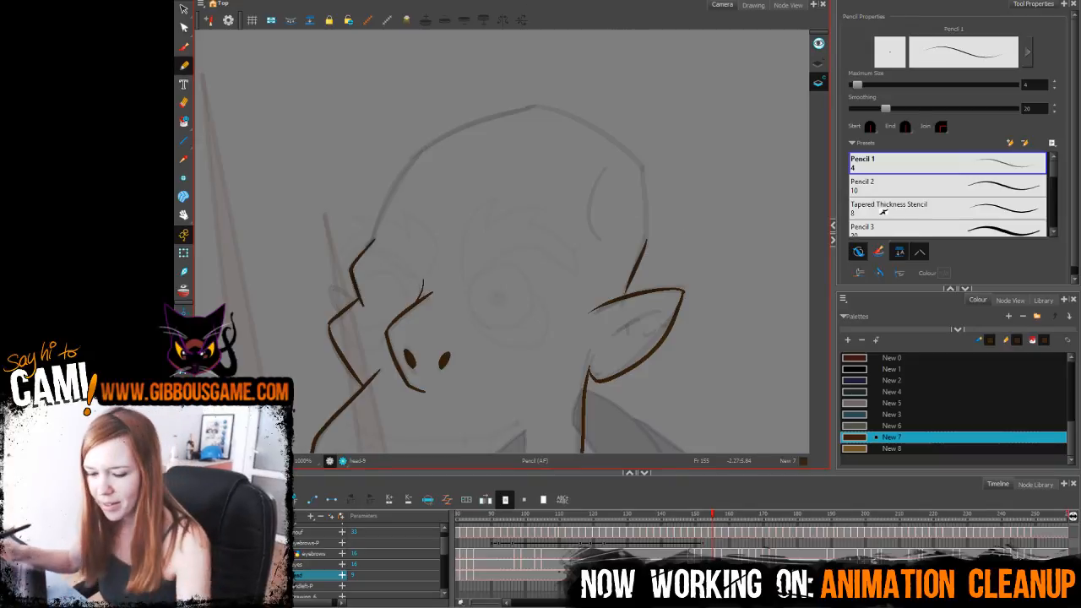
Step: Trace the bald skull outline over the rough sketch, from the brow over the crown down to the near ear
{"action": "left_click_drag", "start_coordinate": [646, 245], "coordinate": [637, 163]}
{"action": "key", "text": "ctrl+z"}
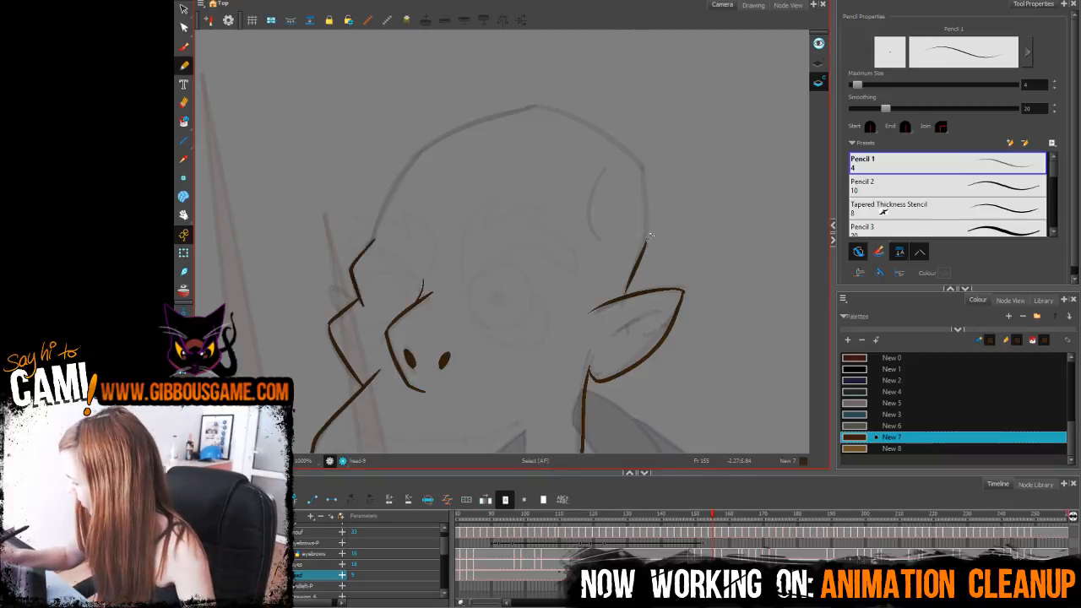
{"action": "mouse_move", "coordinate": [645, 245]}
{"action": "left_mouse_down"}
{"action": "mouse_move", "coordinate": [643, 190]}
{"action": "mouse_move", "coordinate": [532, 103]}
{"action": "mouse_move", "coordinate": [428, 152]}
{"action": "left_mouse_up"}
{"action": "key", "text": "ctrl+z"}
{"action": "mouse_move", "coordinate": [374, 241]}
{"action": "left_mouse_down"}
{"action": "mouse_move", "coordinate": [425, 145]}
{"action": "mouse_move", "coordinate": [537, 104]}
{"action": "left_mouse_up"}
{"action": "key", "text": "ctrl+z"}
{"action": "key", "text": "ctrl+z"}
{"action": "key", "text": "ctrl+z"}
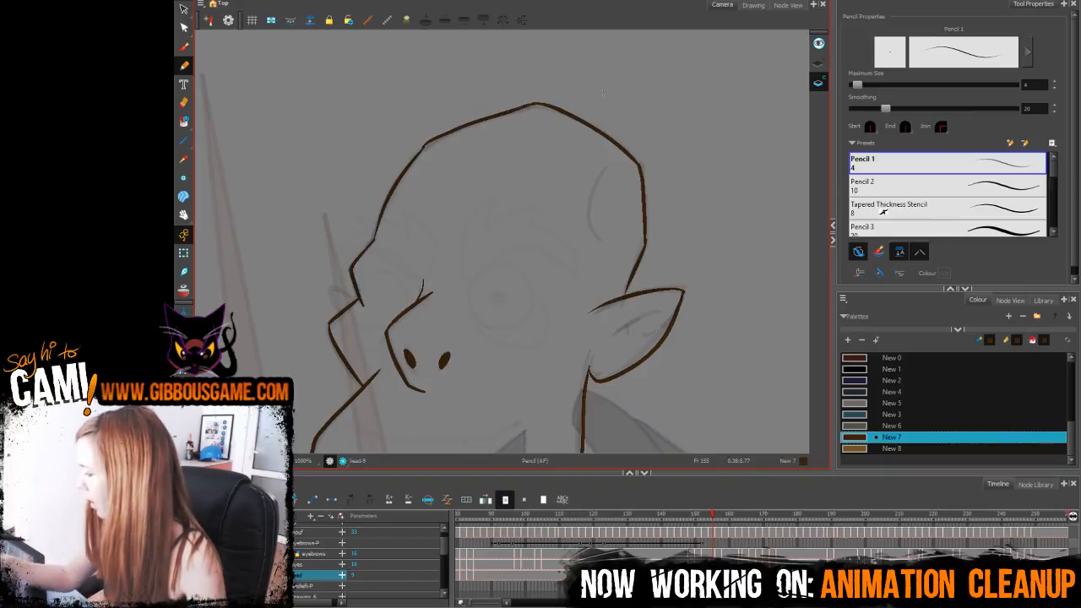
Step: Ink the far ear and the near ear's inner fold lines, and trace the curved temple line on the skull
{"action": "left_click_drag", "start_coordinate": [546, 308], "coordinate": [567, 246]}
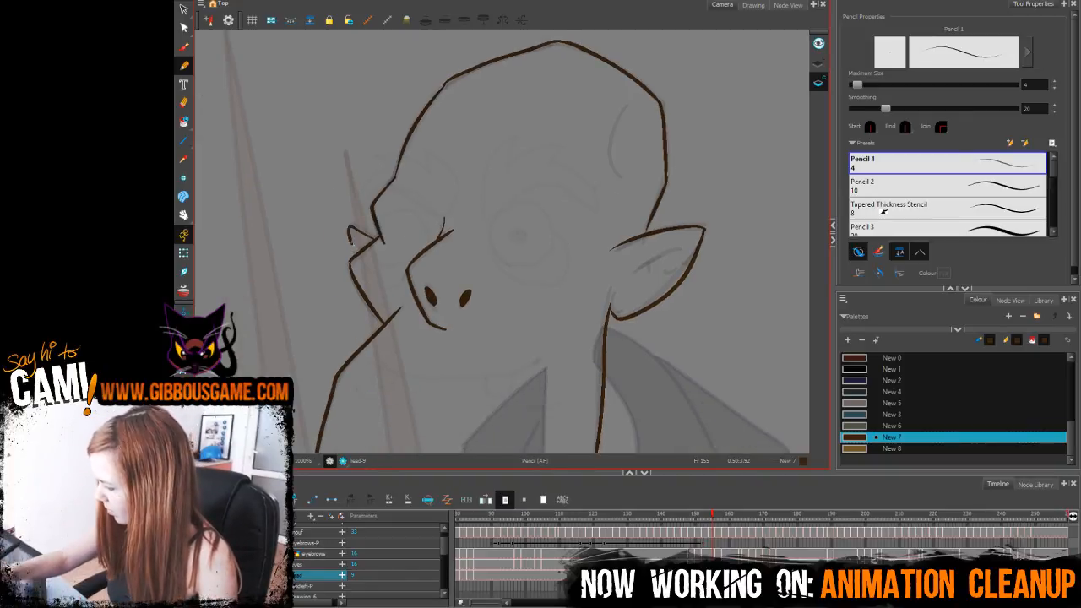
{"action": "mouse_move", "coordinate": [625, 273]}
{"action": "left_mouse_down"}
{"action": "mouse_move", "coordinate": [680, 245]}
{"action": "mouse_move", "coordinate": [644, 263]}
{"action": "mouse_move", "coordinate": [684, 272]}
{"action": "left_mouse_up"}
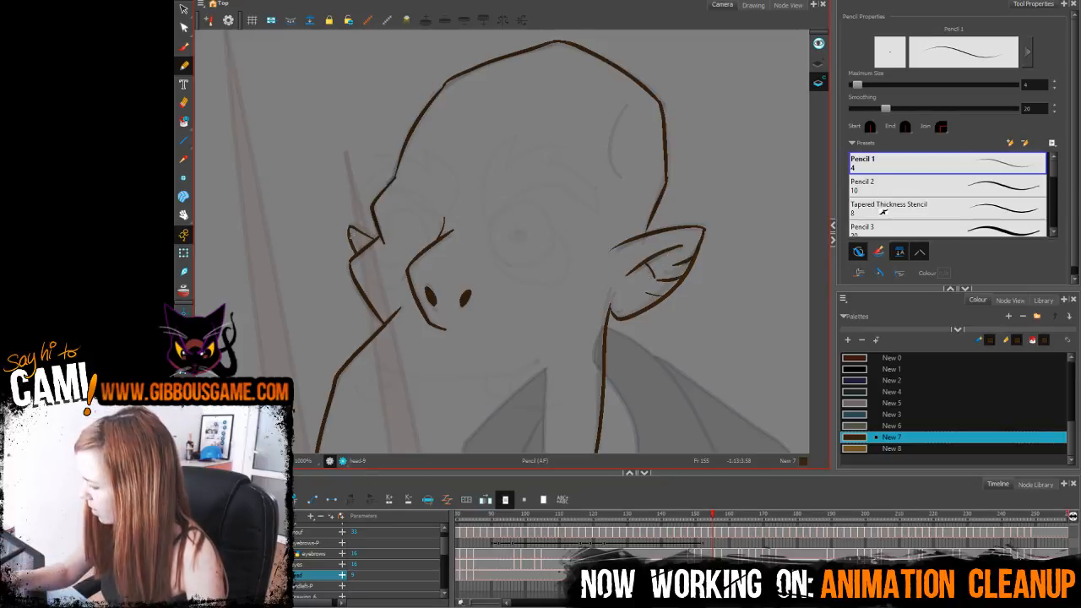
{"action": "mouse_move", "coordinate": [651, 350]}
{"action": "left_mouse_down"}
{"action": "mouse_move", "coordinate": [704, 224]}
{"action": "mouse_move", "coordinate": [656, 282]}
{"action": "mouse_move", "coordinate": [614, 380]}
{"action": "left_mouse_up"}
{"action": "left_click_drag", "start_coordinate": [560, 142], "coordinate": [553, 224]}
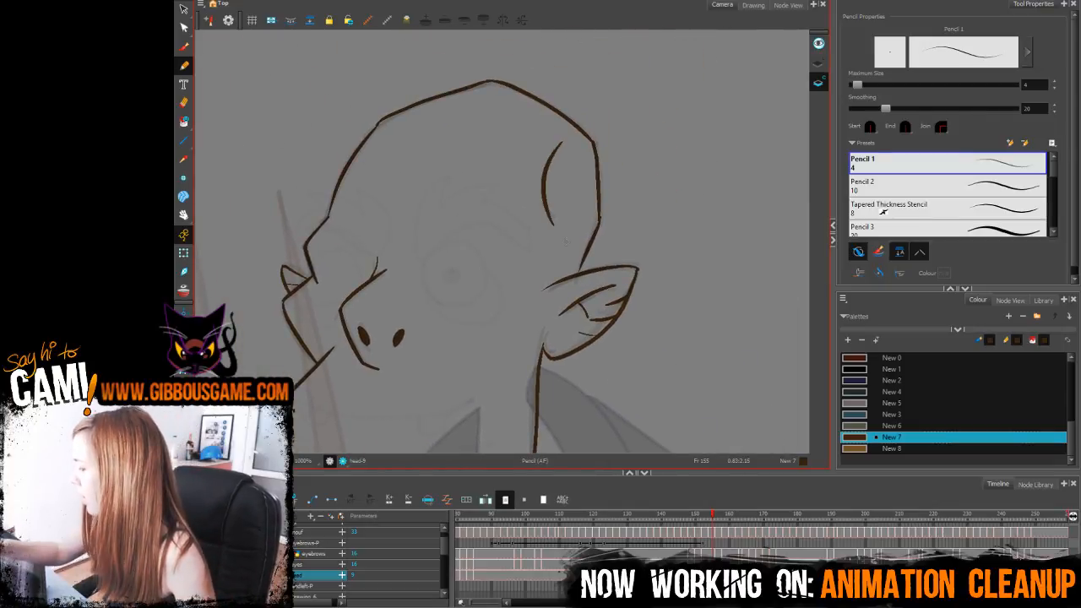
{"action": "key", "text": "ctrl+z"}
{"action": "left_click_drag", "start_coordinate": [563, 143], "coordinate": [555, 224]}
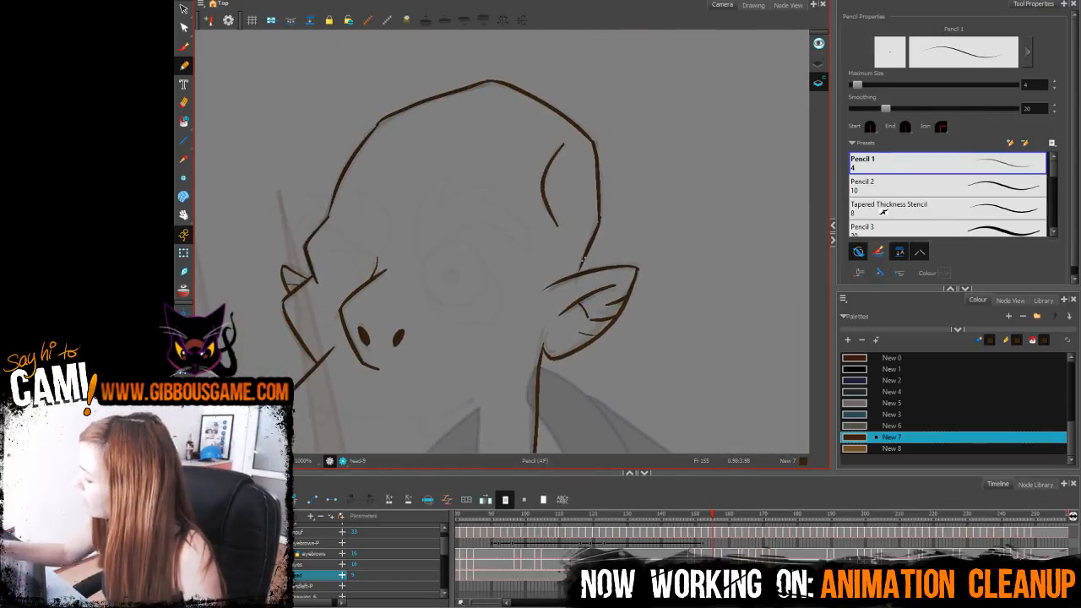
Step: Advance the timeline to the uninked head drawing at frame 172
{"action": "left_click_drag", "start_coordinate": [618, 325], "coordinate": [727, 182]}
{"action": "left_click", "coordinate": [865, 478]}
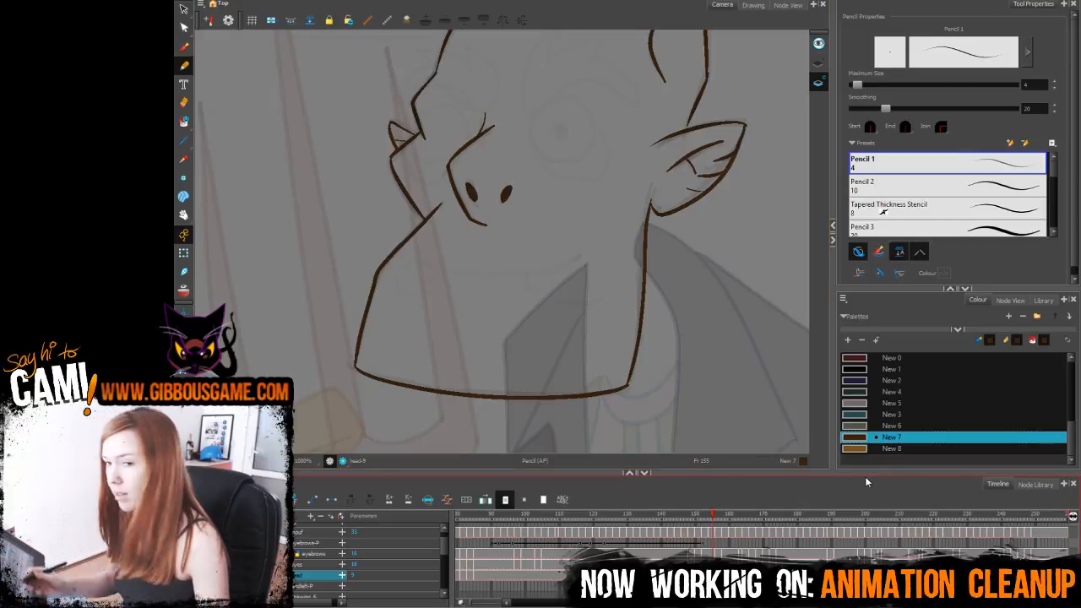
{"action": "mouse_move", "coordinate": [701, 314]}
{"action": "left_mouse_down"}
{"action": "mouse_move", "coordinate": [678, 418]}
{"action": "mouse_move", "coordinate": [667, 323]}
{"action": "left_mouse_up"}
{"action": "mouse_move", "coordinate": [721, 379]}
{"action": "left_mouse_down"}
{"action": "mouse_move", "coordinate": [703, 423]}
{"action": "mouse_move", "coordinate": [724, 408]}
{"action": "left_mouse_up"}
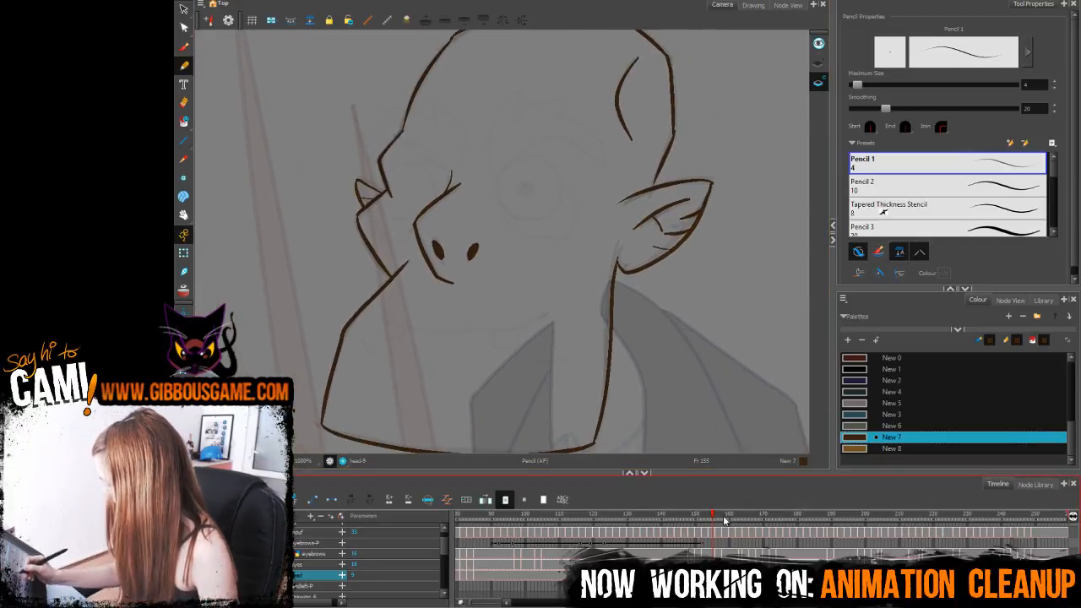
{"action": "mouse_move", "coordinate": [713, 517]}
{"action": "left_mouse_down"}
{"action": "mouse_move", "coordinate": [666, 539]}
{"action": "mouse_move", "coordinate": [681, 539]}
{"action": "left_mouse_up"}
{"action": "key", "text": "period"}
{"action": "key", "text": "period"}
{"action": "key", "text": "period"}
{"action": "key", "text": "period"}
{"action": "key", "text": "period"}
{"action": "key", "text": "period"}
{"action": "key", "text": "period"}
{"action": "key", "text": "period"}
{"action": "key", "text": "period"}
{"action": "key", "text": "period"}
{"action": "key", "text": "period"}
{"action": "key", "text": "period"}
{"action": "key", "text": "period"}
{"action": "key", "text": "period"}
{"action": "key", "text": "period"}
{"action": "key", "text": "period"}
{"action": "key", "text": "period"}
{"action": "key", "text": "period"}
{"action": "key", "text": "period"}
{"action": "key", "text": "period"}
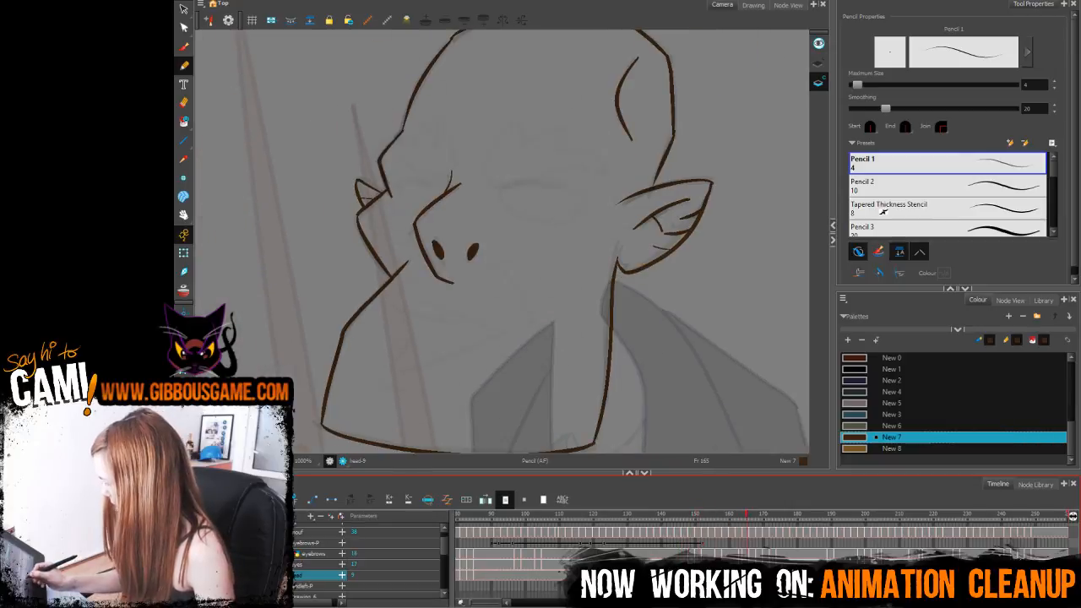
{"action": "key", "text": "comma"}
{"action": "key", "text": "period"}
{"action": "key", "text": "period"}
{"action": "key", "text": "period"}
{"action": "key", "text": "period"}
{"action": "key", "text": "period"}
{"action": "key", "text": "period"}
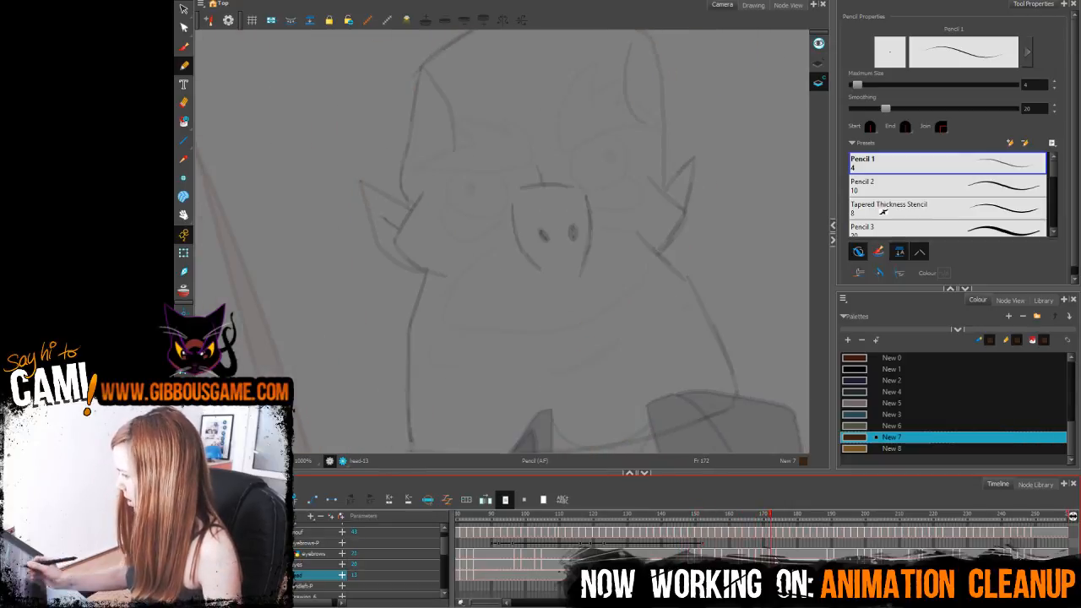
Step: Ink the nose of the frame 172 head: both sides, the bridge lines and the two filled nostrils
{"action": "left_click_drag", "start_coordinate": [510, 204], "coordinate": [538, 269]}
{"action": "mouse_move", "coordinate": [521, 188]}
{"action": "left_mouse_down"}
{"action": "mouse_move", "coordinate": [576, 189]}
{"action": "mouse_move", "coordinate": [581, 272]}
{"action": "left_mouse_up"}
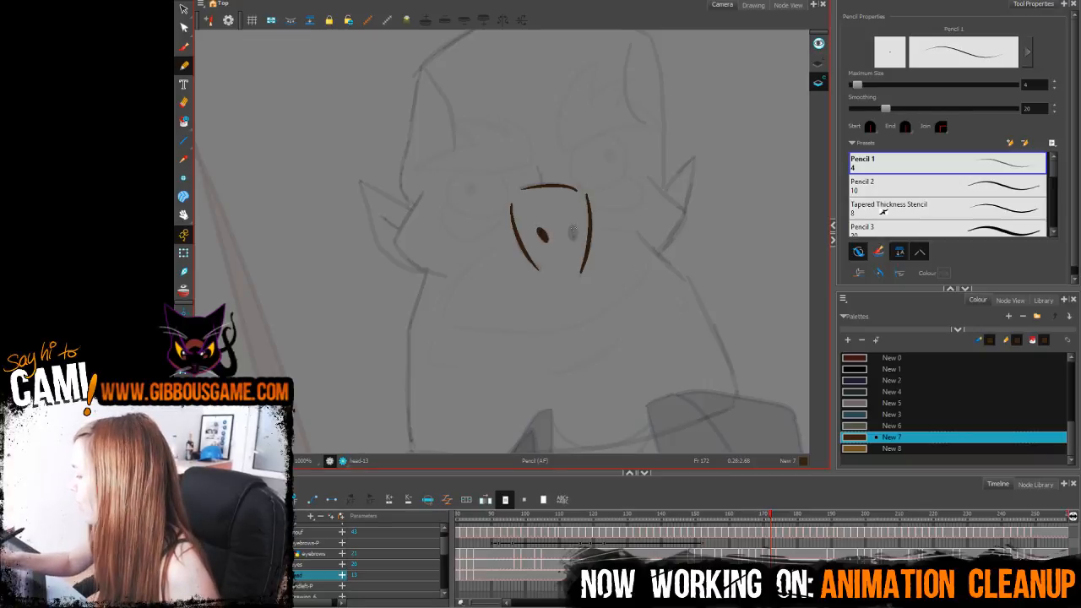
{"action": "left_click_drag", "start_coordinate": [534, 185], "coordinate": [557, 186]}
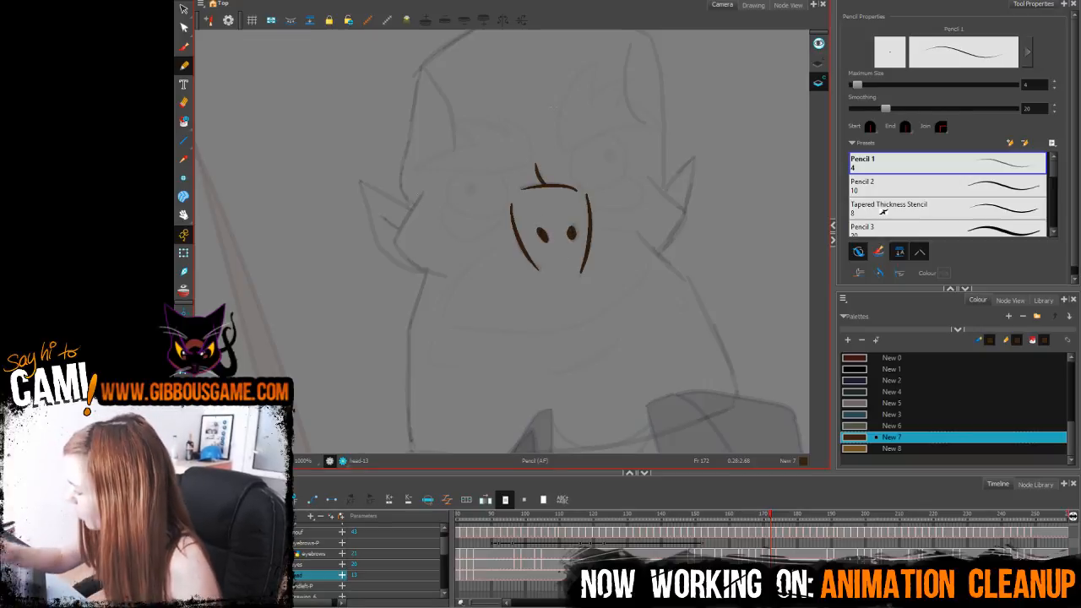
Step: Ink the angular left cheek line beside the ear, following the rough sketch
{"action": "mouse_move", "coordinate": [425, 192]}
{"action": "left_mouse_down"}
{"action": "mouse_move", "coordinate": [402, 225]}
{"action": "mouse_move", "coordinate": [442, 273]}
{"action": "left_mouse_up"}
{"action": "key", "text": "ctrl+z"}
{"action": "mouse_move", "coordinate": [425, 190]}
{"action": "left_mouse_down"}
{"action": "mouse_move", "coordinate": [396, 232]}
{"action": "mouse_move", "coordinate": [408, 259]}
{"action": "mouse_move", "coordinate": [445, 273]}
{"action": "left_mouse_up"}
{"action": "mouse_move", "coordinate": [663, 265]}
{"action": "left_mouse_down"}
{"action": "mouse_move", "coordinate": [562, 304]}
{"action": "mouse_move", "coordinate": [579, 143]}
{"action": "left_mouse_up"}
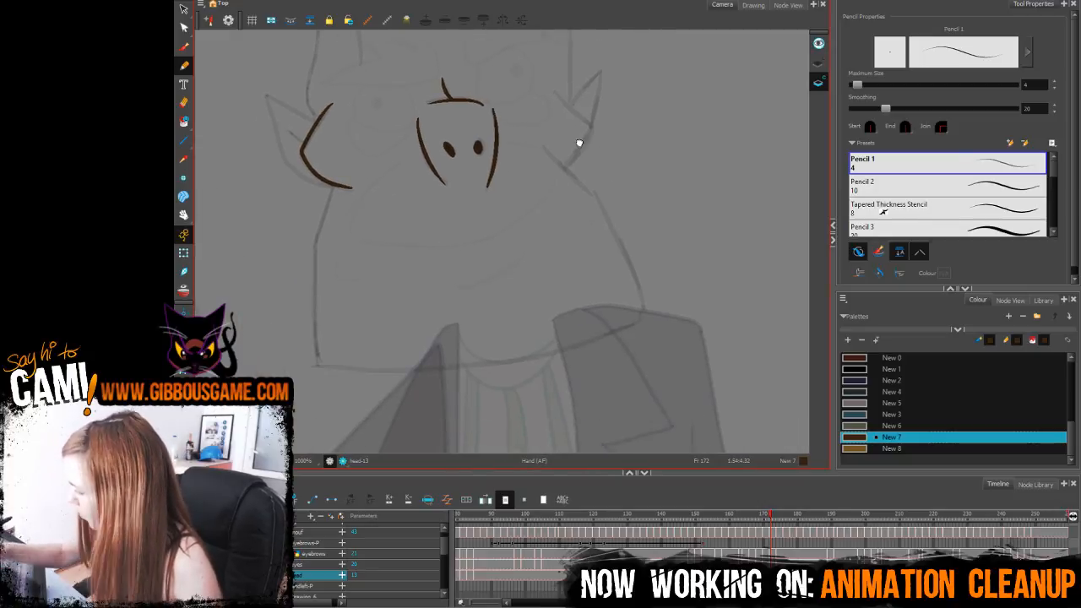
Step: Trace the jowl outline from the left cheek down, across the chin's lower edge and up to the right cheek
{"action": "left_click_drag", "start_coordinate": [331, 183], "coordinate": [320, 238]}
{"action": "key", "text": "ctrl+z"}
{"action": "mouse_move", "coordinate": [332, 186]}
{"action": "left_mouse_down"}
{"action": "mouse_move", "coordinate": [317, 246]}
{"action": "mouse_move", "coordinate": [319, 364]}
{"action": "mouse_move", "coordinate": [396, 372]}
{"action": "mouse_move", "coordinate": [529, 354]}
{"action": "mouse_move", "coordinate": [641, 311]}
{"action": "left_mouse_up"}
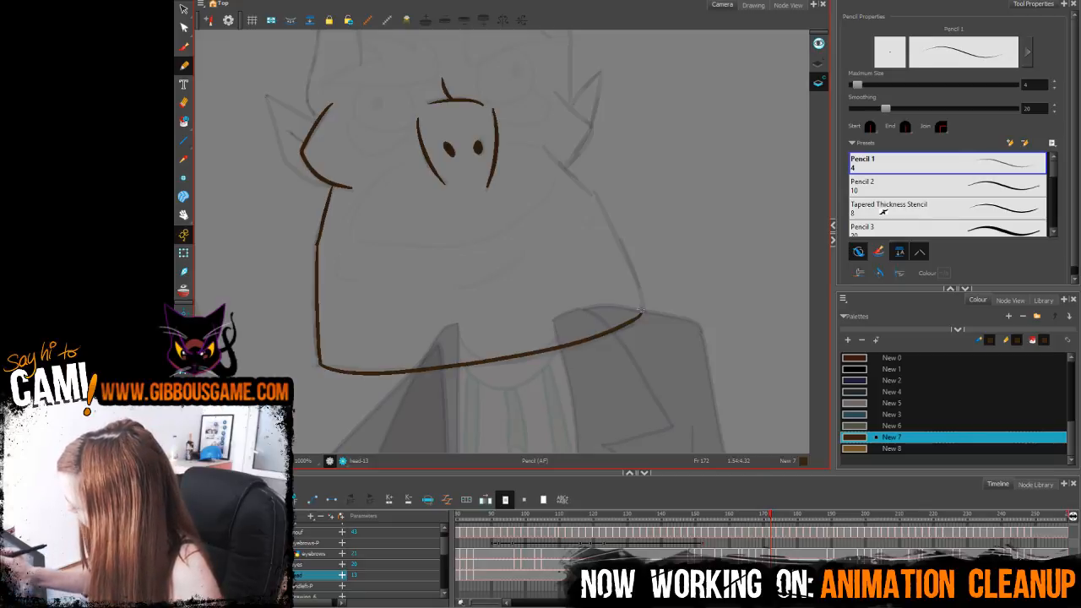
{"action": "key", "text": "ctrl+z"}
{"action": "key", "text": "alt+slash"}
{"action": "mouse_move", "coordinate": [320, 361]}
{"action": "left_mouse_down"}
{"action": "mouse_move", "coordinate": [453, 366]}
{"action": "mouse_move", "coordinate": [611, 335]}
{"action": "mouse_move", "coordinate": [645, 316]}
{"action": "left_mouse_up"}
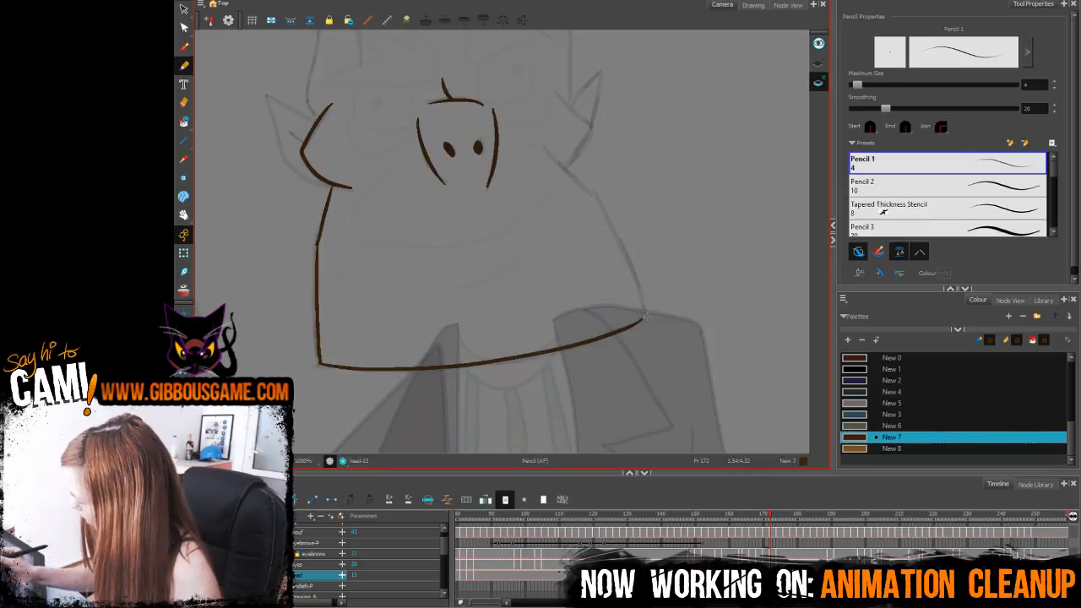
{"action": "key", "text": "ctrl+z"}
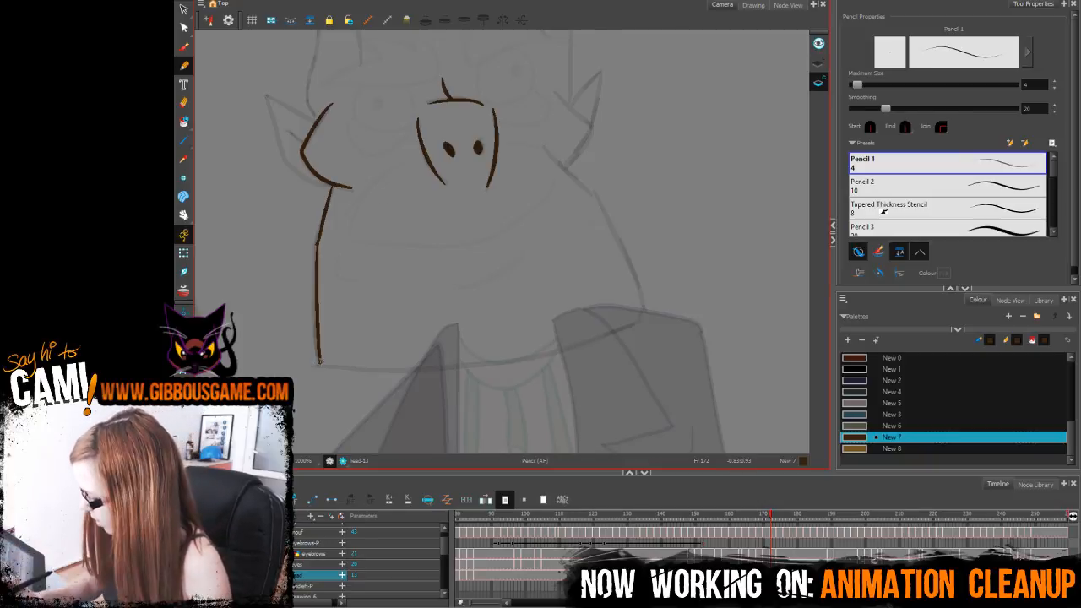
{"action": "left_click_drag", "start_coordinate": [319, 362], "coordinate": [517, 359]}
{"action": "key", "text": "ctrl+z"}
{"action": "left_click_drag", "start_coordinate": [320, 362], "coordinate": [474, 363]}
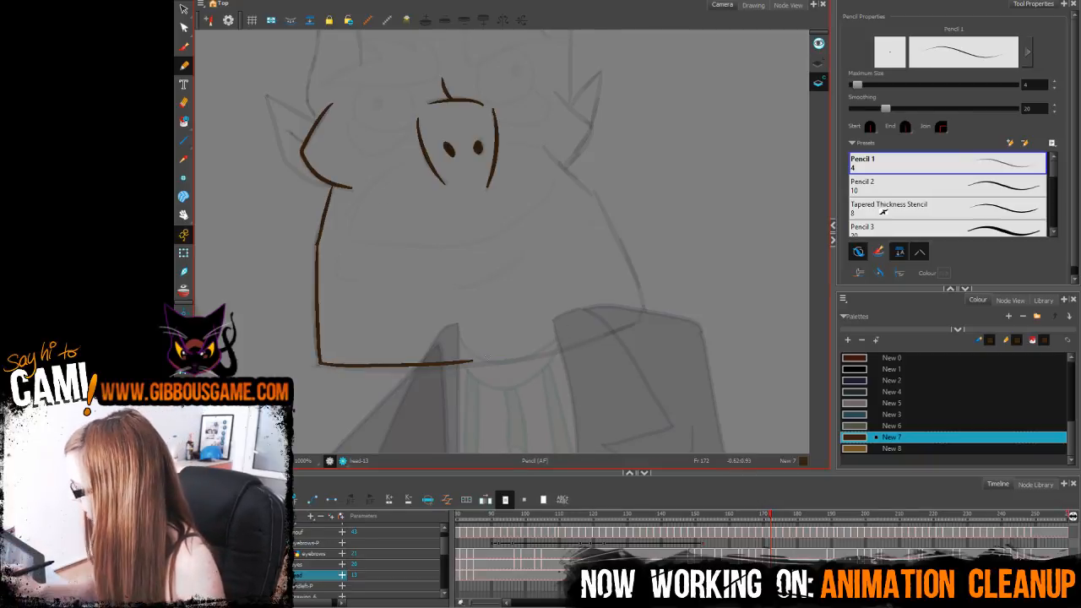
{"action": "key", "text": "ctrl+z"}
{"action": "mouse_move", "coordinate": [319, 363]}
{"action": "left_mouse_down"}
{"action": "mouse_move", "coordinate": [369, 370]}
{"action": "mouse_move", "coordinate": [601, 343]}
{"action": "mouse_move", "coordinate": [647, 314]}
{"action": "mouse_move", "coordinate": [596, 198]}
{"action": "mouse_move", "coordinate": [544, 144]}
{"action": "left_mouse_up"}
Step: Ink the angular right cheek contour from the jowl line up to the base of the right ear
{"action": "left_click_drag", "start_coordinate": [643, 241], "coordinate": [589, 331]}
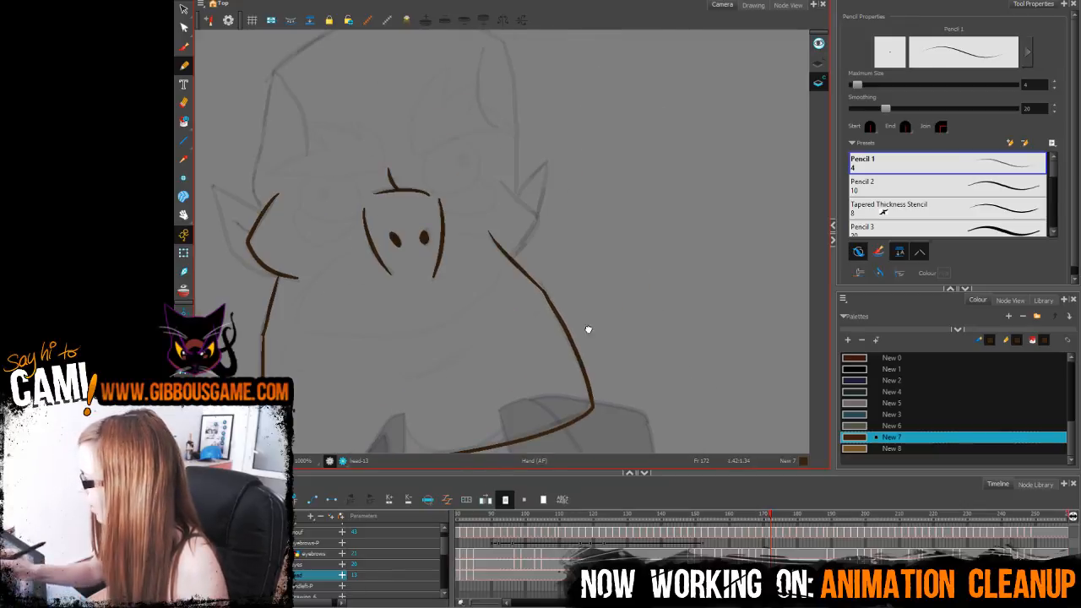
{"action": "mouse_move", "coordinate": [510, 259]}
{"action": "left_mouse_down"}
{"action": "mouse_move", "coordinate": [536, 220]}
{"action": "mouse_move", "coordinate": [504, 181]}
{"action": "left_mouse_up"}
{"action": "left_click_drag", "start_coordinate": [614, 177], "coordinate": [688, 282]}
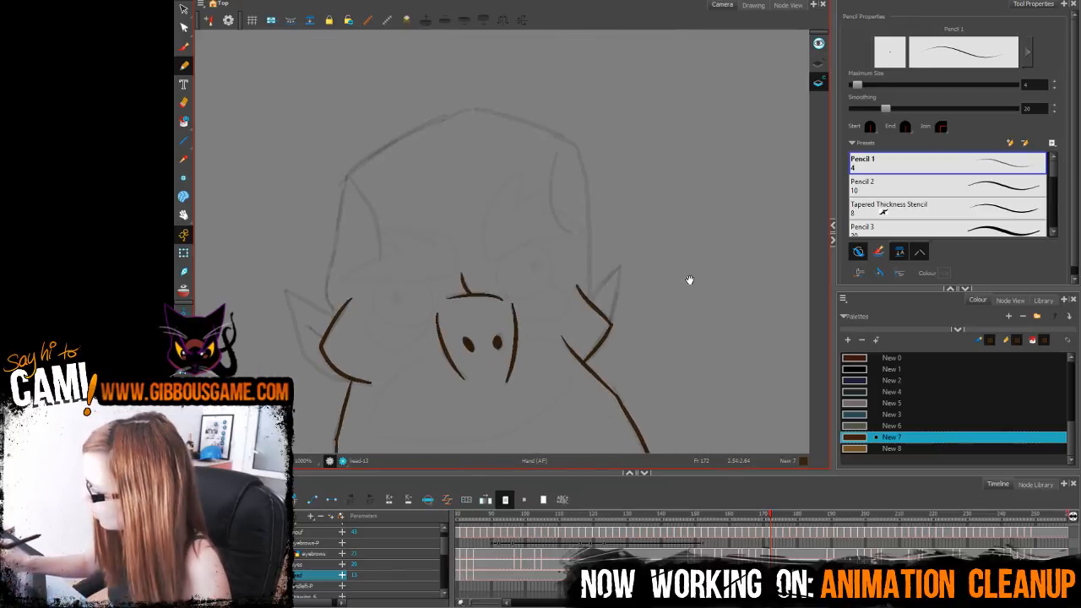
{"action": "key", "text": "ctrl+z"}
{"action": "mouse_move", "coordinate": [585, 363]}
{"action": "left_mouse_down"}
{"action": "mouse_move", "coordinate": [612, 324]}
{"action": "mouse_move", "coordinate": [573, 281]}
{"action": "mouse_move", "coordinate": [578, 150]}
{"action": "left_mouse_up"}
{"action": "key", "text": "ctrl+z"}
{"action": "key", "text": "ctrl+z"}
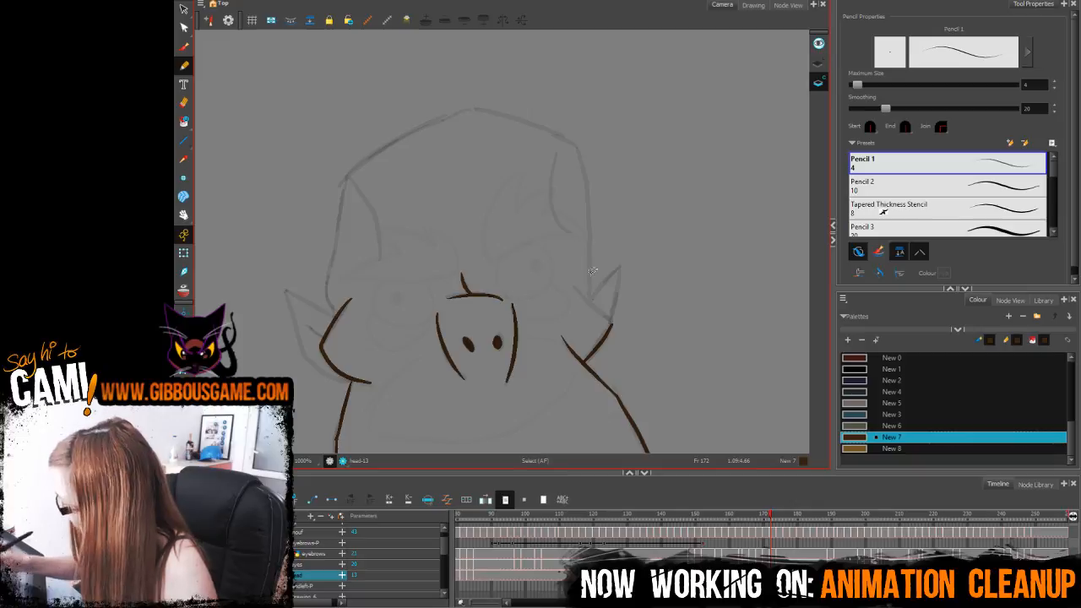
{"action": "key", "text": "ctrl+shift+z"}
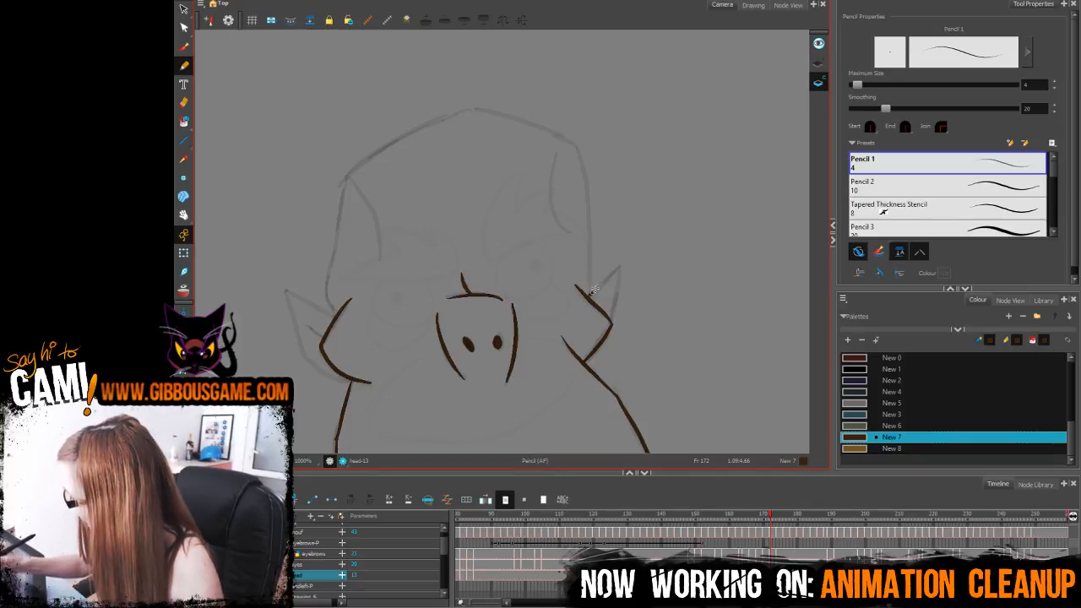
Step: Ink the right ear's outer shape and the skull outline over the crown down to the left cheek
{"action": "mouse_move", "coordinate": [595, 290]}
{"action": "left_mouse_down"}
{"action": "mouse_move", "coordinate": [610, 323]}
{"action": "mouse_move", "coordinate": [585, 250]}
{"action": "mouse_move", "coordinate": [578, 149]}
{"action": "mouse_move", "coordinate": [537, 125]}
{"action": "mouse_move", "coordinate": [467, 106]}
{"action": "mouse_move", "coordinate": [343, 183]}
{"action": "left_mouse_up"}
{"action": "key", "text": "ctrl+z"}
{"action": "left_click_drag", "start_coordinate": [471, 106], "coordinate": [343, 179]}
{"action": "key", "text": "ctrl+z"}
{"action": "mouse_move", "coordinate": [470, 107]}
{"action": "left_mouse_down"}
{"action": "mouse_move", "coordinate": [347, 176]}
{"action": "mouse_move", "coordinate": [334, 308]}
{"action": "left_mouse_up"}
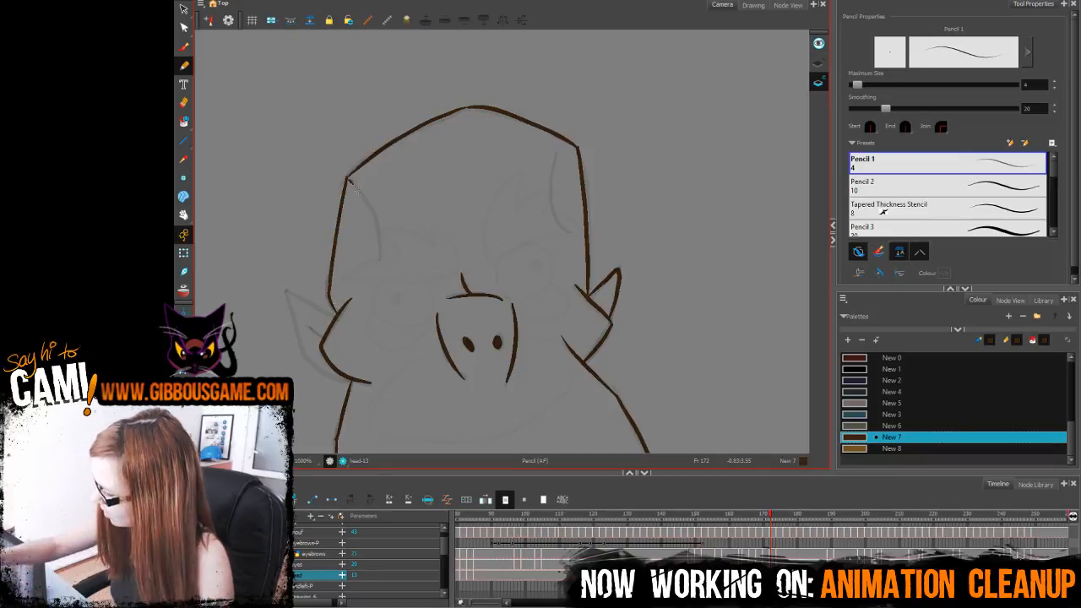
Step: Trace the curved temple lines on both sides of the forehead
{"action": "left_click_drag", "start_coordinate": [348, 179], "coordinate": [379, 257]}
{"action": "left_click_drag", "start_coordinate": [552, 195], "coordinate": [566, 235]}
{"action": "left_click_drag", "start_coordinate": [647, 295], "coordinate": [681, 235]}
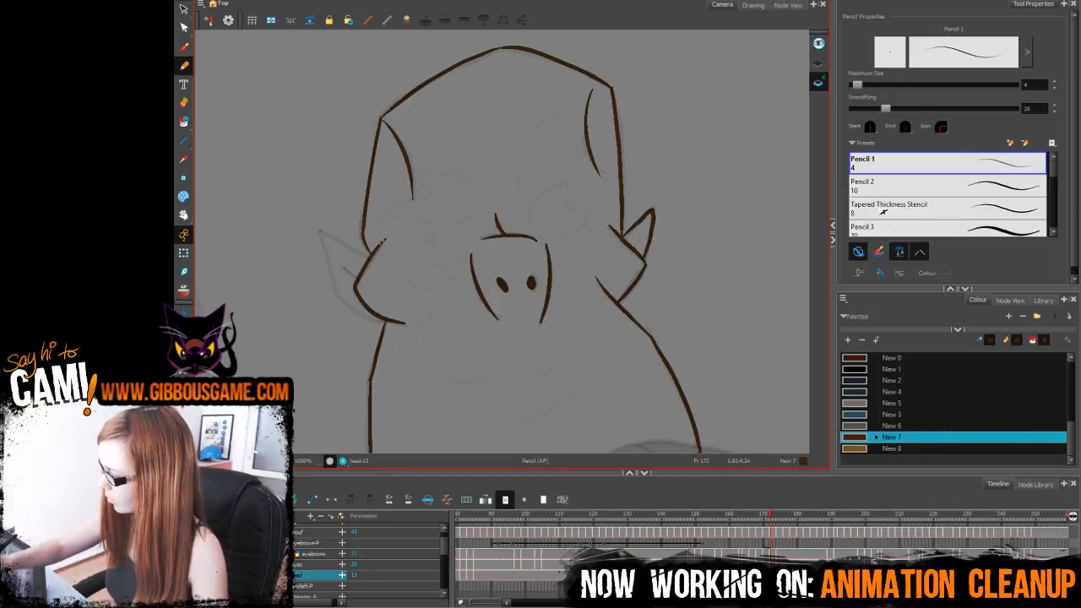
Step: Ink the pointed left ear outline and add the inner fold lines to both ears
{"action": "mouse_move", "coordinate": [350, 246]}
{"action": "left_mouse_down"}
{"action": "mouse_move", "coordinate": [320, 231]}
{"action": "mouse_move", "coordinate": [369, 257]}
{"action": "left_mouse_up"}
{"action": "key", "text": "ctrl+z"}
{"action": "mouse_move", "coordinate": [320, 231]}
{"action": "left_mouse_down"}
{"action": "mouse_move", "coordinate": [335, 290]}
{"action": "mouse_move", "coordinate": [372, 320]}
{"action": "mouse_move", "coordinate": [338, 296]}
{"action": "mouse_move", "coordinate": [322, 233]}
{"action": "mouse_move", "coordinate": [351, 311]}
{"action": "mouse_move", "coordinate": [382, 322]}
{"action": "left_mouse_up"}
{"action": "key", "text": "ctrl+z"}
{"action": "key", "text": "ctrl+z"}
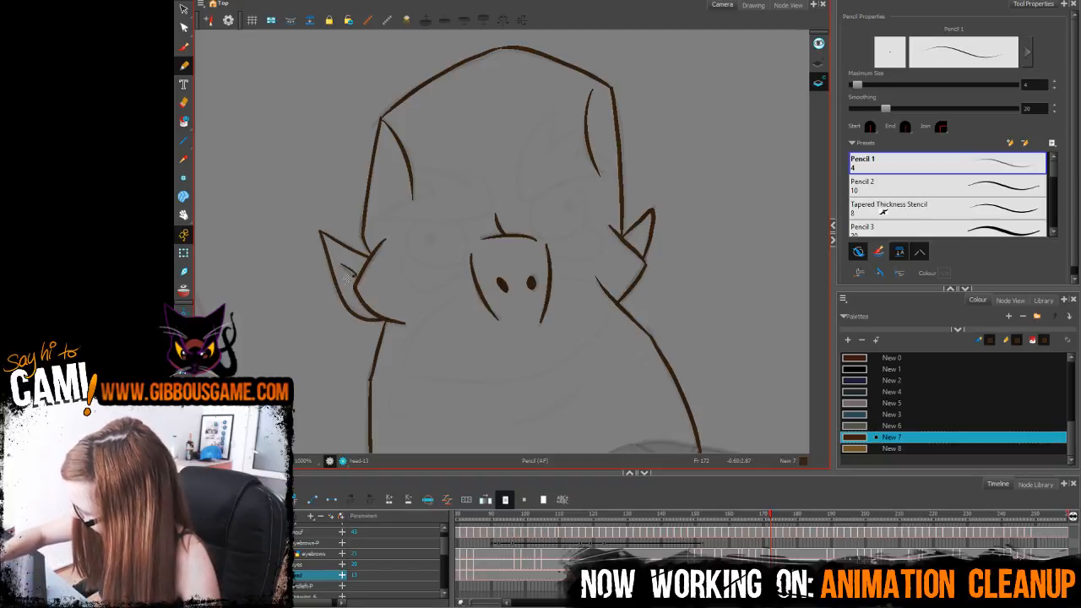
{"action": "key", "text": "alt+s"}
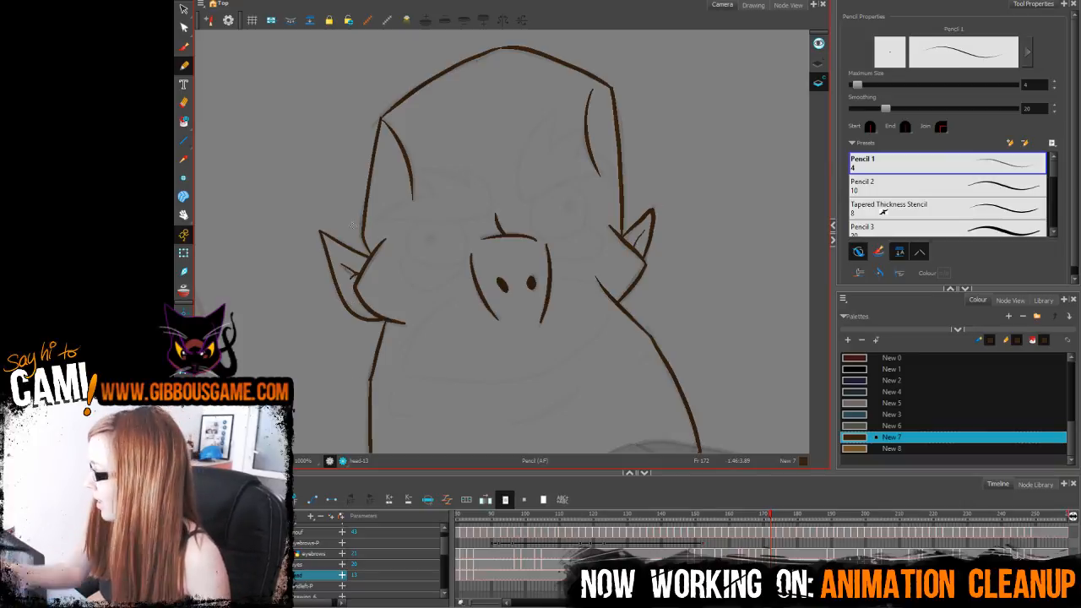
Step: Move back to the uninked head drawing at frame 170 and bring its face into view
{"action": "scroll", "coordinate": [710, 253], "scroll_direction": "down", "scroll_amount": 5}
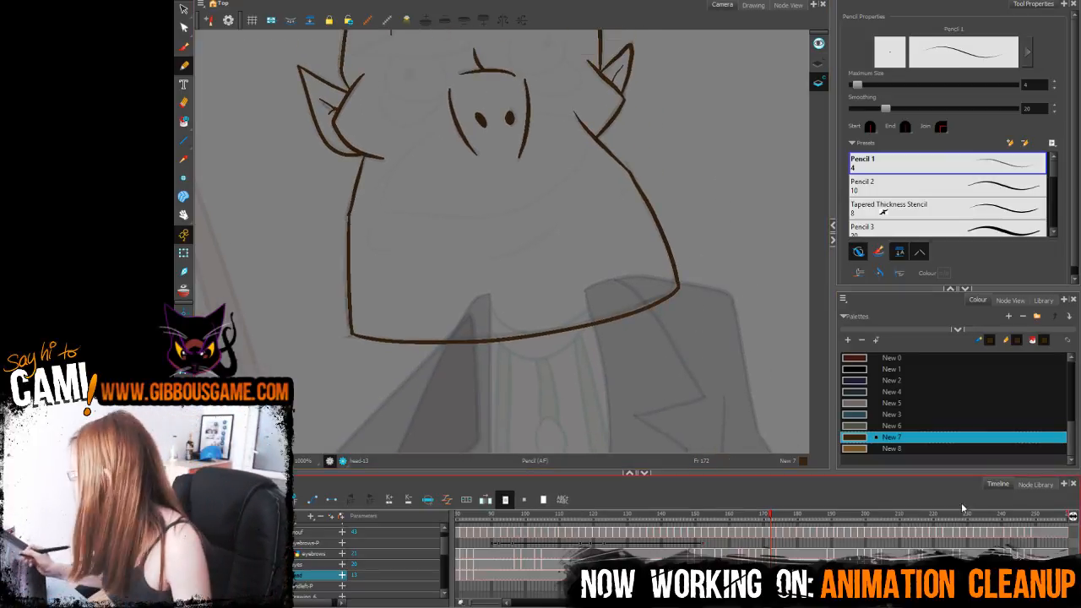
{"action": "left_click", "coordinate": [777, 516]}
{"action": "left_click_drag", "start_coordinate": [775, 521], "coordinate": [764, 522]}
{"action": "key", "text": "space"}
{"action": "left_click_drag", "start_coordinate": [629, 167], "coordinate": [672, 331]}
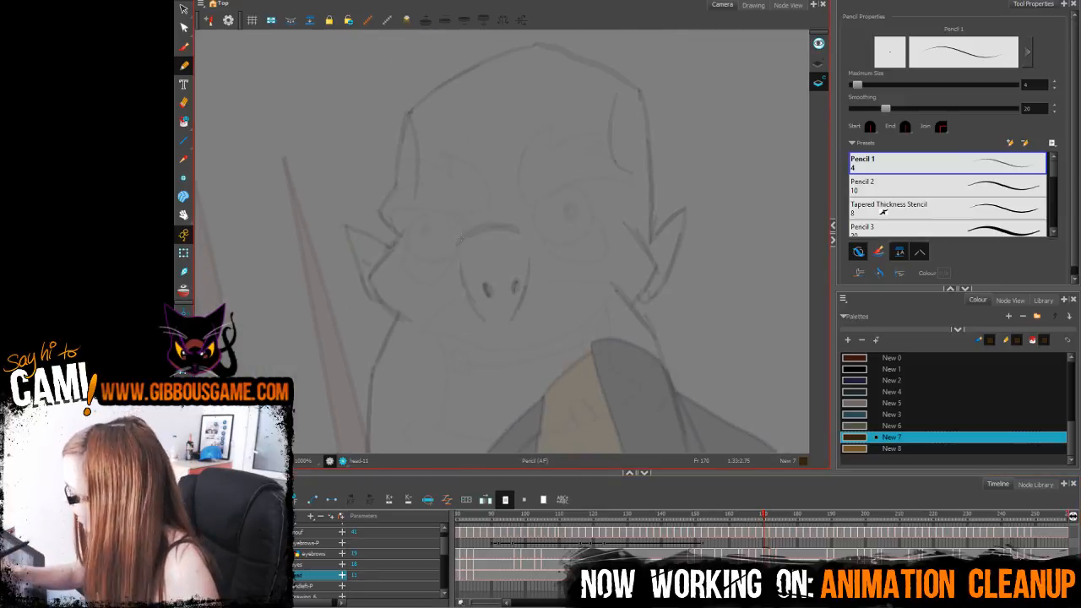
Step: Ink the nose of the frame 170 head: the bridge arc, both sides and the two filled nostrils
{"action": "left_click_drag", "start_coordinate": [459, 243], "coordinate": [519, 228]}
{"action": "key", "text": "ctrl+z"}
{"action": "left_click_drag", "start_coordinate": [457, 242], "coordinate": [519, 228]}
{"action": "key", "text": "ctrl+z"}
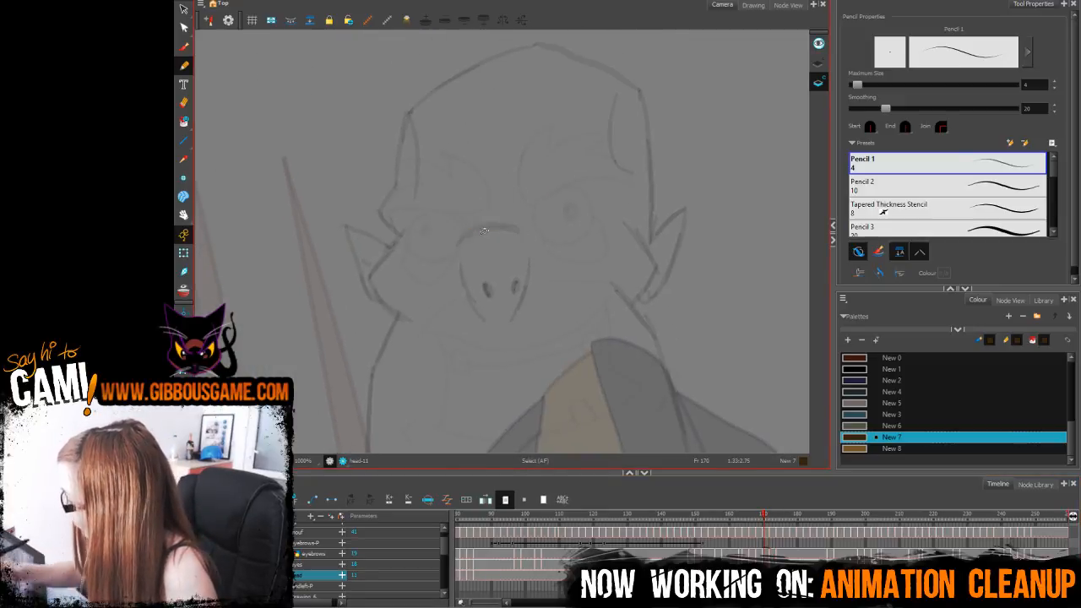
{"action": "left_click_drag", "start_coordinate": [457, 241], "coordinate": [520, 227]}
{"action": "left_click_drag", "start_coordinate": [458, 260], "coordinate": [484, 319]}
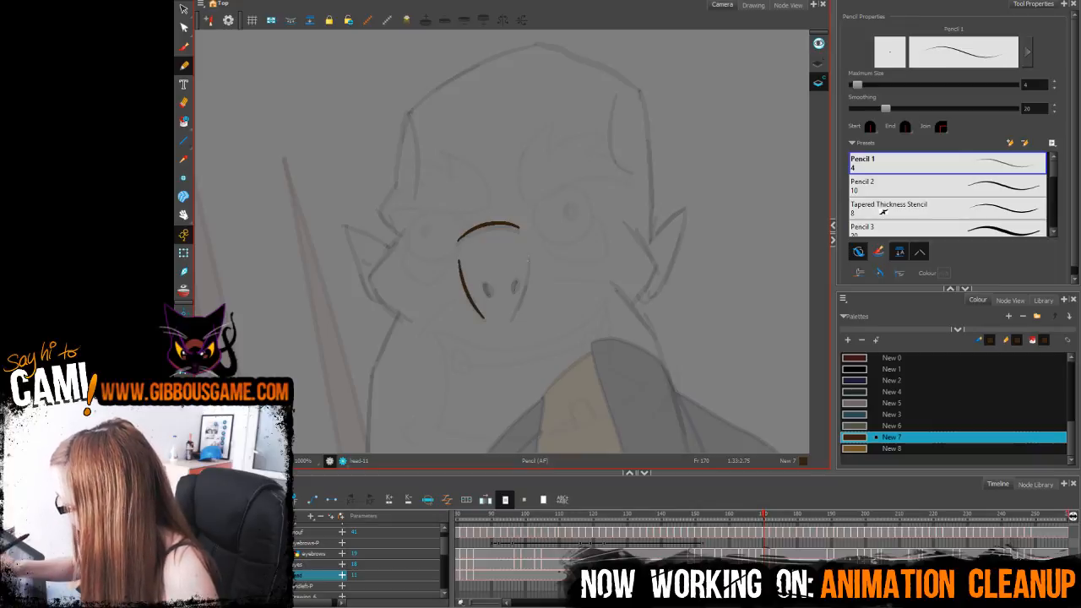
{"action": "left_click_drag", "start_coordinate": [528, 256], "coordinate": [510, 319]}
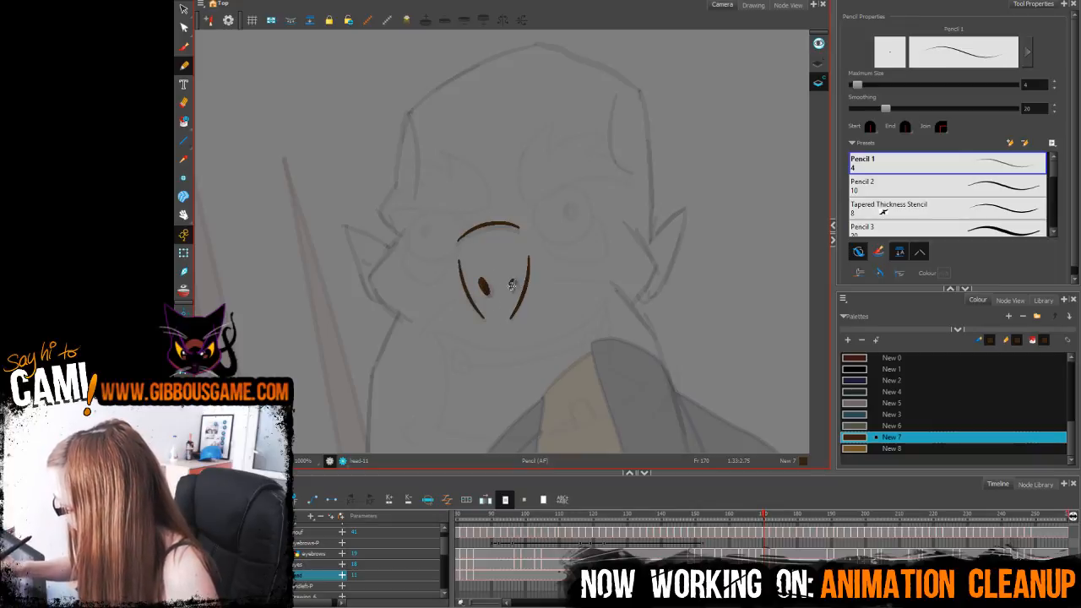
{"action": "key", "text": "ctrl+z"}
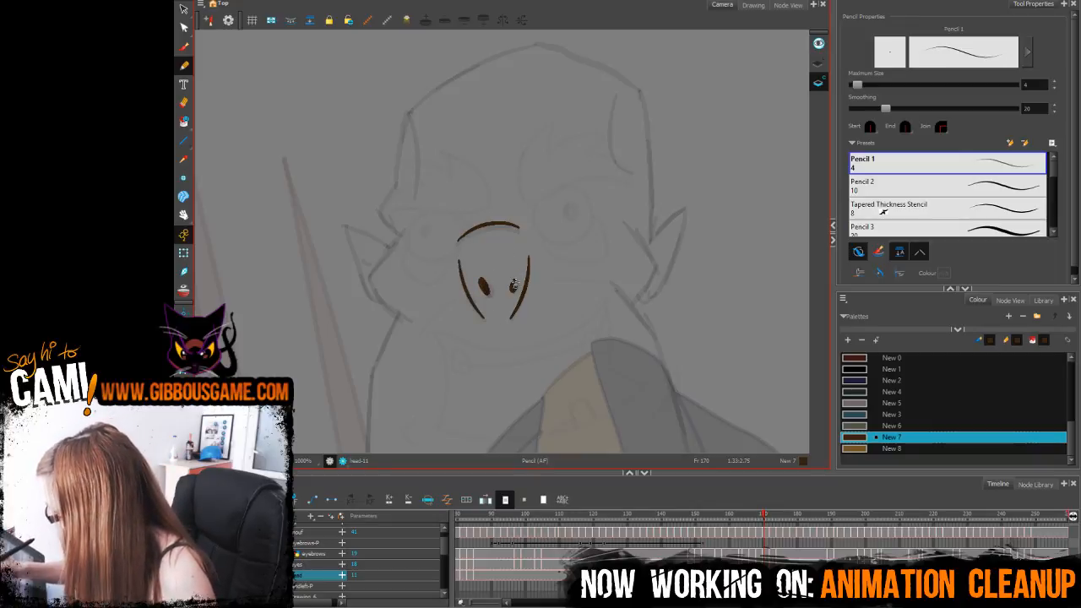
Step: Ink the left cheek and the full jowl outline around the chin up to the right cheek on frame 170
{"action": "mouse_move", "coordinate": [401, 234]}
{"action": "left_mouse_down"}
{"action": "mouse_move", "coordinate": [372, 284]}
{"action": "mouse_move", "coordinate": [414, 319]}
{"action": "left_mouse_up"}
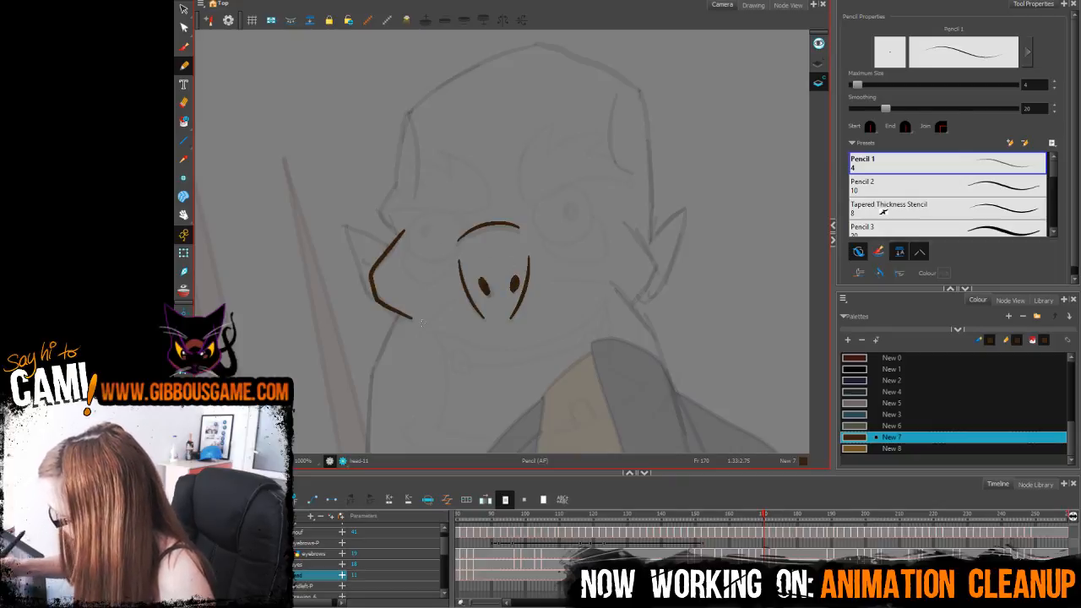
{"action": "mouse_move", "coordinate": [625, 282]}
{"action": "left_mouse_down"}
{"action": "mouse_move", "coordinate": [580, 265]}
{"action": "mouse_move", "coordinate": [611, 119]}
{"action": "left_mouse_up"}
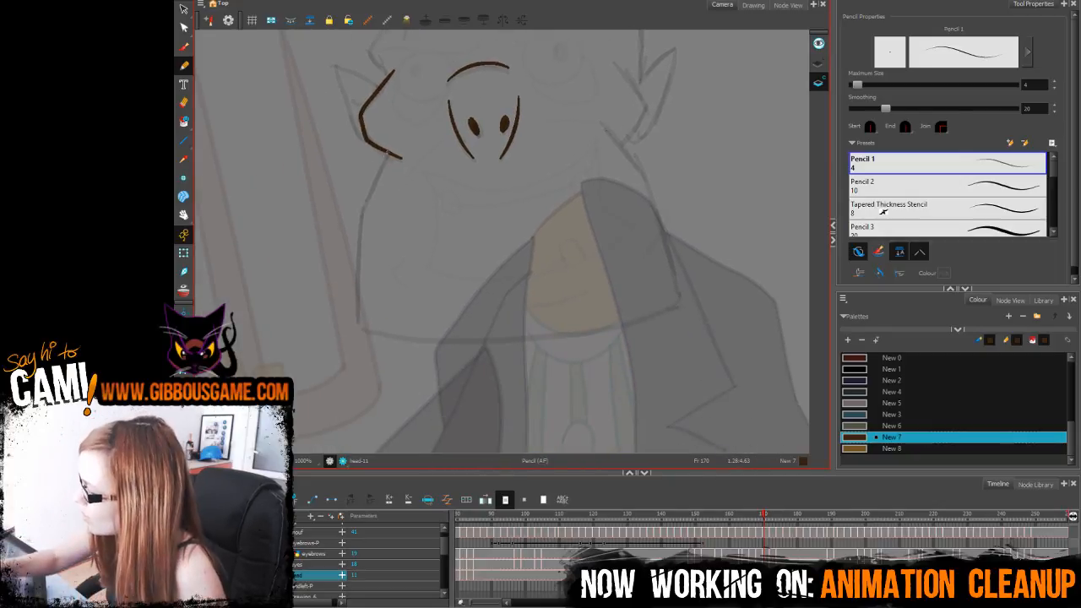
{"action": "mouse_move", "coordinate": [391, 150]}
{"action": "left_mouse_down"}
{"action": "mouse_move", "coordinate": [363, 208]}
{"action": "mouse_move", "coordinate": [357, 321]}
{"action": "mouse_move", "coordinate": [406, 340]}
{"action": "mouse_move", "coordinate": [687, 304]}
{"action": "left_mouse_up"}
{"action": "key", "text": "ctrl+z"}
{"action": "mouse_move", "coordinate": [356, 326]}
{"action": "left_mouse_down"}
{"action": "mouse_move", "coordinate": [516, 338]}
{"action": "mouse_move", "coordinate": [672, 304]}
{"action": "left_mouse_up"}
{"action": "key", "text": "ctrl+z"}
{"action": "mouse_move", "coordinate": [356, 324]}
{"action": "left_mouse_down"}
{"action": "mouse_move", "coordinate": [610, 331]}
{"action": "mouse_move", "coordinate": [685, 301]}
{"action": "mouse_move", "coordinate": [657, 201]}
{"action": "mouse_move", "coordinate": [605, 128]}
{"action": "left_mouse_up"}
Step: Ink the right cheek angle, the skull outline over the crown and the left temple crease on the frame 170 head
{"action": "left_click_drag", "start_coordinate": [681, 318], "coordinate": [585, 451]}
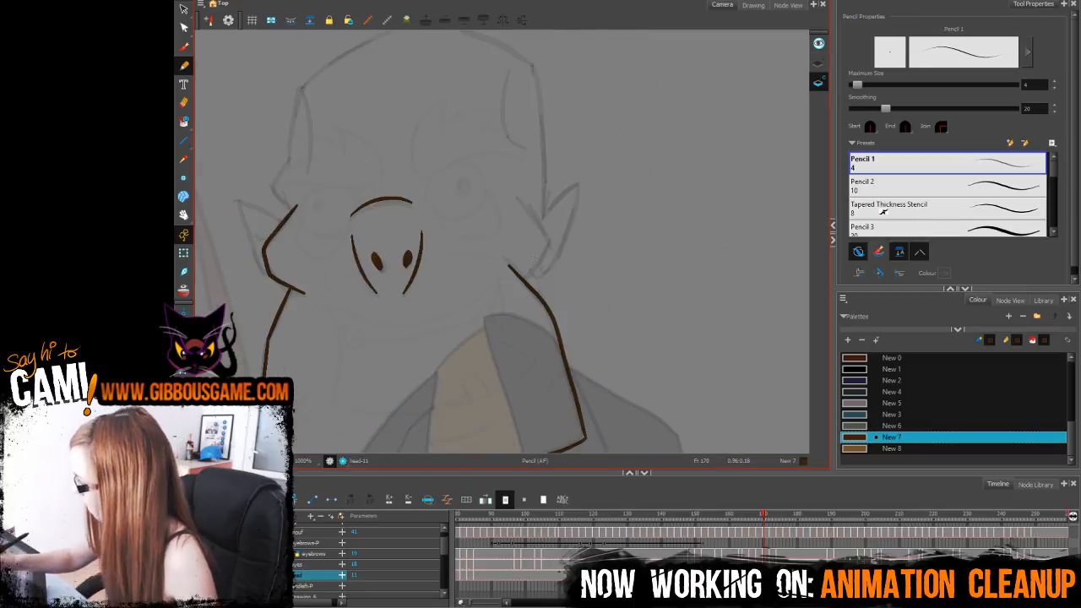
{"action": "mouse_move", "coordinate": [526, 280]}
{"action": "left_mouse_down"}
{"action": "mouse_move", "coordinate": [549, 246]}
{"action": "mouse_move", "coordinate": [524, 206]}
{"action": "mouse_move", "coordinate": [567, 350]}
{"action": "mouse_move", "coordinate": [578, 326]}
{"action": "mouse_move", "coordinate": [548, 281]}
{"action": "mouse_move", "coordinate": [567, 186]}
{"action": "mouse_move", "coordinate": [560, 150]}
{"action": "mouse_move", "coordinate": [462, 99]}
{"action": "mouse_move", "coordinate": [329, 168]}
{"action": "mouse_move", "coordinate": [318, 241]}
{"action": "left_mouse_up"}
{"action": "key", "text": "ctrl+z"}
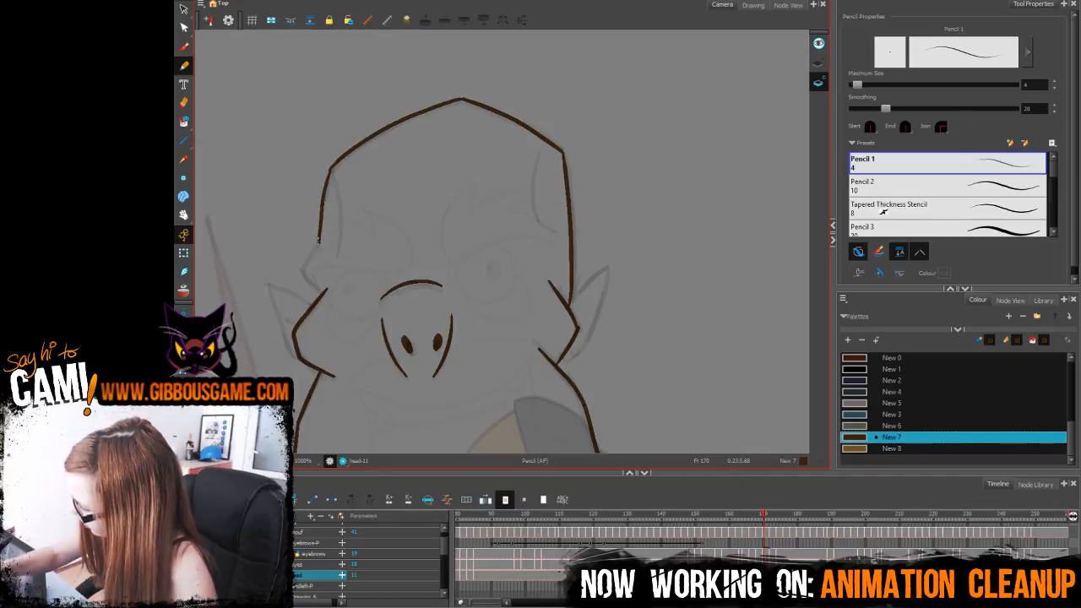
{"action": "left_click_drag", "start_coordinate": [330, 168], "coordinate": [338, 255]}
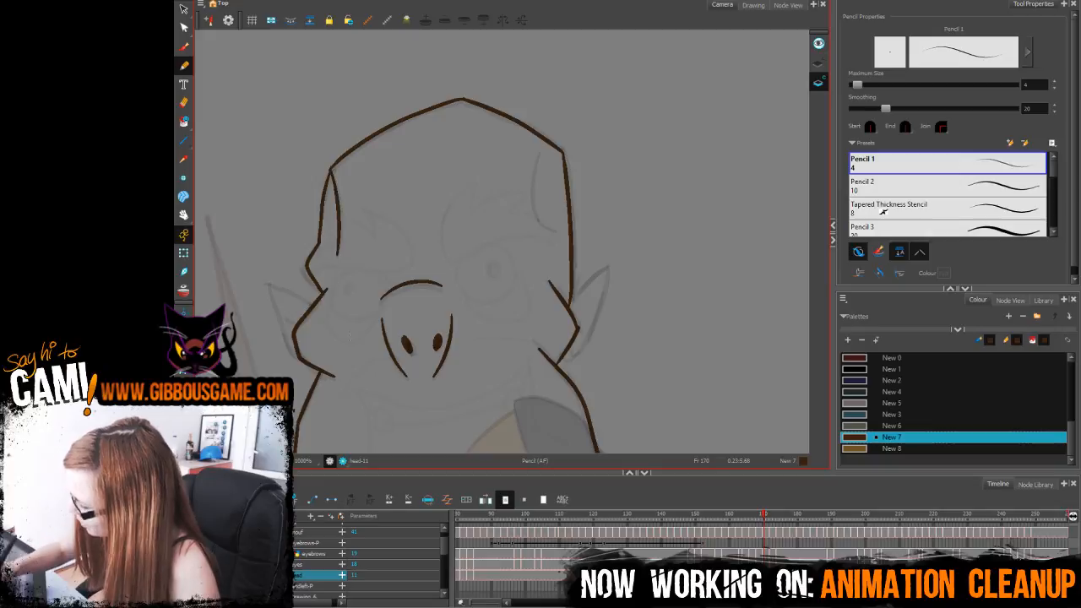
Step: Ink both pointed ears with their inner fold lines and the right temple crease on the frame 170 head
{"action": "mouse_move", "coordinate": [315, 302]}
{"action": "left_mouse_down"}
{"action": "mouse_move", "coordinate": [270, 286]}
{"action": "mouse_move", "coordinate": [286, 331]}
{"action": "left_mouse_up"}
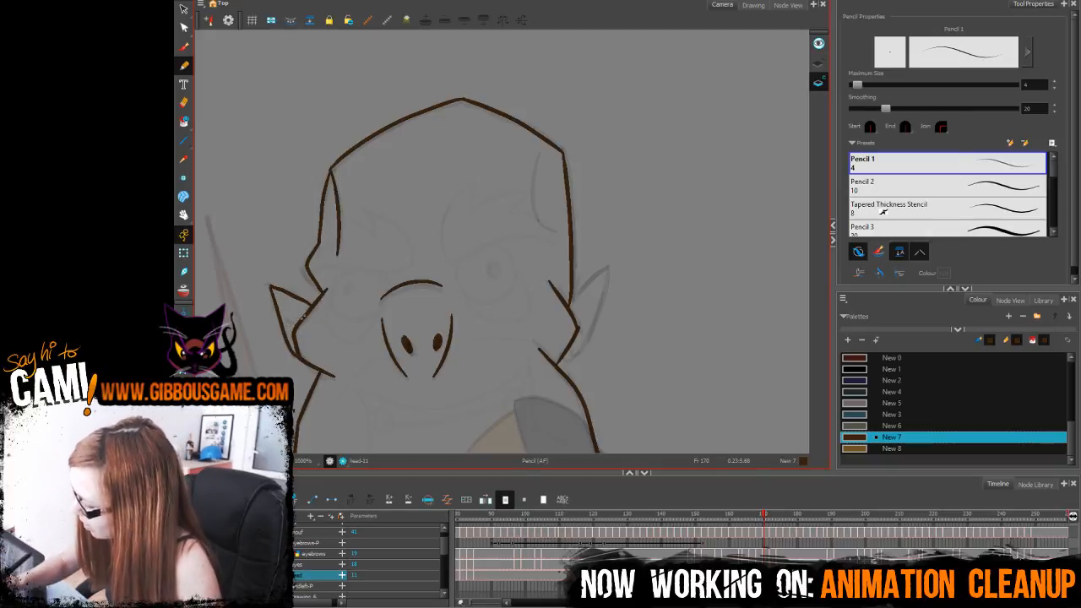
{"action": "mouse_move", "coordinate": [568, 301]}
{"action": "left_mouse_down"}
{"action": "mouse_move", "coordinate": [600, 296]}
{"action": "mouse_move", "coordinate": [569, 360]}
{"action": "mouse_move", "coordinate": [634, 270]}
{"action": "left_mouse_up"}
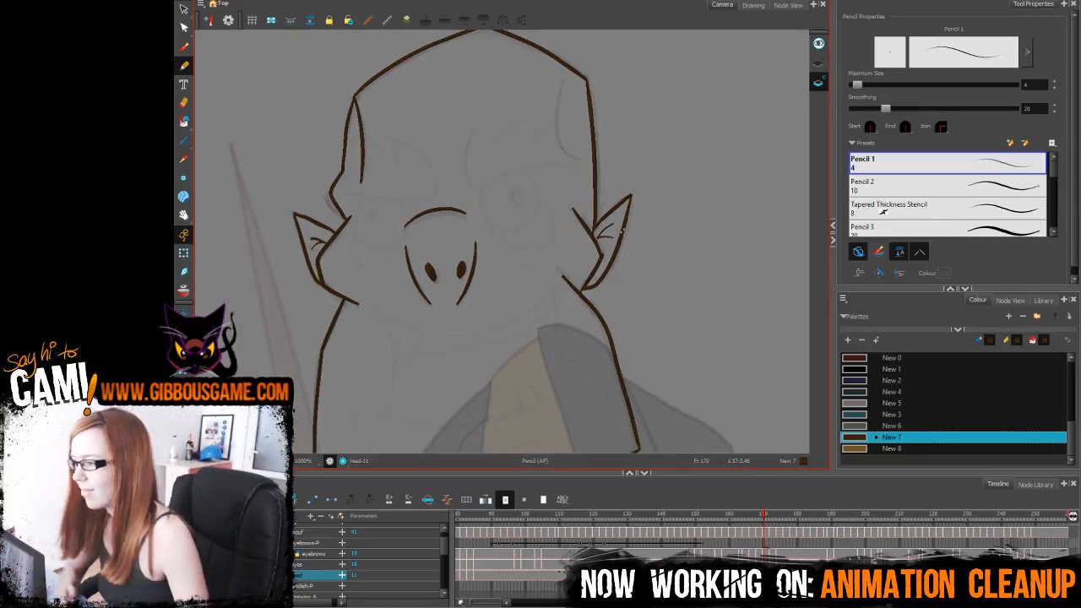
{"action": "left_click_drag", "start_coordinate": [640, 357], "coordinate": [640, 263]}
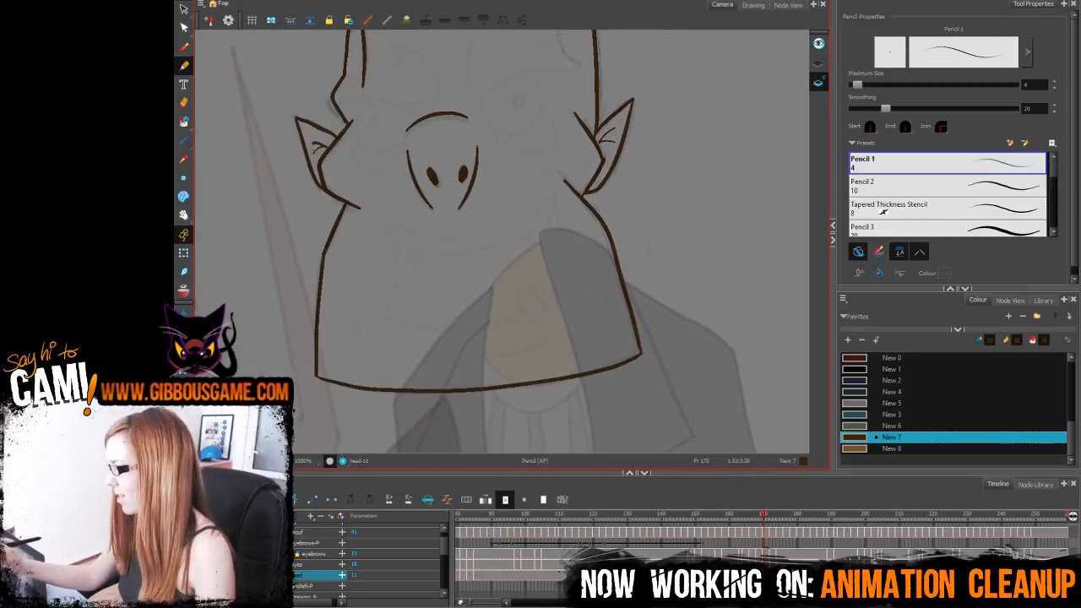
{"action": "key", "text": "1"}
{"action": "left_click_drag", "start_coordinate": [625, 94], "coordinate": [601, 222]}
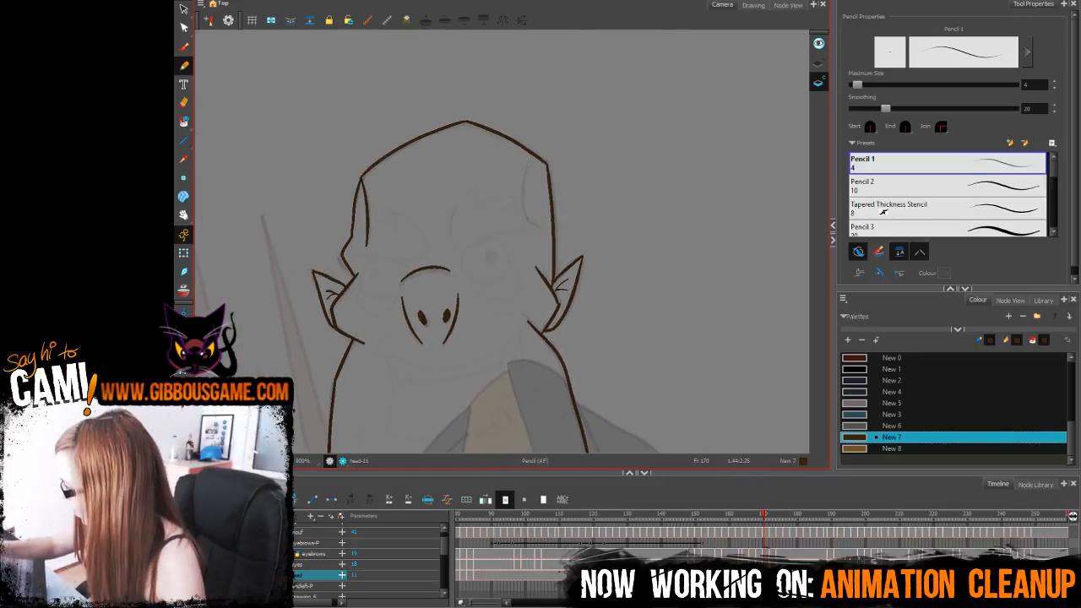
{"action": "left_click_drag", "start_coordinate": [592, 405], "coordinate": [618, 296]}
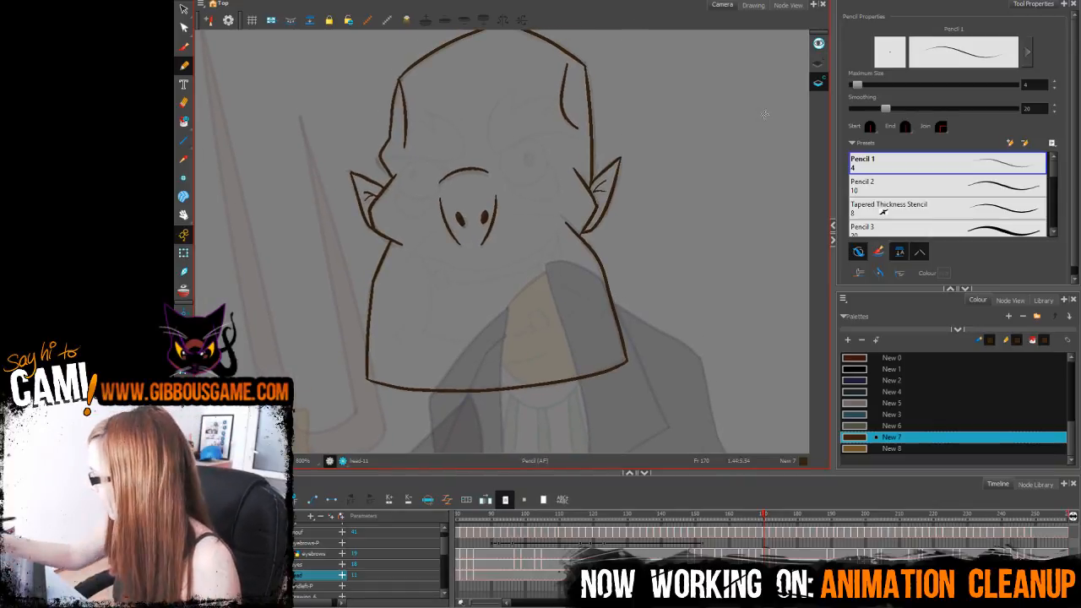
Step: Go to the uninked head drawing at frame 169 and ink the nose's left side and bridge lines
{"action": "left_click", "coordinate": [756, 523]}
{"action": "left_click_drag", "start_coordinate": [756, 523], "coordinate": [763, 522]}
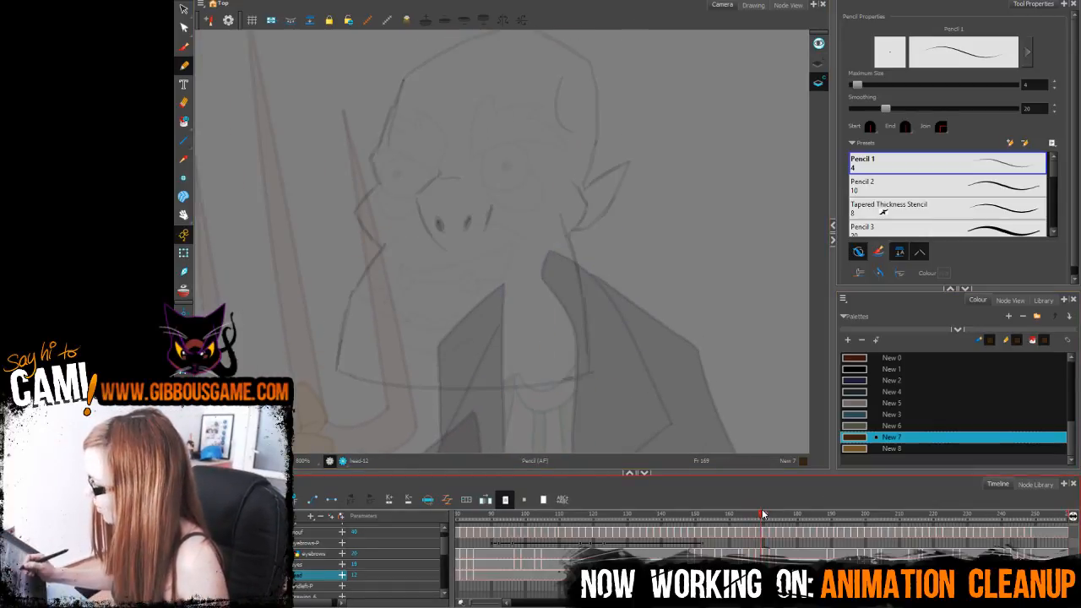
{"action": "scroll", "coordinate": [470, 122], "scroll_direction": "up", "scroll_amount": 2}
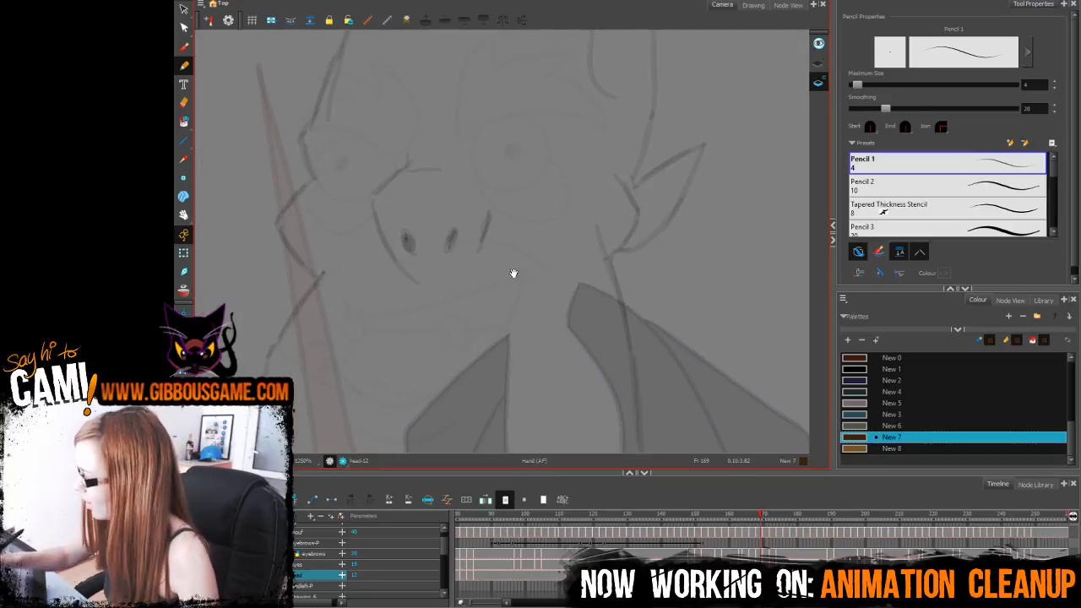
{"action": "left_click_drag", "start_coordinate": [393, 239], "coordinate": [429, 205]}
{"action": "key", "text": "ctrl+z"}
{"action": "left_click_drag", "start_coordinate": [393, 239], "coordinate": [441, 321]}
{"action": "left_click_drag", "start_coordinate": [394, 239], "coordinate": [435, 193]}
Step: Ink the jowl outline on frame 169: the chin curve, the right side up to the cheek and the left side
{"action": "mouse_move", "coordinate": [702, 239]}
{"action": "left_mouse_down"}
{"action": "mouse_move", "coordinate": [632, 265]}
{"action": "mouse_move", "coordinate": [584, 242]}
{"action": "mouse_move", "coordinate": [603, 192]}
{"action": "left_mouse_up"}
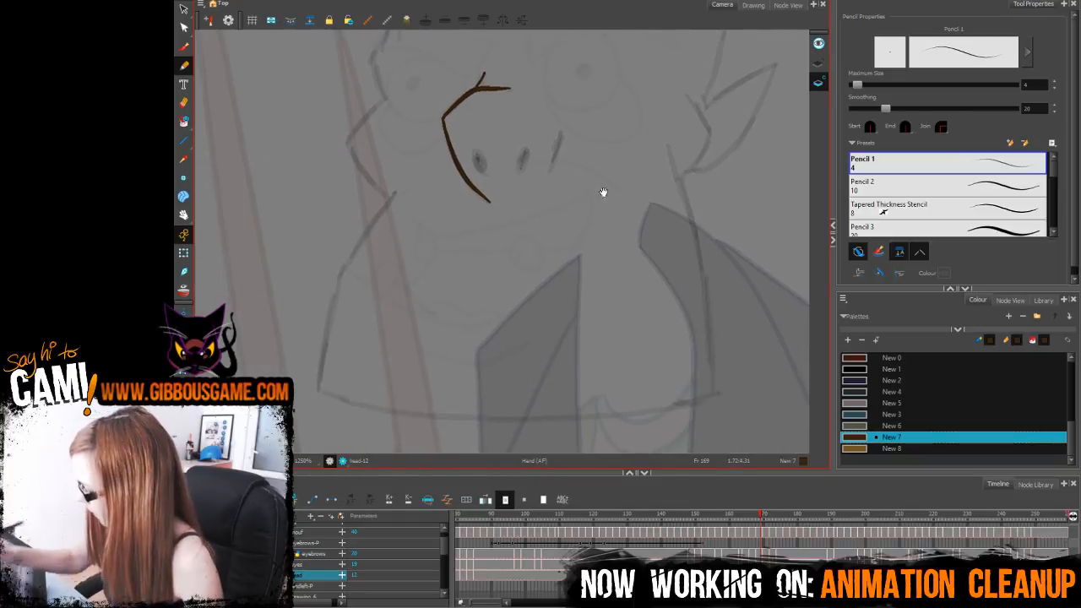
{"action": "mouse_move", "coordinate": [320, 389]}
{"action": "left_mouse_down"}
{"action": "mouse_move", "coordinate": [409, 414]}
{"action": "mouse_move", "coordinate": [734, 402]}
{"action": "left_mouse_up"}
{"action": "key", "text": "ctrl+z"}
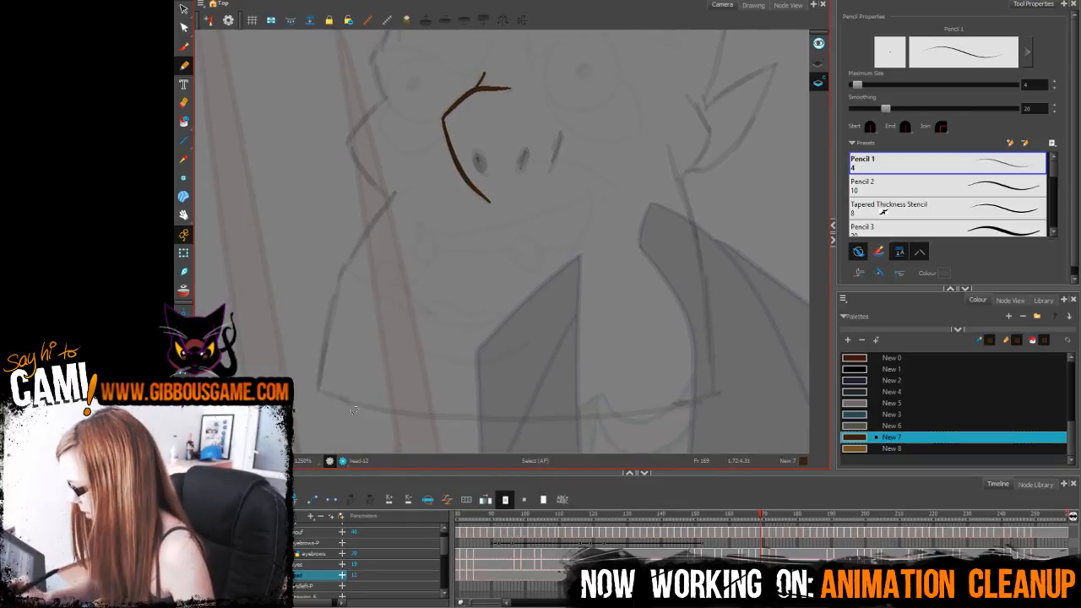
{"action": "mouse_move", "coordinate": [320, 390]}
{"action": "left_mouse_down"}
{"action": "mouse_move", "coordinate": [452, 418]}
{"action": "mouse_move", "coordinate": [717, 392]}
{"action": "left_mouse_up"}
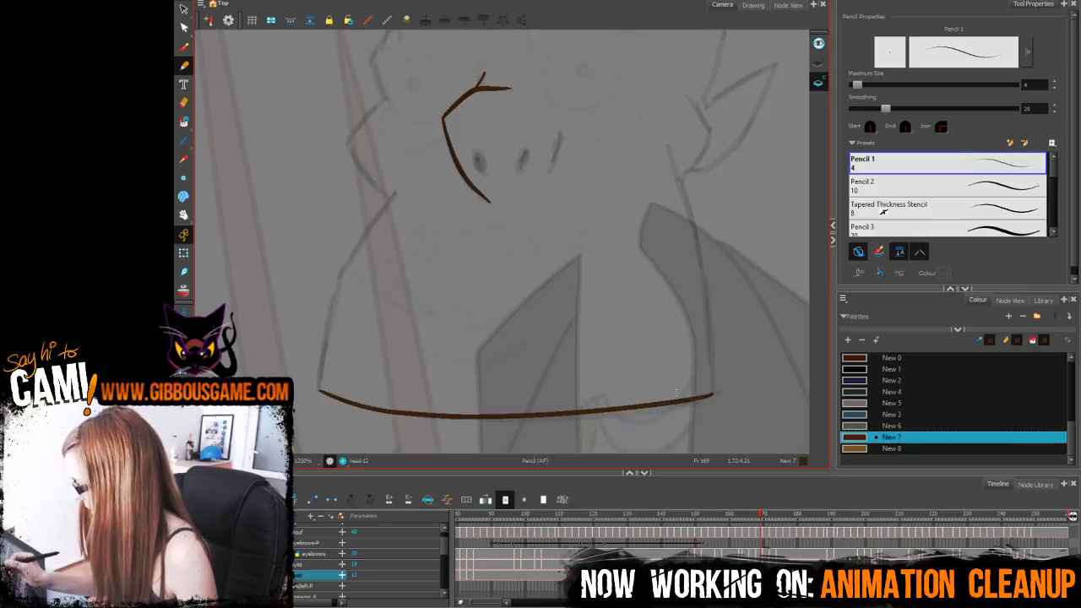
{"action": "key", "text": "ctrl+z"}
{"action": "mouse_move", "coordinate": [318, 389]}
{"action": "left_mouse_down"}
{"action": "mouse_move", "coordinate": [453, 417]}
{"action": "mouse_move", "coordinate": [718, 401]}
{"action": "mouse_move", "coordinate": [703, 245]}
{"action": "mouse_move", "coordinate": [670, 153]}
{"action": "left_mouse_up"}
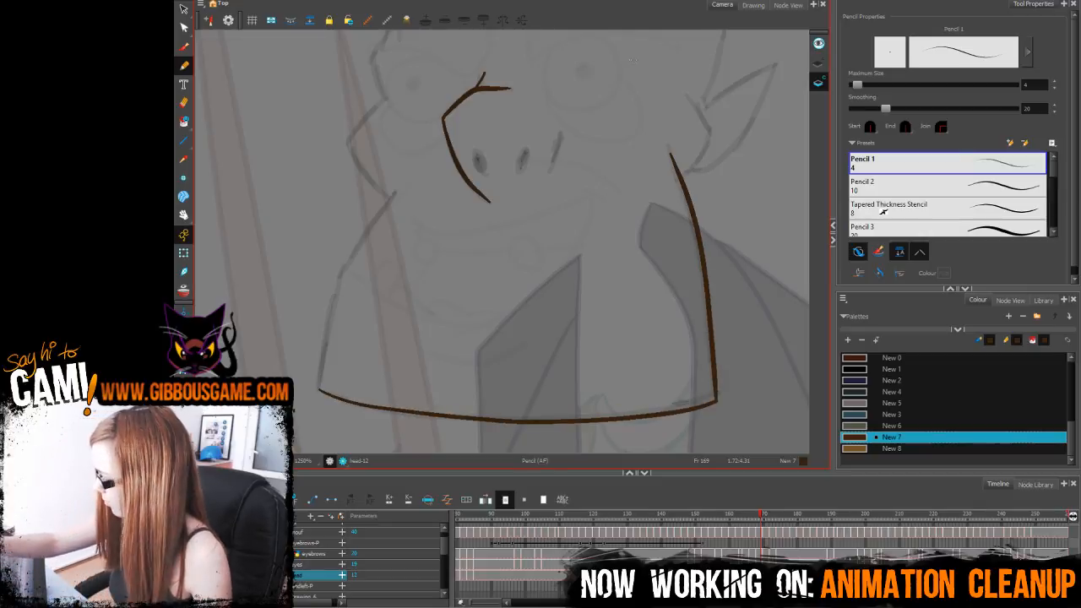
{"action": "mouse_move", "coordinate": [319, 388]}
{"action": "left_mouse_down"}
{"action": "mouse_move", "coordinate": [335, 284]}
{"action": "mouse_move", "coordinate": [393, 193]}
{"action": "left_mouse_up"}
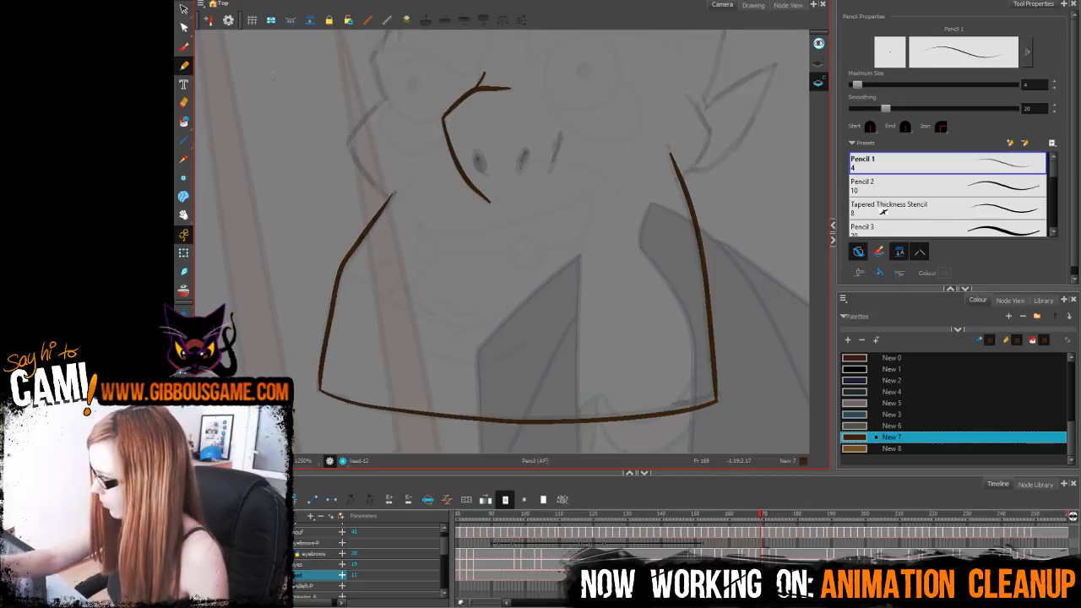
Step: Smooth the inked chin line with the Contour Editor by deleting surplus points and pulling its middle slightly down
{"action": "key", "text": "alt+q"}
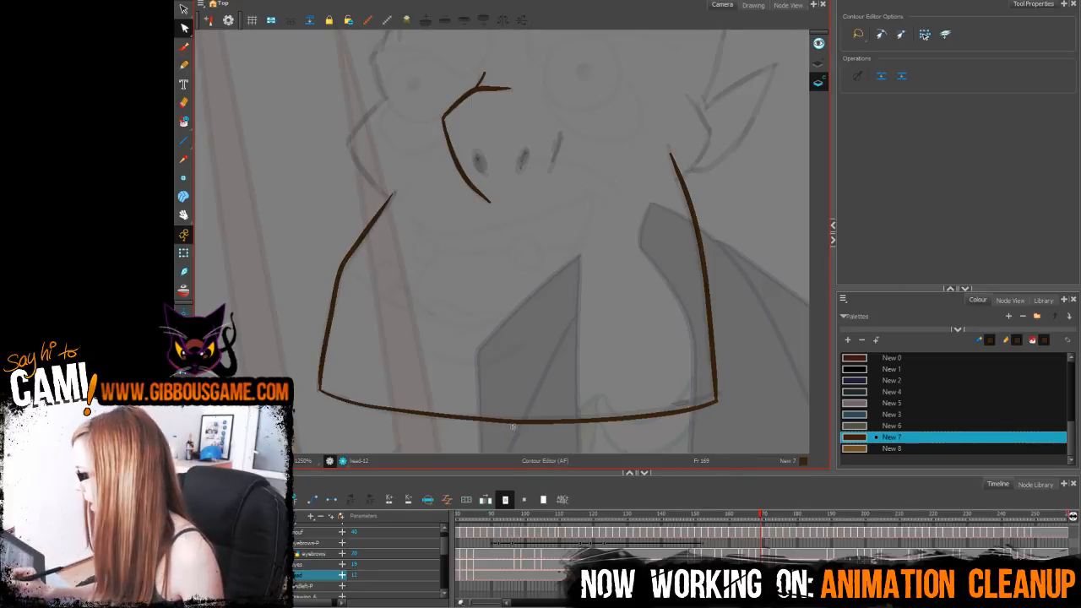
{"action": "left_click", "coordinate": [522, 420]}
{"action": "key", "text": "Delete"}
{"action": "key", "text": "Delete"}
{"action": "left_click", "coordinate": [618, 388]}
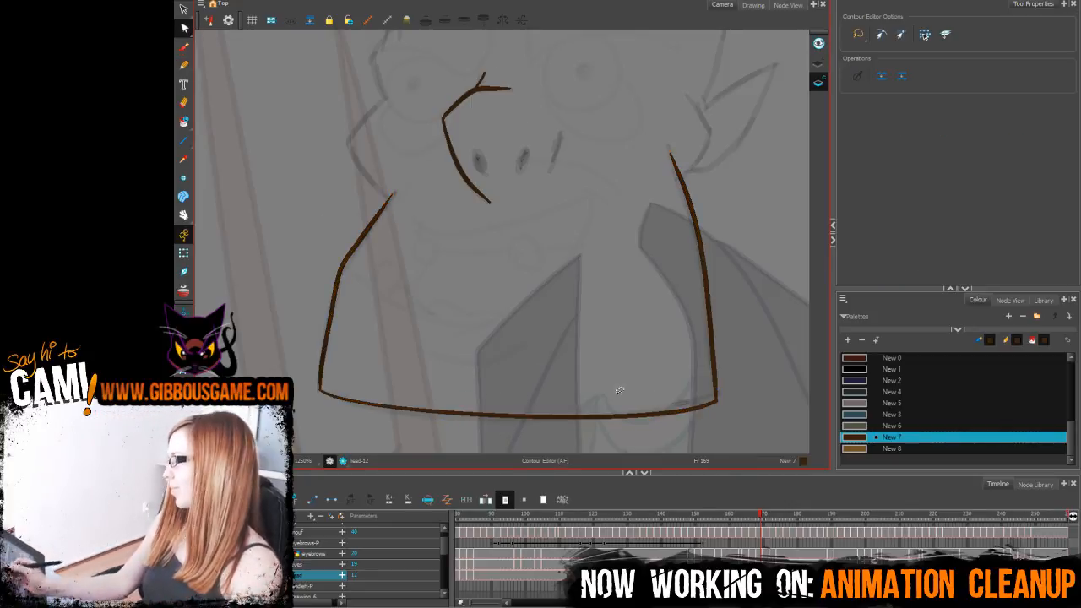
{"action": "left_click", "coordinate": [519, 417]}
{"action": "left_click_drag", "start_coordinate": [518, 417], "coordinate": [520, 423]}
{"action": "left_click", "coordinate": [555, 357]}
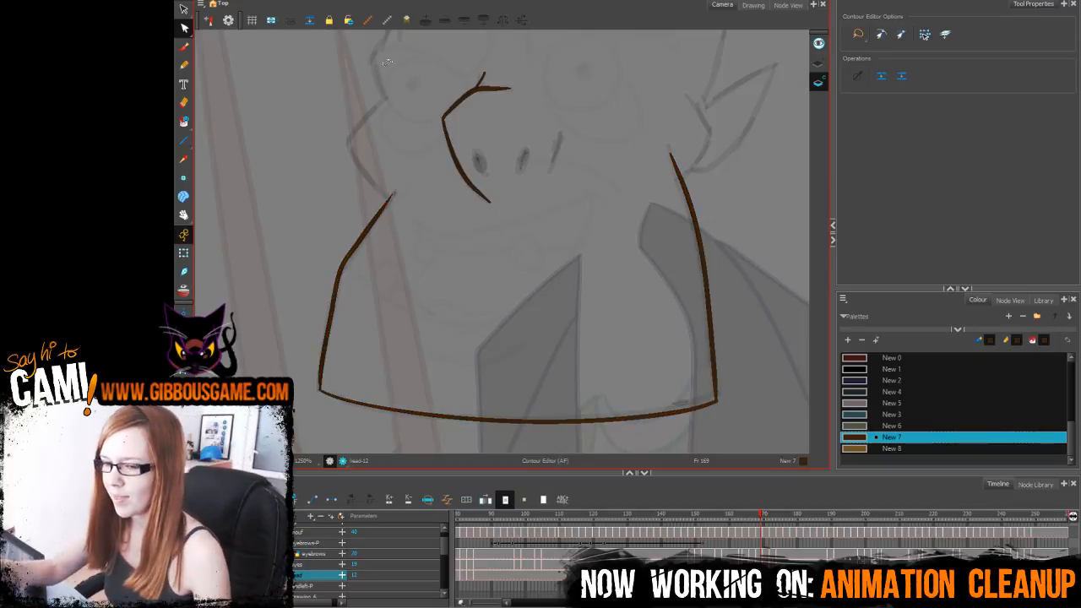
Step: Ink the left cheek, the brow bump and the left side of the forehead with the Pencil tool on frame 169
{"action": "left_click", "coordinate": [184, 65]}
{"action": "left_click_drag", "start_coordinate": [392, 122], "coordinate": [398, 297]}
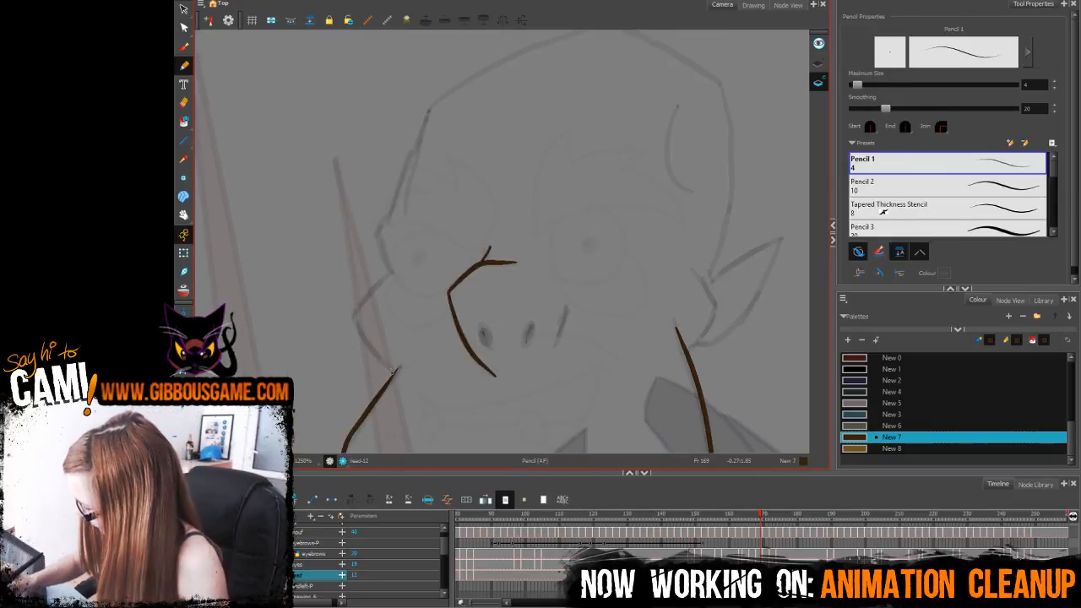
{"action": "left_click_drag", "start_coordinate": [394, 372], "coordinate": [357, 316]}
{"action": "key", "text": "ctrl+z"}
{"action": "mouse_move", "coordinate": [390, 270]}
{"action": "left_mouse_down"}
{"action": "mouse_move", "coordinate": [377, 228]}
{"action": "mouse_move", "coordinate": [398, 205]}
{"action": "mouse_move", "coordinate": [439, 98]}
{"action": "left_mouse_up"}
Step: Ink the right cheek angle and close the skull outline over the crown on the frame 169 head
{"action": "mouse_move", "coordinate": [454, 278]}
{"action": "left_mouse_down"}
{"action": "mouse_move", "coordinate": [389, 221]}
{"action": "mouse_move", "coordinate": [370, 246]}
{"action": "mouse_move", "coordinate": [412, 313]}
{"action": "left_mouse_up"}
{"action": "mouse_move", "coordinate": [685, 366]}
{"action": "left_mouse_down"}
{"action": "mouse_move", "coordinate": [584, 324]}
{"action": "mouse_move", "coordinate": [538, 234]}
{"action": "left_mouse_up"}
{"action": "left_click_drag", "start_coordinate": [644, 265], "coordinate": [668, 390]}
{"action": "mouse_move", "coordinate": [573, 370]}
{"action": "left_mouse_down"}
{"action": "mouse_move", "coordinate": [592, 312]}
{"action": "mouse_move", "coordinate": [584, 176]}
{"action": "mouse_move", "coordinate": [469, 112]}
{"action": "left_mouse_up"}
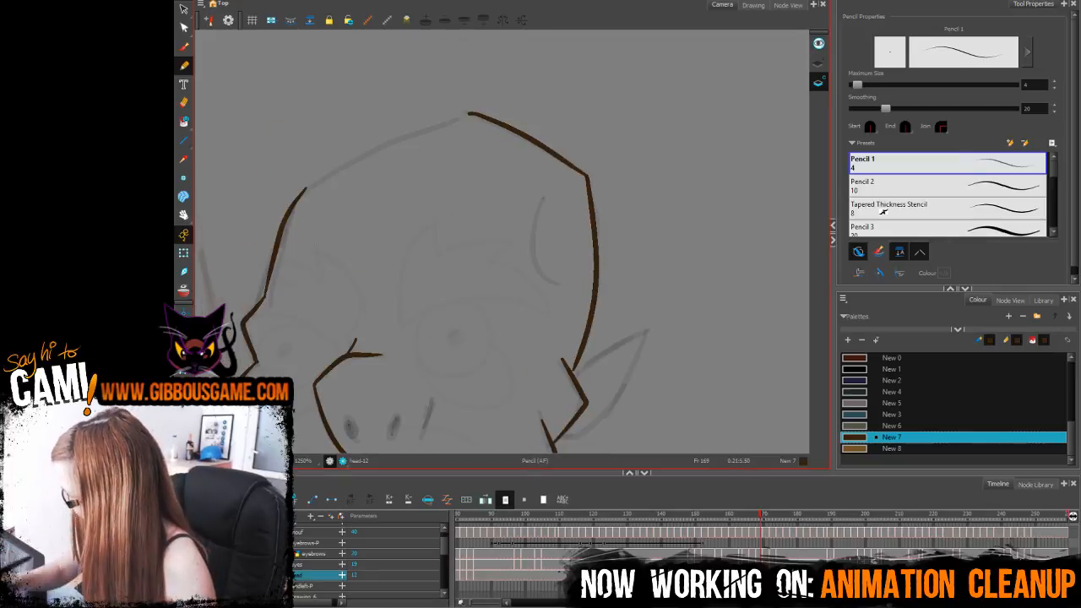
{"action": "left_click_drag", "start_coordinate": [305, 190], "coordinate": [473, 112]}
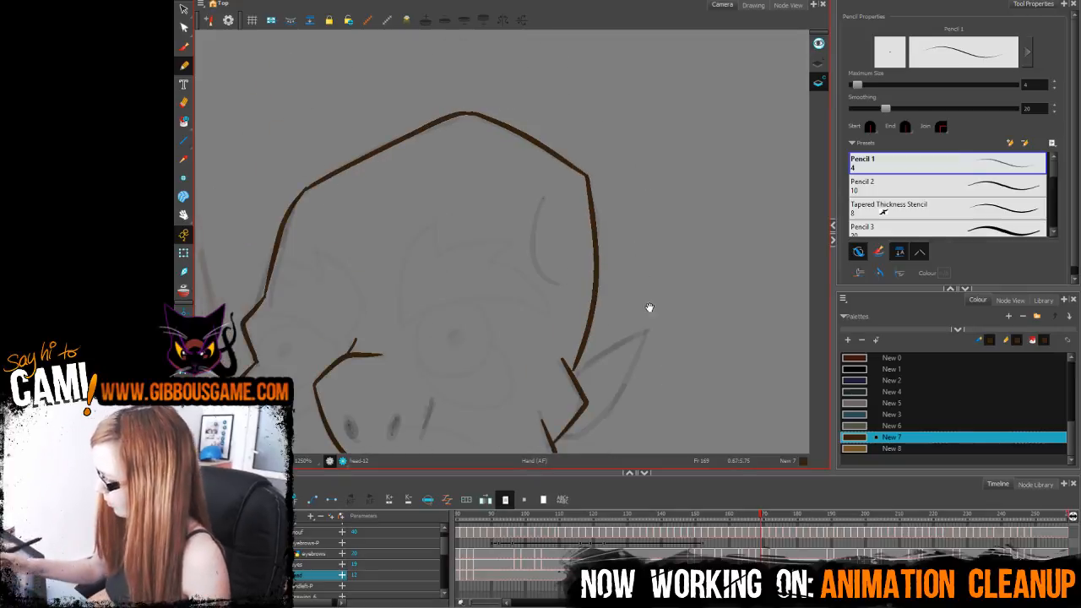
Step: Ink the right temple crease and the pointed right ear outline on the frame 169 head
{"action": "left_click_drag", "start_coordinate": [647, 307], "coordinate": [648, 200]}
{"action": "left_click_drag", "start_coordinate": [544, 141], "coordinate": [560, 233]}
{"action": "left_click_drag", "start_coordinate": [675, 281], "coordinate": [702, 221]}
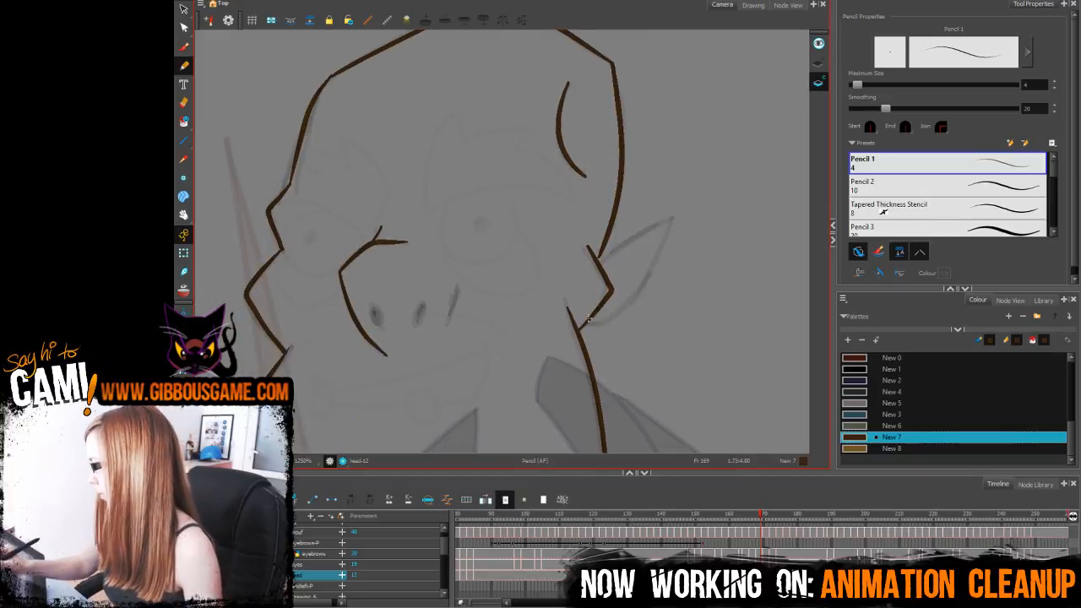
{"action": "mouse_move", "coordinate": [592, 324]}
{"action": "left_mouse_down"}
{"action": "mouse_move", "coordinate": [641, 282]}
{"action": "mouse_move", "coordinate": [672, 217]}
{"action": "left_mouse_up"}
{"action": "key", "text": "ctrl+z"}
{"action": "mouse_move", "coordinate": [591, 319]}
{"action": "left_mouse_down"}
{"action": "mouse_move", "coordinate": [607, 323]}
{"action": "mouse_move", "coordinate": [668, 231]}
{"action": "left_mouse_up"}
{"action": "left_click_drag", "start_coordinate": [596, 259], "coordinate": [668, 226]}
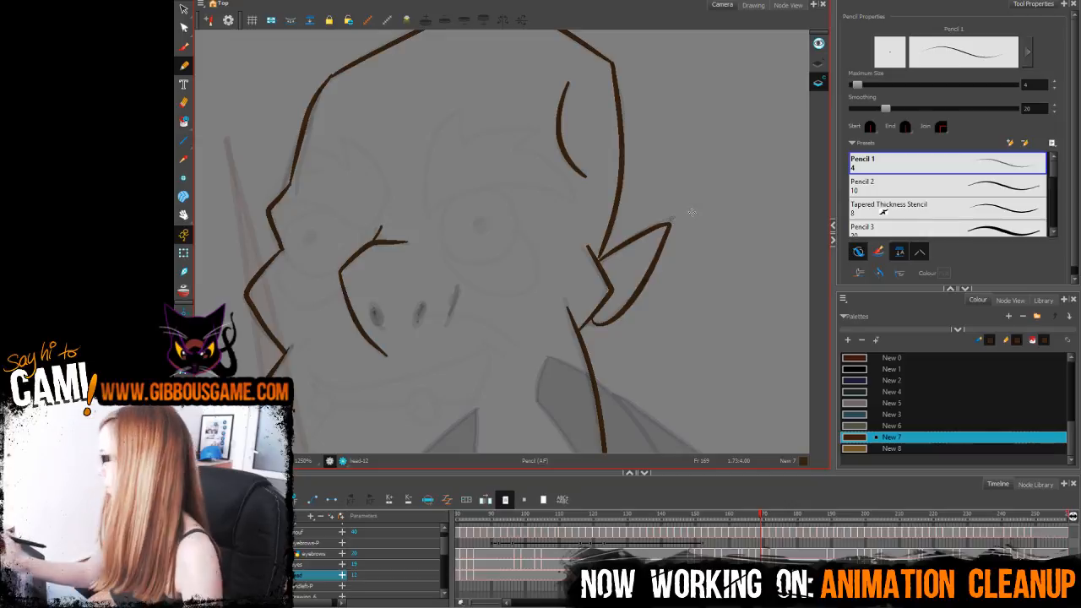
Step: View the whole characters and play back the animation to check the inked heads in motion
{"action": "key", "text": "2"}
{"action": "key", "text": "2"}
{"action": "key", "text": "2"}
{"action": "key", "text": "2"}
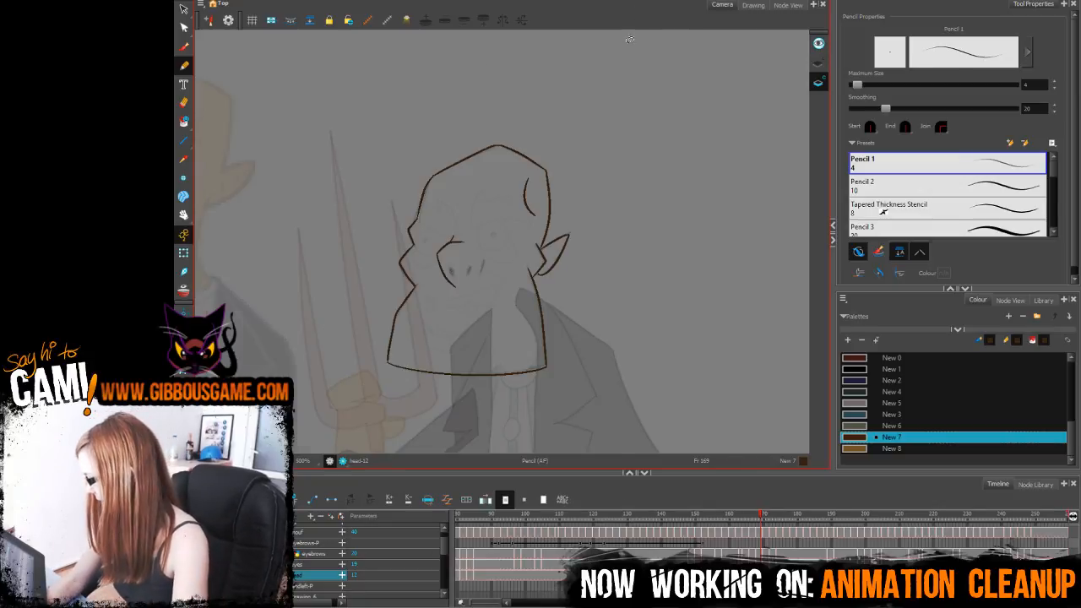
{"action": "key", "text": "1"}
{"action": "key", "text": "1"}
{"action": "key", "text": "1"}
{"action": "key", "text": "1"}
{"action": "mouse_move", "coordinate": [584, 352]}
{"action": "left_mouse_down"}
{"action": "mouse_move", "coordinate": [611, 301]}
{"action": "mouse_move", "coordinate": [617, 323]}
{"action": "left_mouse_up"}
{"action": "key", "text": "shift+Return"}
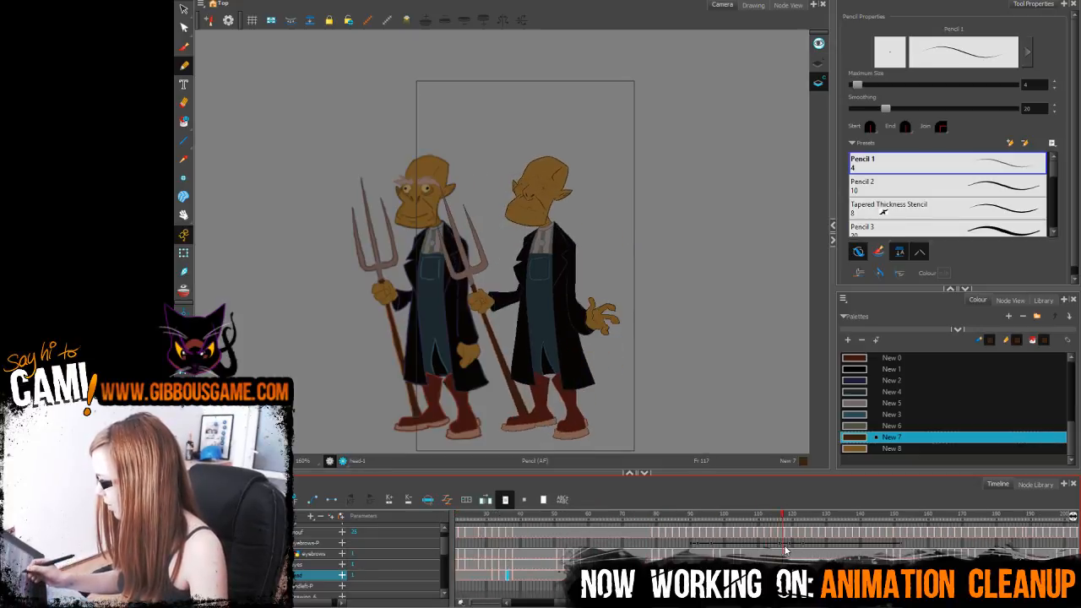
Step: Examine the coloured head drawings at frames 32 and 35, selecting the head with the Transform tool
{"action": "left_click_drag", "start_coordinate": [615, 576], "coordinate": [563, 576]}
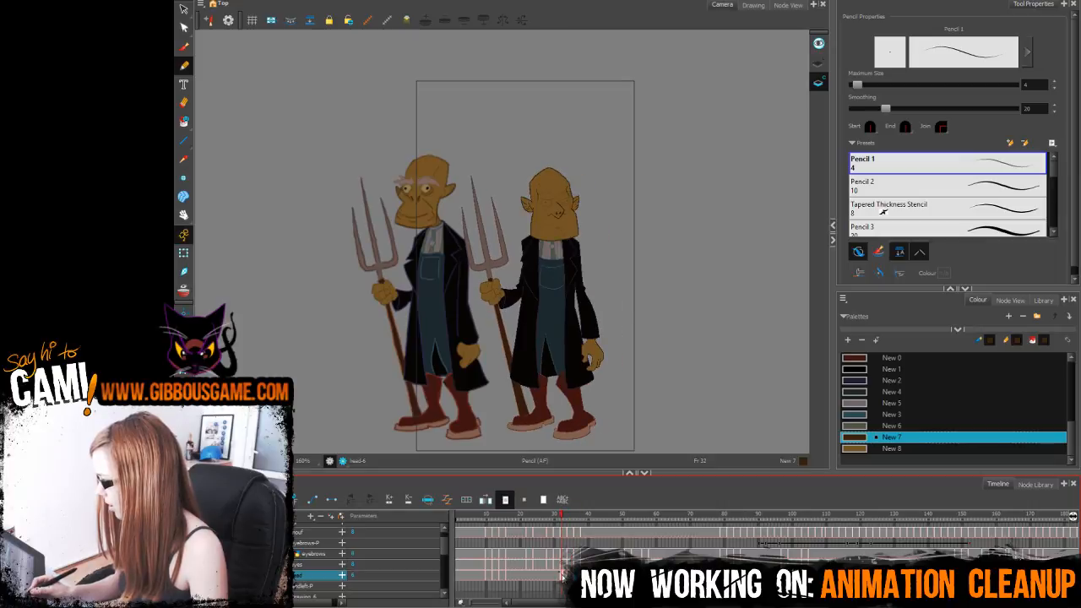
{"action": "left_click", "coordinate": [185, 252]}
{"action": "left_click", "coordinate": [687, 174]}
{"action": "left_click", "coordinate": [552, 232]}
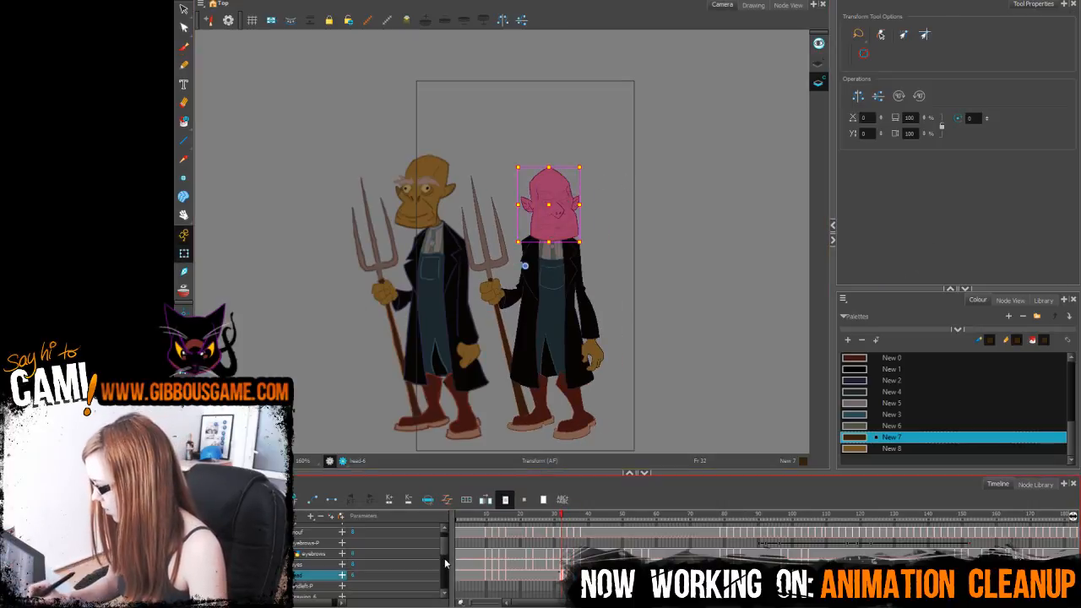
{"action": "left_click_drag", "start_coordinate": [445, 543], "coordinate": [446, 546]}
{"action": "left_click", "coordinate": [571, 559]}
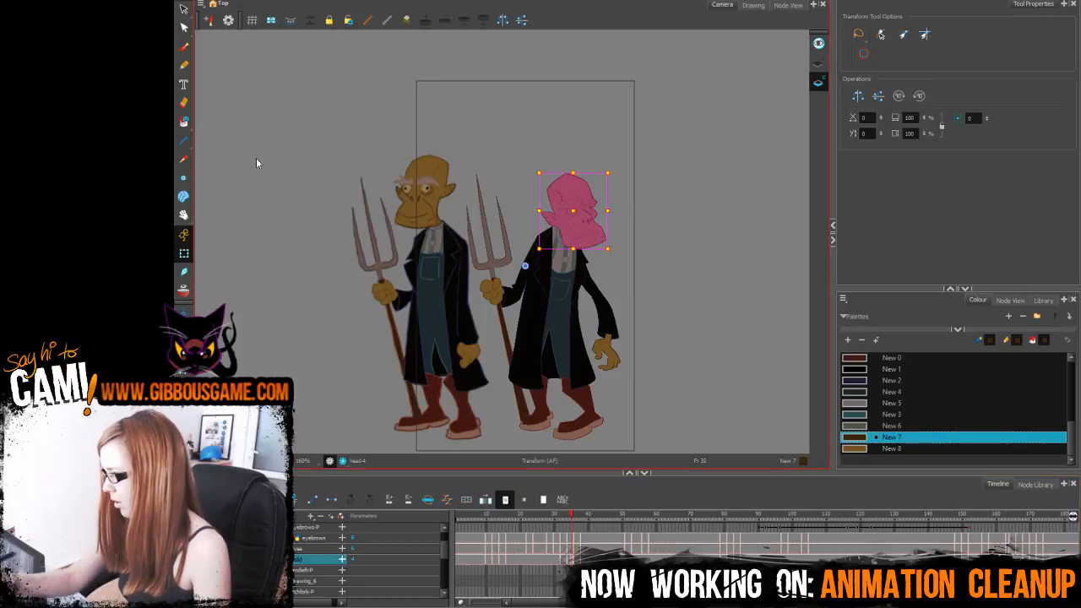
Step: Return to the Pencil tool and scrub ahead through the coloured head drawings to frame 151
{"action": "left_click", "coordinate": [184, 65]}
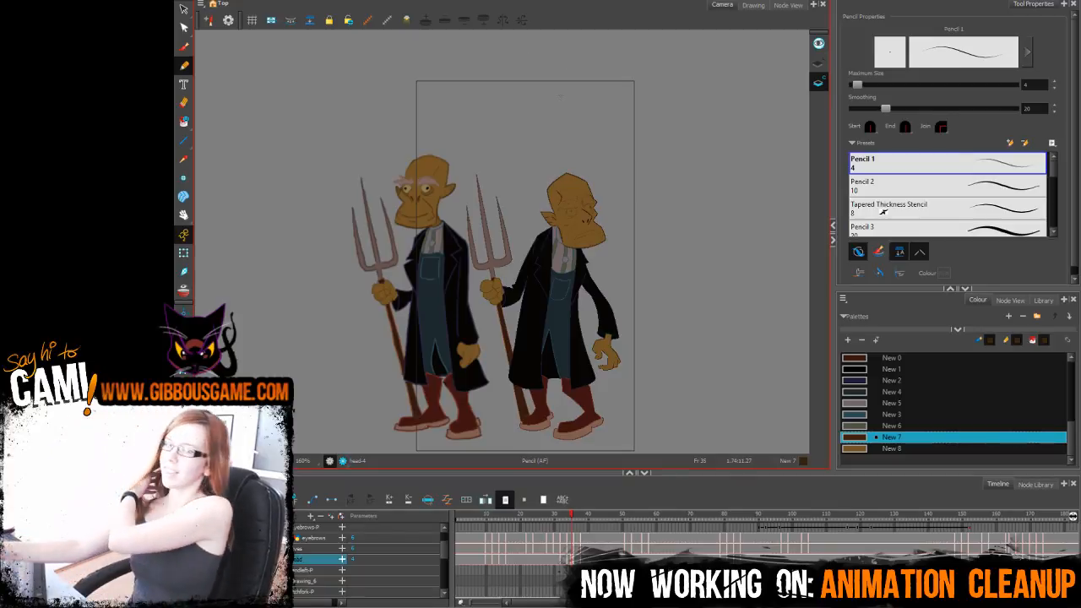
{"action": "left_click", "coordinate": [186, 69]}
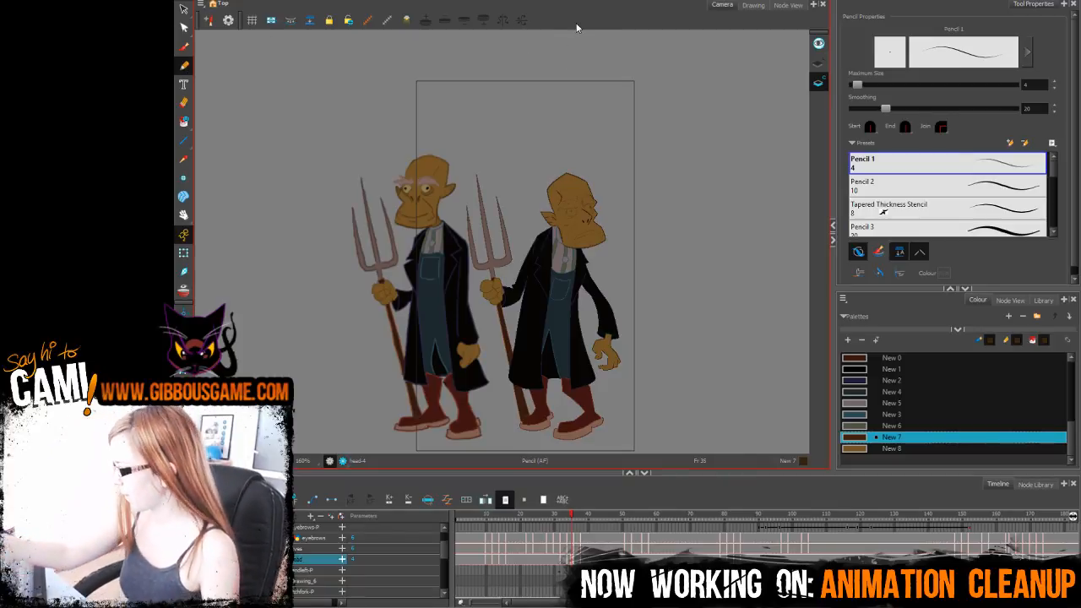
{"action": "left_click", "coordinate": [578, 525]}
{"action": "left_click_drag", "start_coordinate": [577, 524], "coordinate": [613, 567]}
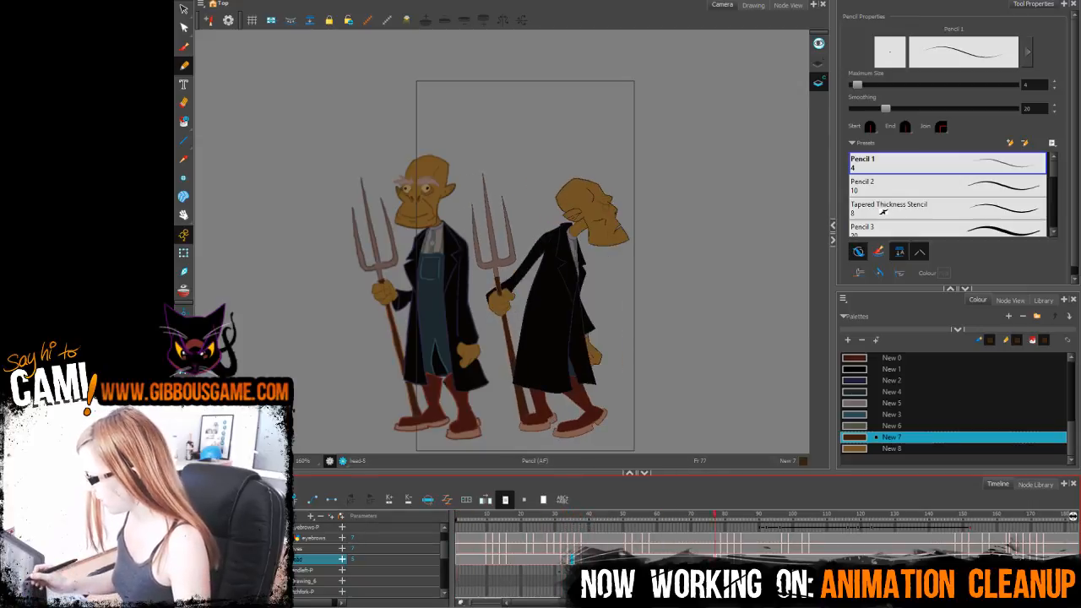
{"action": "left_click_drag", "start_coordinate": [716, 520], "coordinate": [965, 523]}
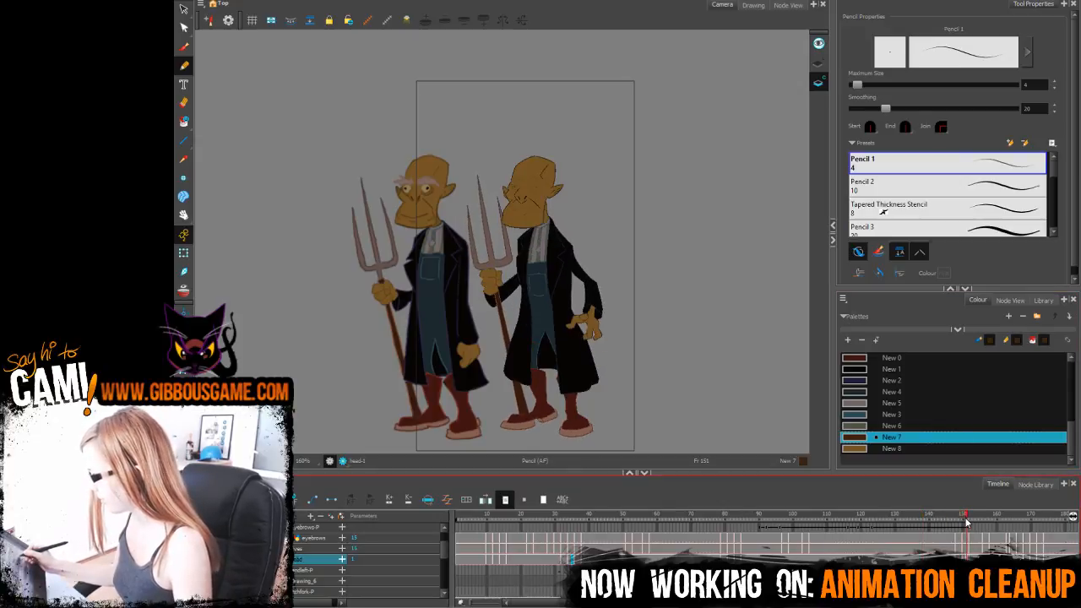
Step: Turn on the light table to fade the other layers and go to the uninked head drawing at frame 148
{"action": "key", "text": "shift+l"}
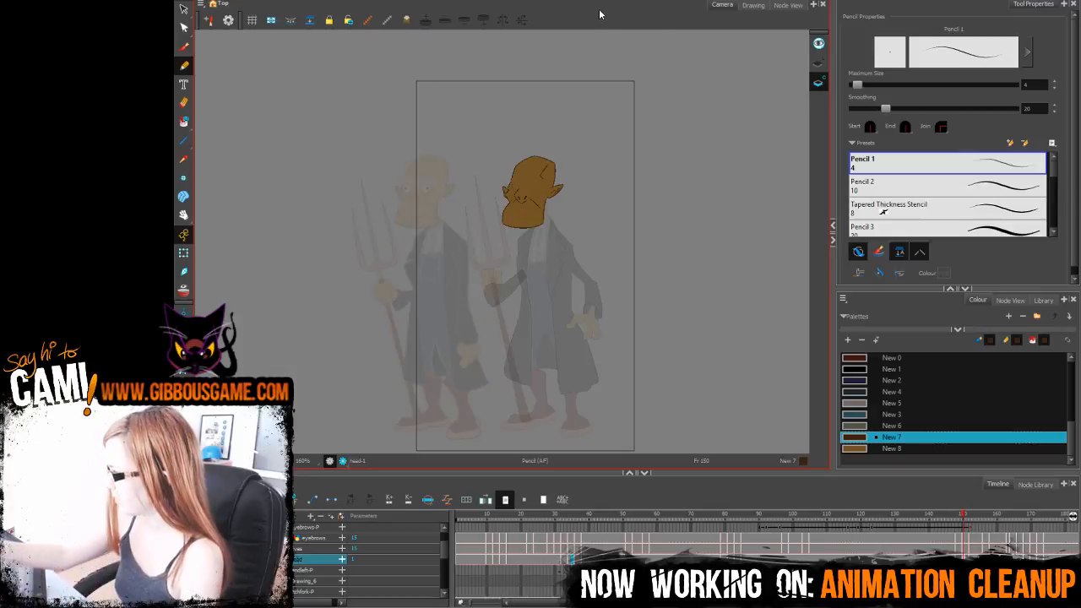
{"action": "key", "text": "2"}
{"action": "key", "text": "2"}
{"action": "key", "text": "2"}
{"action": "key", "text": "2"}
{"action": "key", "text": "2"}
{"action": "key", "text": "2"}
{"action": "left_click_drag", "start_coordinate": [637, 131], "coordinate": [544, 353]}
{"action": "left_click", "coordinate": [957, 516]}
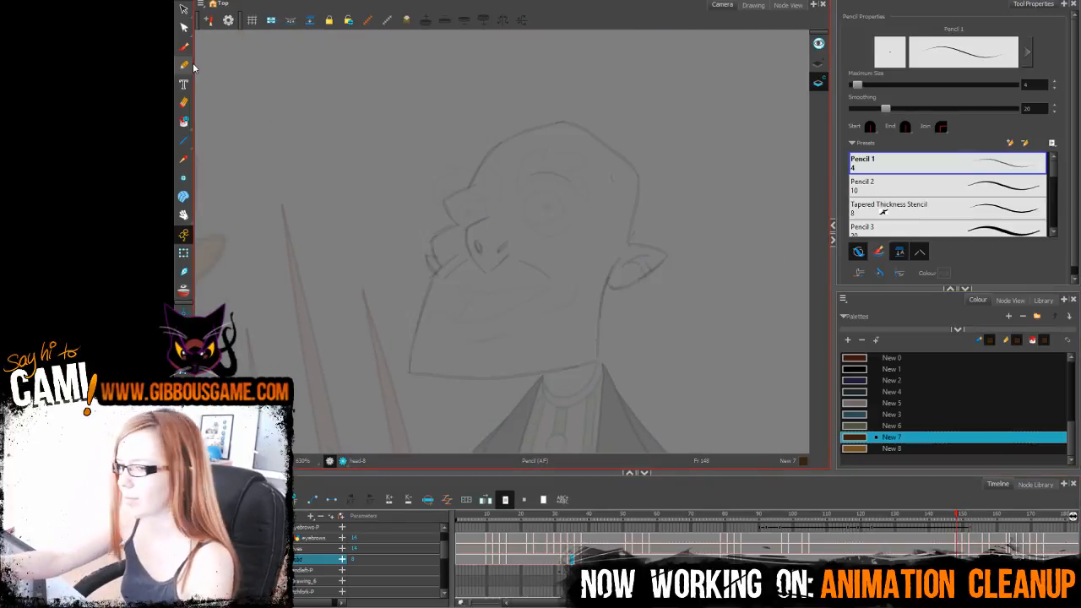
Step: Ink the nose's front edge and bridge line on the frame 148 head with the brown New 7 pencil
{"action": "key", "text": "2"}
{"action": "key", "text": "2"}
{"action": "key", "text": "2"}
{"action": "mouse_move", "coordinate": [598, 301]}
{"action": "left_mouse_down"}
{"action": "mouse_move", "coordinate": [594, 217]}
{"action": "mouse_move", "coordinate": [610, 199]}
{"action": "left_mouse_up"}
{"action": "left_click_drag", "start_coordinate": [432, 141], "coordinate": [462, 226]}
{"action": "key", "text": "ctrl+z"}
{"action": "left_click_drag", "start_coordinate": [432, 144], "coordinate": [464, 226]}
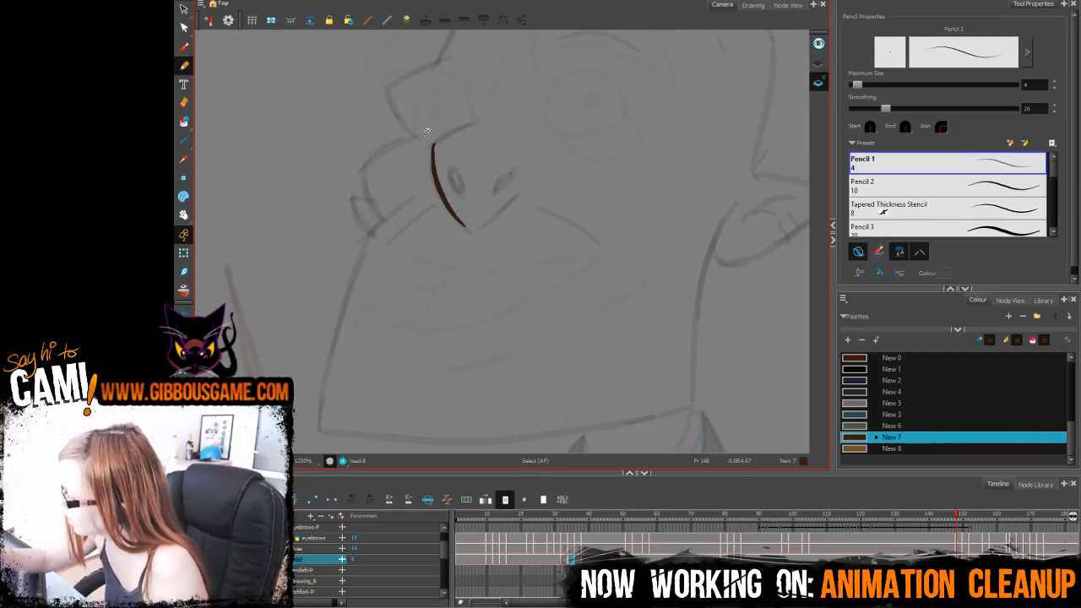
{"action": "key", "text": "ctrl+z"}
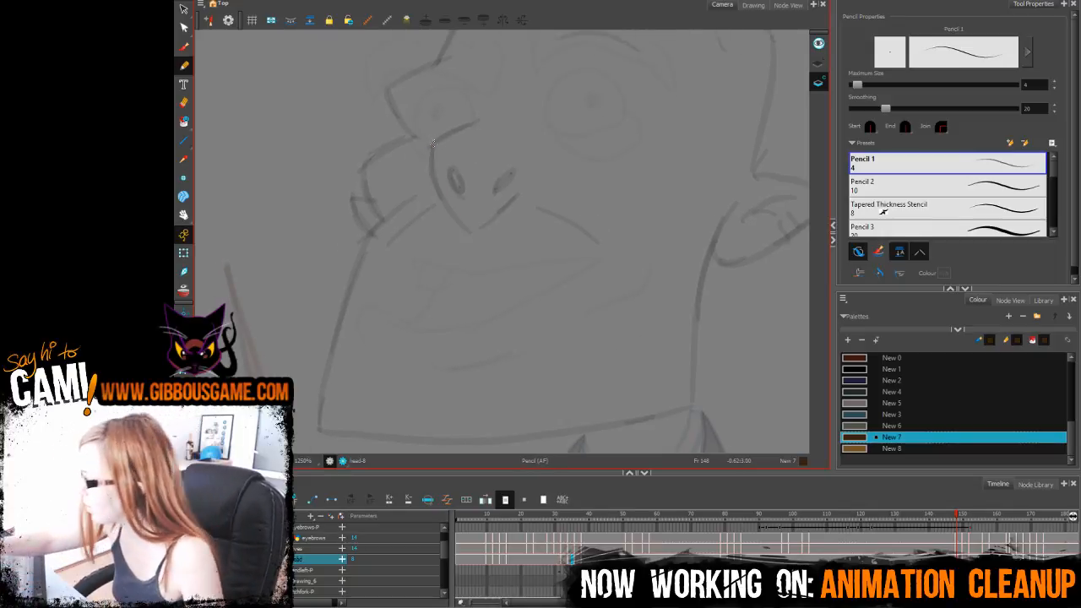
{"action": "mouse_move", "coordinate": [433, 139]}
{"action": "left_mouse_down"}
{"action": "mouse_move", "coordinate": [438, 186]}
{"action": "mouse_move", "coordinate": [465, 225]}
{"action": "left_mouse_up"}
{"action": "key", "text": "ctrl+z"}
{"action": "left_click_drag", "start_coordinate": [433, 139], "coordinate": [451, 214]}
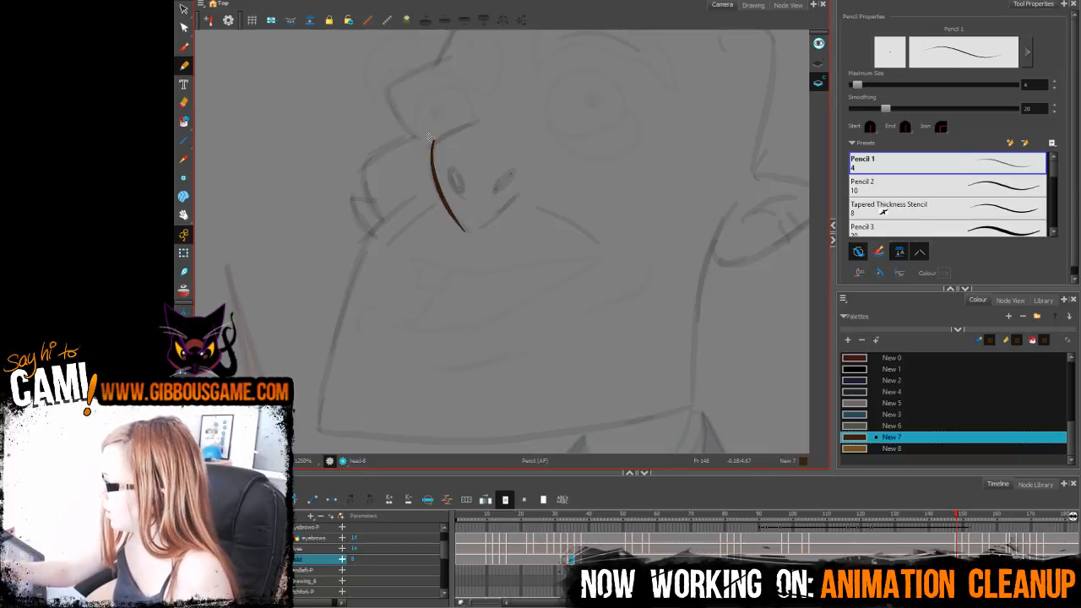
{"action": "left_click_drag", "start_coordinate": [431, 139], "coordinate": [489, 116]}
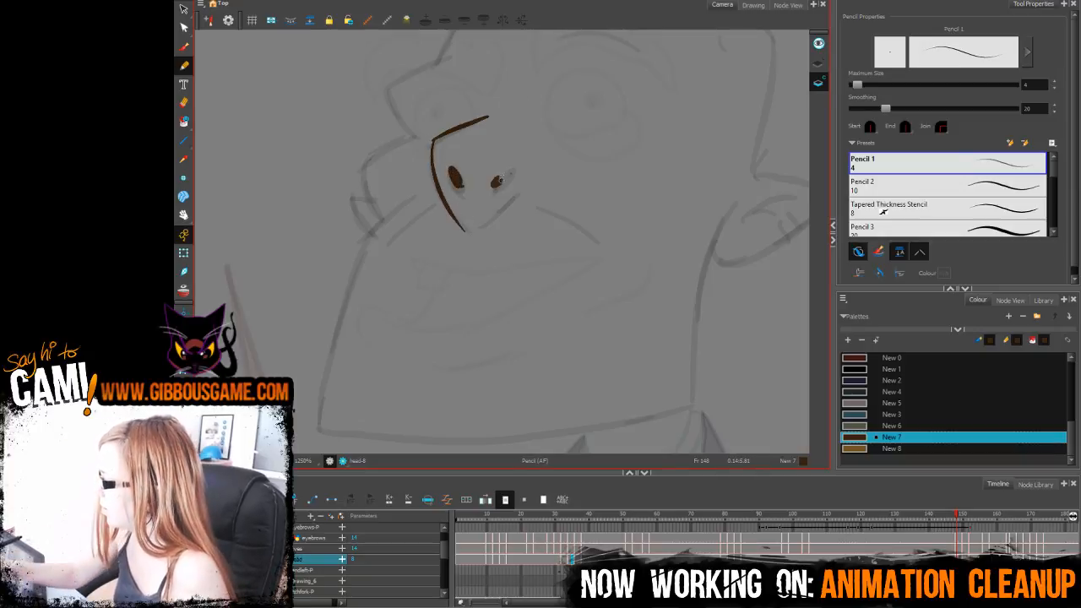
Step: Ink both nostrils as solid ovals and trace the short lower edge on the other side of the nose
{"action": "key", "text": "ctrl+z"}
{"action": "key", "text": "ctrl+z"}
{"action": "left_click_drag", "start_coordinate": [451, 172], "coordinate": [459, 188]}
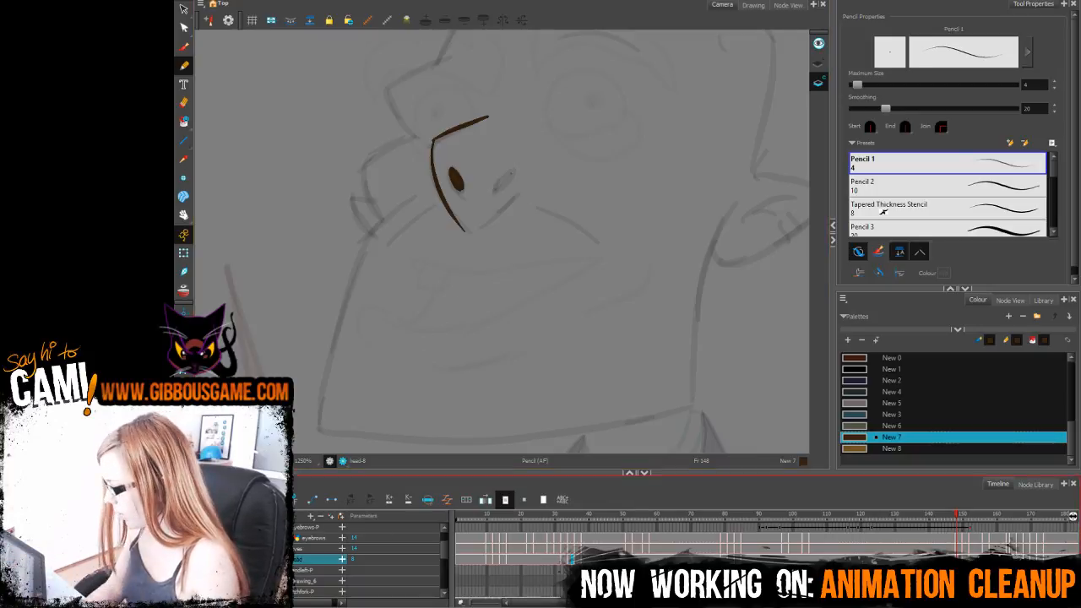
{"action": "key", "text": "d"}
{"action": "key", "text": "a"}
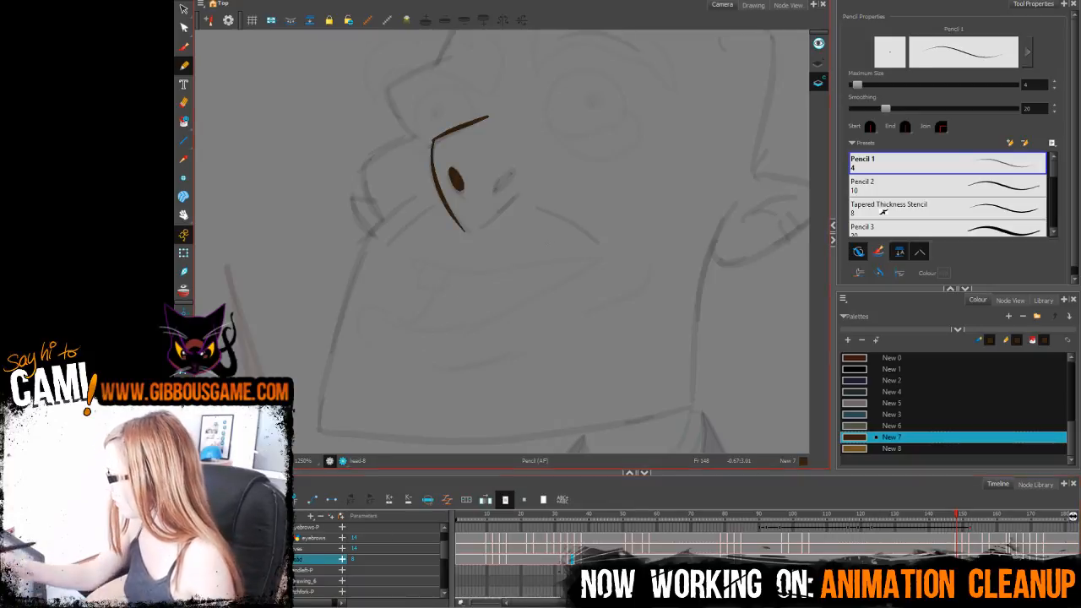
{"action": "left_click_drag", "start_coordinate": [505, 180], "coordinate": [482, 224]}
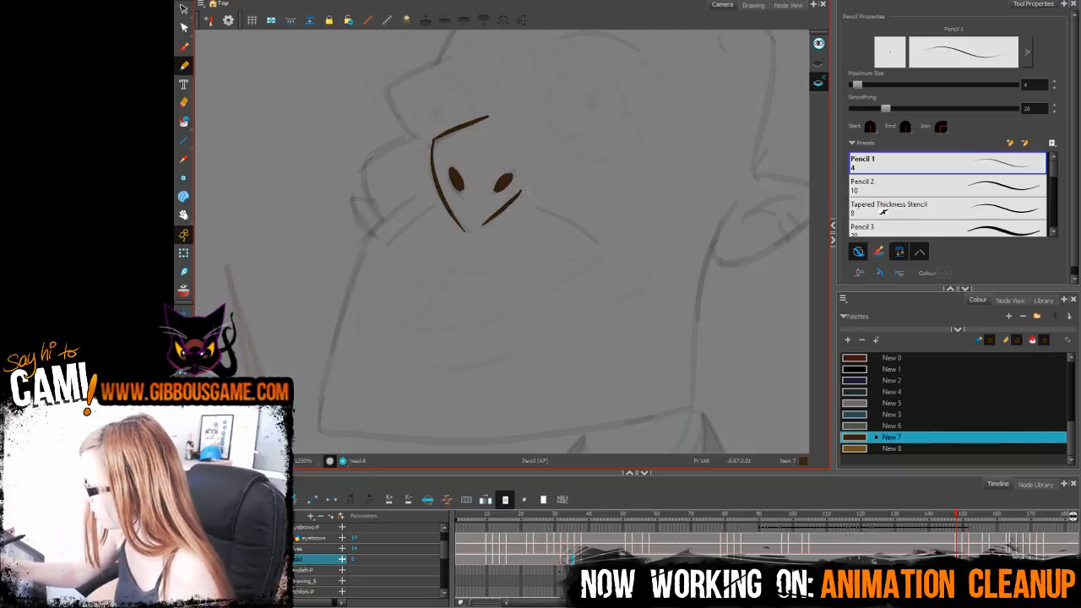
Step: Ink the bottom of the jaw and continue the line up the back of the jaw to the ear
{"action": "left_click_drag", "start_coordinate": [549, 297], "coordinate": [540, 245]}
{"action": "mouse_move", "coordinate": [309, 380]}
{"action": "left_mouse_down"}
{"action": "mouse_move", "coordinate": [384, 390]}
{"action": "mouse_move", "coordinate": [680, 355]}
{"action": "left_mouse_up"}
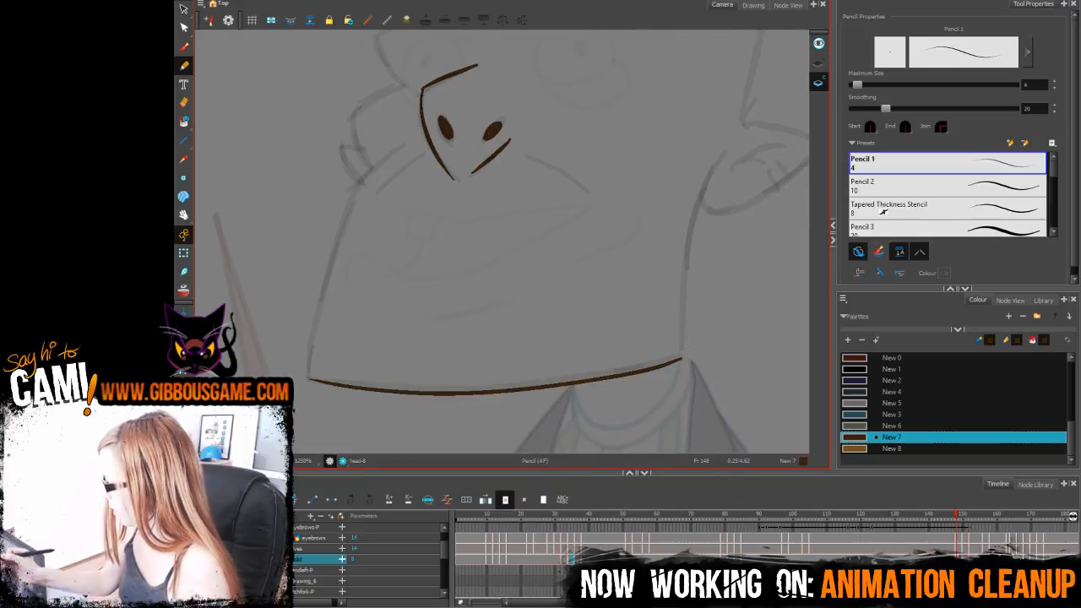
{"action": "key", "text": "ctrl+z"}
{"action": "mouse_move", "coordinate": [307, 377]}
{"action": "left_mouse_down"}
{"action": "mouse_move", "coordinate": [429, 393]}
{"action": "mouse_move", "coordinate": [678, 354]}
{"action": "mouse_move", "coordinate": [718, 165]}
{"action": "left_mouse_up"}
Step: Ink the pointed near ear's outline and the back of the head up to the crown, redoing strokes that miss the sketch
{"action": "mouse_move", "coordinate": [507, 321]}
{"action": "left_mouse_down"}
{"action": "mouse_move", "coordinate": [602, 285]}
{"action": "mouse_move", "coordinate": [621, 253]}
{"action": "left_mouse_up"}
{"action": "key", "text": "ctrl+z"}
{"action": "mouse_move", "coordinate": [507, 319]}
{"action": "left_mouse_down"}
{"action": "mouse_move", "coordinate": [592, 282]}
{"action": "mouse_move", "coordinate": [620, 253]}
{"action": "left_mouse_up"}
{"action": "key", "text": "ctrl+z"}
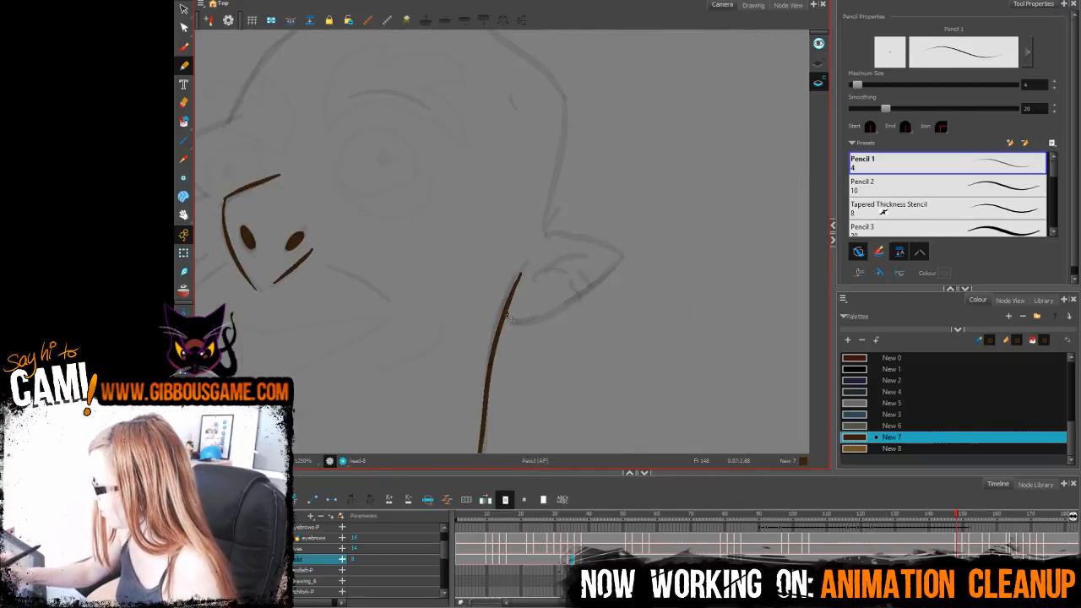
{"action": "mouse_move", "coordinate": [508, 317]}
{"action": "left_mouse_down"}
{"action": "mouse_move", "coordinate": [621, 254]}
{"action": "mouse_move", "coordinate": [546, 234]}
{"action": "left_mouse_up"}
{"action": "key", "text": "ctrl+z"}
{"action": "left_click_drag", "start_coordinate": [656, 304], "coordinate": [669, 394]}
{"action": "left_click_drag", "start_coordinate": [558, 323], "coordinate": [577, 191]}
{"action": "left_click_drag", "start_coordinate": [651, 304], "coordinate": [717, 339]}
{"action": "key", "text": "ctrl+z"}
{"action": "mouse_move", "coordinate": [623, 358]}
{"action": "left_mouse_down"}
{"action": "mouse_move", "coordinate": [641, 220]}
{"action": "mouse_move", "coordinate": [626, 345]}
{"action": "mouse_move", "coordinate": [639, 216]}
{"action": "mouse_move", "coordinate": [538, 132]}
{"action": "mouse_move", "coordinate": [494, 113]}
{"action": "mouse_move", "coordinate": [575, 95]}
{"action": "mouse_move", "coordinate": [436, 146]}
{"action": "left_mouse_up"}
{"action": "key", "text": "ctrl+z"}
{"action": "key", "text": "ctrl+z"}
{"action": "left_click_drag", "start_coordinate": [485, 327], "coordinate": [513, 236]}
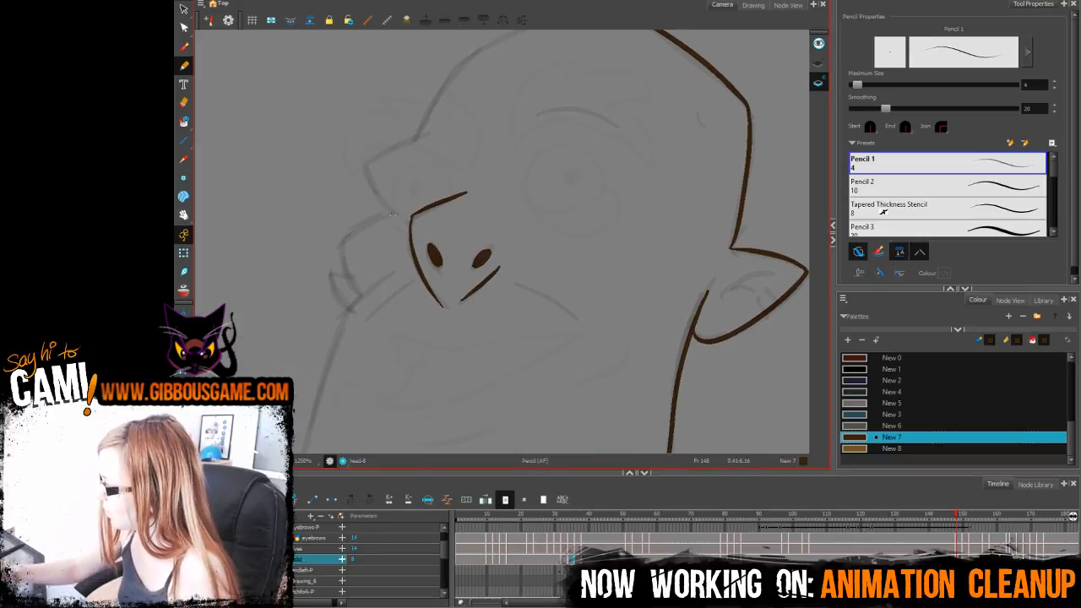
Step: Ink the protruding brow ridge and the front of the eye socket down towards the nose
{"action": "mouse_move", "coordinate": [387, 205]}
{"action": "left_mouse_down"}
{"action": "mouse_move", "coordinate": [385, 149]}
{"action": "mouse_move", "coordinate": [409, 138]}
{"action": "left_mouse_up"}
{"action": "left_click_drag", "start_coordinate": [570, 285], "coordinate": [581, 286]}
{"action": "key", "text": "ctrl+z"}
{"action": "mouse_move", "coordinate": [403, 212]}
{"action": "left_mouse_down"}
{"action": "mouse_move", "coordinate": [382, 181]}
{"action": "mouse_move", "coordinate": [451, 132]}
{"action": "mouse_move", "coordinate": [473, 80]}
{"action": "left_mouse_up"}
{"action": "key", "text": "ctrl+z"}
{"action": "mouse_move", "coordinate": [423, 159]}
{"action": "left_mouse_down"}
{"action": "mouse_move", "coordinate": [402, 109]}
{"action": "mouse_move", "coordinate": [452, 80]}
{"action": "left_mouse_up"}
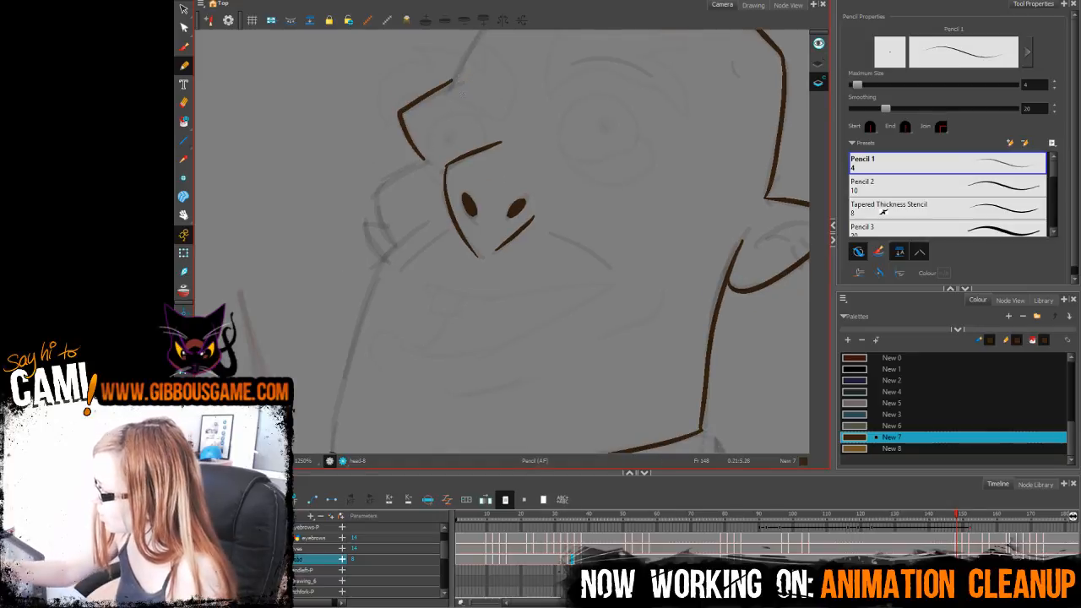
Step: Ink the far cheek, the small far ear, the front jaw line and the creases on both sides of the nose
{"action": "left_click_drag", "start_coordinate": [422, 159], "coordinate": [376, 187]}
{"action": "left_click_drag", "start_coordinate": [572, 322], "coordinate": [619, 242]}
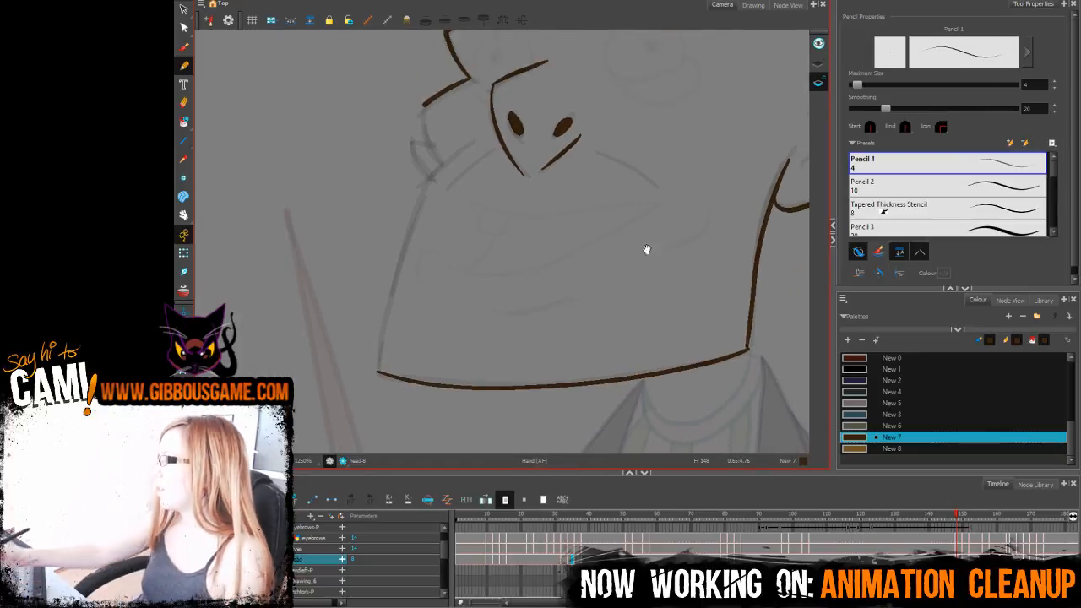
{"action": "left_click_drag", "start_coordinate": [422, 105], "coordinate": [437, 165]}
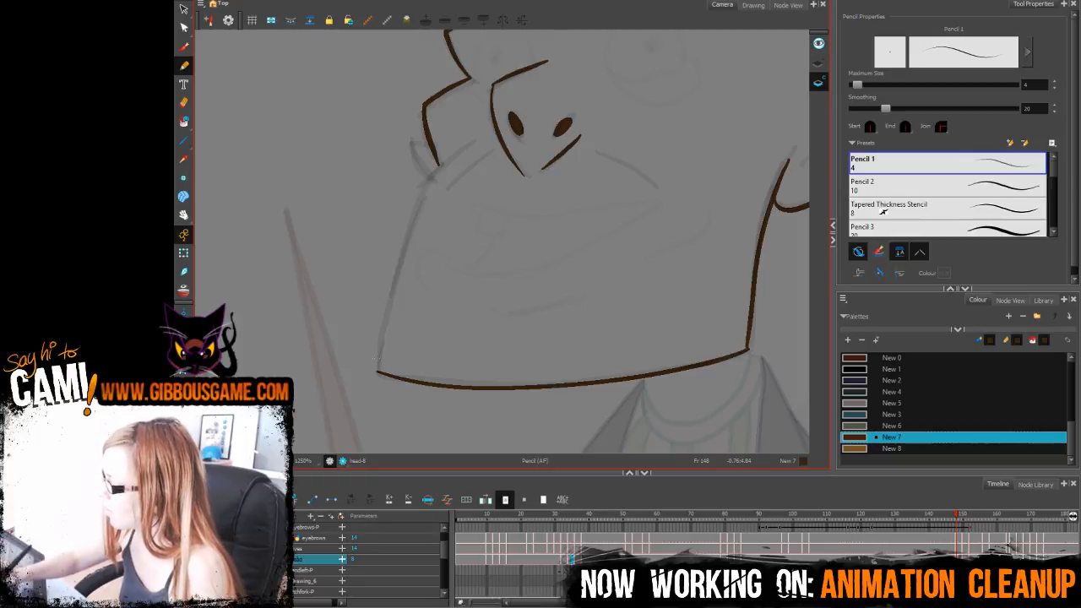
{"action": "mouse_move", "coordinate": [378, 372]}
{"action": "left_mouse_down"}
{"action": "mouse_move", "coordinate": [416, 201]}
{"action": "mouse_move", "coordinate": [456, 150]}
{"action": "mouse_move", "coordinate": [412, 142]}
{"action": "mouse_move", "coordinate": [428, 176]}
{"action": "left_mouse_up"}
{"action": "left_click_drag", "start_coordinate": [549, 285], "coordinate": [491, 385]}
{"action": "left_click_drag", "start_coordinate": [437, 247], "coordinate": [387, 288]}
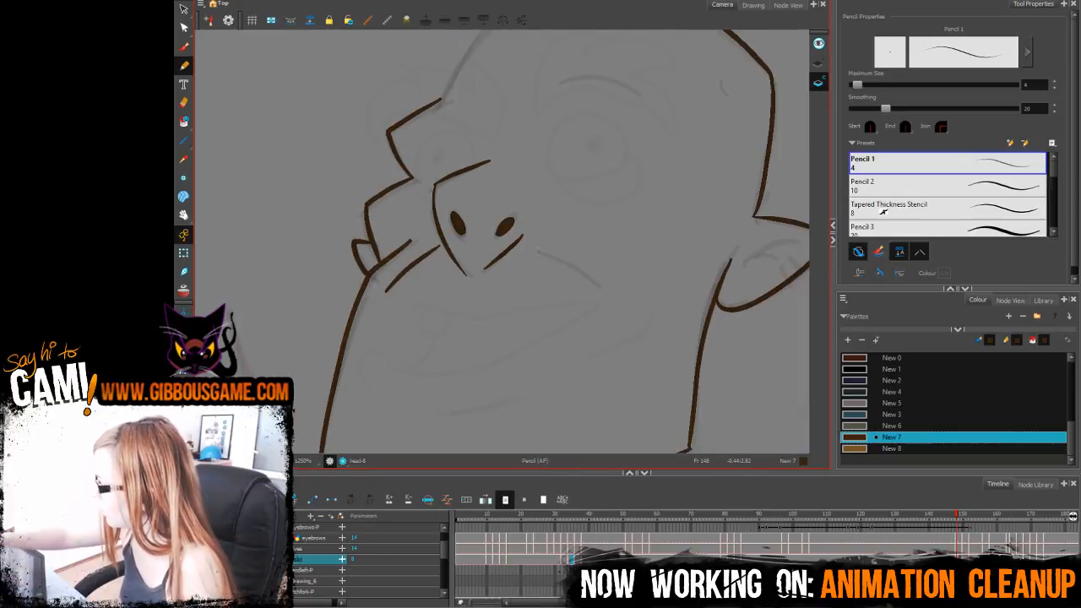
{"action": "left_click_drag", "start_coordinate": [536, 252], "coordinate": [605, 294]}
Step: Ink the forehead from the brow up to the crown, closing the head outline
{"action": "left_click_drag", "start_coordinate": [577, 251], "coordinate": [512, 418]}
{"action": "mouse_move", "coordinate": [375, 266]}
{"action": "left_mouse_down"}
{"action": "mouse_move", "coordinate": [415, 205]}
{"action": "mouse_move", "coordinate": [436, 194]}
{"action": "mouse_move", "coordinate": [430, 187]}
{"action": "mouse_move", "coordinate": [423, 194]}
{"action": "mouse_move", "coordinate": [517, 149]}
{"action": "mouse_move", "coordinate": [553, 141]}
{"action": "left_mouse_up"}
{"action": "key", "text": "ctrl+z"}
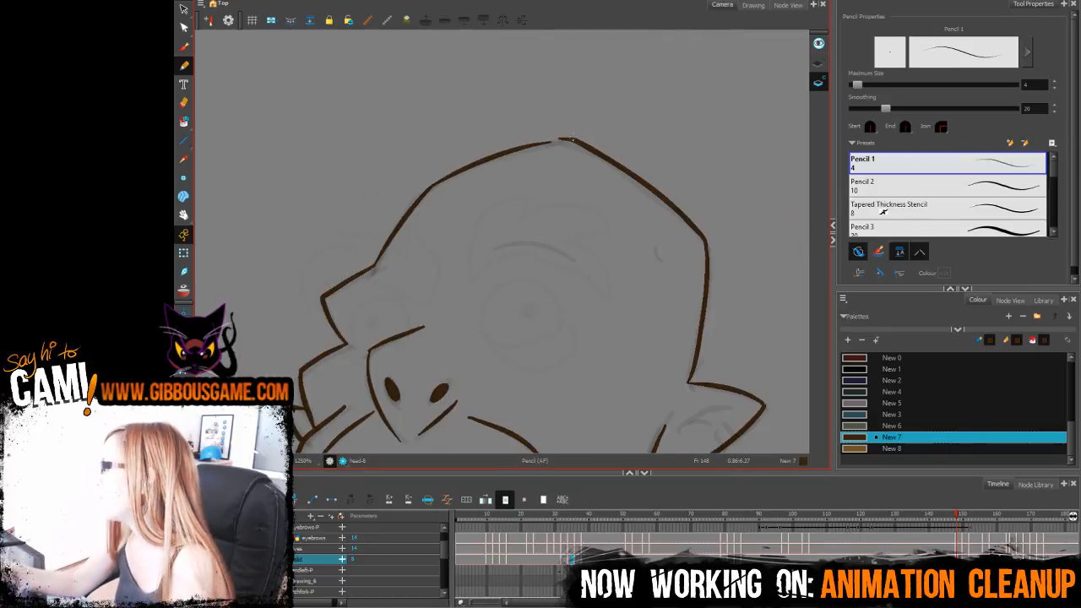
{"action": "key", "text": "ctrl+z"}
{"action": "left_click_drag", "start_coordinate": [432, 186], "coordinate": [564, 138]}
{"action": "key", "text": "ctrl+z"}
Step: Ink the short inner fold lines inside the near ear and check the whole inked head
{"action": "left_click_drag", "start_coordinate": [643, 379], "coordinate": [659, 210]}
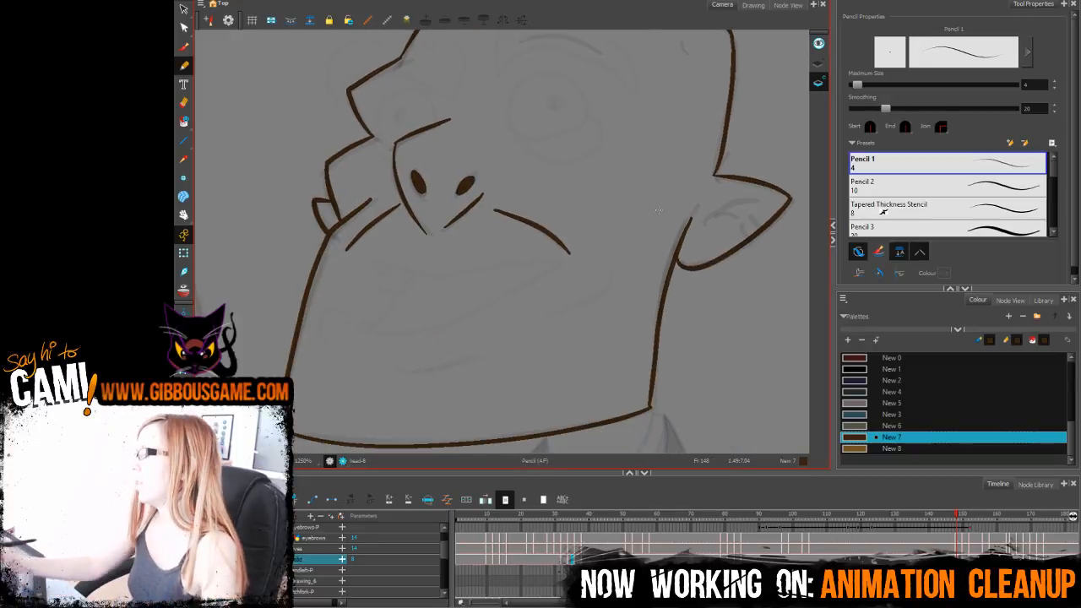
{"action": "key", "text": "2"}
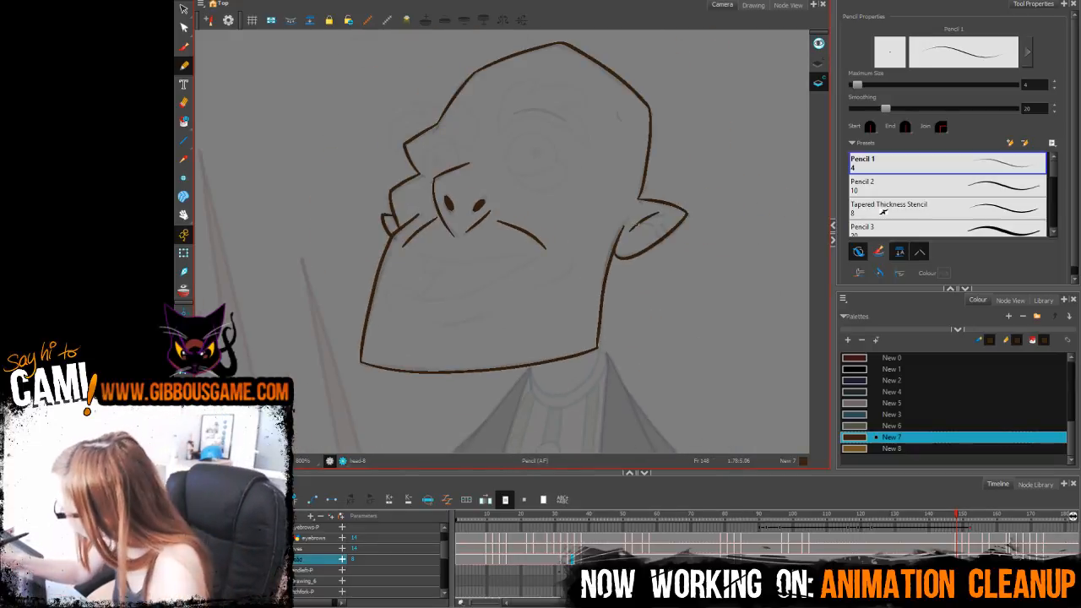
{"action": "left_click_drag", "start_coordinate": [666, 229], "coordinate": [644, 236]}
{"action": "left_click_drag", "start_coordinate": [652, 240], "coordinate": [635, 245]}
{"action": "key", "text": "1"}
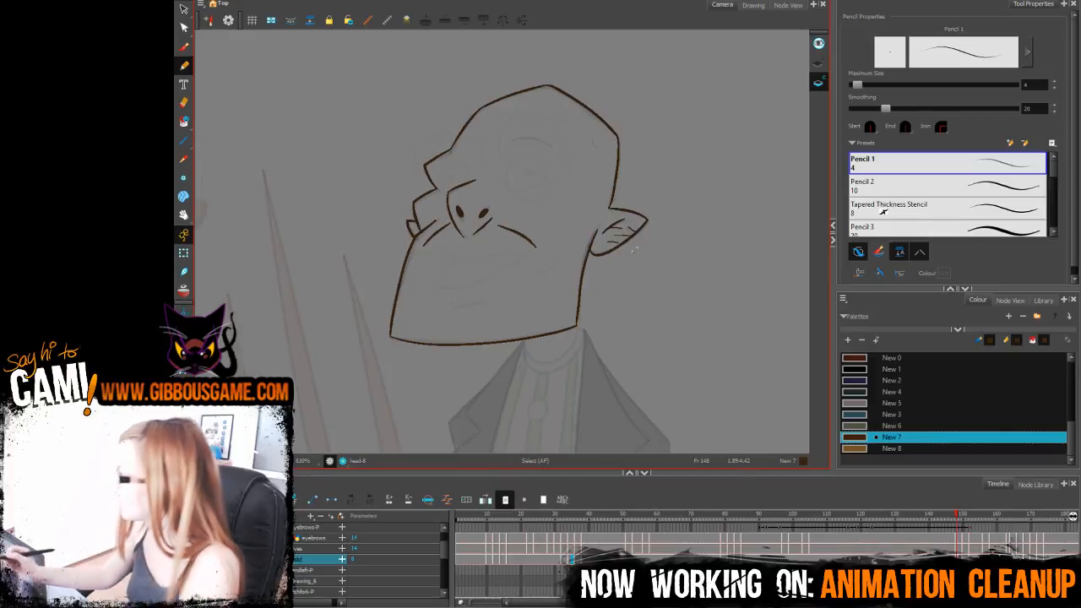
{"action": "key", "text": "1"}
{"action": "key", "text": "2"}
{"action": "key", "text": "2"}
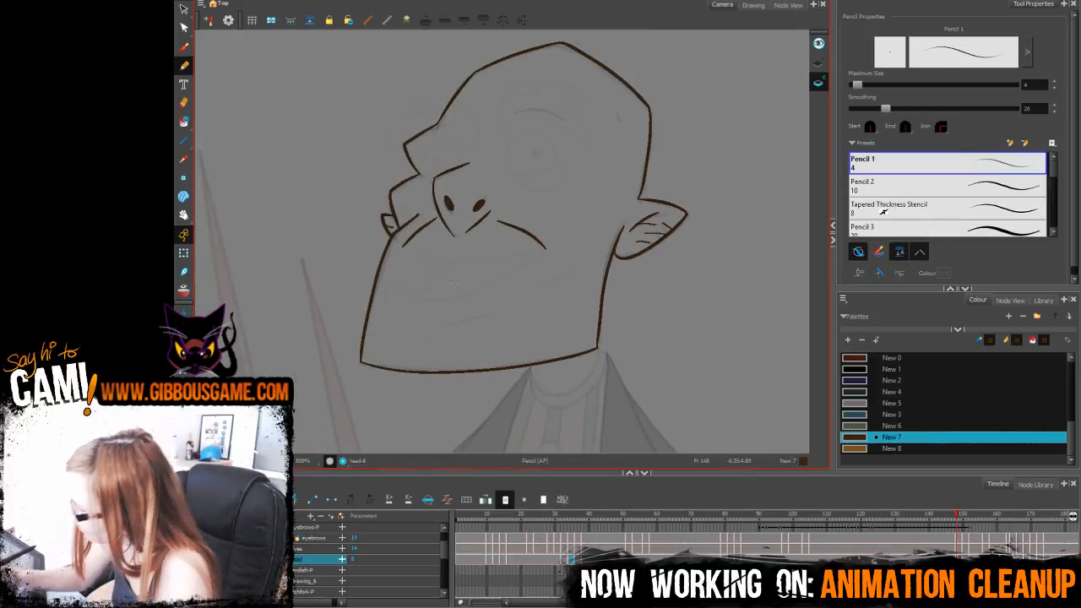
{"action": "key", "text": "1"}
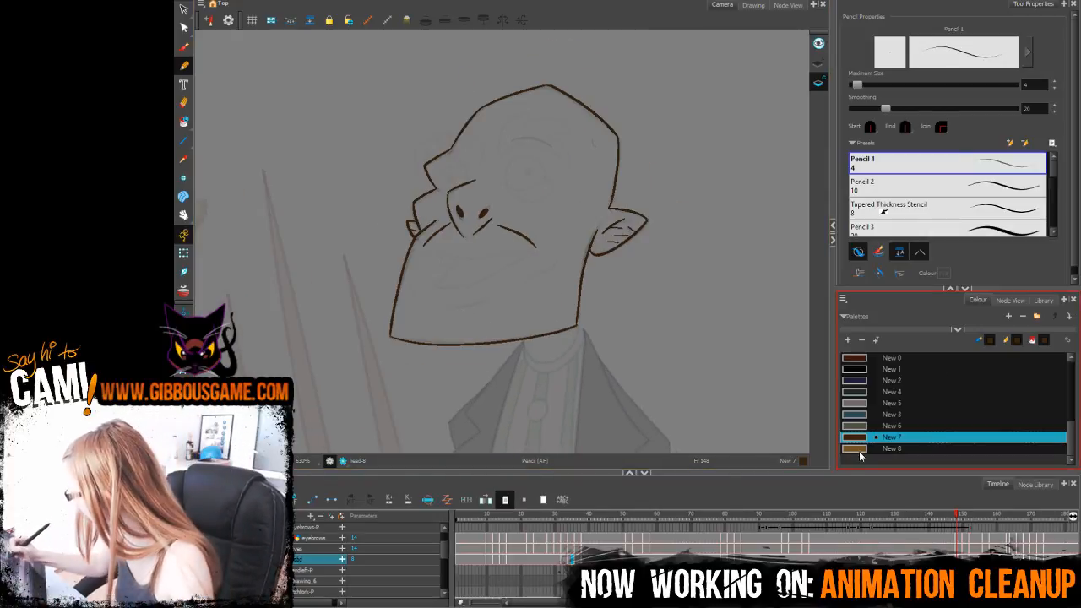
Step: Fill the head and both ears at frame 148 with the brown colour New 8 using the Paint tool
{"action": "left_click", "coordinate": [863, 447]}
{"action": "key", "text": "alt+i"}
{"action": "left_click", "coordinate": [543, 174]}
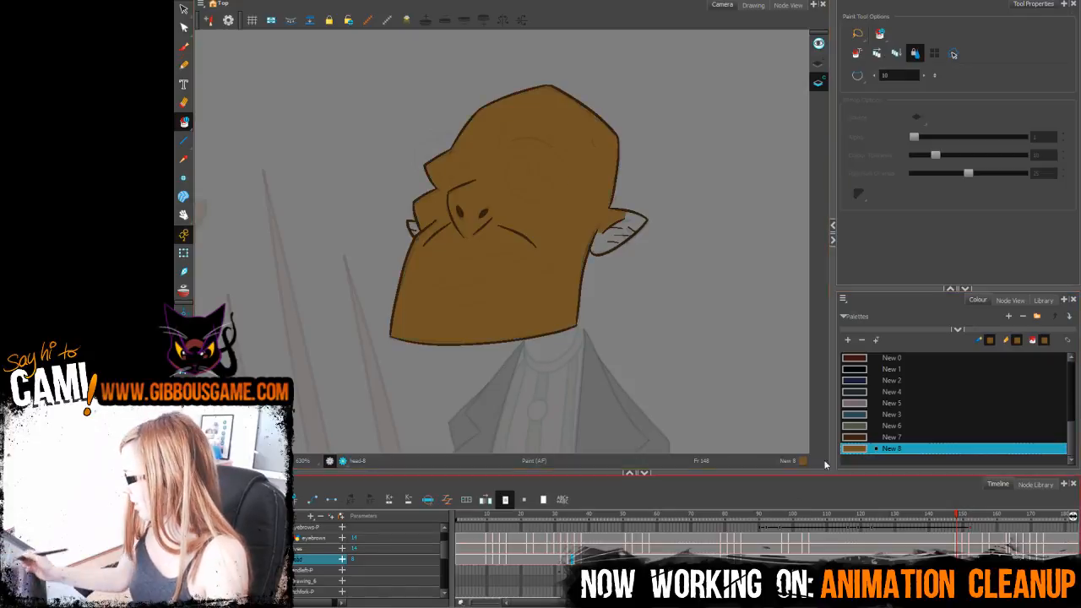
{"action": "left_click", "coordinate": [610, 242]}
{"action": "left_click", "coordinate": [629, 220]}
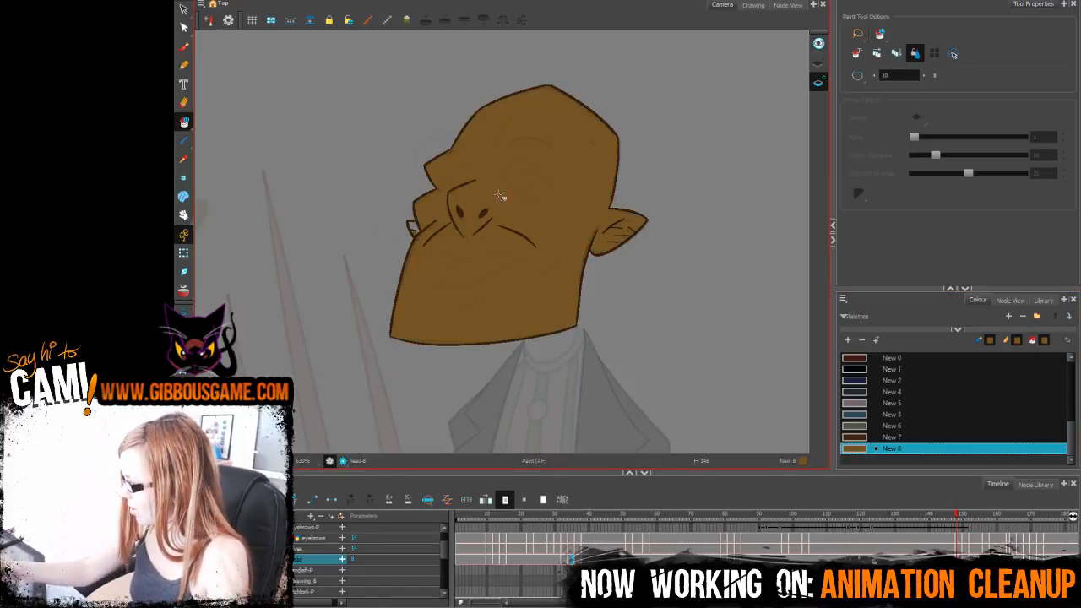
{"action": "left_click", "coordinate": [414, 229]}
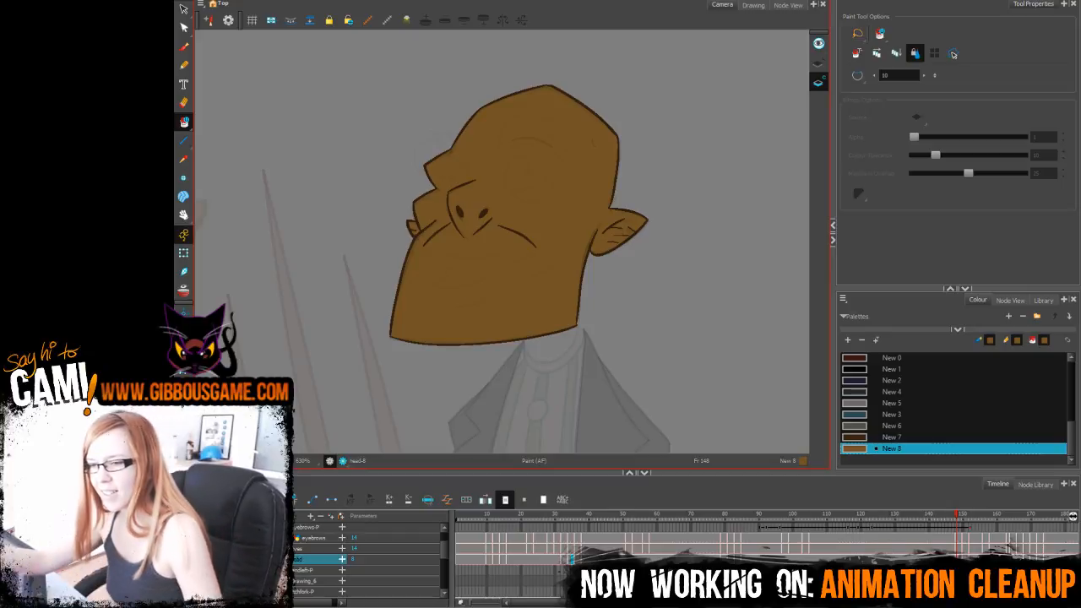
Step: Go to the head drawing at frame 153 and fill its face and ears with colour New 8
{"action": "left_click", "coordinate": [184, 65]}
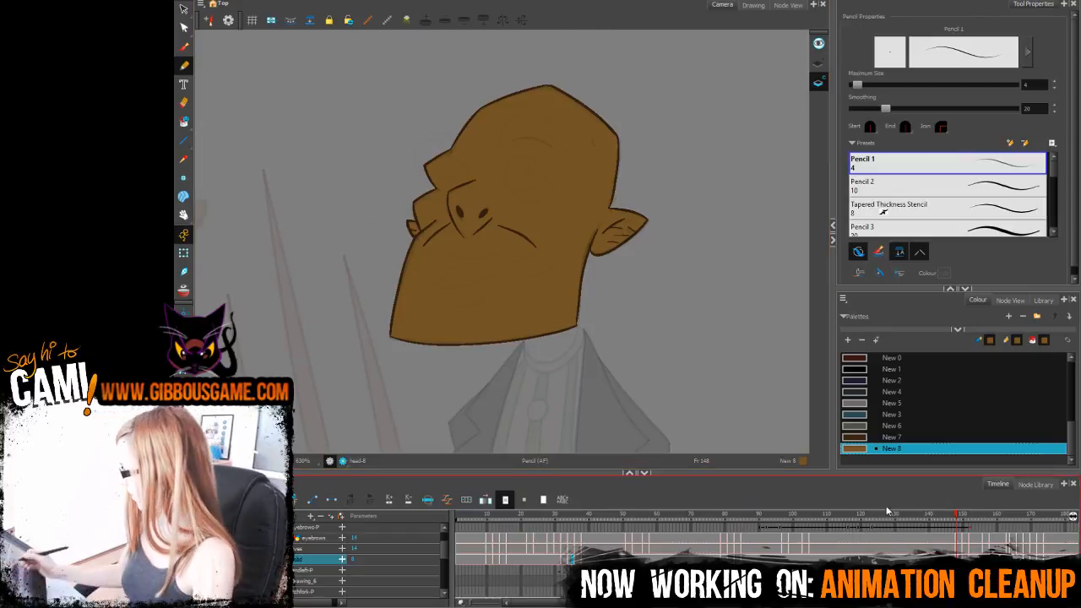
{"action": "mouse_move", "coordinate": [959, 521]}
{"action": "left_mouse_down"}
{"action": "mouse_move", "coordinate": [761, 533]}
{"action": "mouse_move", "coordinate": [976, 519]}
{"action": "left_mouse_up"}
{"action": "mouse_move", "coordinate": [689, 341]}
{"action": "left_mouse_down"}
{"action": "mouse_move", "coordinate": [685, 307]}
{"action": "mouse_move", "coordinate": [725, 219]}
{"action": "left_mouse_up"}
{"action": "left_click", "coordinate": [869, 436]}
{"action": "left_click", "coordinate": [869, 448]}
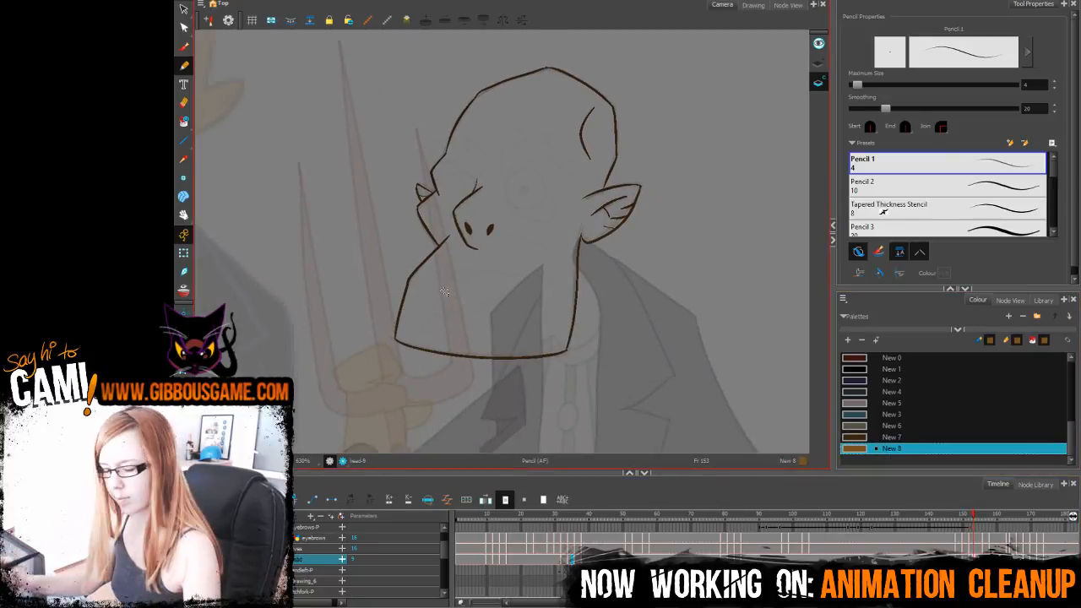
{"action": "key", "text": "alt+i"}
{"action": "left_click", "coordinate": [547, 244]}
{"action": "left_click", "coordinate": [424, 193]}
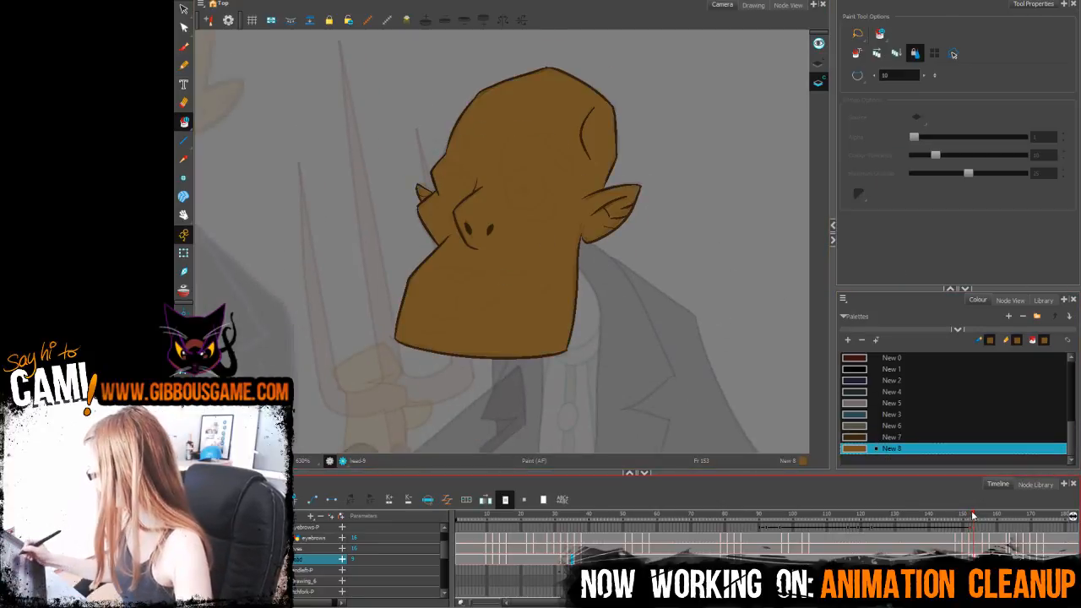
Step: Go to the inked head at frame 168 and fill its face with colour New 8
{"action": "mouse_move", "coordinate": [971, 519]}
{"action": "left_mouse_down"}
{"action": "mouse_move", "coordinate": [946, 527]}
{"action": "mouse_move", "coordinate": [998, 518]}
{"action": "left_mouse_up"}
{"action": "left_click_drag", "start_coordinate": [557, 601], "coordinate": [642, 602]}
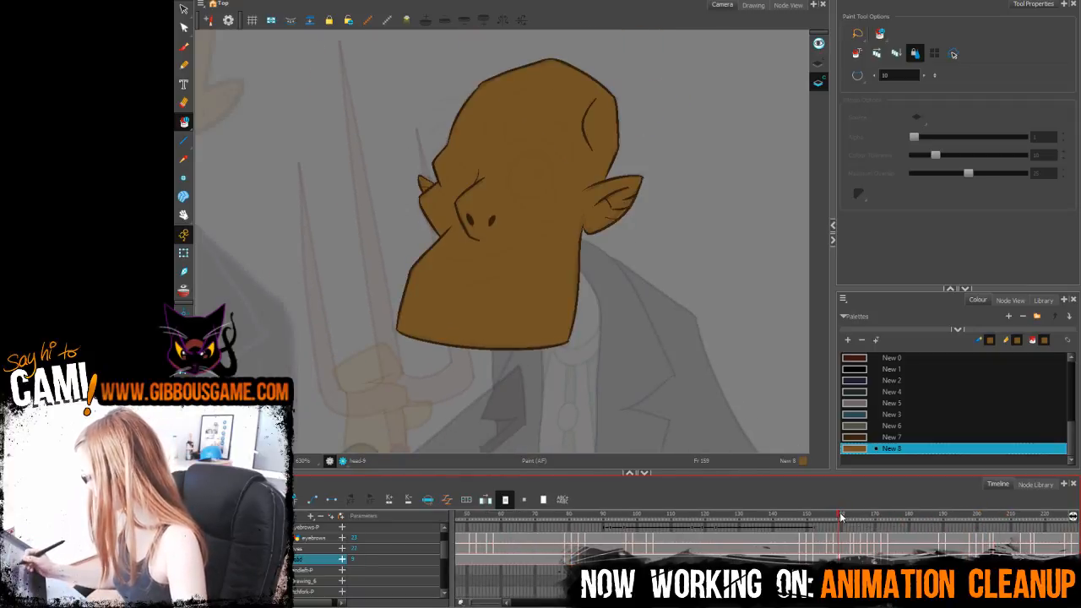
{"action": "left_click_drag", "start_coordinate": [841, 517], "coordinate": [870, 526]}
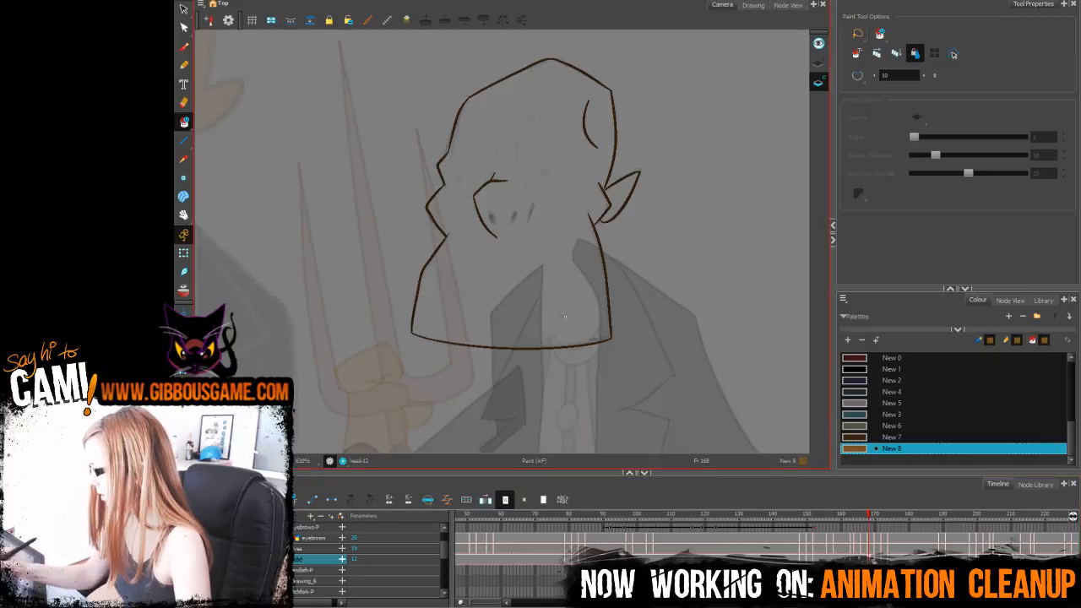
{"action": "left_click", "coordinate": [583, 310]}
Step: Ink the inner fold lines of the frame 168 ear with New 7 and fill the ear with New 8
{"action": "key", "text": "alt+slash"}
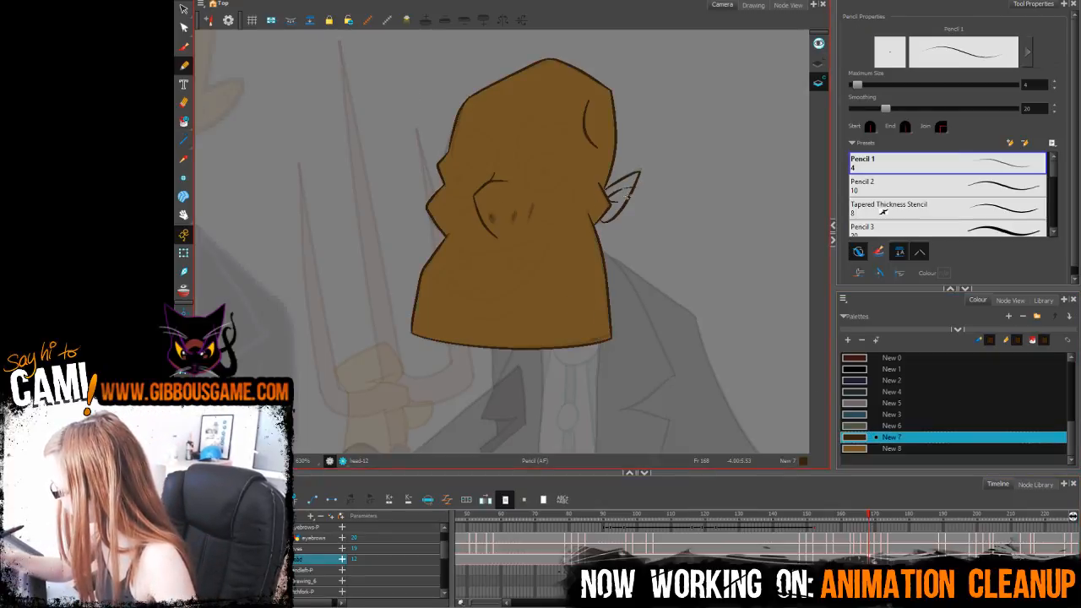
{"action": "left_click", "coordinate": [862, 449]}
{"action": "key", "text": "alt+i"}
{"action": "left_click", "coordinate": [625, 198]}
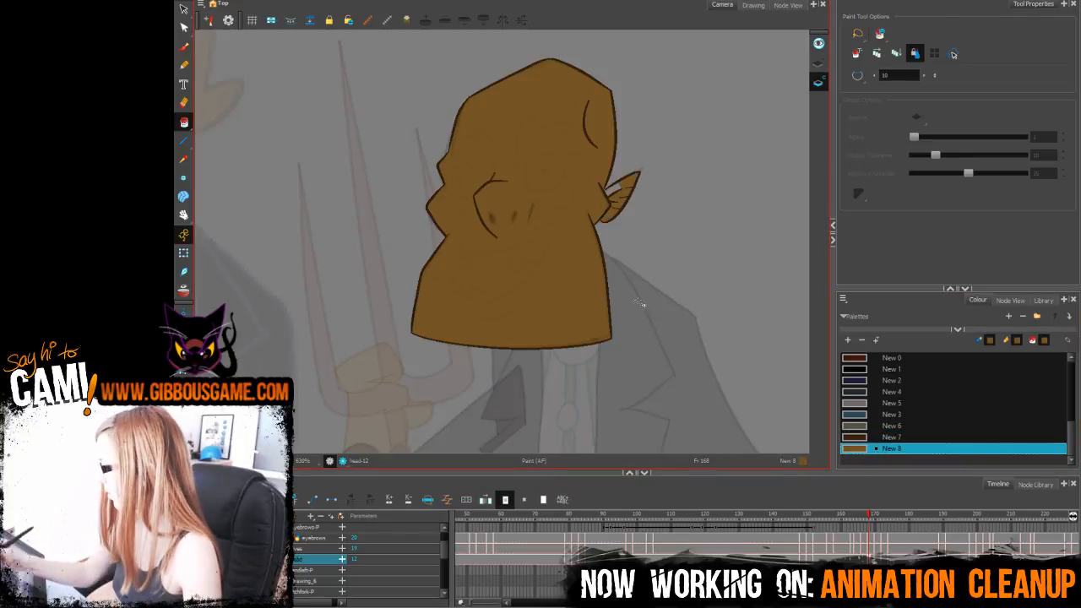
{"action": "left_click", "coordinate": [614, 190]}
Step: Advance to the head drawing at frame 171 and fill it with colour New 8
{"action": "key", "text": "period"}
{"action": "key", "text": "period"}
{"action": "key", "text": "period"}
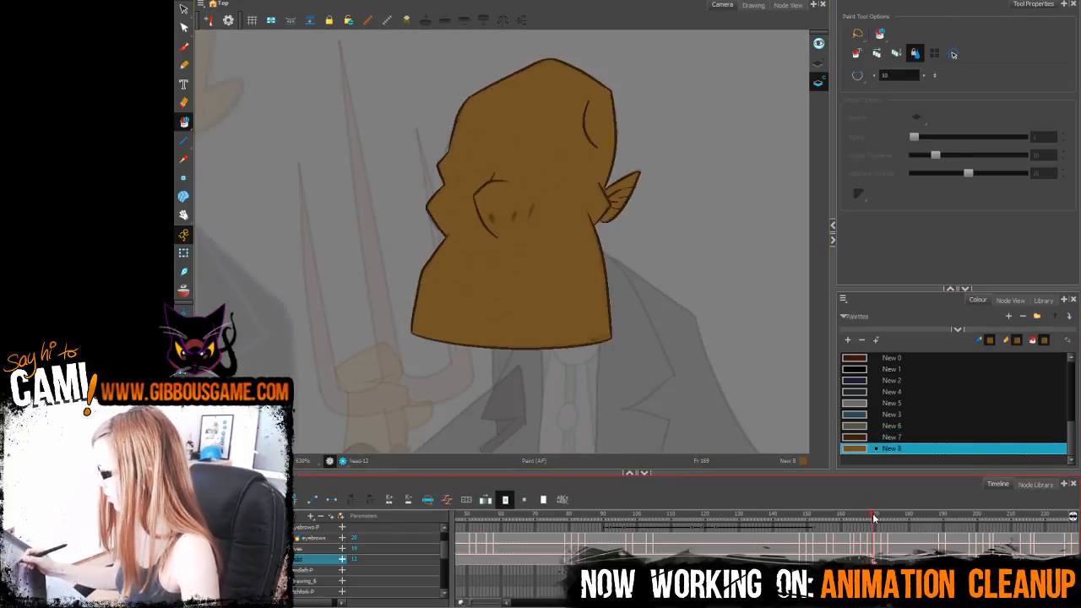
{"action": "left_click", "coordinate": [588, 85]}
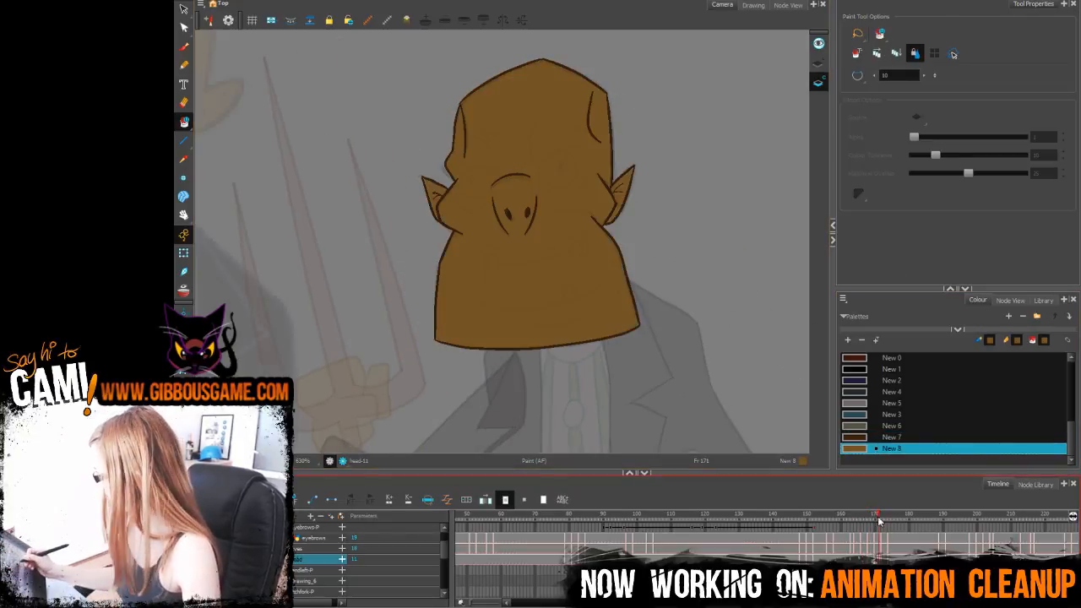
Step: Fill the head and ears at frame 173 with New 8, and move on to the rough head at frame 176
{"action": "key", "text": "period"}
{"action": "key", "text": "period"}
{"action": "left_click_drag", "start_coordinate": [793, 514], "coordinate": [885, 515]}
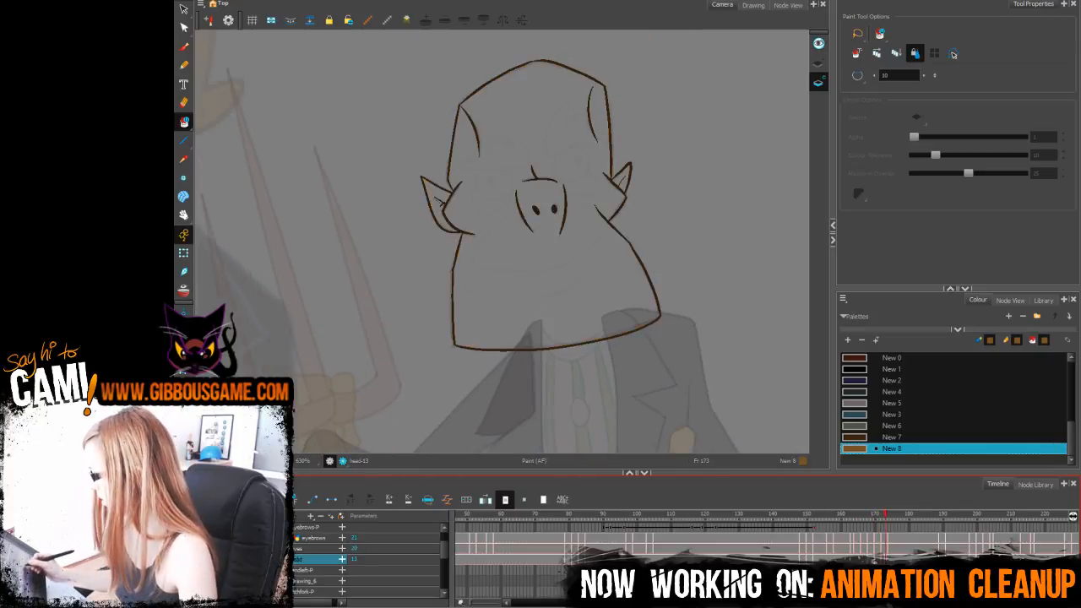
{"action": "left_click_drag", "start_coordinate": [531, 91], "coordinate": [688, 196]}
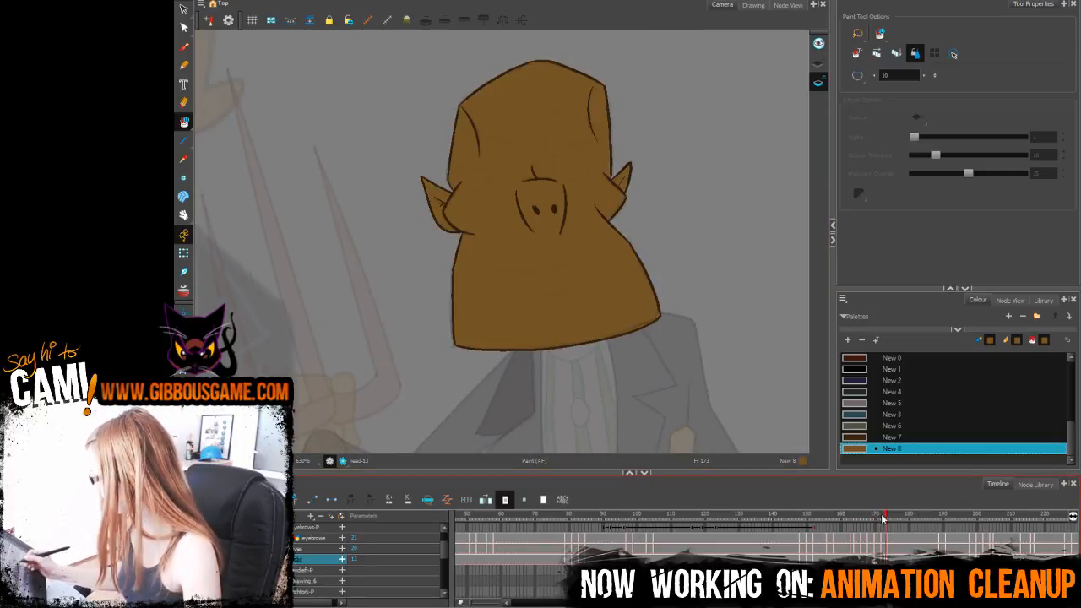
{"action": "mouse_move", "coordinate": [884, 517]}
{"action": "left_mouse_down"}
{"action": "mouse_move", "coordinate": [893, 517]}
{"action": "mouse_move", "coordinate": [738, 519]}
{"action": "mouse_move", "coordinate": [896, 557]}
{"action": "left_mouse_up"}
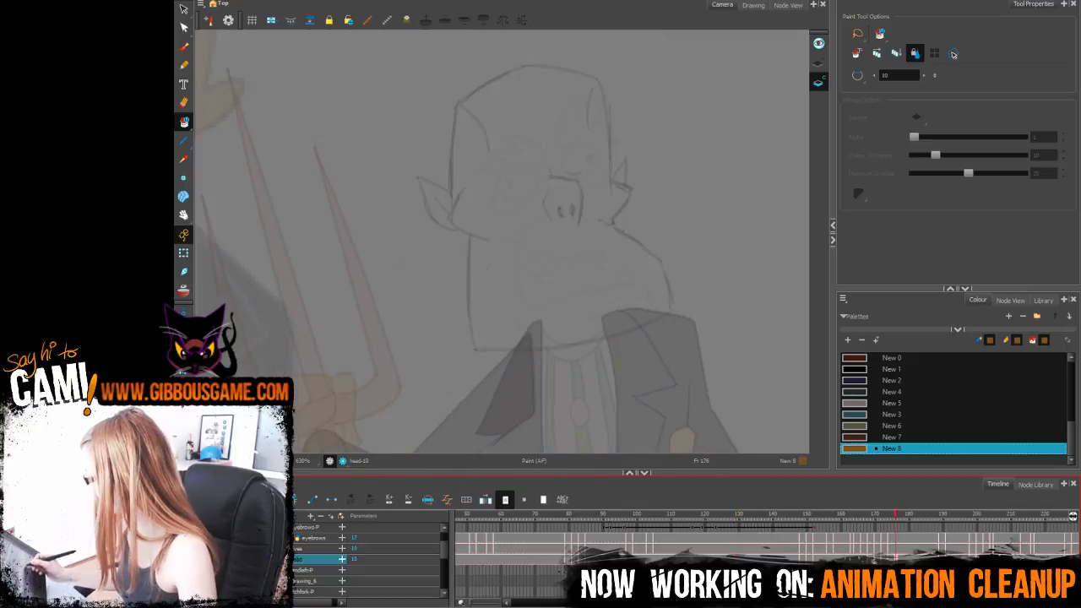
Step: Go to the rough head at frame 174 and ink the nose's left edge with the Pencil in New 7
{"action": "scroll", "coordinate": [859, 544], "scroll_direction": "right", "scroll_amount": 3}
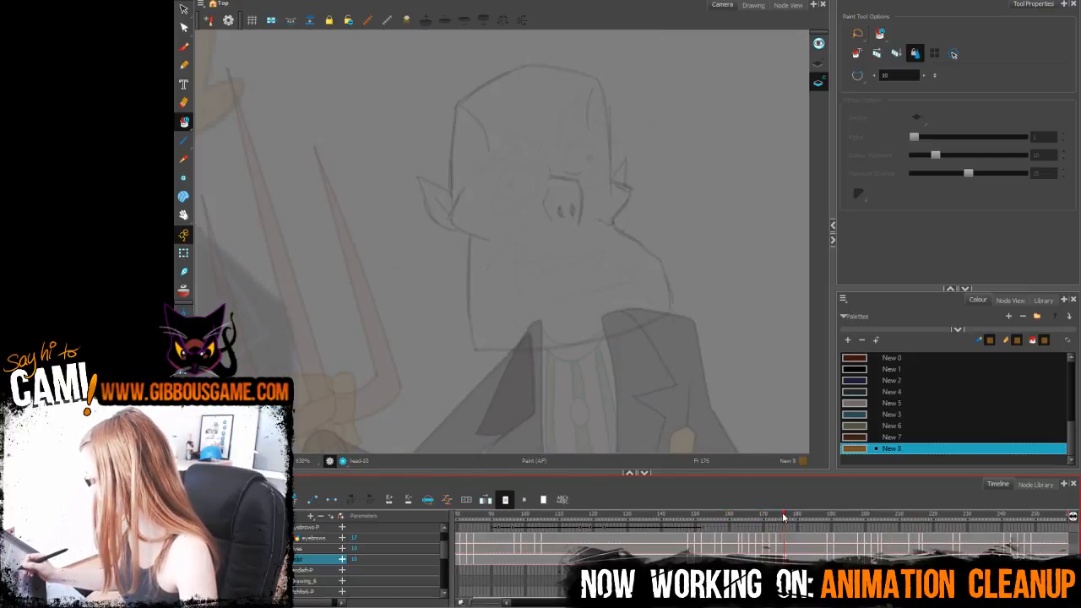
{"action": "mouse_move", "coordinate": [784, 517]}
{"action": "left_mouse_down"}
{"action": "mouse_move", "coordinate": [847, 517]}
{"action": "mouse_move", "coordinate": [776, 517]}
{"action": "left_mouse_up"}
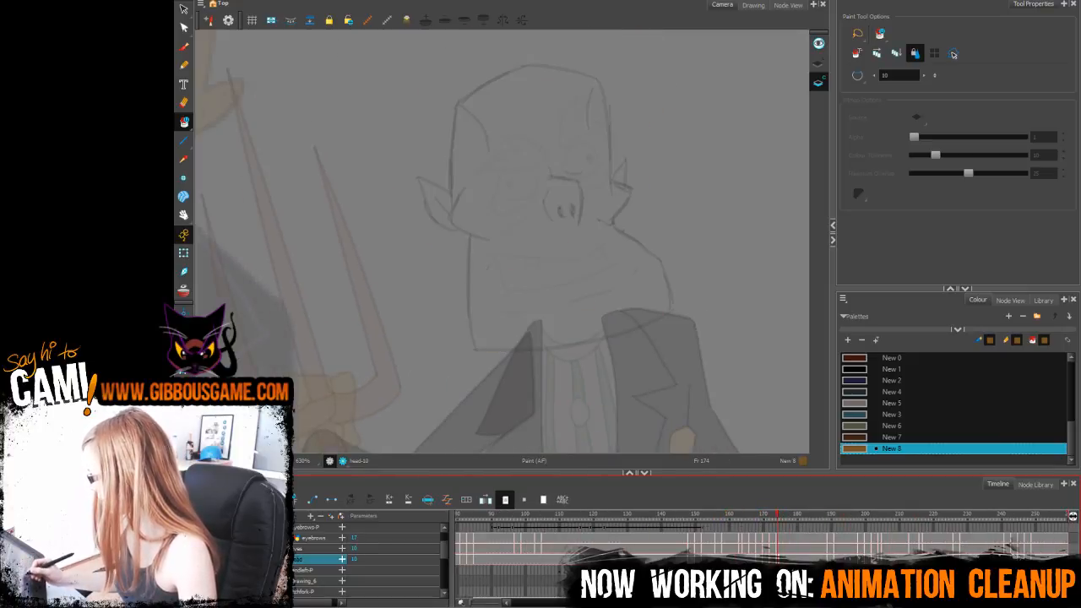
{"action": "left_click_drag", "start_coordinate": [697, 380], "coordinate": [685, 210]}
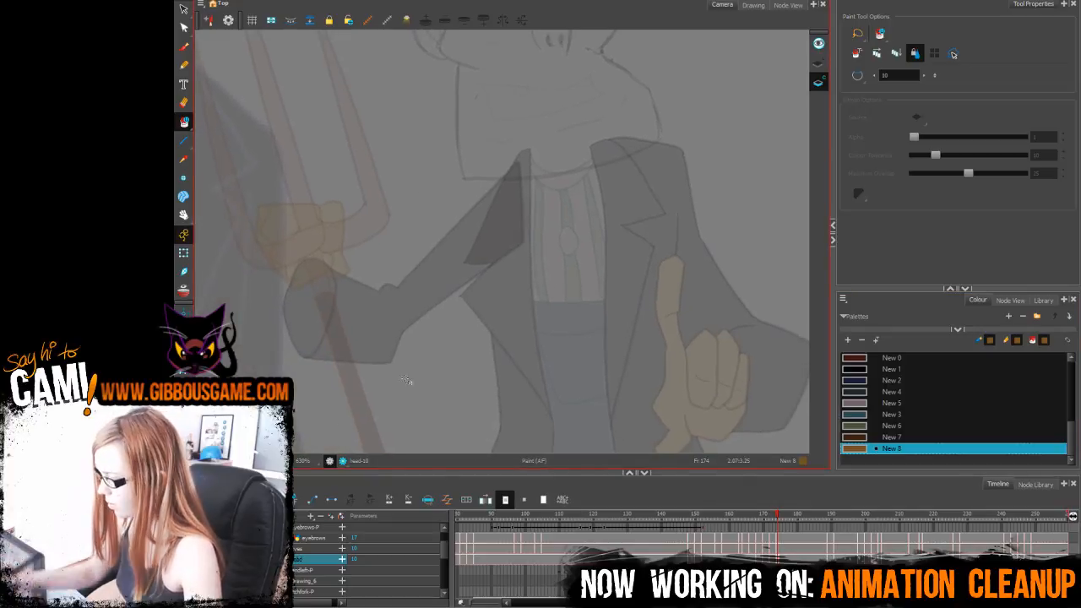
{"action": "left_click_drag", "start_coordinate": [704, 299], "coordinate": [661, 437]}
{"action": "left_click", "coordinate": [891, 437]}
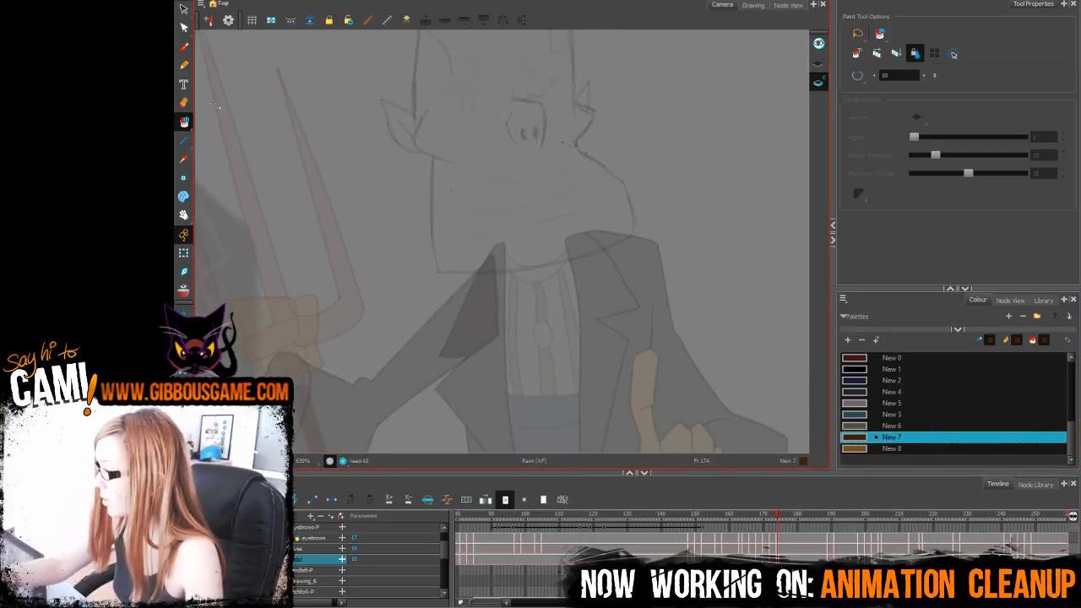
{"action": "left_click", "coordinate": [184, 65]}
{"action": "left_click_drag", "start_coordinate": [668, 254], "coordinate": [658, 315]}
{"action": "key", "text": "2"}
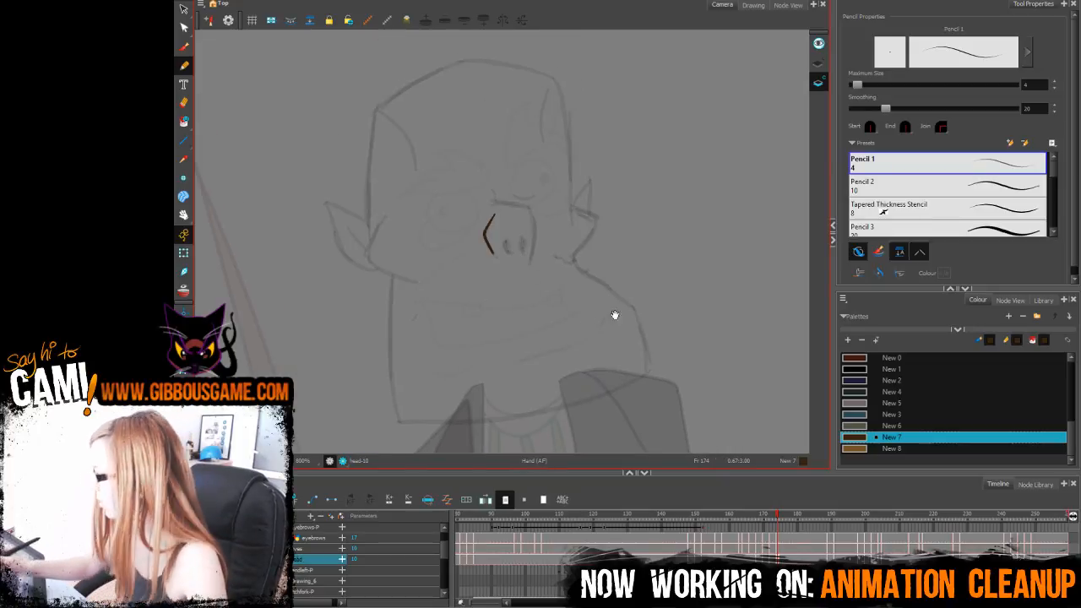
Step: Ink the bridge and right edge of the frame 174 nose, and draw in the left nostril
{"action": "left_click_drag", "start_coordinate": [615, 315], "coordinate": [612, 337]}
{"action": "key", "text": "2"}
{"action": "key", "text": "2"}
{"action": "left_click_drag", "start_coordinate": [471, 217], "coordinate": [527, 225]}
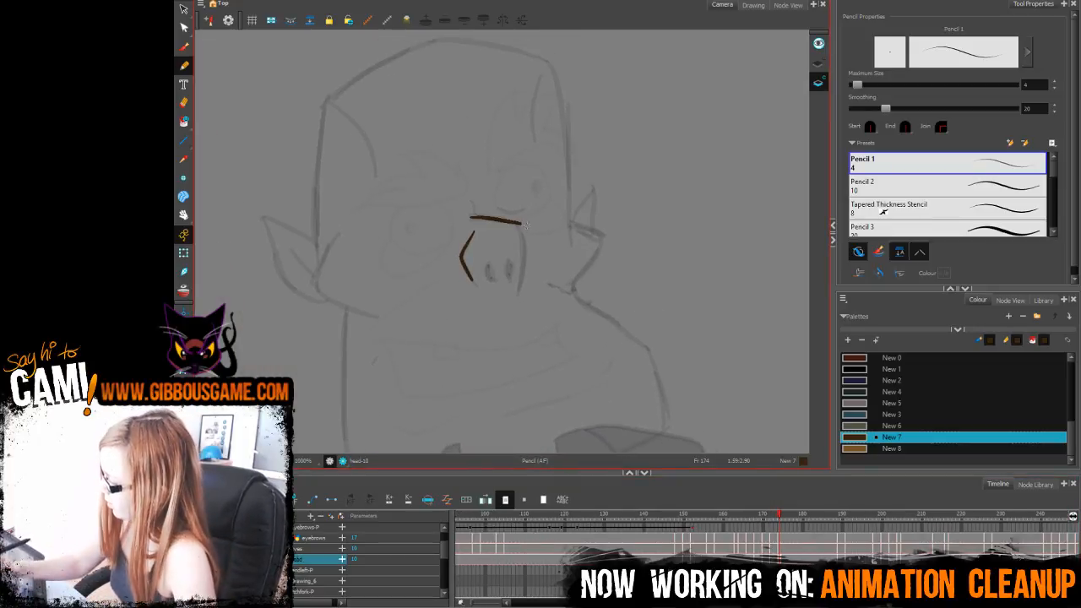
{"action": "key", "text": "ctrl+z"}
{"action": "mouse_move", "coordinate": [519, 287]}
{"action": "left_mouse_down"}
{"action": "mouse_move", "coordinate": [523, 224]}
{"action": "mouse_move", "coordinate": [463, 222]}
{"action": "mouse_move", "coordinate": [524, 223]}
{"action": "mouse_move", "coordinate": [472, 220]}
{"action": "mouse_move", "coordinate": [475, 204]}
{"action": "mouse_move", "coordinate": [524, 250]}
{"action": "mouse_move", "coordinate": [518, 293]}
{"action": "mouse_move", "coordinate": [488, 272]}
{"action": "left_mouse_up"}
{"action": "key", "text": "ctrl+z"}
{"action": "key", "text": "ctrl+z"}
{"action": "key", "text": "ctrl+z"}
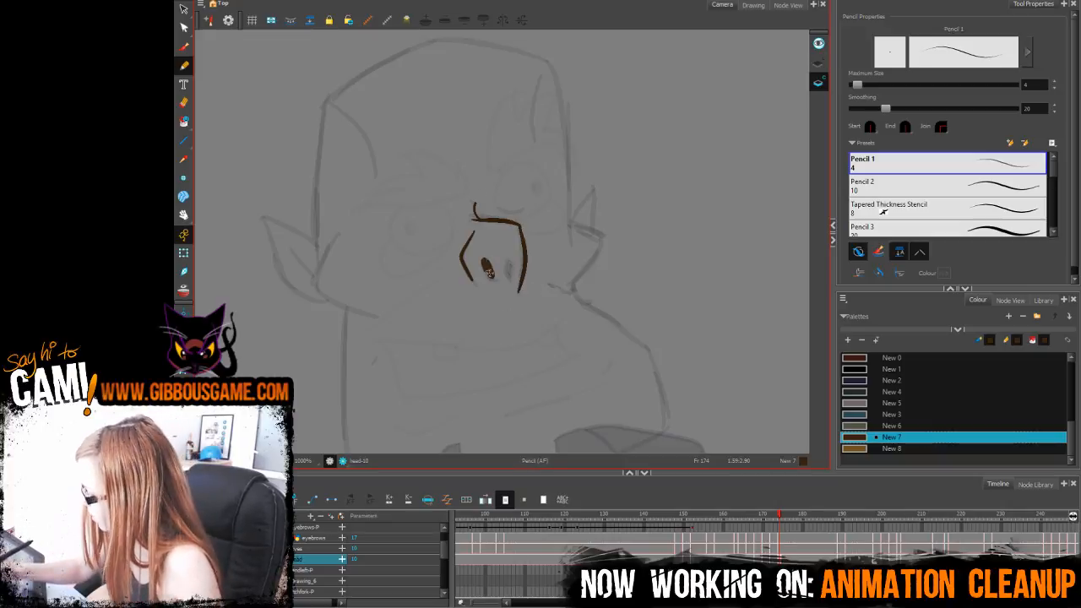
{"action": "key", "text": "ctrl+z"}
{"action": "key", "text": "ctrl+z"}
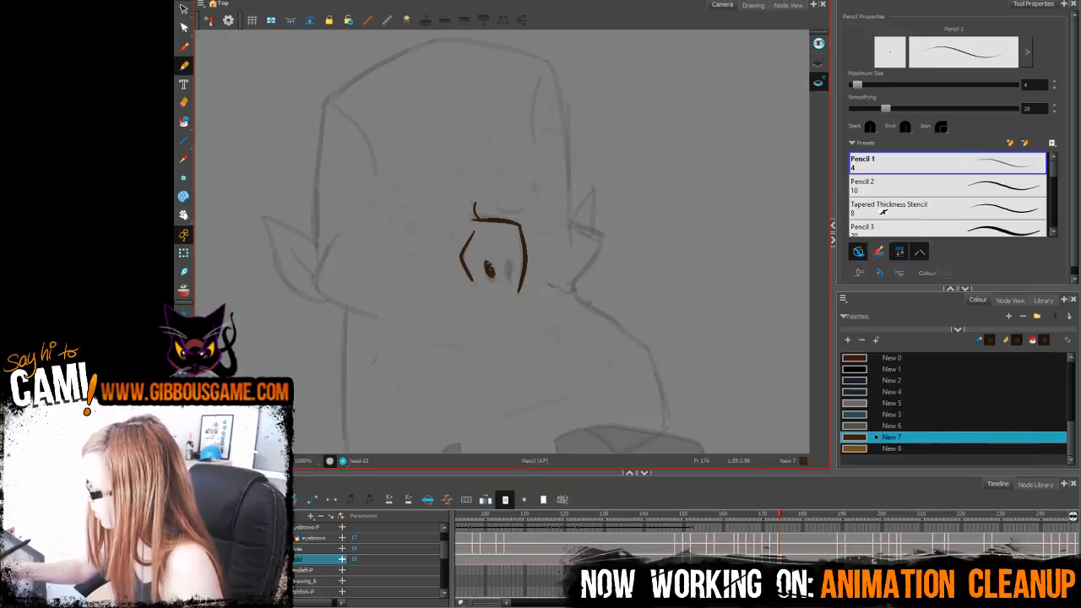
Step: Ink both cheek lines and the jaw outline around the lower face of the frame 174 head
{"action": "mouse_move", "coordinate": [569, 218]}
{"action": "left_mouse_down"}
{"action": "mouse_move", "coordinate": [600, 241]}
{"action": "mouse_move", "coordinate": [573, 287]}
{"action": "left_mouse_up"}
{"action": "scroll", "coordinate": [657, 341], "scroll_direction": "down", "scroll_amount": 3}
{"action": "mouse_move", "coordinate": [364, 147]}
{"action": "left_mouse_down"}
{"action": "mouse_move", "coordinate": [373, 222]}
{"action": "mouse_move", "coordinate": [397, 227]}
{"action": "mouse_move", "coordinate": [370, 327]}
{"action": "mouse_move", "coordinate": [380, 404]}
{"action": "left_mouse_up"}
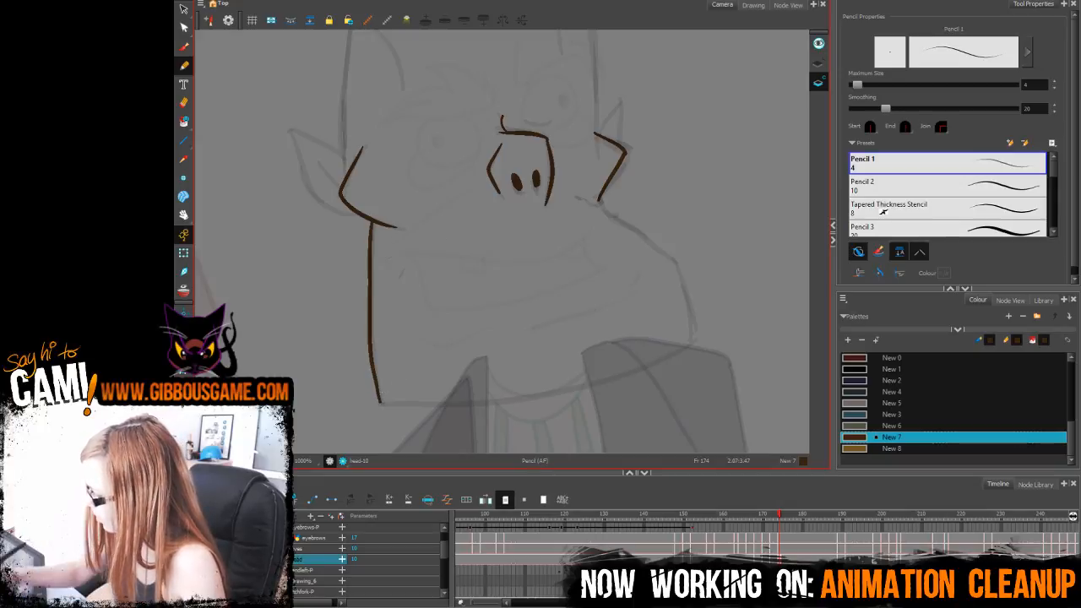
{"action": "key", "text": "ctrl+z"}
{"action": "mouse_move", "coordinate": [370, 222]}
{"action": "left_mouse_down"}
{"action": "mouse_move", "coordinate": [369, 362]}
{"action": "mouse_move", "coordinate": [382, 406]}
{"action": "mouse_move", "coordinate": [695, 340]}
{"action": "mouse_move", "coordinate": [677, 267]}
{"action": "mouse_move", "coordinate": [594, 196]}
{"action": "left_mouse_up"}
Step: Ink the right side and top of the frame 174 skull, redoing strokes that miss the sketch
{"action": "left_click_drag", "start_coordinate": [634, 243], "coordinate": [619, 399]}
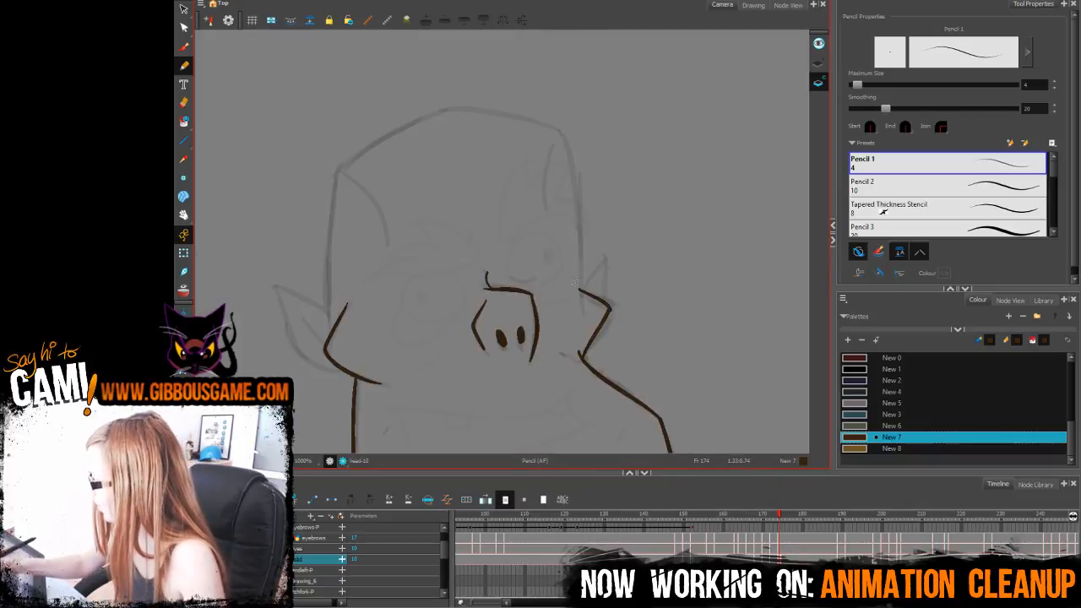
{"action": "left_click_drag", "start_coordinate": [579, 247], "coordinate": [568, 147]}
{"action": "key", "text": "ctrl+z"}
{"action": "mouse_move", "coordinate": [580, 291]}
{"action": "left_mouse_down"}
{"action": "mouse_move", "coordinate": [563, 134]}
{"action": "mouse_move", "coordinate": [453, 107]}
{"action": "mouse_move", "coordinate": [364, 156]}
{"action": "left_mouse_up"}
{"action": "key", "text": "ctrl+z"}
{"action": "left_click_drag", "start_coordinate": [456, 108], "coordinate": [336, 169]}
{"action": "key", "text": "ctrl+z"}
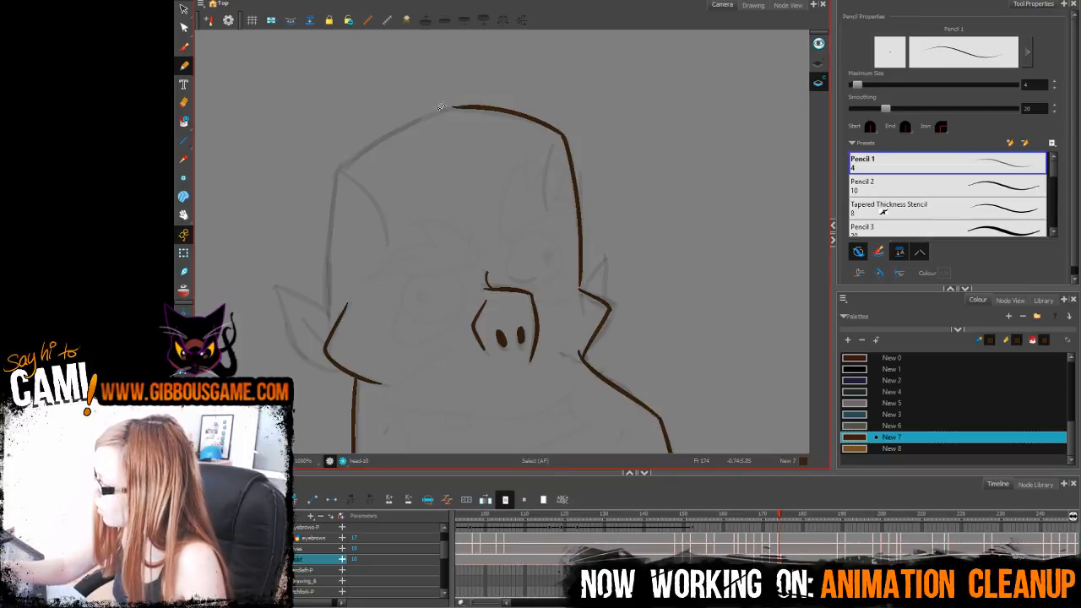
{"action": "left_click_drag", "start_coordinate": [453, 107], "coordinate": [342, 167]}
{"action": "key", "text": "ctrl+z"}
Step: Ink the left side of the frame 174 skull and both pointed ears with their inner fold lines
{"action": "mouse_move", "coordinate": [453, 107]}
{"action": "left_mouse_down"}
{"action": "mouse_move", "coordinate": [350, 162]}
{"action": "mouse_move", "coordinate": [331, 316]}
{"action": "mouse_move", "coordinate": [297, 292]}
{"action": "mouse_move", "coordinate": [343, 370]}
{"action": "left_mouse_up"}
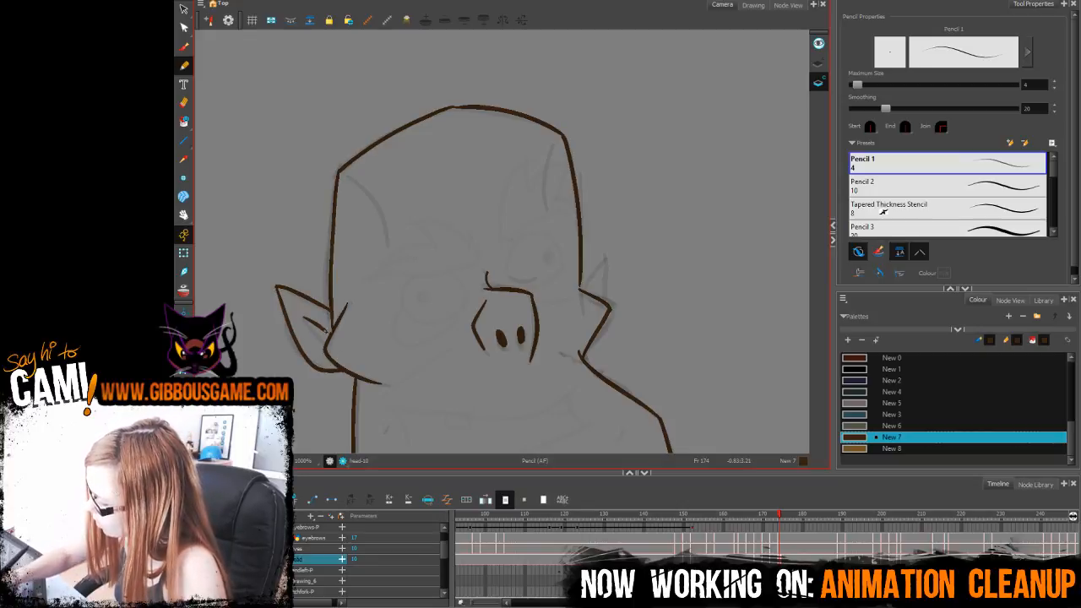
{"action": "left_click_drag", "start_coordinate": [288, 322], "coordinate": [309, 337]}
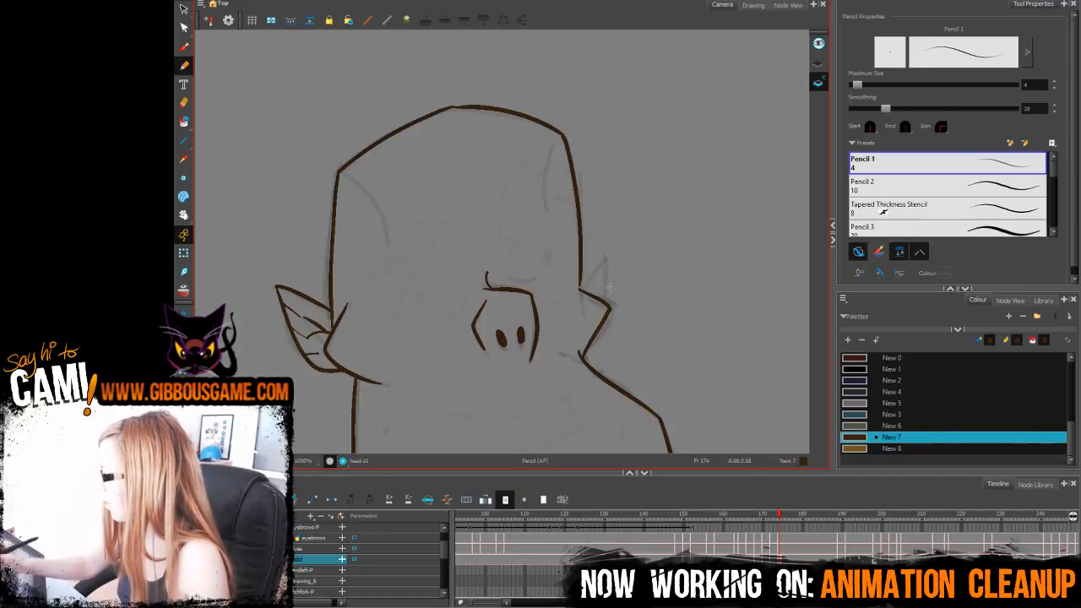
{"action": "left_click_drag", "start_coordinate": [602, 259], "coordinate": [599, 296]}
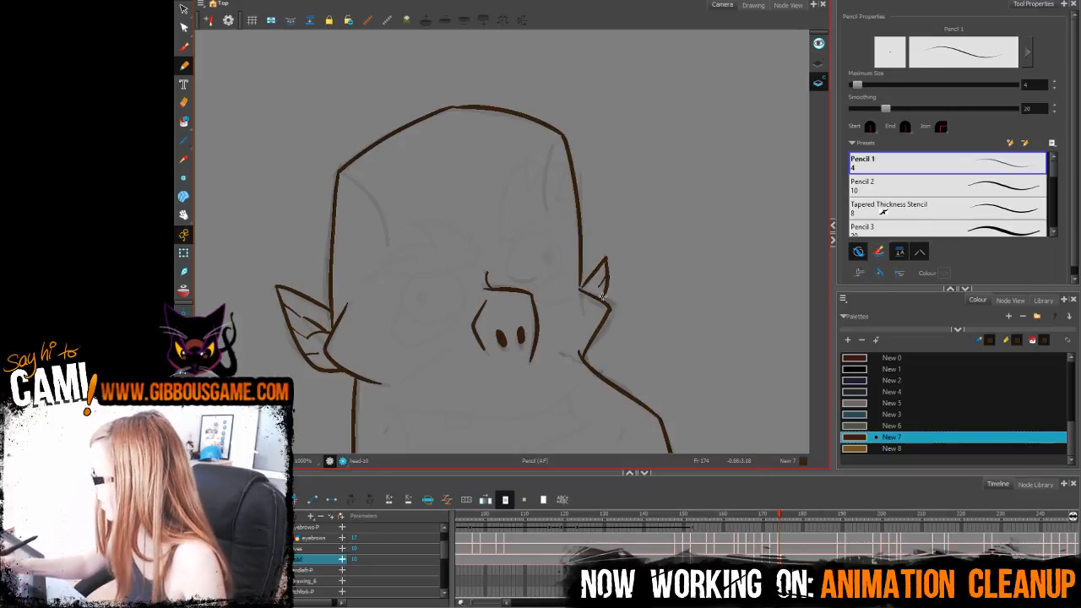
Step: Ink the curved crease lines at both temples of the frame 174 head, redrawing the left one
{"action": "left_click_drag", "start_coordinate": [347, 170], "coordinate": [394, 241]}
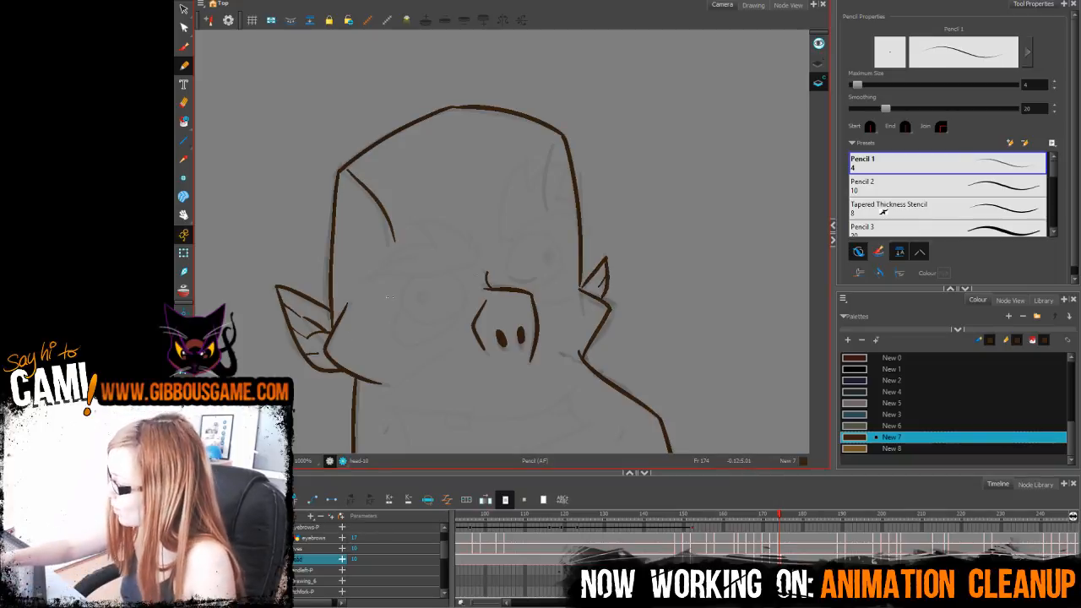
{"action": "mouse_move", "coordinate": [551, 137]}
{"action": "left_mouse_down"}
{"action": "mouse_move", "coordinate": [545, 209]}
{"action": "mouse_move", "coordinate": [556, 186]}
{"action": "left_mouse_up"}
{"action": "key", "text": "ctrl+z"}
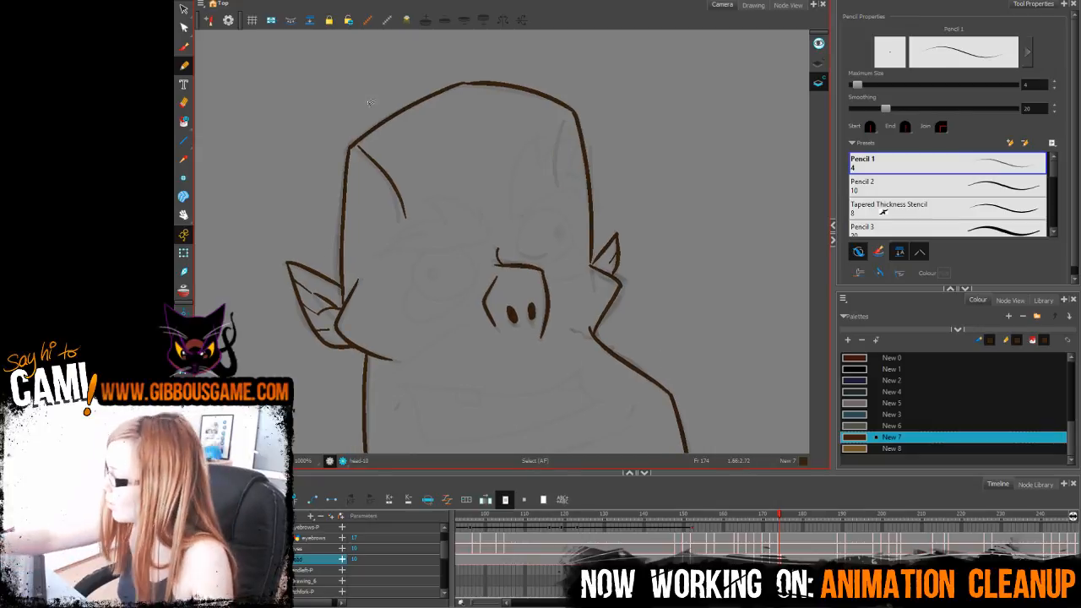
{"action": "key", "text": "ctrl+z"}
{"action": "mouse_move", "coordinate": [352, 148]}
{"action": "left_mouse_down"}
{"action": "mouse_move", "coordinate": [400, 228]}
{"action": "mouse_move", "coordinate": [377, 165]}
{"action": "mouse_move", "coordinate": [401, 218]}
{"action": "left_mouse_up"}
{"action": "key", "text": "ctrl+z"}
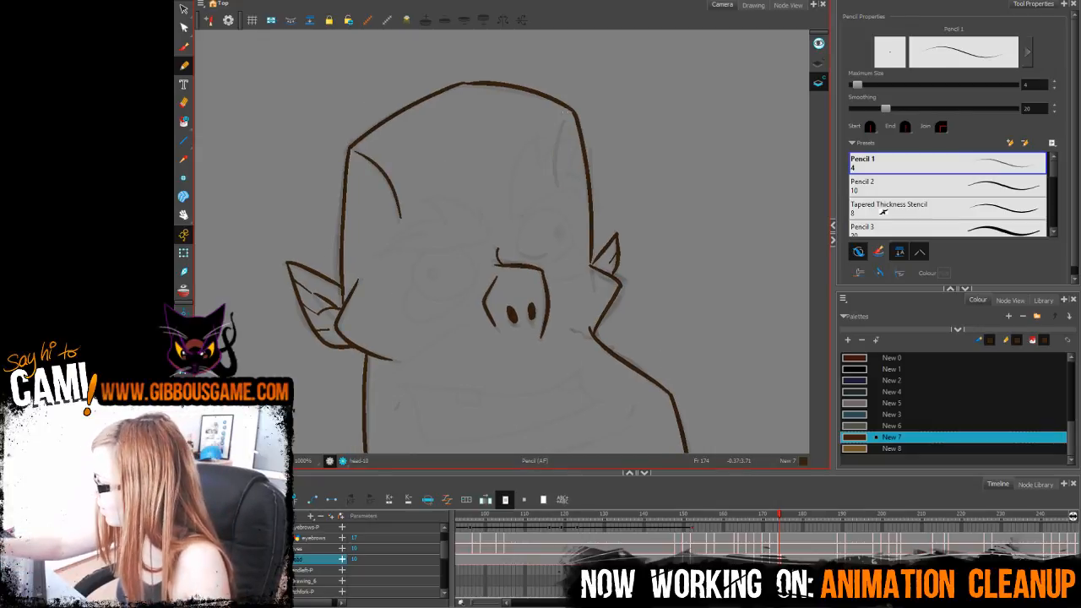
{"action": "left_click_drag", "start_coordinate": [571, 110], "coordinate": [554, 172]}
Step: Fill the frame 174 head and ears with colour New 8
{"action": "scroll", "coordinate": [499, 245], "scroll_direction": "down", "scroll_amount": 3}
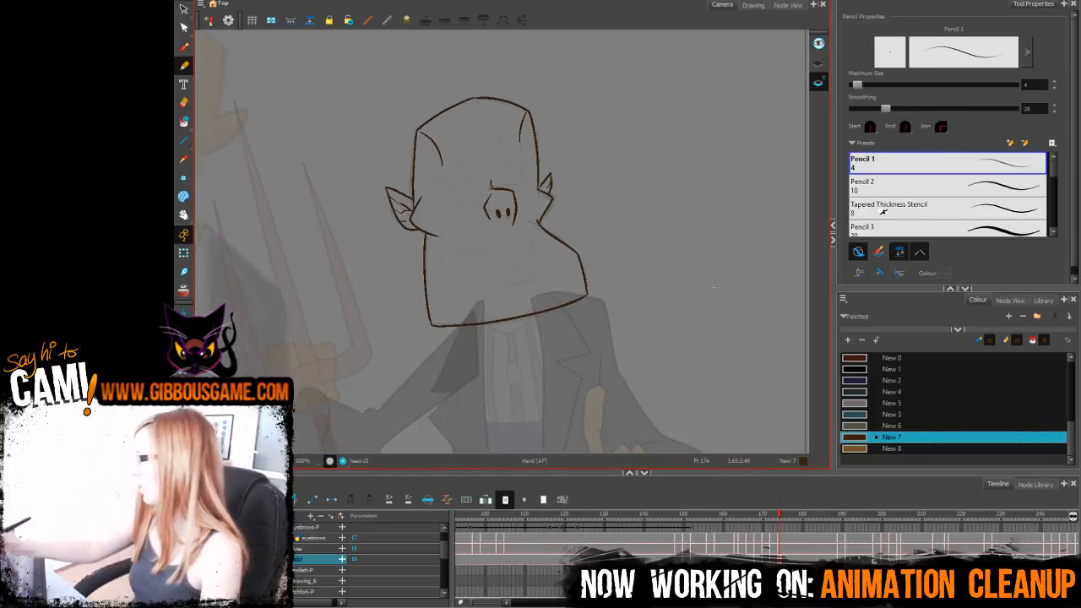
{"action": "left_click", "coordinate": [862, 448]}
{"action": "key", "text": "alt+i"}
{"action": "left_click", "coordinate": [515, 152]}
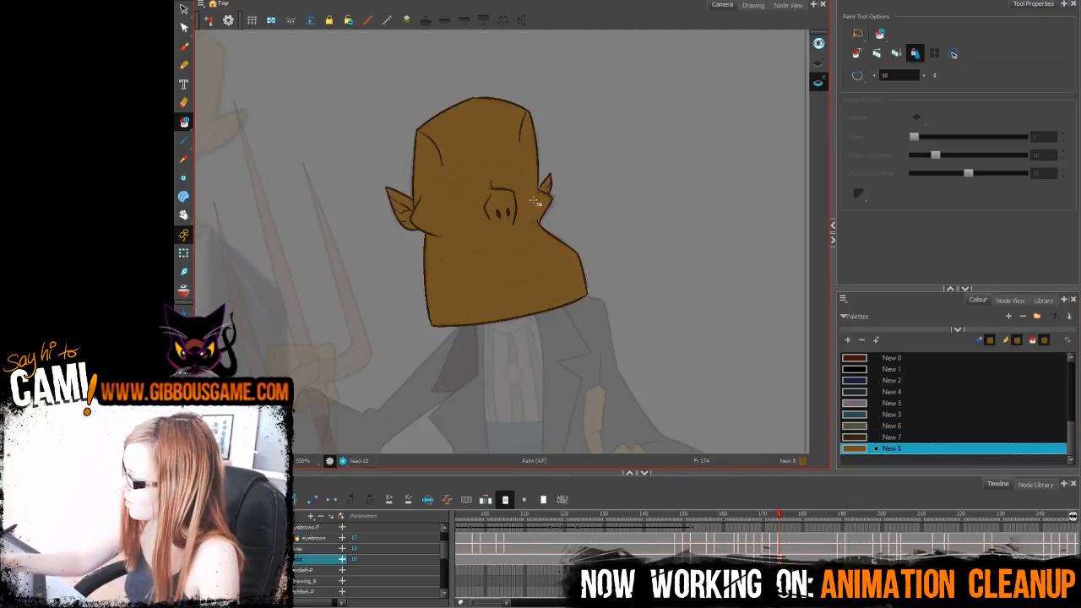
{"action": "left_click", "coordinate": [184, 49]}
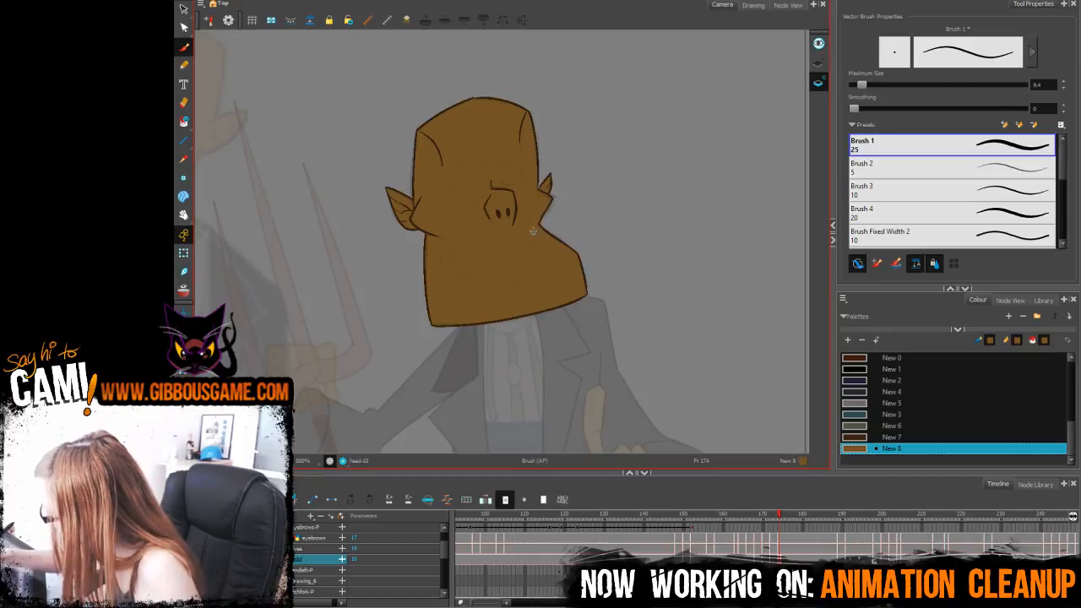
Step: Advance to the rough head at frame 189 and set the Pencil colour to New 7
{"action": "left_click", "coordinate": [184, 65]}
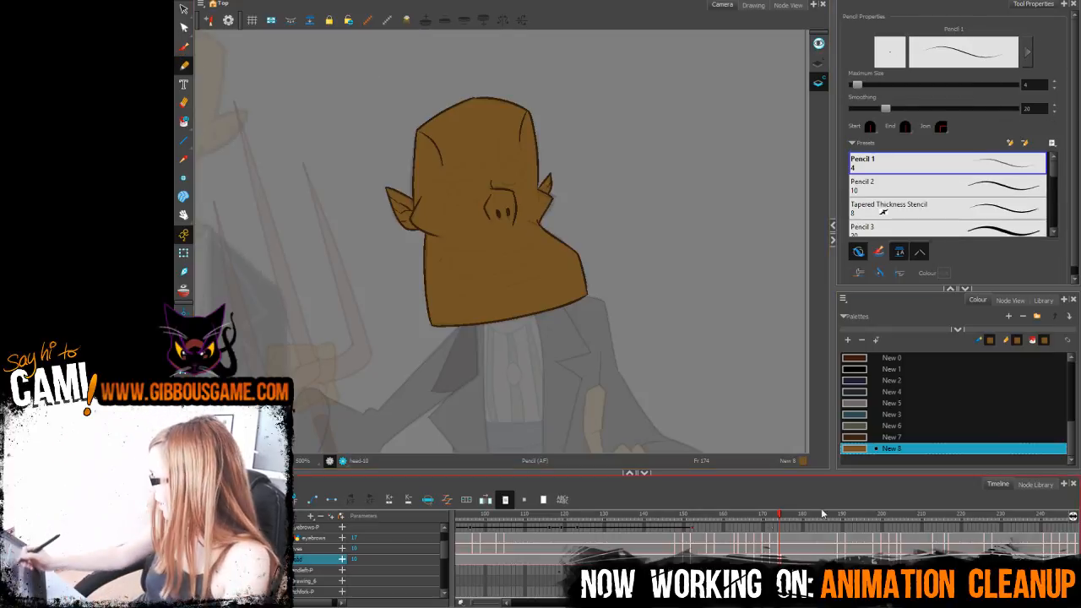
{"action": "mouse_move", "coordinate": [777, 518]}
{"action": "left_mouse_down"}
{"action": "mouse_move", "coordinate": [803, 520]}
{"action": "mouse_move", "coordinate": [737, 521]}
{"action": "mouse_move", "coordinate": [841, 519]}
{"action": "left_mouse_up"}
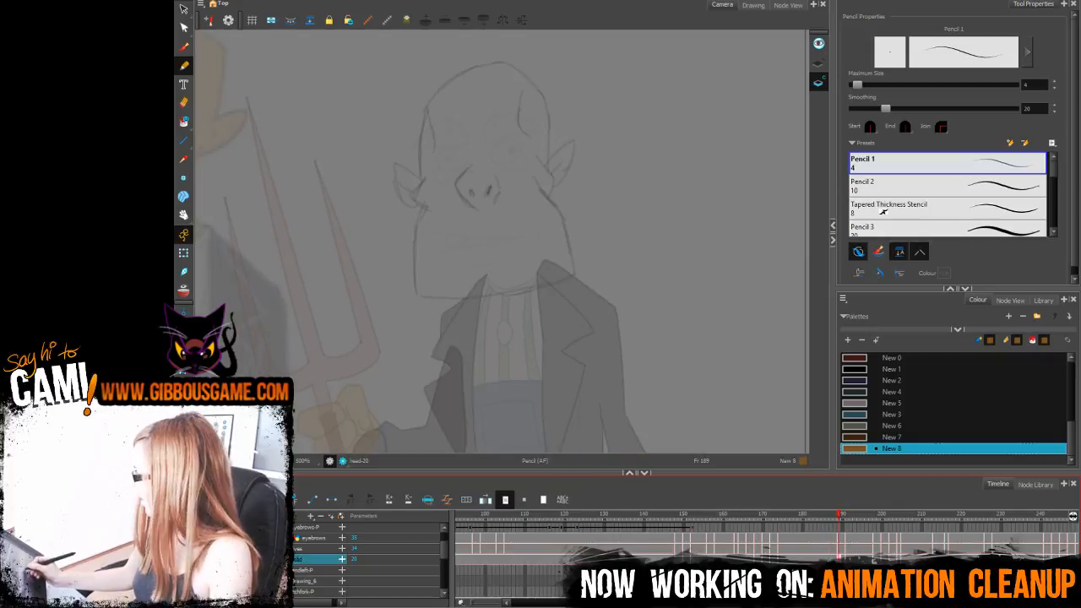
{"action": "key", "text": "."}
{"action": "left_click", "coordinate": [860, 438]}
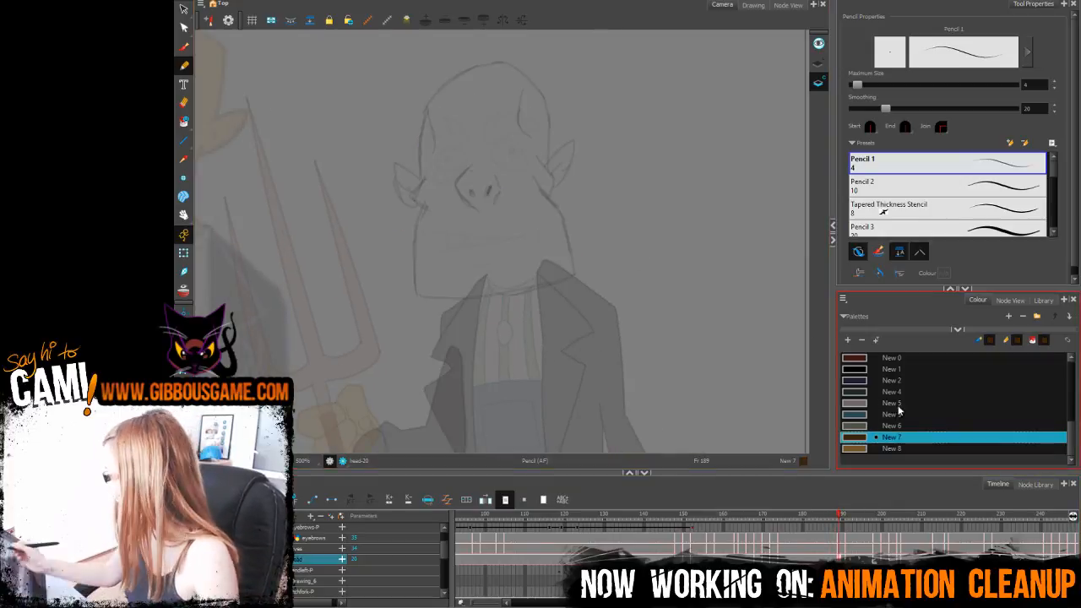
{"action": "left_click_drag", "start_coordinate": [641, 217], "coordinate": [601, 306]}
{"action": "left_click", "coordinate": [831, 518]}
{"action": "mouse_move", "coordinate": [831, 519]}
{"action": "left_mouse_down"}
{"action": "mouse_move", "coordinate": [879, 510]}
{"action": "mouse_move", "coordinate": [841, 521]}
{"action": "mouse_move", "coordinate": [850, 516]}
{"action": "mouse_move", "coordinate": [838, 506]}
{"action": "left_mouse_up"}
{"action": "scroll", "coordinate": [608, 343], "scroll_direction": "up", "scroll_amount": 3}
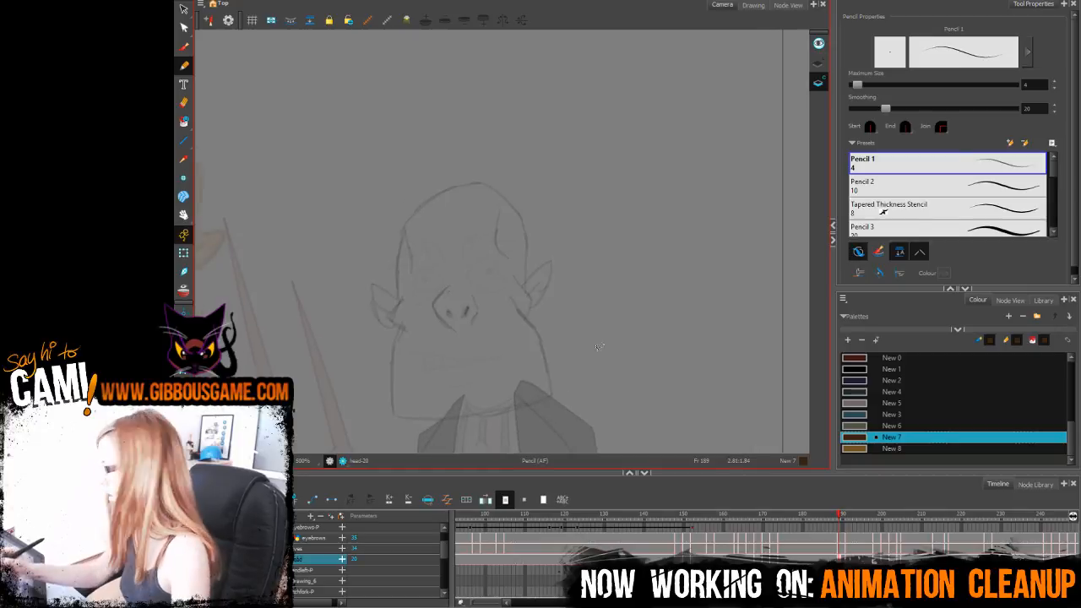
Step: Ink both edges of the nose and the two nostrils on the frame 189 head
{"action": "left_click_drag", "start_coordinate": [598, 338], "coordinate": [608, 234]}
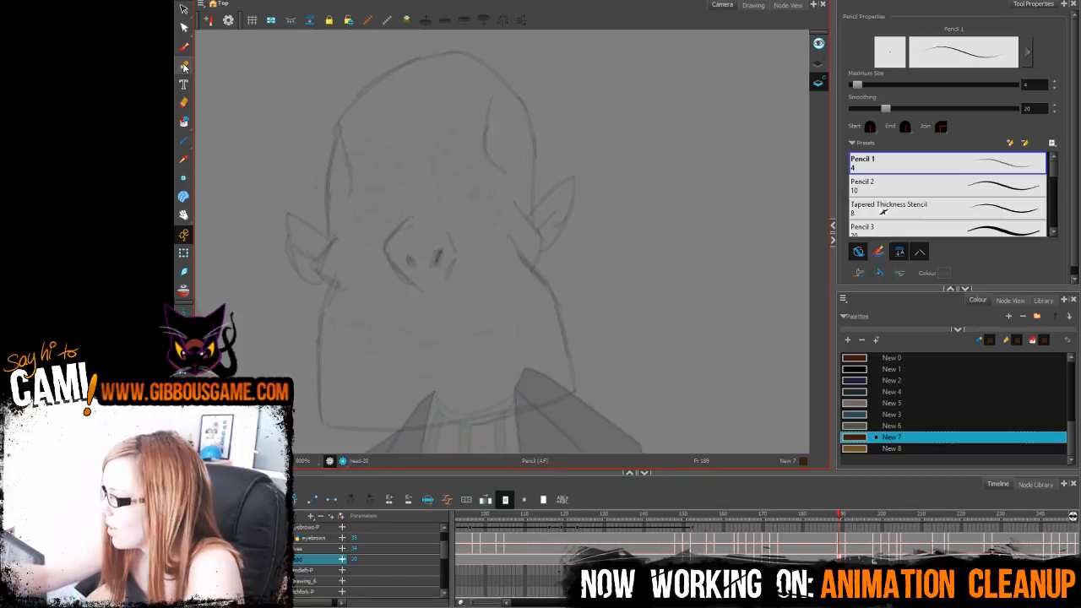
{"action": "key", "text": "2"}
{"action": "key", "text": "2"}
{"action": "left_click_drag", "start_coordinate": [490, 306], "coordinate": [526, 250]}
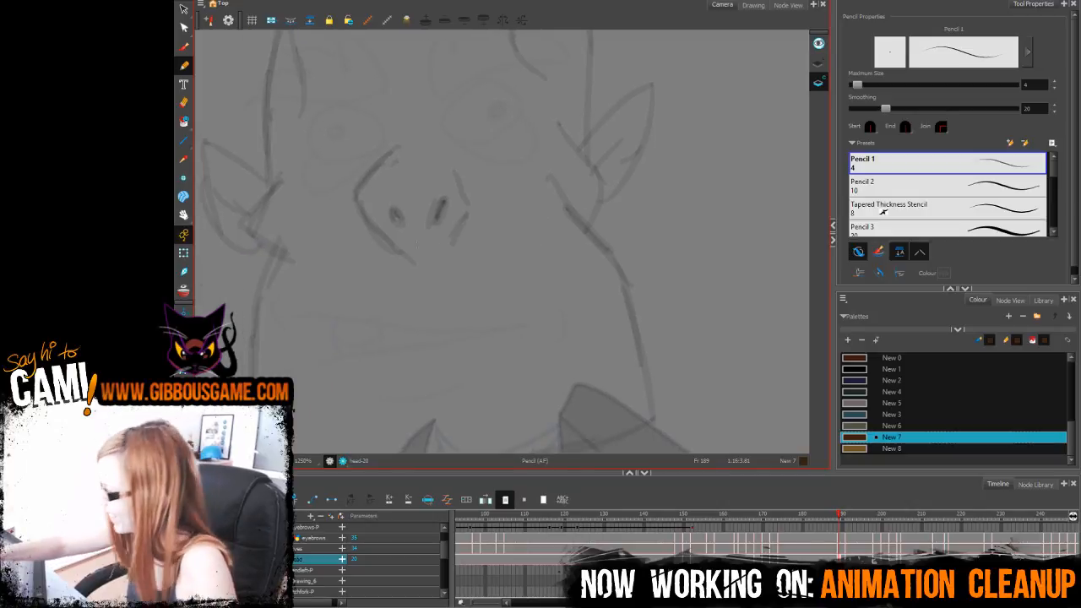
{"action": "mouse_move", "coordinate": [355, 197]}
{"action": "left_mouse_down"}
{"action": "mouse_move", "coordinate": [411, 262]}
{"action": "mouse_move", "coordinate": [362, 206]}
{"action": "mouse_move", "coordinate": [401, 255]}
{"action": "mouse_move", "coordinate": [400, 139]}
{"action": "left_mouse_up"}
{"action": "key", "text": "ctrl+z"}
{"action": "mouse_move", "coordinate": [393, 214]}
{"action": "left_mouse_down"}
{"action": "mouse_move", "coordinate": [441, 205]}
{"action": "mouse_move", "coordinate": [454, 239]}
{"action": "mouse_move", "coordinate": [457, 183]}
{"action": "left_mouse_up"}
{"action": "key", "text": "ctrl+z"}
{"action": "left_click_drag", "start_coordinate": [407, 270], "coordinate": [485, 275]}
Step: Ink the left cheek line and the full jaw outline up to the right cheek on the frame 189 head
{"action": "mouse_move", "coordinate": [356, 182]}
{"action": "left_mouse_down"}
{"action": "mouse_move", "coordinate": [331, 221]}
{"action": "mouse_move", "coordinate": [373, 266]}
{"action": "left_mouse_up"}
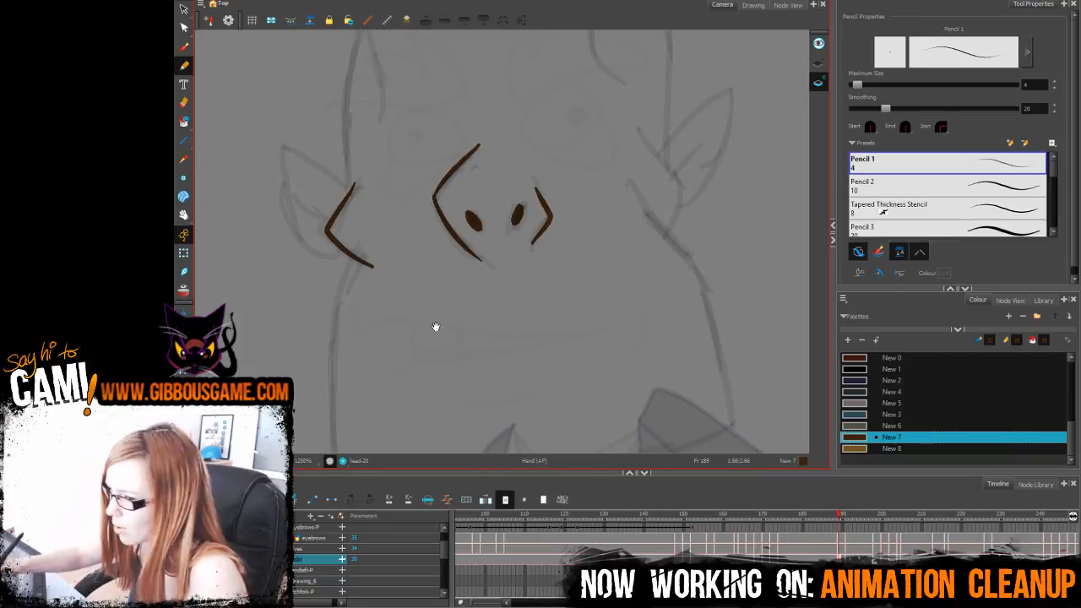
{"action": "mouse_move", "coordinate": [434, 328]}
{"action": "left_mouse_down"}
{"action": "mouse_move", "coordinate": [436, 229]}
{"action": "mouse_move", "coordinate": [436, 289]}
{"action": "left_mouse_up"}
{"action": "key", "text": "ctrl+z"}
{"action": "mouse_move", "coordinate": [358, 141]}
{"action": "left_mouse_down"}
{"action": "mouse_move", "coordinate": [365, 226]}
{"action": "mouse_move", "coordinate": [332, 184]}
{"action": "mouse_move", "coordinate": [333, 380]}
{"action": "mouse_move", "coordinate": [431, 386]}
{"action": "mouse_move", "coordinate": [654, 352]}
{"action": "mouse_move", "coordinate": [722, 323]}
{"action": "left_mouse_up"}
{"action": "key", "text": "ctrl+z"}
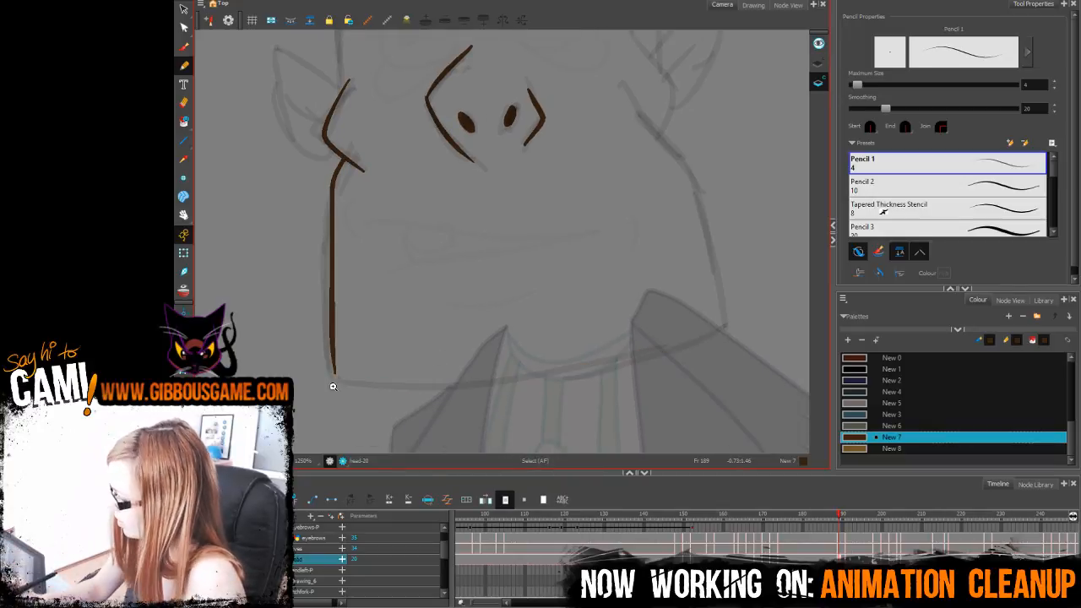
{"action": "mouse_move", "coordinate": [338, 378]}
{"action": "left_mouse_down"}
{"action": "mouse_move", "coordinate": [541, 375]}
{"action": "mouse_move", "coordinate": [724, 326]}
{"action": "left_mouse_up"}
{"action": "key", "text": "ctrl+z"}
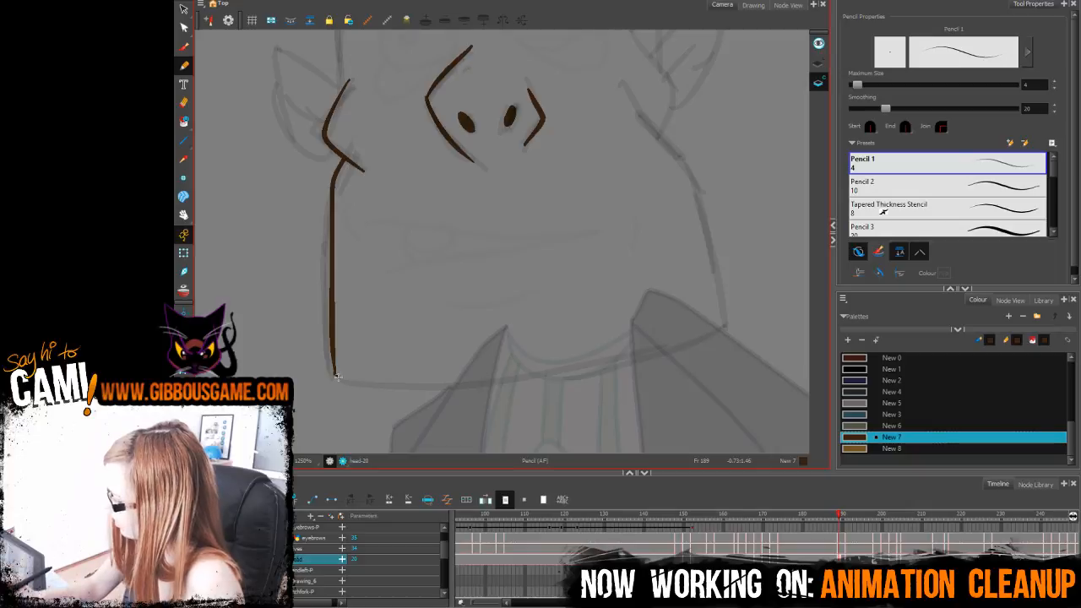
{"action": "mouse_move", "coordinate": [336, 375]}
{"action": "left_mouse_down"}
{"action": "mouse_move", "coordinate": [644, 359]}
{"action": "mouse_move", "coordinate": [720, 327]}
{"action": "mouse_move", "coordinate": [705, 226]}
{"action": "mouse_move", "coordinate": [621, 91]}
{"action": "left_mouse_up"}
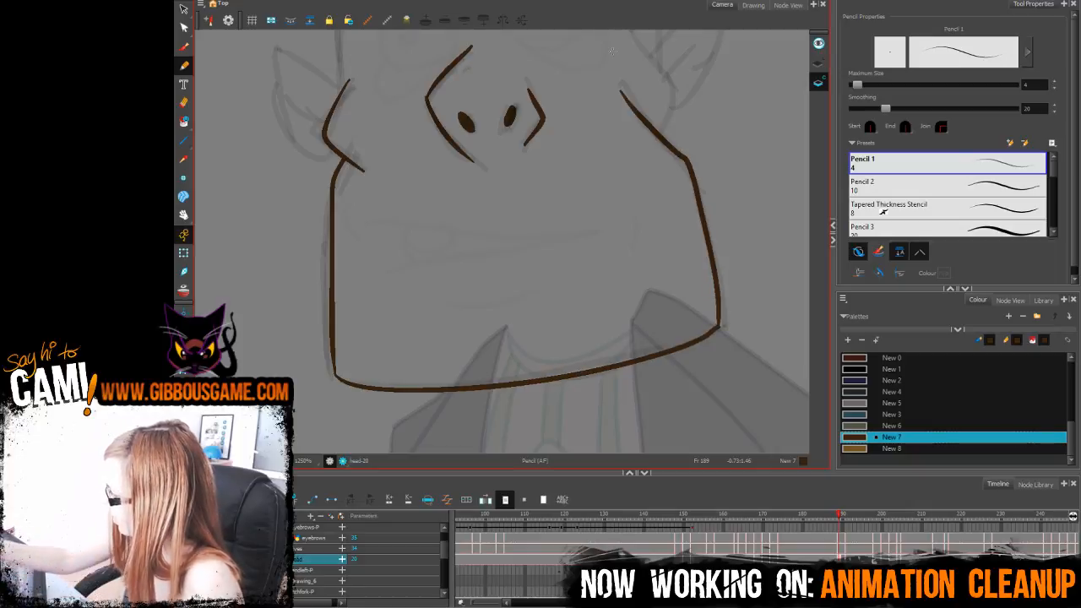
Step: Ink the right cheek fold and the right pointed ear with its inner lines at frame 189
{"action": "key", "text": "space"}
{"action": "left_click_drag", "start_coordinate": [688, 270], "coordinate": [626, 478]}
{"action": "mouse_move", "coordinate": [598, 346]}
{"action": "left_mouse_down"}
{"action": "mouse_move", "coordinate": [606, 282]}
{"action": "mouse_move", "coordinate": [571, 229]}
{"action": "left_mouse_up"}
{"action": "key", "text": "space"}
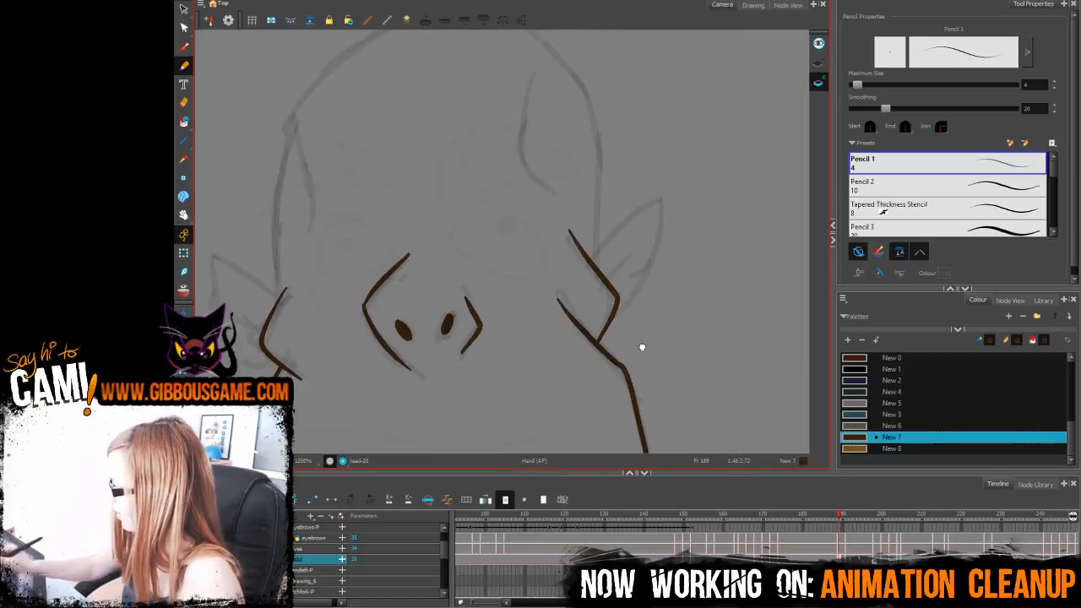
{"action": "mouse_move", "coordinate": [632, 272]}
{"action": "left_mouse_down"}
{"action": "mouse_move", "coordinate": [664, 372]}
{"action": "mouse_move", "coordinate": [693, 297]}
{"action": "mouse_move", "coordinate": [652, 410]}
{"action": "mouse_move", "coordinate": [665, 347]}
{"action": "left_mouse_up"}
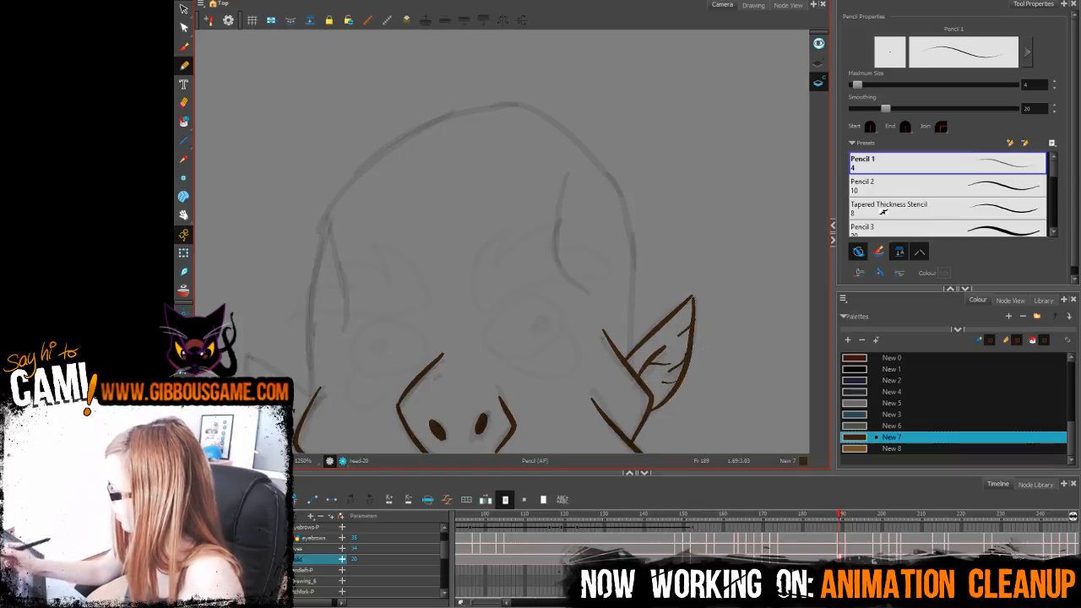
Step: Ink the left ear with its inner folds and the left side of the skull at frame 189
{"action": "key", "text": "space"}
{"action": "left_click_drag", "start_coordinate": [591, 295], "coordinate": [668, 272]}
{"action": "mouse_move", "coordinate": [382, 367]}
{"action": "left_mouse_down"}
{"action": "mouse_move", "coordinate": [326, 371]}
{"action": "mouse_move", "coordinate": [354, 436]}
{"action": "mouse_move", "coordinate": [389, 446]}
{"action": "left_mouse_up"}
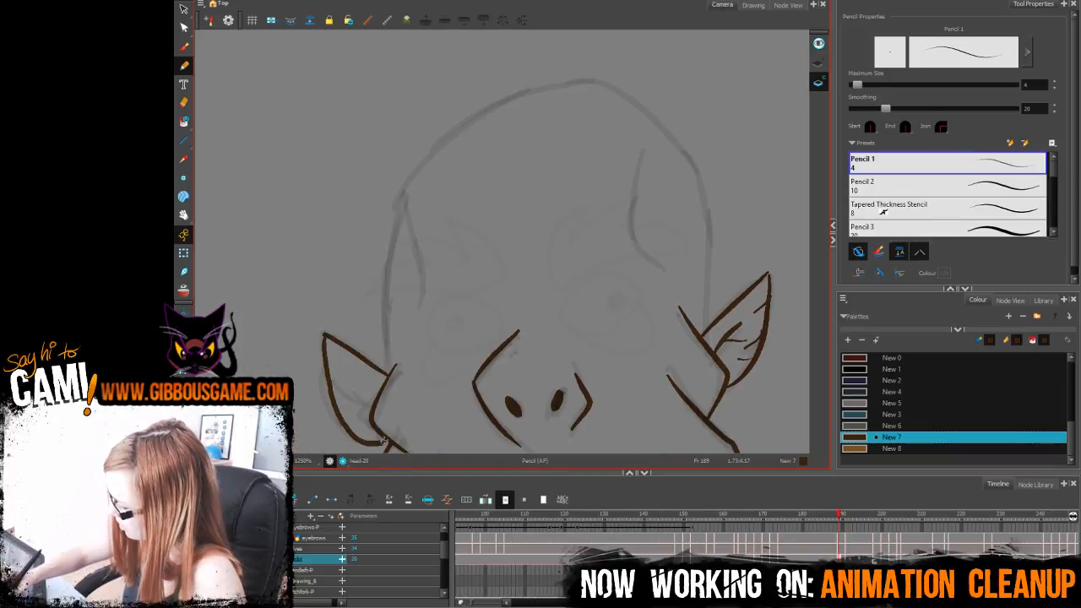
{"action": "mouse_move", "coordinate": [324, 358]}
{"action": "left_mouse_down"}
{"action": "mouse_move", "coordinate": [336, 391]}
{"action": "mouse_move", "coordinate": [389, 303]}
{"action": "mouse_move", "coordinate": [403, 191]}
{"action": "left_mouse_up"}
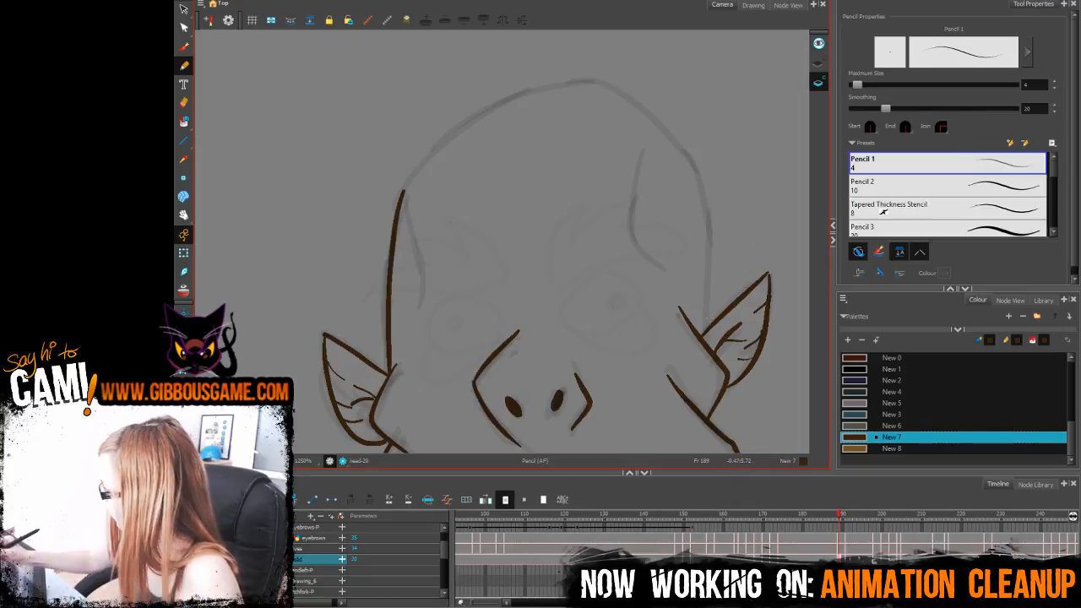
Step: Ink the top and right side of the frame 189 skull and the crease lines at both temples
{"action": "mouse_move", "coordinate": [707, 335]}
{"action": "left_mouse_down"}
{"action": "mouse_move", "coordinate": [702, 183]}
{"action": "mouse_move", "coordinate": [640, 109]}
{"action": "mouse_move", "coordinate": [590, 77]}
{"action": "mouse_move", "coordinate": [491, 105]}
{"action": "mouse_move", "coordinate": [416, 169]}
{"action": "mouse_move", "coordinate": [403, 194]}
{"action": "mouse_move", "coordinate": [419, 306]}
{"action": "left_mouse_up"}
{"action": "key", "text": "ctrl+z"}
{"action": "left_click_drag", "start_coordinate": [643, 139], "coordinate": [662, 266]}
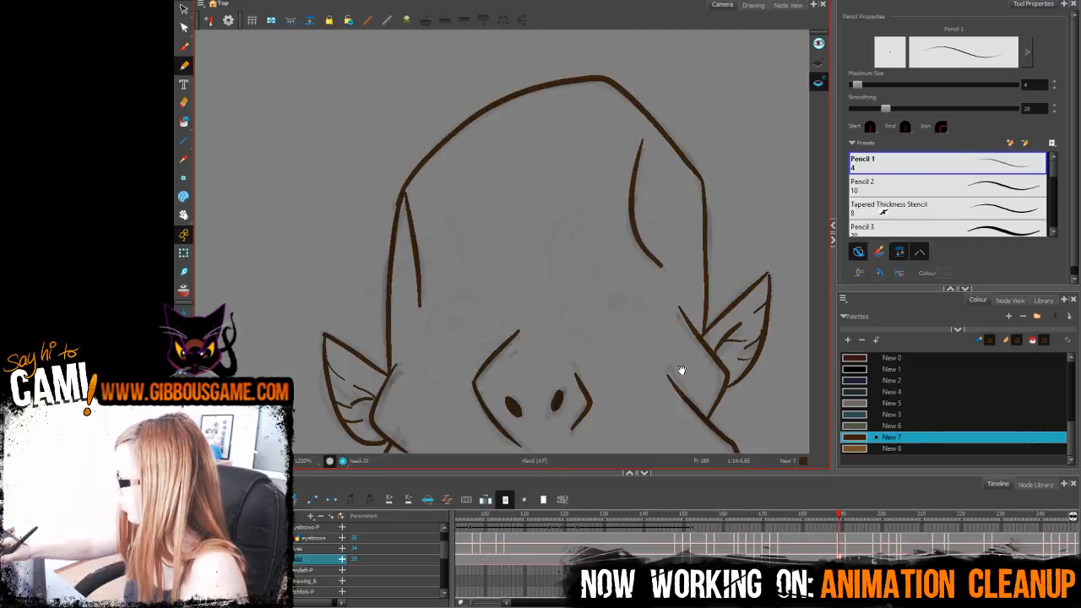
Step: Fill the whole inked frame 189 head, including the ears, with the lighter brown New 8
{"action": "left_click_drag", "start_coordinate": [682, 370], "coordinate": [632, 182]}
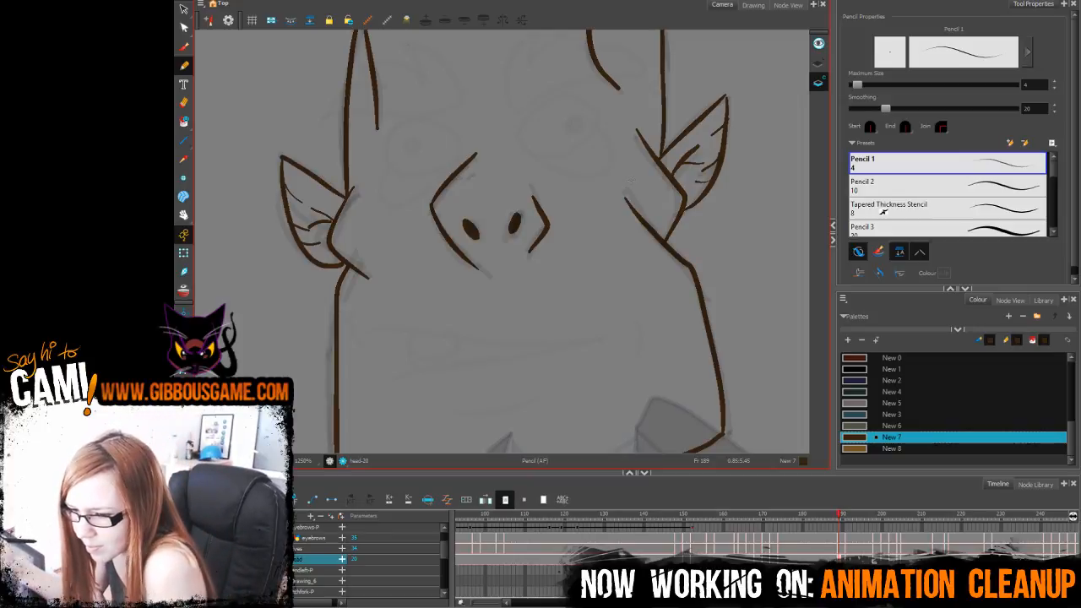
{"action": "key", "text": "2"}
{"action": "key", "text": "2"}
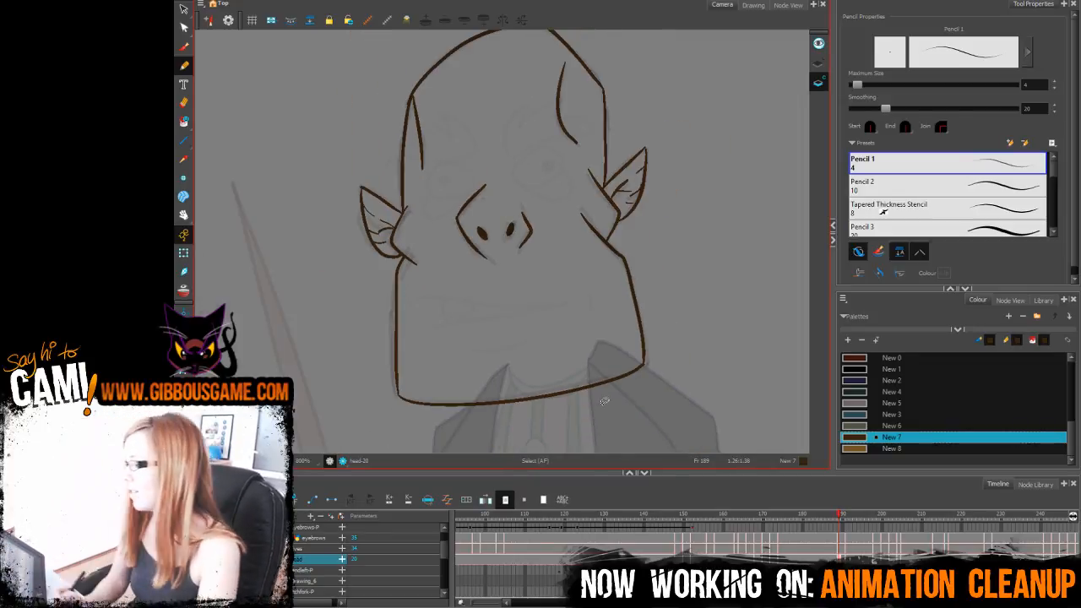
{"action": "key", "text": "2"}
{"action": "mouse_move", "coordinate": [695, 377]}
{"action": "left_mouse_down"}
{"action": "mouse_move", "coordinate": [696, 349]}
{"action": "mouse_move", "coordinate": [697, 363]}
{"action": "left_mouse_up"}
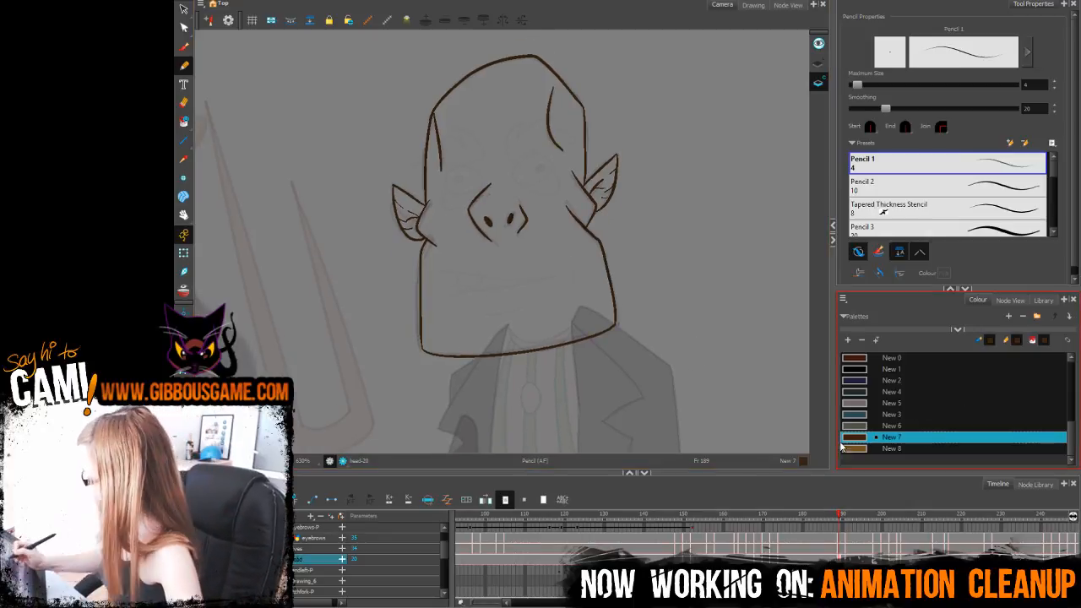
{"action": "left_click", "coordinate": [858, 449]}
{"action": "key", "text": "alt+i"}
{"action": "mouse_move", "coordinate": [651, 174]}
{"action": "left_mouse_down"}
{"action": "mouse_move", "coordinate": [431, 382]}
{"action": "mouse_move", "coordinate": [685, 121]}
{"action": "left_mouse_up"}
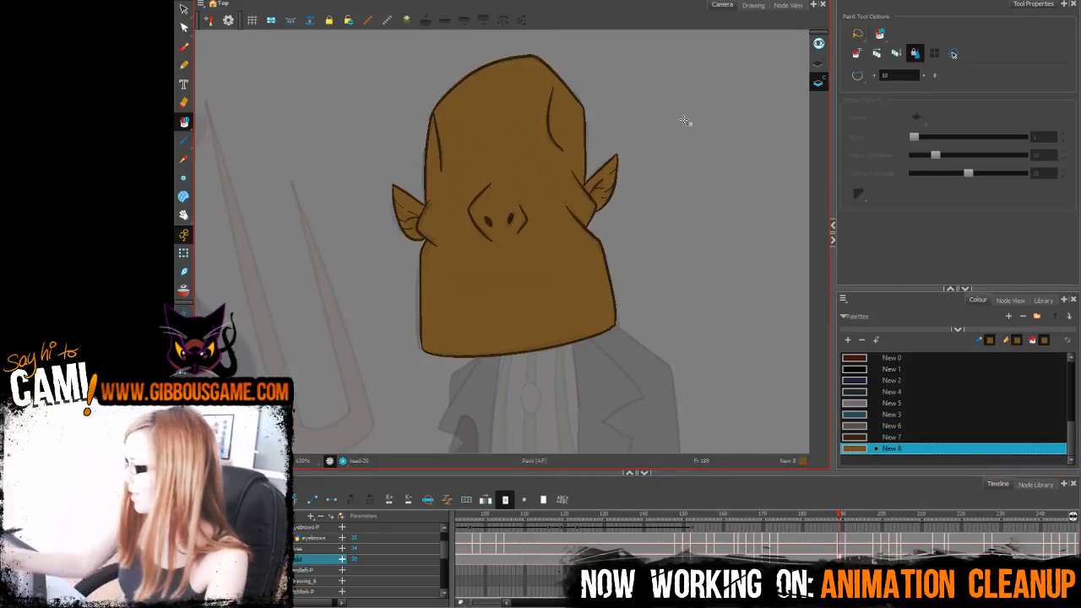
Step: Ink the nose lines and both nostrils of the frame 200 head with the Pencil in dark brown New 7
{"action": "mouse_move", "coordinate": [840, 517]}
{"action": "left_mouse_down"}
{"action": "mouse_move", "coordinate": [862, 515]}
{"action": "mouse_move", "coordinate": [846, 520]}
{"action": "mouse_move", "coordinate": [882, 559]}
{"action": "left_mouse_up"}
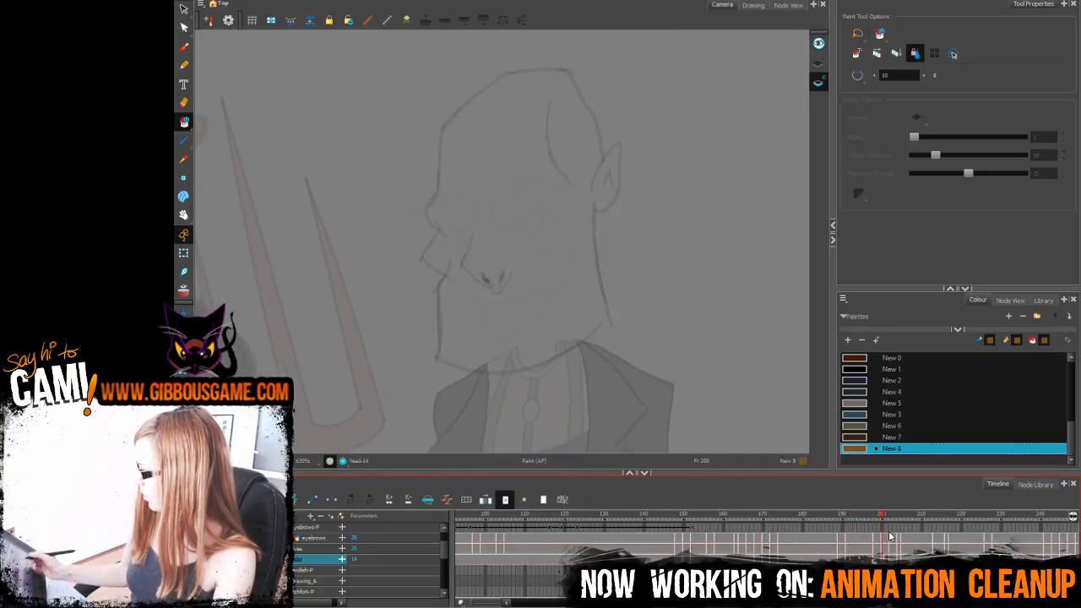
{"action": "left_click", "coordinate": [866, 436]}
{"action": "left_click", "coordinate": [184, 66]}
{"action": "key", "text": "2"}
{"action": "key", "text": "2"}
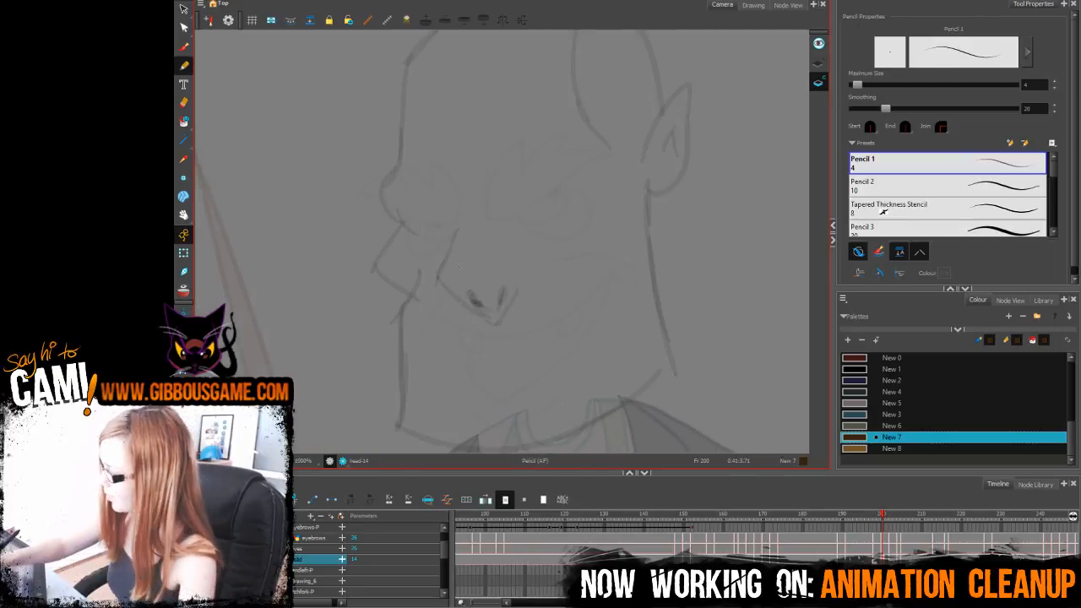
{"action": "mouse_move", "coordinate": [455, 230]}
{"action": "left_mouse_down"}
{"action": "mouse_move", "coordinate": [443, 266]}
{"action": "mouse_move", "coordinate": [459, 302]}
{"action": "mouse_move", "coordinate": [481, 315]}
{"action": "left_mouse_up"}
{"action": "key", "text": "ctrl+z"}
{"action": "mouse_move", "coordinate": [456, 229]}
{"action": "left_mouse_down"}
{"action": "mouse_move", "coordinate": [443, 267]}
{"action": "mouse_move", "coordinate": [487, 316]}
{"action": "mouse_move", "coordinate": [502, 298]}
{"action": "mouse_move", "coordinate": [505, 318]}
{"action": "left_mouse_up"}
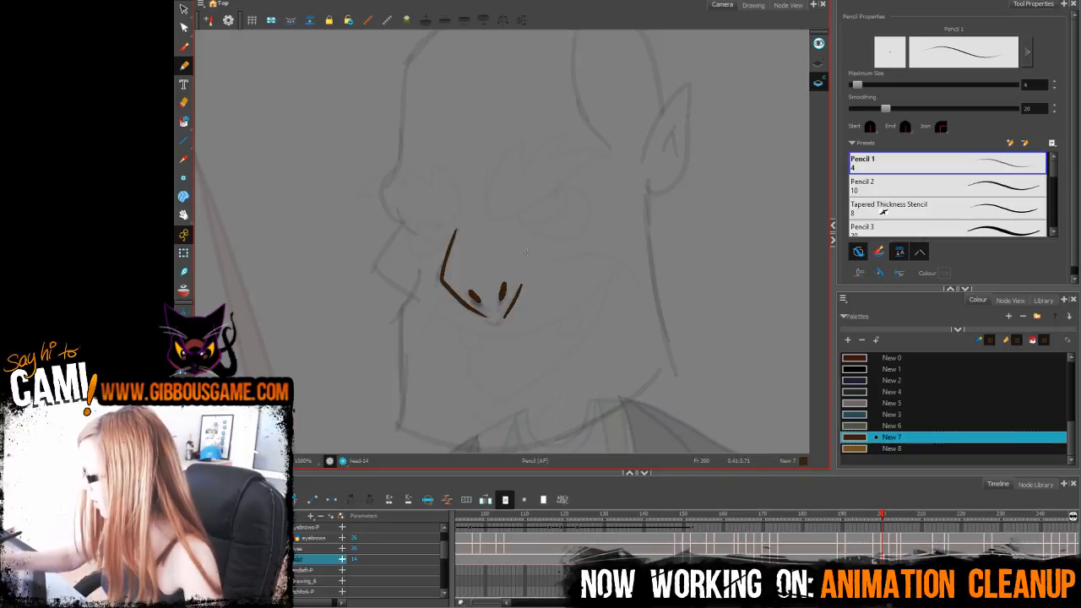
Step: Reshape the corner of the left nose line at frame 200 with the Contour Editor, and switch back to the Pencil
{"action": "left_click", "coordinate": [184, 28]}
{"action": "left_click", "coordinate": [461, 304]}
{"action": "left_click", "coordinate": [445, 278]}
{"action": "left_click", "coordinate": [443, 279]}
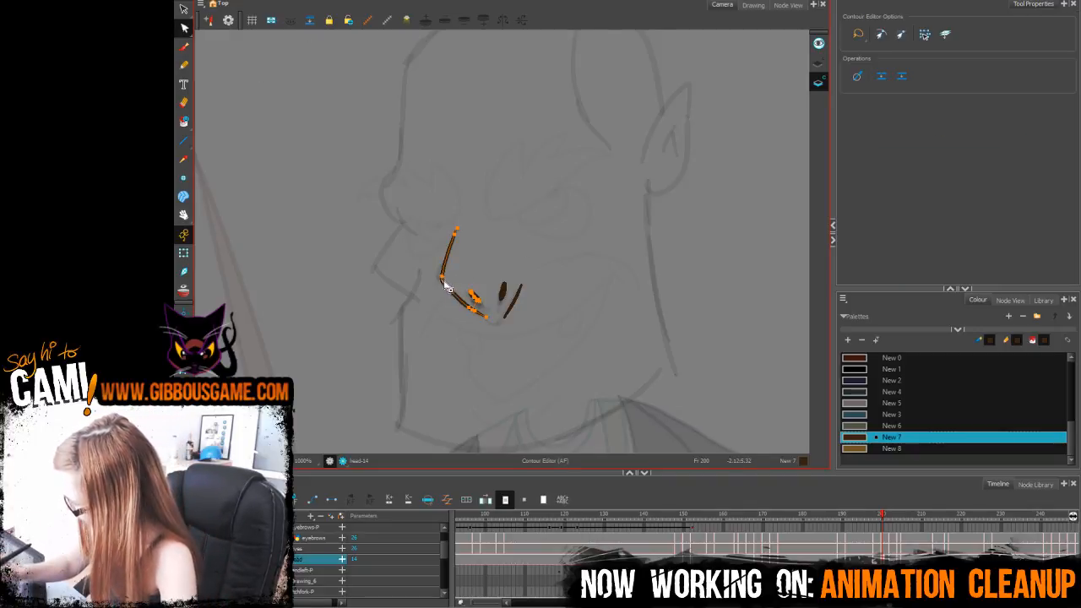
{"action": "left_click_drag", "start_coordinate": [443, 282], "coordinate": [439, 276]}
{"action": "left_click", "coordinate": [441, 278]}
{"action": "left_click", "coordinate": [520, 209]}
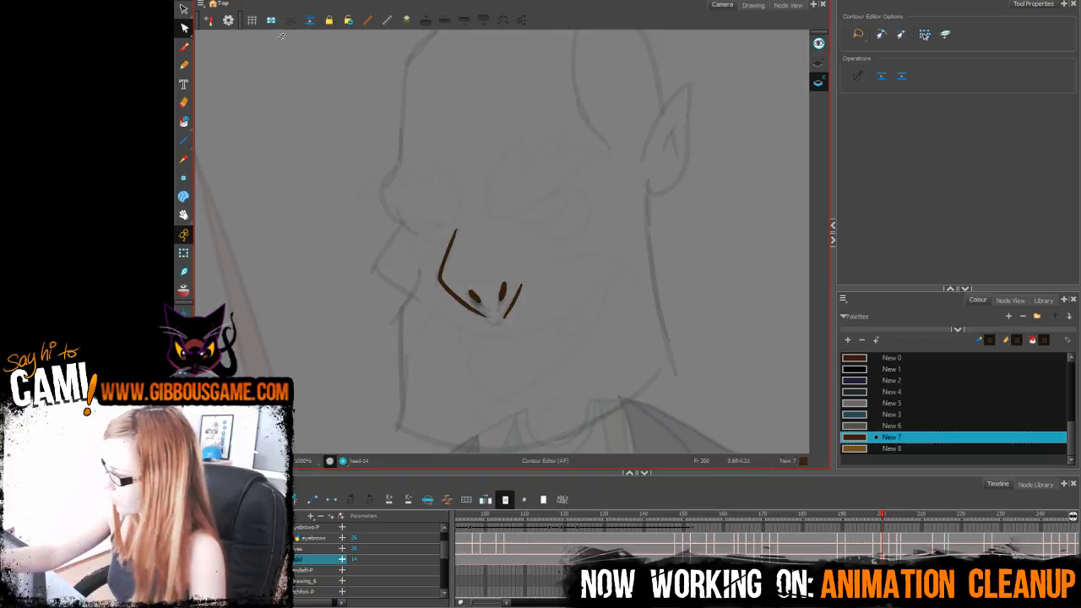
{"action": "left_click", "coordinate": [184, 66]}
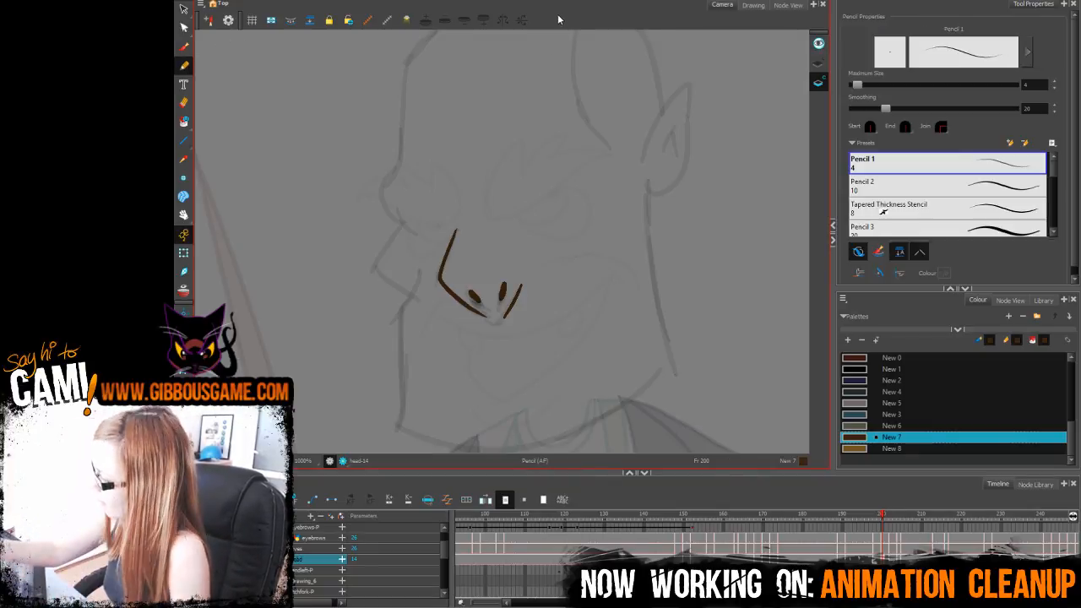
Step: Play the animation from frame 1 with the whole figure in view to review the cleaned-up heads
{"action": "key", "text": "1"}
{"action": "key", "text": "1"}
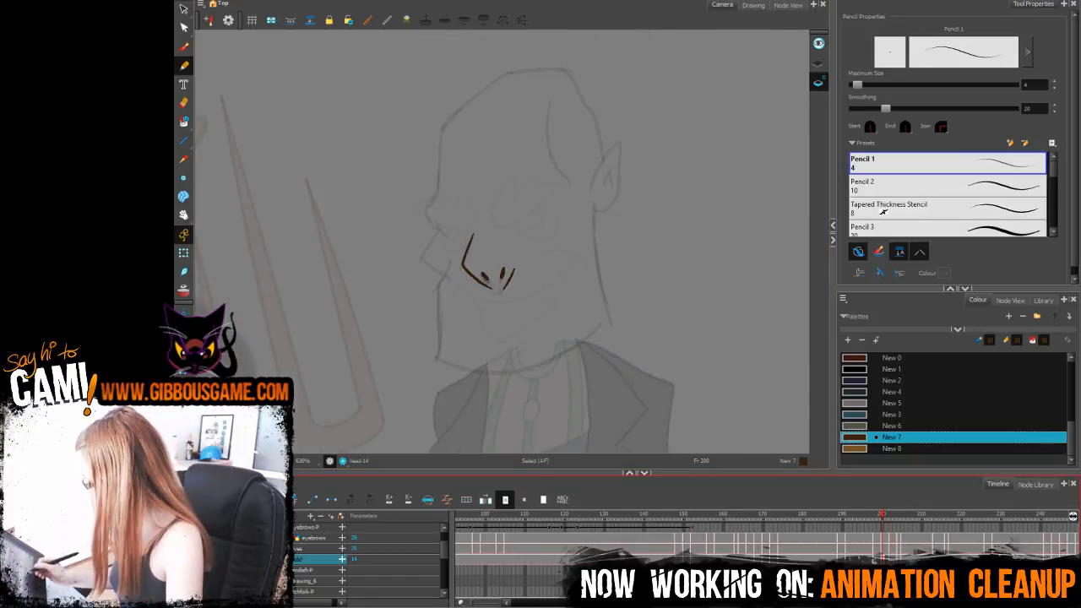
{"action": "left_click_drag", "start_coordinate": [642, 601], "coordinate": [519, 597]}
{"action": "left_click", "coordinate": [458, 519]}
{"action": "key", "text": "1"}
{"action": "key", "text": "1"}
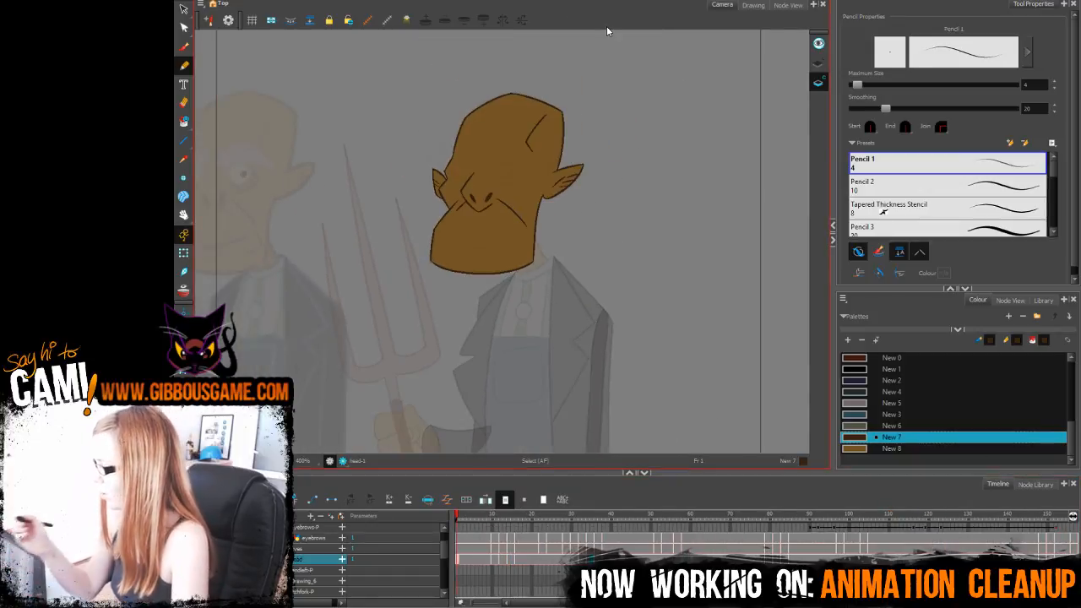
{"action": "key", "text": "1"}
{"action": "key", "text": "1"}
{"action": "key", "text": "1"}
{"action": "key", "text": "shift+Return"}
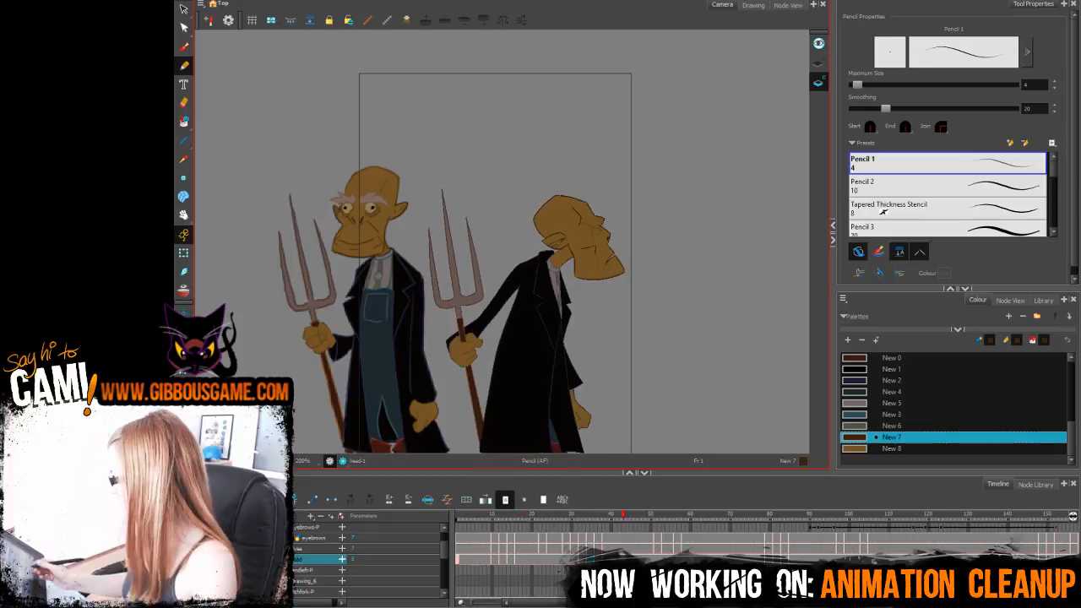
Step: Replay the section from around frame 140 and scrub through its frames to check the head motion
{"action": "left_click_drag", "start_coordinate": [1013, 518], "coordinate": [811, 538]}
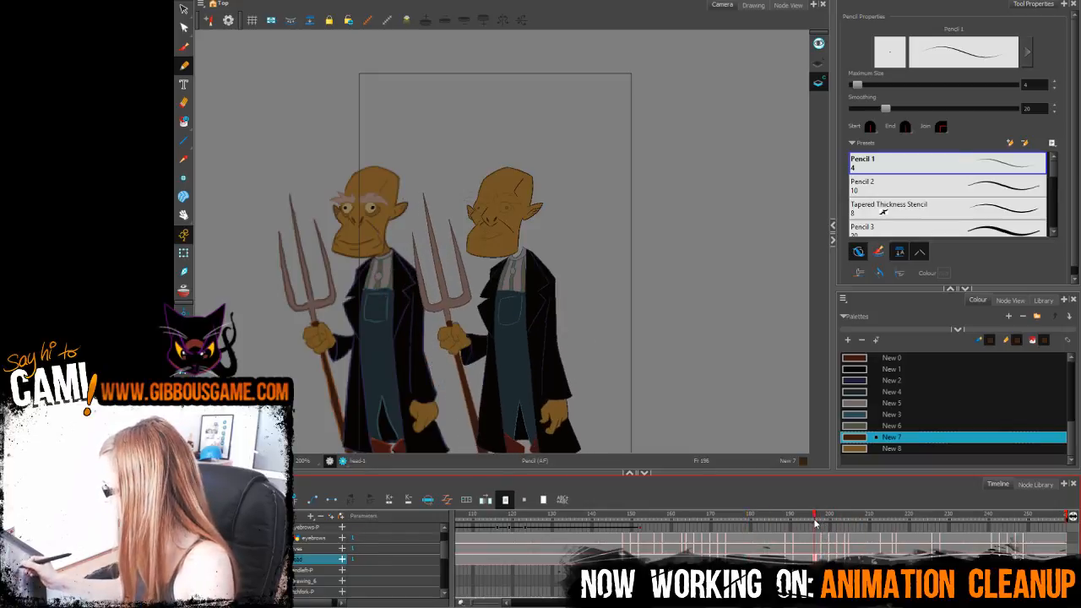
{"action": "key", "text": "shift+t"}
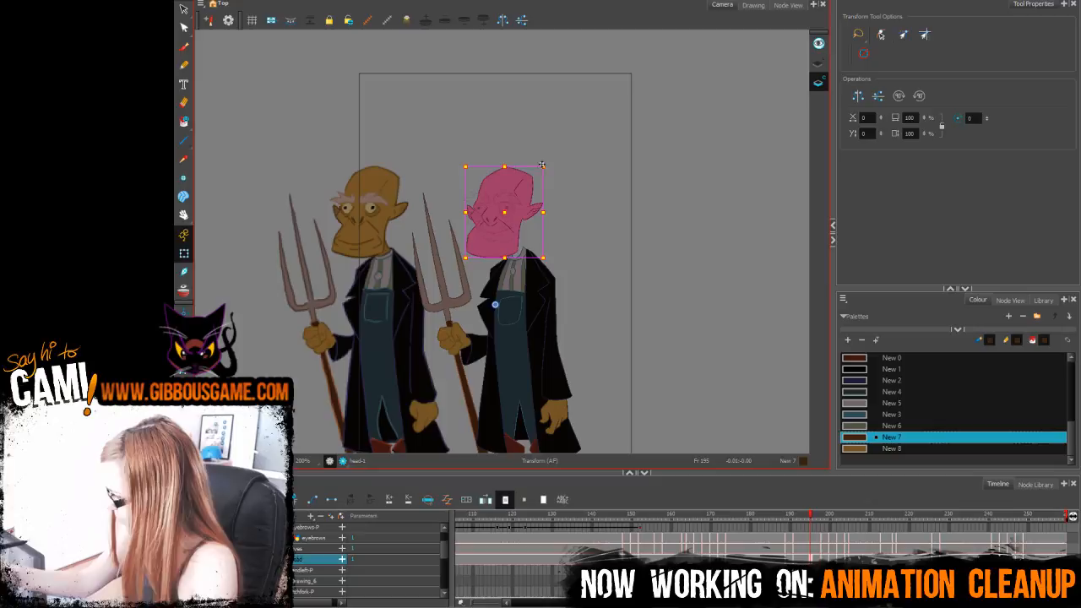
{"action": "left_click", "coordinate": [187, 69]}
{"action": "mouse_move", "coordinate": [809, 515]}
{"action": "left_mouse_down"}
{"action": "mouse_move", "coordinate": [826, 520]}
{"action": "mouse_move", "coordinate": [589, 516]}
{"action": "left_mouse_up"}
{"action": "key", "text": "Return"}
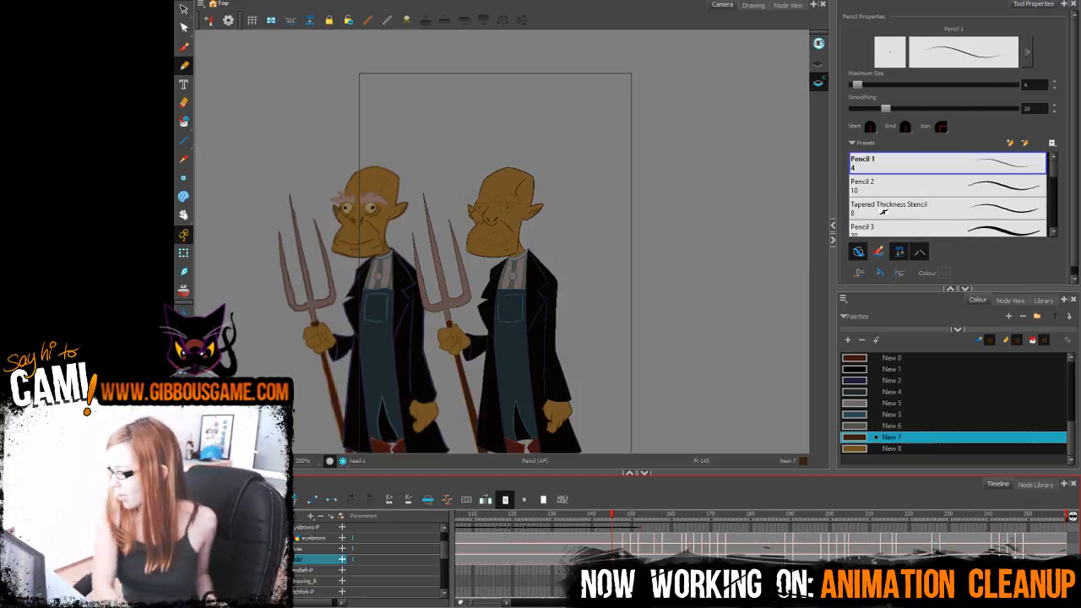
{"action": "left_click", "coordinate": [631, 524]}
{"action": "left_click_drag", "start_coordinate": [631, 524], "coordinate": [652, 516]}
Step: Ink the right jaw line and the chin curve of the frame 201 head over the dimmed sketch
{"action": "left_click_drag", "start_coordinate": [678, 517], "coordinate": [834, 515]}
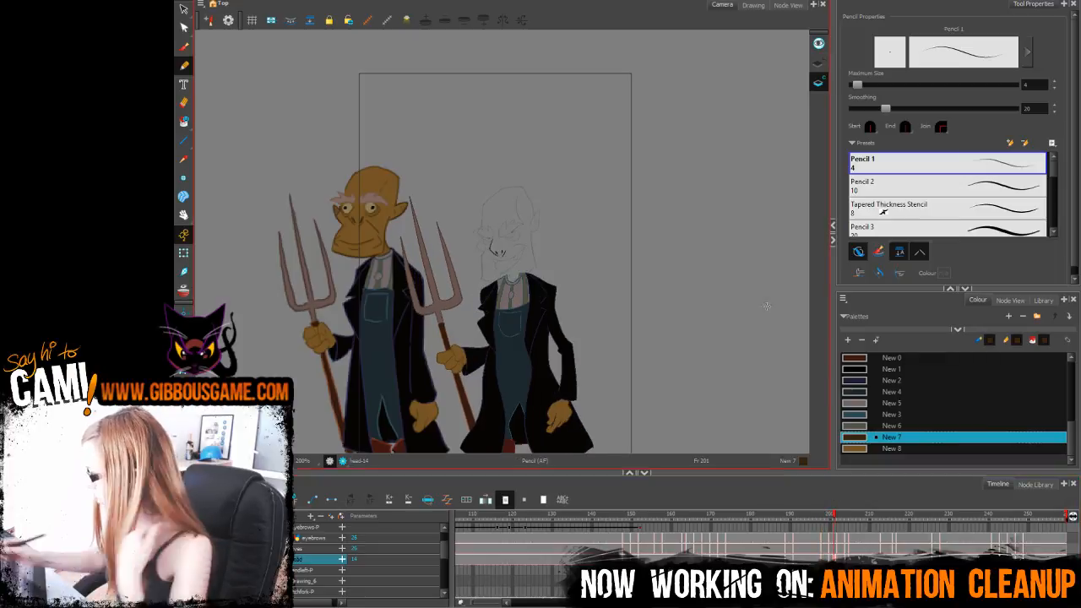
{"action": "key", "text": "2"}
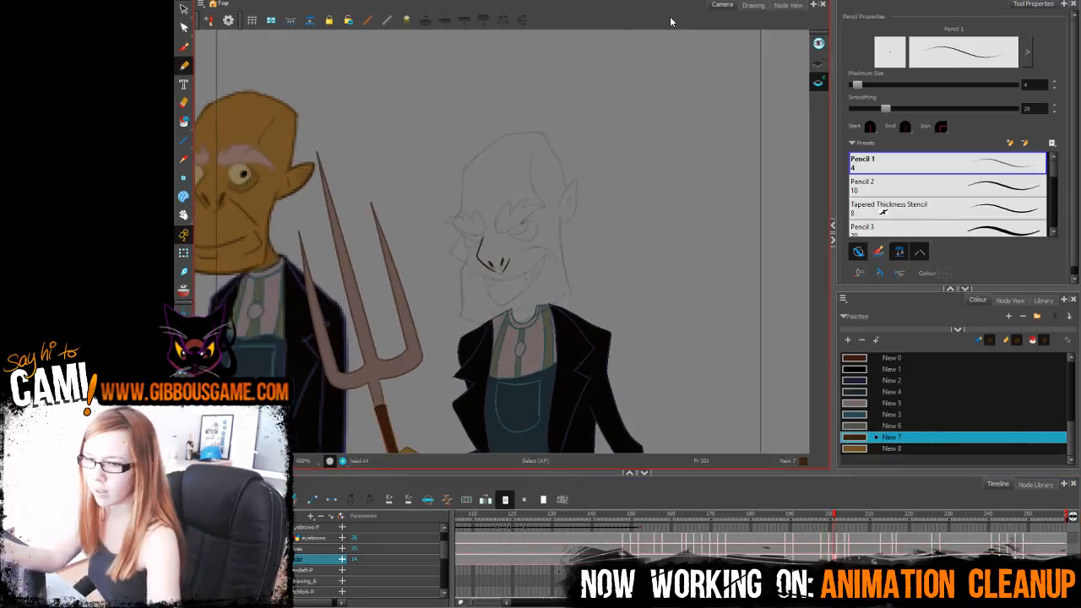
{"action": "key", "text": "2"}
{"action": "left_click_drag", "start_coordinate": [599, 199], "coordinate": [598, 82]}
{"action": "key", "text": "2"}
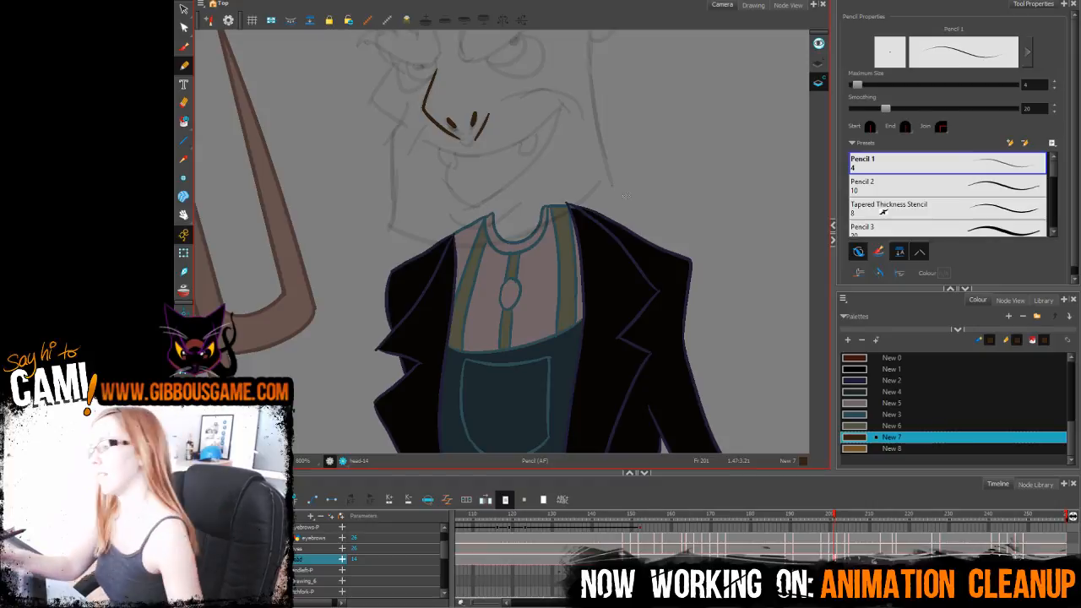
{"action": "key", "text": "shift+l"}
{"action": "left_click_drag", "start_coordinate": [723, 301], "coordinate": [718, 466]}
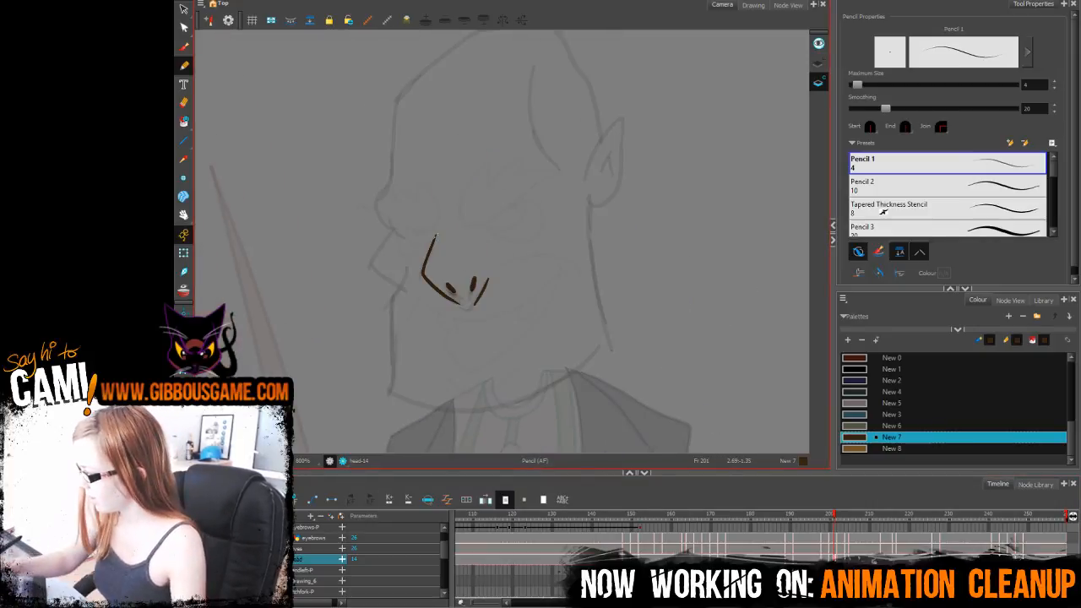
{"action": "key", "text": "2"}
{"action": "mouse_move", "coordinate": [608, 164]}
{"action": "left_mouse_down"}
{"action": "mouse_move", "coordinate": [641, 120]}
{"action": "mouse_move", "coordinate": [664, 316]}
{"action": "mouse_move", "coordinate": [559, 392]}
{"action": "mouse_move", "coordinate": [467, 406]}
{"action": "mouse_move", "coordinate": [399, 385]}
{"action": "left_mouse_up"}
Step: Ink the left brow and cheek bumps and the left jaw side down to the chin at frame 201
{"action": "left_click_drag", "start_coordinate": [484, 162], "coordinate": [492, 221]}
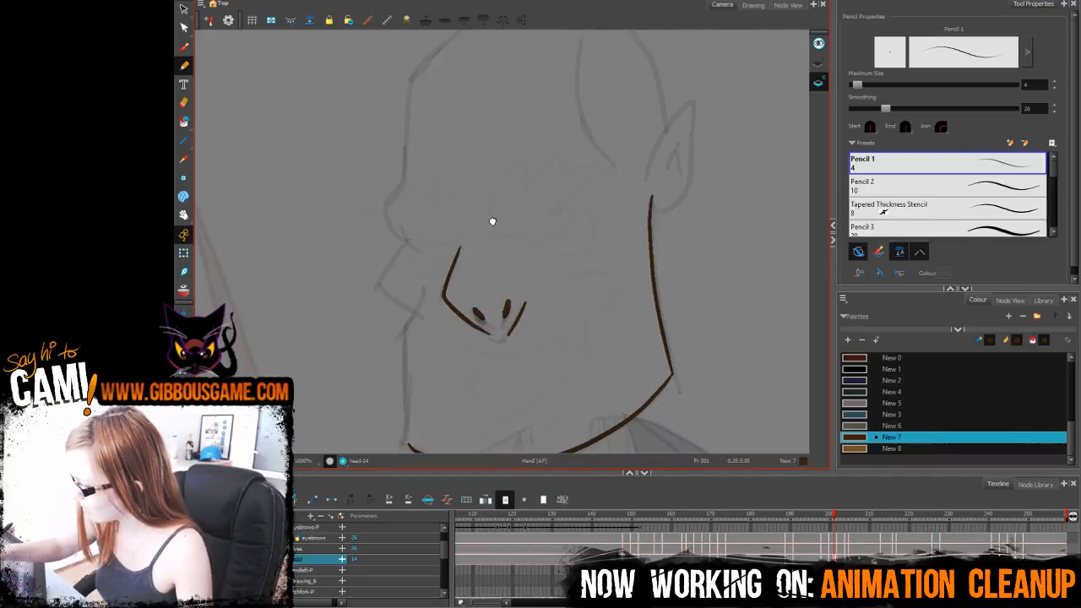
{"action": "left_click_drag", "start_coordinate": [396, 188], "coordinate": [419, 252]}
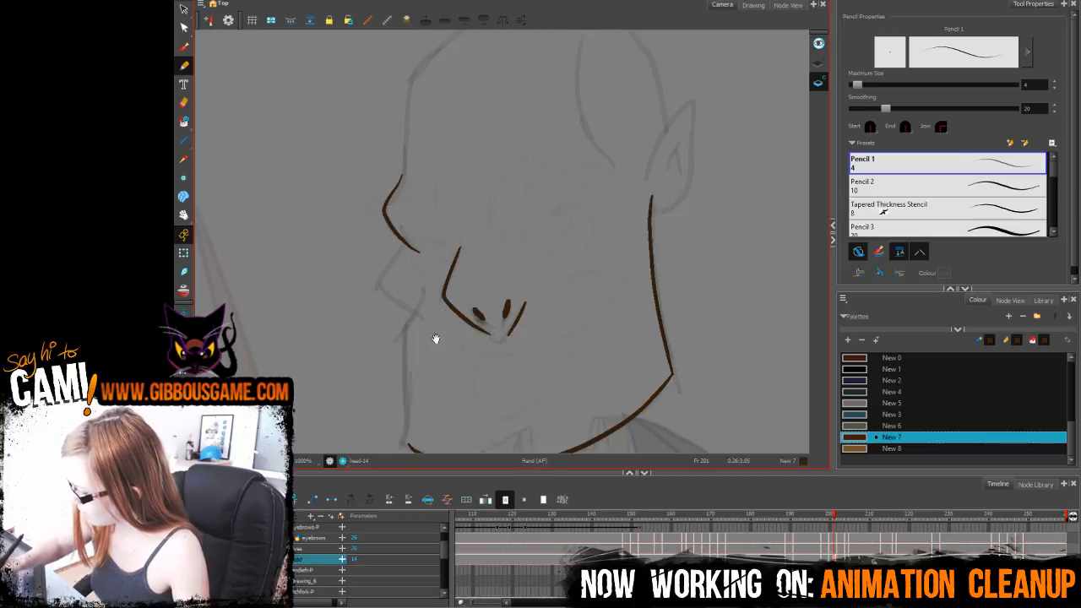
{"action": "left_click_drag", "start_coordinate": [436, 339], "coordinate": [436, 300]}
{"action": "mouse_move", "coordinate": [408, 201]}
{"action": "left_mouse_down"}
{"action": "mouse_move", "coordinate": [384, 238]}
{"action": "mouse_move", "coordinate": [423, 277]}
{"action": "mouse_move", "coordinate": [410, 408]}
{"action": "left_mouse_up"}
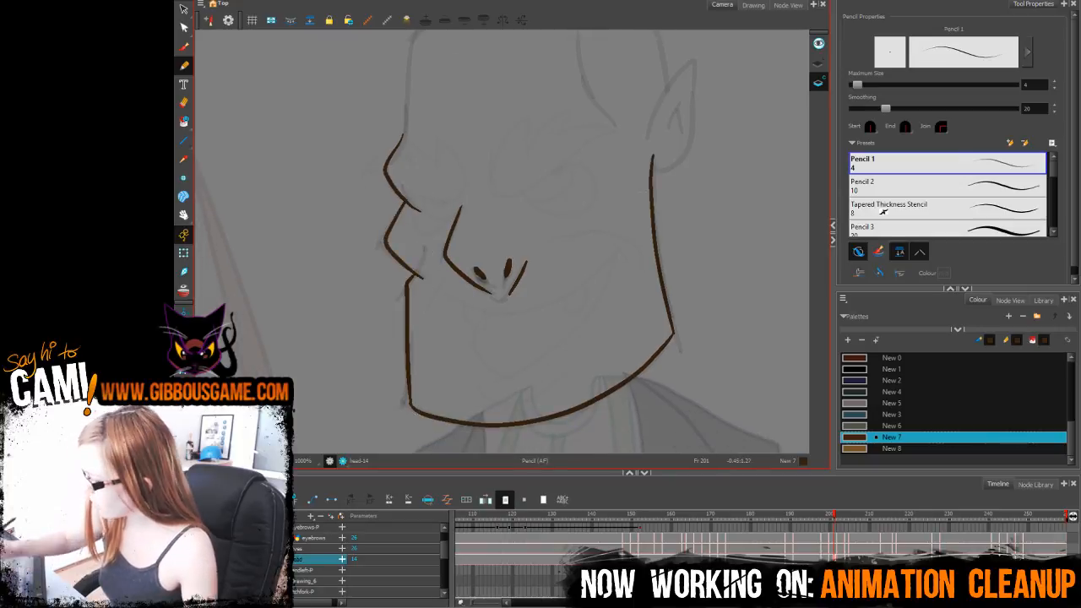
Step: Ink the pointed right ear with its inner lines on the frame 201 head
{"action": "left_click_drag", "start_coordinate": [694, 228], "coordinate": [662, 326]}
{"action": "left_click_drag", "start_coordinate": [625, 200], "coordinate": [657, 158]}
{"action": "key", "text": "ctrl+z"}
{"action": "mouse_move", "coordinate": [617, 227]}
{"action": "left_mouse_down"}
{"action": "mouse_move", "coordinate": [657, 160]}
{"action": "mouse_move", "coordinate": [653, 250]}
{"action": "mouse_move", "coordinate": [623, 265]}
{"action": "left_mouse_up"}
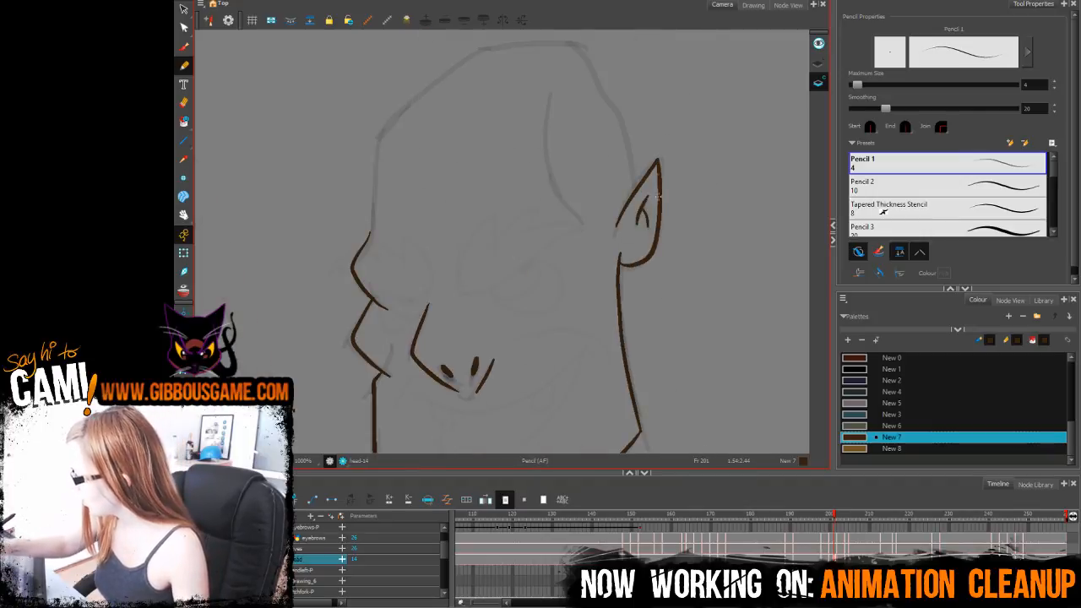
{"action": "left_click_drag", "start_coordinate": [628, 176], "coordinate": [670, 232]}
Step: Ink the right temple crease and the full skull outline from the ear to the left brow at frame 201
{"action": "left_click_drag", "start_coordinate": [594, 152], "coordinate": [627, 275]}
{"action": "mouse_move", "coordinate": [677, 244]}
{"action": "left_mouse_down"}
{"action": "mouse_move", "coordinate": [662, 175]}
{"action": "mouse_move", "coordinate": [623, 101]}
{"action": "mouse_move", "coordinate": [560, 98]}
{"action": "mouse_move", "coordinate": [520, 107]}
{"action": "mouse_move", "coordinate": [423, 193]}
{"action": "mouse_move", "coordinate": [413, 289]}
{"action": "left_mouse_up"}
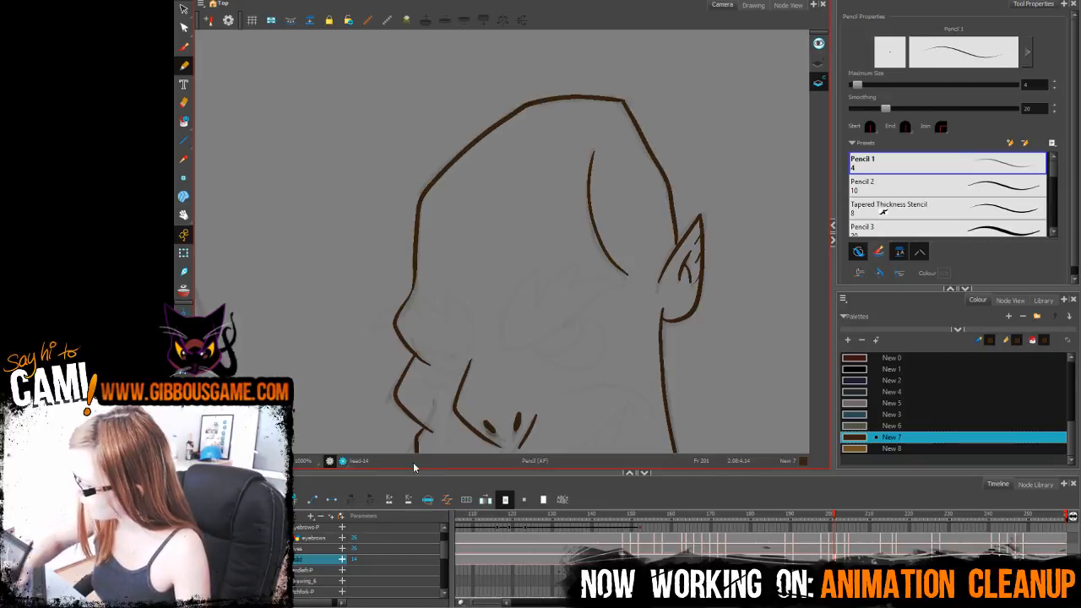
{"action": "mouse_move", "coordinate": [660, 301]}
{"action": "left_mouse_down"}
{"action": "mouse_move", "coordinate": [668, 191]}
{"action": "mouse_move", "coordinate": [633, 102]}
{"action": "left_mouse_up"}
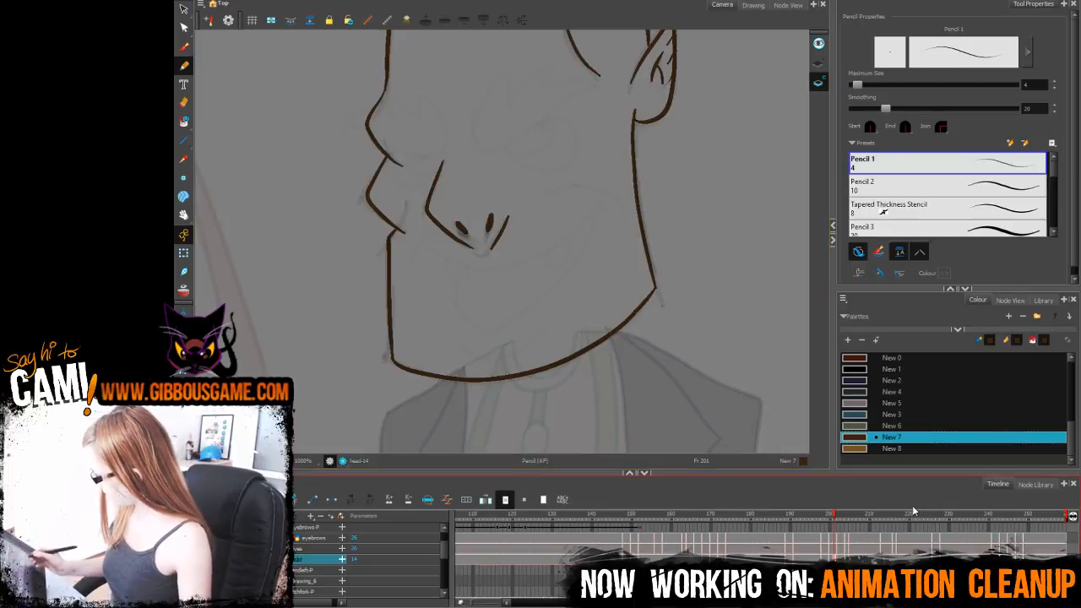
Step: Ink the nose lines, both nostrils and the short cheek crease of the frame 203 head
{"action": "left_click", "coordinate": [842, 520]}
{"action": "left_click_drag", "start_coordinate": [650, 343], "coordinate": [673, 451]}
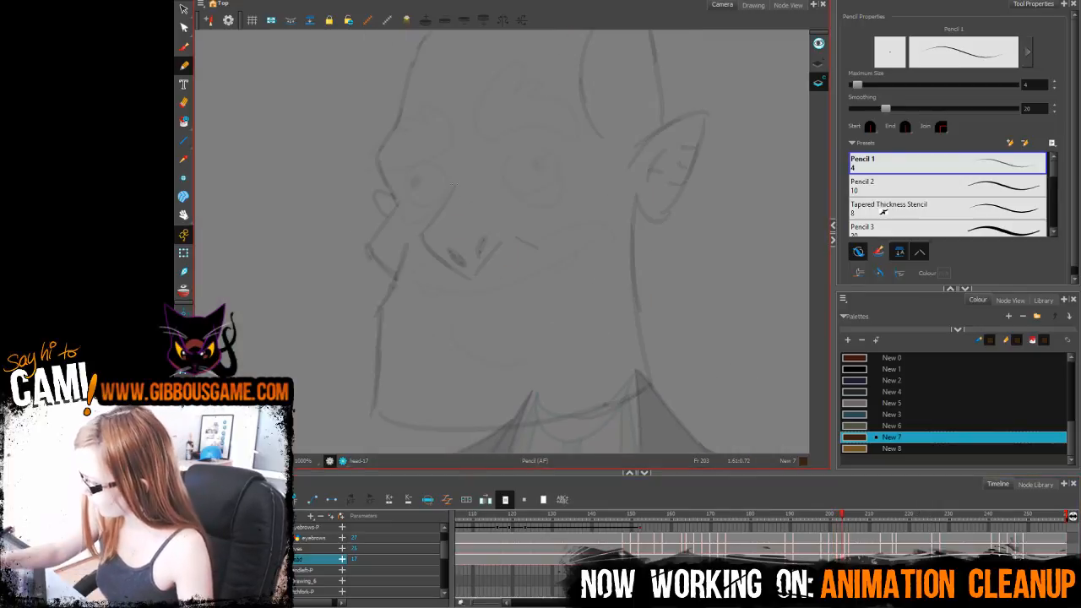
{"action": "mouse_move", "coordinate": [456, 187]}
{"action": "left_mouse_down"}
{"action": "mouse_move", "coordinate": [429, 226]}
{"action": "mouse_move", "coordinate": [463, 280]}
{"action": "left_mouse_up"}
{"action": "key", "text": "ctrl+z"}
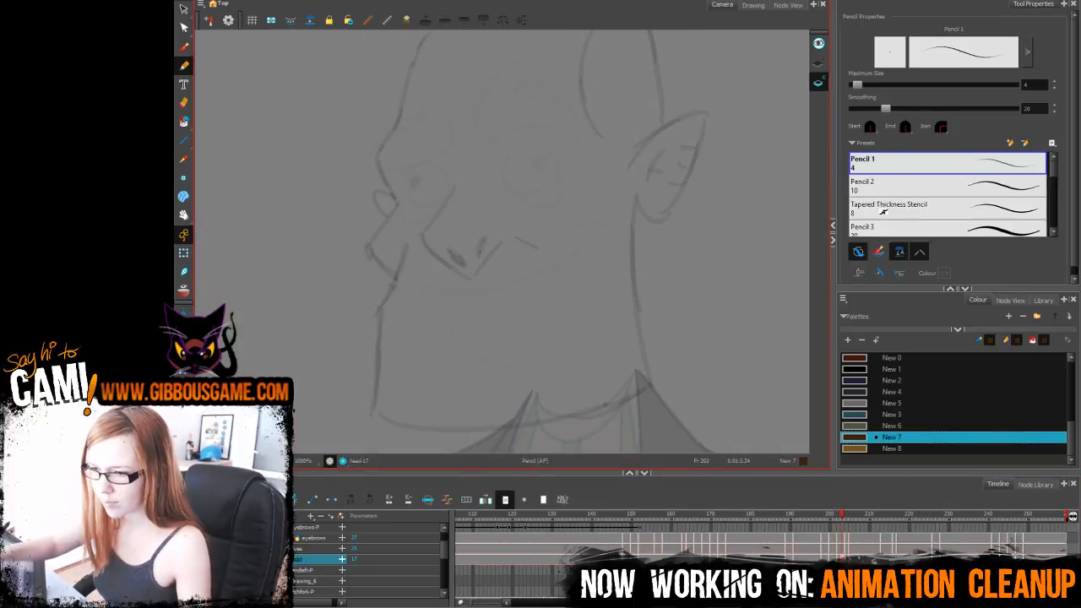
{"action": "mouse_move", "coordinate": [451, 190]}
{"action": "left_mouse_down"}
{"action": "mouse_move", "coordinate": [424, 229]}
{"action": "mouse_move", "coordinate": [451, 267]}
{"action": "left_mouse_up"}
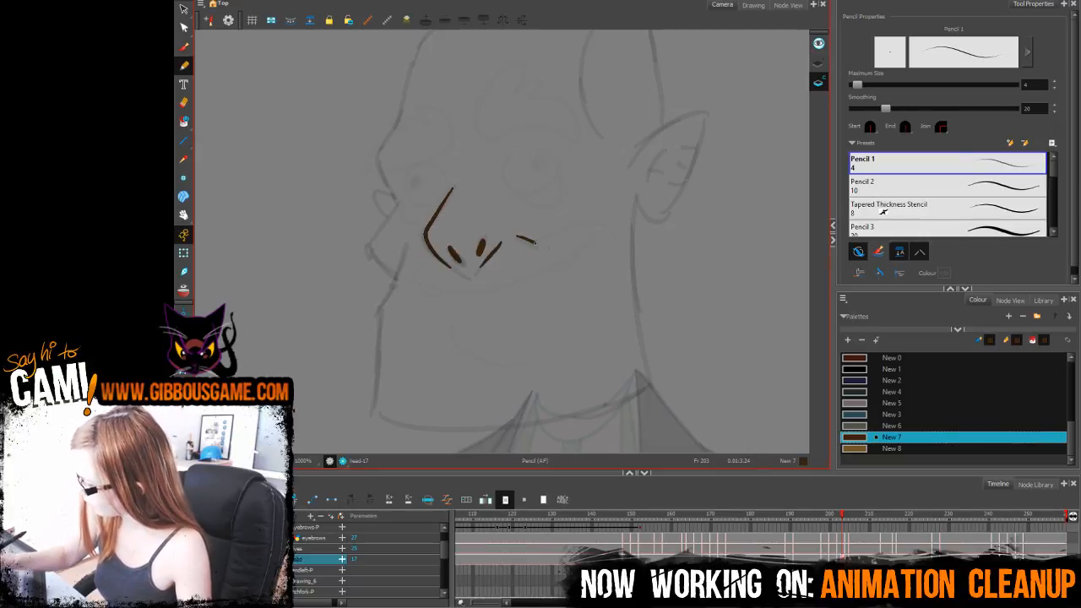
Step: Ink the left cheek line, the jaw outline and the right ear with its inner lines at frame 203
{"action": "mouse_move", "coordinate": [405, 244]}
{"action": "left_mouse_down"}
{"action": "mouse_move", "coordinate": [381, 301]}
{"action": "mouse_move", "coordinate": [373, 412]}
{"action": "mouse_move", "coordinate": [410, 427]}
{"action": "mouse_move", "coordinate": [506, 427]}
{"action": "mouse_move", "coordinate": [649, 385]}
{"action": "mouse_move", "coordinate": [636, 203]}
{"action": "mouse_move", "coordinate": [679, 199]}
{"action": "mouse_move", "coordinate": [704, 113]}
{"action": "mouse_move", "coordinate": [634, 156]}
{"action": "left_mouse_up"}
{"action": "scroll", "coordinate": [712, 212], "scroll_direction": "up", "scroll_amount": 3}
{"action": "left_click_drag", "start_coordinate": [651, 271], "coordinate": [638, 302]}
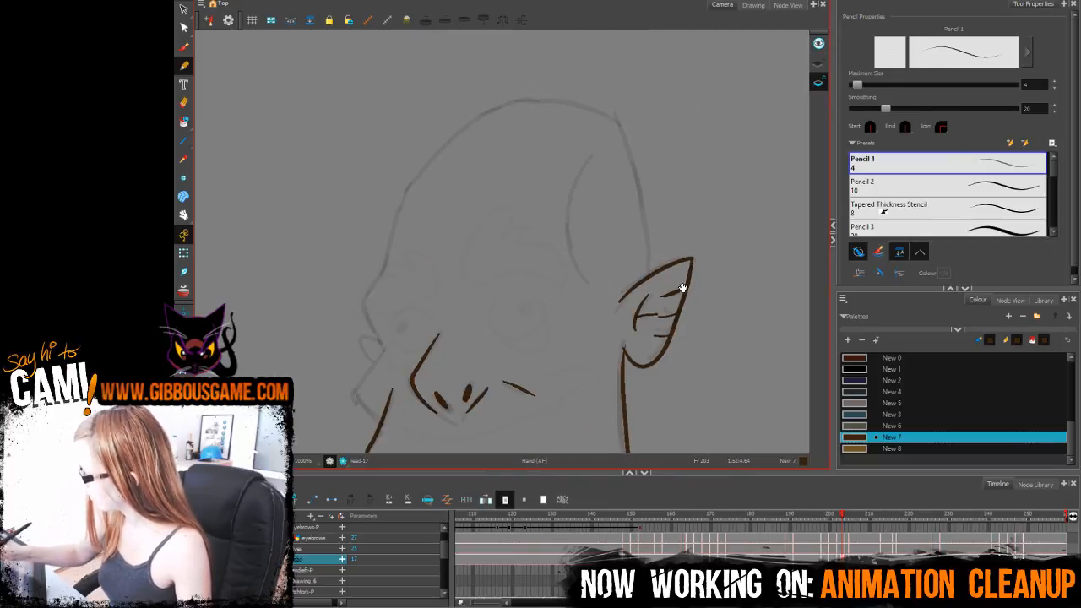
Step: Ink the right temple crease and the skull outline down to the left brow at frame 203
{"action": "scroll", "coordinate": [676, 283], "scroll_direction": "up", "scroll_amount": 1}
{"action": "left_click_drag", "start_coordinate": [589, 168], "coordinate": [590, 291]}
{"action": "key", "text": "ctrl+z"}
{"action": "left_click_drag", "start_coordinate": [591, 163], "coordinate": [583, 295]}
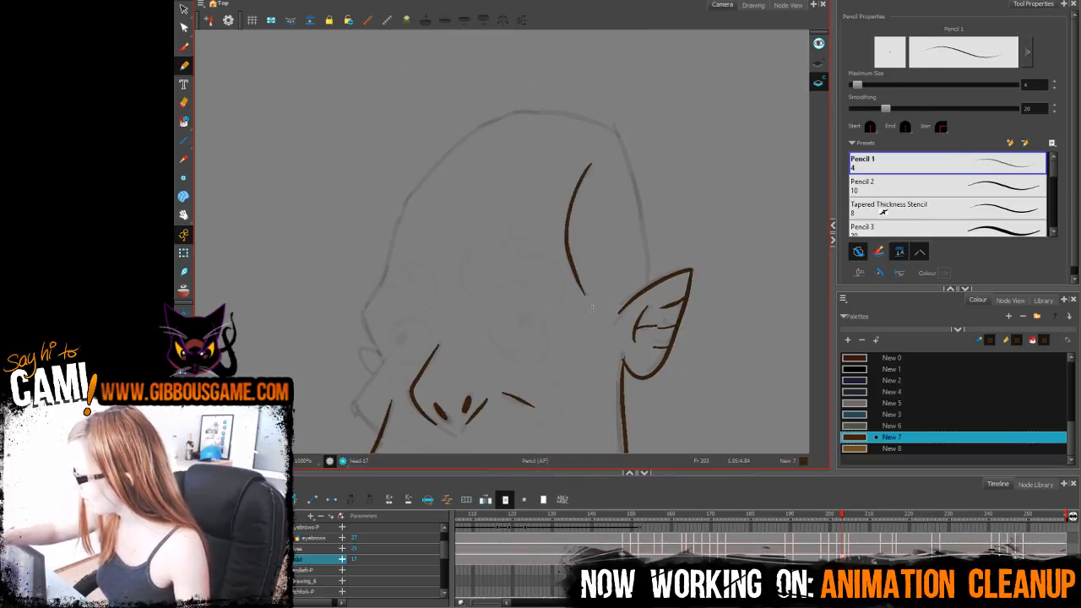
{"action": "mouse_move", "coordinate": [654, 284]}
{"action": "left_mouse_down"}
{"action": "mouse_move", "coordinate": [617, 133]}
{"action": "mouse_move", "coordinate": [517, 107]}
{"action": "mouse_move", "coordinate": [436, 159]}
{"action": "mouse_move", "coordinate": [408, 196]}
{"action": "mouse_move", "coordinate": [364, 315]}
{"action": "mouse_move", "coordinate": [382, 358]}
{"action": "left_mouse_up"}
Step: Ink the left cheek bump and the small part of the left ear behind it at frame 203
{"action": "left_click_drag", "start_coordinate": [447, 351], "coordinate": [497, 235]}
{"action": "mouse_move", "coordinate": [432, 242]}
{"action": "left_mouse_down"}
{"action": "mouse_move", "coordinate": [405, 280]}
{"action": "mouse_move", "coordinate": [428, 317]}
{"action": "left_mouse_up"}
{"action": "key", "text": "ctrl+z"}
{"action": "mouse_move", "coordinate": [433, 243]}
{"action": "left_mouse_down"}
{"action": "mouse_move", "coordinate": [404, 289]}
{"action": "mouse_move", "coordinate": [429, 317]}
{"action": "left_mouse_up"}
{"action": "left_click_drag", "start_coordinate": [423, 233], "coordinate": [422, 259]}
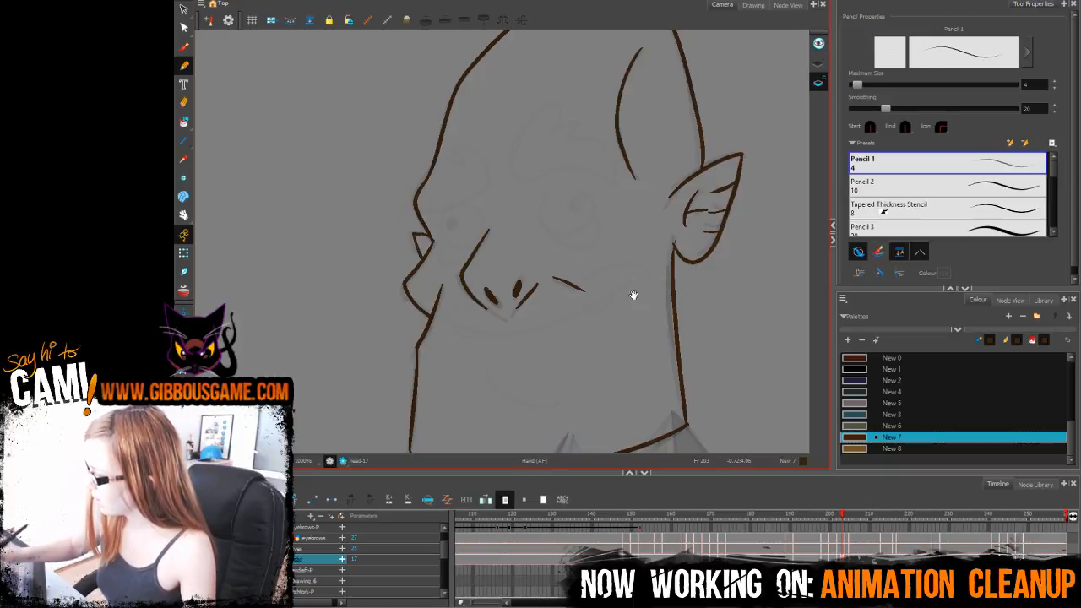
{"action": "mouse_move", "coordinate": [654, 328]}
{"action": "left_mouse_down"}
{"action": "mouse_move", "coordinate": [665, 188]}
{"action": "mouse_move", "coordinate": [647, 313]}
{"action": "left_mouse_up"}
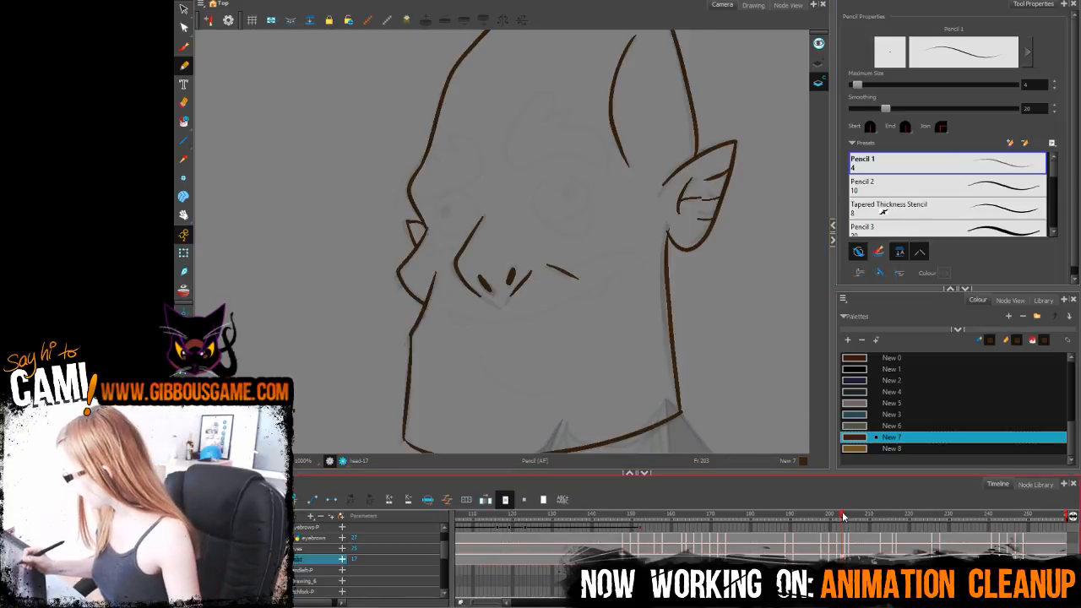
Step: Ink the nose outline and the left nostril of the head at frame 204
{"action": "left_click", "coordinate": [844, 516]}
{"action": "left_click_drag", "start_coordinate": [469, 205], "coordinate": [503, 250]}
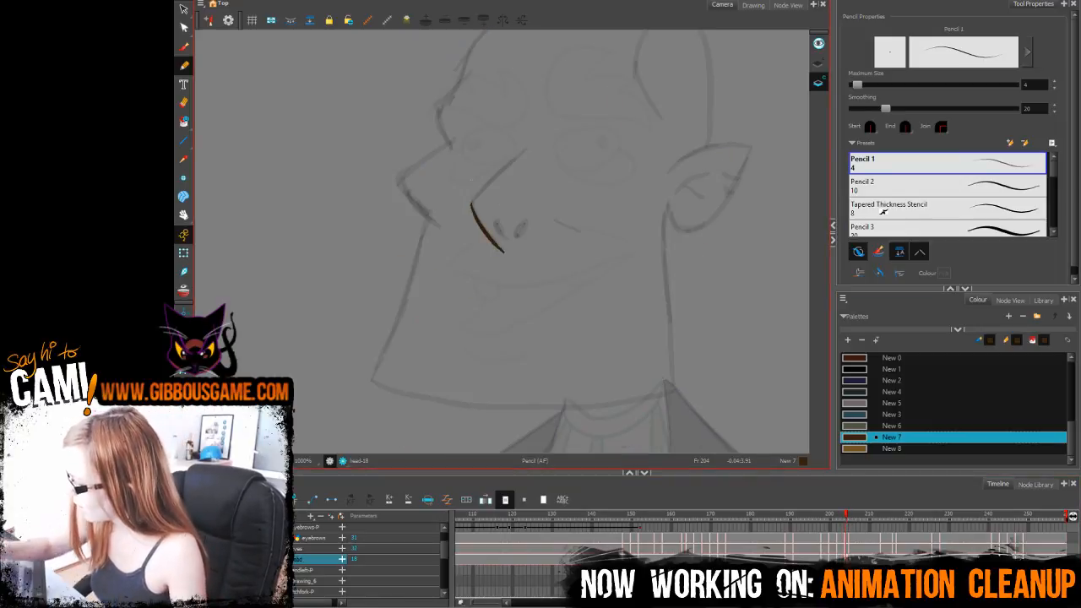
{"action": "key", "text": "ctrl+z"}
{"action": "mouse_move", "coordinate": [472, 203]}
{"action": "left_mouse_down"}
{"action": "mouse_move", "coordinate": [495, 242]}
{"action": "mouse_move", "coordinate": [473, 205]}
{"action": "left_mouse_up"}
{"action": "key", "text": "ctrl+z"}
{"action": "mouse_move", "coordinate": [473, 205]}
{"action": "left_mouse_down"}
{"action": "mouse_move", "coordinate": [518, 150]}
{"action": "mouse_move", "coordinate": [498, 239]}
{"action": "left_mouse_up"}
{"action": "key", "text": "ctrl+z"}
{"action": "key", "text": "ctrl+z"}
{"action": "key", "text": "ctrl+z"}
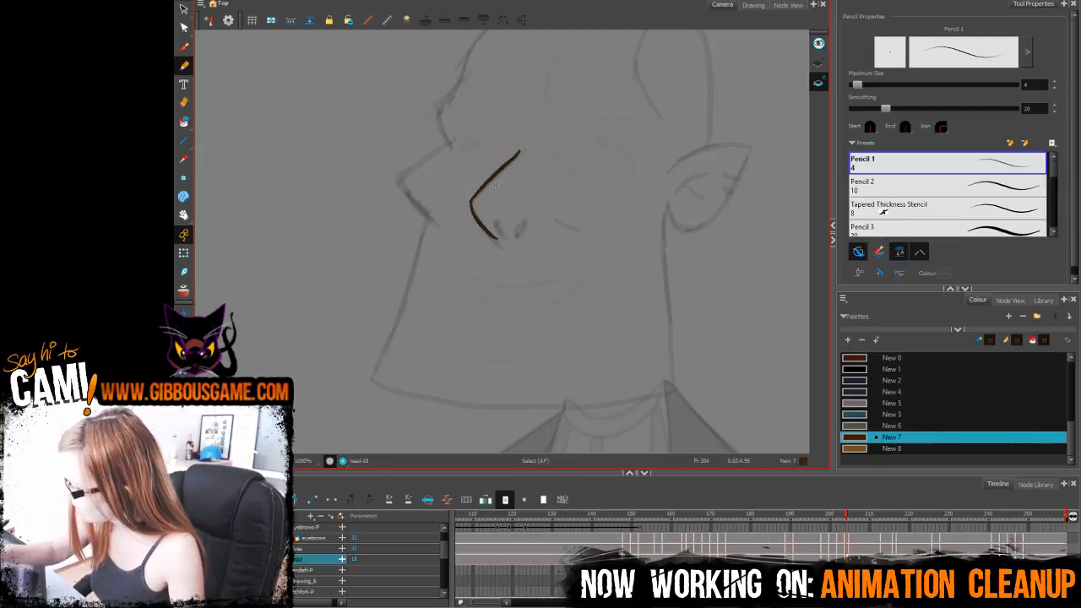
{"action": "key", "text": "ctrl+z"}
{"action": "left_click_drag", "start_coordinate": [470, 202], "coordinate": [494, 245]}
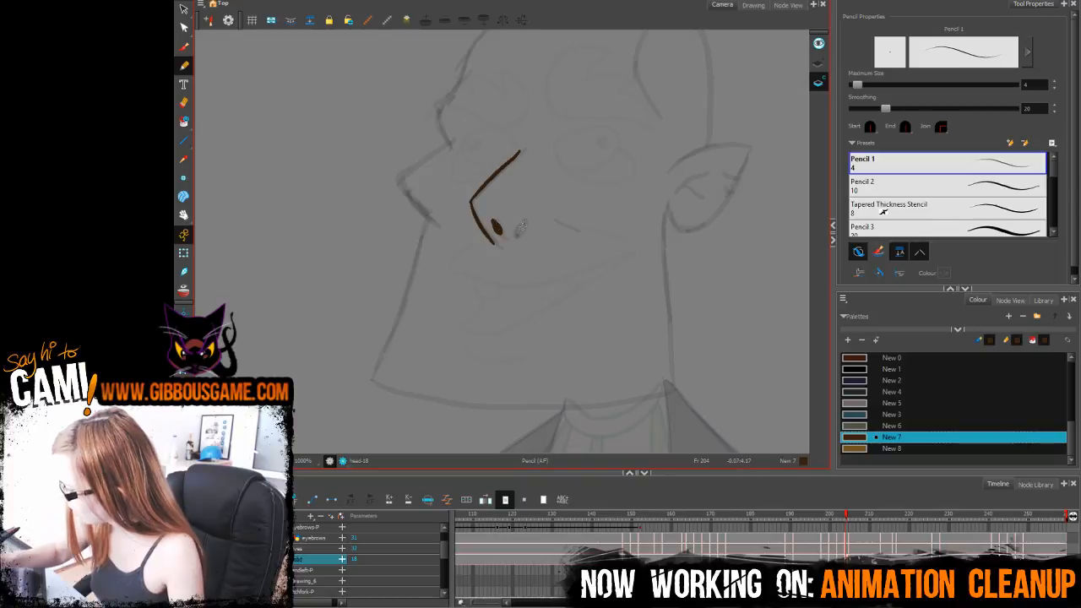
Step: Ink the right nostril, the left brow and cheek bumps, and the left jaw line at frame 204
{"action": "mouse_move", "coordinate": [460, 101]}
{"action": "left_mouse_down"}
{"action": "mouse_move", "coordinate": [471, 211]}
{"action": "mouse_move", "coordinate": [472, 198]}
{"action": "left_mouse_up"}
{"action": "mouse_move", "coordinate": [471, 250]}
{"action": "left_mouse_down"}
{"action": "mouse_move", "coordinate": [495, 166]}
{"action": "mouse_move", "coordinate": [439, 221]}
{"action": "mouse_move", "coordinate": [460, 246]}
{"action": "left_mouse_up"}
{"action": "key", "text": "ctrl+z"}
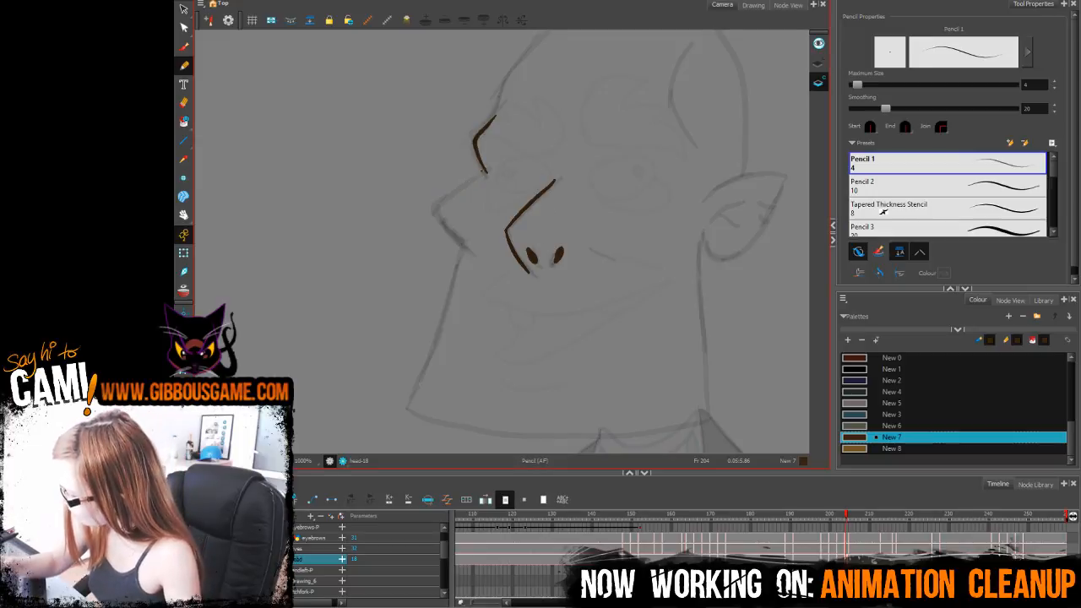
{"action": "mouse_move", "coordinate": [485, 169]}
{"action": "left_mouse_down"}
{"action": "mouse_move", "coordinate": [446, 221]}
{"action": "mouse_move", "coordinate": [465, 248]}
{"action": "mouse_move", "coordinate": [527, 204]}
{"action": "left_mouse_up"}
{"action": "key", "text": "ctrl+z"}
{"action": "mouse_move", "coordinate": [487, 132]}
{"action": "left_mouse_down"}
{"action": "mouse_move", "coordinate": [439, 170]}
{"action": "mouse_move", "coordinate": [464, 208]}
{"action": "mouse_move", "coordinate": [419, 377]}
{"action": "mouse_move", "coordinate": [411, 371]}
{"action": "mouse_move", "coordinate": [524, 397]}
{"action": "mouse_move", "coordinate": [684, 389]}
{"action": "left_mouse_up"}
{"action": "key", "text": "ctrl+z"}
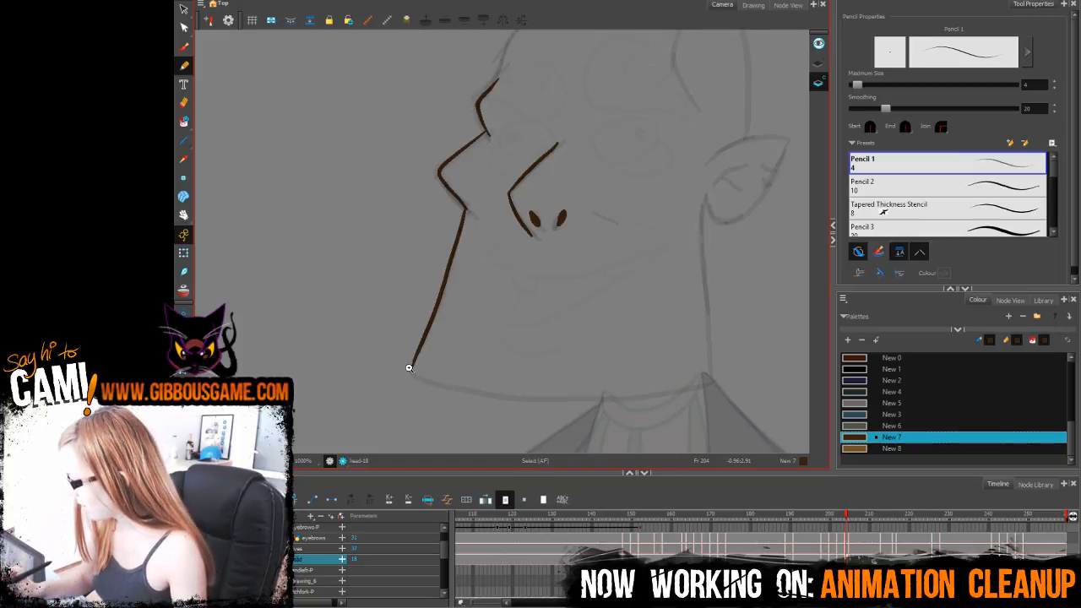
Step: Ink the bottom jaw line at frame 204 and check its curve with the Contour Editor
{"action": "mouse_move", "coordinate": [412, 371]}
{"action": "left_mouse_down"}
{"action": "mouse_move", "coordinate": [495, 396]}
{"action": "mouse_move", "coordinate": [705, 394]}
{"action": "left_mouse_up"}
{"action": "key", "text": "ctrl+z"}
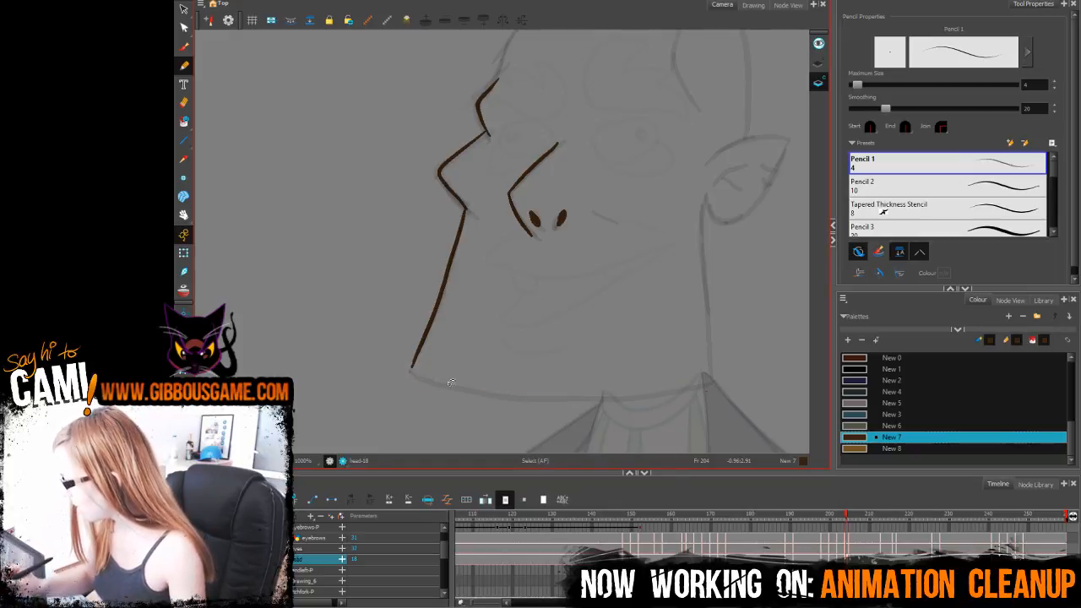
{"action": "mouse_move", "coordinate": [411, 365]}
{"action": "left_mouse_down"}
{"action": "mouse_move", "coordinate": [456, 389]}
{"action": "mouse_move", "coordinate": [541, 400]}
{"action": "mouse_move", "coordinate": [711, 382]}
{"action": "left_mouse_up"}
{"action": "key", "text": "alt+q"}
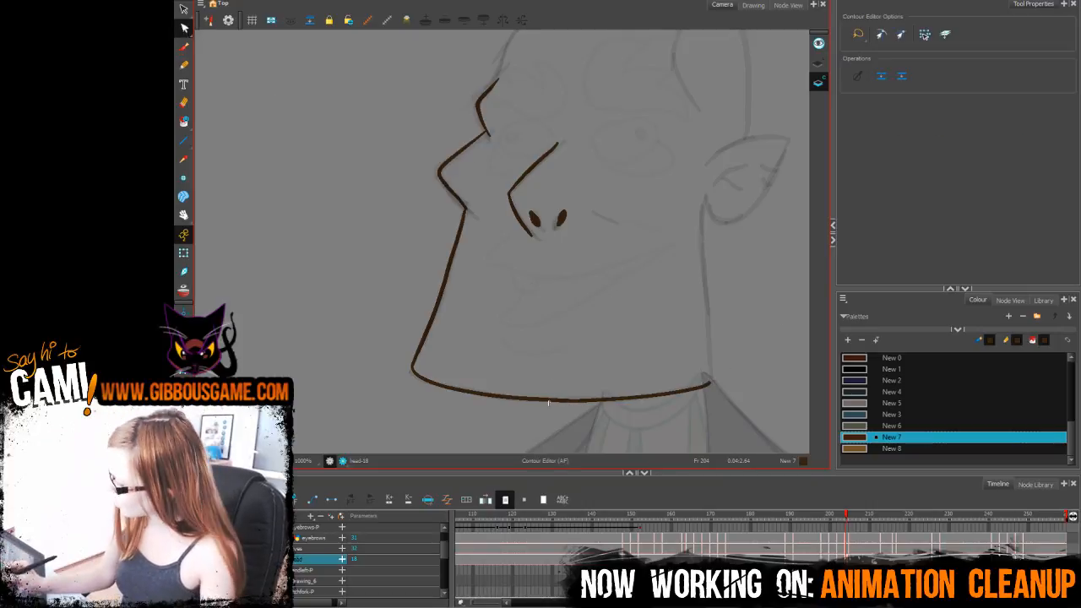
{"action": "left_click", "coordinate": [545, 402]}
{"action": "key", "text": "alt+/"}
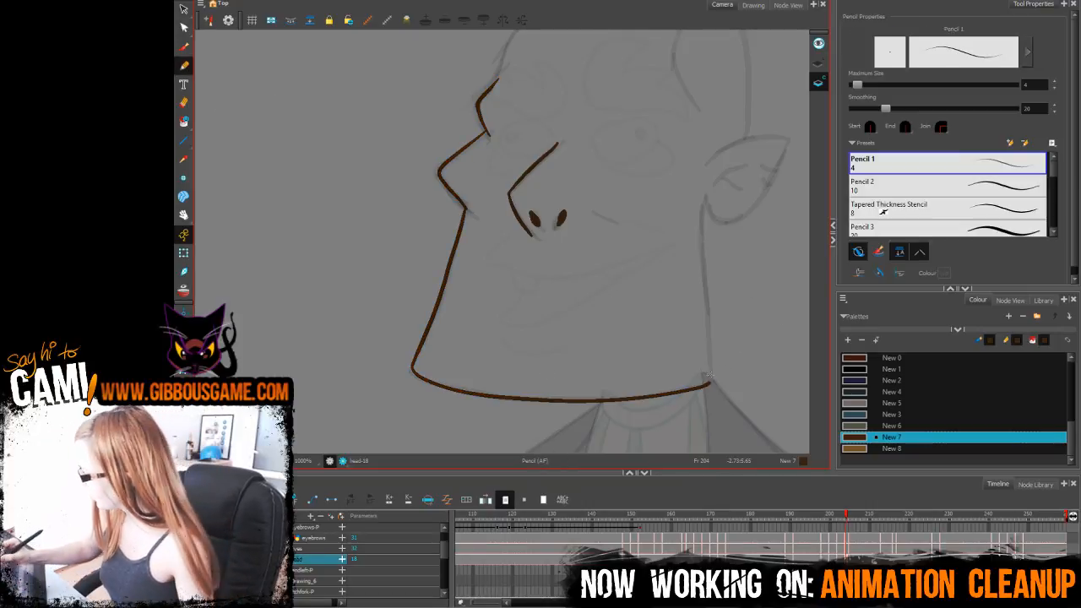
Step: Ink the right jaw line, the right ear with its inner lines, and the back of the skull at frame 204
{"action": "left_click_drag", "start_coordinate": [712, 365], "coordinate": [702, 199]}
{"action": "left_click_drag", "start_coordinate": [658, 289], "coordinate": [486, 391]}
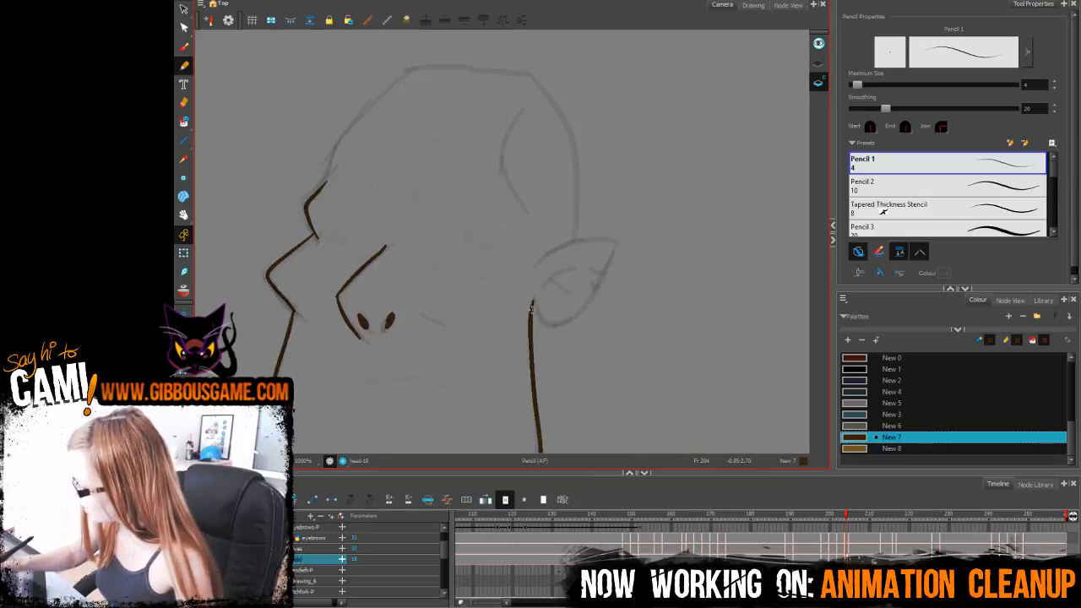
{"action": "mouse_move", "coordinate": [533, 302]}
{"action": "left_mouse_down"}
{"action": "mouse_move", "coordinate": [550, 326]}
{"action": "mouse_move", "coordinate": [582, 302]}
{"action": "mouse_move", "coordinate": [614, 241]}
{"action": "left_mouse_up"}
{"action": "mouse_move", "coordinate": [537, 265]}
{"action": "left_mouse_down"}
{"action": "mouse_move", "coordinate": [589, 240]}
{"action": "mouse_move", "coordinate": [665, 271]}
{"action": "left_mouse_up"}
{"action": "mouse_move", "coordinate": [631, 316]}
{"action": "left_mouse_down"}
{"action": "mouse_move", "coordinate": [661, 295]}
{"action": "mouse_move", "coordinate": [692, 294]}
{"action": "mouse_move", "coordinate": [678, 281]}
{"action": "mouse_move", "coordinate": [716, 291]}
{"action": "mouse_move", "coordinate": [720, 187]}
{"action": "mouse_move", "coordinate": [677, 120]}
{"action": "left_mouse_up"}
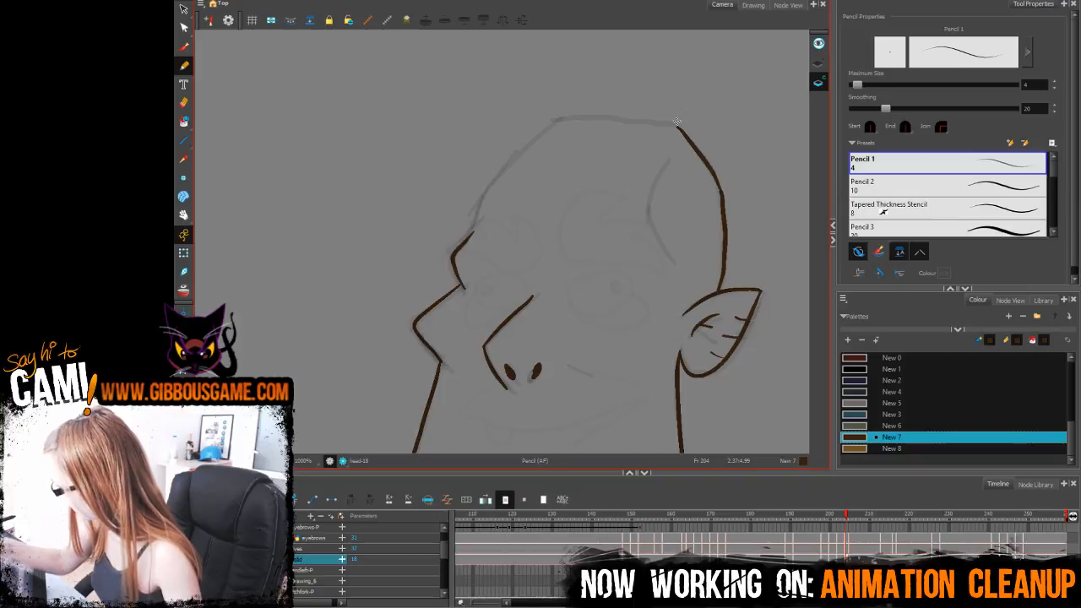
Step: Ink the top of the skull down to the left brow, the temple crease and the short creases beside the nose at frame 204
{"action": "mouse_move", "coordinate": [476, 218]}
{"action": "left_mouse_down"}
{"action": "mouse_move", "coordinate": [556, 119]}
{"action": "mouse_move", "coordinate": [675, 125]}
{"action": "left_mouse_up"}
{"action": "left_click_drag", "start_coordinate": [683, 287], "coordinate": [642, 209]}
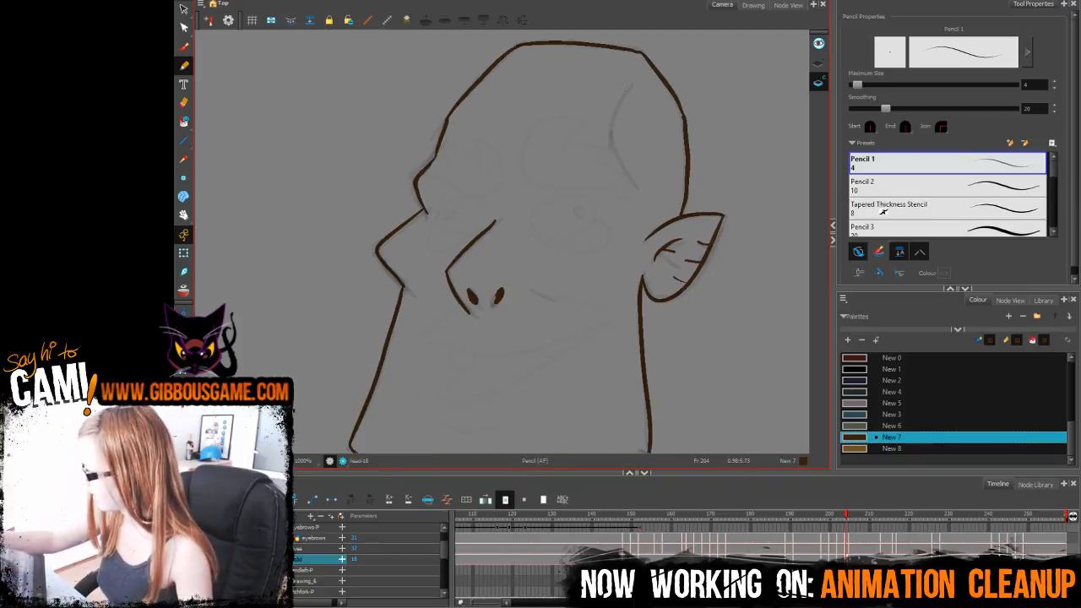
{"action": "left_click_drag", "start_coordinate": [651, 333], "coordinate": [658, 199]}
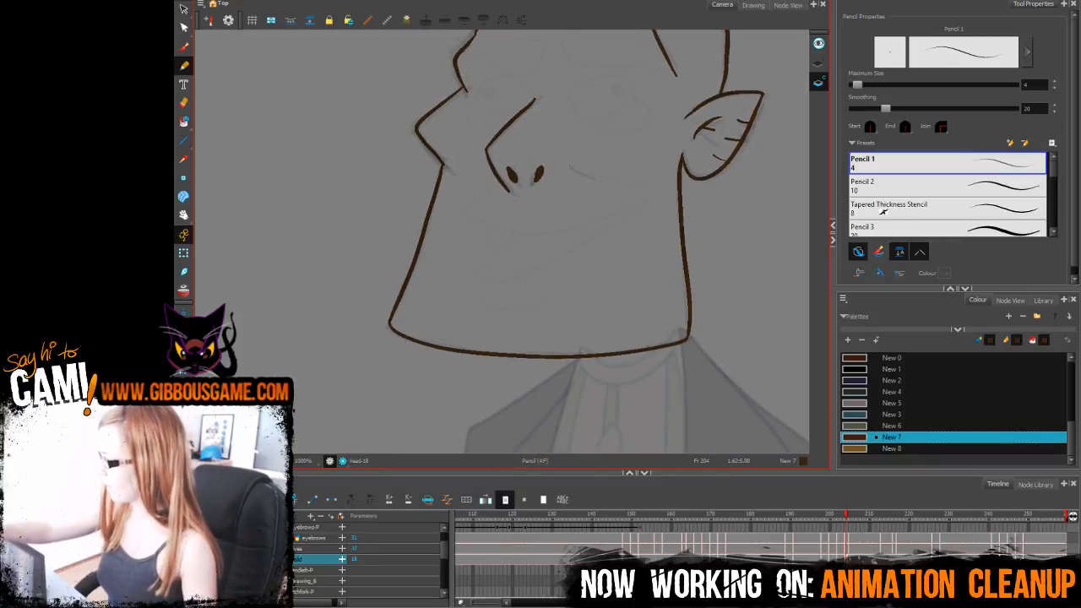
{"action": "left_click_drag", "start_coordinate": [570, 167], "coordinate": [608, 183]}
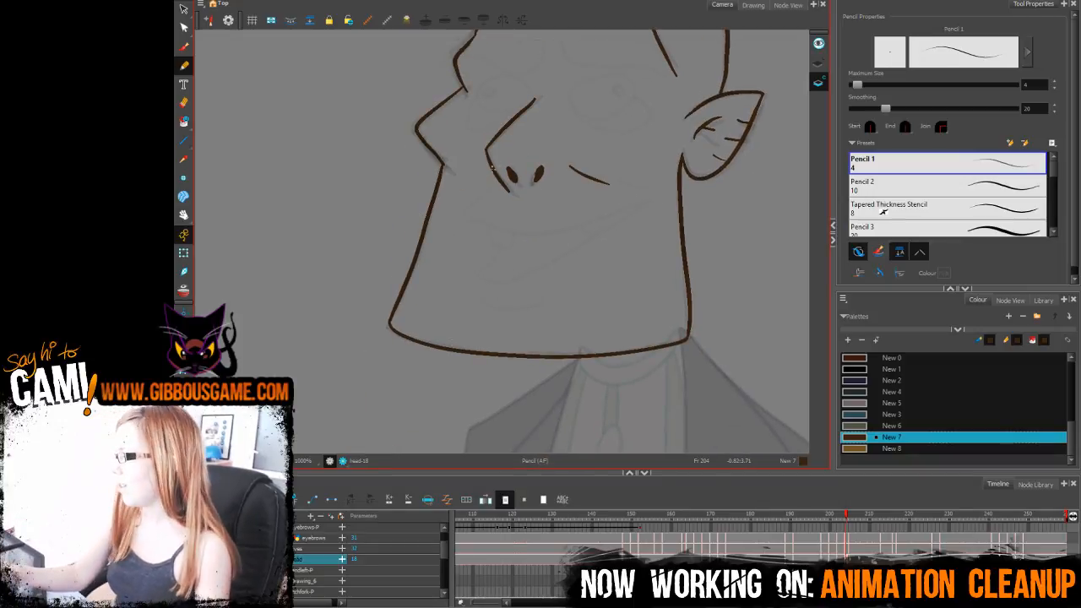
{"action": "left_click_drag", "start_coordinate": [715, 315], "coordinate": [664, 297]}
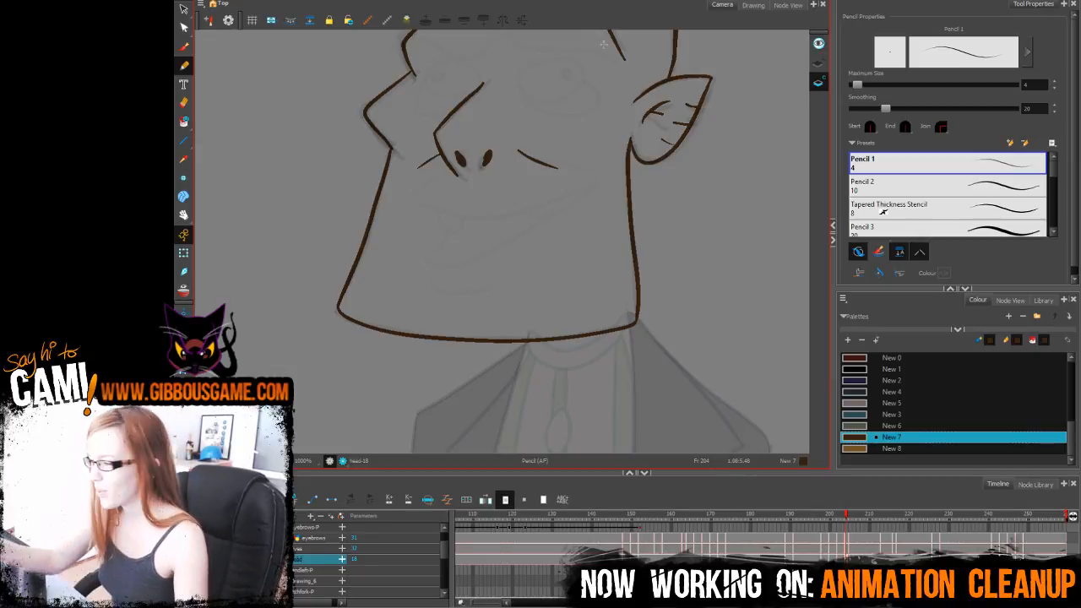
Step: Ink the nose outline and both nostrils of the head at frame 205
{"action": "left_click", "coordinate": [851, 514]}
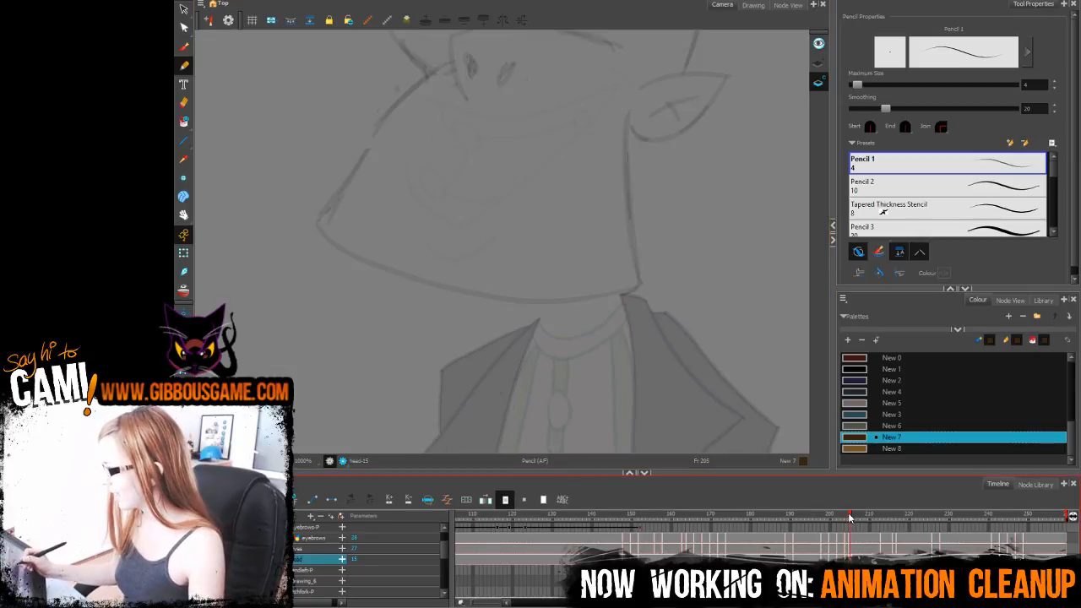
{"action": "key", "text": "space"}
{"action": "left_click_drag", "start_coordinate": [715, 316], "coordinate": [713, 492]}
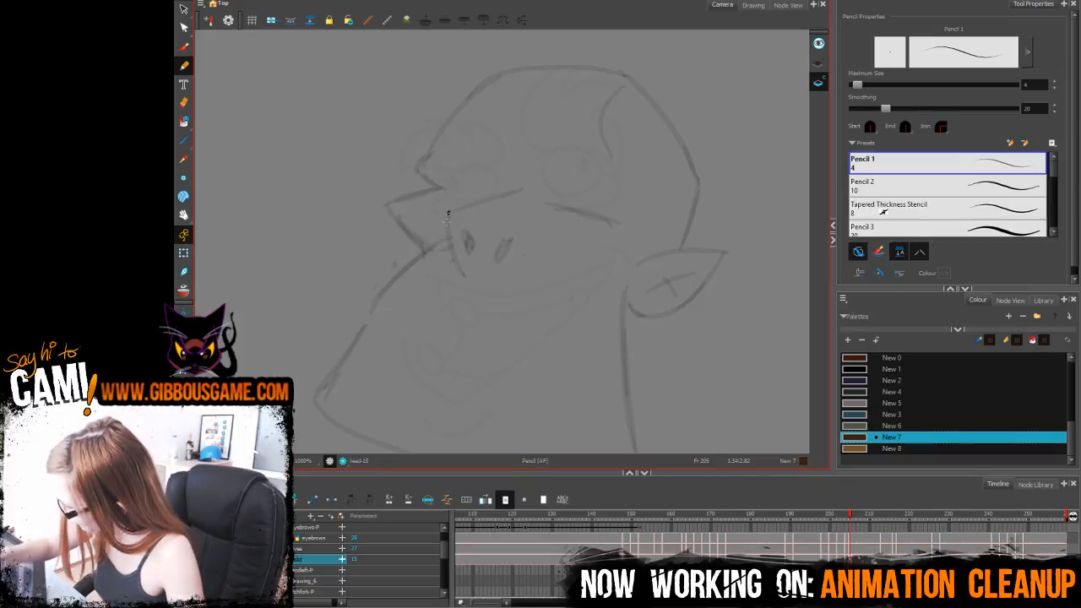
{"action": "mouse_move", "coordinate": [448, 215]}
{"action": "left_mouse_down"}
{"action": "mouse_move", "coordinate": [463, 272]}
{"action": "mouse_move", "coordinate": [520, 186]}
{"action": "left_mouse_up"}
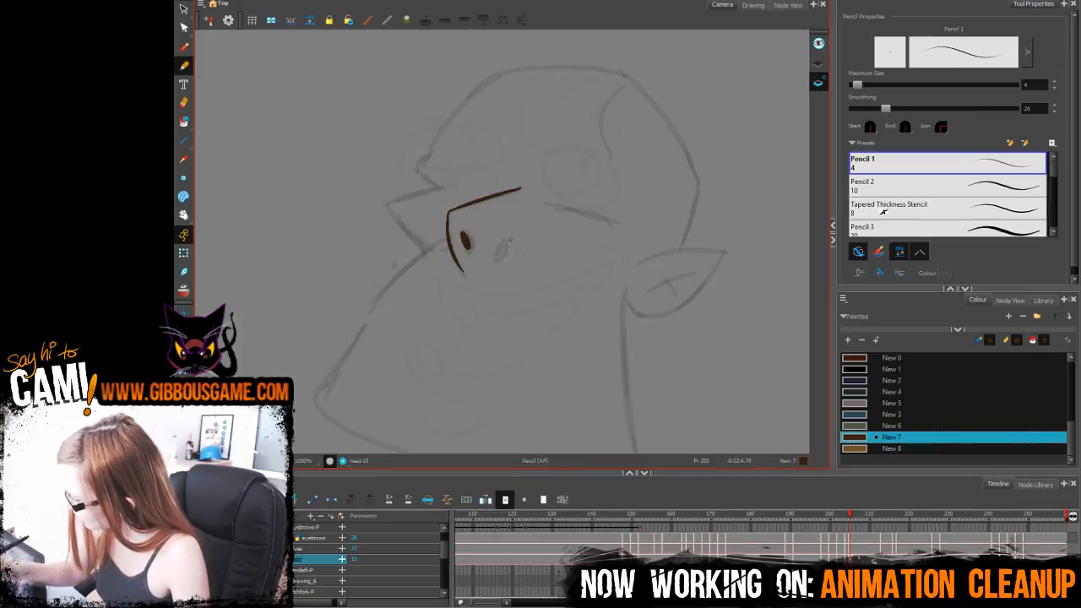
{"action": "left_click_drag", "start_coordinate": [505, 243], "coordinate": [503, 254]}
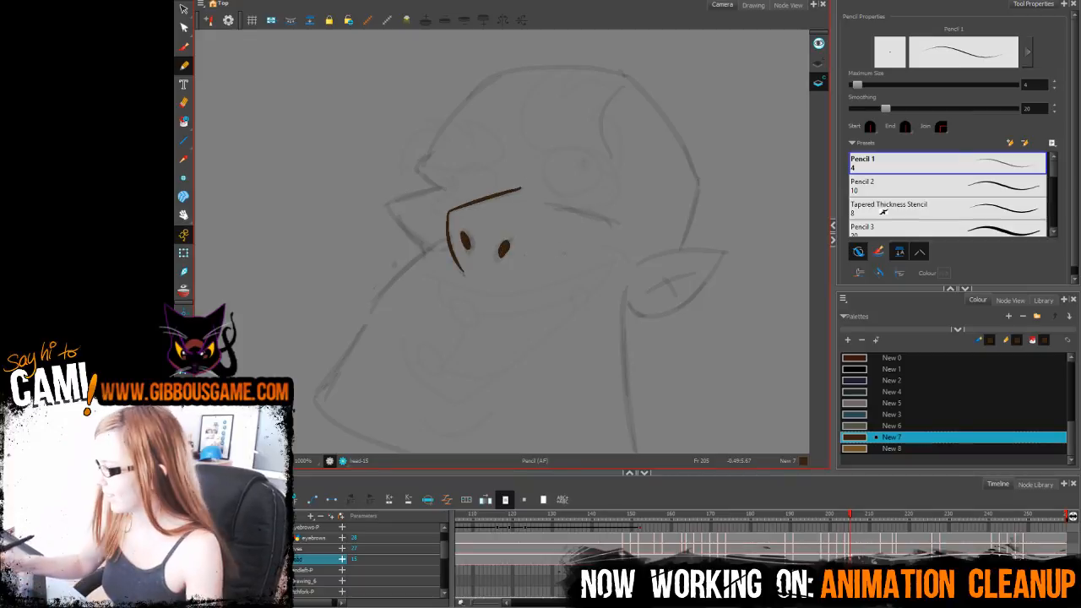
{"action": "left_click_drag", "start_coordinate": [481, 309], "coordinate": [502, 254]}
Step: Ink the left, bottom and right jaw lines at frame 205, redrawing strokes until they follow the sketch
{"action": "mouse_move", "coordinate": [458, 189]}
{"action": "left_mouse_down"}
{"action": "mouse_move", "coordinate": [427, 205]}
{"action": "mouse_move", "coordinate": [336, 338]}
{"action": "left_mouse_up"}
{"action": "key", "text": "space"}
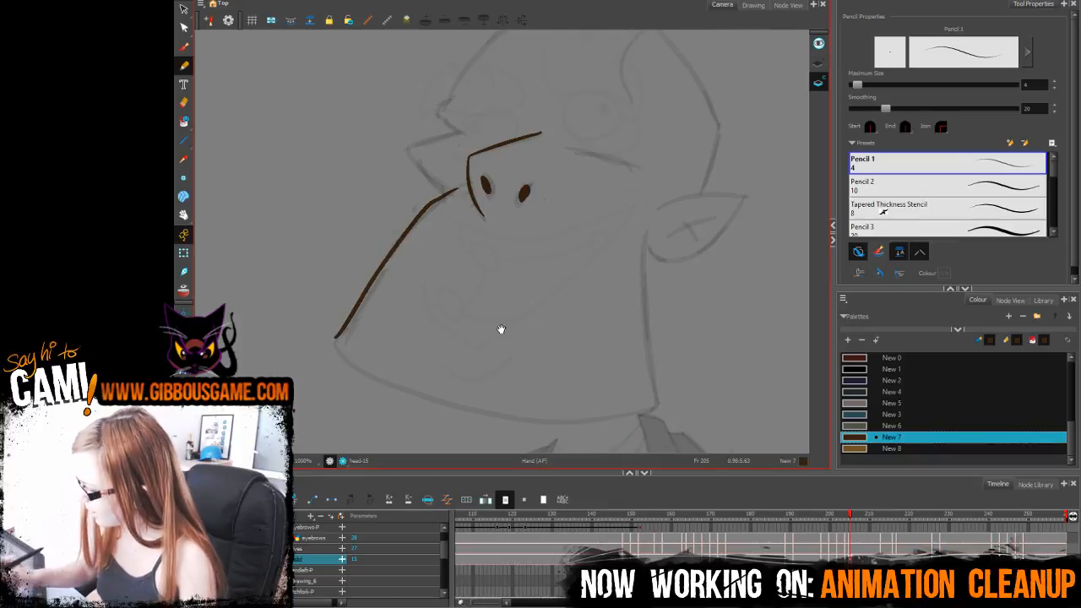
{"action": "left_click_drag", "start_coordinate": [501, 328], "coordinate": [518, 285]}
{"action": "mouse_move", "coordinate": [363, 312]}
{"action": "left_mouse_down"}
{"action": "mouse_move", "coordinate": [435, 353]}
{"action": "mouse_move", "coordinate": [656, 372]}
{"action": "left_mouse_up"}
{"action": "key", "text": "ctrl+z"}
{"action": "mouse_move", "coordinate": [358, 309]}
{"action": "left_mouse_down"}
{"action": "mouse_move", "coordinate": [465, 367]}
{"action": "mouse_move", "coordinate": [515, 378]}
{"action": "left_mouse_up"}
{"action": "key", "text": "ctrl+z"}
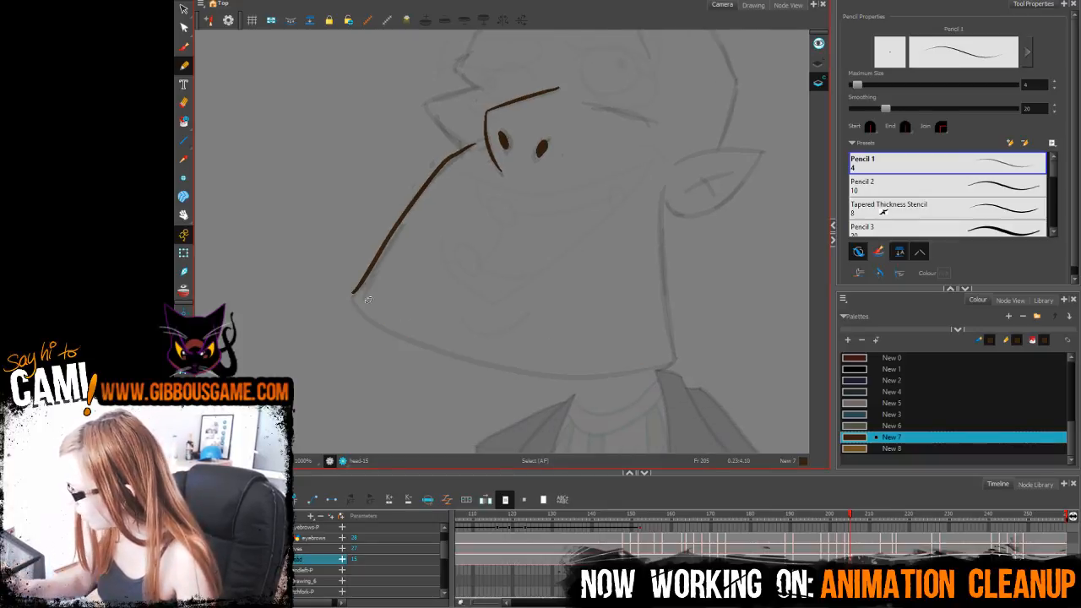
{"action": "key", "text": "ctrl+z"}
{"action": "mouse_move", "coordinate": [474, 144]}
{"action": "left_mouse_down"}
{"action": "mouse_move", "coordinate": [442, 163]}
{"action": "mouse_move", "coordinate": [361, 286]}
{"action": "mouse_move", "coordinate": [411, 342]}
{"action": "left_mouse_up"}
{"action": "key", "text": "ctrl+z"}
{"action": "mouse_move", "coordinate": [362, 288]}
{"action": "left_mouse_down"}
{"action": "mouse_move", "coordinate": [355, 296]}
{"action": "mouse_move", "coordinate": [403, 342]}
{"action": "mouse_move", "coordinate": [521, 373]}
{"action": "mouse_move", "coordinate": [678, 359]}
{"action": "left_mouse_up"}
{"action": "key", "text": "ctrl+z"}
{"action": "mouse_move", "coordinate": [353, 296]}
{"action": "left_mouse_down"}
{"action": "mouse_move", "coordinate": [436, 351]}
{"action": "mouse_move", "coordinate": [652, 372]}
{"action": "mouse_move", "coordinate": [678, 363]}
{"action": "mouse_move", "coordinate": [666, 184]}
{"action": "mouse_move", "coordinate": [553, 274]}
{"action": "mouse_move", "coordinate": [573, 304]}
{"action": "mouse_move", "coordinate": [643, 245]}
{"action": "left_mouse_up"}
{"action": "key", "text": "ctrl+z"}
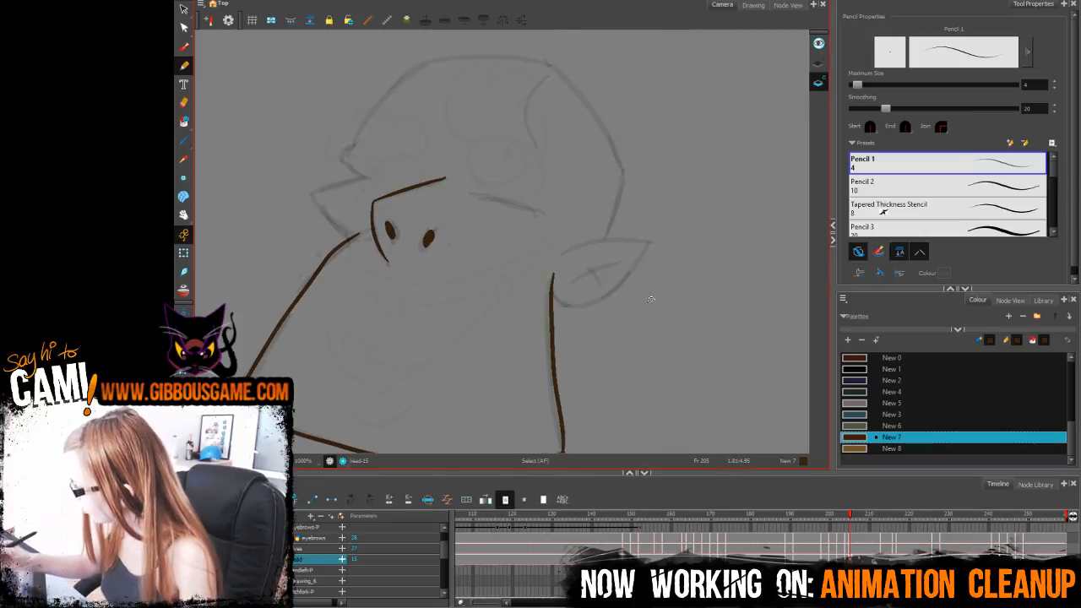
Step: Ink the right ear with its inner lines at frame 205
{"action": "key", "text": "ctrl+z"}
{"action": "left_click_drag", "start_coordinate": [647, 338], "coordinate": [640, 265]}
{"action": "mouse_move", "coordinate": [558, 378]}
{"action": "left_mouse_down"}
{"action": "mouse_move", "coordinate": [545, 207]}
{"action": "mouse_move", "coordinate": [621, 205]}
{"action": "mouse_move", "coordinate": [640, 167]}
{"action": "mouse_move", "coordinate": [651, 264]}
{"action": "mouse_move", "coordinate": [610, 283]}
{"action": "mouse_move", "coordinate": [657, 285]}
{"action": "mouse_move", "coordinate": [631, 304]}
{"action": "mouse_move", "coordinate": [686, 371]}
{"action": "left_mouse_up"}
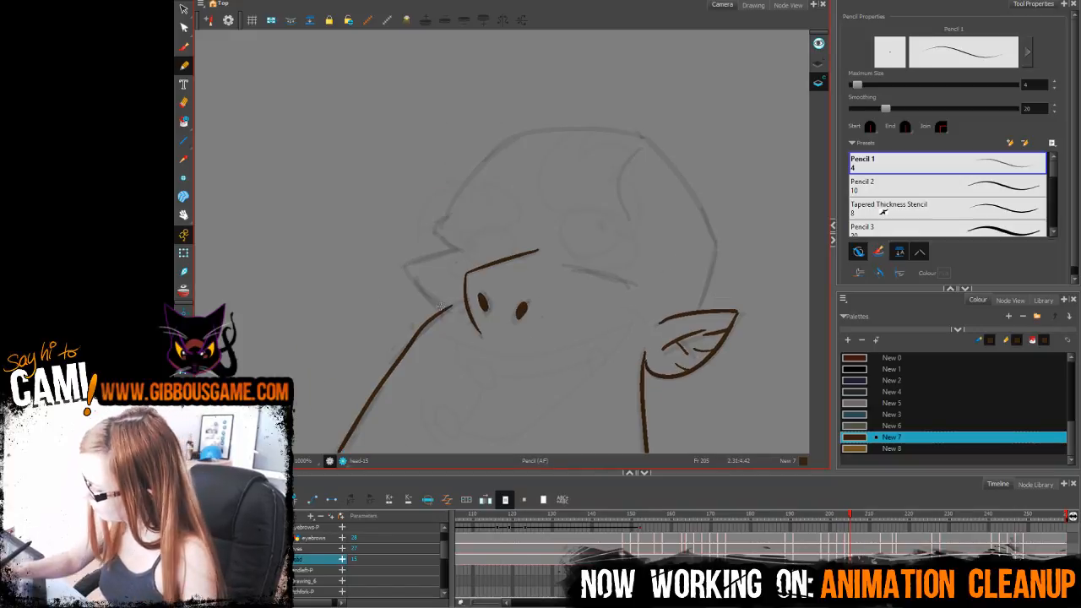
Step: Ink the left cheek and brow bumps above the jaw line at frame 205
{"action": "mouse_move", "coordinate": [440, 306]}
{"action": "left_mouse_down"}
{"action": "mouse_move", "coordinate": [449, 217]}
{"action": "mouse_move", "coordinate": [406, 269]}
{"action": "mouse_move", "coordinate": [448, 311]}
{"action": "left_mouse_up"}
{"action": "key", "text": "ctrl+z"}
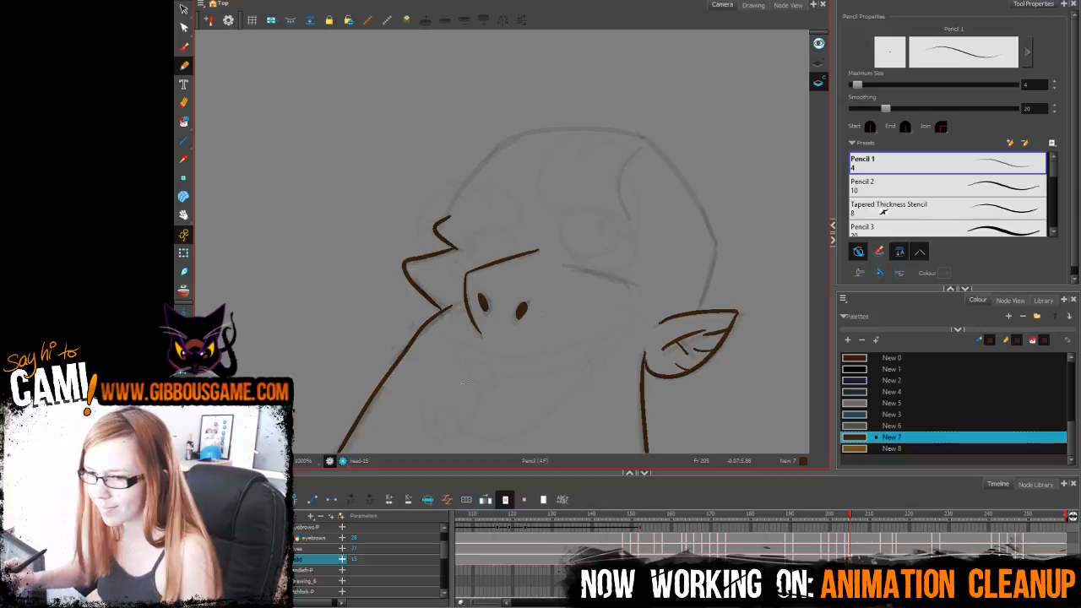
{"action": "left_click_drag", "start_coordinate": [708, 275], "coordinate": [654, 243]}
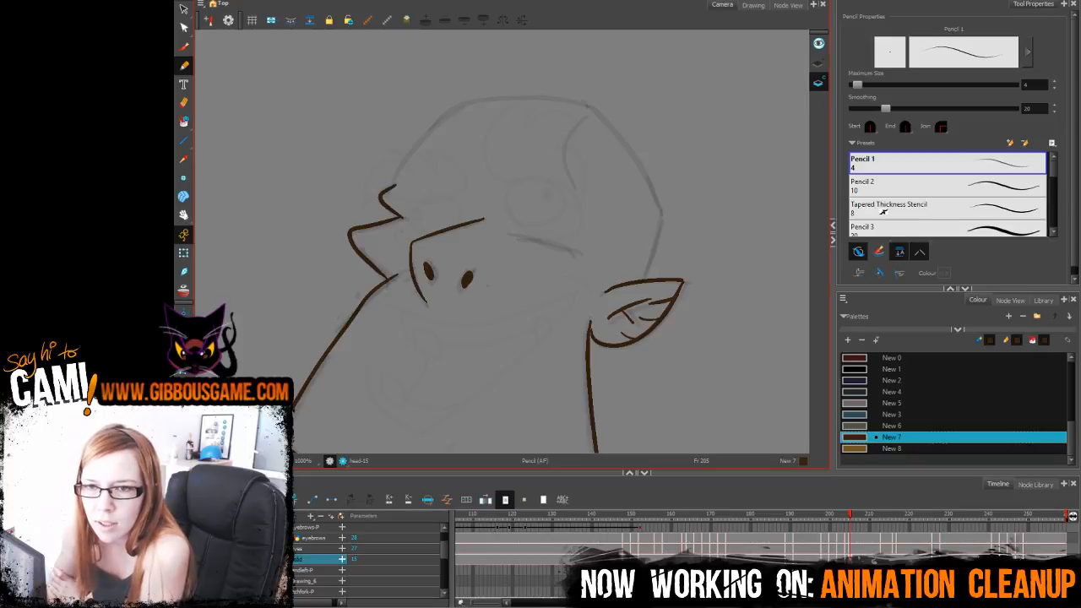
{"action": "left_click_drag", "start_coordinate": [174, 3], "coordinate": [540, 9]}
{"action": "double_click", "coordinate": [540, 9]}
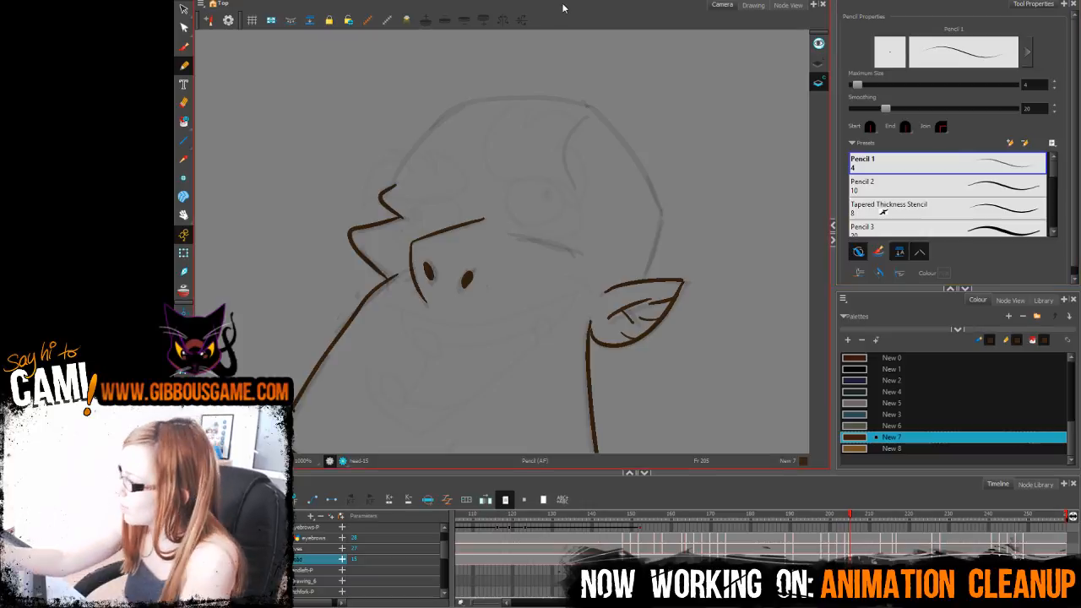
Step: Ink the skull outline from the right ear over to the left brow, plus the temple and cheek creases, at frame 205
{"action": "left_click_drag", "start_coordinate": [663, 297], "coordinate": [678, 366]}
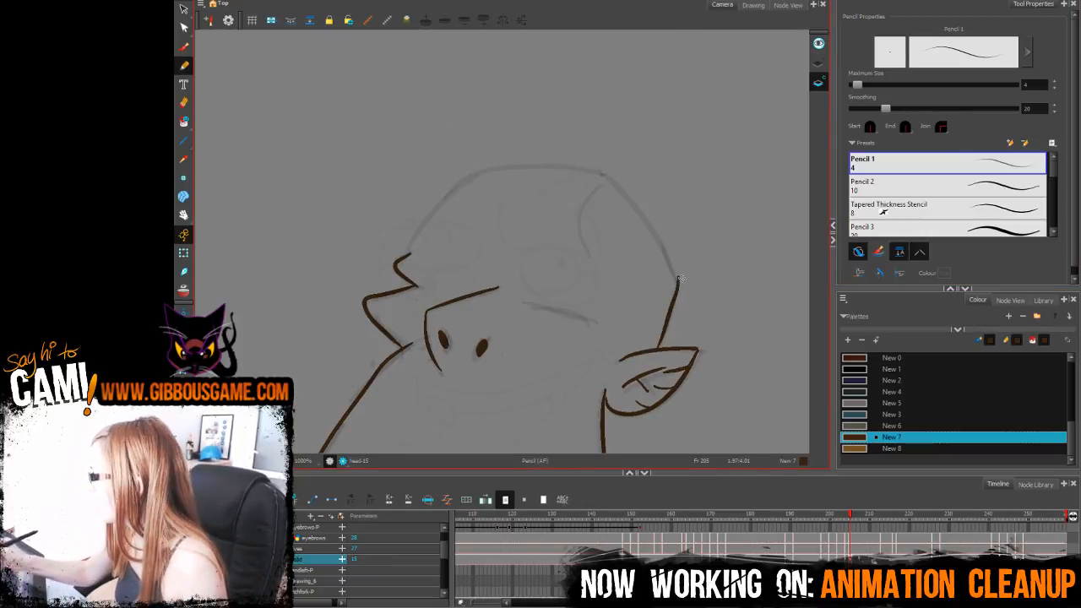
{"action": "mouse_move", "coordinate": [659, 347]}
{"action": "left_mouse_down"}
{"action": "mouse_move", "coordinate": [677, 288]}
{"action": "mouse_move", "coordinate": [605, 175]}
{"action": "left_mouse_up"}
{"action": "left_click_drag", "start_coordinate": [409, 251], "coordinate": [476, 175]}
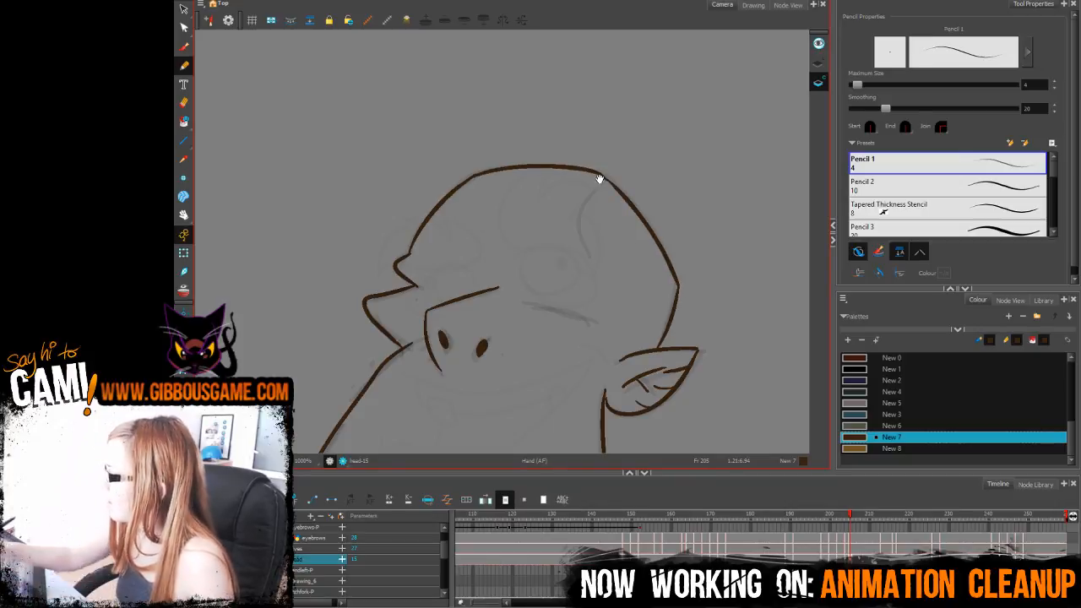
{"action": "mouse_move", "coordinate": [580, 228]}
{"action": "left_mouse_down"}
{"action": "mouse_move", "coordinate": [590, 257]}
{"action": "mouse_move", "coordinate": [666, 216]}
{"action": "left_mouse_up"}
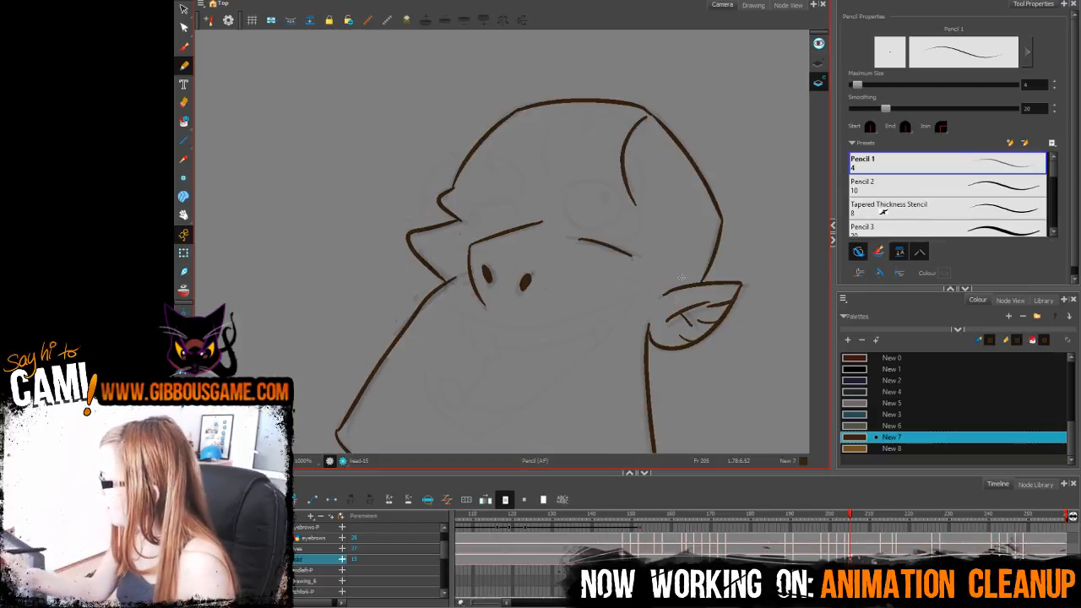
Step: Bend the middle of the bottom jaw line slightly downward with the Contour Editor at frame 205
{"action": "mouse_move", "coordinate": [692, 331]}
{"action": "left_mouse_down"}
{"action": "mouse_move", "coordinate": [685, 230]}
{"action": "mouse_move", "coordinate": [684, 240]}
{"action": "left_mouse_up"}
{"action": "key", "text": "ctrl+z"}
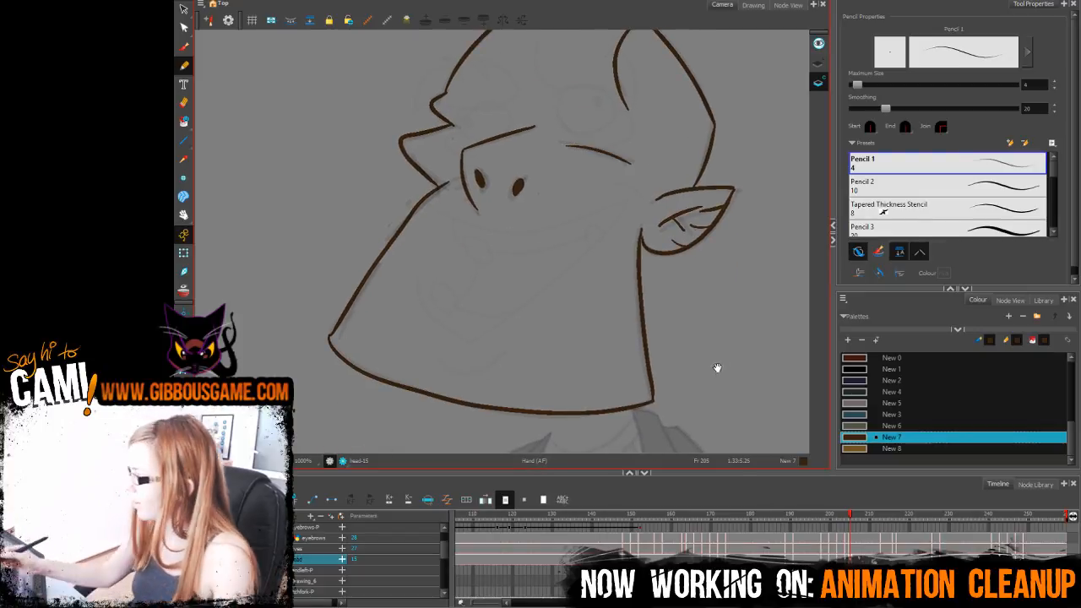
{"action": "left_click_drag", "start_coordinate": [717, 368], "coordinate": [693, 313]}
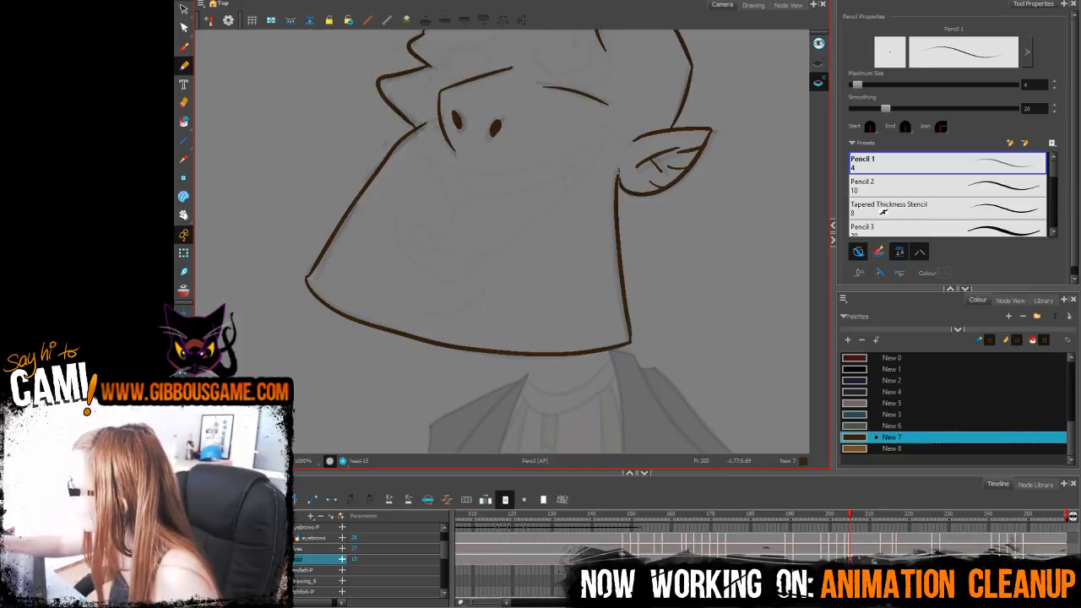
{"action": "left_click_drag", "start_coordinate": [700, 406], "coordinate": [716, 391]}
{"action": "left_click", "coordinate": [185, 28]}
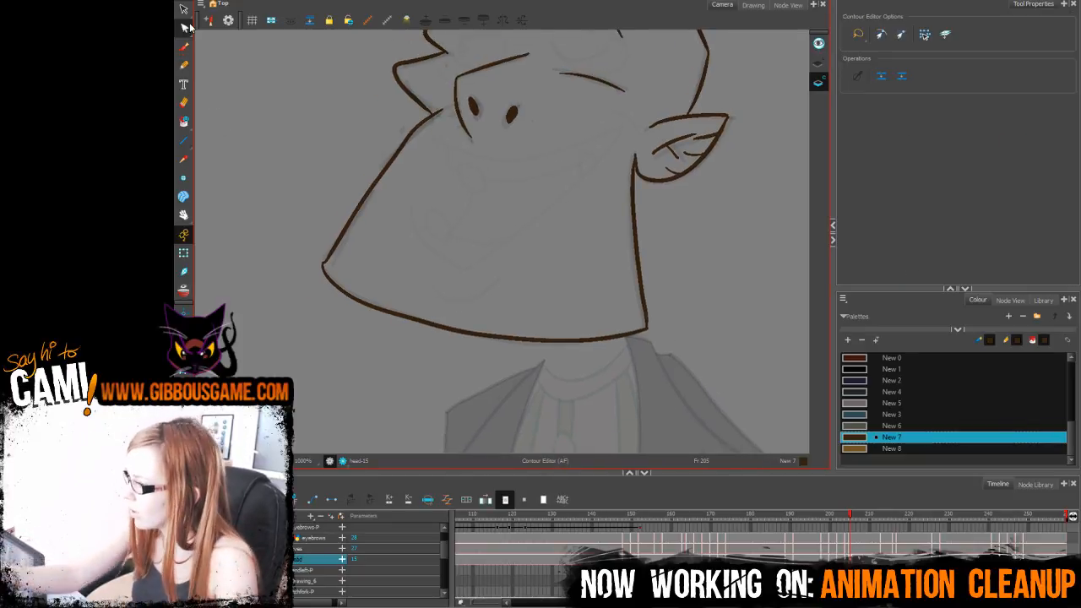
{"action": "left_click", "coordinate": [457, 333]}
{"action": "left_click_drag", "start_coordinate": [457, 333], "coordinate": [455, 342]}
{"action": "left_click", "coordinate": [423, 351]}
{"action": "left_click_drag", "start_coordinate": [381, 313], "coordinate": [378, 318]}
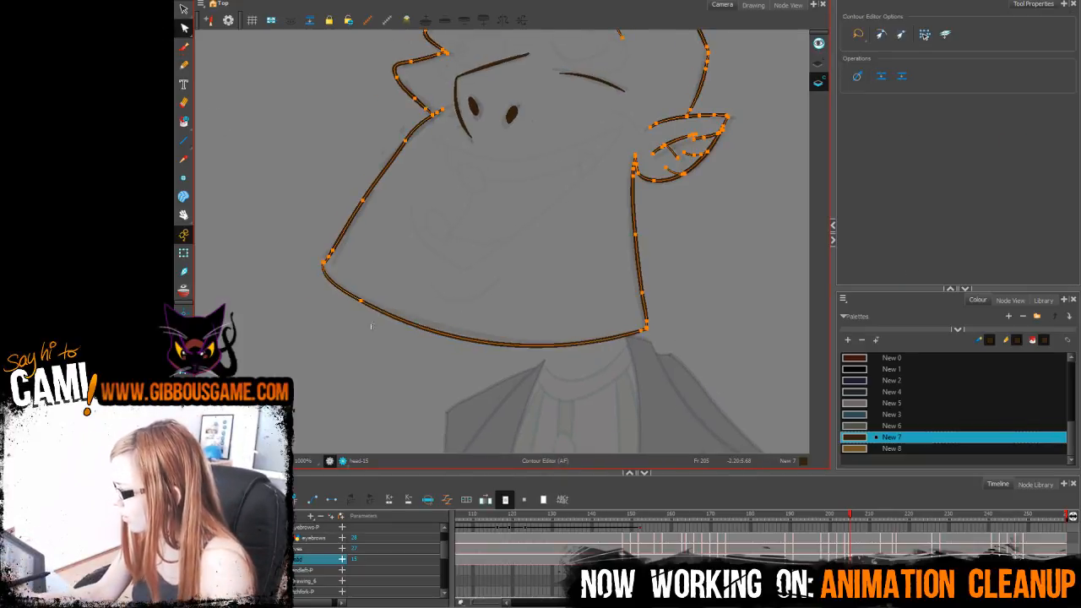
{"action": "left_click", "coordinate": [364, 333]}
{"action": "left_click", "coordinate": [185, 65]}
Step: Raise the bottom jaw curve slightly with the Contour Editor at frame 205, and view the whole head with the Pencil tool active
{"action": "key", "text": "alt+q"}
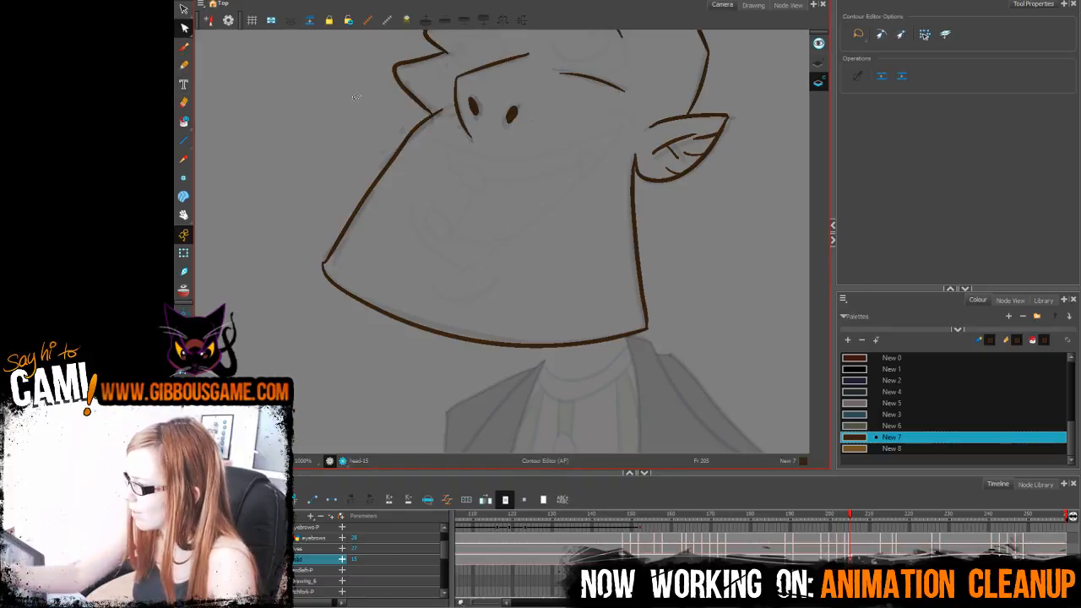
{"action": "left_click_drag", "start_coordinate": [492, 346], "coordinate": [437, 336]}
{"action": "left_click", "coordinate": [486, 367]}
{"action": "left_click", "coordinate": [185, 29]}
{"action": "left_click", "coordinate": [436, 359]}
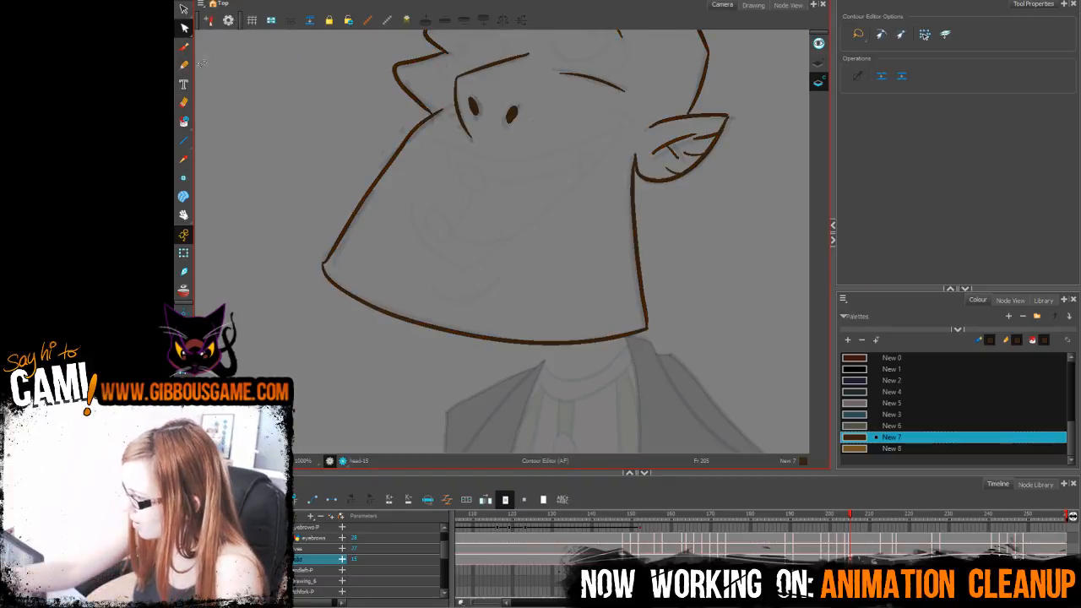
{"action": "left_click", "coordinate": [185, 65]}
{"action": "key", "text": "1"}
{"action": "key", "text": "1"}
{"action": "key", "text": "1"}
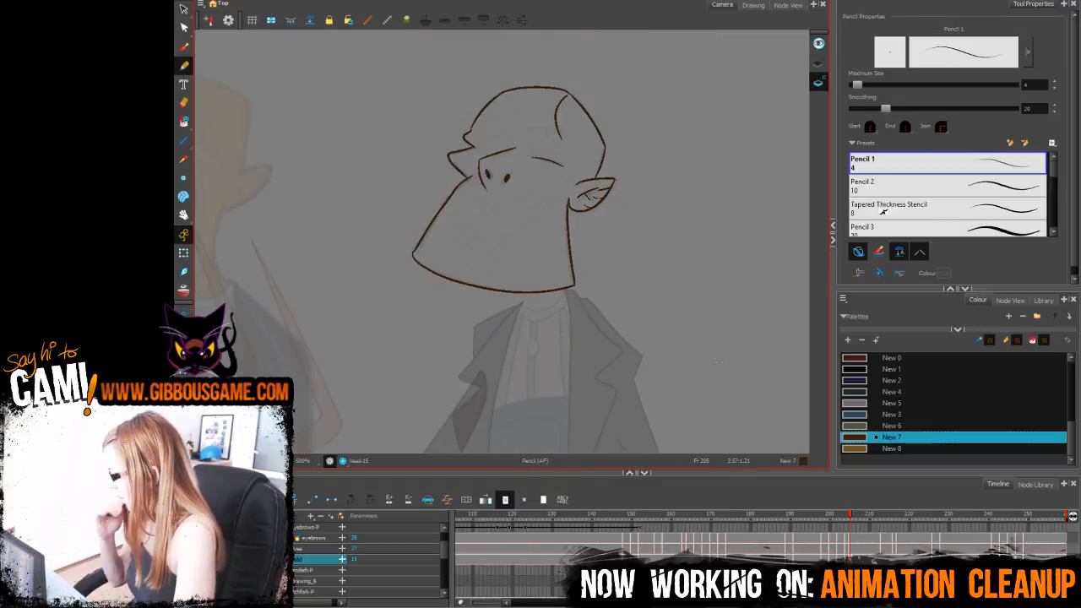
Step: Review the head drawings frame by frame from frame 196 through the following frames up to frame 226
{"action": "left_click_drag", "start_coordinate": [847, 512], "coordinate": [811, 560]}
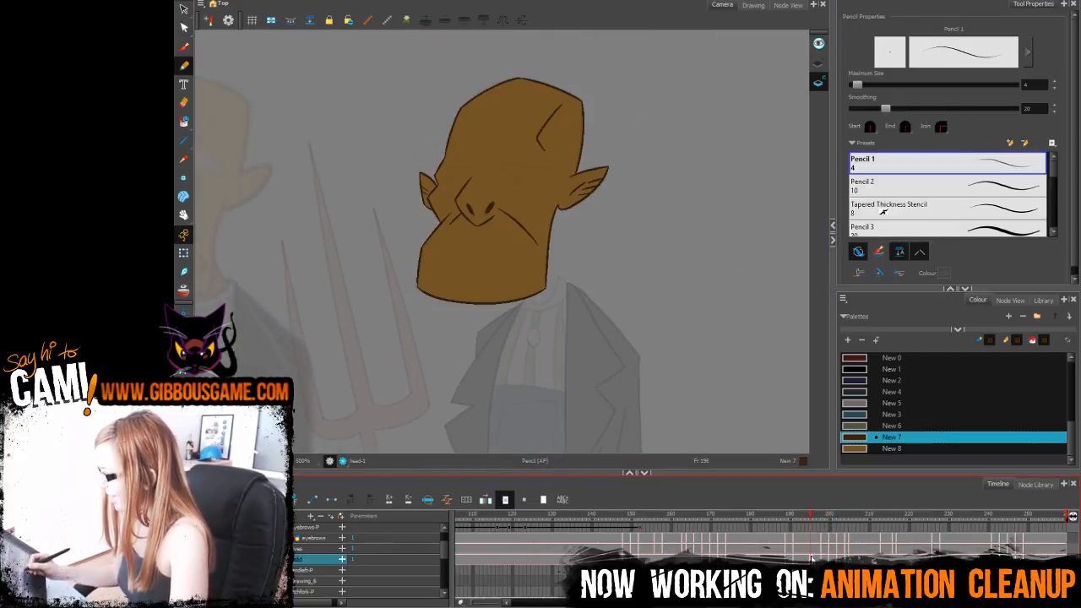
{"action": "key", "text": "period"}
{"action": "key", "text": "period"}
{"action": "key", "text": "period"}
{"action": "key", "text": "period"}
{"action": "key", "text": "period"}
{"action": "key", "text": "period"}
{"action": "key", "text": "period"}
{"action": "key", "text": "period"}
{"action": "key", "text": "period"}
{"action": "key", "text": "period"}
{"action": "key", "text": "period"}
{"action": "key", "text": "period"}
{"action": "key", "text": "period"}
{"action": "key", "text": "period"}
{"action": "key", "text": "period"}
{"action": "key", "text": "period"}
{"action": "key", "text": "period"}
{"action": "key", "text": "period"}
{"action": "key", "text": "period"}
{"action": "key", "text": "period"}
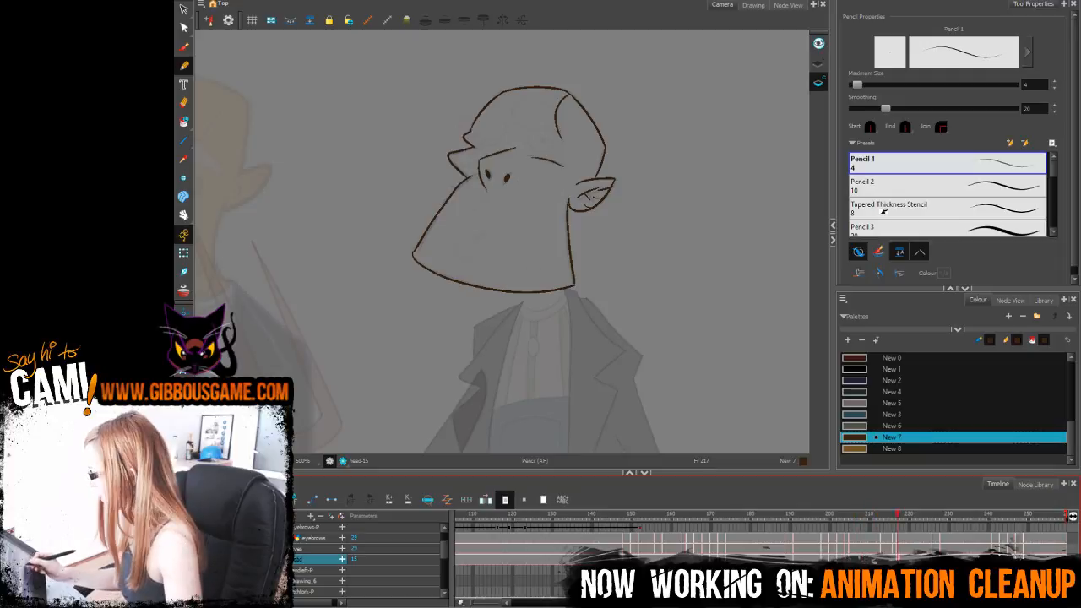
{"action": "key", "text": "period"}
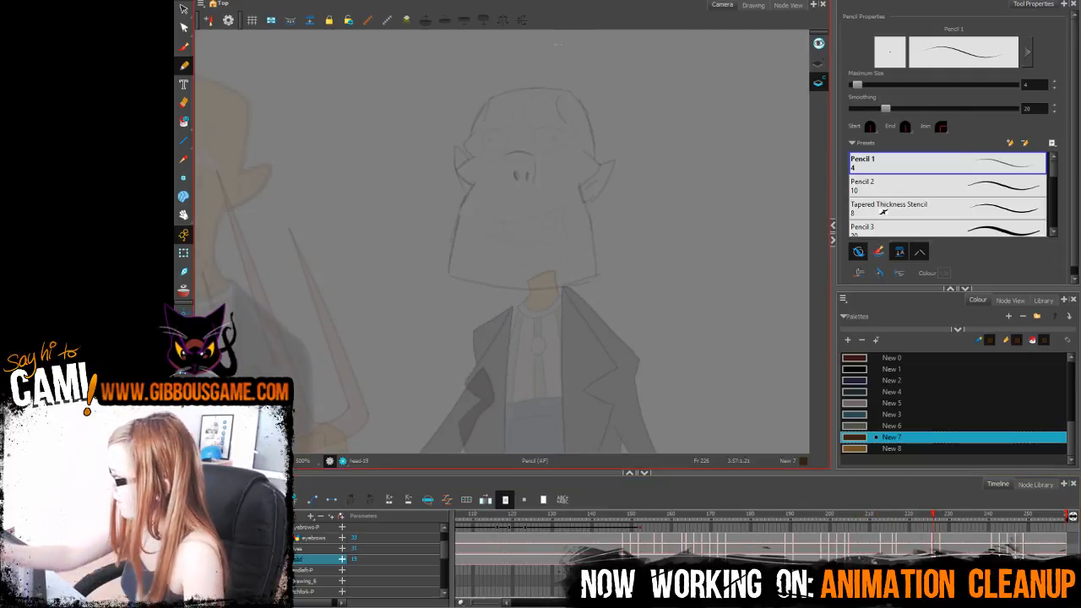
Step: Ink the bottom jaw line over the rough sketch at frame 226, from the left jaw corner to the right one
{"action": "key", "text": "2"}
{"action": "key", "text": "2"}
{"action": "left_click_drag", "start_coordinate": [669, 362], "coordinate": [655, 422]}
{"action": "left_click_drag", "start_coordinate": [402, 353], "coordinate": [507, 379]}
{"action": "key", "text": "ctrl+z"}
{"action": "key", "text": "2"}
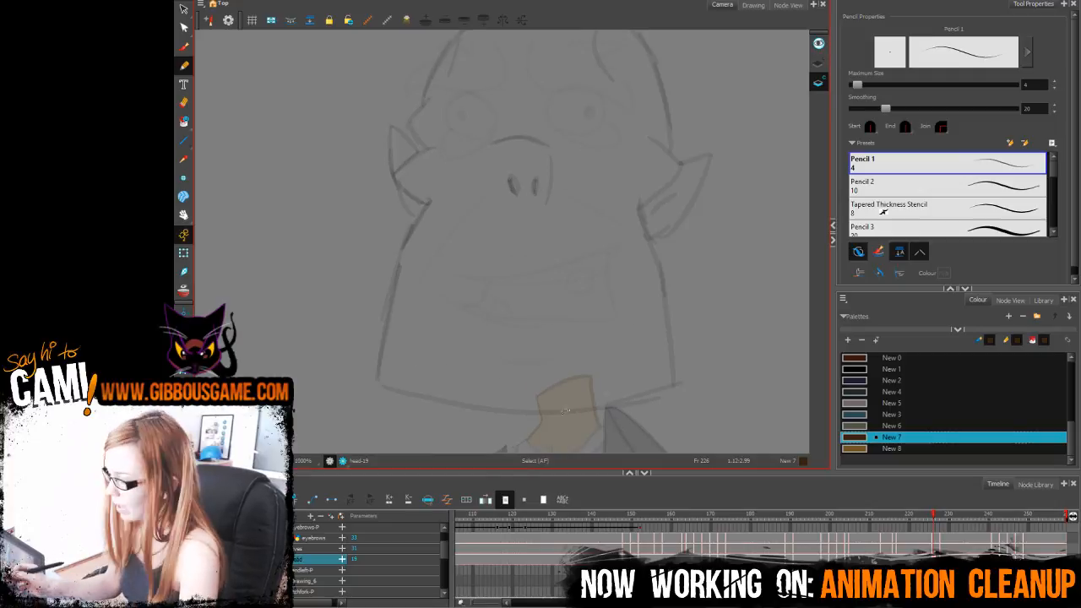
{"action": "left_click_drag", "start_coordinate": [394, 393], "coordinate": [579, 413]}
{"action": "key", "text": "ctrl+z"}
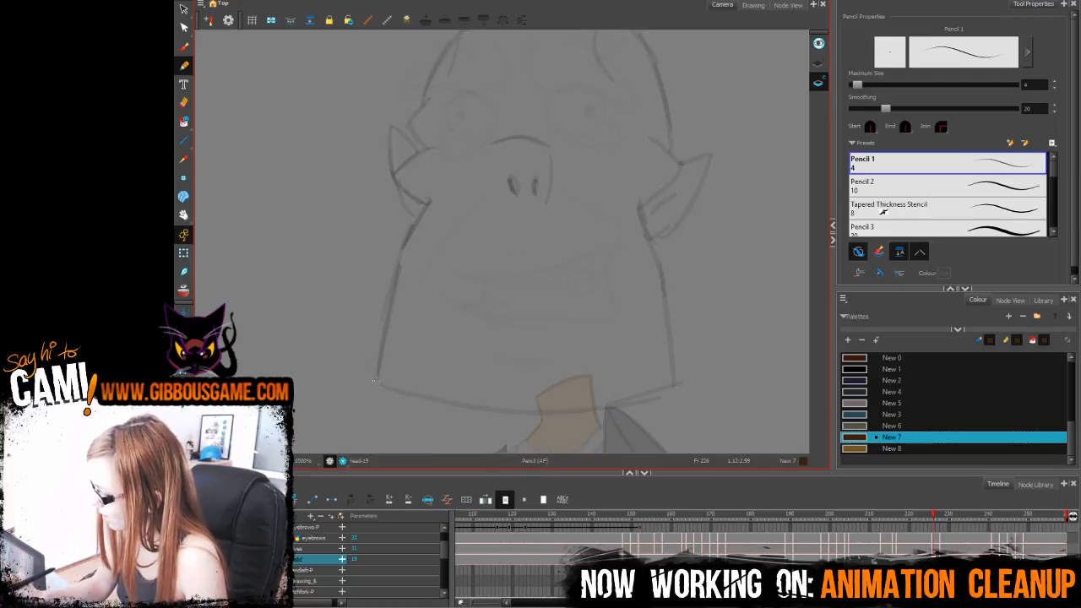
{"action": "mouse_move", "coordinate": [379, 382]}
{"action": "left_mouse_down"}
{"action": "mouse_move", "coordinate": [411, 396]}
{"action": "mouse_move", "coordinate": [509, 409]}
{"action": "left_mouse_up"}
{"action": "key", "text": "ctrl+z"}
{"action": "mouse_move", "coordinate": [429, 403]}
{"action": "left_mouse_down"}
{"action": "mouse_move", "coordinate": [507, 412]}
{"action": "mouse_move", "coordinate": [673, 377]}
{"action": "left_mouse_up"}
{"action": "key", "text": "ctrl+z"}
{"action": "mouse_move", "coordinate": [422, 395]}
{"action": "left_mouse_down"}
{"action": "mouse_move", "coordinate": [530, 412]}
{"action": "mouse_move", "coordinate": [664, 390]}
{"action": "left_mouse_up"}
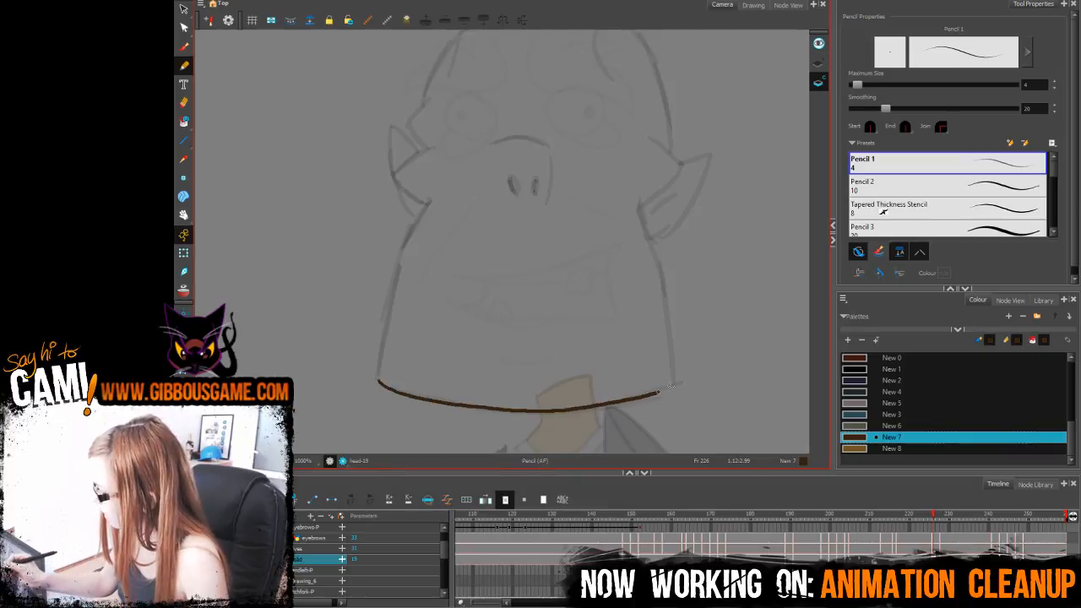
{"action": "key", "text": "ctrl+z"}
{"action": "mouse_move", "coordinate": [378, 382]}
{"action": "left_mouse_down"}
{"action": "mouse_move", "coordinate": [434, 400]}
{"action": "mouse_move", "coordinate": [627, 400]}
{"action": "mouse_move", "coordinate": [678, 387]}
{"action": "left_mouse_up"}
Step: Bend the bottom jaw line with the Contour Editor at frame 226 so that it follows the rough sketch
{"action": "left_click", "coordinate": [187, 30]}
{"action": "left_click", "coordinate": [481, 408]}
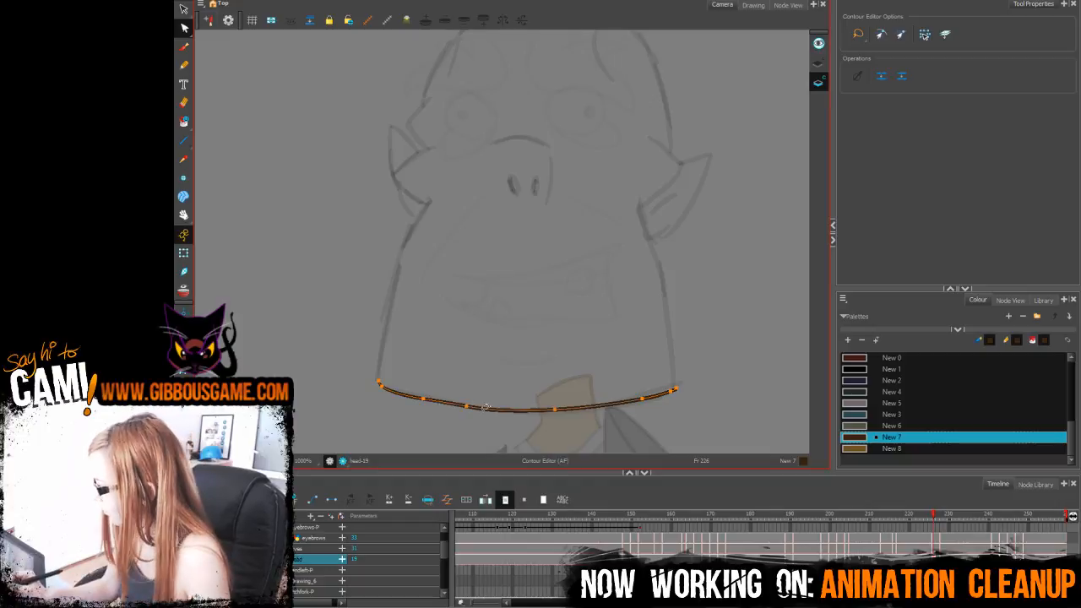
{"action": "mouse_move", "coordinate": [484, 409]}
{"action": "left_mouse_down"}
{"action": "mouse_move", "coordinate": [468, 413]}
{"action": "mouse_move", "coordinate": [478, 412]}
{"action": "left_mouse_up"}
{"action": "left_click", "coordinate": [436, 421]}
{"action": "left_click", "coordinate": [464, 409]}
{"action": "left_click", "coordinate": [559, 401]}
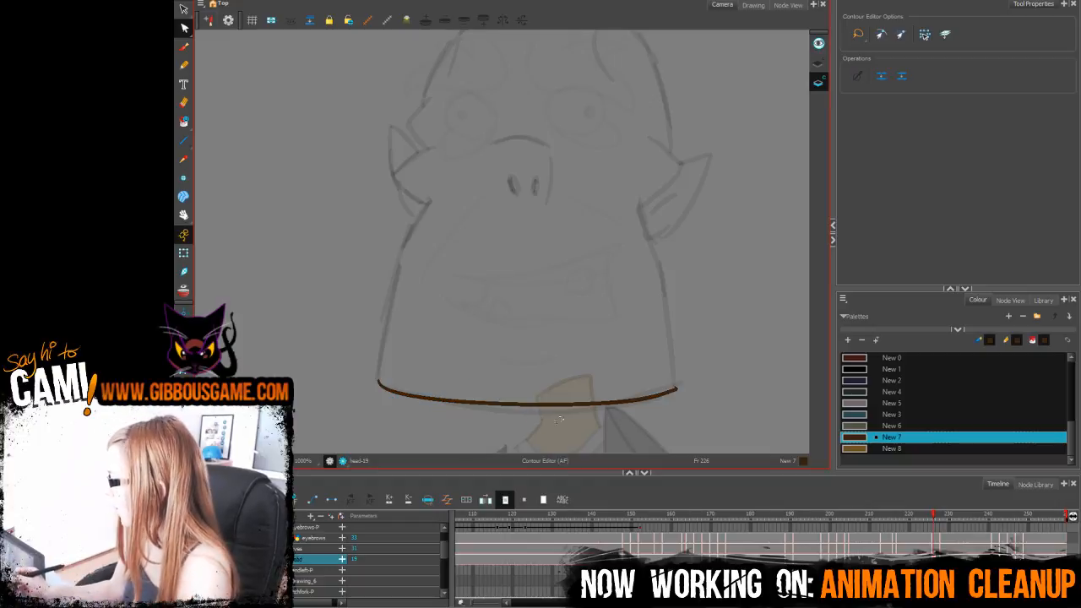
{"action": "left_click", "coordinate": [555, 408]}
{"action": "left_click_drag", "start_coordinate": [556, 408], "coordinate": [575, 410]}
{"action": "left_click", "coordinate": [585, 397]}
Step: Ink both jaw sides, the right cheek bump and the right side of the skull with the Pencil at frame 226
{"action": "left_click", "coordinate": [183, 65]}
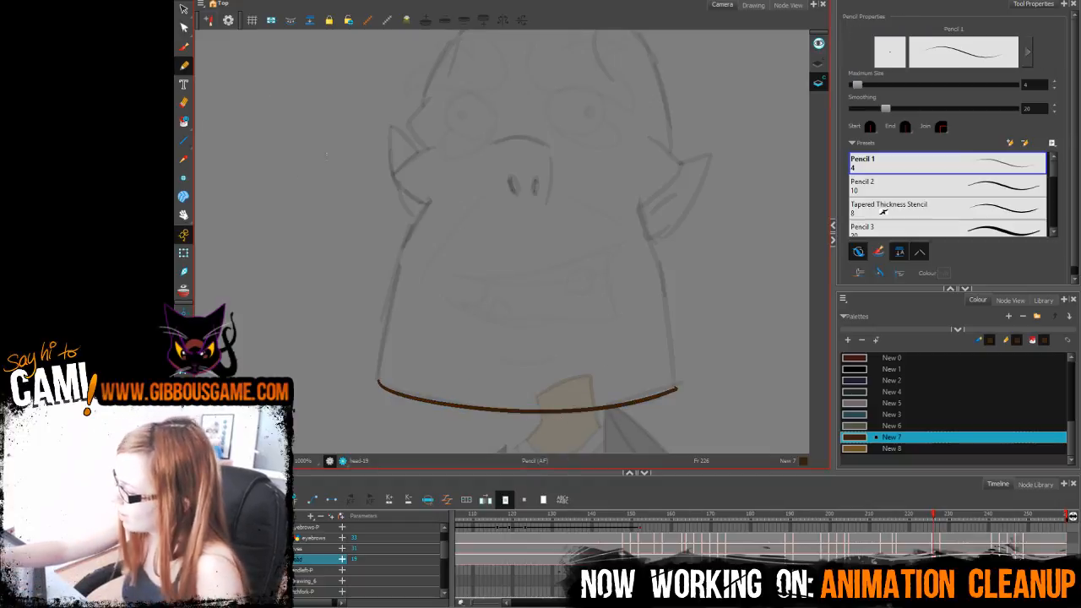
{"action": "mouse_move", "coordinate": [431, 197]}
{"action": "left_mouse_down"}
{"action": "mouse_move", "coordinate": [408, 220]}
{"action": "mouse_move", "coordinate": [397, 281]}
{"action": "left_mouse_up"}
{"action": "key", "text": "ctrl+z"}
{"action": "mouse_move", "coordinate": [379, 381]}
{"action": "left_mouse_down"}
{"action": "mouse_move", "coordinate": [398, 240]}
{"action": "mouse_move", "coordinate": [429, 198]}
{"action": "left_mouse_up"}
{"action": "mouse_move", "coordinate": [676, 388]}
{"action": "left_mouse_down"}
{"action": "mouse_move", "coordinate": [664, 267]}
{"action": "mouse_move", "coordinate": [641, 202]}
{"action": "mouse_move", "coordinate": [639, 318]}
{"action": "mouse_move", "coordinate": [625, 222]}
{"action": "left_mouse_up"}
{"action": "key", "text": "ctrl+z"}
{"action": "mouse_move", "coordinate": [615, 297]}
{"action": "left_mouse_down"}
{"action": "mouse_move", "coordinate": [653, 256]}
{"action": "mouse_move", "coordinate": [600, 112]}
{"action": "left_mouse_up"}
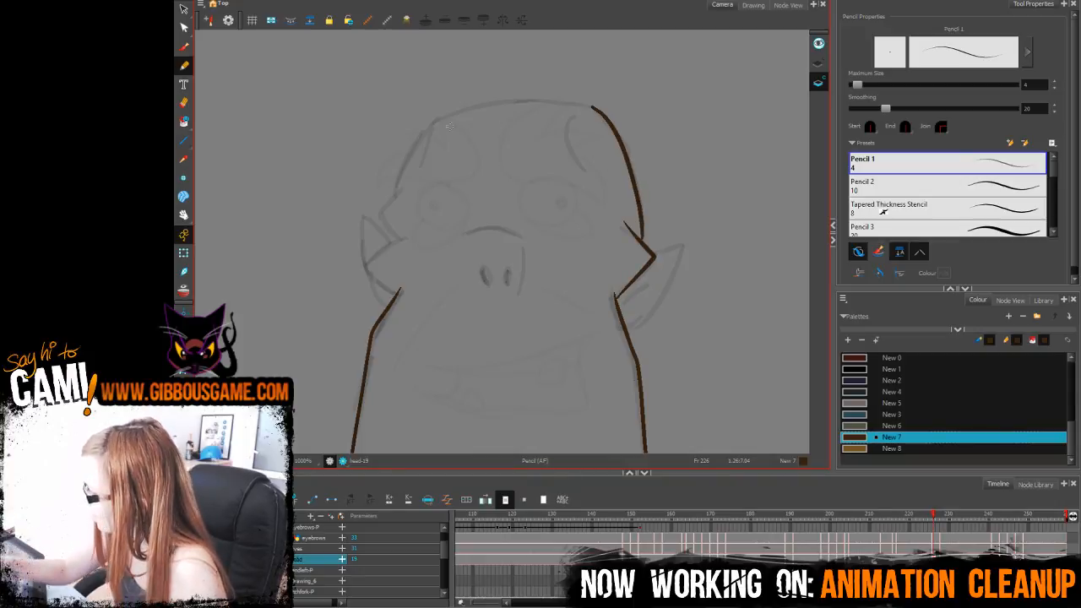
Step: Ink the left cheek and brow bumps and close the skull outline across the top of the head at frame 226
{"action": "left_click_drag", "start_coordinate": [368, 267], "coordinate": [408, 233]}
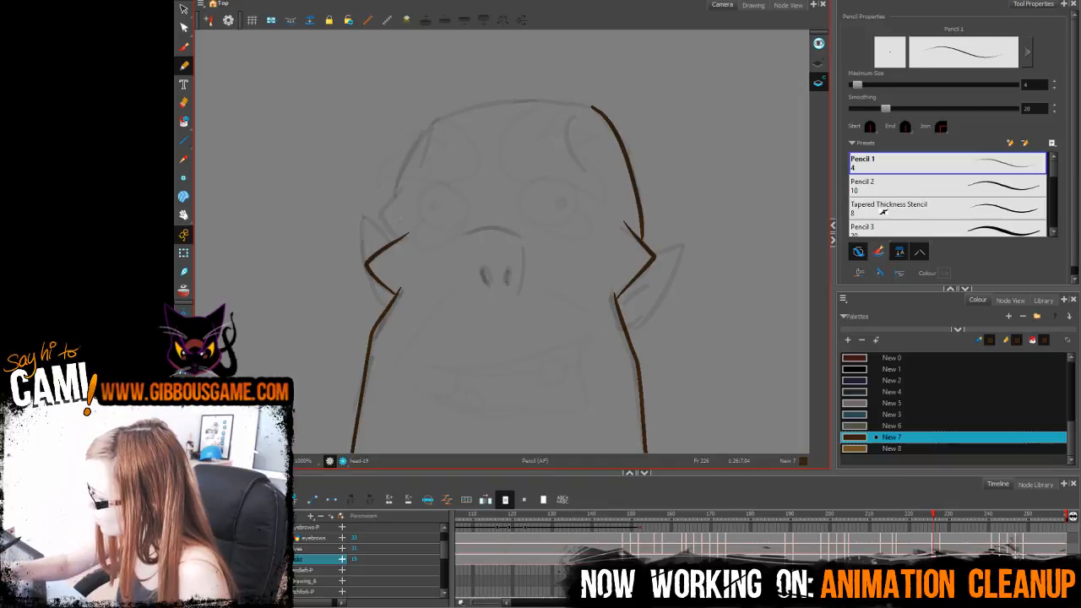
{"action": "key", "text": "ctrl+z"}
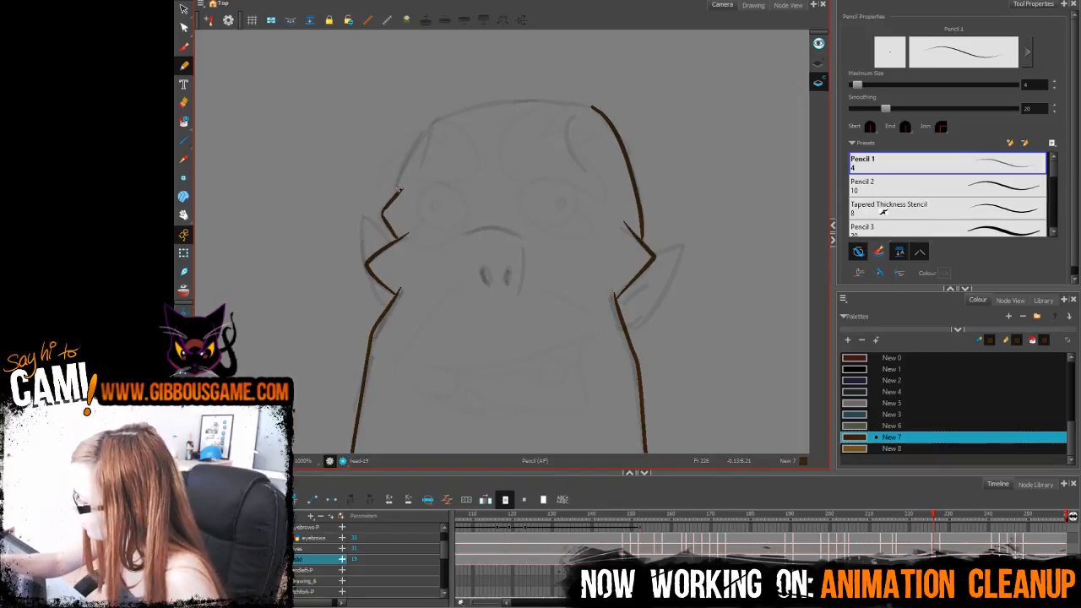
{"action": "key", "text": "ctrl+z"}
{"action": "mouse_move", "coordinate": [398, 191]}
{"action": "left_mouse_down"}
{"action": "mouse_move", "coordinate": [434, 123]}
{"action": "mouse_move", "coordinate": [497, 102]}
{"action": "mouse_move", "coordinate": [576, 103]}
{"action": "left_mouse_up"}
{"action": "left_click_drag", "start_coordinate": [716, 313], "coordinate": [677, 246]}
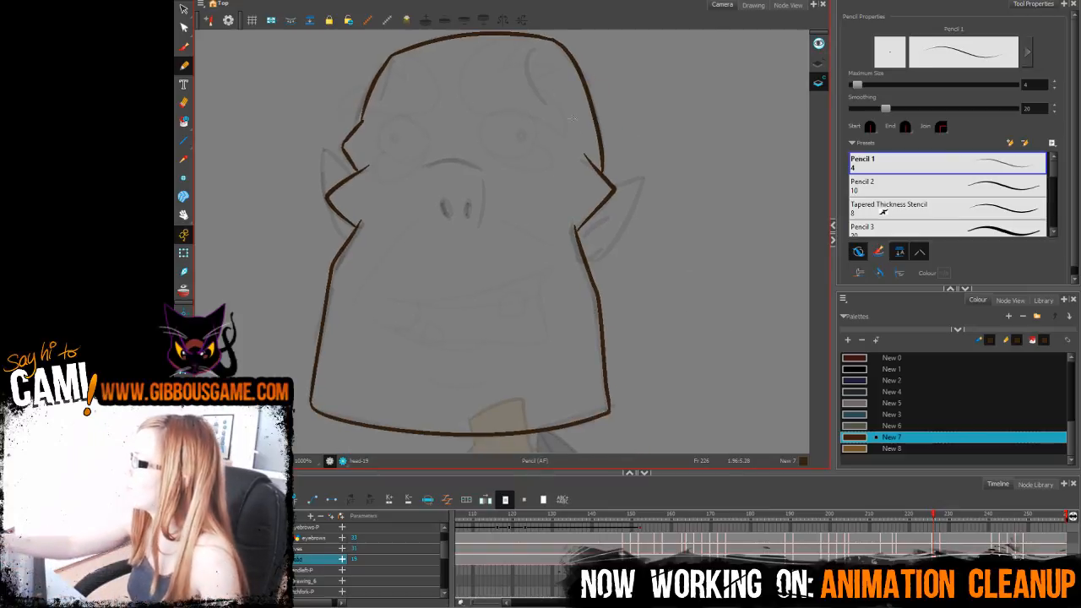
Step: Ink the temple crease, both ear outlines, the nostrils and the nose lines at frame 226
{"action": "mouse_move", "coordinate": [530, 48]}
{"action": "left_mouse_down"}
{"action": "mouse_move", "coordinate": [532, 76]}
{"action": "mouse_move", "coordinate": [557, 112]}
{"action": "left_mouse_up"}
{"action": "mouse_move", "coordinate": [581, 258]}
{"action": "left_mouse_down"}
{"action": "mouse_move", "coordinate": [625, 227]}
{"action": "mouse_move", "coordinate": [640, 180]}
{"action": "left_mouse_up"}
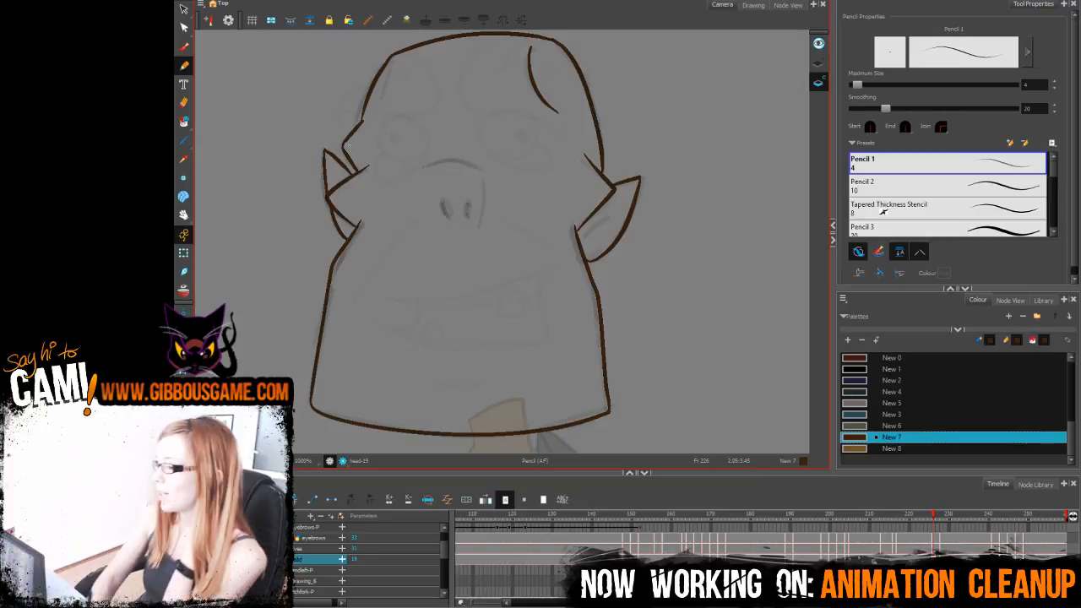
{"action": "left_click_drag", "start_coordinate": [440, 201], "coordinate": [446, 215]}
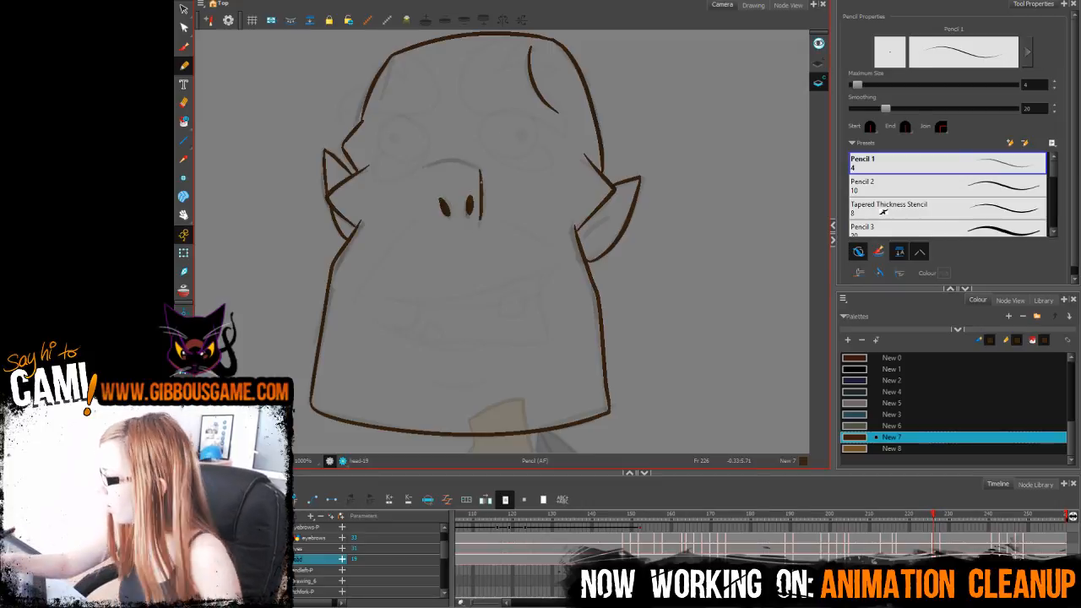
{"action": "key", "text": "ctrl+z"}
{"action": "mouse_move", "coordinate": [424, 167]}
{"action": "left_mouse_down"}
{"action": "mouse_move", "coordinate": [459, 159]}
{"action": "mouse_move", "coordinate": [487, 170]}
{"action": "left_mouse_up"}
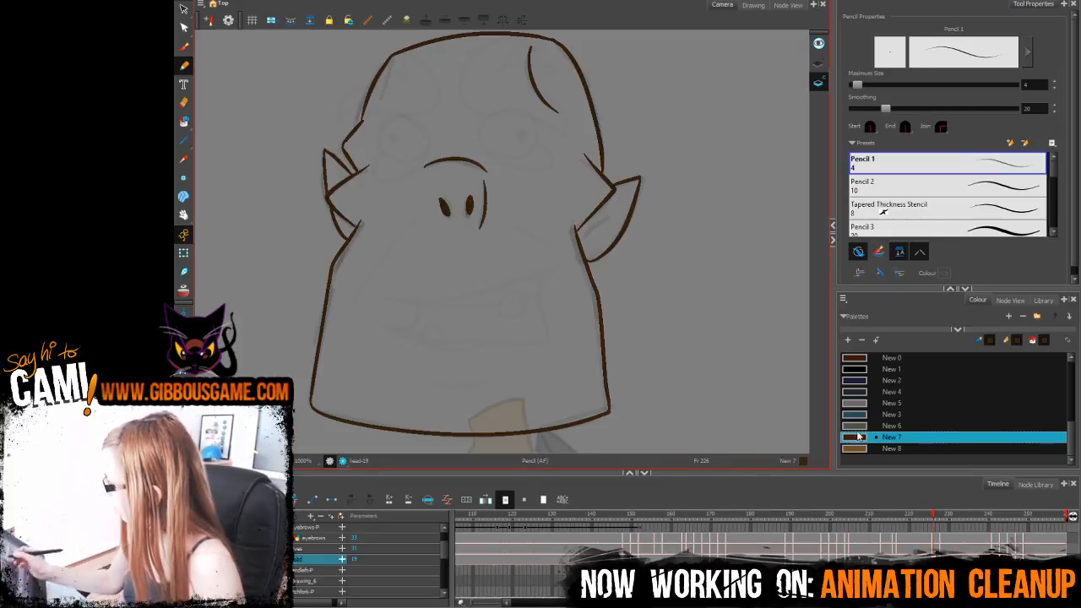
Step: Fill the inside of the head outline with the brown New 8 colour at frame 226
{"action": "left_click", "coordinate": [892, 448]}
{"action": "key", "text": "alt+i"}
{"action": "left_click", "coordinate": [461, 333]}
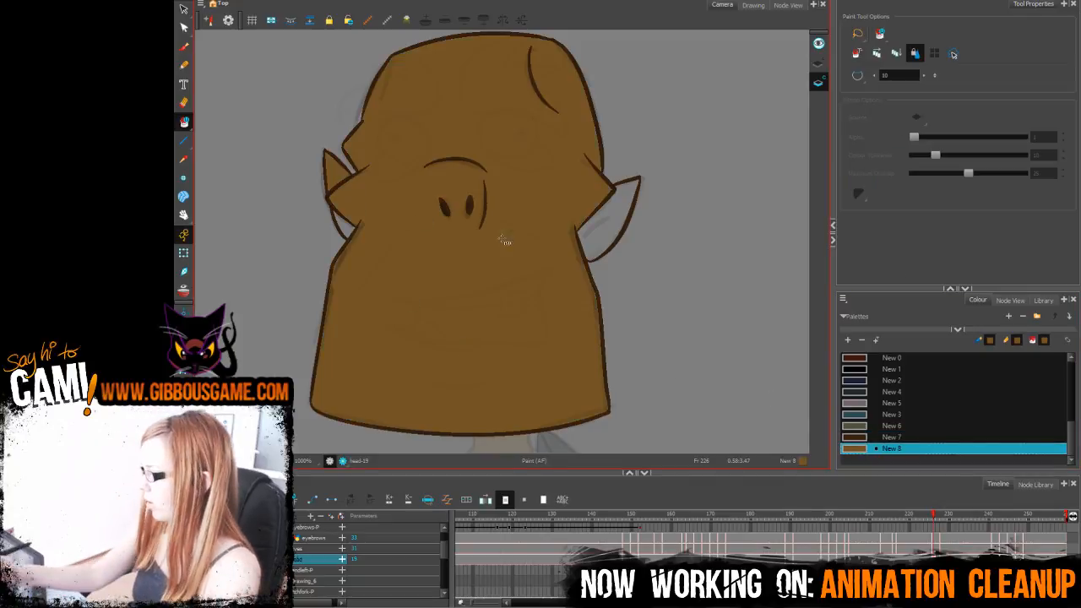
Step: Ink the inner ear creases with New 7 and fill both ears with the brown New 8 colour at frame 226
{"action": "left_click", "coordinate": [888, 436]}
{"action": "key", "text": "alt+slash"}
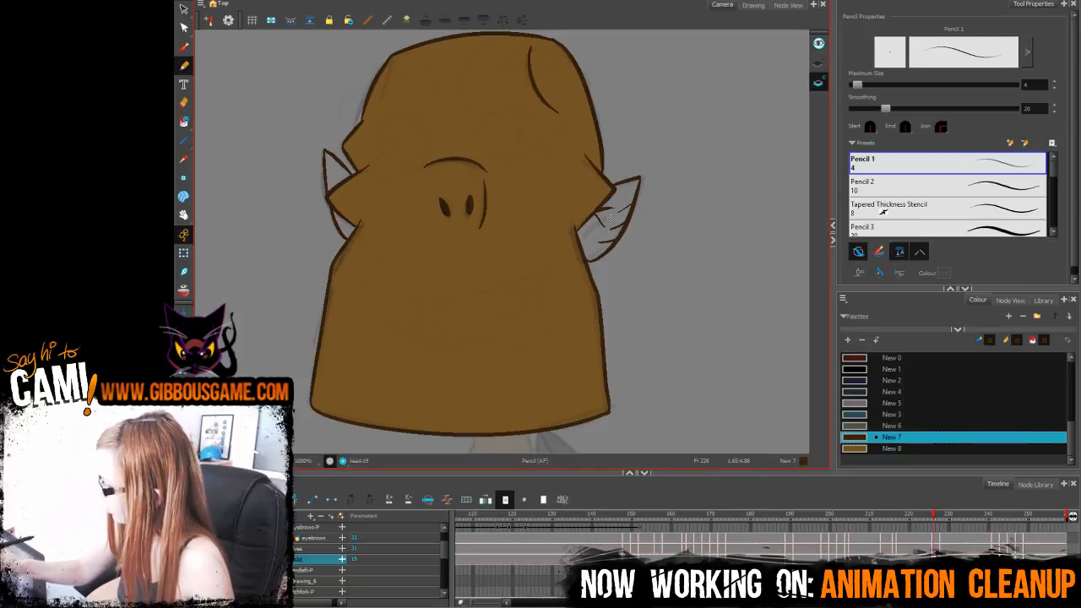
{"action": "left_click", "coordinate": [855, 446]}
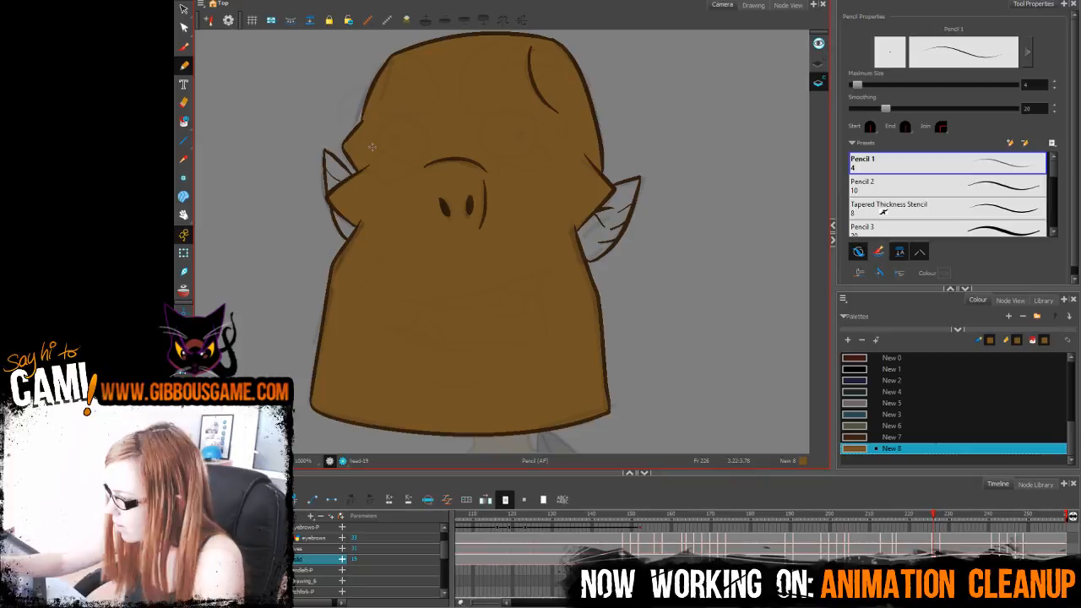
{"action": "key", "text": "alt+i"}
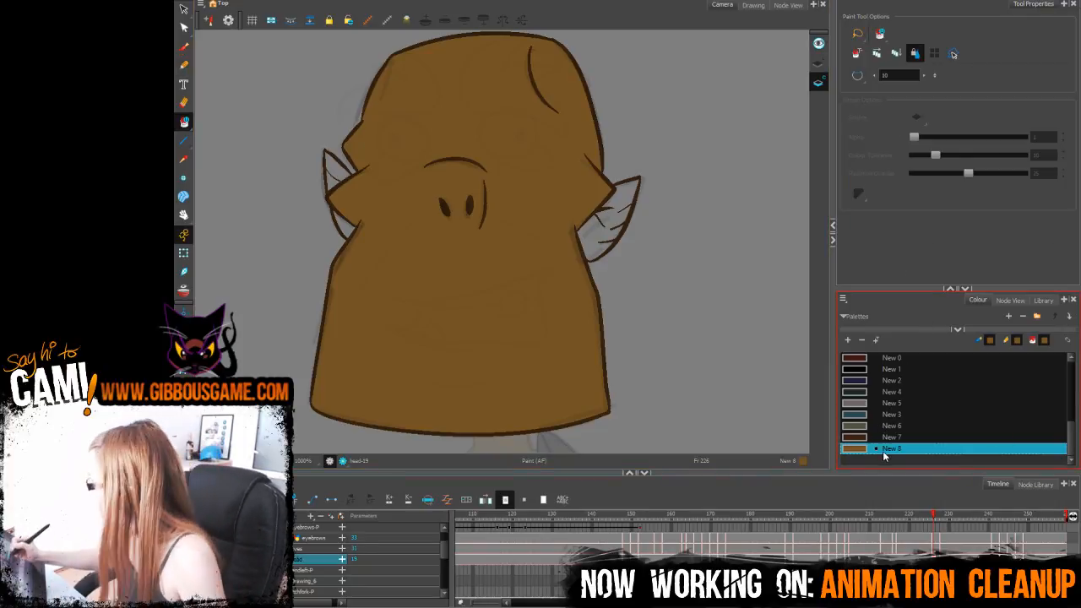
{"action": "left_click", "coordinate": [336, 173]}
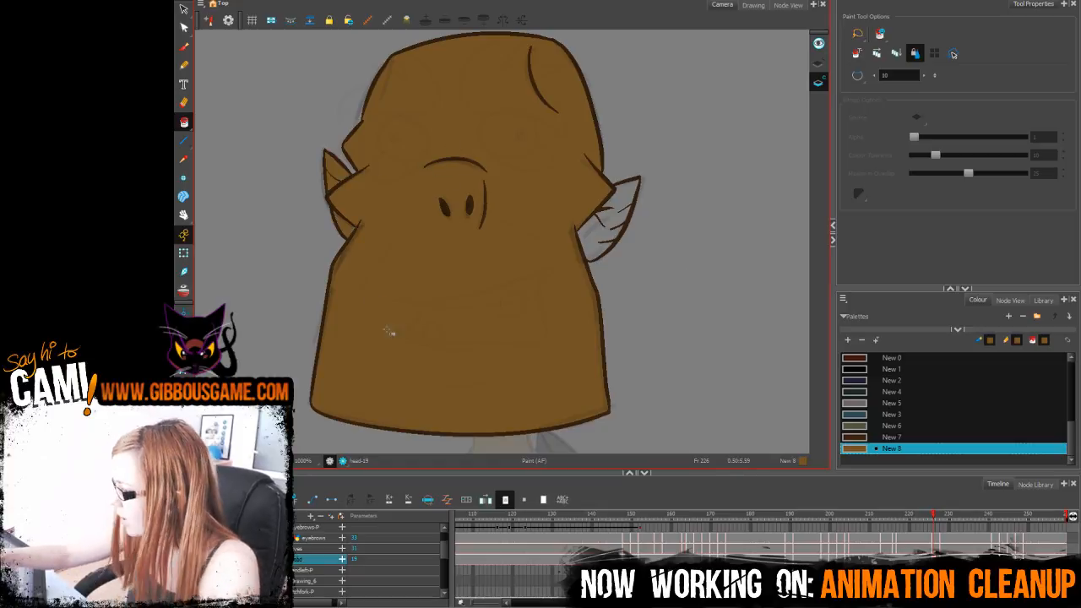
{"action": "left_click", "coordinate": [616, 208]}
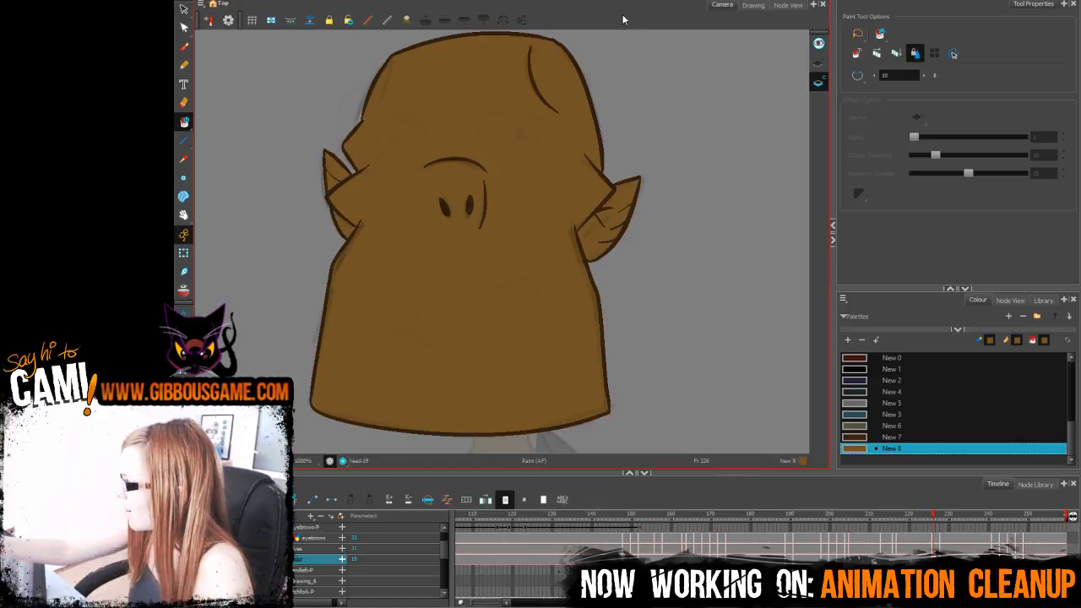
Step: Fill the face of the inked head at frame 225 with the brown New 8 colour
{"action": "left_click_drag", "start_coordinate": [935, 518], "coordinate": [929, 522]}
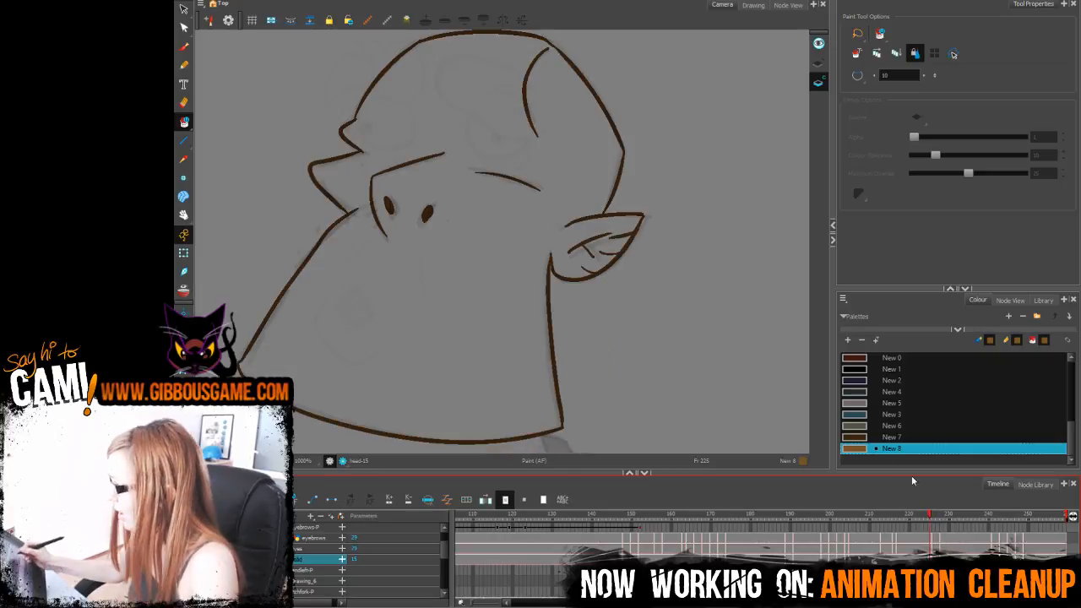
{"action": "left_click", "coordinate": [507, 381]}
{"action": "key", "text": "1"}
{"action": "key", "text": "1"}
{"action": "key", "text": "1"}
Step: Ink the left cheek bump at frame 228 with the Pencil in the dark brown New 7 colour
{"action": "mouse_move", "coordinate": [930, 517]}
{"action": "left_mouse_down"}
{"action": "mouse_move", "coordinate": [798, 517]}
{"action": "mouse_move", "coordinate": [941, 516]}
{"action": "left_mouse_up"}
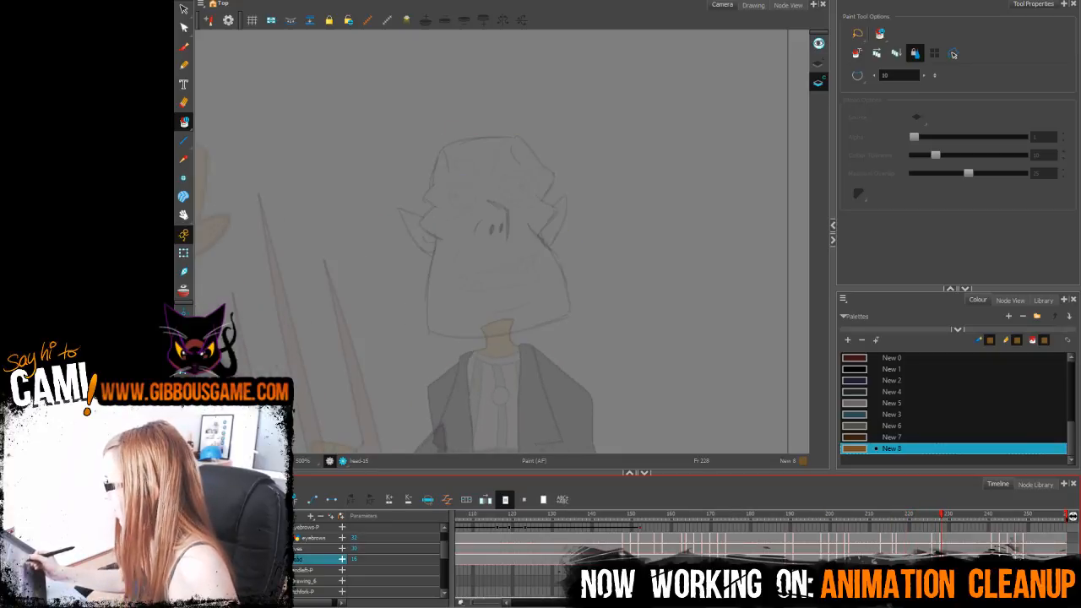
{"action": "left_click", "coordinate": [853, 438]}
{"action": "left_click", "coordinate": [184, 65]}
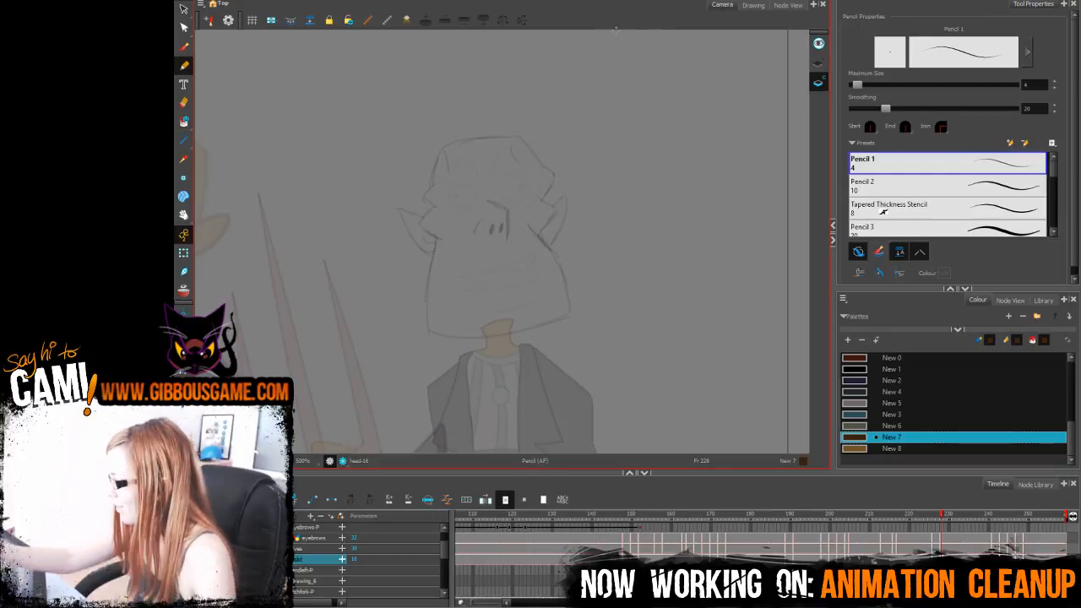
{"action": "key", "text": "2"}
{"action": "key", "text": "2"}
{"action": "key", "text": "2"}
{"action": "mouse_move", "coordinate": [365, 169]}
{"action": "left_mouse_down"}
{"action": "mouse_move", "coordinate": [335, 203]}
{"action": "mouse_move", "coordinate": [373, 237]}
{"action": "left_mouse_up"}
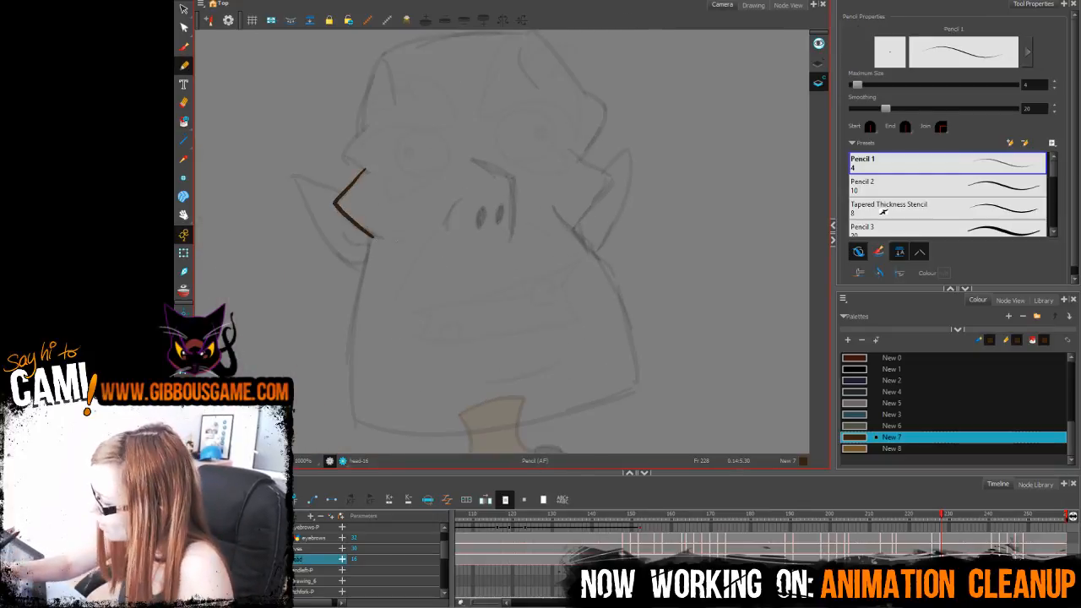
{"action": "key", "text": "ctrl+z"}
{"action": "mouse_move", "coordinate": [365, 169]}
{"action": "left_mouse_down"}
{"action": "mouse_move", "coordinate": [345, 191]}
{"action": "mouse_move", "coordinate": [374, 238]}
{"action": "left_mouse_up"}
Step: Ink the left jaw side and the bottom jaw line across to the right jaw corner at frame 228
{"action": "key", "text": "space"}
{"action": "left_click_drag", "start_coordinate": [397, 201], "coordinate": [390, 129]}
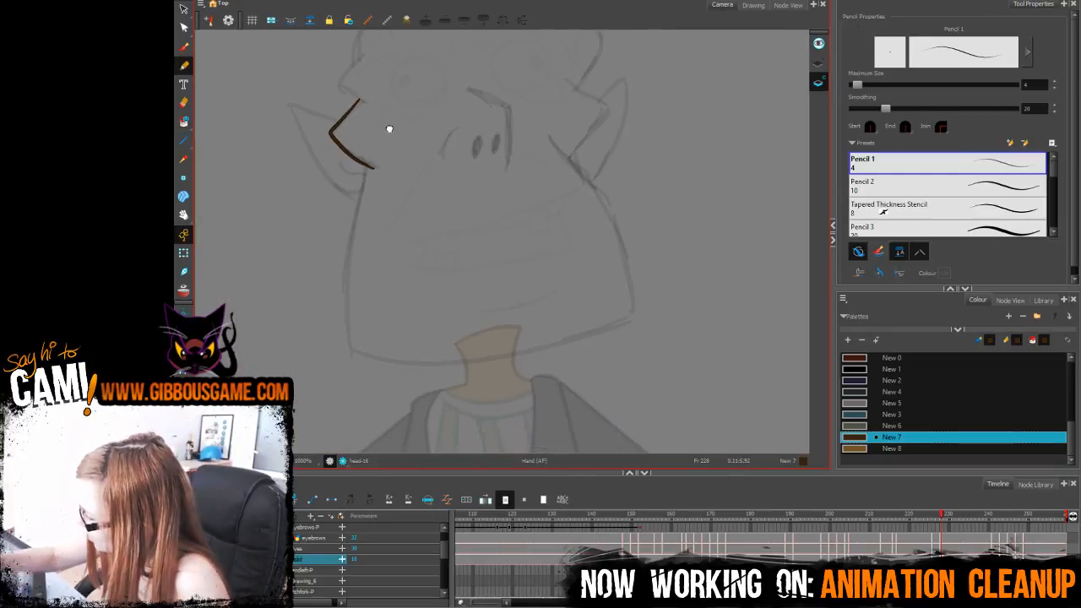
{"action": "left_click_drag", "start_coordinate": [366, 167], "coordinate": [347, 328]}
{"action": "key", "text": "ctrl+z"}
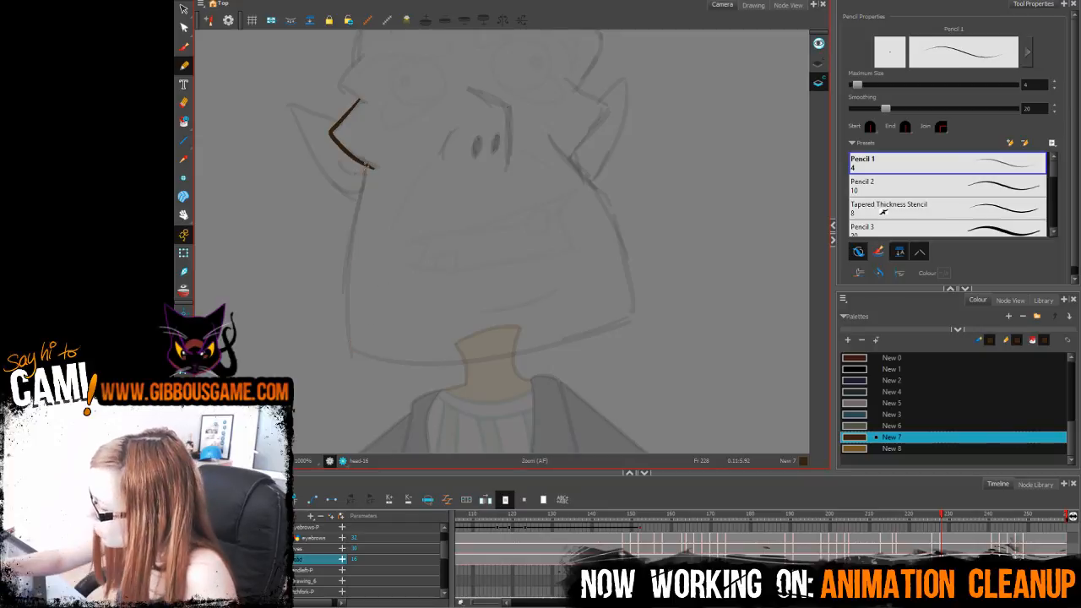
{"action": "mouse_move", "coordinate": [368, 167]}
{"action": "left_mouse_down"}
{"action": "mouse_move", "coordinate": [351, 345]}
{"action": "mouse_move", "coordinate": [453, 364]}
{"action": "mouse_move", "coordinate": [531, 354]}
{"action": "left_mouse_up"}
{"action": "key", "text": "ctrl+z"}
{"action": "mouse_move", "coordinate": [350, 351]}
{"action": "left_mouse_down"}
{"action": "mouse_move", "coordinate": [435, 360]}
{"action": "mouse_move", "coordinate": [494, 339]}
{"action": "mouse_move", "coordinate": [514, 354]}
{"action": "mouse_move", "coordinate": [629, 318]}
{"action": "left_mouse_up"}
{"action": "key", "text": "ctrl+z"}
{"action": "key", "text": "ctrl+z"}
{"action": "mouse_move", "coordinate": [352, 350]}
{"action": "left_mouse_down"}
{"action": "mouse_move", "coordinate": [408, 361]}
{"action": "mouse_move", "coordinate": [620, 322]}
{"action": "left_mouse_up"}
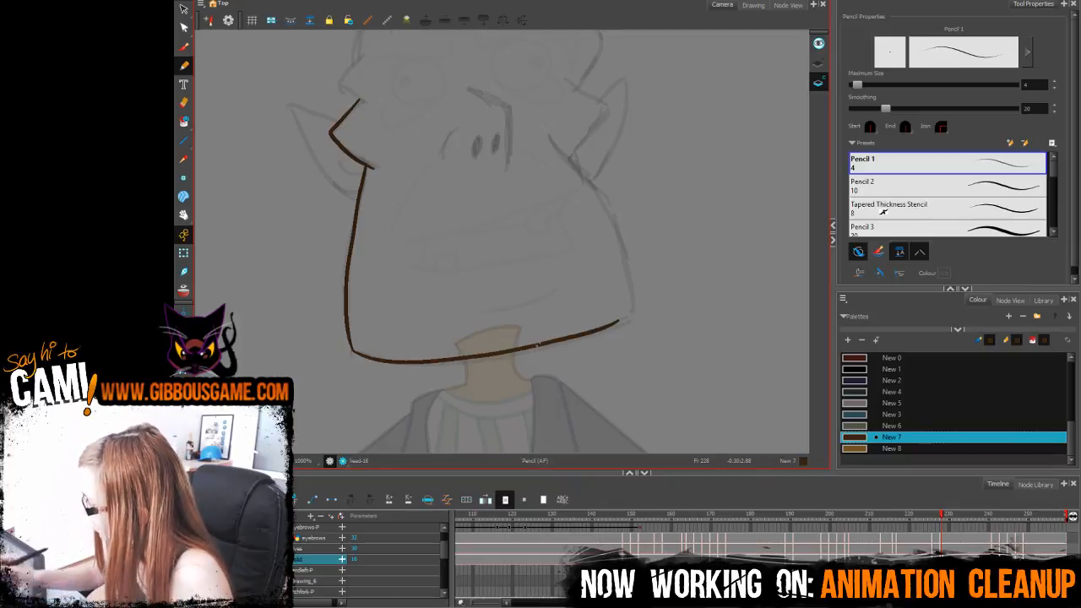
{"action": "key", "text": "ctrl+z"}
{"action": "key", "text": "ctrl+z"}
{"action": "left_click_drag", "start_coordinate": [369, 167], "coordinate": [351, 345]}
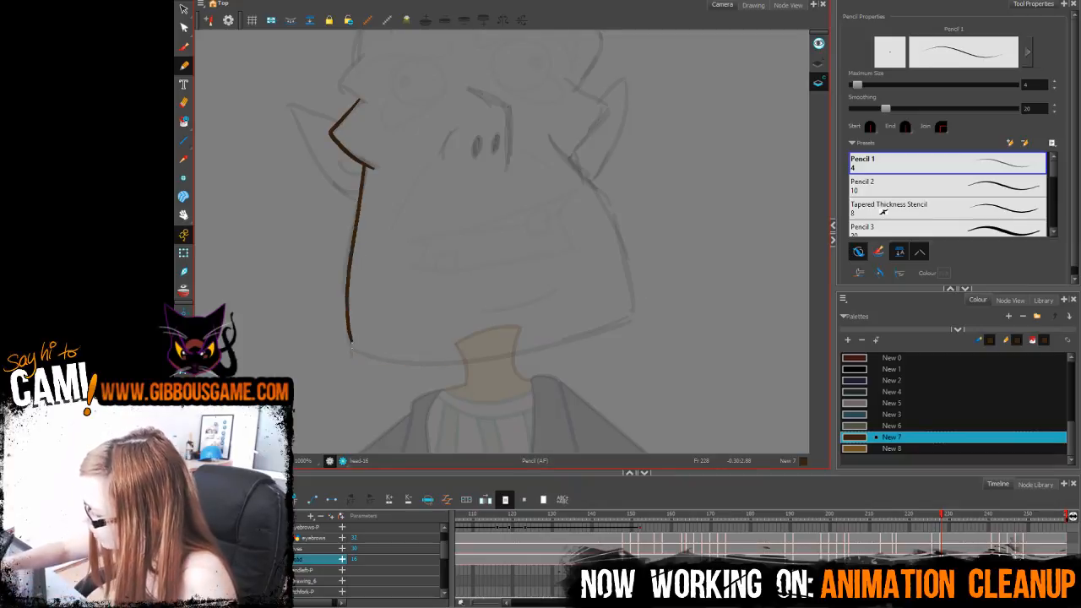
{"action": "key", "text": "ctrl+z"}
{"action": "mouse_move", "coordinate": [369, 166]}
{"action": "left_mouse_down"}
{"action": "mouse_move", "coordinate": [348, 349]}
{"action": "mouse_move", "coordinate": [574, 341]}
{"action": "left_mouse_up"}
{"action": "key", "text": "ctrl+z"}
{"action": "mouse_move", "coordinate": [352, 350]}
{"action": "left_mouse_down"}
{"action": "mouse_move", "coordinate": [479, 362]}
{"action": "mouse_move", "coordinate": [628, 319]}
{"action": "left_mouse_up"}
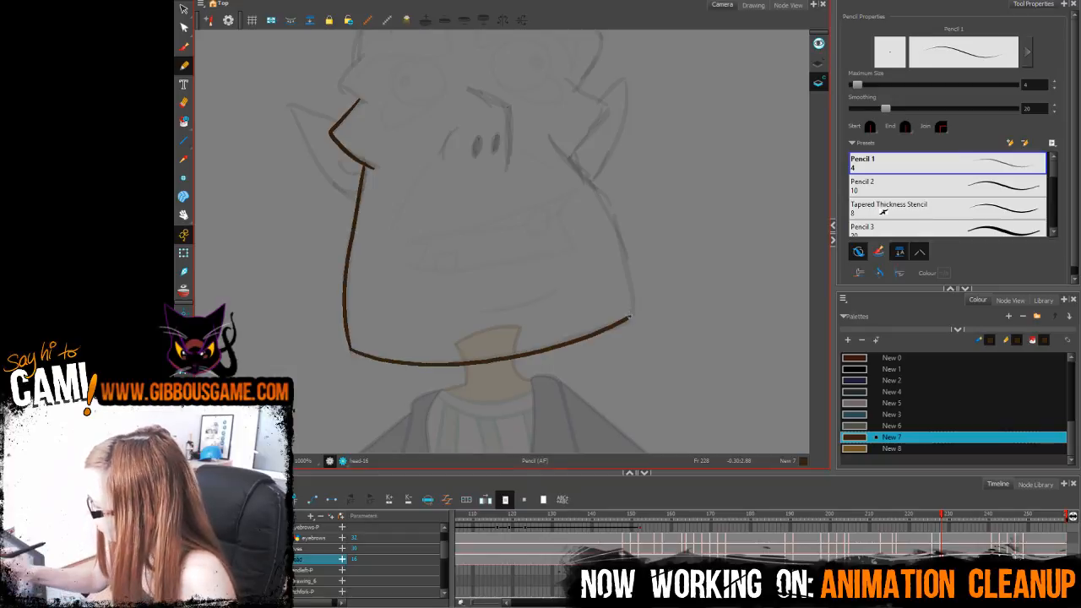
Step: Ink the left ear outline and the left brow bump above the cheek at frame 228
{"action": "left_click_drag", "start_coordinate": [417, 243], "coordinate": [449, 355]}
{"action": "mouse_move", "coordinate": [321, 217]}
{"action": "left_mouse_down"}
{"action": "mouse_move", "coordinate": [360, 225]}
{"action": "mouse_move", "coordinate": [322, 218]}
{"action": "left_mouse_up"}
{"action": "key", "text": "ctrl+z"}
{"action": "key", "text": "ctrl+z"}
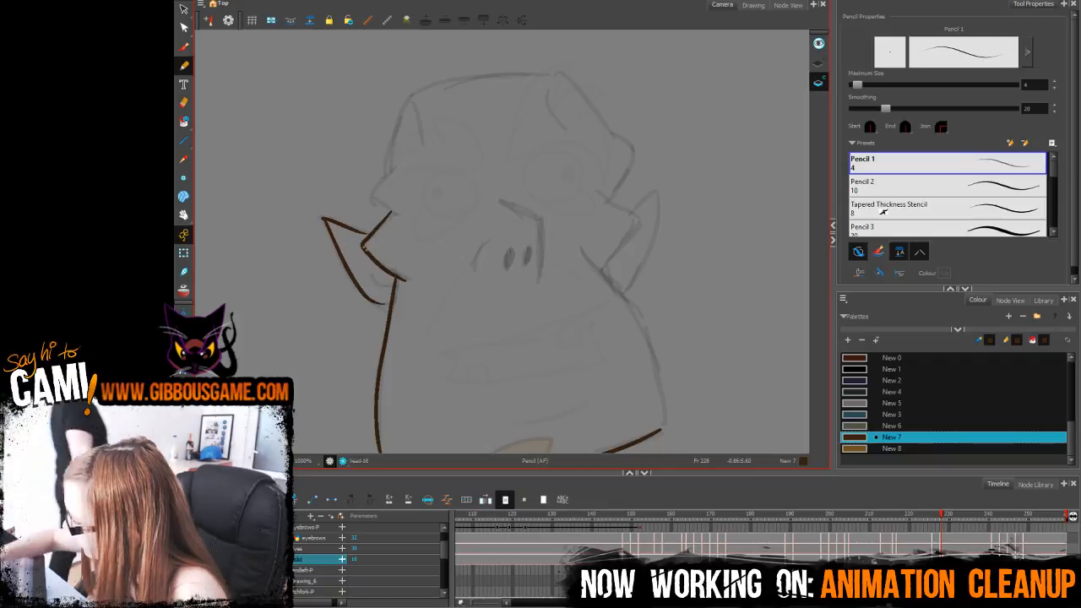
{"action": "left_click_drag", "start_coordinate": [388, 297], "coordinate": [325, 223]}
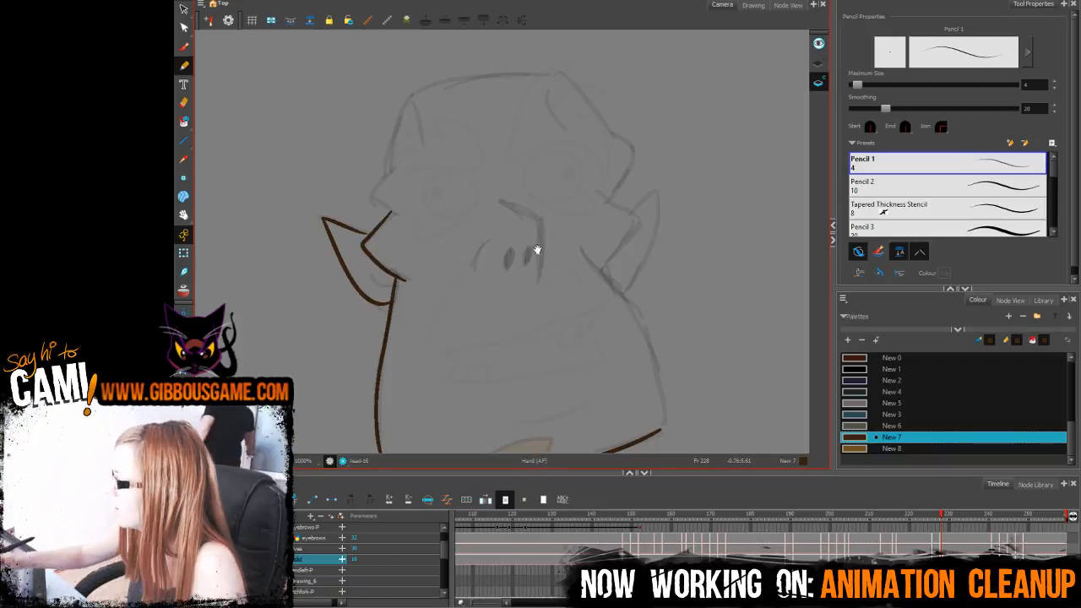
{"action": "left_click_drag", "start_coordinate": [635, 266], "coordinate": [550, 278]}
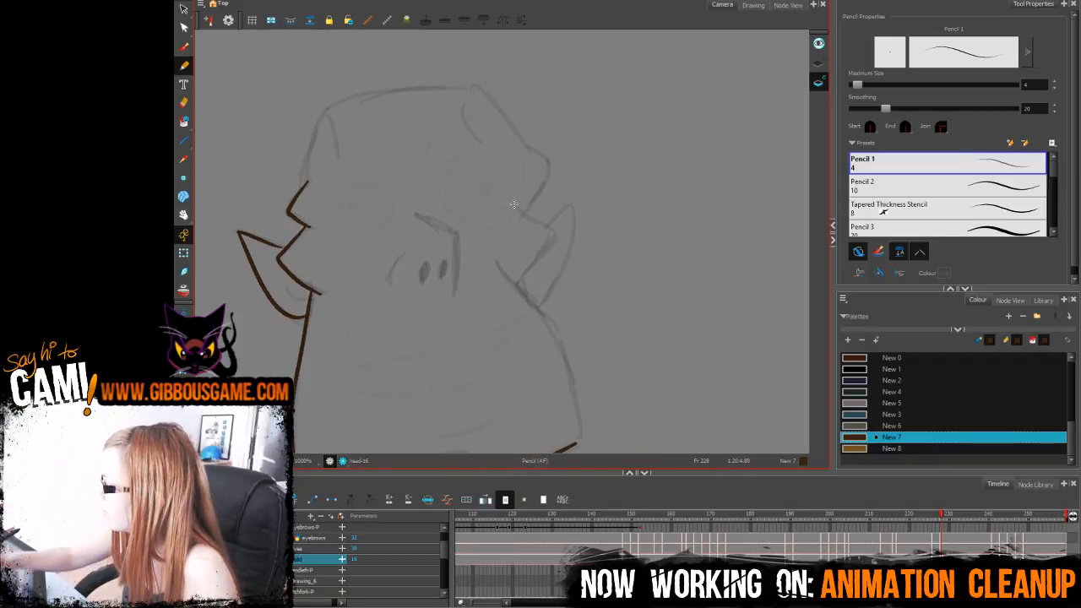
Step: Ink the right jaw side up to the cheek and the lower edge of the right cheek bump at frame 228
{"action": "left_click_drag", "start_coordinate": [636, 323], "coordinate": [623, 257]}
{"action": "mouse_move", "coordinate": [564, 379]}
{"action": "left_mouse_down"}
{"action": "mouse_move", "coordinate": [540, 260]}
{"action": "mouse_move", "coordinate": [495, 211]}
{"action": "left_mouse_up"}
{"action": "key", "text": "ctrl+z"}
{"action": "mouse_move", "coordinate": [565, 379]}
{"action": "left_mouse_down"}
{"action": "mouse_move", "coordinate": [559, 311]}
{"action": "mouse_move", "coordinate": [535, 249]}
{"action": "left_mouse_up"}
{"action": "key", "text": "ctrl+z"}
{"action": "mouse_move", "coordinate": [565, 377]}
{"action": "left_mouse_down"}
{"action": "mouse_move", "coordinate": [535, 254]}
{"action": "mouse_move", "coordinate": [486, 198]}
{"action": "left_mouse_up"}
{"action": "left_click_drag", "start_coordinate": [607, 280], "coordinate": [620, 347]}
{"action": "left_click_drag", "start_coordinate": [516, 286], "coordinate": [552, 237]}
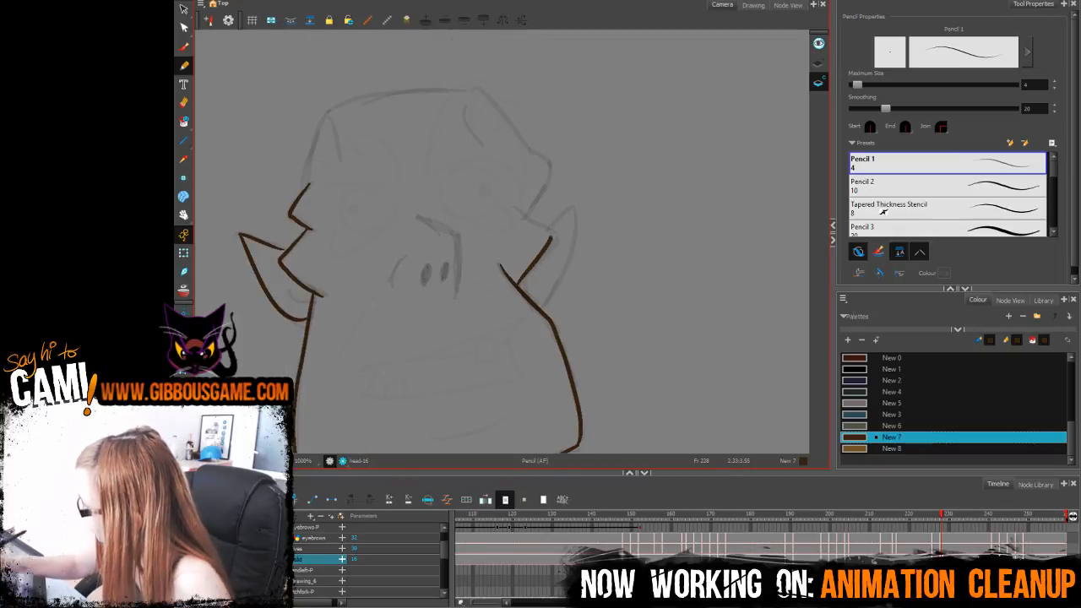
Step: Ink the upper right cheek bump, the right brow bump and the right side of the skull up to the crown at frame 228
{"action": "key", "text": "ctrl+z"}
{"action": "mouse_move", "coordinate": [517, 285]}
{"action": "left_mouse_down"}
{"action": "mouse_move", "coordinate": [554, 229]}
{"action": "mouse_move", "coordinate": [524, 207]}
{"action": "left_mouse_up"}
{"action": "left_click_drag", "start_coordinate": [628, 280], "coordinate": [638, 326]}
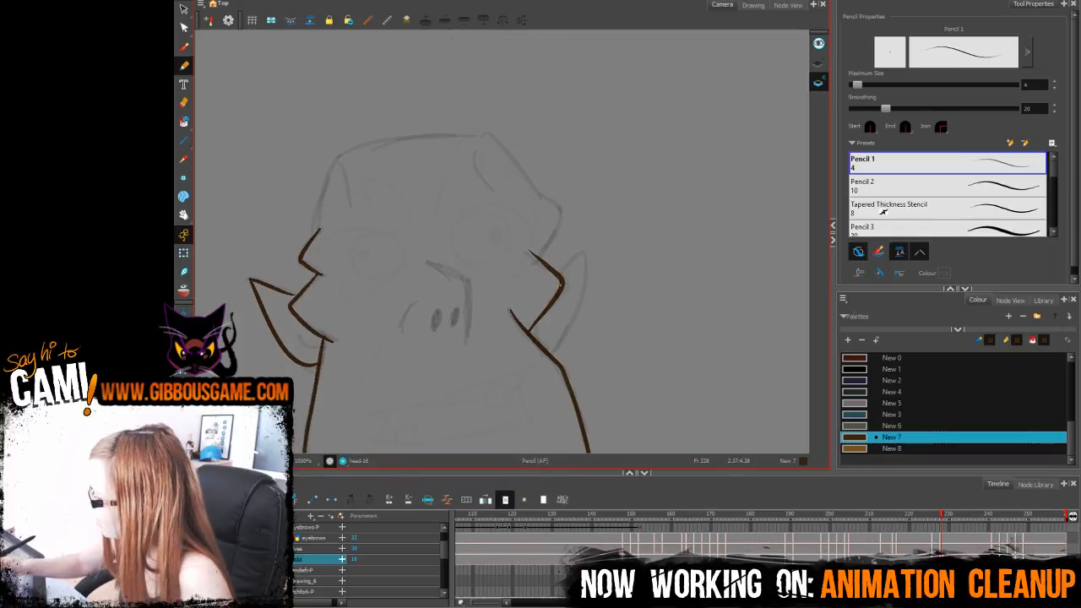
{"action": "key", "text": "ctrl+z"}
{"action": "mouse_move", "coordinate": [531, 332]}
{"action": "left_mouse_down"}
{"action": "mouse_move", "coordinate": [546, 315]}
{"action": "mouse_move", "coordinate": [533, 255]}
{"action": "left_mouse_up"}
{"action": "mouse_move", "coordinate": [534, 258]}
{"action": "left_mouse_down"}
{"action": "mouse_move", "coordinate": [561, 218]}
{"action": "mouse_move", "coordinate": [541, 193]}
{"action": "left_mouse_up"}
{"action": "key", "text": "ctrl+z"}
{"action": "mouse_move", "coordinate": [535, 259]}
{"action": "left_mouse_down"}
{"action": "mouse_move", "coordinate": [557, 228]}
{"action": "mouse_move", "coordinate": [547, 197]}
{"action": "mouse_move", "coordinate": [477, 131]}
{"action": "left_mouse_up"}
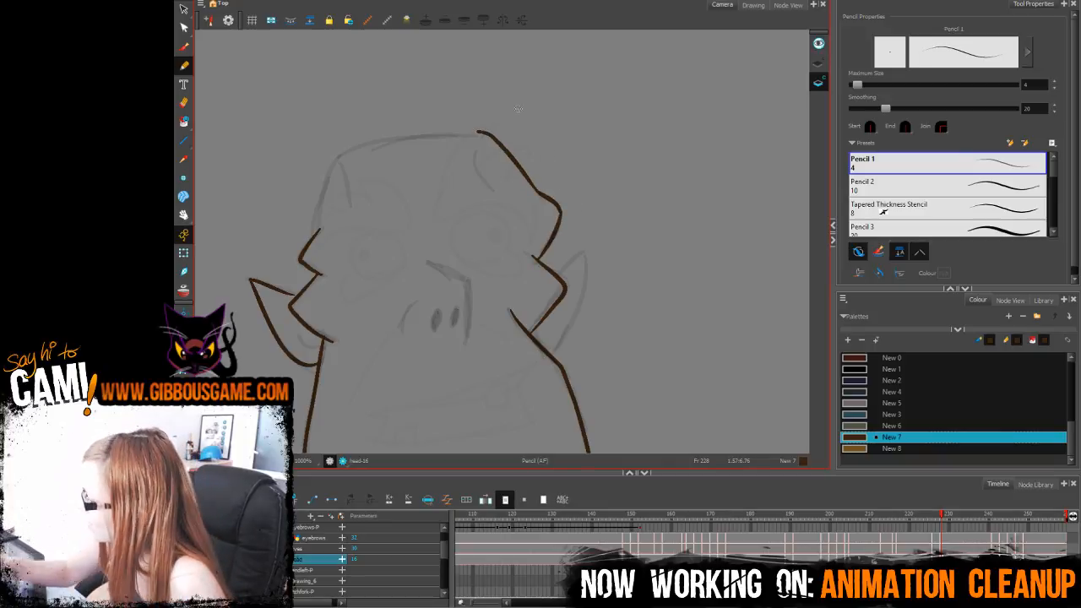
Step: Ink the left side and top of the skull and the two forehead creases at frame 228
{"action": "mouse_move", "coordinate": [319, 226]}
{"action": "left_mouse_down"}
{"action": "mouse_move", "coordinate": [329, 171]}
{"action": "mouse_move", "coordinate": [435, 134]}
{"action": "mouse_move", "coordinate": [480, 131]}
{"action": "left_mouse_up"}
{"action": "left_click_drag", "start_coordinate": [338, 159], "coordinate": [351, 205]}
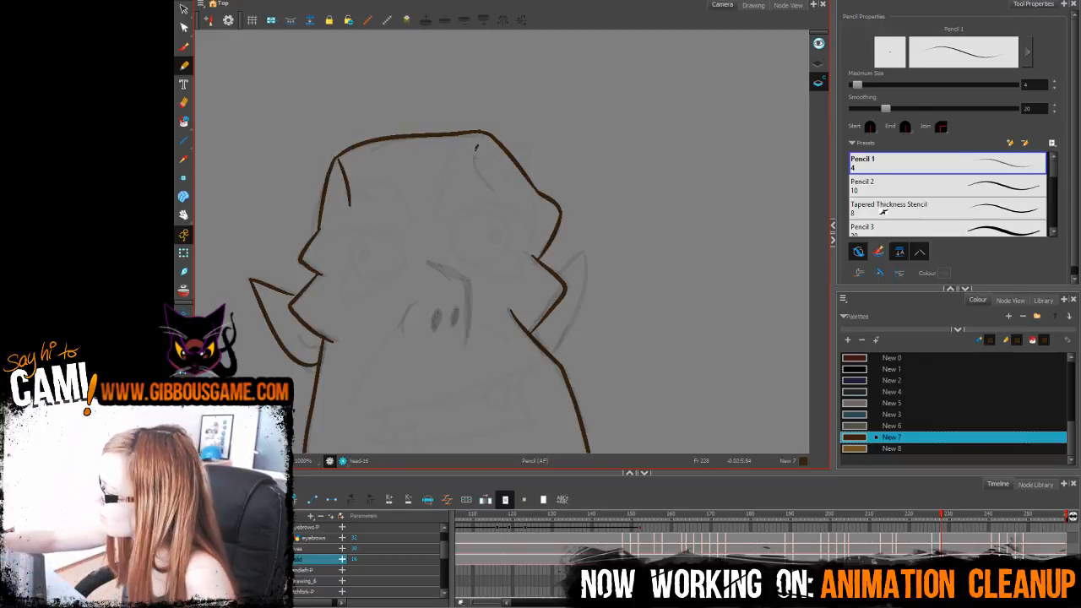
{"action": "left_click_drag", "start_coordinate": [478, 146], "coordinate": [498, 198]}
Step: Ink the right ear outline and the inner fold lines of both ears at frame 228
{"action": "mouse_move", "coordinate": [575, 269]}
{"action": "left_mouse_down"}
{"action": "mouse_move", "coordinate": [584, 196]}
{"action": "mouse_move", "coordinate": [583, 243]}
{"action": "mouse_move", "coordinate": [566, 279]}
{"action": "left_mouse_up"}
{"action": "key", "text": "ctrl+space"}
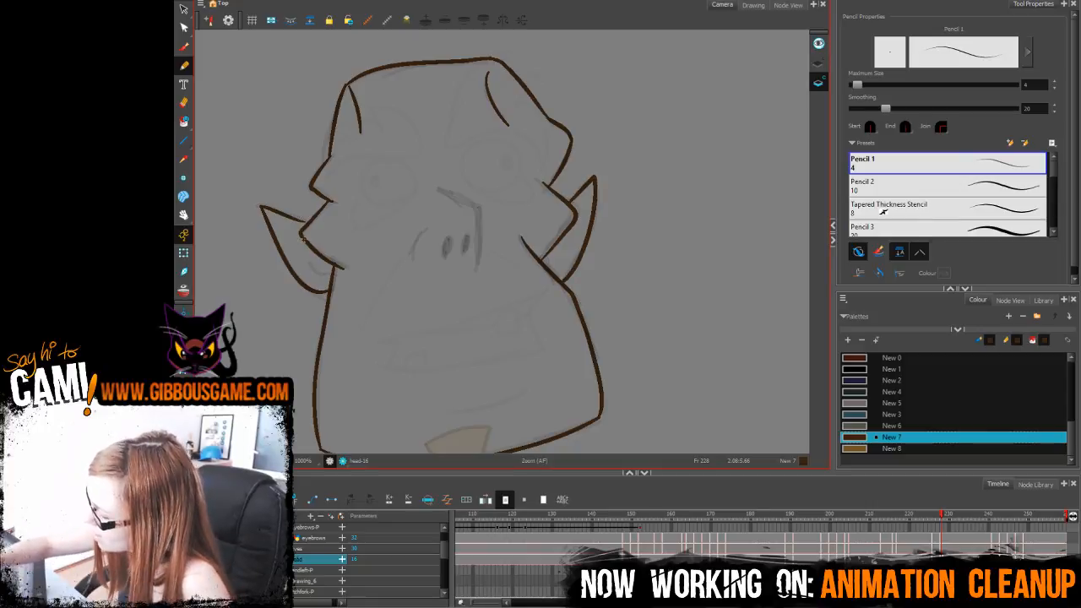
{"action": "key", "text": "ctrl+z"}
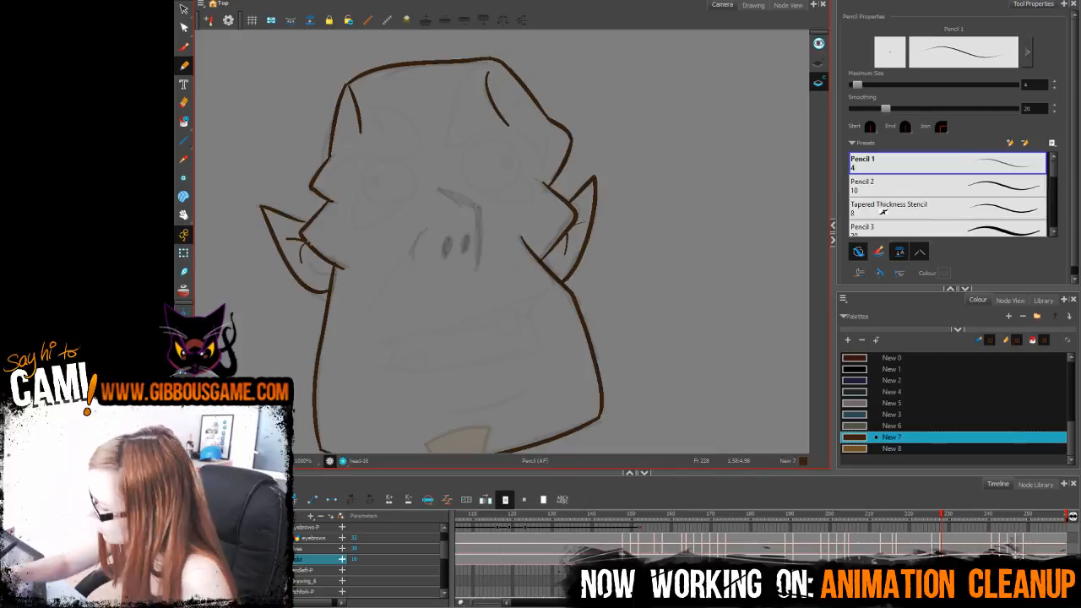
{"action": "left_click_drag", "start_coordinate": [297, 240], "coordinate": [281, 257]}
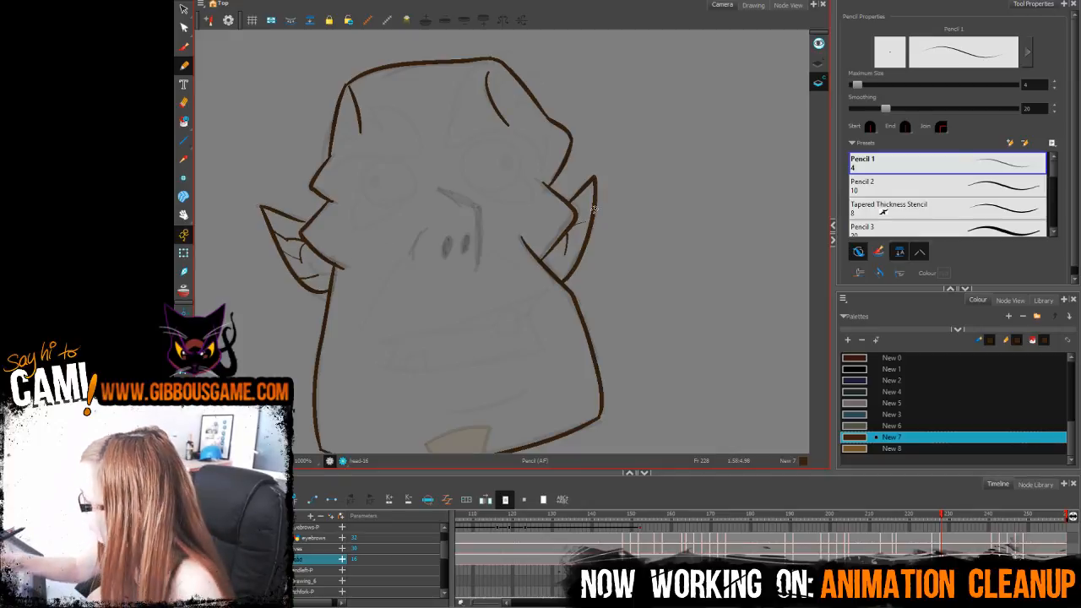
Step: Ink the nose contour lines and fill in the two nostrils at frame 228
{"action": "key", "text": "1"}
{"action": "key", "text": "1"}
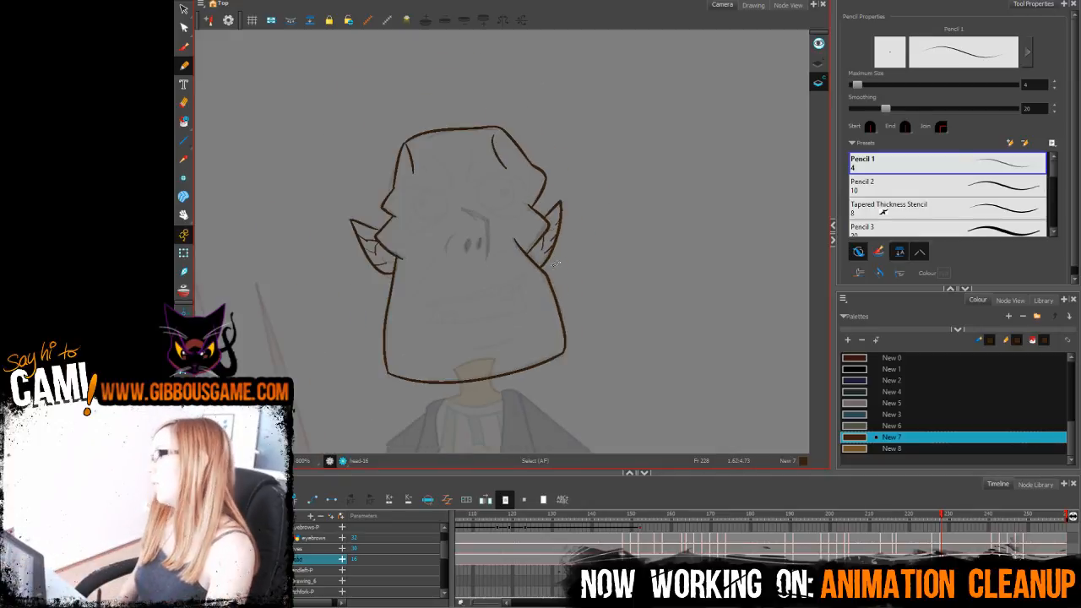
{"action": "key", "text": "2"}
{"action": "key", "text": "2"}
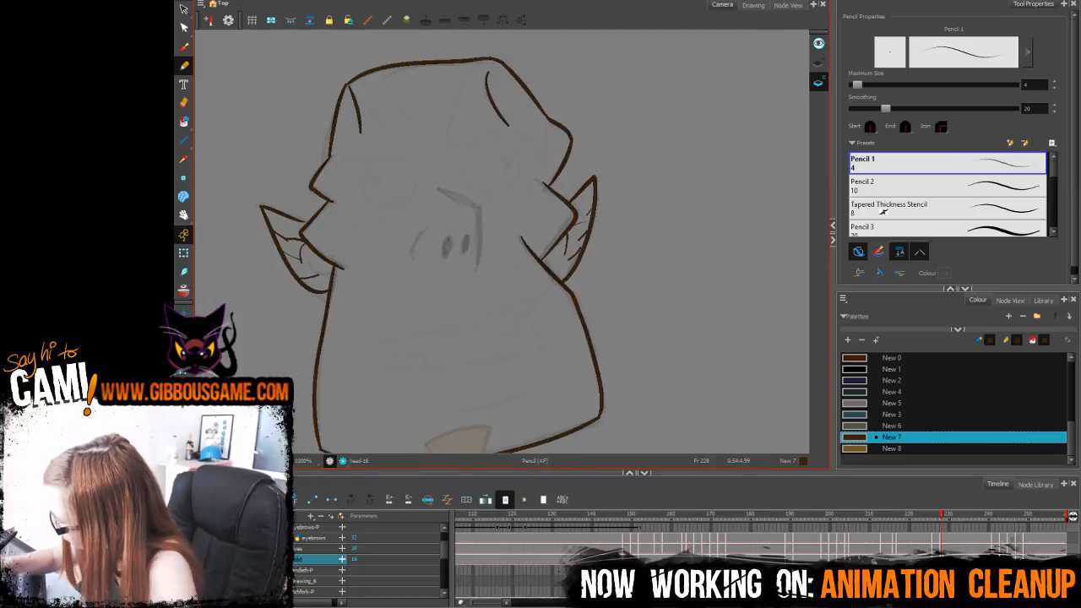
{"action": "left_click_drag", "start_coordinate": [427, 228], "coordinate": [414, 257]}
{"action": "mouse_move", "coordinate": [440, 188]}
{"action": "left_mouse_down"}
{"action": "mouse_move", "coordinate": [480, 210]}
{"action": "mouse_move", "coordinate": [482, 263]}
{"action": "left_mouse_up"}
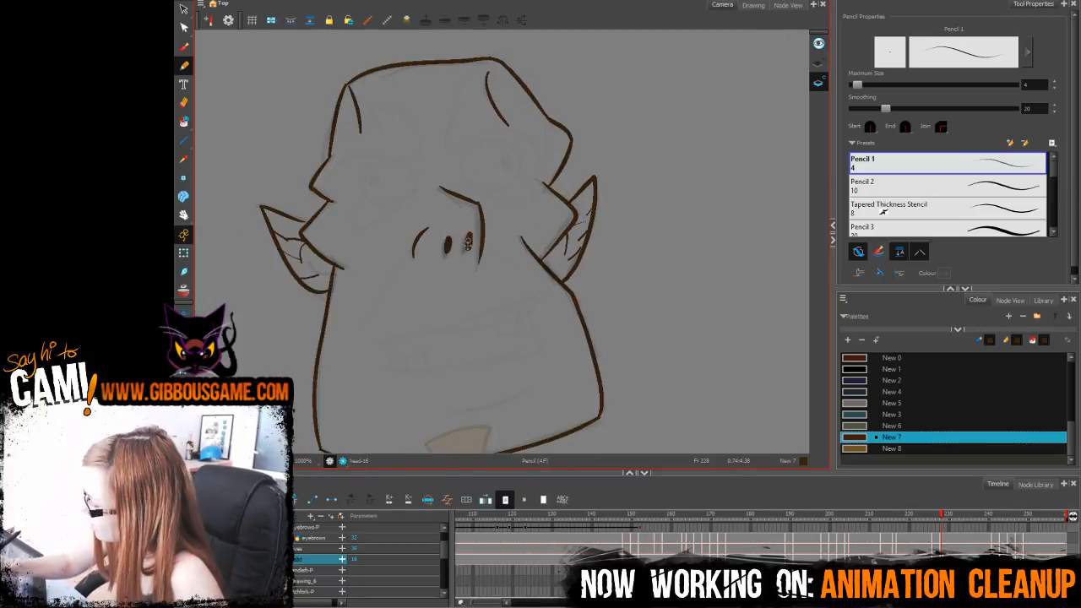
{"action": "left_click_drag", "start_coordinate": [466, 239], "coordinate": [464, 248]}
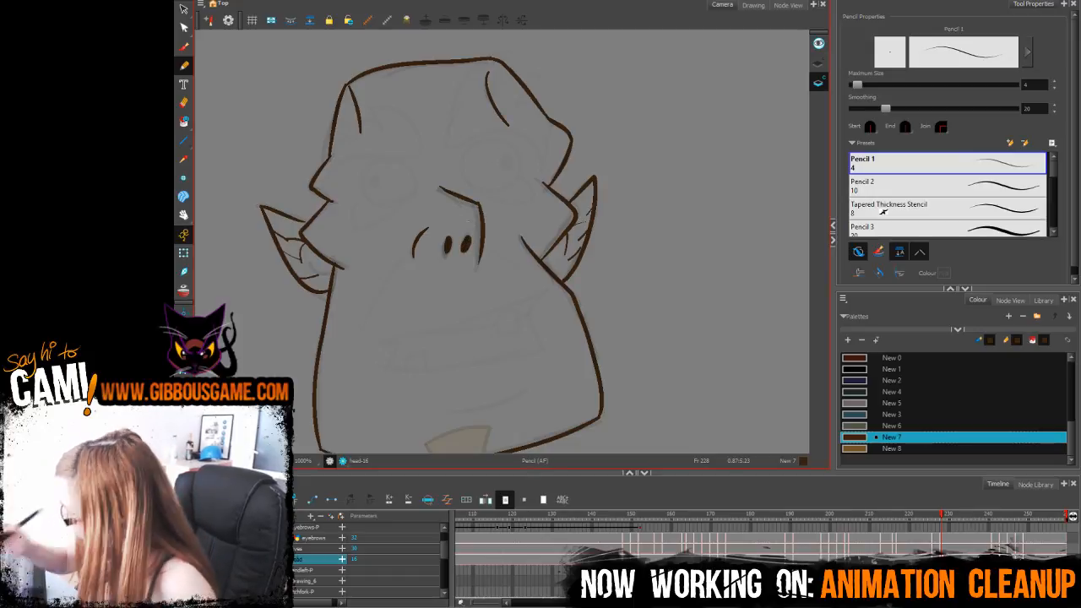
Step: Fill the head and both ears at frame 228 with the brown New 8 colour using the Paint tool
{"action": "left_click", "coordinate": [860, 448]}
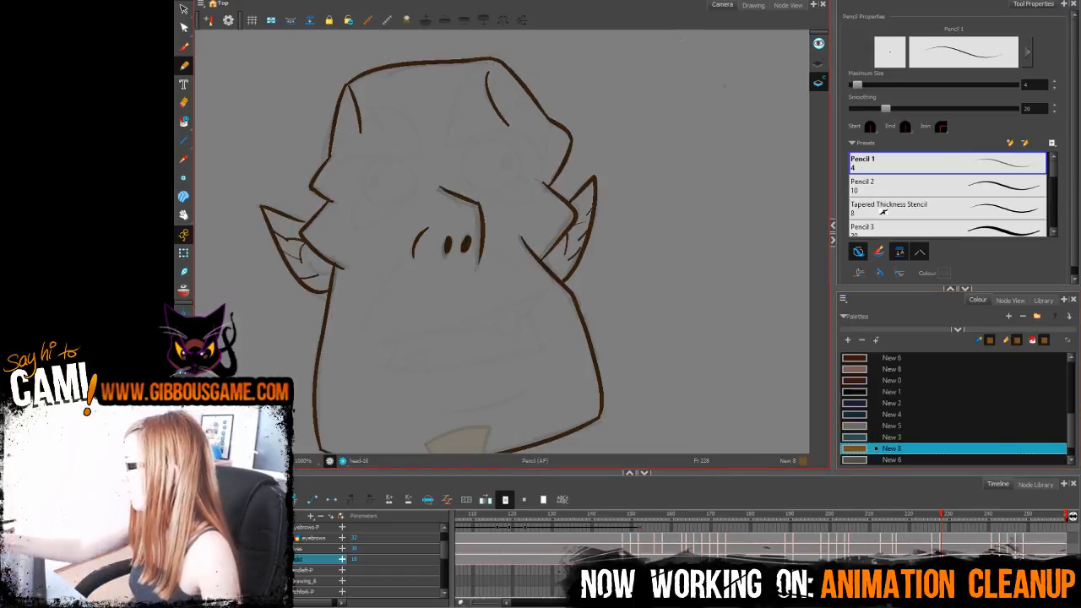
{"action": "key", "text": "alt+i"}
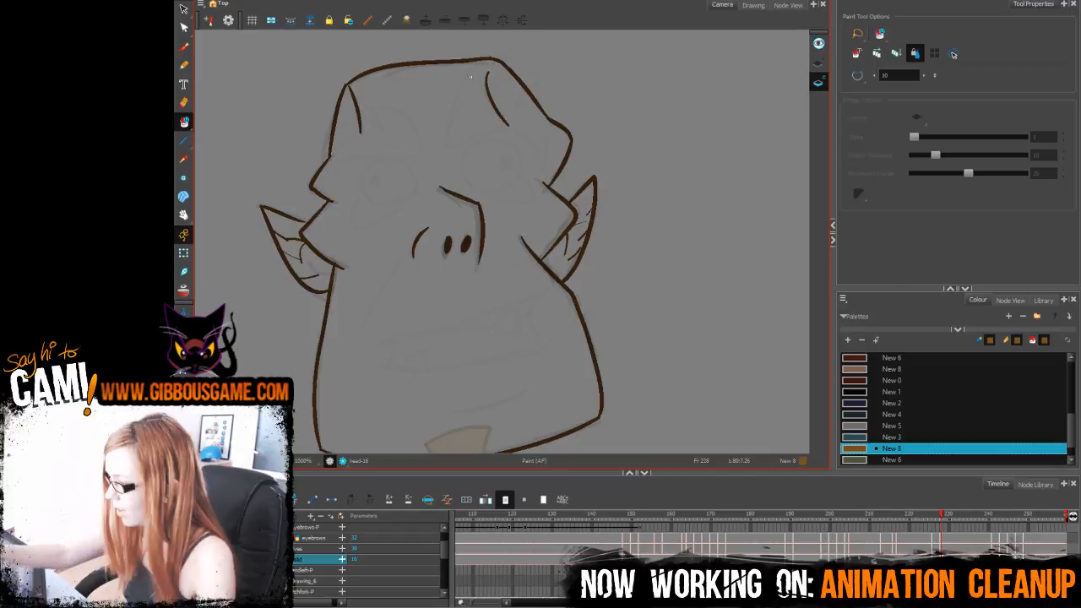
{"action": "left_click", "coordinate": [456, 127]}
{"action": "left_click", "coordinate": [575, 219]}
{"action": "left_click_drag", "start_coordinate": [605, 164], "coordinate": [570, 343]}
{"action": "mouse_move", "coordinate": [613, 140]}
{"action": "left_mouse_down"}
{"action": "mouse_move", "coordinate": [345, 156]}
{"action": "mouse_move", "coordinate": [279, 279]}
{"action": "left_mouse_up"}
Step: Go to frame 241 and ink the nose outline and nostrils with the Pencil in the dark brown New 7 colour
{"action": "key", "text": "1"}
{"action": "key", "text": "1"}
{"action": "key", "text": "1"}
{"action": "key", "text": "1"}
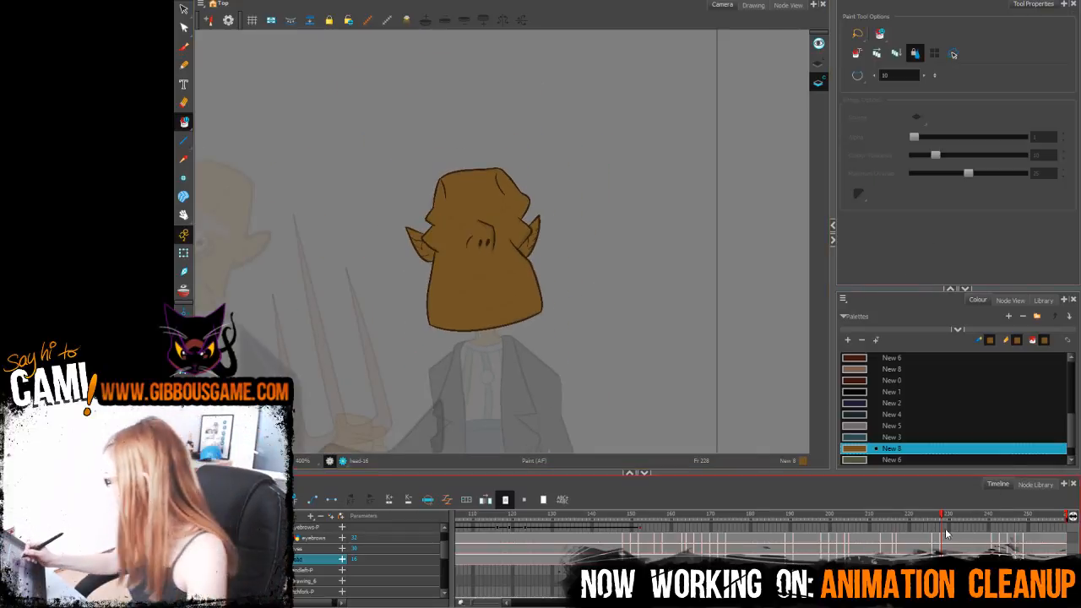
{"action": "mouse_move", "coordinate": [944, 519]}
{"action": "left_mouse_down"}
{"action": "mouse_move", "coordinate": [924, 518]}
{"action": "mouse_move", "coordinate": [994, 519]}
{"action": "left_mouse_up"}
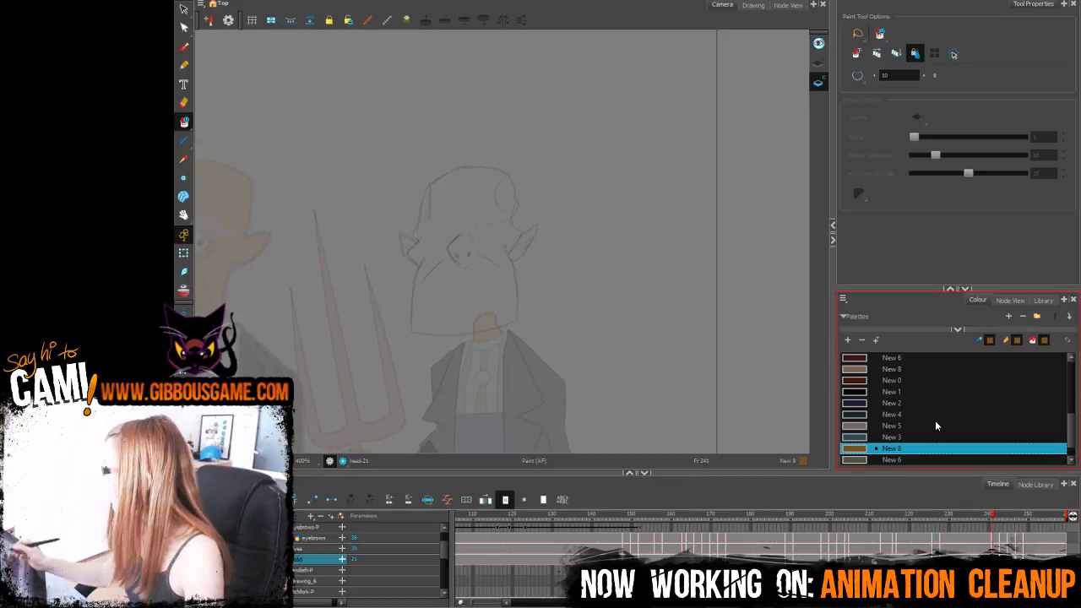
{"action": "scroll", "coordinate": [868, 455], "scroll_direction": "down", "scroll_amount": 2}
{"action": "left_click", "coordinate": [868, 450]}
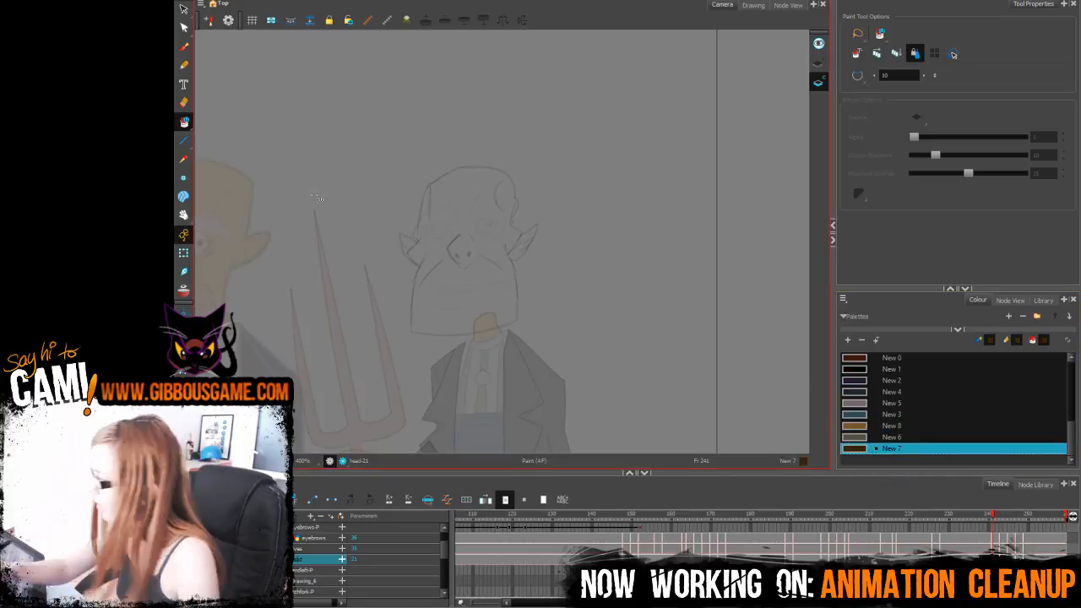
{"action": "left_click", "coordinate": [183, 65]}
{"action": "scroll", "coordinate": [508, 234], "scroll_direction": "up", "scroll_amount": 1}
{"action": "scroll", "coordinate": [507, 234], "scroll_direction": "up", "scroll_amount": 3}
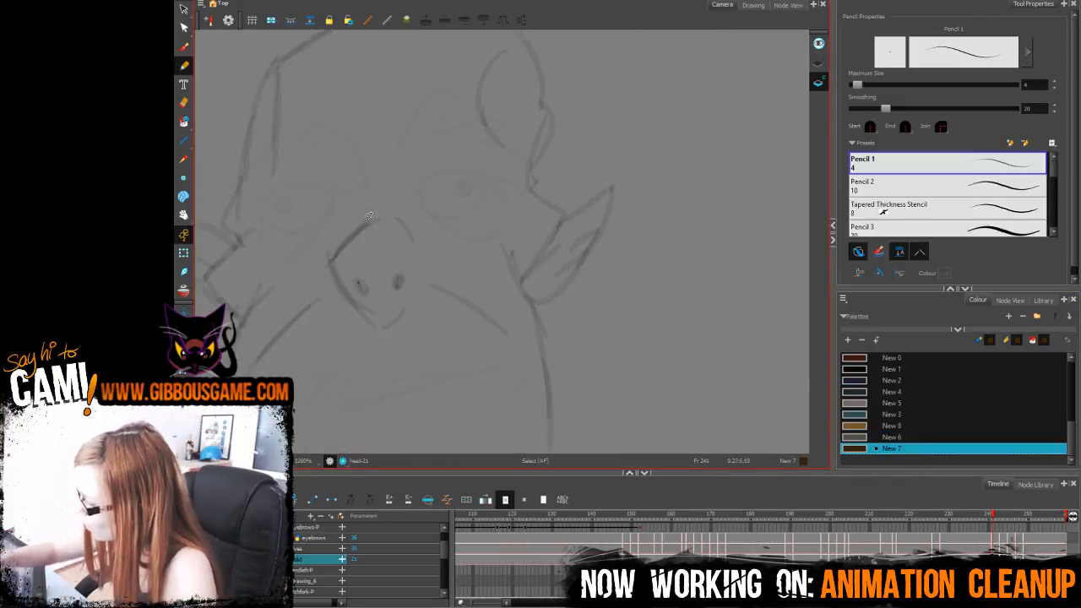
{"action": "mouse_move", "coordinate": [331, 259]}
{"action": "left_mouse_down"}
{"action": "mouse_move", "coordinate": [365, 319]}
{"action": "mouse_move", "coordinate": [377, 215]}
{"action": "left_mouse_up"}
{"action": "left_click_drag", "start_coordinate": [358, 282], "coordinate": [397, 284]}
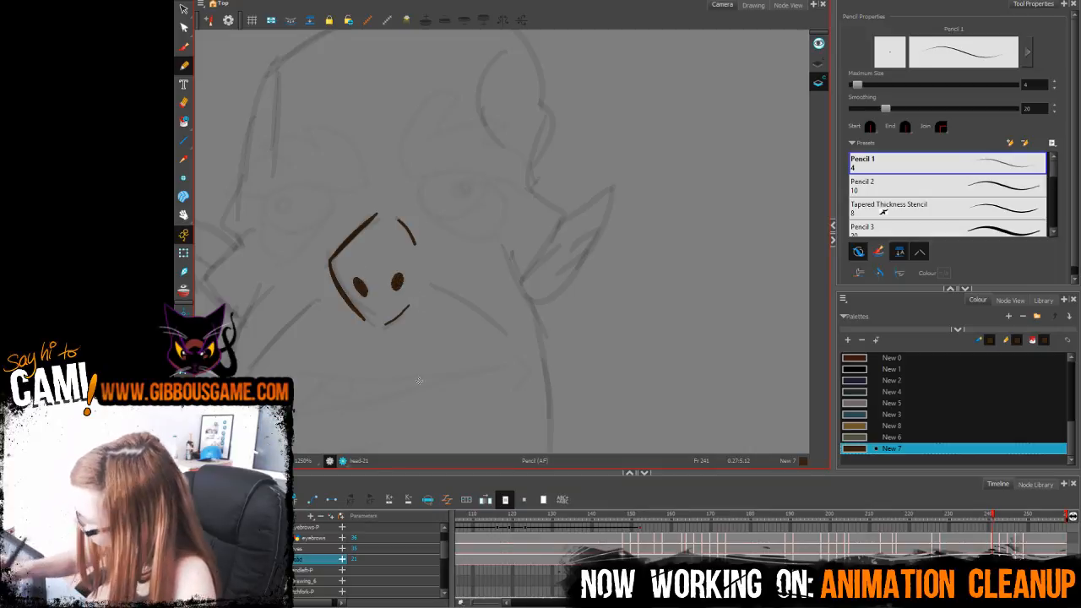
Step: Ink the two cheek folds running outward from either side of the nose at frame 241
{"action": "left_click_drag", "start_coordinate": [551, 302], "coordinate": [599, 253]}
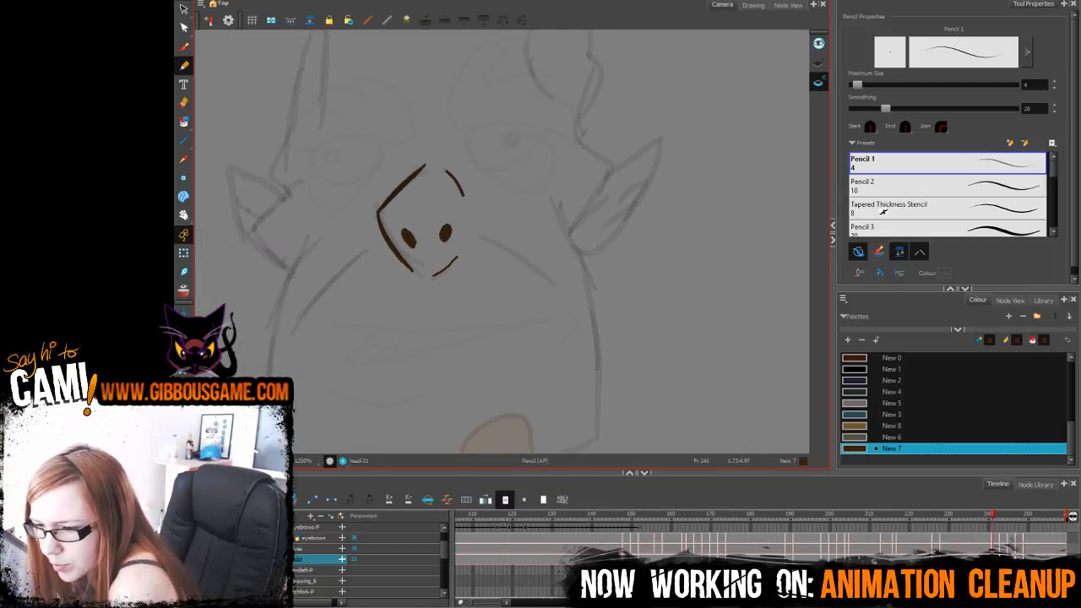
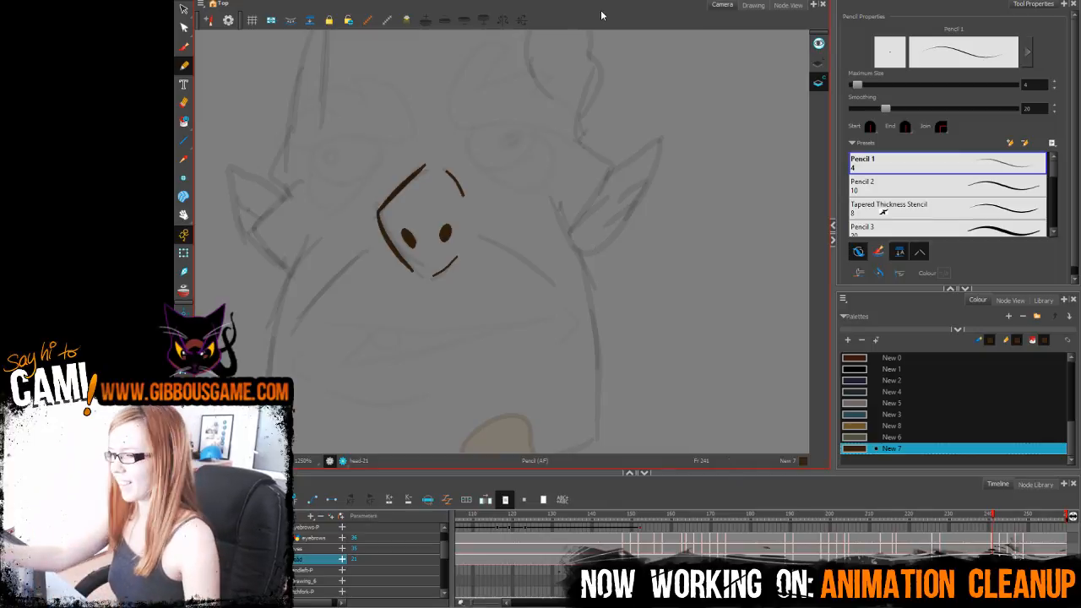
{"action": "mouse_move", "coordinate": [695, 312]}
{"action": "left_mouse_down"}
{"action": "mouse_move", "coordinate": [797, 319]}
{"action": "mouse_move", "coordinate": [809, 280]}
{"action": "left_mouse_up"}
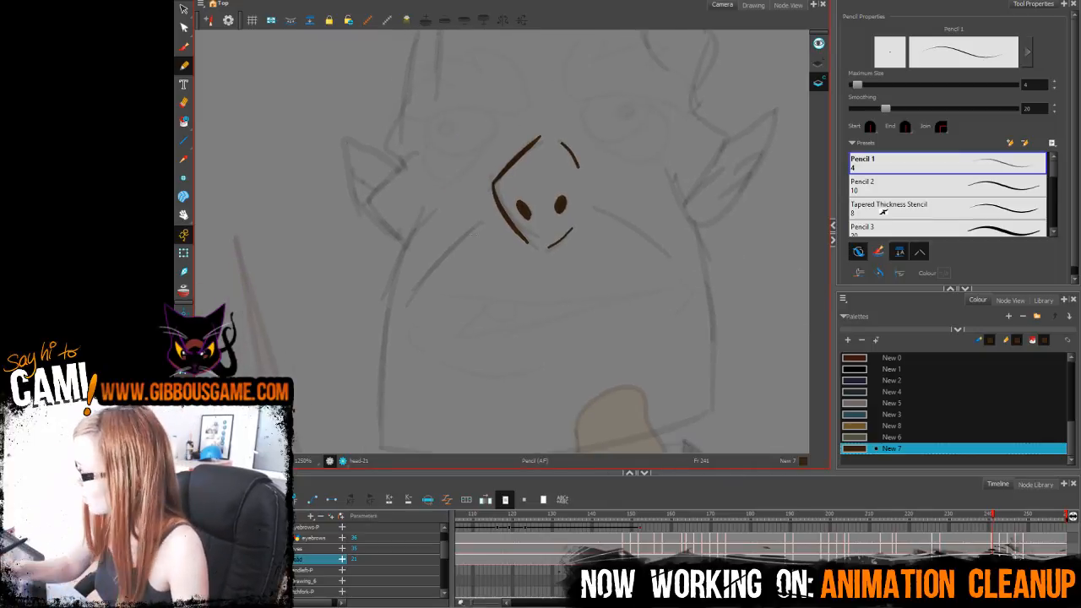
{"action": "left_click_drag", "start_coordinate": [484, 222], "coordinate": [411, 305]}
{"action": "key", "text": "ctrl+z"}
{"action": "left_click_drag", "start_coordinate": [484, 224], "coordinate": [412, 298]}
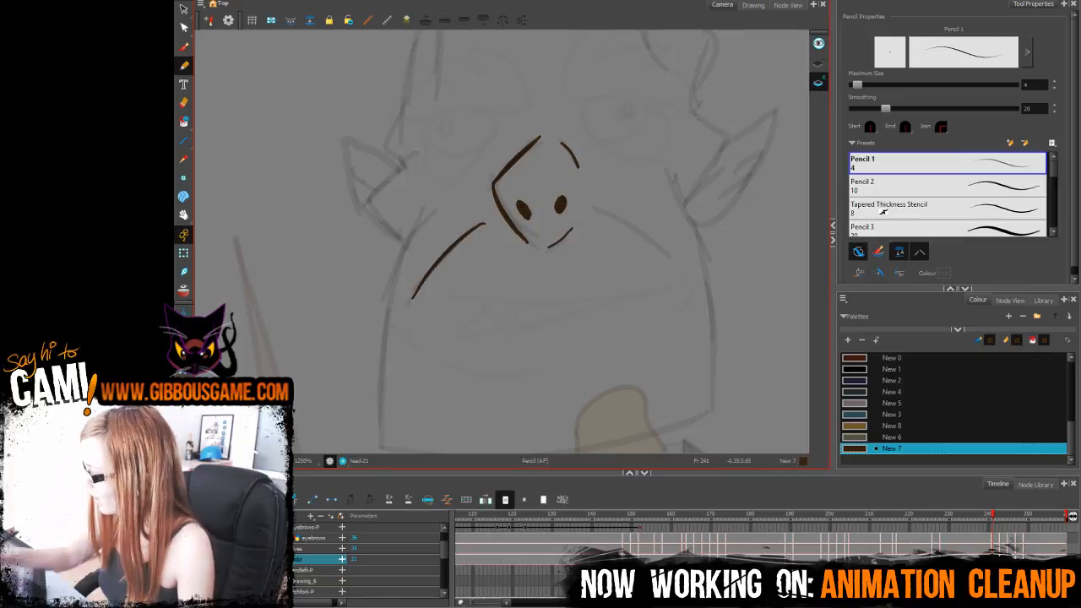
{"action": "left_click_drag", "start_coordinate": [592, 205], "coordinate": [662, 256]}
{"action": "key", "text": "ctrl+z"}
{"action": "left_click_drag", "start_coordinate": [589, 205], "coordinate": [672, 253]}
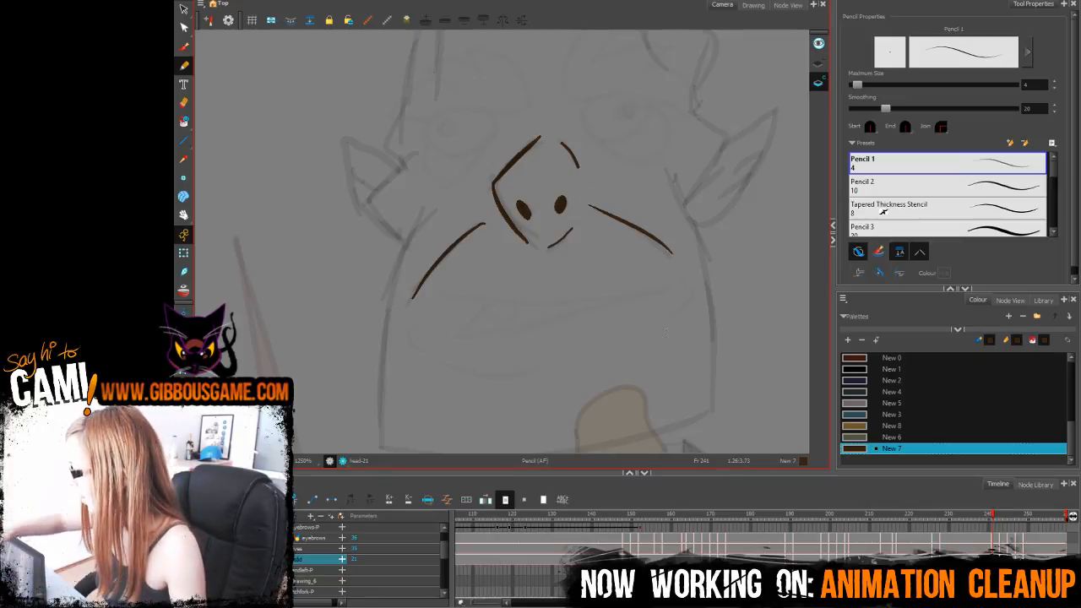
Step: Ink the left jaw side, the bottom jaw line and the right jaw side at frame 241
{"action": "mouse_move", "coordinate": [440, 216]}
{"action": "left_mouse_down"}
{"action": "mouse_move", "coordinate": [413, 91]}
{"action": "mouse_move", "coordinate": [383, 190]}
{"action": "mouse_move", "coordinate": [379, 323]}
{"action": "mouse_move", "coordinate": [531, 329]}
{"action": "mouse_move", "coordinate": [708, 284]}
{"action": "left_mouse_up"}
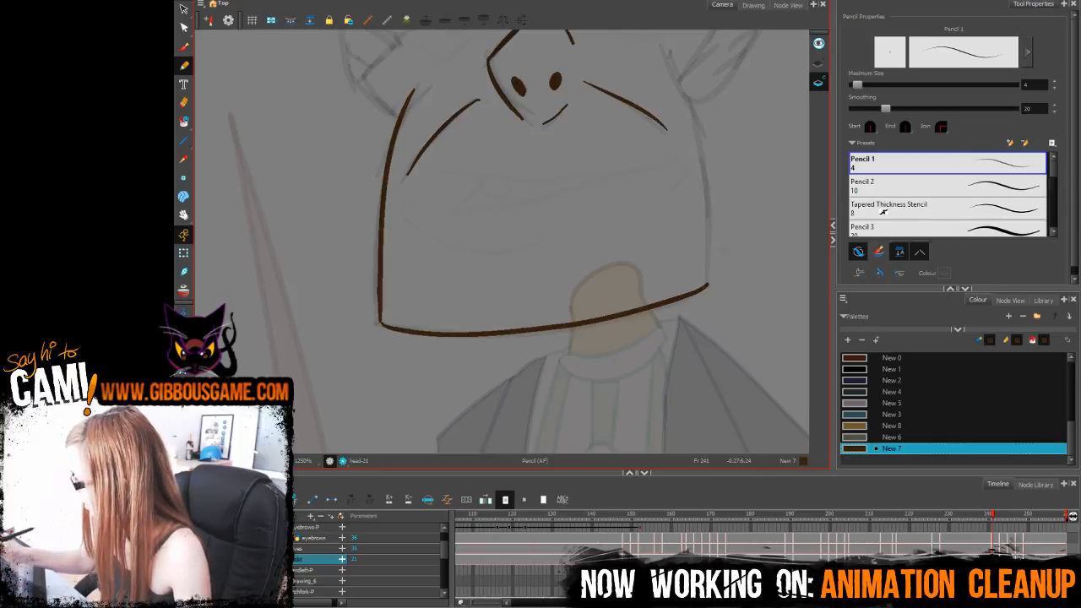
{"action": "left_click_drag", "start_coordinate": [676, 243], "coordinate": [600, 315]}
{"action": "key", "text": "ctrl+z"}
{"action": "mouse_move", "coordinate": [302, 396]}
{"action": "left_mouse_down"}
{"action": "mouse_move", "coordinate": [558, 397]}
{"action": "mouse_move", "coordinate": [630, 362]}
{"action": "mouse_move", "coordinate": [310, 399]}
{"action": "mouse_move", "coordinate": [627, 365]}
{"action": "mouse_move", "coordinate": [622, 228]}
{"action": "mouse_move", "coordinate": [594, 143]}
{"action": "left_mouse_up"}
{"action": "key", "text": "ctrl+z"}
{"action": "left_click_drag", "start_coordinate": [577, 195], "coordinate": [601, 280]}
{"action": "left_click_drag", "start_coordinate": [491, 247], "coordinate": [502, 290]}
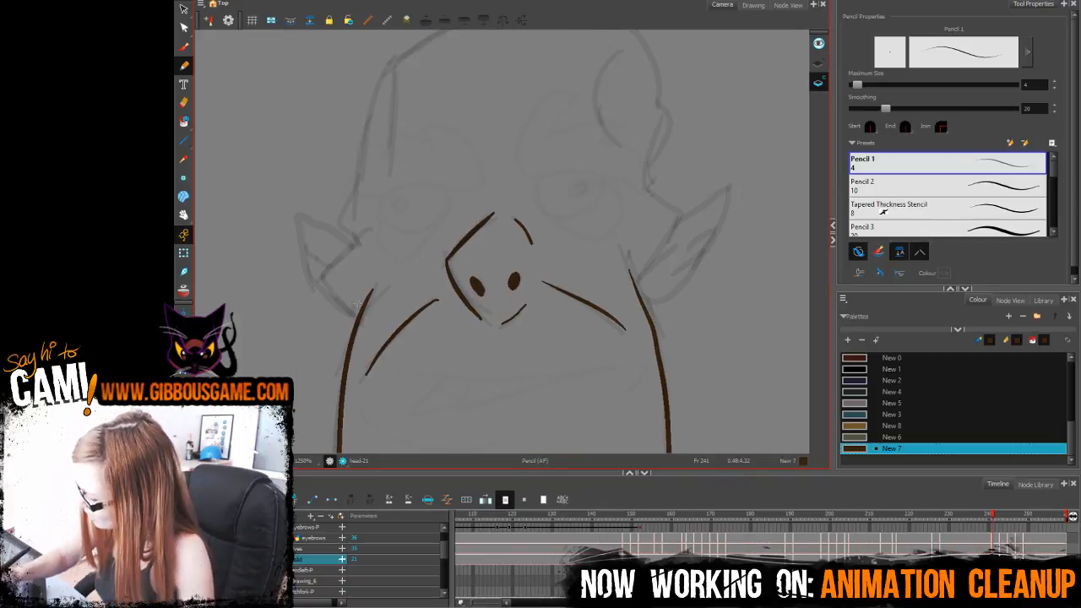
Step: Ink both cheek bumps and the skull outline from the right brow over the crown to the left brow at frame 241
{"action": "mouse_move", "coordinate": [356, 316]}
{"action": "left_mouse_down"}
{"action": "mouse_move", "coordinate": [357, 239]}
{"action": "mouse_move", "coordinate": [380, 217]}
{"action": "left_mouse_up"}
{"action": "mouse_move", "coordinate": [634, 284]}
{"action": "left_mouse_down"}
{"action": "mouse_move", "coordinate": [672, 223]}
{"action": "mouse_move", "coordinate": [642, 178]}
{"action": "mouse_move", "coordinate": [667, 204]}
{"action": "left_mouse_up"}
{"action": "left_click_drag", "start_coordinate": [648, 273], "coordinate": [659, 164]}
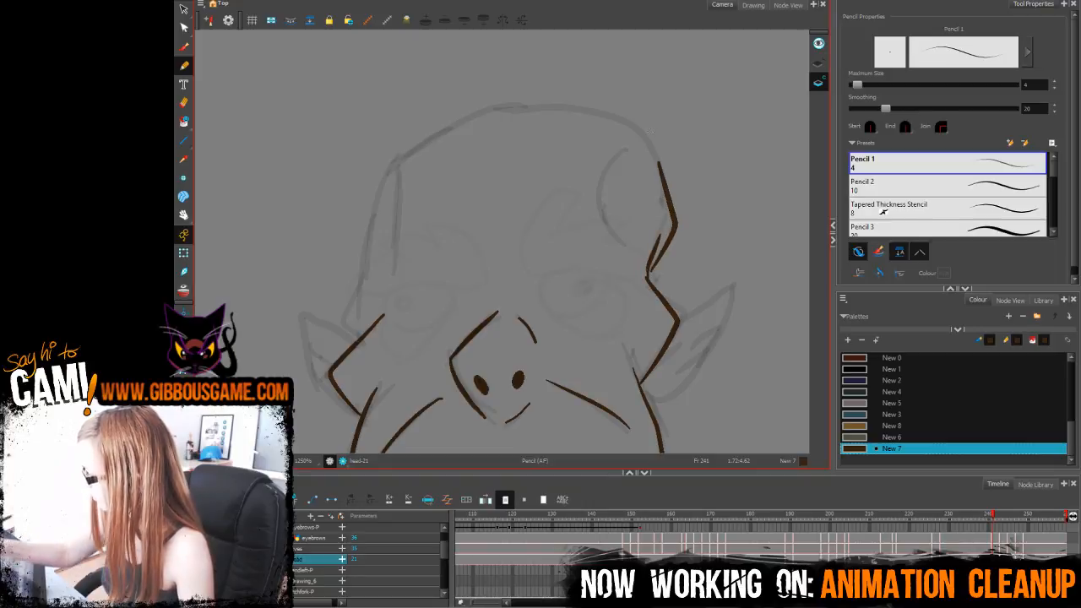
{"action": "key", "text": "ctrl+z"}
{"action": "left_click_drag", "start_coordinate": [657, 254], "coordinate": [664, 177]}
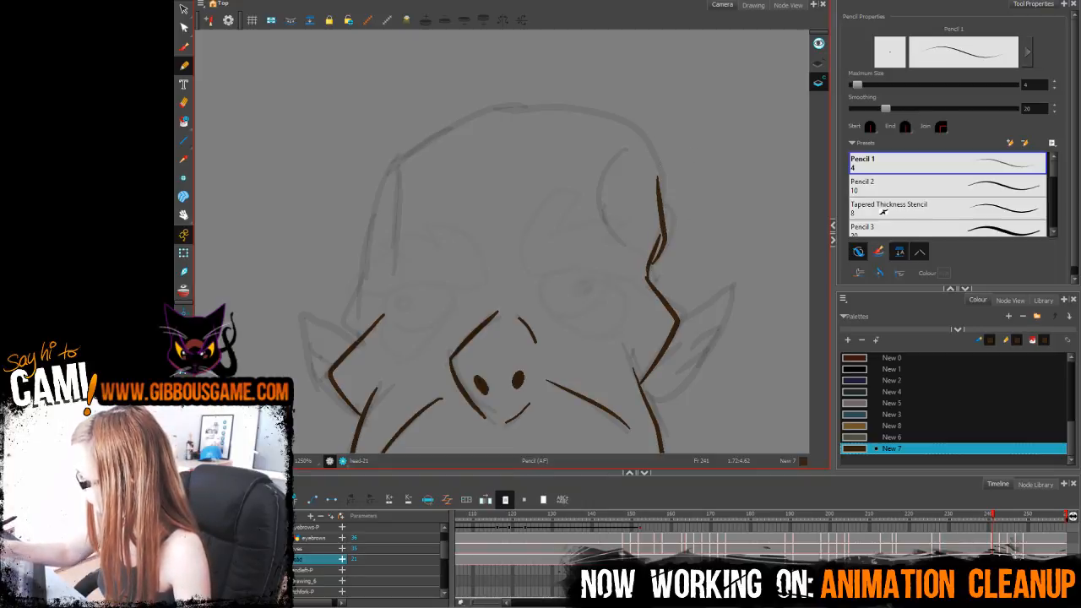
{"action": "key", "text": "ctrl+z"}
{"action": "mouse_move", "coordinate": [659, 245]}
{"action": "left_mouse_down"}
{"action": "mouse_move", "coordinate": [656, 157]}
{"action": "mouse_move", "coordinate": [643, 134]}
{"action": "mouse_move", "coordinate": [592, 109]}
{"action": "mouse_move", "coordinate": [518, 105]}
{"action": "mouse_move", "coordinate": [456, 123]}
{"action": "mouse_move", "coordinate": [384, 171]}
{"action": "mouse_move", "coordinate": [349, 319]}
{"action": "left_mouse_up"}
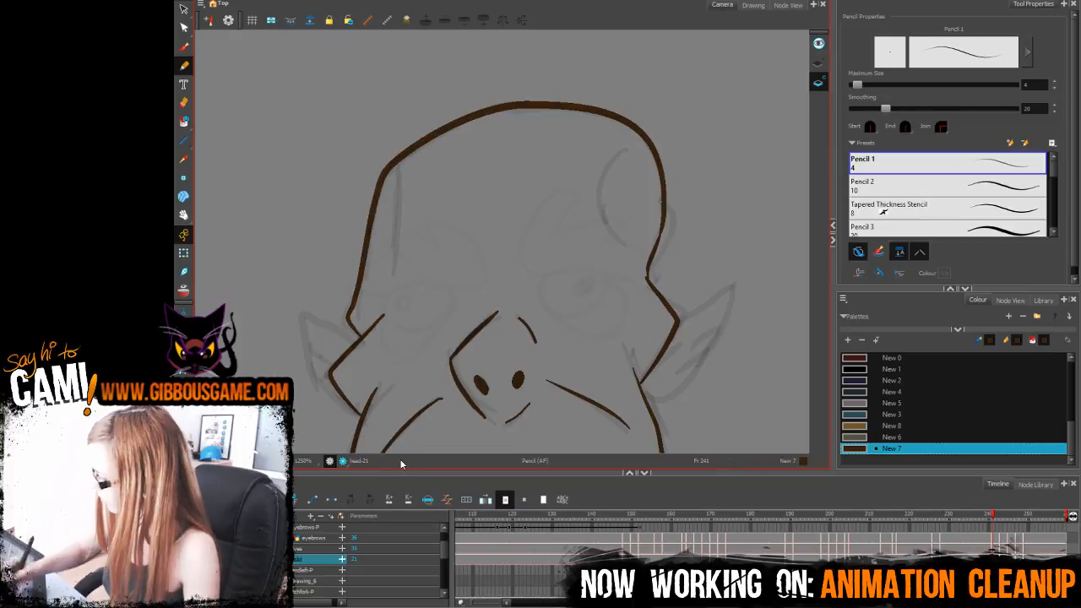
Step: Ink the left and right forehead creases at frame 241
{"action": "left_click_drag", "start_coordinate": [399, 205], "coordinate": [393, 268]}
{"action": "left_click_drag", "start_coordinate": [629, 146], "coordinate": [625, 252]}
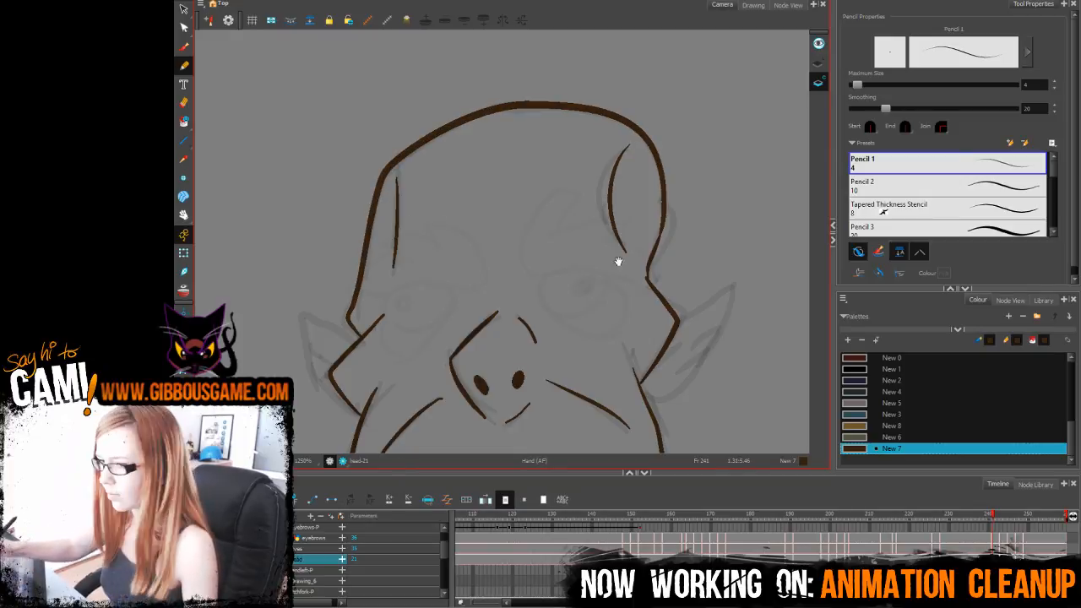
{"action": "key", "text": "ctrl+z"}
{"action": "left_click_drag", "start_coordinate": [623, 145], "coordinate": [622, 250]}
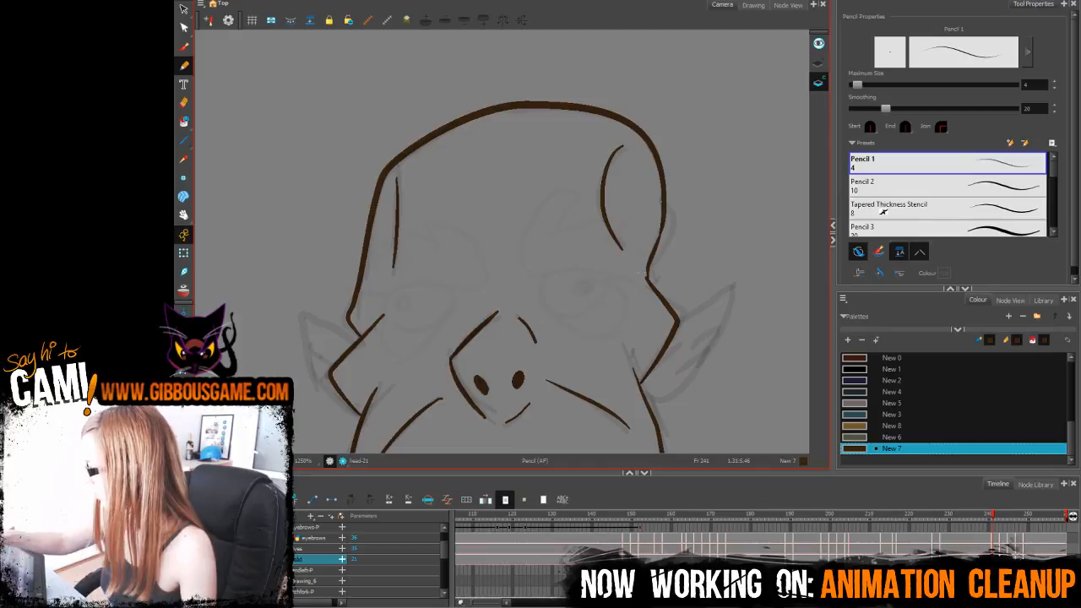
Step: Ink the left ear outline and its inner fold lines at frame 241
{"action": "key", "text": "space"}
{"action": "left_click_drag", "start_coordinate": [685, 264], "coordinate": [713, 67]}
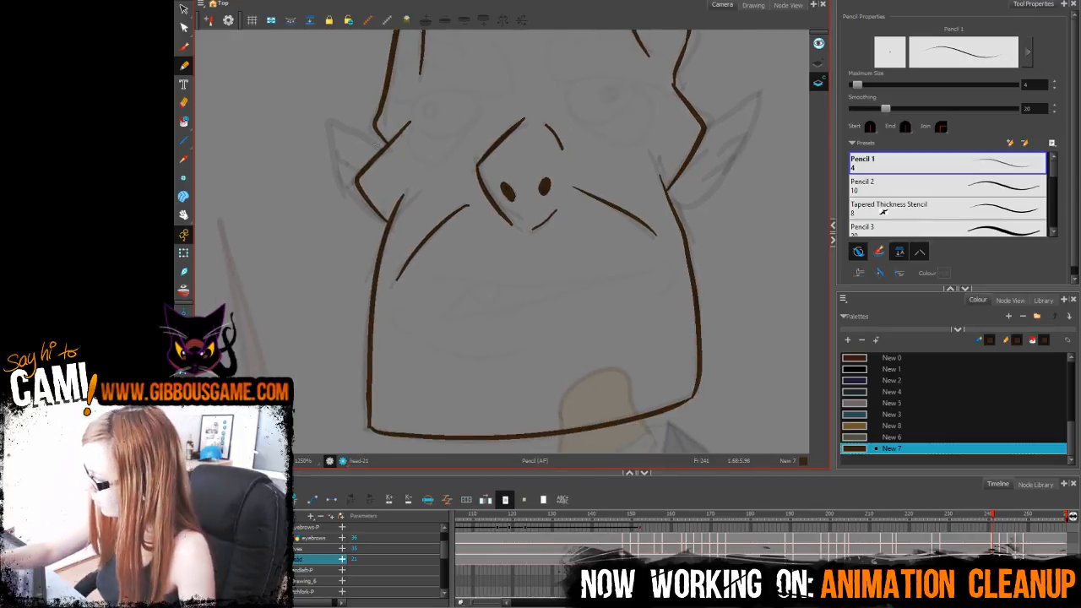
{"action": "mouse_move", "coordinate": [379, 145]}
{"action": "left_mouse_down"}
{"action": "mouse_move", "coordinate": [329, 119]}
{"action": "mouse_move", "coordinate": [349, 199]}
{"action": "mouse_move", "coordinate": [384, 218]}
{"action": "left_mouse_up"}
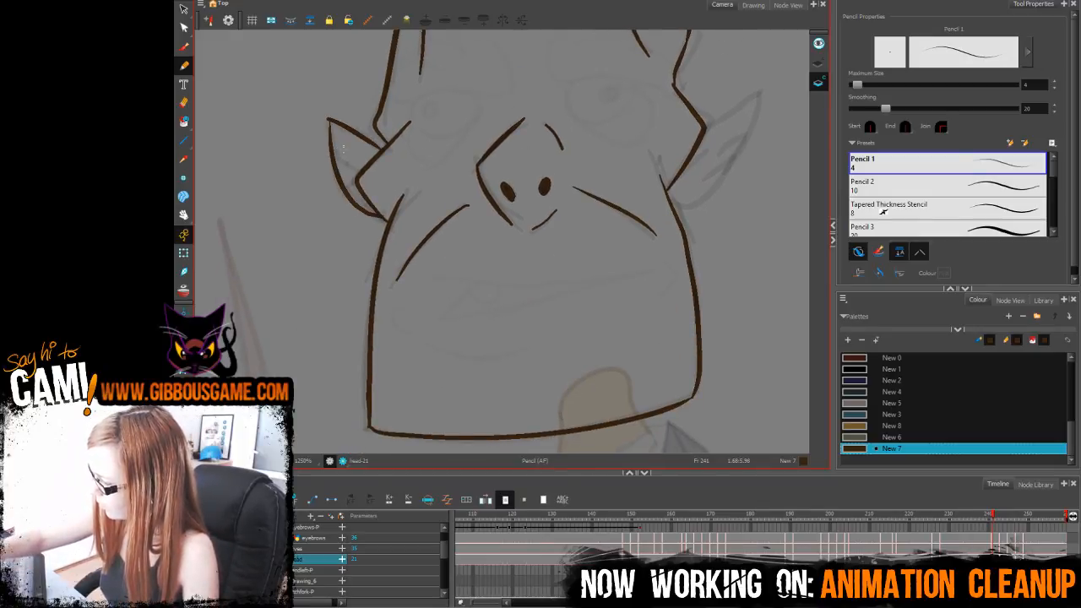
{"action": "left_click_drag", "start_coordinate": [342, 149], "coordinate": [368, 162]}
Step: Ink the right ear outline and its inner fold lines at frame 241
{"action": "key", "text": "space"}
{"action": "left_click_drag", "start_coordinate": [512, 299], "coordinate": [423, 391]}
{"action": "left_click_drag", "start_coordinate": [618, 218], "coordinate": [676, 180]}
{"action": "mouse_move", "coordinate": [675, 185]}
{"action": "left_mouse_down"}
{"action": "mouse_move", "coordinate": [642, 258]}
{"action": "mouse_move", "coordinate": [602, 289]}
{"action": "mouse_move", "coordinate": [630, 283]}
{"action": "mouse_move", "coordinate": [677, 182]}
{"action": "left_mouse_up"}
{"action": "key", "text": "ctrl+z"}
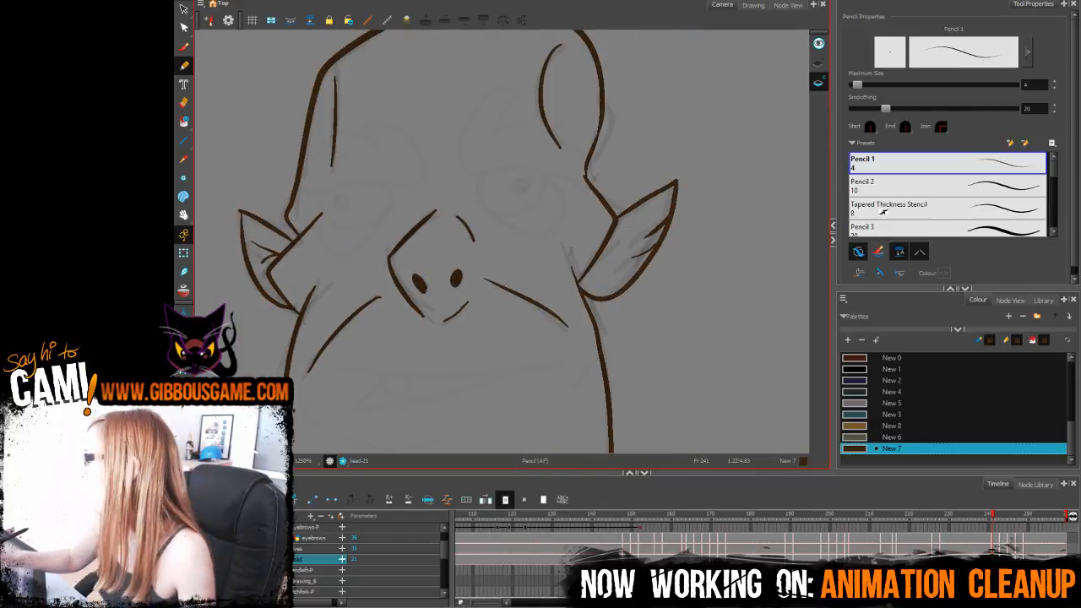
{"action": "left_click_drag", "start_coordinate": [627, 226], "coordinate": [605, 247]}
{"action": "key", "text": "ctrl+z"}
Step: Fill the head and both ears at frame 241 with the brown New 8 colour using the Paint tool
{"action": "key", "text": "1"}
{"action": "key", "text": "1"}
{"action": "key", "text": "1"}
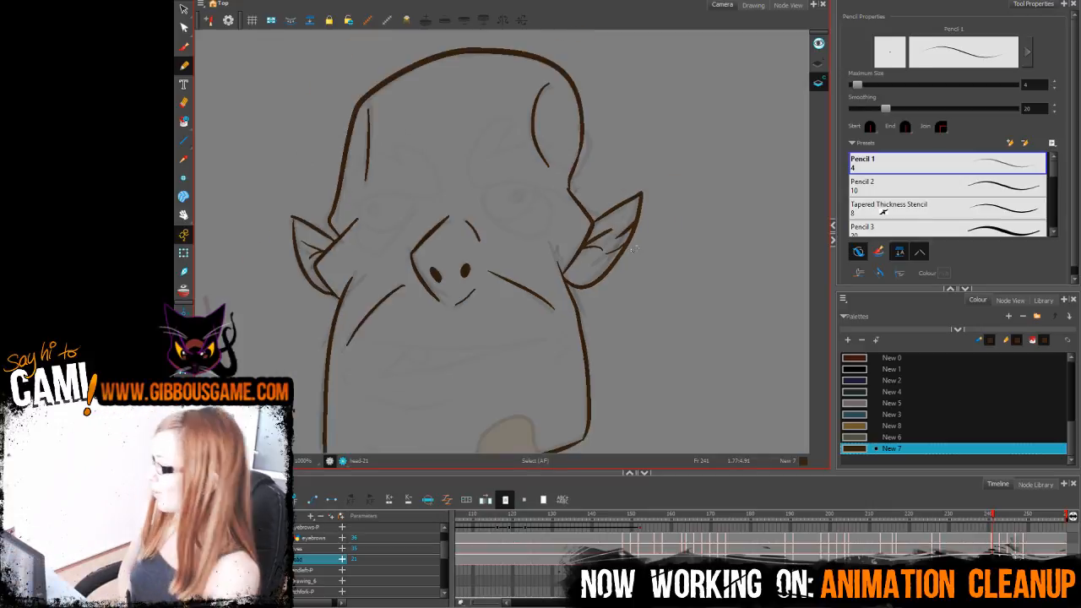
{"action": "left_click", "coordinate": [866, 427]}
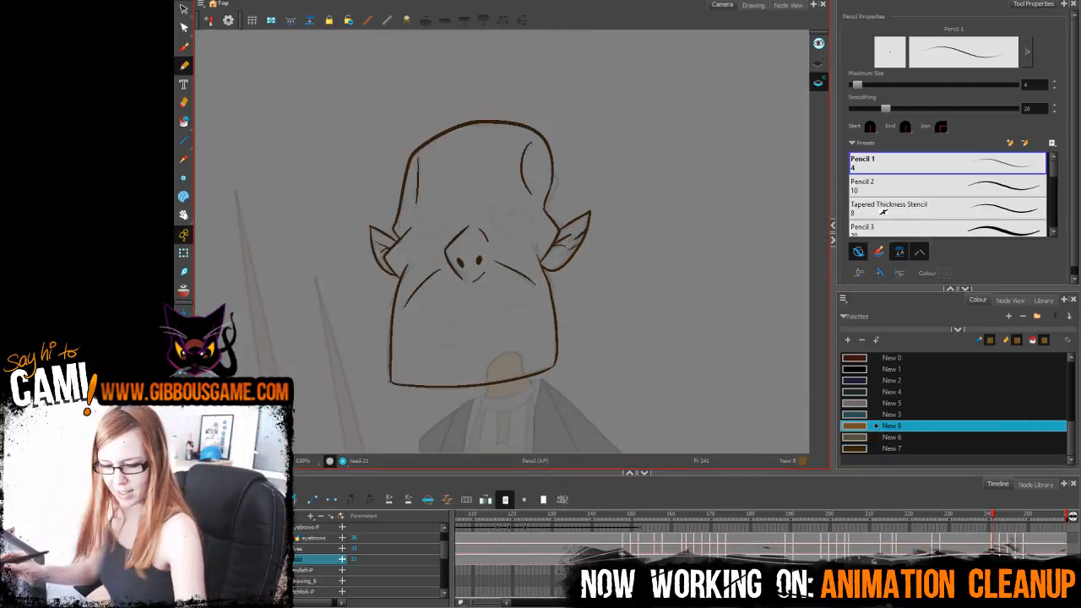
{"action": "key", "text": "alt+i"}
{"action": "left_click", "coordinate": [550, 336]}
{"action": "mouse_move", "coordinate": [600, 139]}
{"action": "left_mouse_down"}
{"action": "mouse_move", "coordinate": [350, 285]}
{"action": "mouse_move", "coordinate": [566, 271]}
{"action": "left_mouse_up"}
{"action": "left_click_drag", "start_coordinate": [577, 193], "coordinate": [557, 253]}
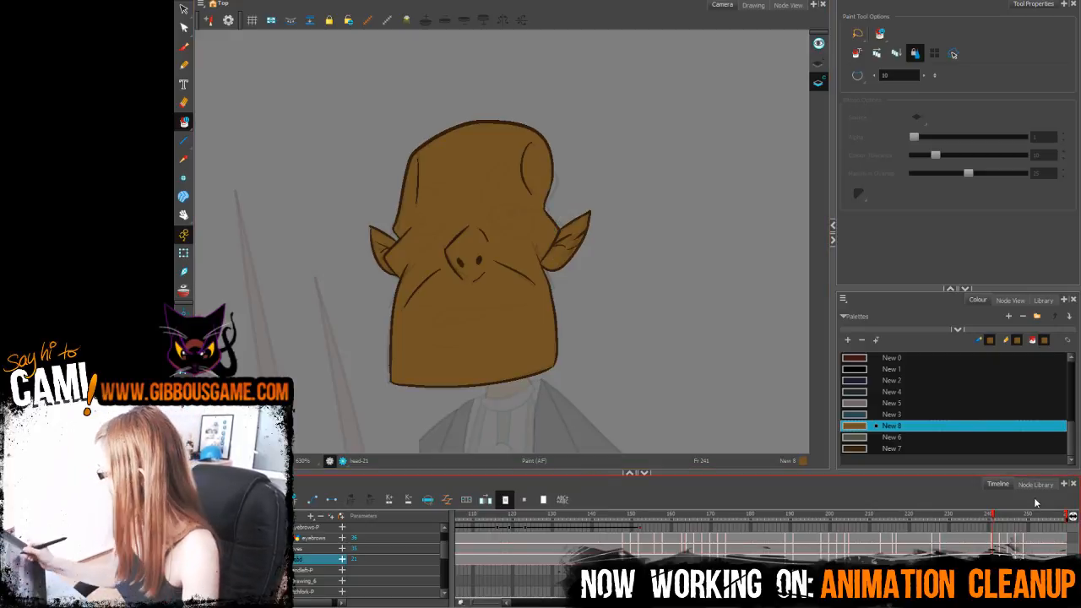
Step: Go to frame 243 and ink the nose bridge, both nostrils and the nose tip mark with the Pencil in dark brown New 7
{"action": "mouse_move", "coordinate": [990, 514]}
{"action": "left_mouse_down"}
{"action": "mouse_move", "coordinate": [912, 531]}
{"action": "mouse_move", "coordinate": [990, 532]}
{"action": "mouse_move", "coordinate": [994, 552]}
{"action": "left_mouse_up"}
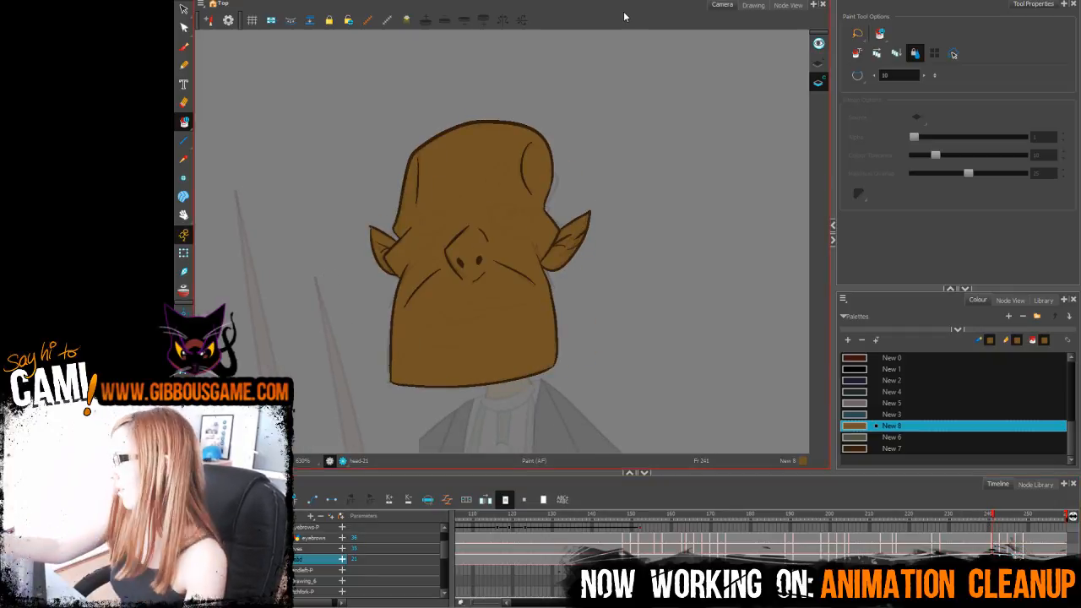
{"action": "left_click_drag", "start_coordinate": [995, 519], "coordinate": [1002, 519]}
{"action": "left_click", "coordinate": [859, 448]}
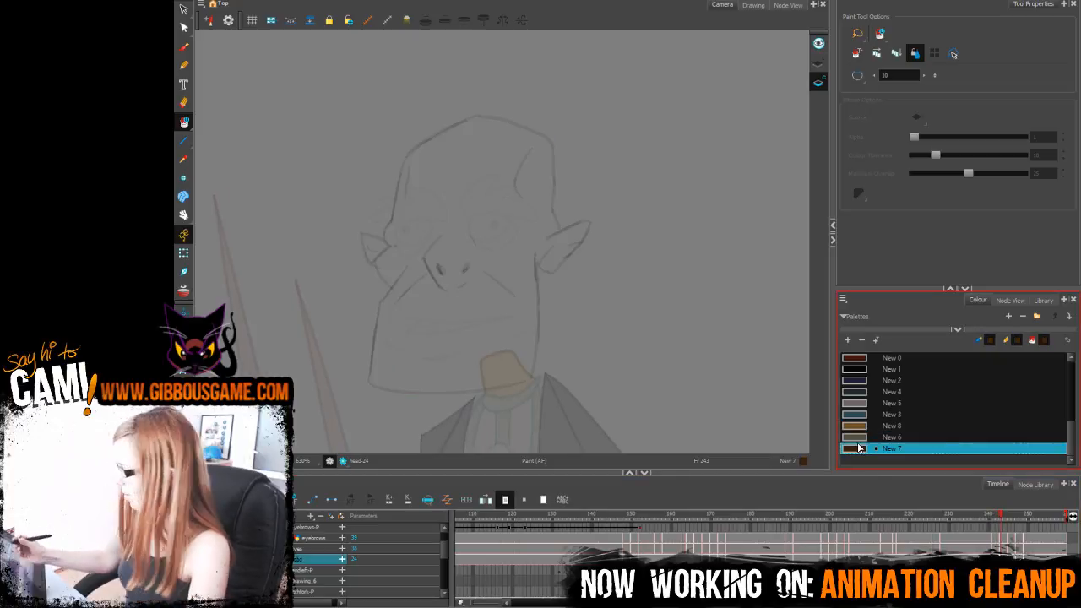
{"action": "key", "text": "alt+slash"}
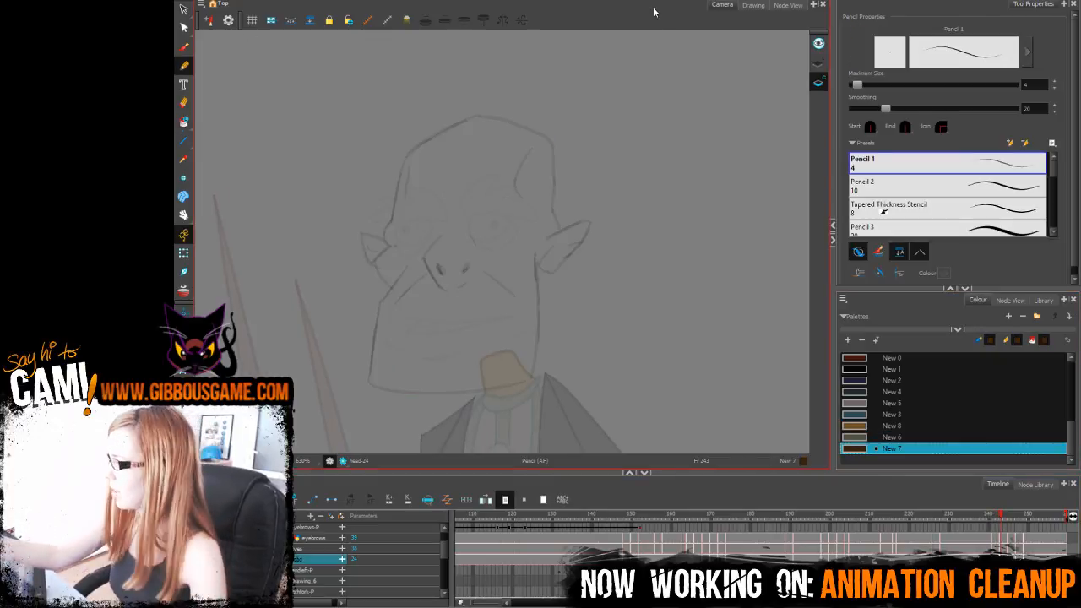
{"action": "key", "text": "2"}
{"action": "left_click_drag", "start_coordinate": [642, 279], "coordinate": [684, 226]}
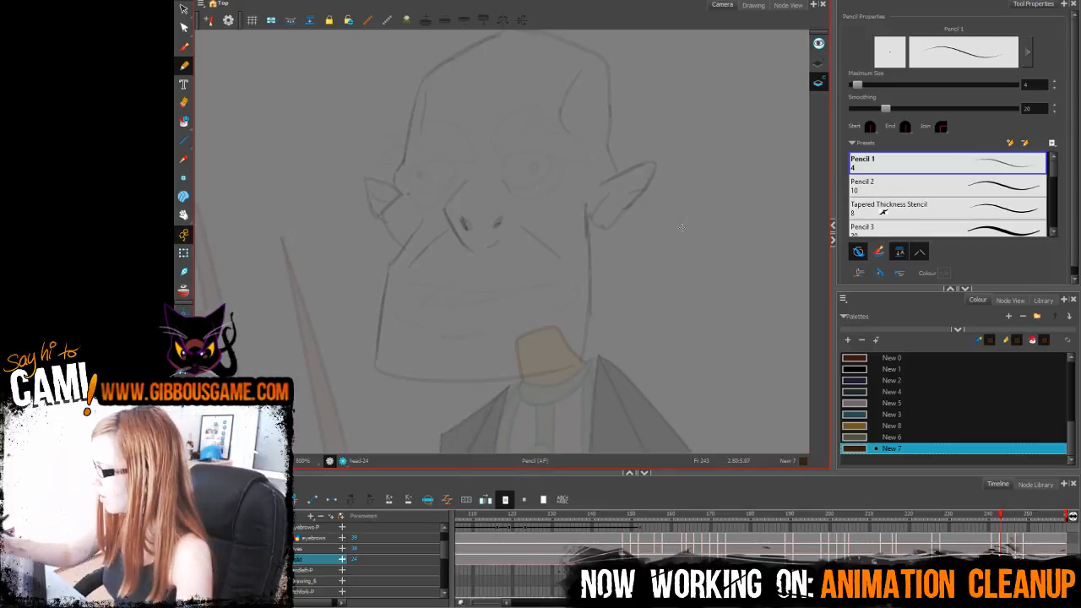
{"action": "key", "text": "2"}
{"action": "key", "text": "2"}
{"action": "left_click_drag", "start_coordinate": [411, 189], "coordinate": [455, 258]}
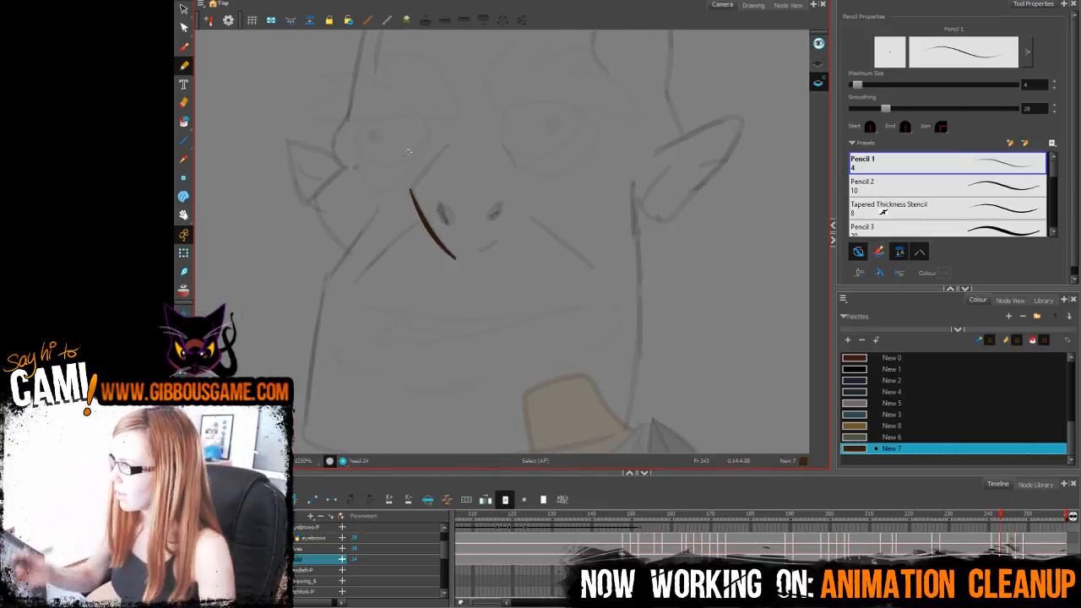
{"action": "key", "text": "ctrl+z"}
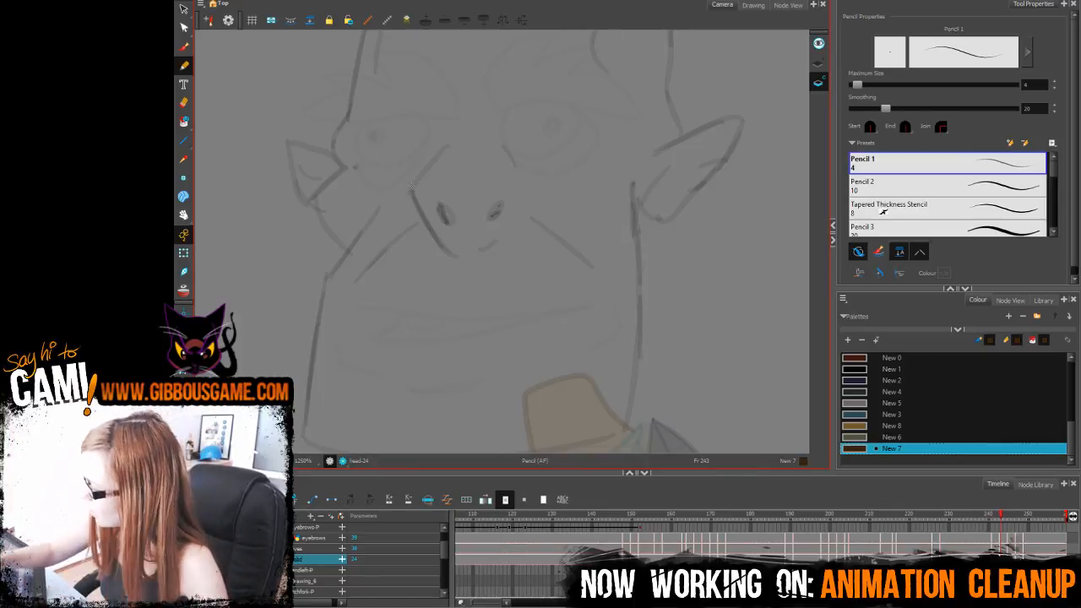
{"action": "left_click_drag", "start_coordinate": [412, 184], "coordinate": [451, 140]}
{"action": "key", "text": "ctrl+z"}
{"action": "left_click_drag", "start_coordinate": [410, 187], "coordinate": [449, 252]}
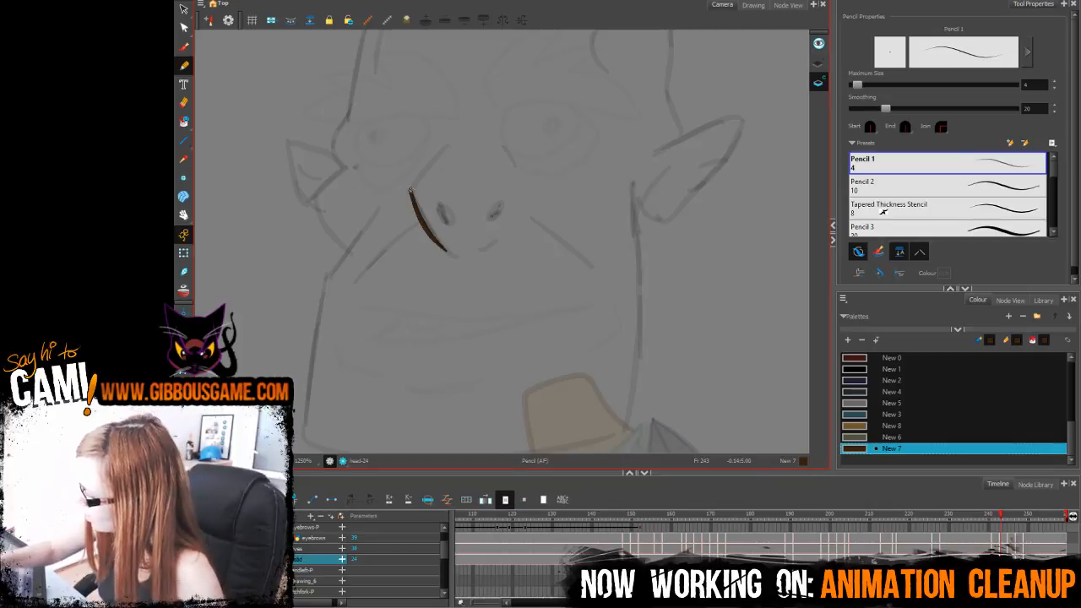
{"action": "left_click_drag", "start_coordinate": [410, 188], "coordinate": [453, 135]}
{"action": "mouse_move", "coordinate": [437, 206]}
{"action": "left_mouse_down"}
{"action": "mouse_move", "coordinate": [444, 218]}
{"action": "mouse_move", "coordinate": [498, 221]}
{"action": "left_mouse_up"}
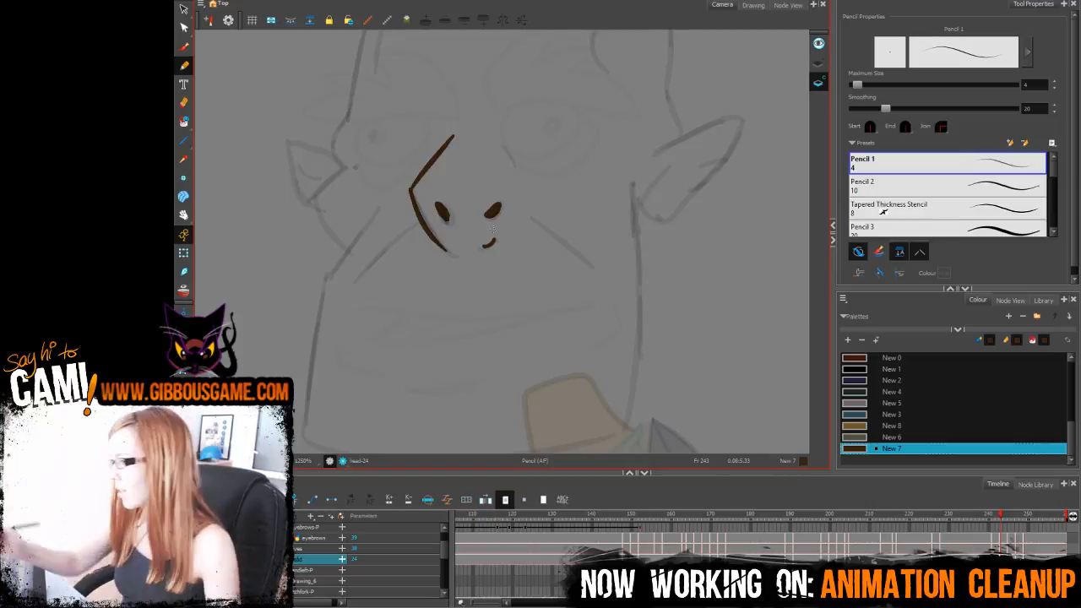
Step: Ink the left cheek line and the left side of the jaw down to the chin corner at frame 243
{"action": "left_click_drag", "start_coordinate": [407, 147], "coordinate": [405, 264]}
{"action": "left_click_drag", "start_coordinate": [342, 286], "coordinate": [319, 365]}
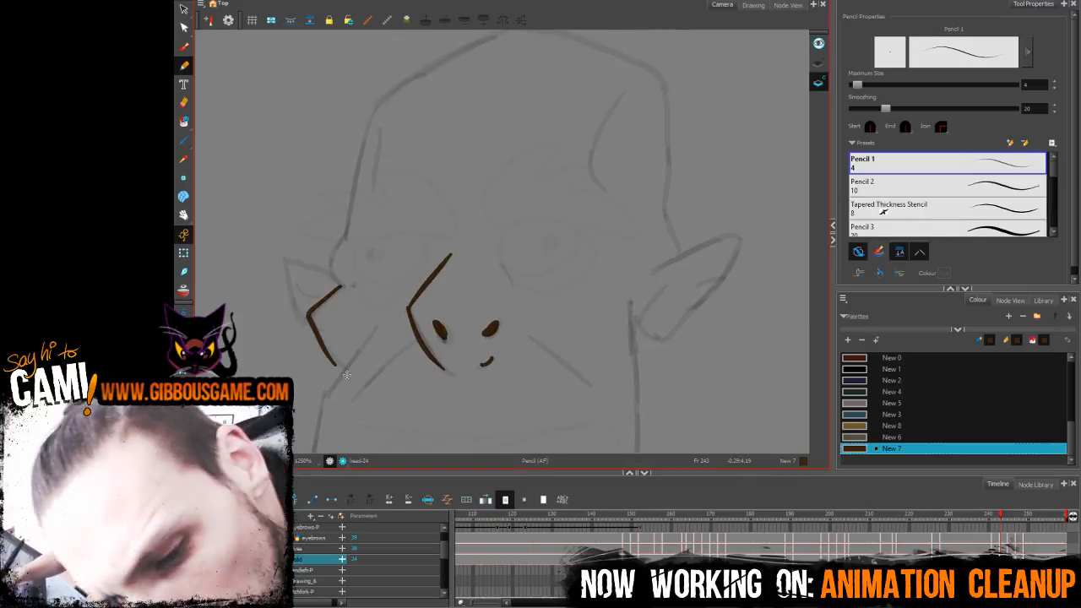
{"action": "key", "text": "ctrl+z"}
{"action": "left_click_drag", "start_coordinate": [571, 284], "coordinate": [578, 242]}
{"action": "mouse_move", "coordinate": [528, 290]}
{"action": "left_mouse_down"}
{"action": "mouse_move", "coordinate": [569, 164]}
{"action": "mouse_move", "coordinate": [567, 122]}
{"action": "left_mouse_up"}
{"action": "mouse_move", "coordinate": [442, 100]}
{"action": "left_mouse_down"}
{"action": "mouse_move", "coordinate": [401, 163]}
{"action": "mouse_move", "coordinate": [380, 226]}
{"action": "mouse_move", "coordinate": [370, 334]}
{"action": "mouse_move", "coordinate": [637, 362]}
{"action": "mouse_move", "coordinate": [687, 326]}
{"action": "left_mouse_up"}
{"action": "key", "text": "ctrl+z"}
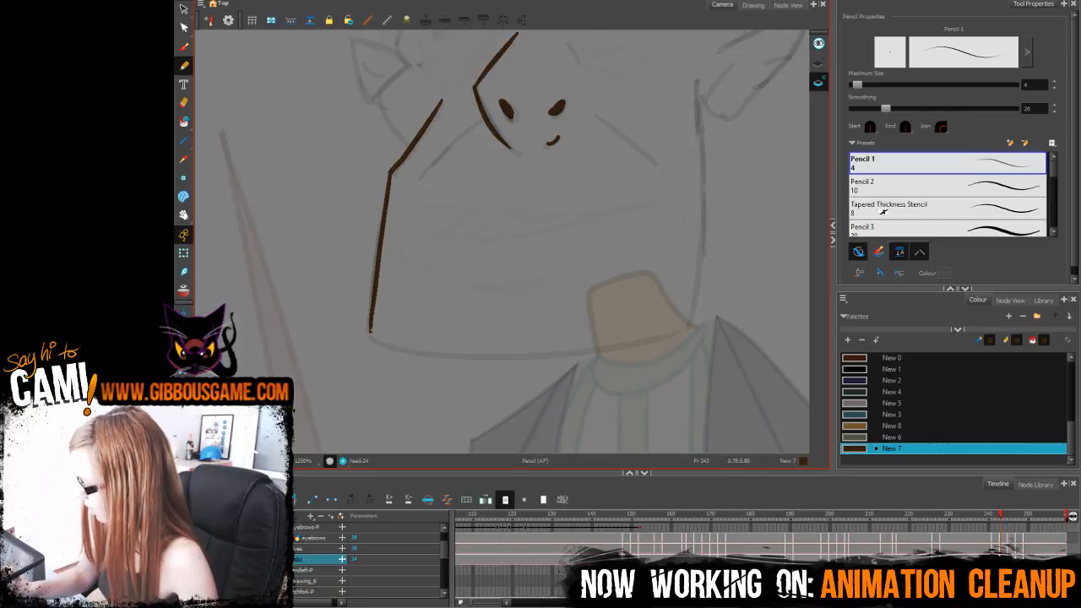
Step: Ink the chin line with the right side of the jaw, and the two cheek creases beside the nose at frame 243
{"action": "mouse_move", "coordinate": [370, 334]}
{"action": "left_mouse_down"}
{"action": "mouse_move", "coordinate": [466, 356]}
{"action": "mouse_move", "coordinate": [684, 331]}
{"action": "left_mouse_up"}
{"action": "key", "text": "ctrl+z"}
{"action": "mouse_move", "coordinate": [370, 330]}
{"action": "left_mouse_down"}
{"action": "mouse_move", "coordinate": [399, 348]}
{"action": "mouse_move", "coordinate": [685, 330]}
{"action": "mouse_move", "coordinate": [698, 83]}
{"action": "left_mouse_up"}
{"action": "left_click_drag", "start_coordinate": [696, 271], "coordinate": [649, 398]}
{"action": "left_click_drag", "start_coordinate": [435, 245], "coordinate": [372, 296]}
{"action": "left_click_drag", "start_coordinate": [545, 237], "coordinate": [606, 296]}
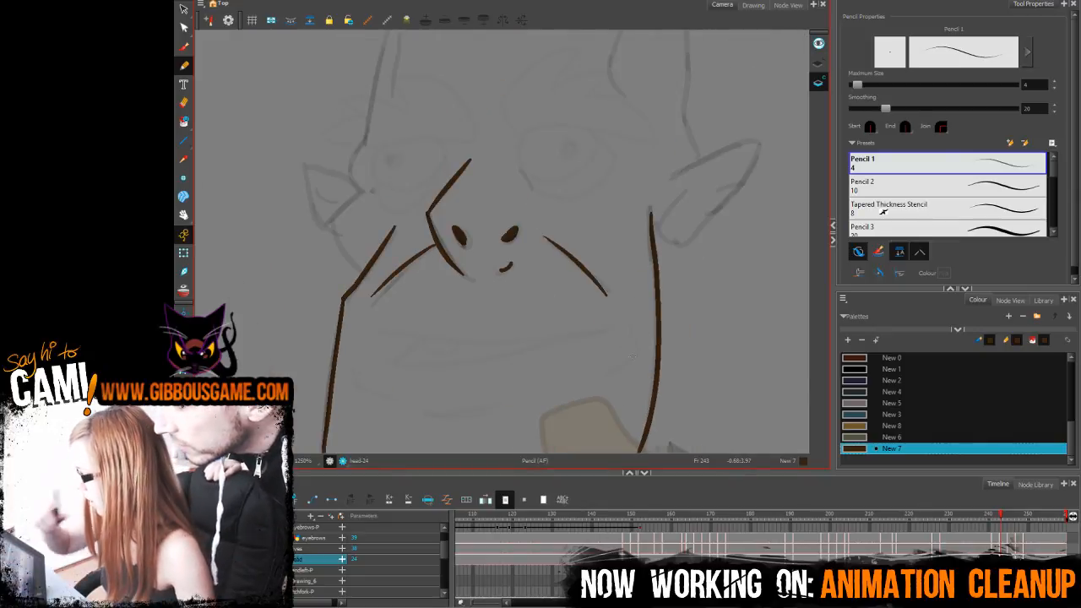
Step: Ink the left cheekbone, the left ear outline and its inner fold lines at frame 243
{"action": "left_click_drag", "start_coordinate": [572, 118], "coordinate": [625, 159]}
{"action": "mouse_move", "coordinate": [415, 314]}
{"action": "left_mouse_down"}
{"action": "mouse_move", "coordinate": [390, 275]}
{"action": "mouse_move", "coordinate": [423, 225]}
{"action": "left_mouse_up"}
{"action": "key", "text": "ctrl+z"}
{"action": "mouse_move", "coordinate": [413, 314]}
{"action": "left_mouse_down"}
{"action": "mouse_move", "coordinate": [384, 260]}
{"action": "mouse_move", "coordinate": [417, 228]}
{"action": "left_mouse_up"}
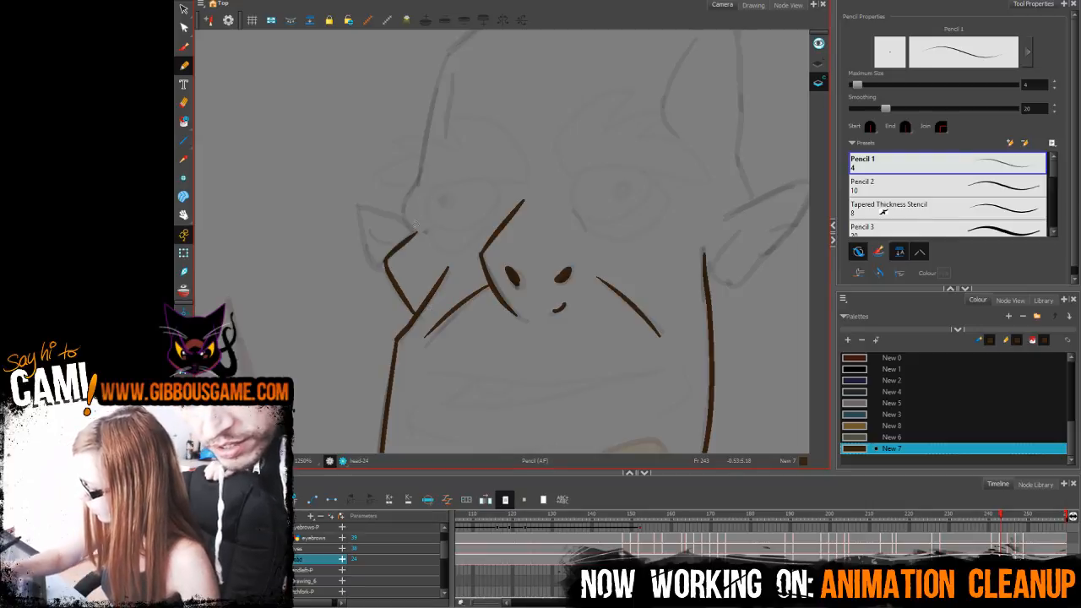
{"action": "mouse_move", "coordinate": [420, 179]}
{"action": "left_mouse_down"}
{"action": "mouse_move", "coordinate": [404, 213]}
{"action": "mouse_move", "coordinate": [363, 206]}
{"action": "mouse_move", "coordinate": [378, 267]}
{"action": "left_mouse_up"}
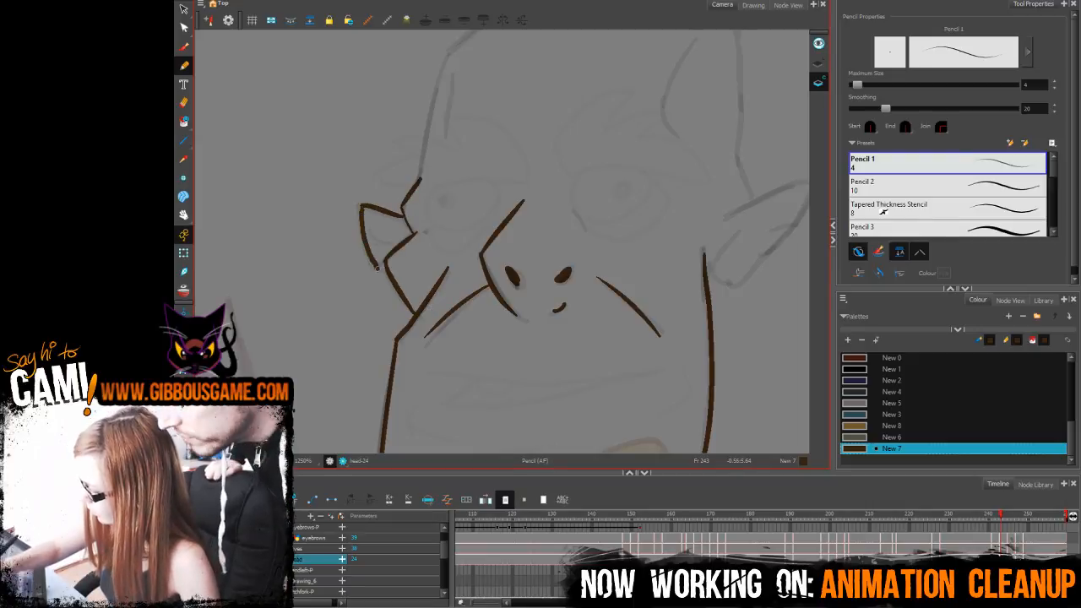
{"action": "mouse_move", "coordinate": [404, 231]}
{"action": "left_mouse_down"}
{"action": "mouse_move", "coordinate": [386, 228]}
{"action": "mouse_move", "coordinate": [383, 238]}
{"action": "left_mouse_up"}
{"action": "left_click_drag", "start_coordinate": [398, 241], "coordinate": [387, 245]}
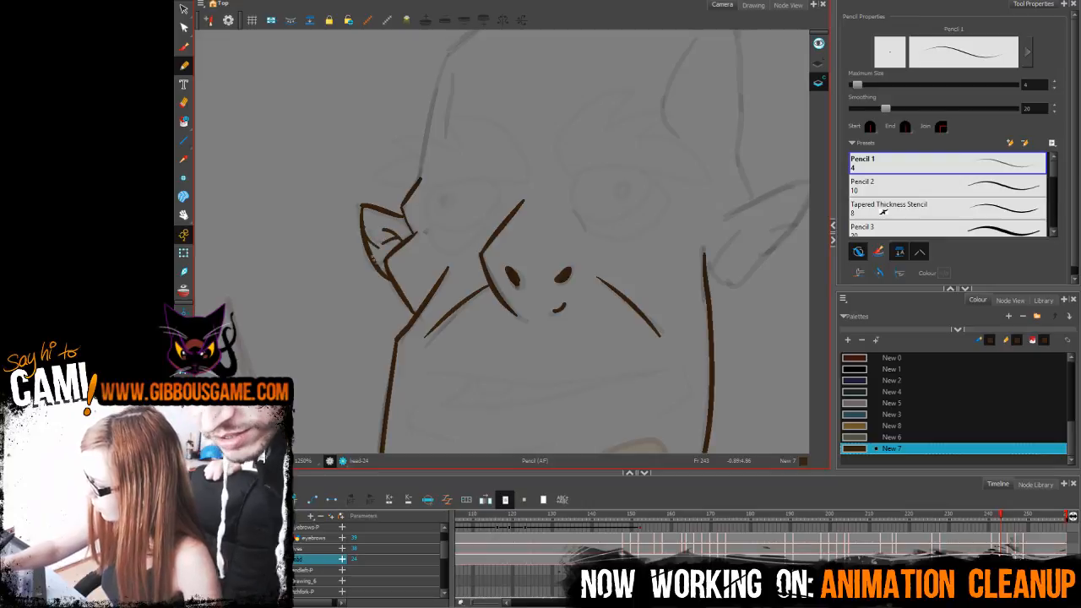
Step: Ink the right ear outline and the skull outline around the top of the head at frame 243
{"action": "left_click_drag", "start_coordinate": [710, 357], "coordinate": [512, 393]}
{"action": "mouse_move", "coordinate": [507, 298]}
{"action": "left_mouse_down"}
{"action": "mouse_move", "coordinate": [583, 283]}
{"action": "mouse_move", "coordinate": [617, 220]}
{"action": "left_mouse_up"}
{"action": "mouse_move", "coordinate": [534, 250]}
{"action": "left_mouse_down"}
{"action": "mouse_move", "coordinate": [614, 218]}
{"action": "mouse_move", "coordinate": [684, 305]}
{"action": "mouse_move", "coordinate": [624, 280]}
{"action": "mouse_move", "coordinate": [621, 149]}
{"action": "mouse_move", "coordinate": [492, 90]}
{"action": "mouse_move", "coordinate": [404, 124]}
{"action": "mouse_move", "coordinate": [331, 177]}
{"action": "mouse_move", "coordinate": [305, 299]}
{"action": "left_mouse_up"}
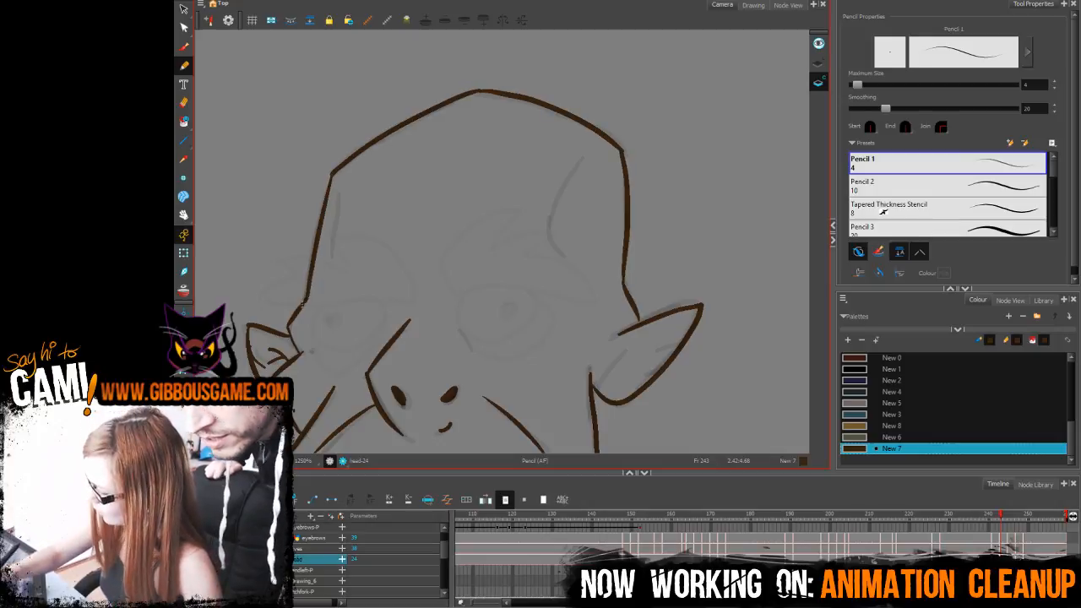
Step: Ink the left and right forehead creases and the right ear's inner fold lines at frame 243
{"action": "left_click_drag", "start_coordinate": [336, 190], "coordinate": [330, 272]}
{"action": "mouse_move", "coordinate": [580, 154]}
{"action": "left_mouse_down"}
{"action": "mouse_move", "coordinate": [553, 221]}
{"action": "mouse_move", "coordinate": [570, 268]}
{"action": "left_mouse_up"}
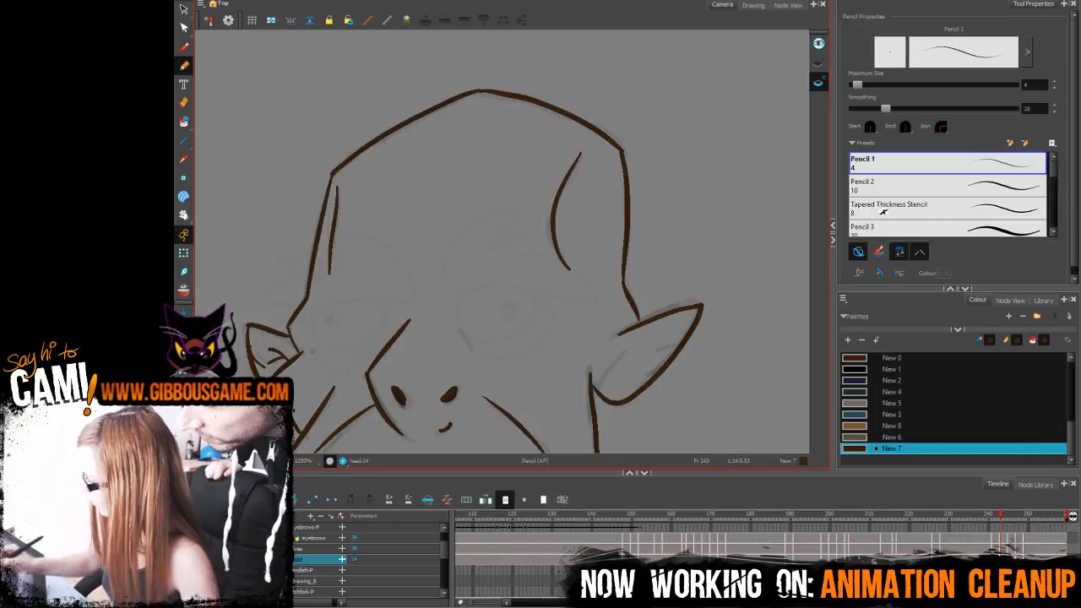
{"action": "left_click_drag", "start_coordinate": [649, 351], "coordinate": [681, 345]}
{"action": "left_click_drag", "start_coordinate": [599, 365], "coordinate": [640, 345]}
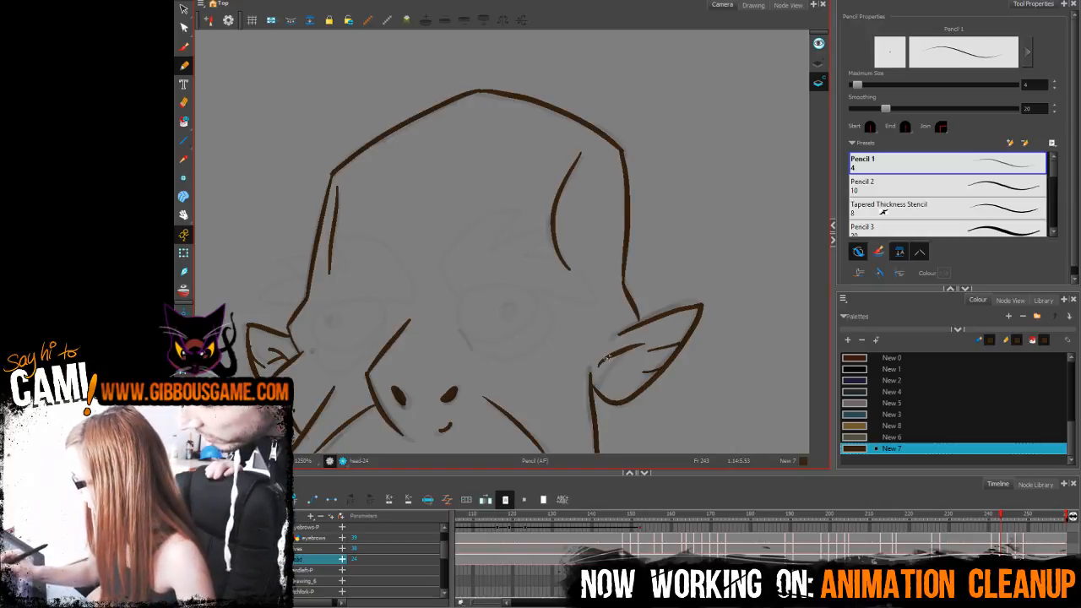
{"action": "key", "text": "1"}
{"action": "key", "text": "1"}
{"action": "key", "text": "1"}
{"action": "key", "text": "1"}
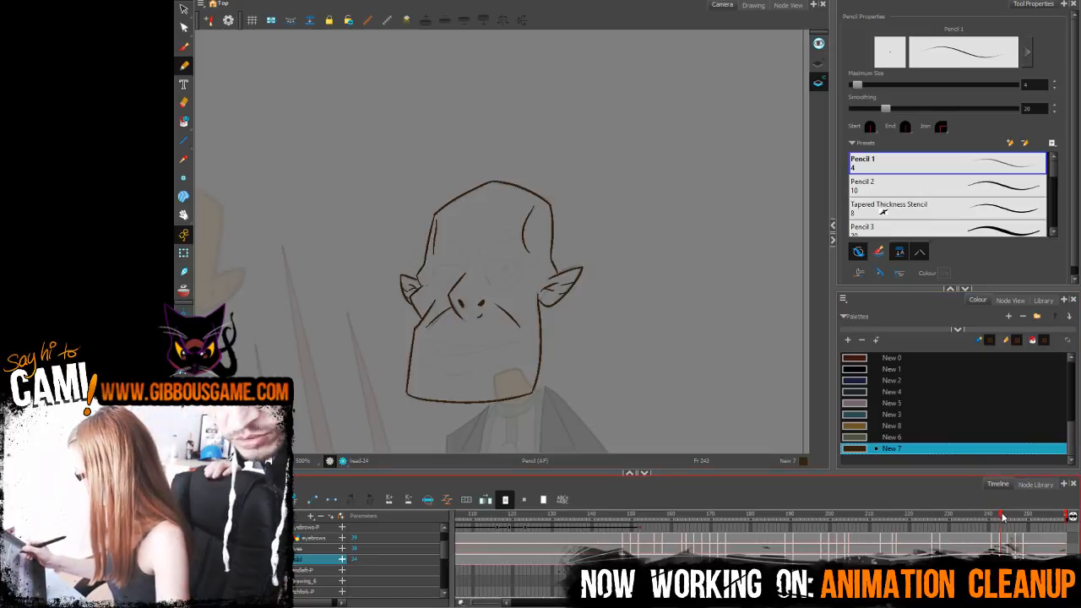
{"action": "mouse_move", "coordinate": [1004, 517]}
{"action": "left_mouse_down"}
{"action": "mouse_move", "coordinate": [991, 519]}
{"action": "mouse_move", "coordinate": [999, 518]}
{"action": "left_mouse_up"}
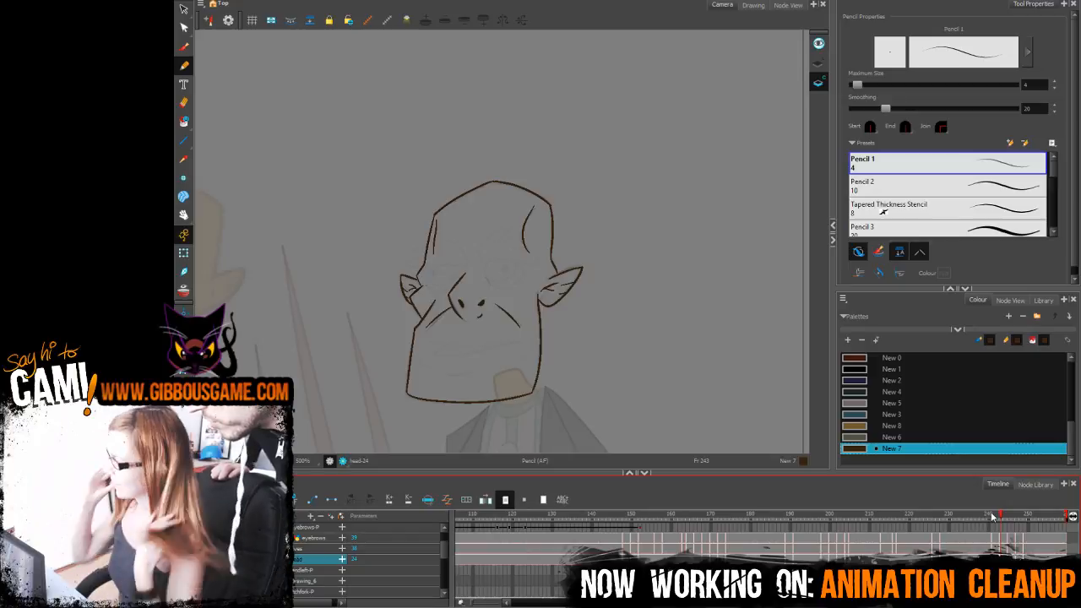
{"action": "key", "text": "alt+q"}
{"action": "scroll", "coordinate": [471, 277], "scroll_direction": "up", "scroll_amount": 3}
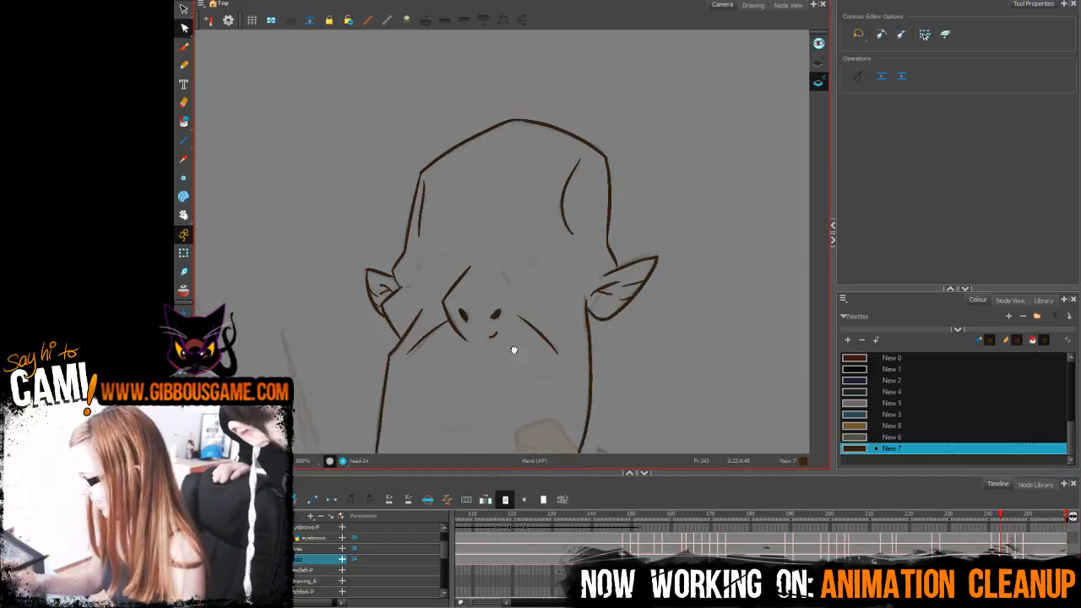
{"action": "left_click_drag", "start_coordinate": [470, 277], "coordinate": [468, 293]}
{"action": "left_click", "coordinate": [515, 283]}
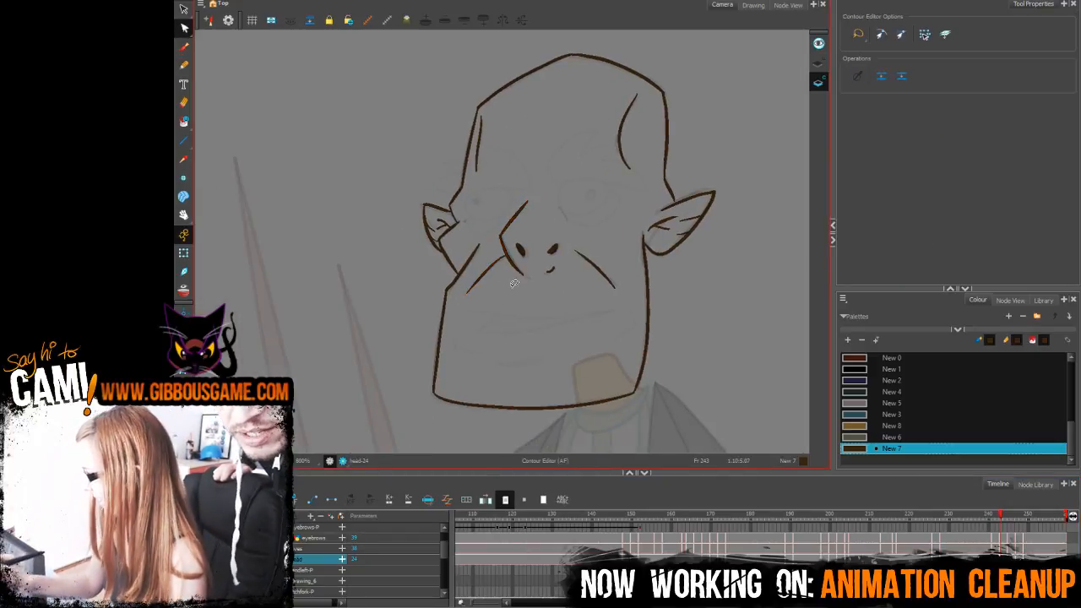
Step: Go to frame 254 and ink the two nostrils with the Pencil in dark brown New 7
{"action": "mouse_move", "coordinate": [1001, 517]}
{"action": "left_mouse_down"}
{"action": "mouse_move", "coordinate": [989, 520]}
{"action": "mouse_move", "coordinate": [1025, 517]}
{"action": "left_mouse_up"}
{"action": "left_click_drag", "start_coordinate": [1022, 517], "coordinate": [1048, 518]}
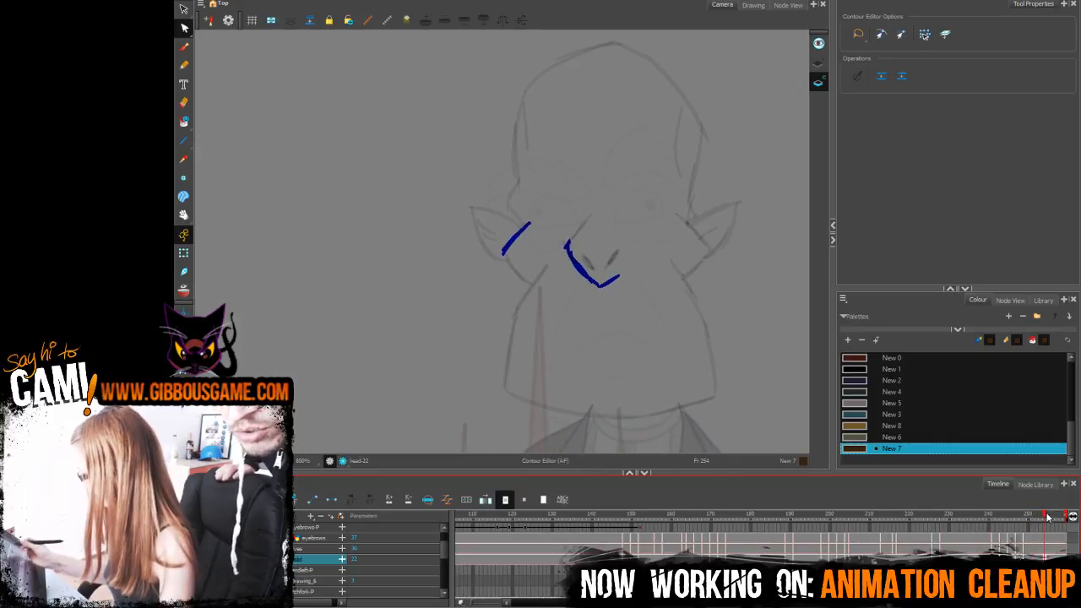
{"action": "left_click_drag", "start_coordinate": [693, 379], "coordinate": [598, 337]}
{"action": "left_click", "coordinate": [184, 65]}
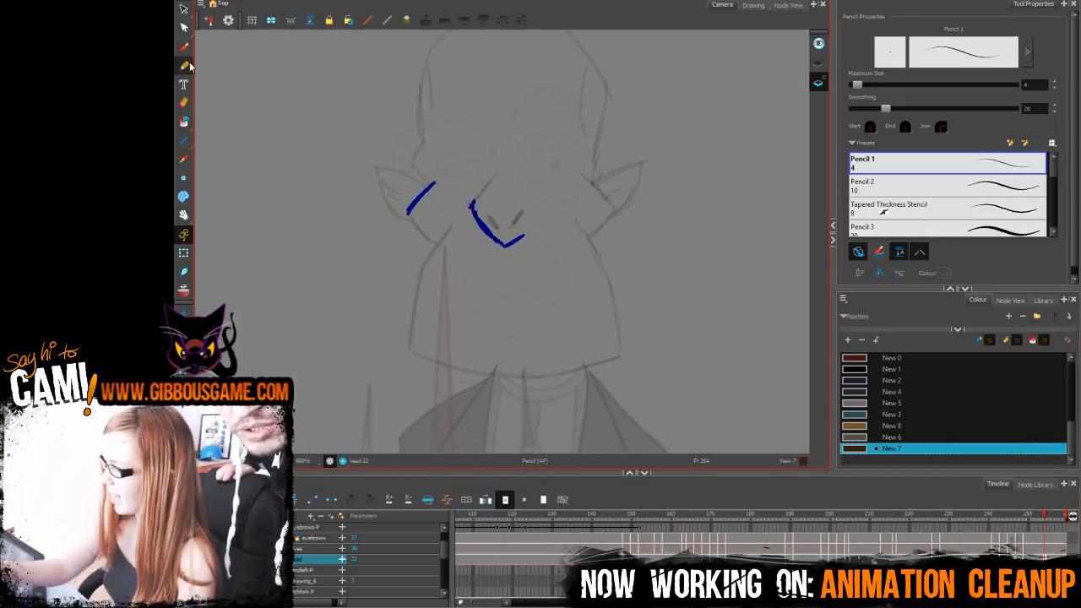
{"action": "key", "text": "2"}
{"action": "mouse_move", "coordinate": [477, 192]}
{"action": "left_mouse_down"}
{"action": "mouse_move", "coordinate": [495, 213]}
{"action": "mouse_move", "coordinate": [486, 208]}
{"action": "mouse_move", "coordinate": [529, 203]}
{"action": "left_mouse_up"}
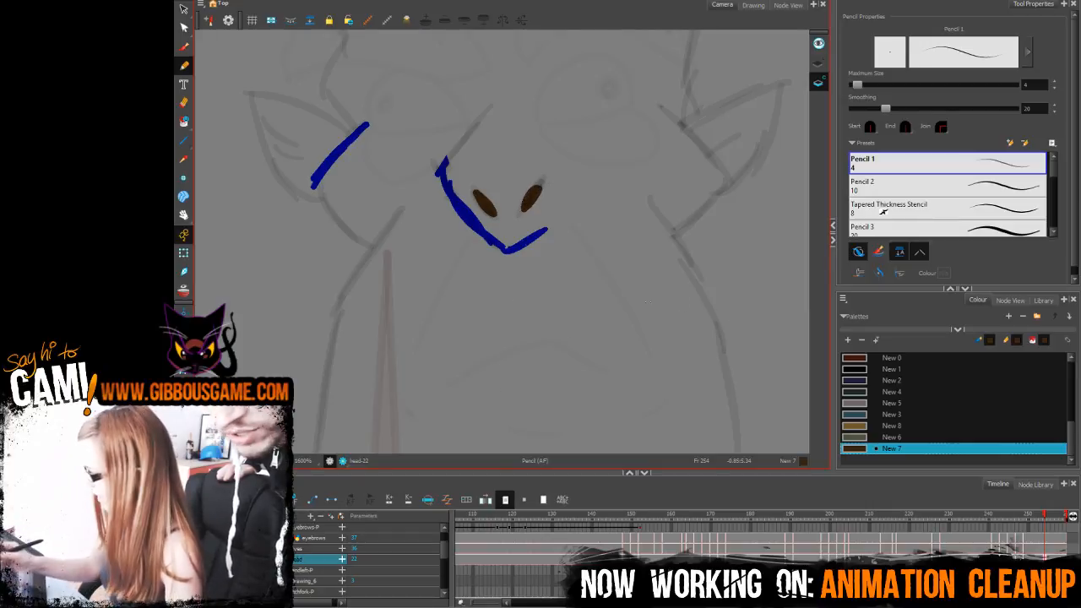
Step: Lower the opacity of the Blue palette colour used for the guide strokes on the nose and left ear
{"action": "key", "text": "d"}
{"action": "left_click", "coordinate": [473, 219]}
{"action": "double_click", "coordinate": [863, 403]}
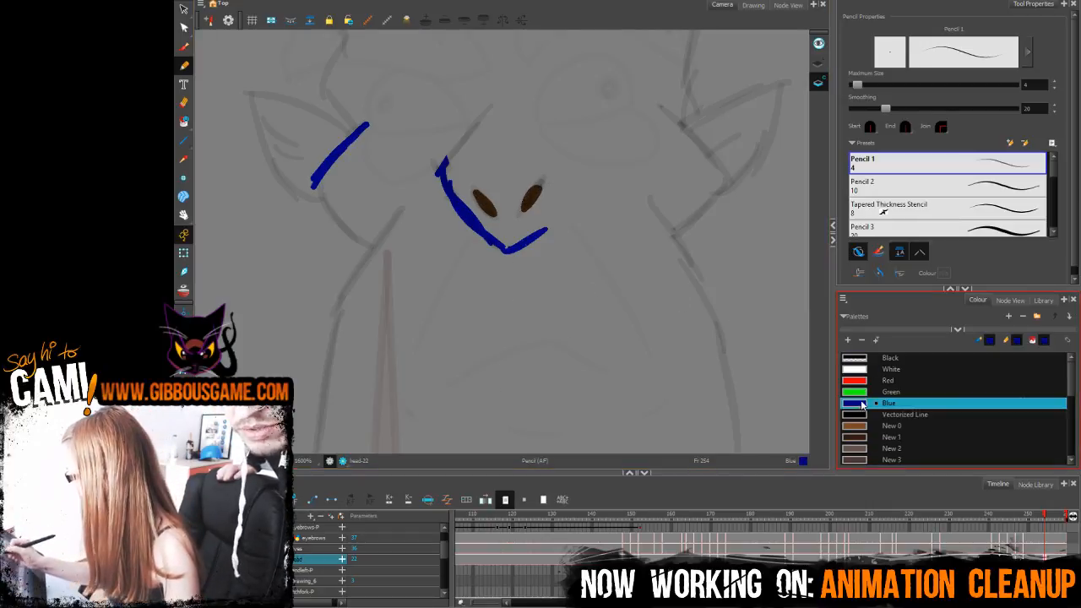
{"action": "left_click_drag", "start_coordinate": [744, 294], "coordinate": [708, 295]}
{"action": "left_click", "coordinate": [745, 180]}
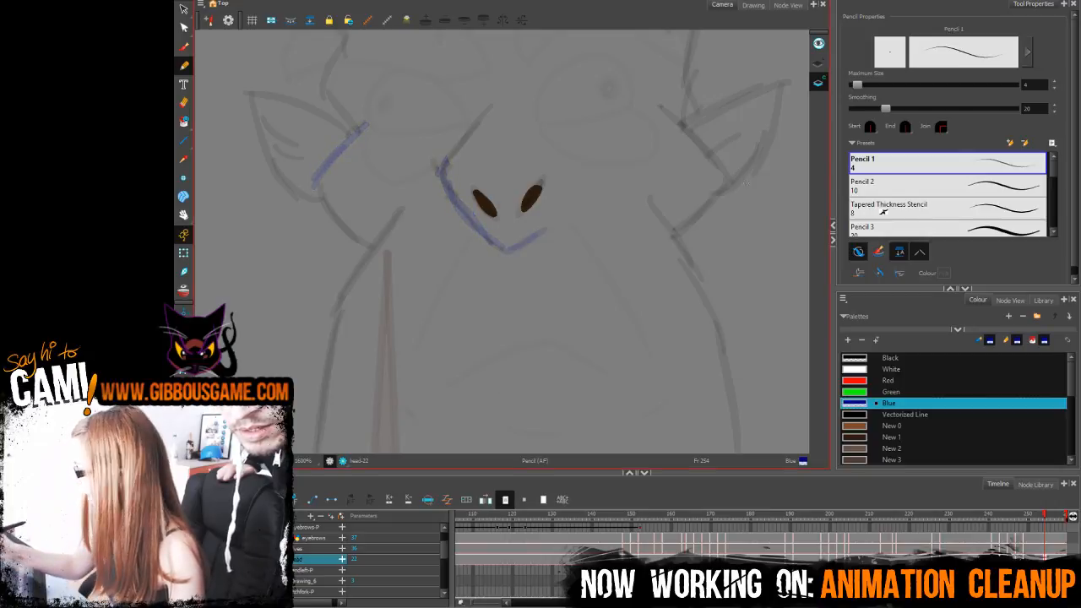
Step: Ink the nose outline and the left cheek and jaw side at frame 254 with the Pencil in dark brown New 7
{"action": "scroll", "coordinate": [1069, 398], "scroll_direction": "down", "scroll_amount": 3}
{"action": "left_click", "coordinate": [881, 449]}
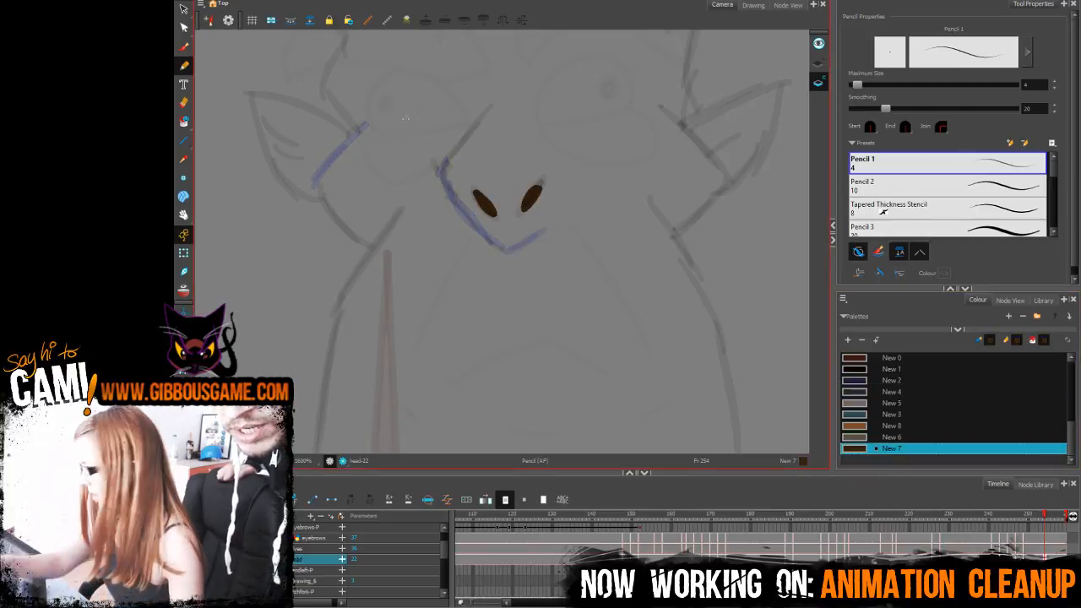
{"action": "left_click", "coordinate": [185, 65]}
{"action": "mouse_move", "coordinate": [513, 199]}
{"action": "left_mouse_down"}
{"action": "mouse_move", "coordinate": [463, 262]}
{"action": "mouse_move", "coordinate": [520, 194]}
{"action": "left_mouse_up"}
{"action": "key", "text": "ctrl+z"}
{"action": "mouse_move", "coordinate": [459, 267]}
{"action": "left_mouse_down"}
{"action": "mouse_move", "coordinate": [522, 348]}
{"action": "mouse_move", "coordinate": [568, 320]}
{"action": "left_mouse_up"}
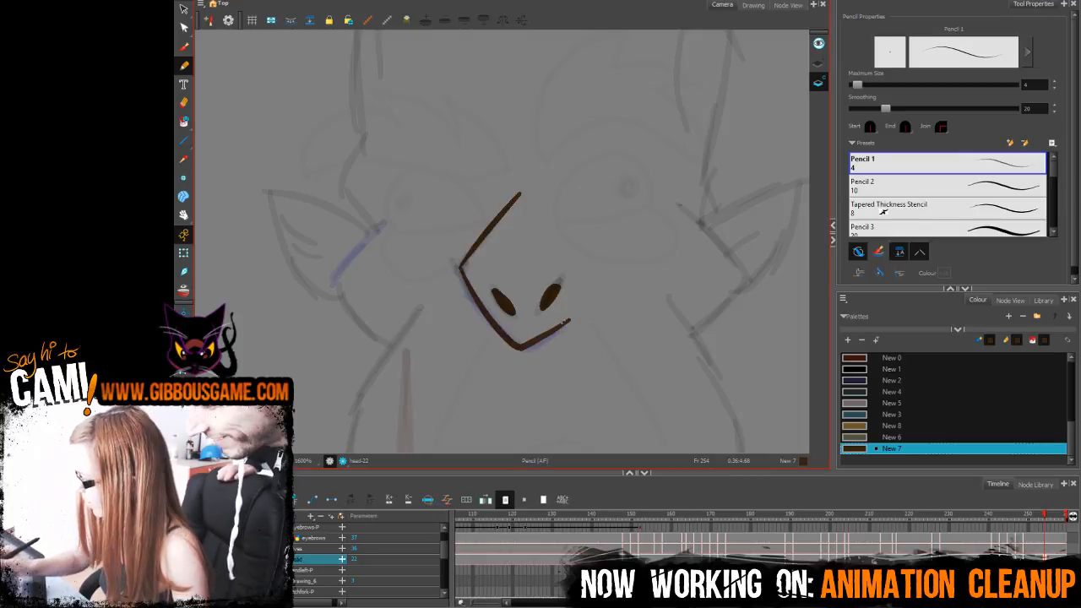
{"action": "key", "text": "ctrl+z"}
{"action": "left_click_drag", "start_coordinate": [459, 268], "coordinate": [521, 349]}
{"action": "key", "text": "ctrl+z"}
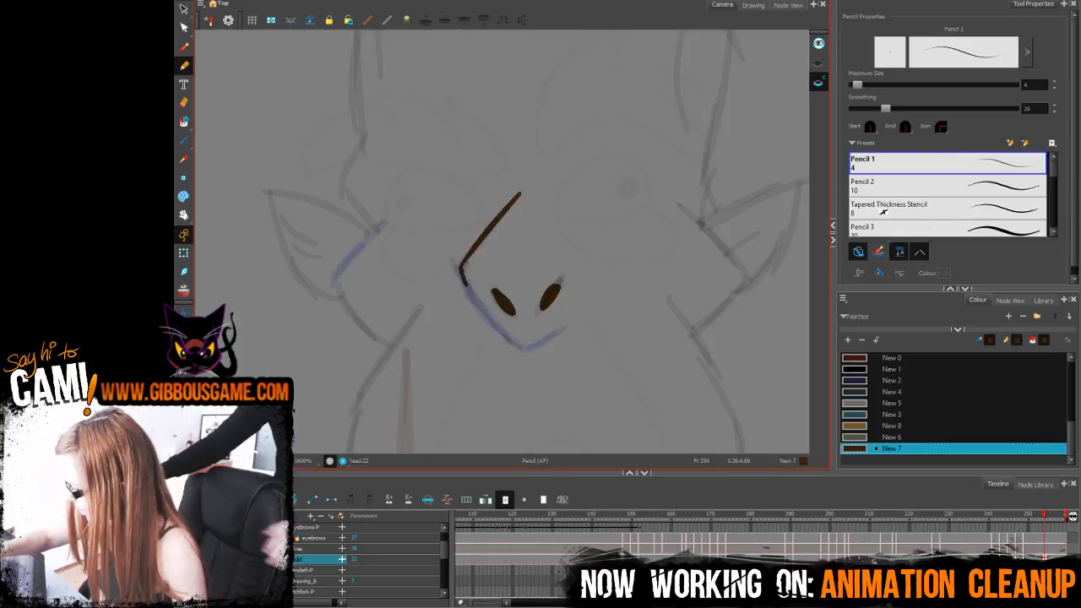
{"action": "mouse_move", "coordinate": [461, 272]}
{"action": "left_mouse_down"}
{"action": "mouse_move", "coordinate": [522, 348]}
{"action": "mouse_move", "coordinate": [575, 323]}
{"action": "mouse_move", "coordinate": [644, 195]}
{"action": "mouse_move", "coordinate": [653, 148]}
{"action": "left_mouse_up"}
{"action": "mouse_move", "coordinate": [498, 99]}
{"action": "left_mouse_down"}
{"action": "mouse_move", "coordinate": [440, 176]}
{"action": "mouse_move", "coordinate": [412, 350]}
{"action": "left_mouse_up"}
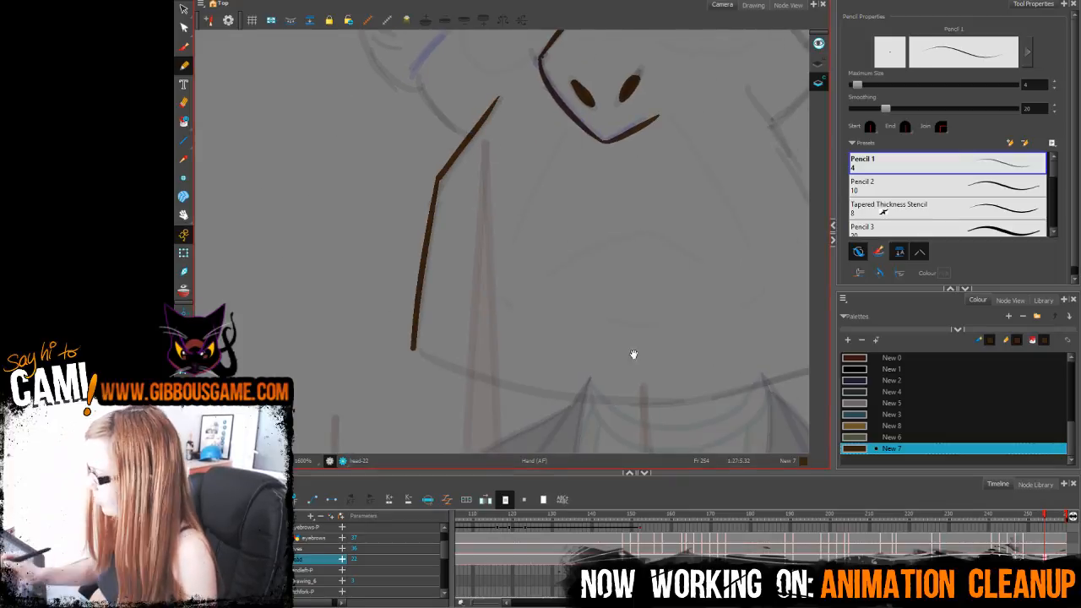
Step: Ink the head's curved bottom edge from the left jaw corner to the right jaw corner at frame 254 in dark brown New 7
{"action": "mouse_move", "coordinate": [650, 359]}
{"action": "left_mouse_down"}
{"action": "mouse_move", "coordinate": [489, 353]}
{"action": "mouse_move", "coordinate": [521, 352]}
{"action": "left_mouse_up"}
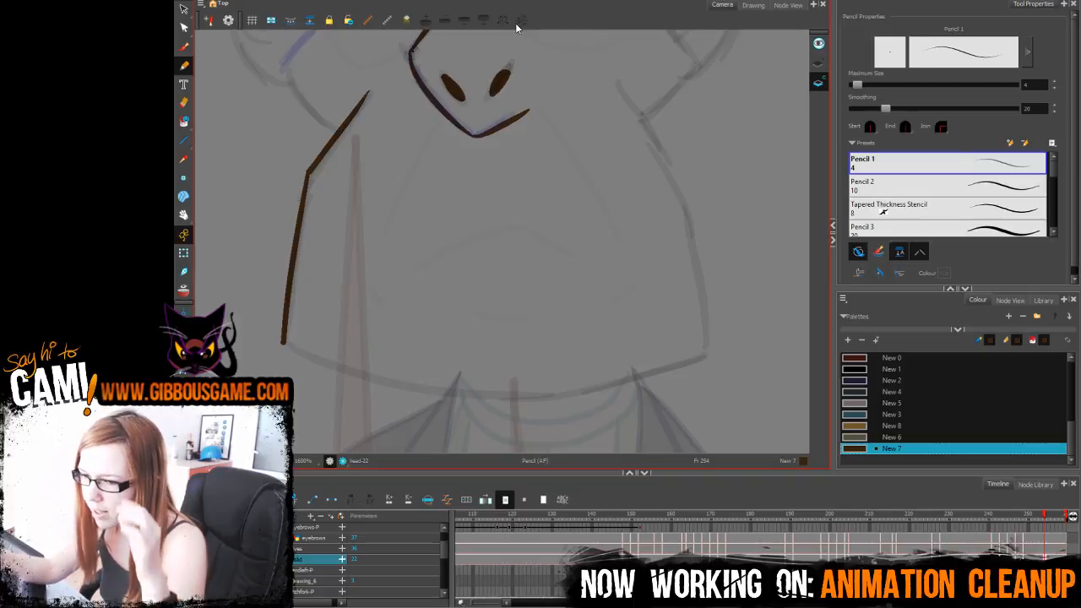
{"action": "left_click_drag", "start_coordinate": [283, 342], "coordinate": [361, 367]}
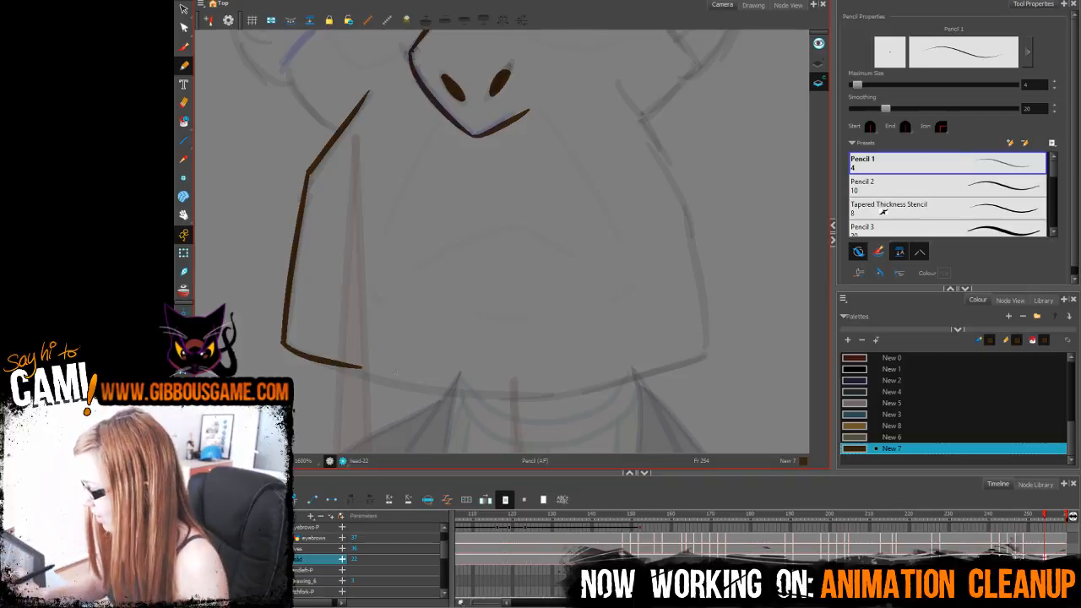
{"action": "key", "text": "ctrl+z"}
{"action": "left_click_drag", "start_coordinate": [283, 342], "coordinate": [472, 394]}
{"action": "key", "text": "ctrl+z"}
{"action": "left_click_drag", "start_coordinate": [283, 343], "coordinate": [388, 382]}
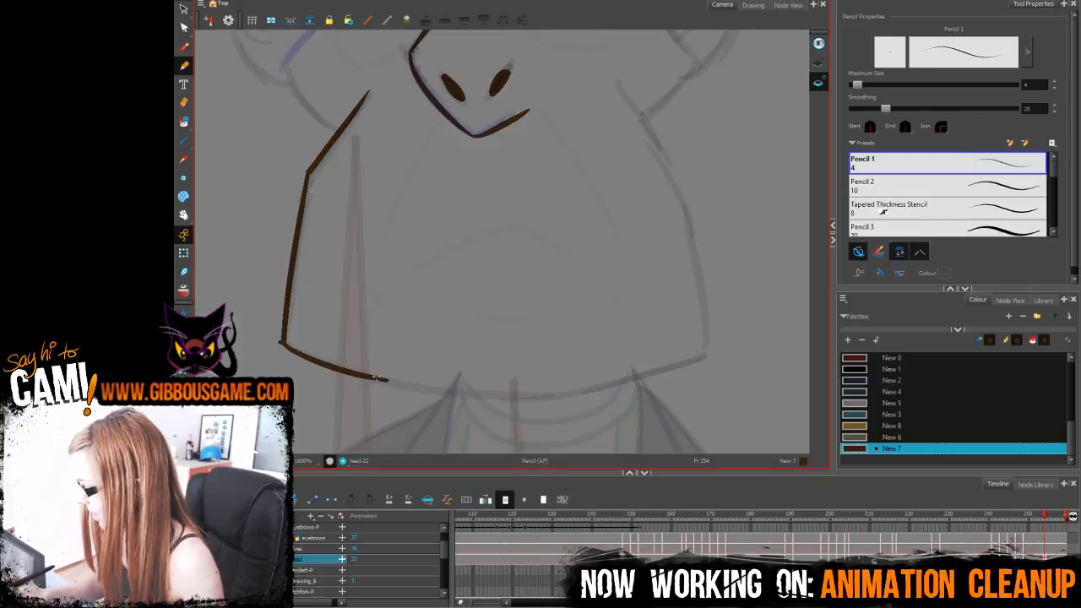
{"action": "key", "text": "ctrl+z"}
{"action": "mouse_move", "coordinate": [283, 342]}
{"action": "left_mouse_down"}
{"action": "mouse_move", "coordinate": [341, 366]}
{"action": "mouse_move", "coordinate": [494, 393]}
{"action": "mouse_move", "coordinate": [703, 355]}
{"action": "left_mouse_up"}
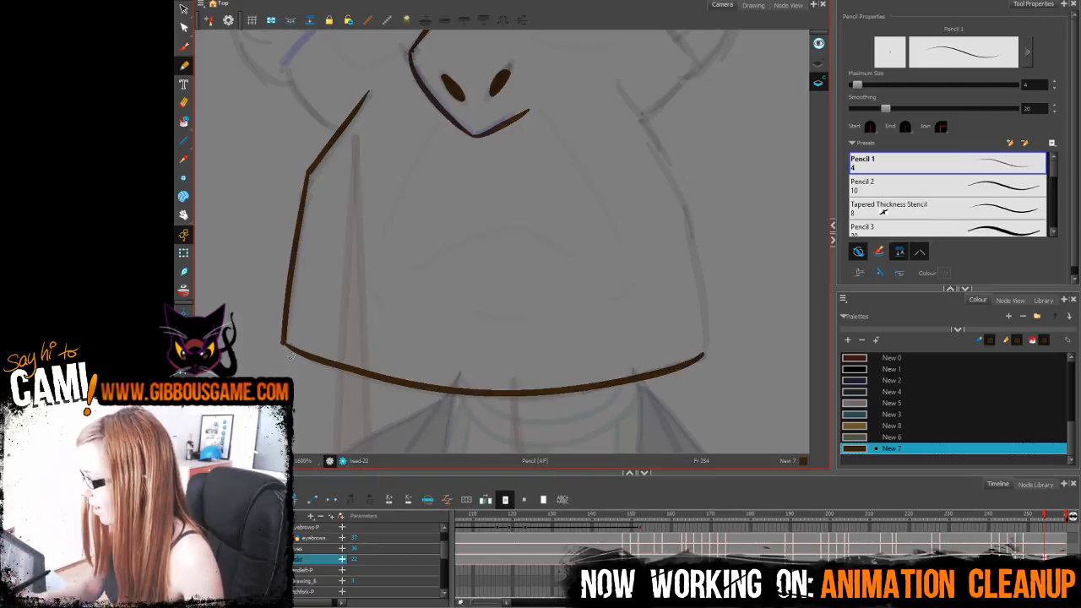
{"action": "key", "text": "ctrl+z"}
{"action": "mouse_move", "coordinate": [283, 342]}
{"action": "left_mouse_down"}
{"action": "mouse_move", "coordinate": [429, 387]}
{"action": "mouse_move", "coordinate": [649, 374]}
{"action": "mouse_move", "coordinate": [704, 355]}
{"action": "left_mouse_up"}
{"action": "key", "text": "ctrl+z"}
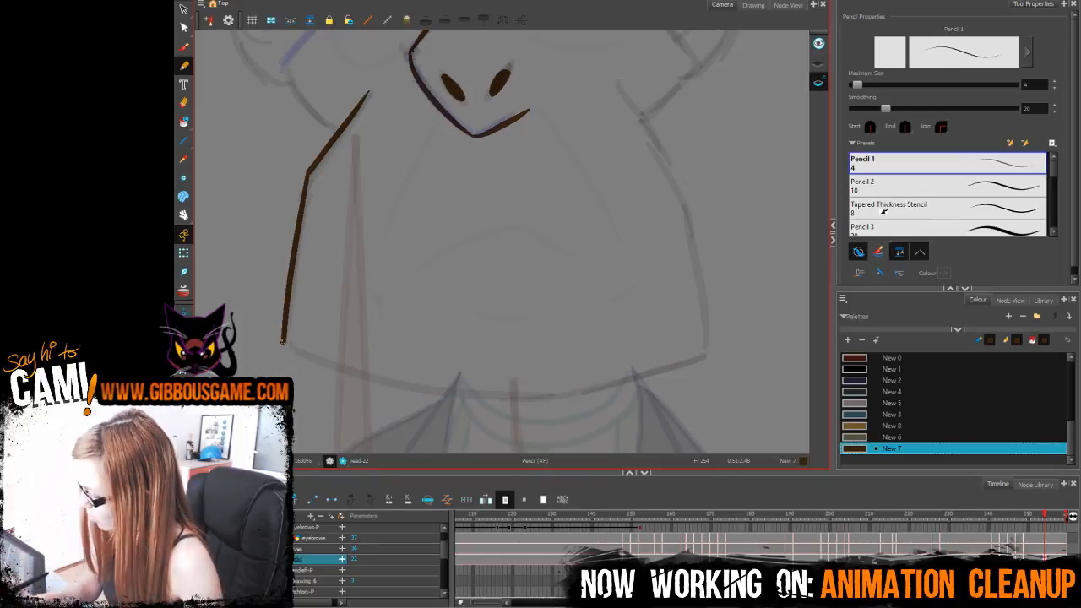
{"action": "mouse_move", "coordinate": [283, 342]}
{"action": "left_mouse_down"}
{"action": "mouse_move", "coordinate": [413, 388]}
{"action": "mouse_move", "coordinate": [614, 388]}
{"action": "mouse_move", "coordinate": [701, 359]}
{"action": "left_mouse_up"}
{"action": "key", "text": "ctrl+z"}
{"action": "mouse_move", "coordinate": [283, 342]}
{"action": "left_mouse_down"}
{"action": "mouse_move", "coordinate": [373, 381]}
{"action": "mouse_move", "coordinate": [539, 391]}
{"action": "mouse_move", "coordinate": [709, 356]}
{"action": "left_mouse_up"}
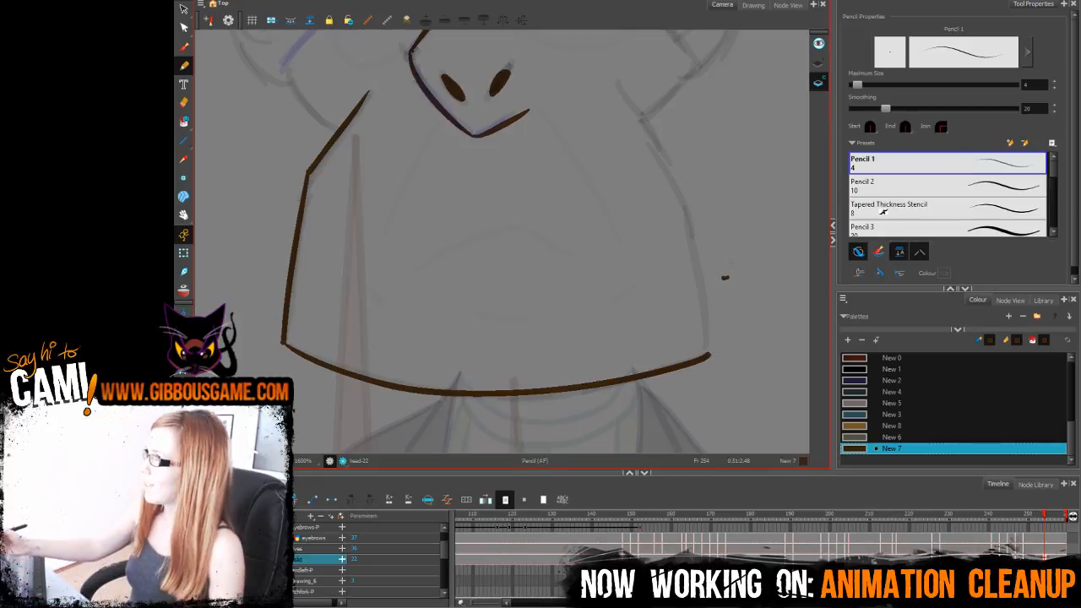
Step: Ink the right jaw side from the bottom edge's right end up to the cheek at frame 254
{"action": "left_click_drag", "start_coordinate": [710, 353], "coordinate": [689, 216]}
{"action": "key", "text": "ctrl+z"}
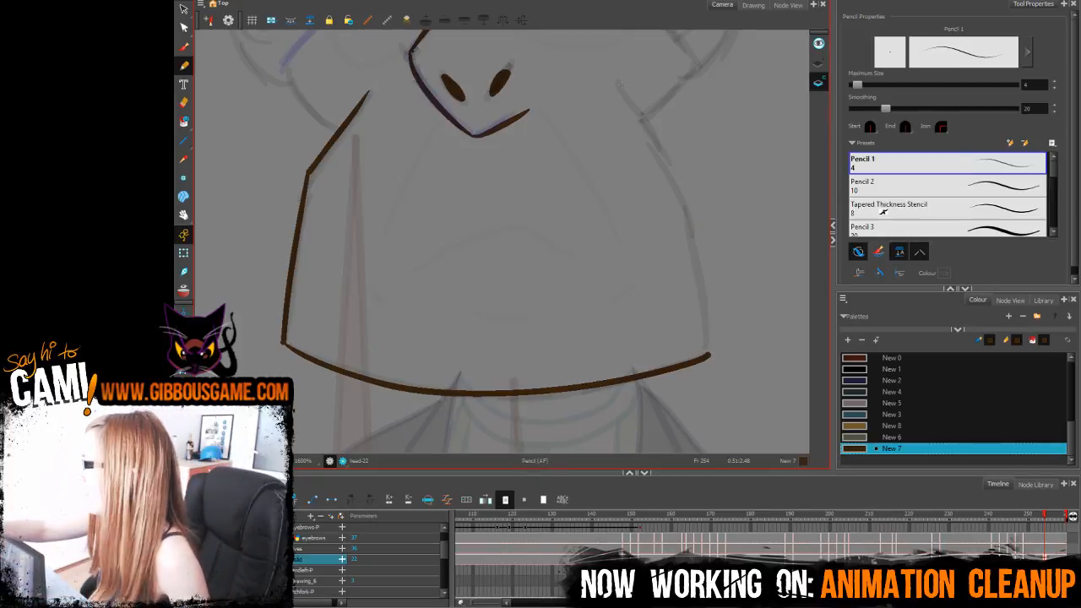
{"action": "mouse_move", "coordinate": [621, 83]}
{"action": "left_mouse_down"}
{"action": "mouse_move", "coordinate": [690, 204]}
{"action": "mouse_move", "coordinate": [708, 342]}
{"action": "left_mouse_up"}
{"action": "key", "text": "ctrl+z"}
{"action": "mouse_move", "coordinate": [709, 355]}
{"action": "left_mouse_down"}
{"action": "mouse_move", "coordinate": [680, 192]}
{"action": "mouse_move", "coordinate": [629, 93]}
{"action": "left_mouse_up"}
Step: Ink the angular right and left cheekbones and the left eye-socket contour above the cheekbone at frame 254
{"action": "left_click_drag", "start_coordinate": [672, 201], "coordinate": [668, 386]}
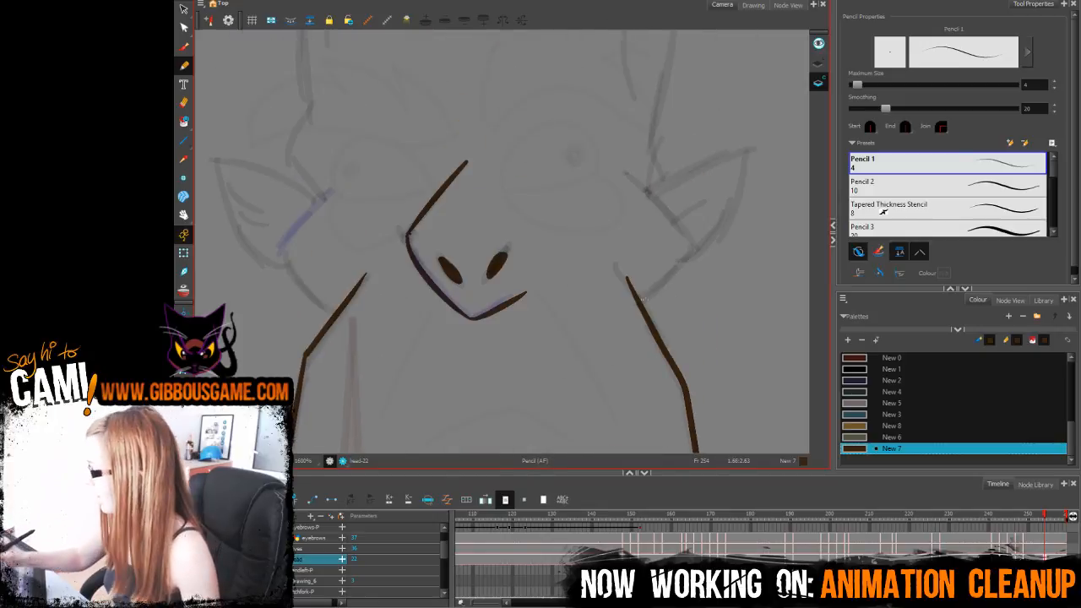
{"action": "mouse_move", "coordinate": [644, 305]}
{"action": "left_mouse_down"}
{"action": "mouse_move", "coordinate": [696, 247]}
{"action": "mouse_move", "coordinate": [632, 171]}
{"action": "left_mouse_up"}
{"action": "key", "text": "ctrl+z"}
{"action": "mouse_move", "coordinate": [643, 304]}
{"action": "left_mouse_down"}
{"action": "mouse_move", "coordinate": [695, 248]}
{"action": "mouse_move", "coordinate": [633, 169]}
{"action": "left_mouse_up"}
{"action": "left_click_drag", "start_coordinate": [681, 264], "coordinate": [740, 296]}
{"action": "mouse_move", "coordinate": [392, 347]}
{"action": "left_mouse_down"}
{"action": "mouse_move", "coordinate": [340, 274]}
{"action": "mouse_move", "coordinate": [390, 222]}
{"action": "left_mouse_up"}
{"action": "left_click_drag", "start_coordinate": [507, 254], "coordinate": [538, 349]}
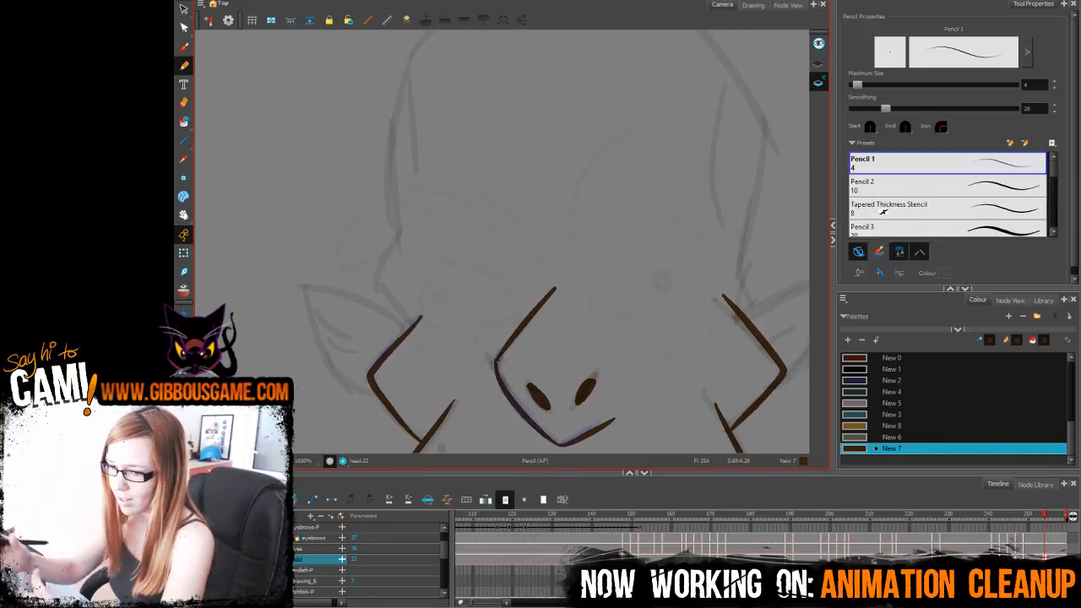
{"action": "left_click_drag", "start_coordinate": [526, 235], "coordinate": [539, 283]}
{"action": "left_click_drag", "start_coordinate": [431, 368], "coordinate": [412, 277]}
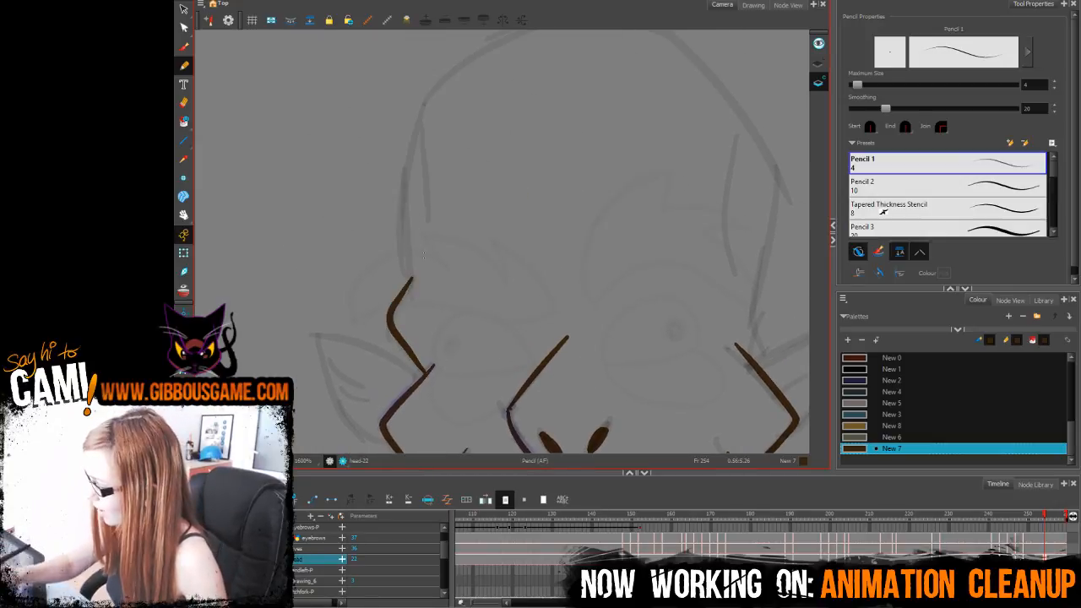
Step: Ink the left half of the skull from its peak down to the left eye socket at frame 254
{"action": "left_click_drag", "start_coordinate": [664, 372], "coordinate": [538, 330]}
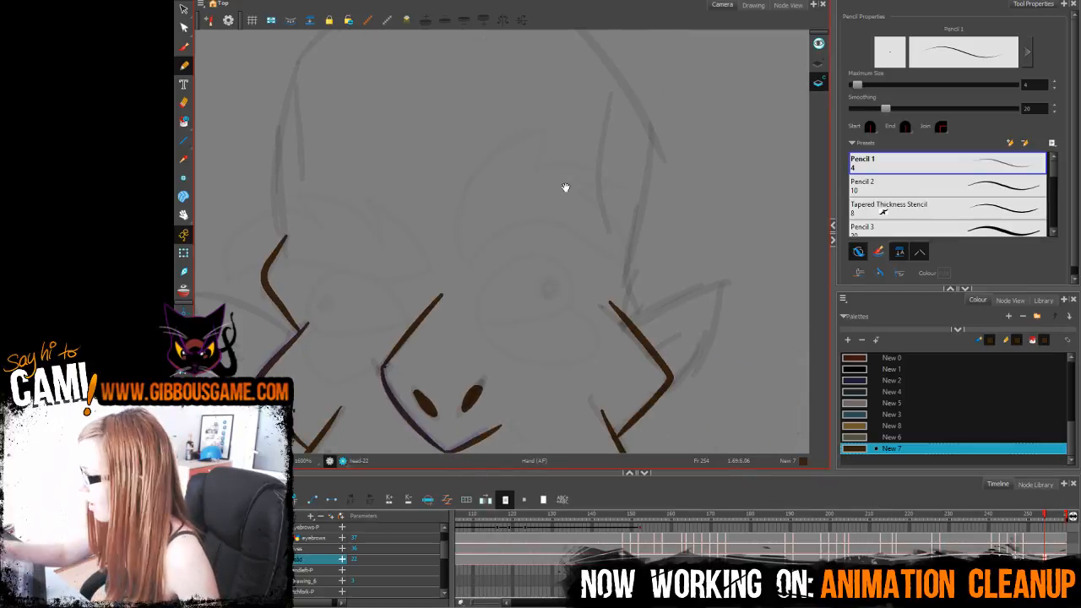
{"action": "left_click_drag", "start_coordinate": [566, 187], "coordinate": [664, 269]}
{"action": "left_click_drag", "start_coordinate": [634, 184], "coordinate": [642, 234]}
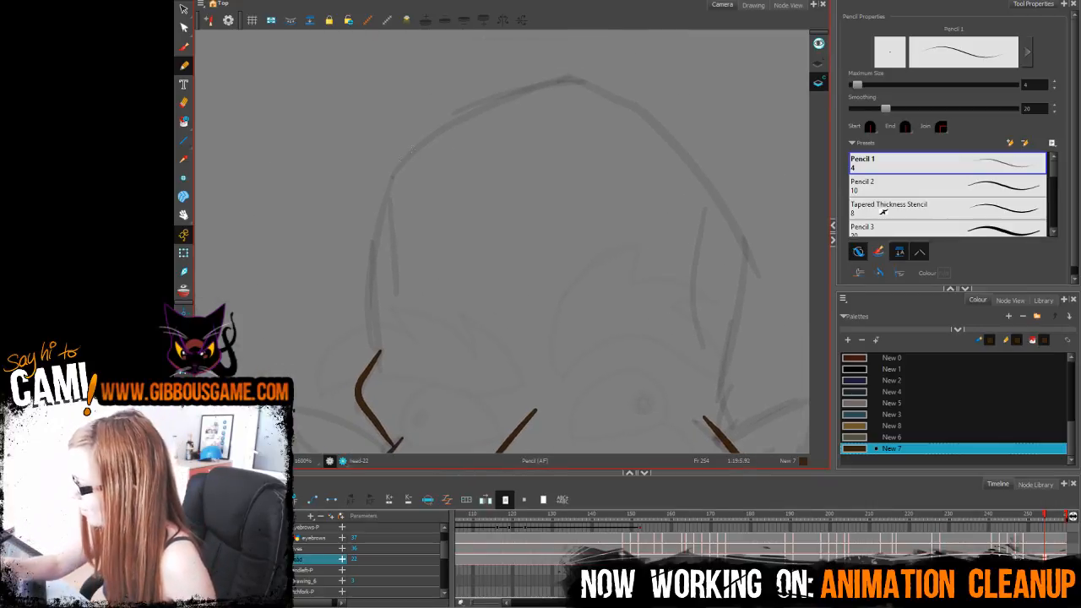
{"action": "left_click_drag", "start_coordinate": [560, 78], "coordinate": [402, 164]}
{"action": "key", "text": "ctrl+z"}
{"action": "mouse_move", "coordinate": [565, 78]}
{"action": "left_mouse_down"}
{"action": "mouse_move", "coordinate": [507, 94]}
{"action": "mouse_move", "coordinate": [406, 156]}
{"action": "mouse_move", "coordinate": [378, 228]}
{"action": "mouse_move", "coordinate": [375, 348]}
{"action": "left_mouse_up"}
Step: Ink the right half of the skull's top from the peak down to the right temple at frame 254
{"action": "left_click_drag", "start_coordinate": [686, 302], "coordinate": [589, 222]}
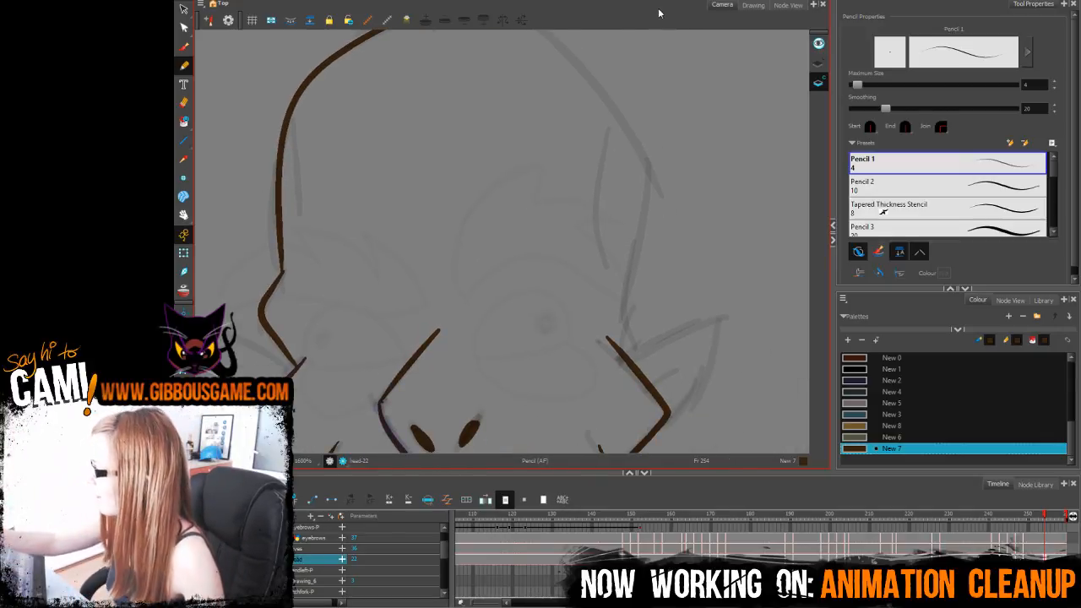
{"action": "left_click_drag", "start_coordinate": [572, 113], "coordinate": [554, 178]}
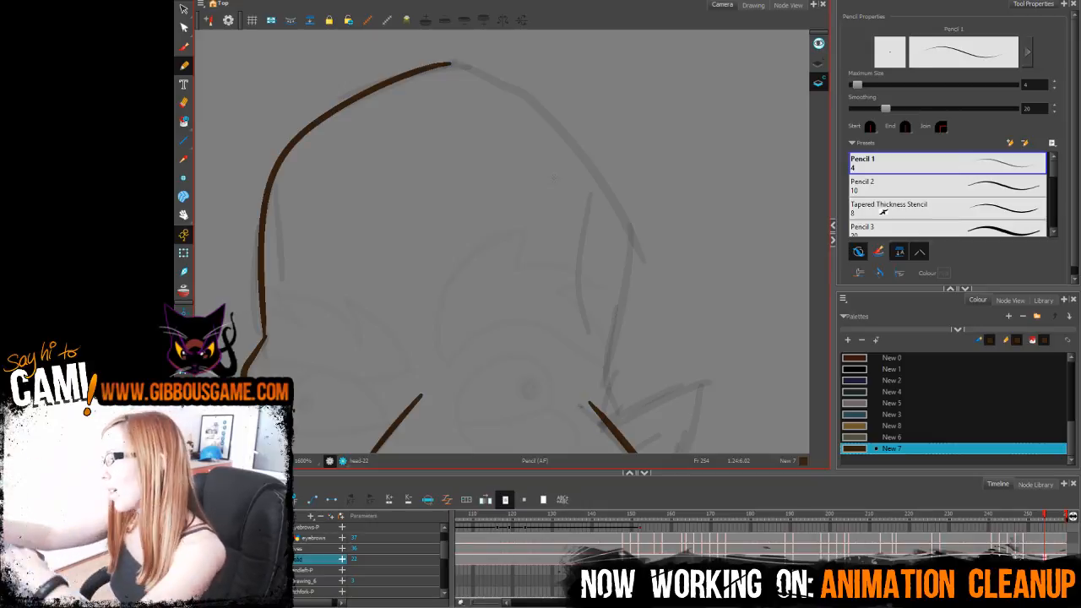
{"action": "left_click_drag", "start_coordinate": [448, 64], "coordinate": [548, 139]}
{"action": "key", "text": "ctrl+z"}
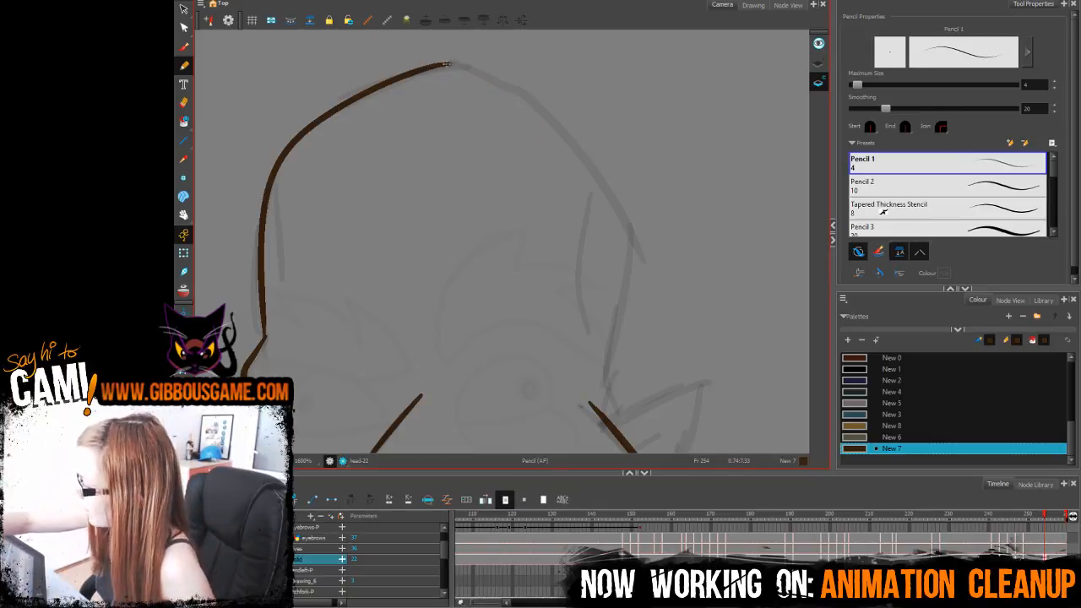
{"action": "left_click_drag", "start_coordinate": [448, 64], "coordinate": [573, 148]}
{"action": "key", "text": "ctrl+z"}
{"action": "mouse_move", "coordinate": [448, 63]}
{"action": "left_mouse_down"}
{"action": "mouse_move", "coordinate": [547, 121]}
{"action": "mouse_move", "coordinate": [632, 218]}
{"action": "left_mouse_up"}
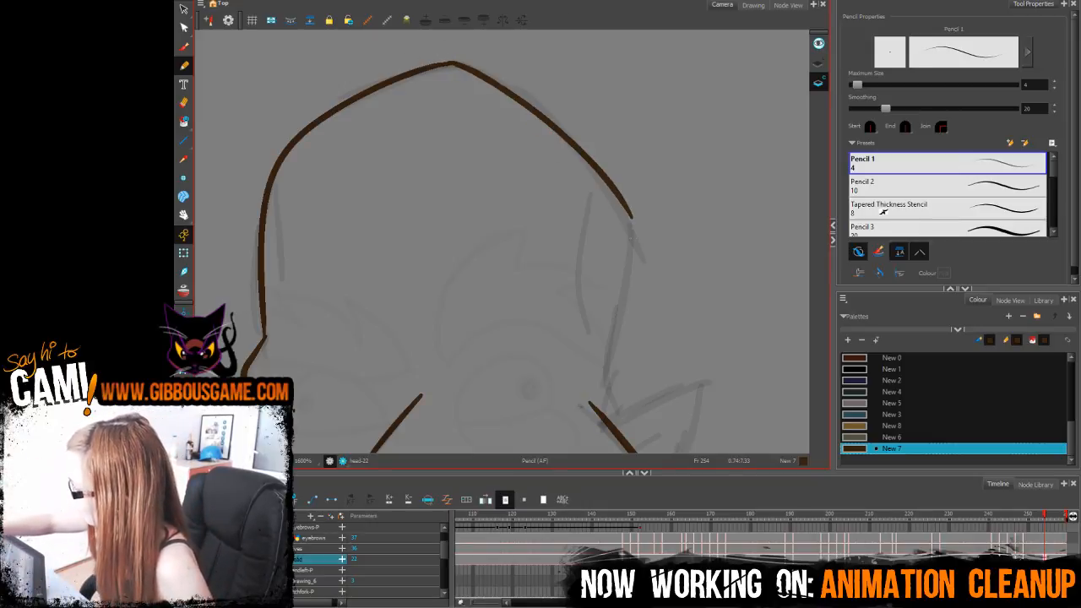
{"action": "key", "text": "ctrl+z"}
{"action": "mouse_move", "coordinate": [447, 64]}
{"action": "left_mouse_down"}
{"action": "mouse_move", "coordinate": [540, 119]}
{"action": "mouse_move", "coordinate": [608, 188]}
{"action": "left_mouse_up"}
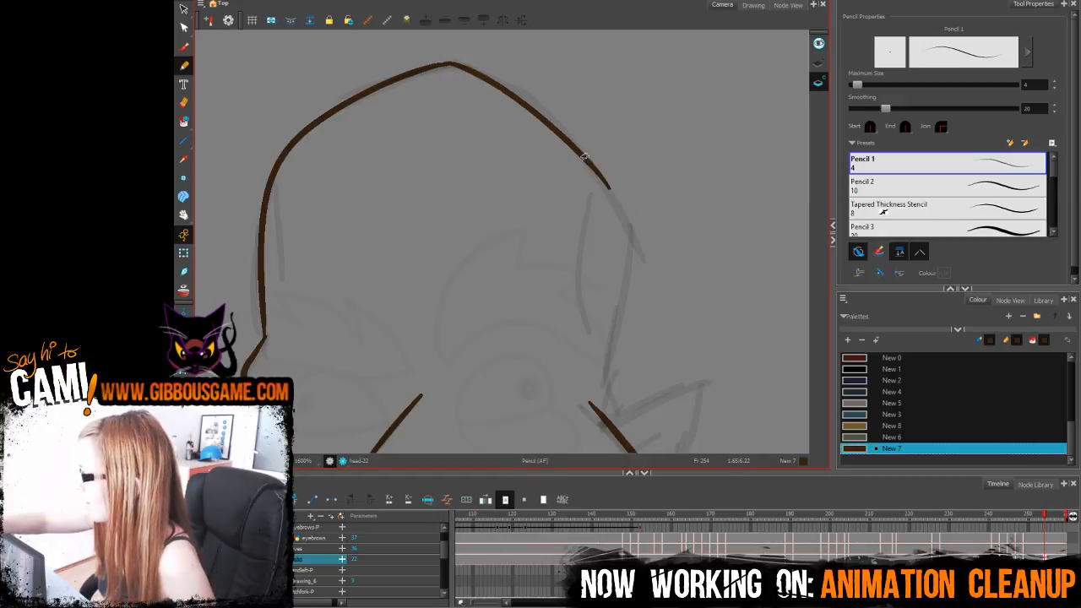
{"action": "key", "text": "ctrl+z"}
{"action": "mouse_move", "coordinate": [448, 64]}
{"action": "left_mouse_down"}
{"action": "mouse_move", "coordinate": [542, 115]}
{"action": "mouse_move", "coordinate": [635, 230]}
{"action": "left_mouse_up"}
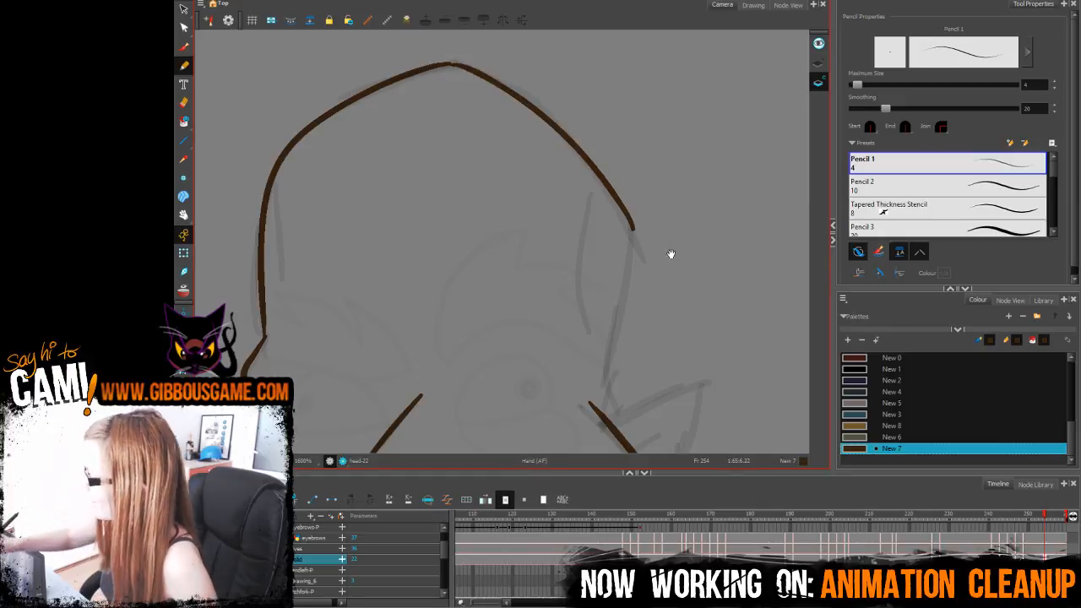
Step: Ink the right temple line down to the ear and the left and right forehead creases at frame 254
{"action": "scroll", "coordinate": [669, 251], "scroll_direction": "down", "scroll_amount": 2}
{"action": "left_click_drag", "start_coordinate": [625, 155], "coordinate": [595, 342]}
{"action": "left_click_drag", "start_coordinate": [585, 124], "coordinate": [586, 266]}
{"action": "left_click_drag", "start_coordinate": [603, 215], "coordinate": [651, 167]}
{"action": "left_click_drag", "start_coordinate": [315, 47], "coordinate": [323, 166]}
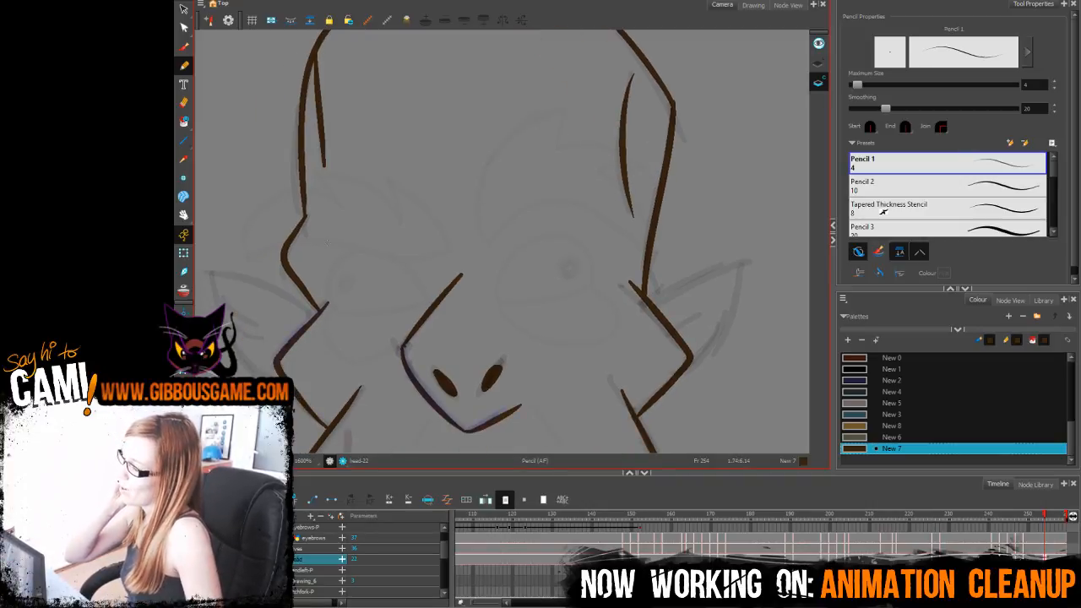
Step: Ink the pointed right ear's outline and its inner fold lines at frame 254
{"action": "left_click_drag", "start_coordinate": [651, 302], "coordinate": [740, 263]}
{"action": "key", "text": "ctrl+z"}
{"action": "left_click_drag", "start_coordinate": [740, 264], "coordinate": [686, 372]}
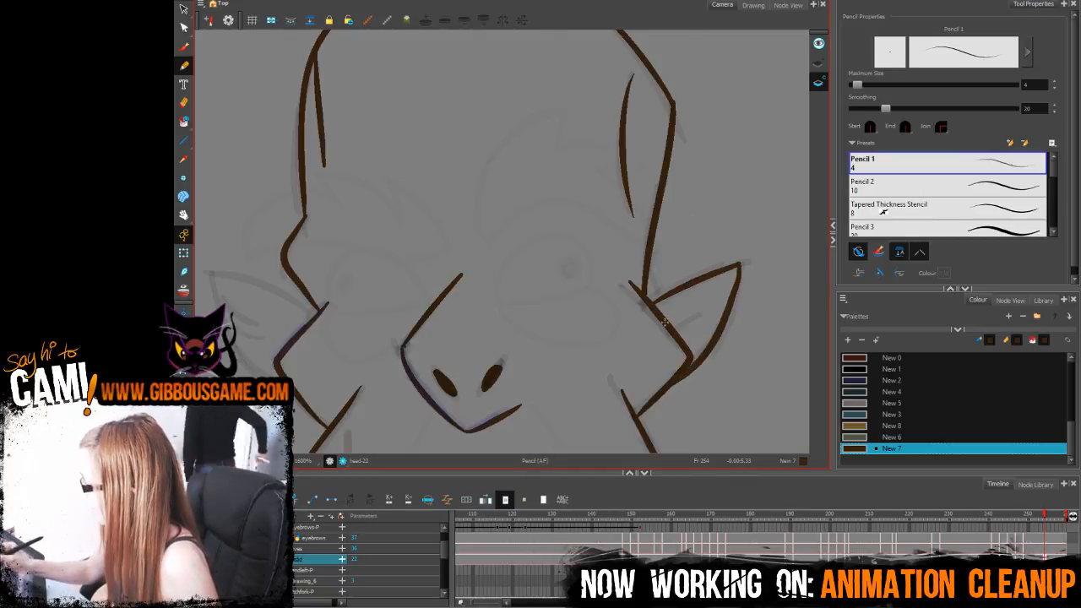
{"action": "left_click_drag", "start_coordinate": [666, 318], "coordinate": [702, 300]}
{"action": "left_click_drag", "start_coordinate": [674, 318], "coordinate": [699, 320]}
Step: Ink the pointed left ear's outline and its inner fold lines at frame 254
{"action": "left_click_drag", "start_coordinate": [542, 284], "coordinate": [632, 242]}
{"action": "mouse_move", "coordinate": [403, 270]}
{"action": "left_mouse_down"}
{"action": "mouse_move", "coordinate": [303, 233]}
{"action": "mouse_move", "coordinate": [309, 269]}
{"action": "mouse_move", "coordinate": [368, 330]}
{"action": "left_mouse_up"}
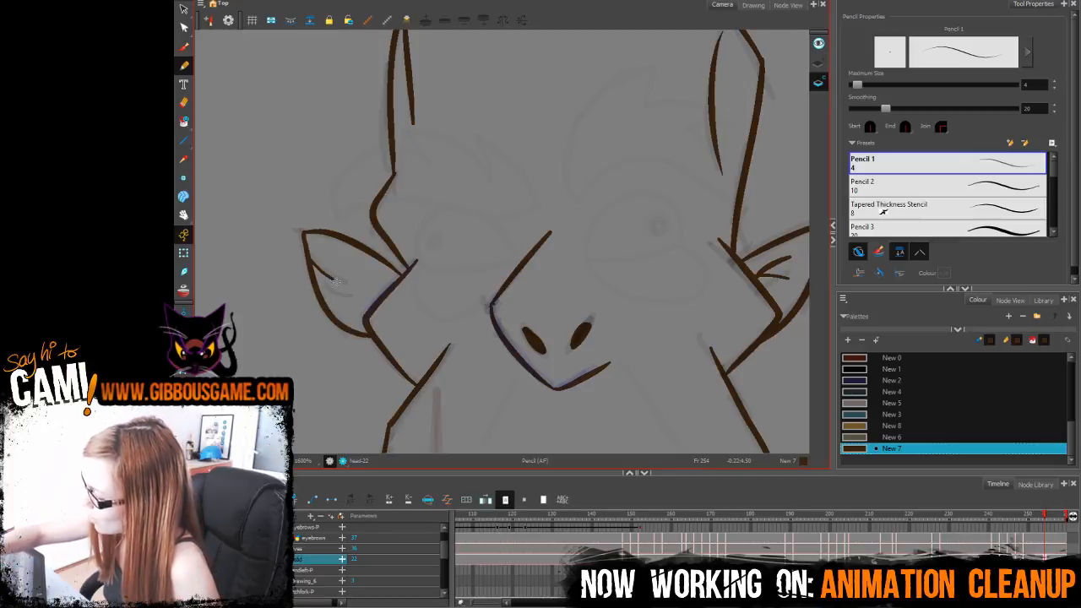
{"action": "left_click_drag", "start_coordinate": [344, 260], "coordinate": [380, 289]}
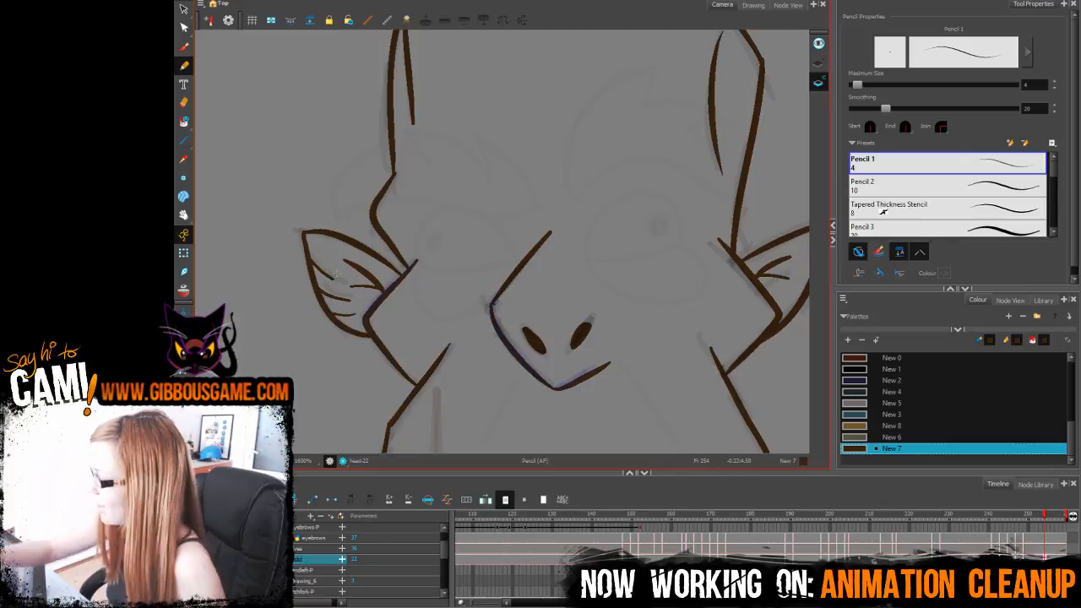
Step: Adjust the curve of the head's bottom edge with the Contour Editor, then return to the Pencil
{"action": "key", "text": "2"}
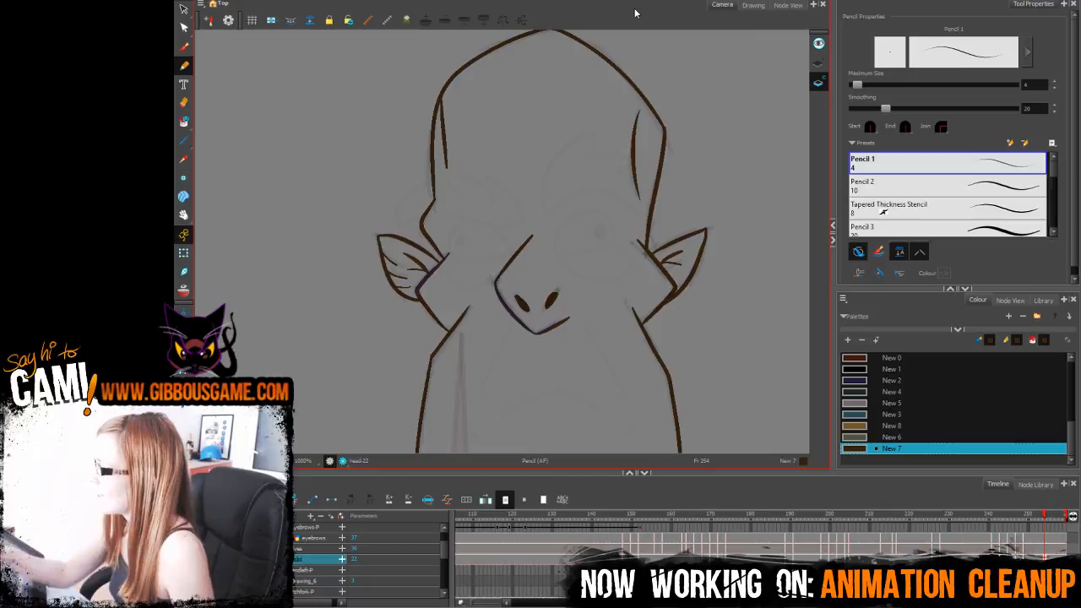
{"action": "left_click_drag", "start_coordinate": [640, 369], "coordinate": [647, 237]}
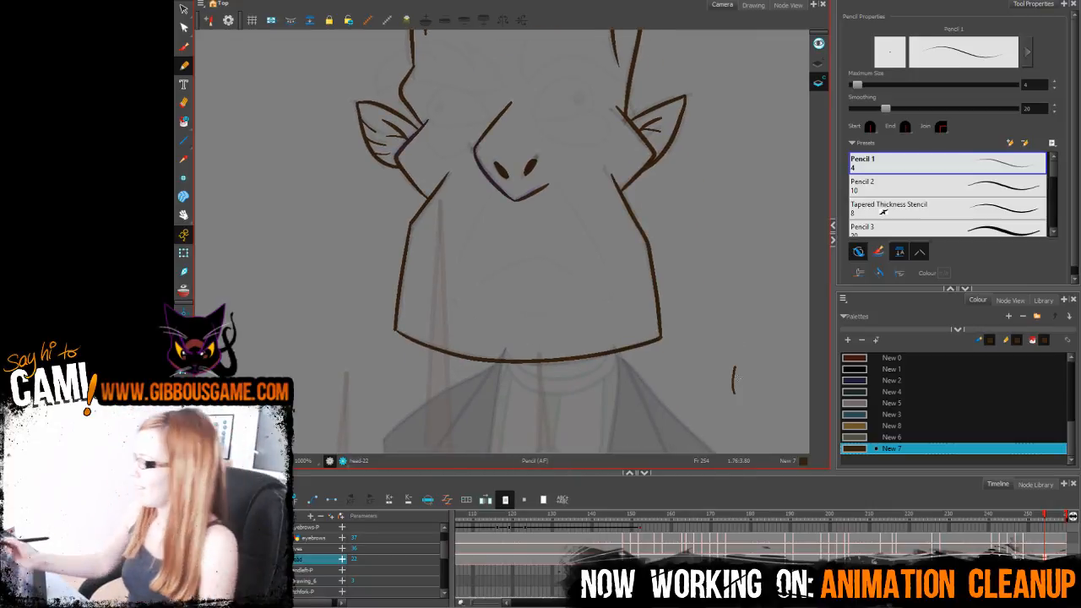
{"action": "left_click", "coordinate": [183, 28]}
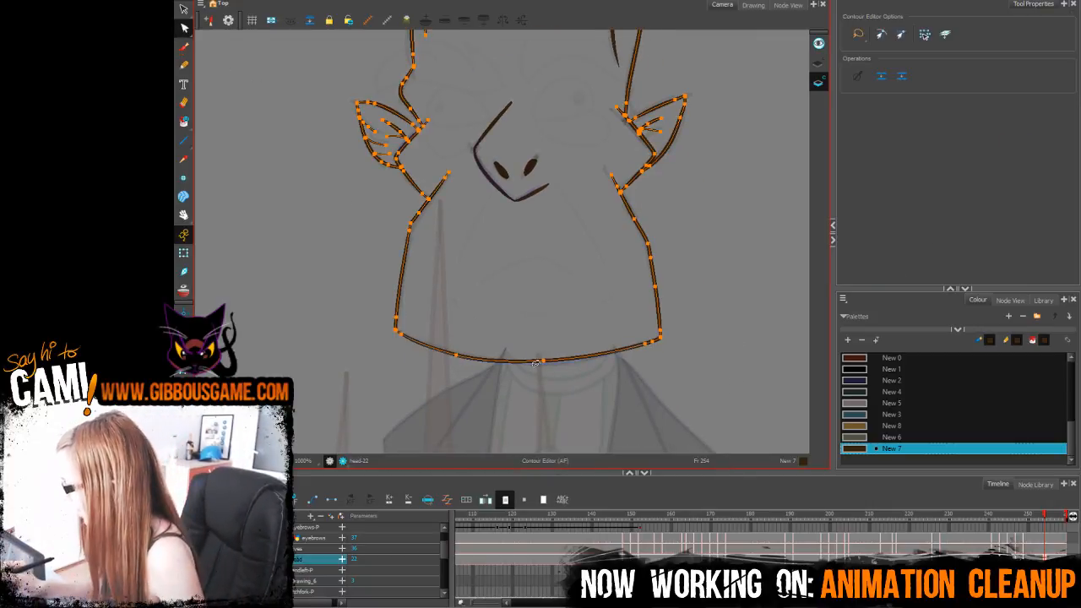
{"action": "left_click_drag", "start_coordinate": [435, 368], "coordinate": [430, 375]}
{"action": "left_click", "coordinate": [547, 381]}
{"action": "mouse_move", "coordinate": [646, 333]}
{"action": "left_mouse_down"}
{"action": "mouse_move", "coordinate": [693, 326]}
{"action": "mouse_move", "coordinate": [655, 339]}
{"action": "left_mouse_up"}
{"action": "left_click_drag", "start_coordinate": [494, 369], "coordinate": [496, 374]}
{"action": "left_click", "coordinate": [184, 65]}
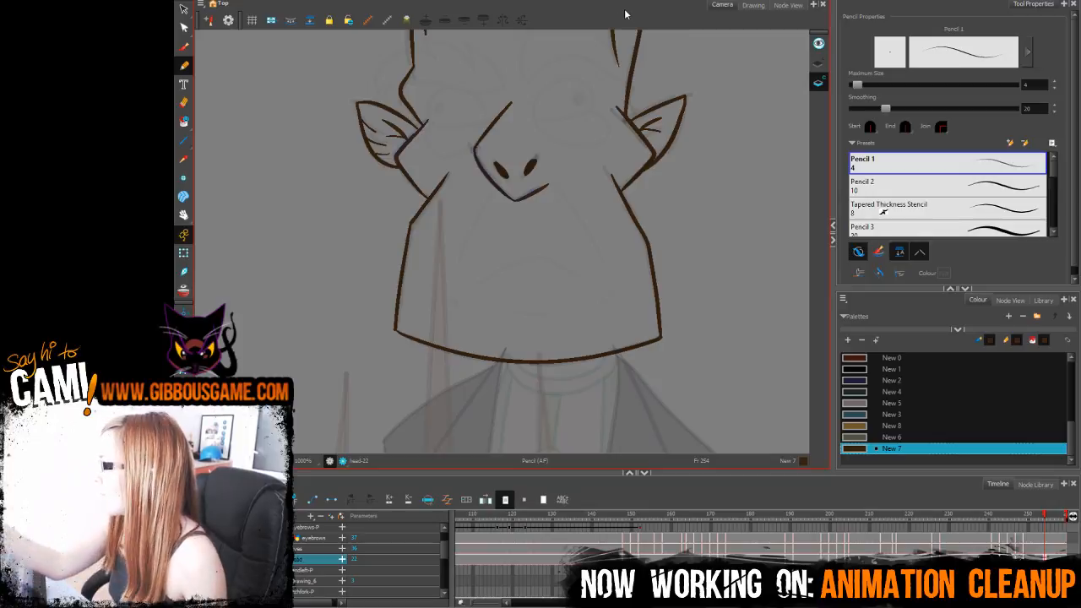
{"action": "left_click_drag", "start_coordinate": [596, 342], "coordinate": [579, 410]}
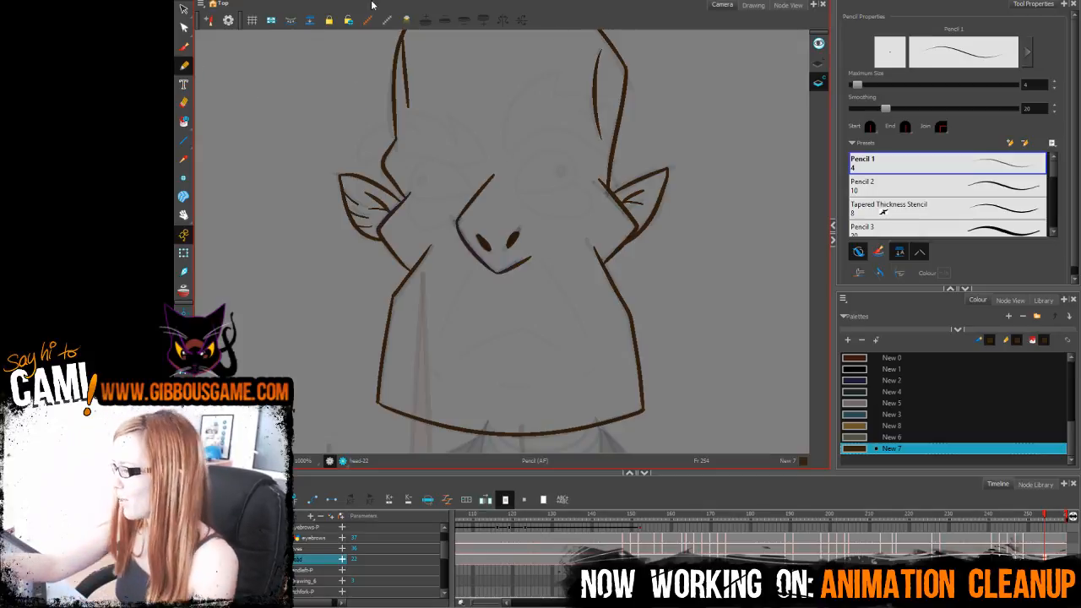
{"action": "key", "text": "1"}
{"action": "key", "text": "1"}
{"action": "left_click_drag", "start_coordinate": [668, 306], "coordinate": [661, 262]}
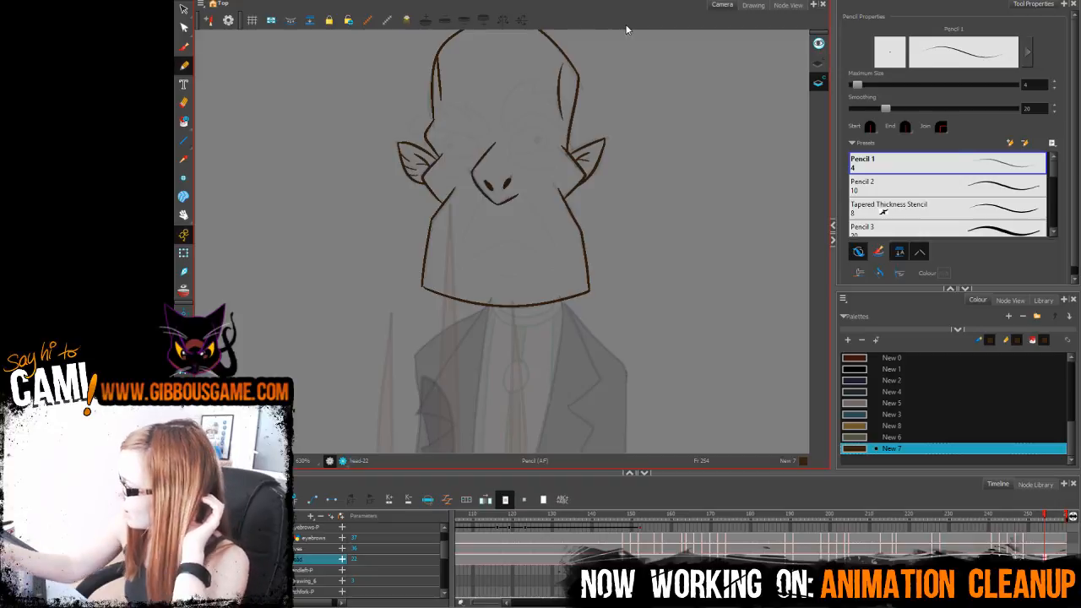
{"action": "key", "text": "2"}
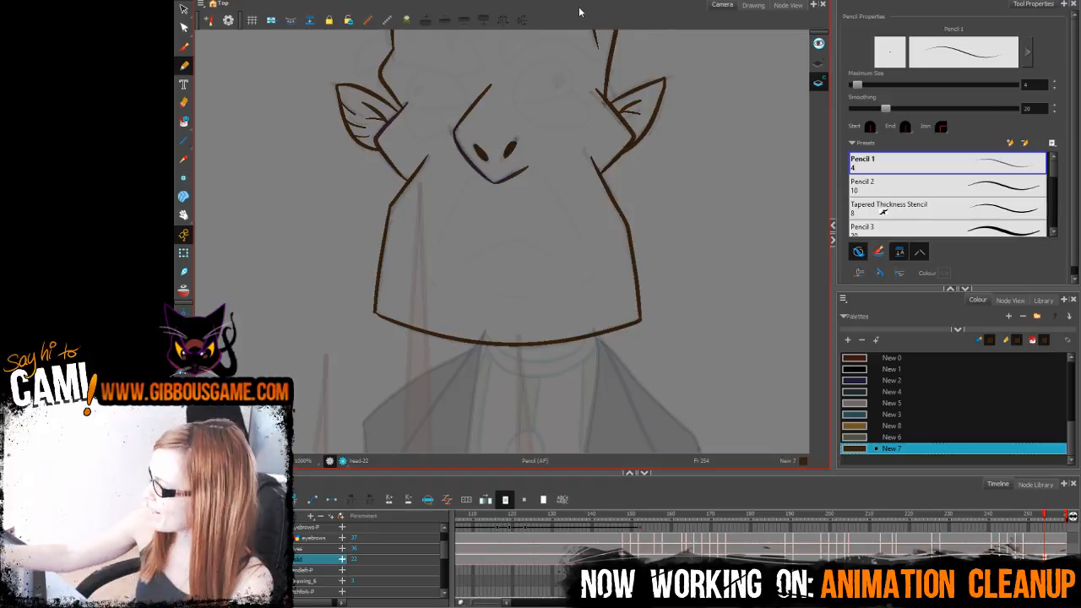
{"action": "scroll", "coordinate": [592, 285], "scroll_direction": "up", "scroll_amount": 4}
{"action": "key", "text": "1"}
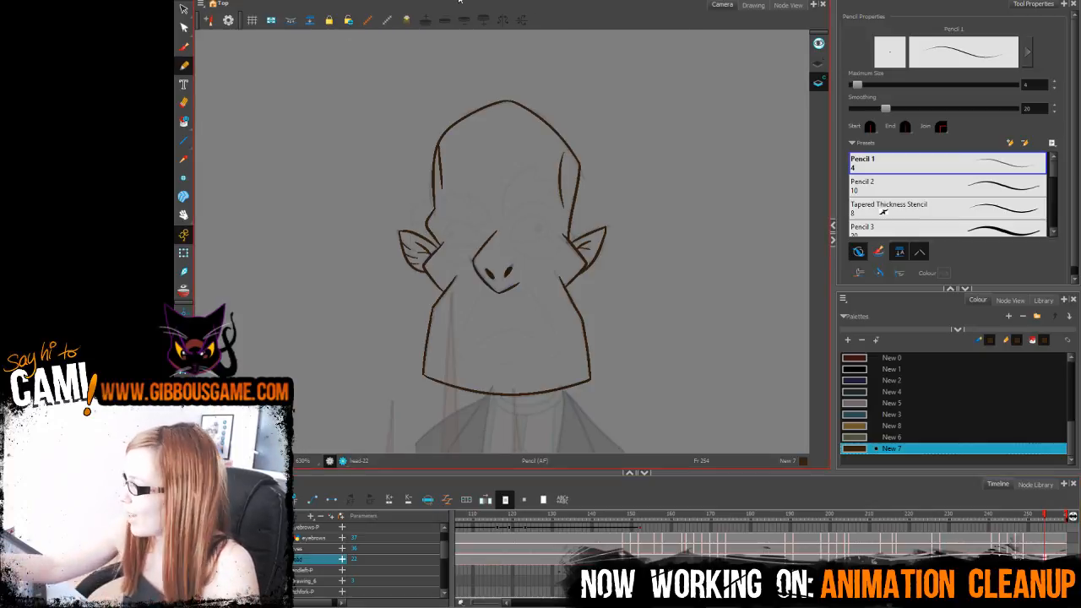
{"action": "key", "text": "2"}
{"action": "key", "text": "2"}
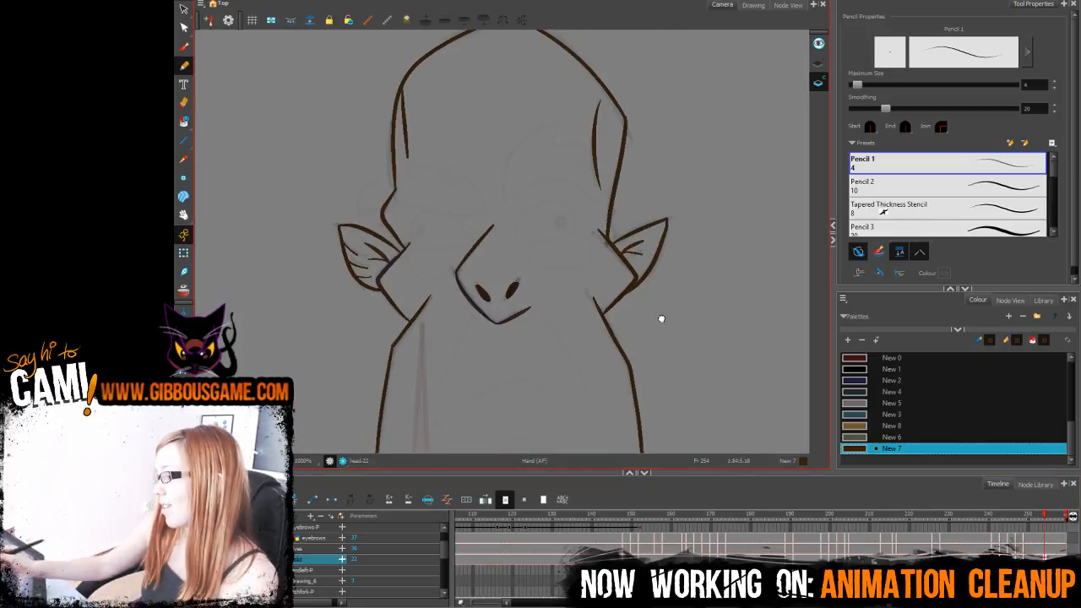
{"action": "left_click_drag", "start_coordinate": [662, 318], "coordinate": [638, 245]}
Step: Go to frame 247 and ink the nose outline and both nostrils with the Pencil in dark brown New 7
{"action": "left_click_drag", "start_coordinate": [1048, 516], "coordinate": [1018, 546]}
{"action": "left_click_drag", "start_coordinate": [404, 155], "coordinate": [441, 206]}
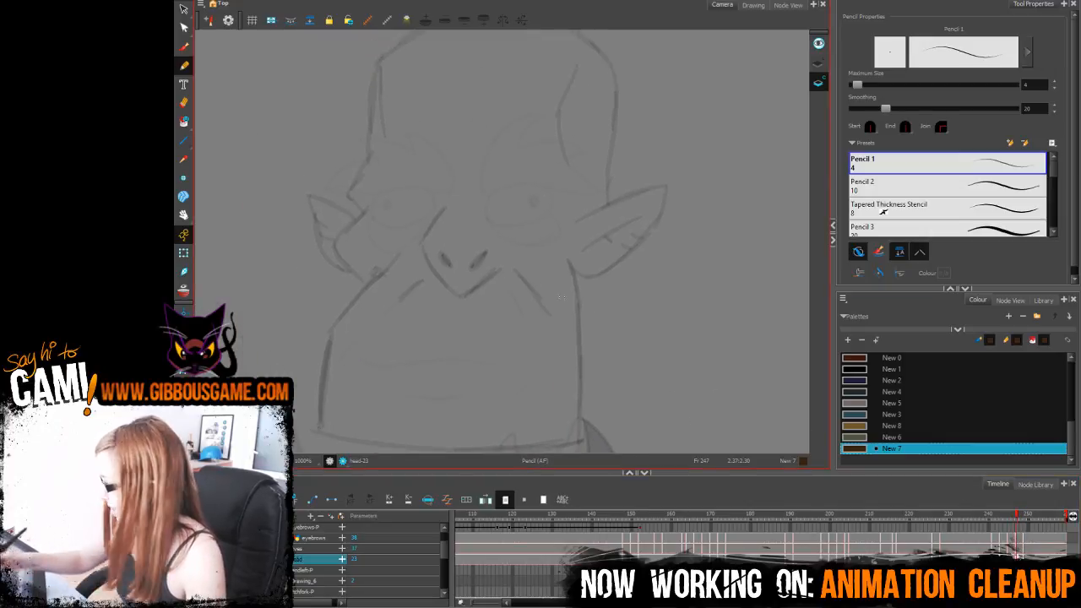
{"action": "key", "text": "2"}
{"action": "key", "text": "2"}
{"action": "left_click_drag", "start_coordinate": [370, 246], "coordinate": [422, 322]}
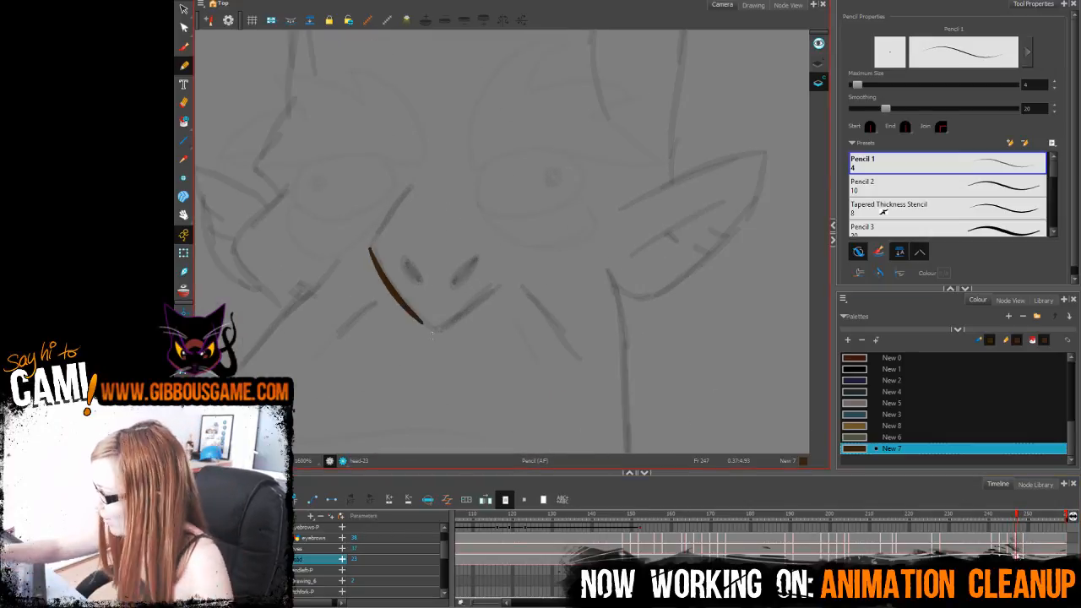
{"action": "left_click_drag", "start_coordinate": [370, 250], "coordinate": [416, 186]}
{"action": "mouse_move", "coordinate": [405, 262]}
{"action": "left_mouse_down"}
{"action": "mouse_move", "coordinate": [416, 280]}
{"action": "mouse_move", "coordinate": [461, 278]}
{"action": "left_mouse_up"}
{"action": "left_click_drag", "start_coordinate": [448, 322], "coordinate": [500, 279]}
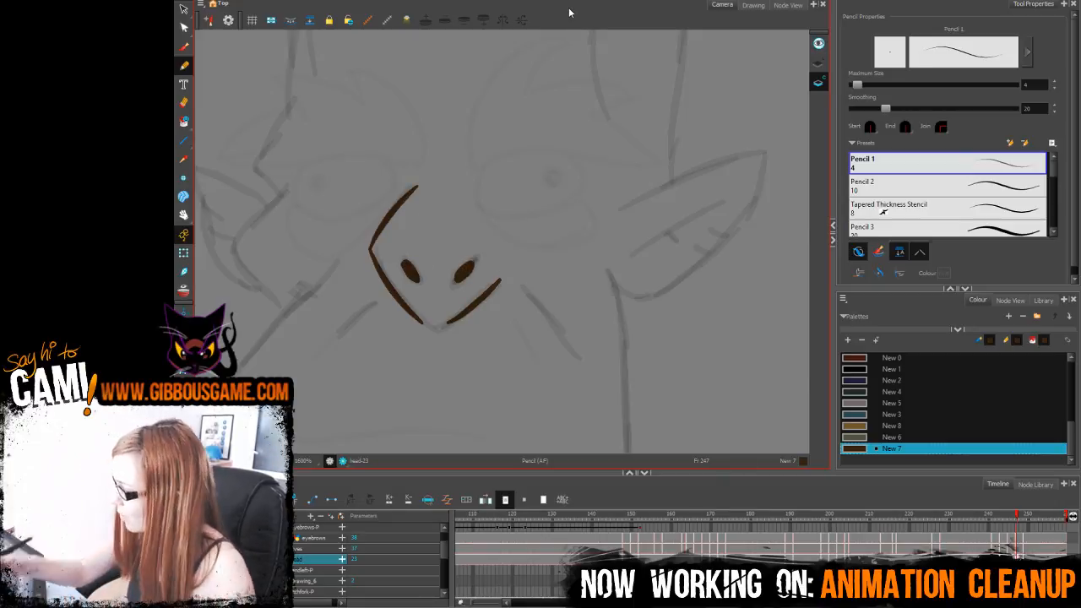
Step: Ink the slanted left cheek and the muzzle's left side down to the bottom corner at frame 247
{"action": "mouse_move", "coordinate": [388, 245]}
{"action": "left_mouse_down"}
{"action": "mouse_move", "coordinate": [458, 61]}
{"action": "mouse_move", "coordinate": [333, 158]}
{"action": "mouse_move", "coordinate": [296, 203]}
{"action": "left_mouse_up"}
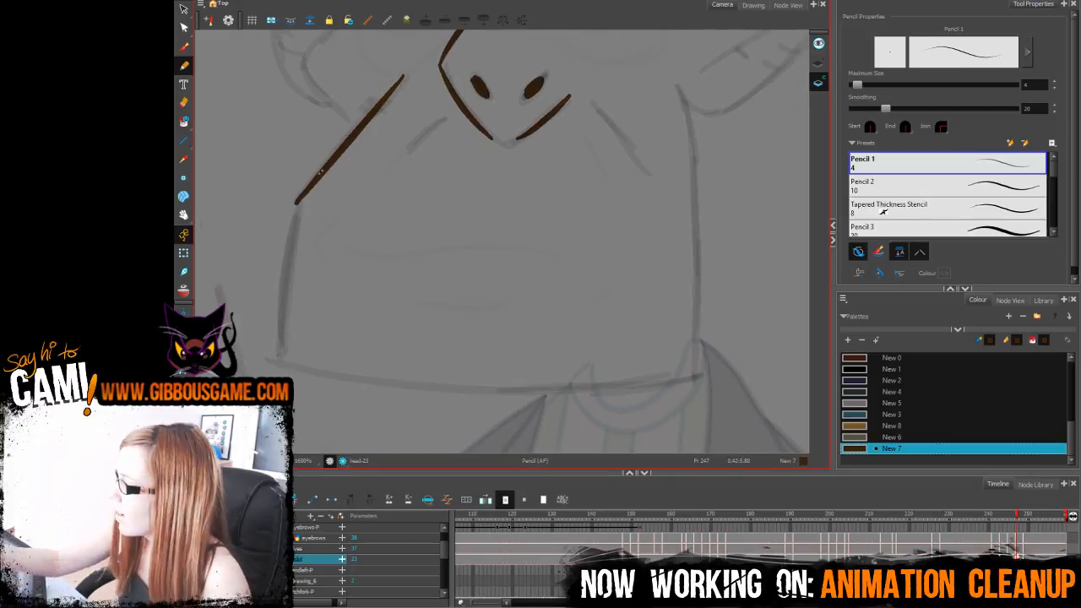
{"action": "key", "text": "ctrl+z"}
{"action": "mouse_move", "coordinate": [410, 73]}
{"action": "left_mouse_down"}
{"action": "mouse_move", "coordinate": [302, 188]}
{"action": "mouse_move", "coordinate": [279, 349]}
{"action": "mouse_move", "coordinate": [403, 384]}
{"action": "mouse_move", "coordinate": [551, 390]}
{"action": "left_mouse_up"}
{"action": "key", "text": "ctrl+z"}
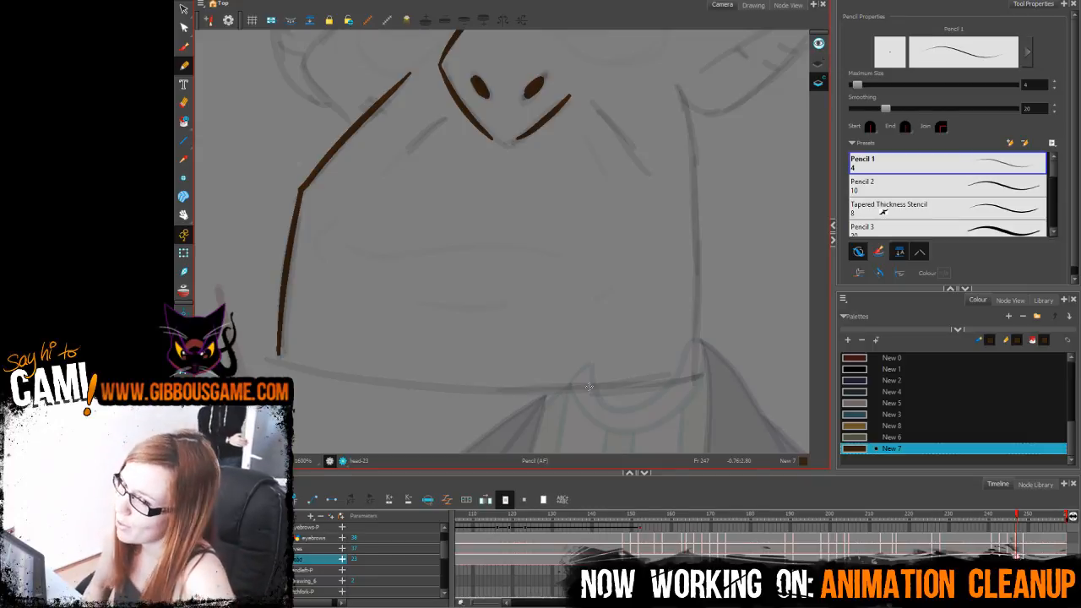
{"action": "left_click_drag", "start_coordinate": [278, 354], "coordinate": [515, 384]}
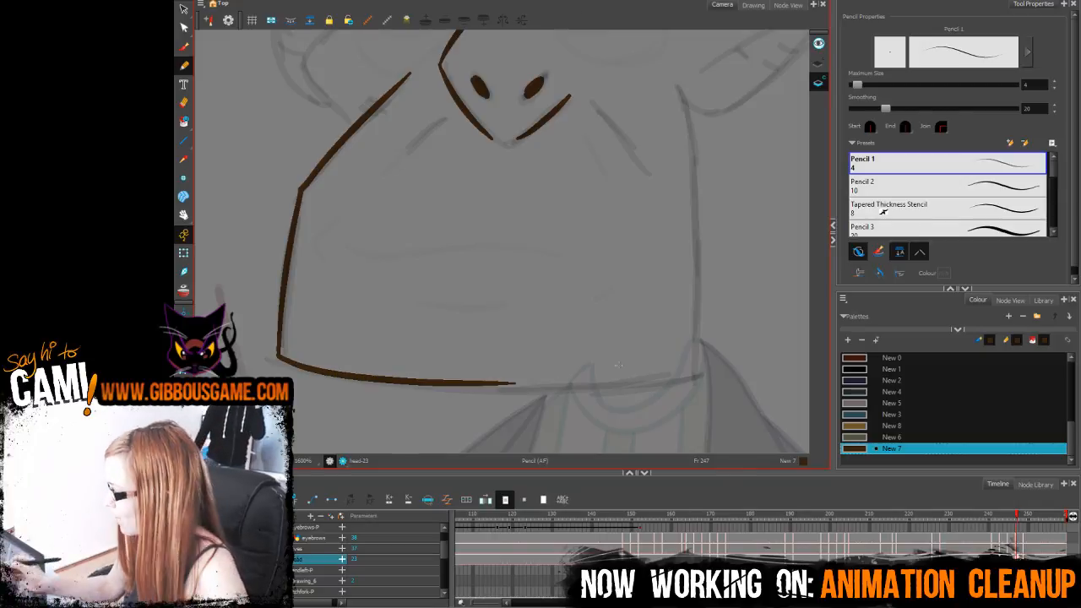
{"action": "key", "text": "ctrl+z"}
{"action": "mouse_move", "coordinate": [279, 355]}
{"action": "left_mouse_down"}
{"action": "mouse_move", "coordinate": [394, 383]}
{"action": "mouse_move", "coordinate": [714, 371]}
{"action": "left_mouse_up"}
{"action": "key", "text": "ctrl+z"}
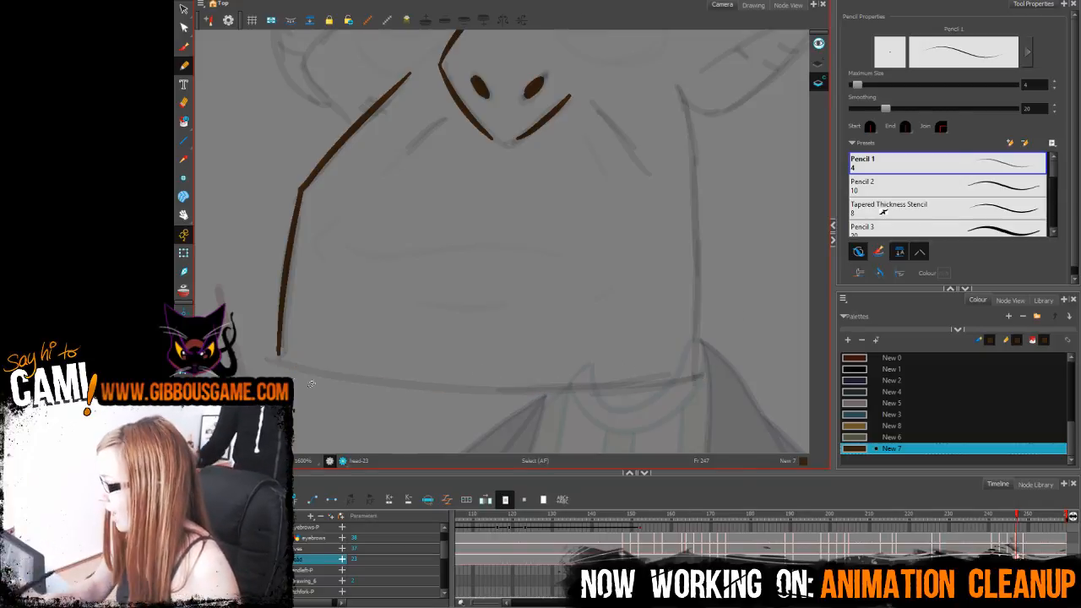
{"action": "mouse_move", "coordinate": [279, 355]}
{"action": "left_mouse_down"}
{"action": "mouse_move", "coordinate": [524, 389]}
{"action": "mouse_move", "coordinate": [688, 373]}
{"action": "left_mouse_up"}
{"action": "key", "text": "ctrl+z"}
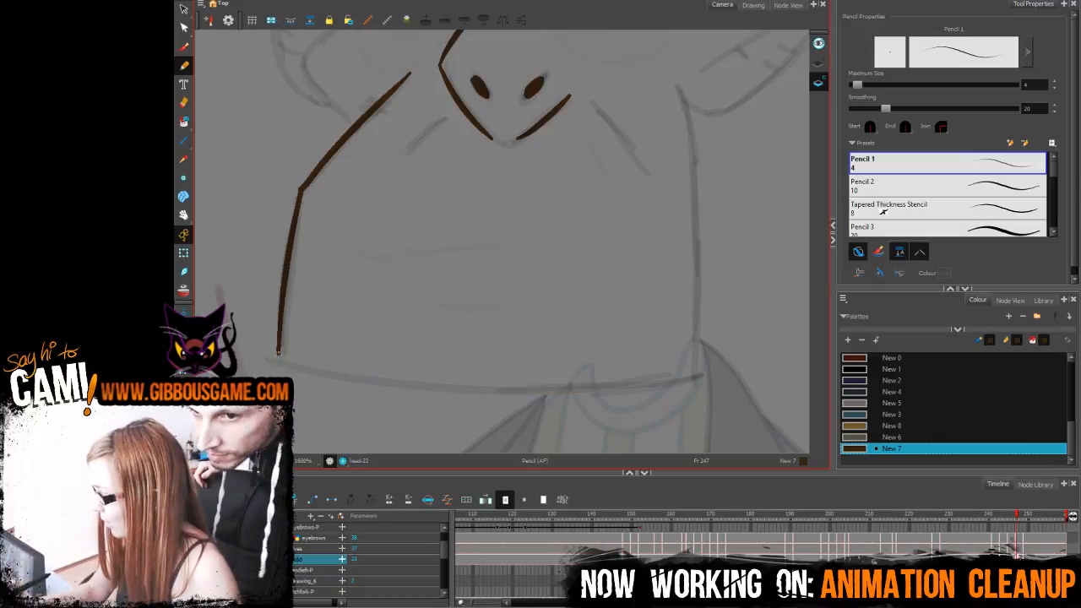
{"action": "mouse_move", "coordinate": [278, 354]}
{"action": "left_mouse_down"}
{"action": "mouse_move", "coordinate": [311, 372]}
{"action": "mouse_move", "coordinate": [583, 386]}
{"action": "mouse_move", "coordinate": [699, 376]}
{"action": "left_mouse_up"}
{"action": "key", "text": "ctrl+z"}
Step: Ink the head's bottom edge and right side, plus the two crease lines flanking the nose
{"action": "mouse_move", "coordinate": [278, 354]}
{"action": "left_mouse_down"}
{"action": "mouse_move", "coordinate": [352, 376]}
{"action": "mouse_move", "coordinate": [588, 391]}
{"action": "mouse_move", "coordinate": [690, 378]}
{"action": "mouse_move", "coordinate": [699, 186]}
{"action": "mouse_move", "coordinate": [685, 88]}
{"action": "left_mouse_up"}
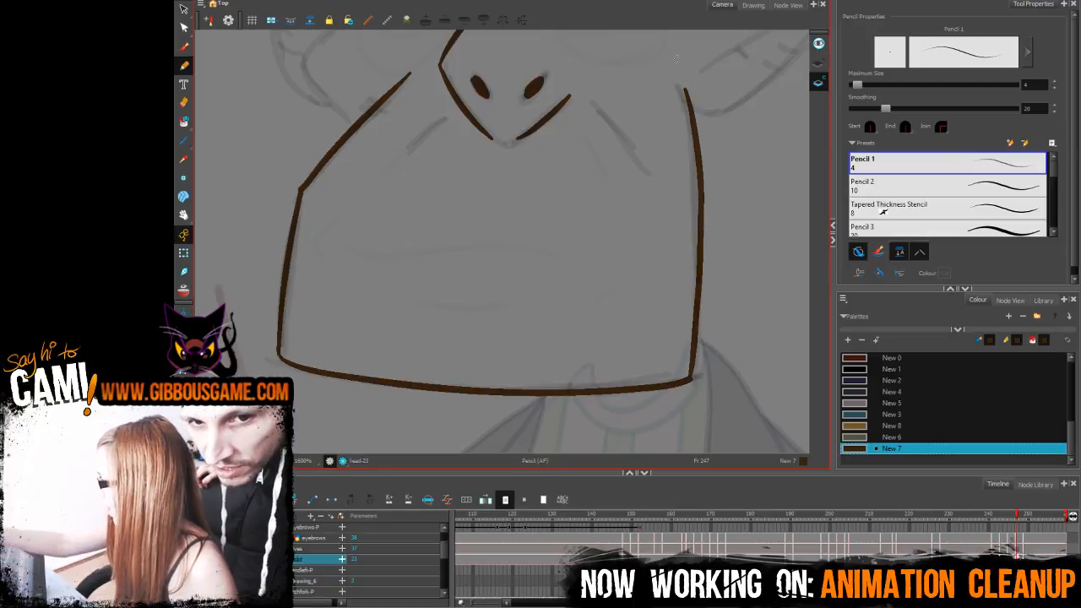
{"action": "left_click_drag", "start_coordinate": [669, 210], "coordinate": [597, 309]}
{"action": "left_click_drag", "start_coordinate": [333, 258], "coordinate": [383, 215]}
{"action": "left_click_drag", "start_coordinate": [524, 202], "coordinate": [577, 278]}
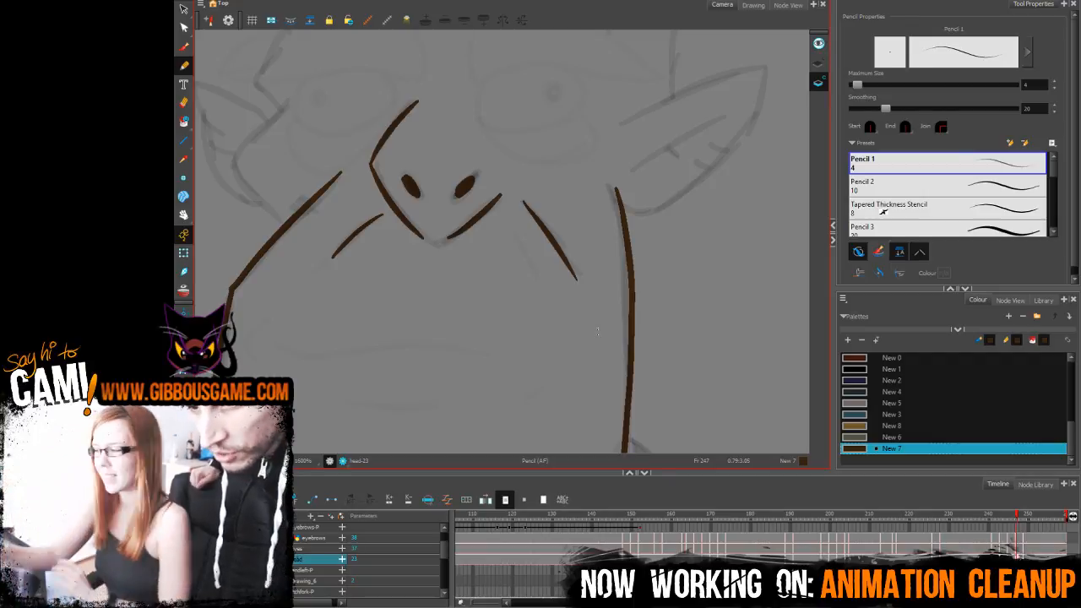
Step: Ink the pointed right ear's outline and its main inner fold lines at frame 247
{"action": "left_click_drag", "start_coordinate": [690, 230], "coordinate": [731, 360]}
{"action": "left_click_drag", "start_coordinate": [676, 303], "coordinate": [763, 252]}
{"action": "left_click_drag", "start_coordinate": [708, 278], "coordinate": [724, 291]}
{"action": "mouse_move", "coordinate": [710, 336]}
{"action": "left_mouse_down"}
{"action": "mouse_move", "coordinate": [617, 374]}
{"action": "mouse_move", "coordinate": [743, 246]}
{"action": "mouse_move", "coordinate": [661, 257]}
{"action": "mouse_move", "coordinate": [602, 287]}
{"action": "left_mouse_up"}
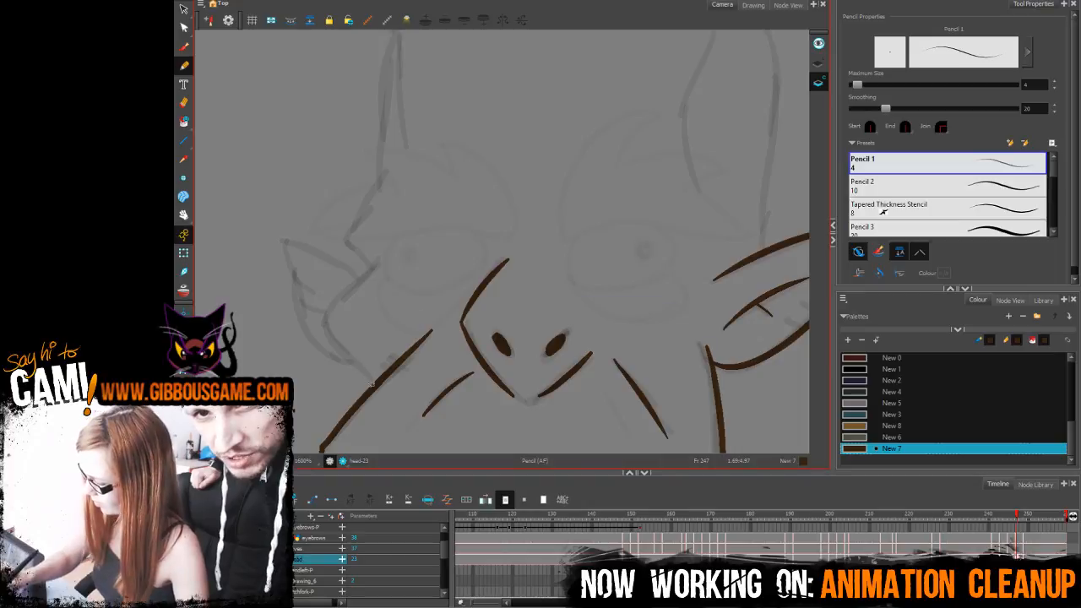
Step: Ink the left cheekbone and brow contours along the left edge of the face
{"action": "left_click_drag", "start_coordinate": [371, 385], "coordinate": [391, 247]}
{"action": "left_click_drag", "start_coordinate": [482, 243], "coordinate": [521, 299]}
{"action": "left_click_drag", "start_coordinate": [406, 320], "coordinate": [431, 223]}
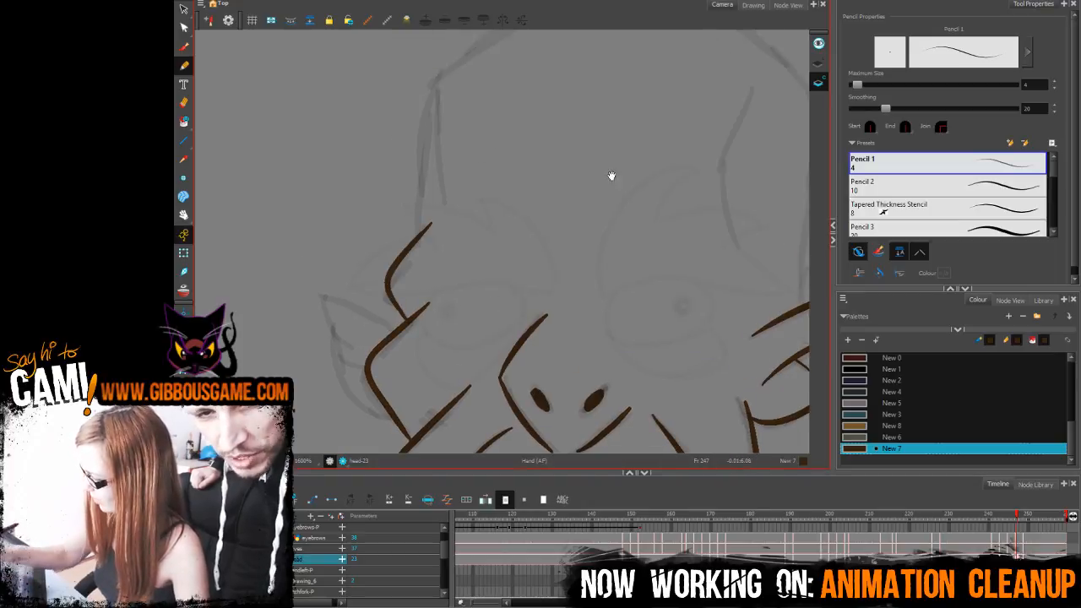
Step: Ink the skull's outline over the top of the head and the crease lines at both temples
{"action": "mouse_move", "coordinate": [611, 176]}
{"action": "left_mouse_down"}
{"action": "mouse_move", "coordinate": [553, 265]}
{"action": "mouse_move", "coordinate": [502, 270]}
{"action": "left_mouse_up"}
{"action": "mouse_move", "coordinate": [648, 363]}
{"action": "left_mouse_down"}
{"action": "mouse_move", "coordinate": [660, 199]}
{"action": "mouse_move", "coordinate": [772, 245]}
{"action": "mouse_move", "coordinate": [580, 109]}
{"action": "mouse_move", "coordinate": [507, 83]}
{"action": "mouse_move", "coordinate": [377, 141]}
{"action": "mouse_move", "coordinate": [326, 182]}
{"action": "mouse_move", "coordinate": [303, 342]}
{"action": "left_mouse_up"}
{"action": "left_click_drag", "start_coordinate": [323, 188], "coordinate": [320, 307]}
{"action": "mouse_move", "coordinate": [638, 191]}
{"action": "left_mouse_down"}
{"action": "mouse_move", "coordinate": [620, 245]}
{"action": "mouse_move", "coordinate": [708, 189]}
{"action": "left_mouse_up"}
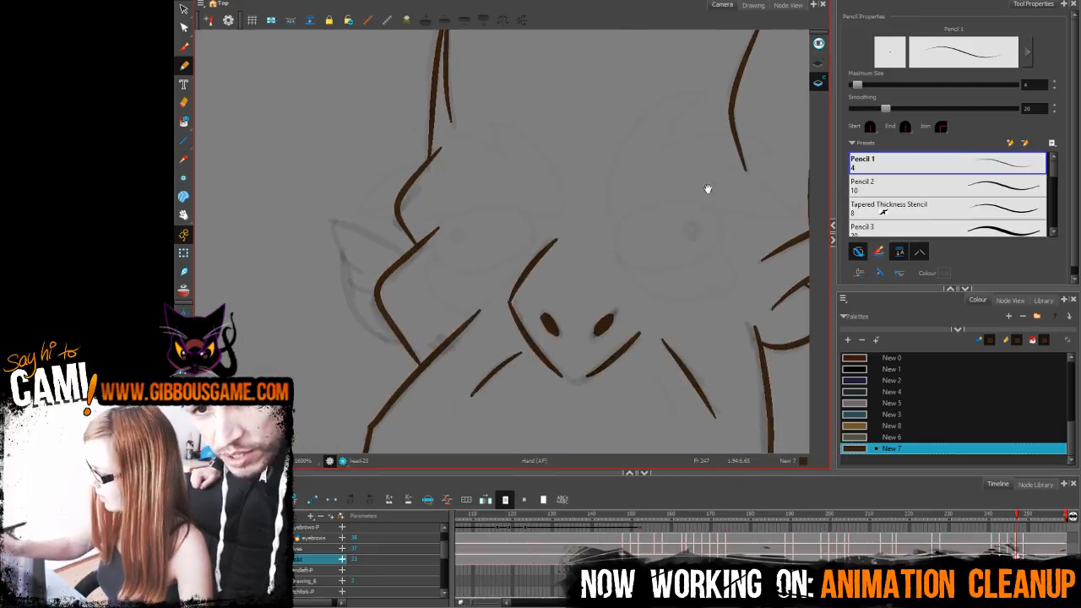
Step: Ink the left ear's outline and inner folds, and add the remaining small fold marks inside the right ear
{"action": "mouse_move", "coordinate": [409, 247]}
{"action": "left_mouse_down"}
{"action": "mouse_move", "coordinate": [335, 221]}
{"action": "mouse_move", "coordinate": [349, 300]}
{"action": "mouse_move", "coordinate": [402, 339]}
{"action": "left_mouse_up"}
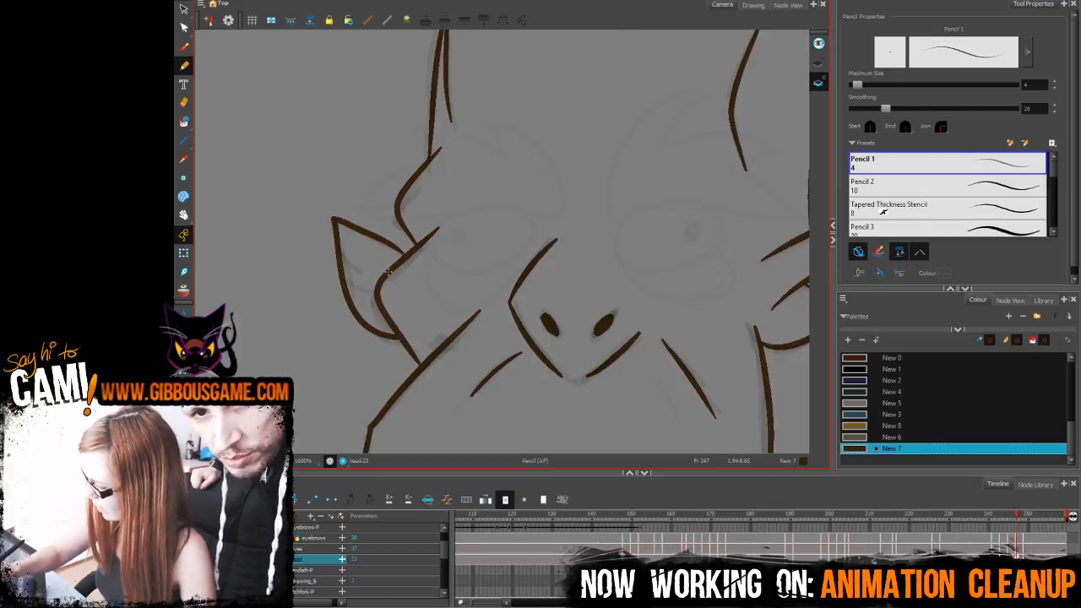
{"action": "mouse_move", "coordinate": [389, 272]}
{"action": "left_mouse_down"}
{"action": "mouse_move", "coordinate": [366, 260]}
{"action": "mouse_move", "coordinate": [364, 281]}
{"action": "left_mouse_up"}
{"action": "left_click_drag", "start_coordinate": [655, 341], "coordinate": [487, 364]}
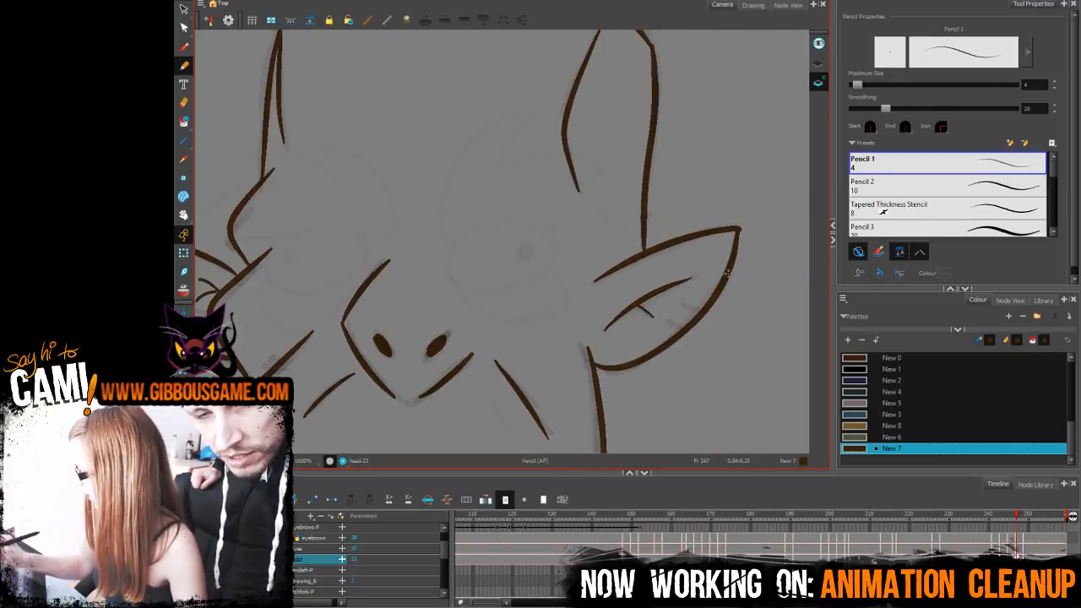
{"action": "mouse_move", "coordinate": [728, 274]}
{"action": "left_mouse_down"}
{"action": "mouse_move", "coordinate": [691, 279]}
{"action": "mouse_move", "coordinate": [671, 305]}
{"action": "mouse_move", "coordinate": [818, 323]}
{"action": "left_mouse_up"}
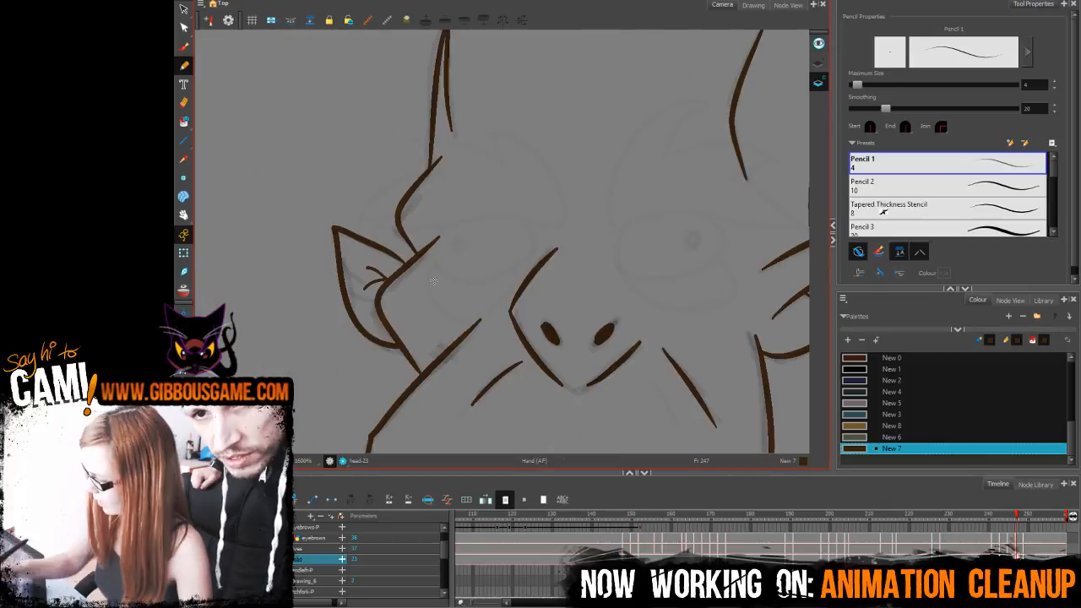
{"action": "left_click_drag", "start_coordinate": [342, 257], "coordinate": [375, 316]}
{"action": "left_click_drag", "start_coordinate": [664, 340], "coordinate": [596, 221]}
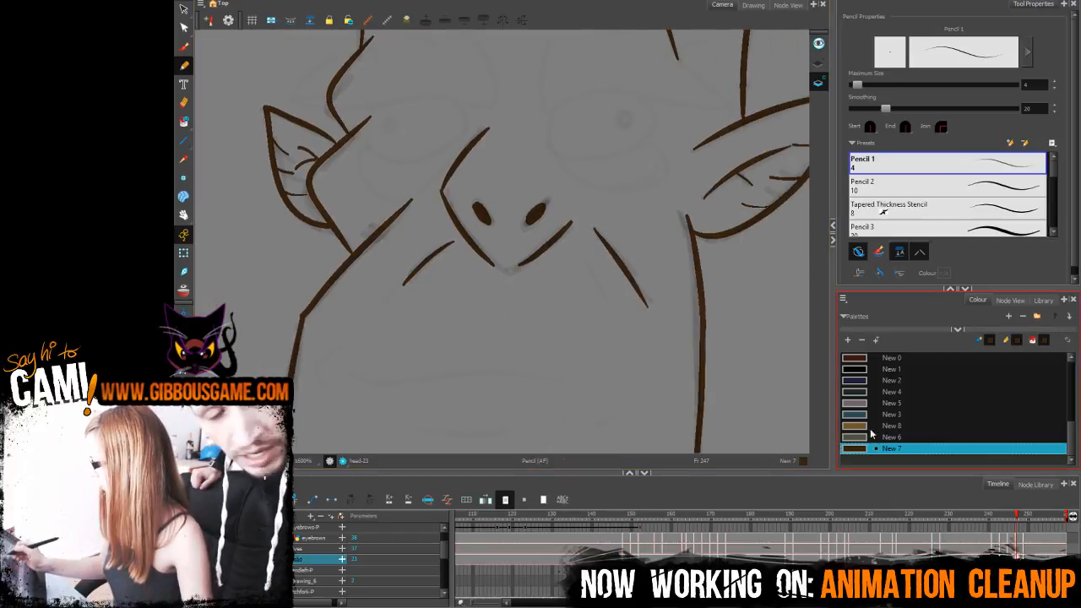
Step: Fill the head and the left ear's separate sections with brown New 8 using the Paint tool at frame 247
{"action": "left_click", "coordinate": [866, 426]}
{"action": "key", "text": "alt+i"}
{"action": "left_click", "coordinate": [504, 354]}
{"action": "key", "text": "1"}
{"action": "key", "text": "1"}
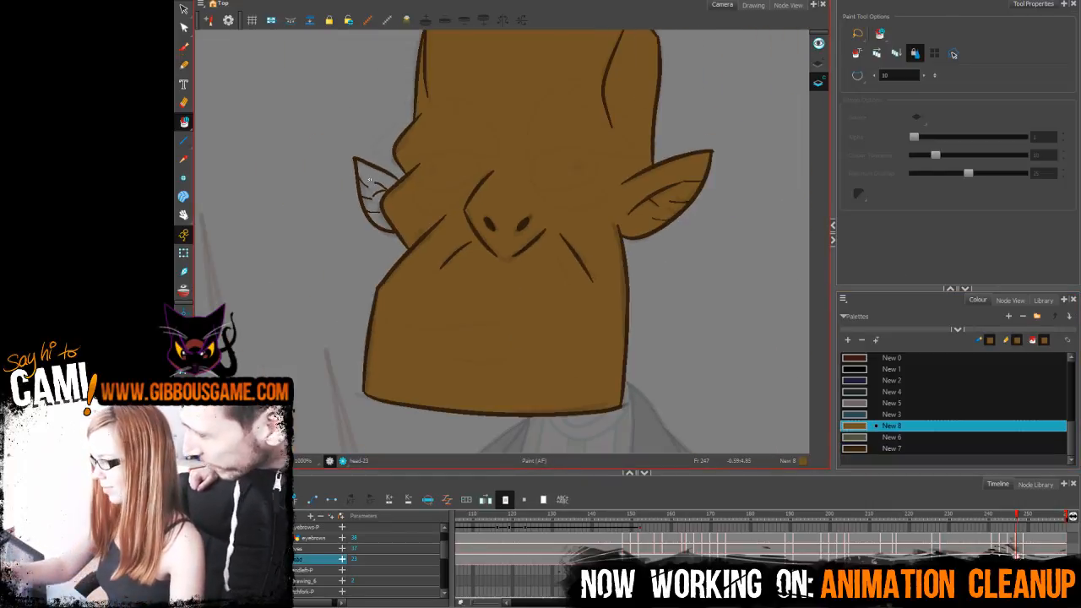
{"action": "left_click", "coordinate": [370, 180]}
{"action": "left_click", "coordinate": [385, 211]}
{"action": "key", "text": "1"}
{"action": "key", "text": "1"}
{"action": "key", "text": "1"}
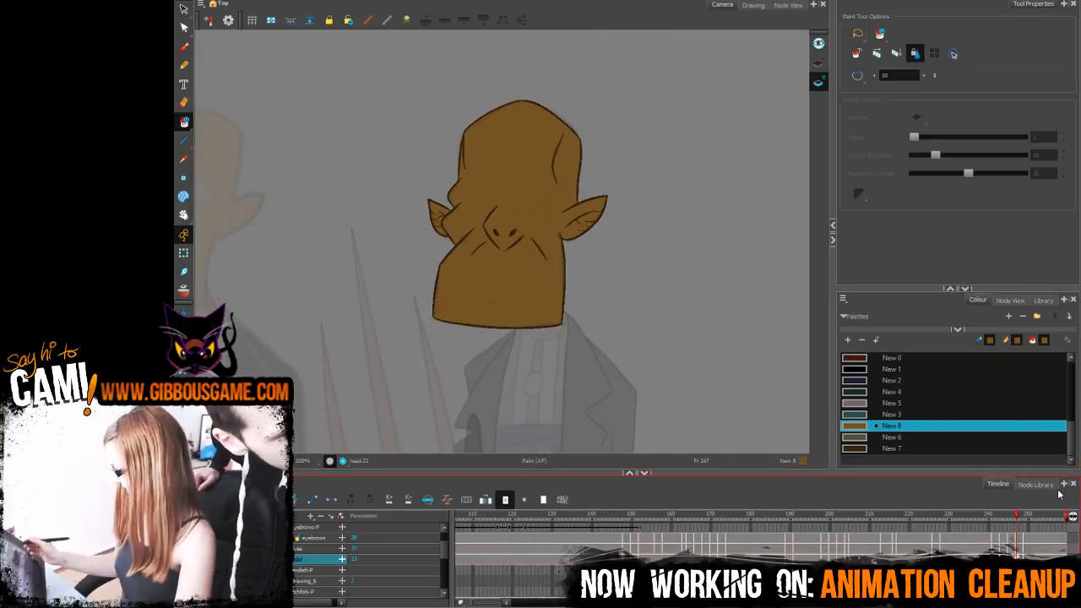
Step: Fill the head drawing at frame 252 with the New 8 brown using the Paint tool
{"action": "left_click_drag", "start_coordinate": [1015, 518], "coordinate": [1037, 518]}
{"action": "left_click_drag", "start_coordinate": [654, 130], "coordinate": [753, 296]}
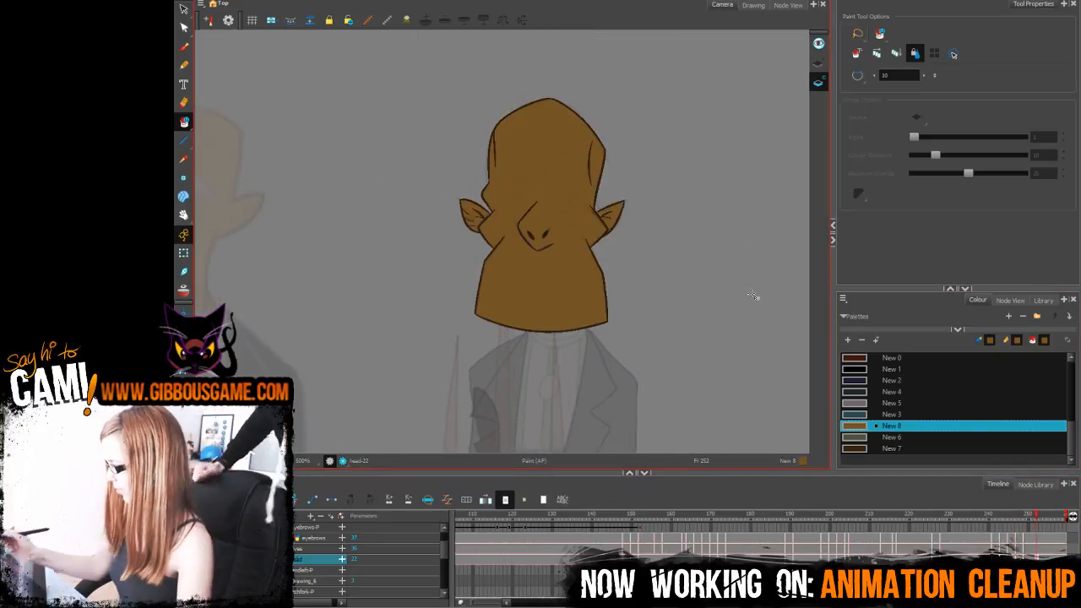
{"action": "left_click_drag", "start_coordinate": [1037, 518], "coordinate": [1007, 523]}
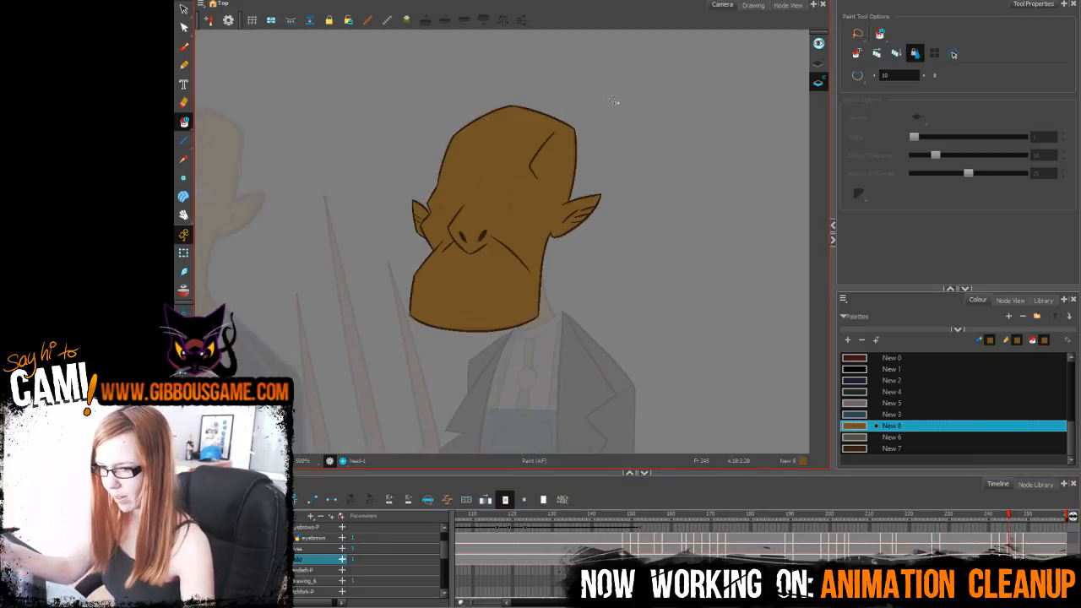
Step: Check the head drawings frame by frame between frames 240 and 249 for missing colour fills
{"action": "key", "text": "period"}
{"action": "key", "text": "period"}
{"action": "key", "text": "period"}
{"action": "key", "text": "period"}
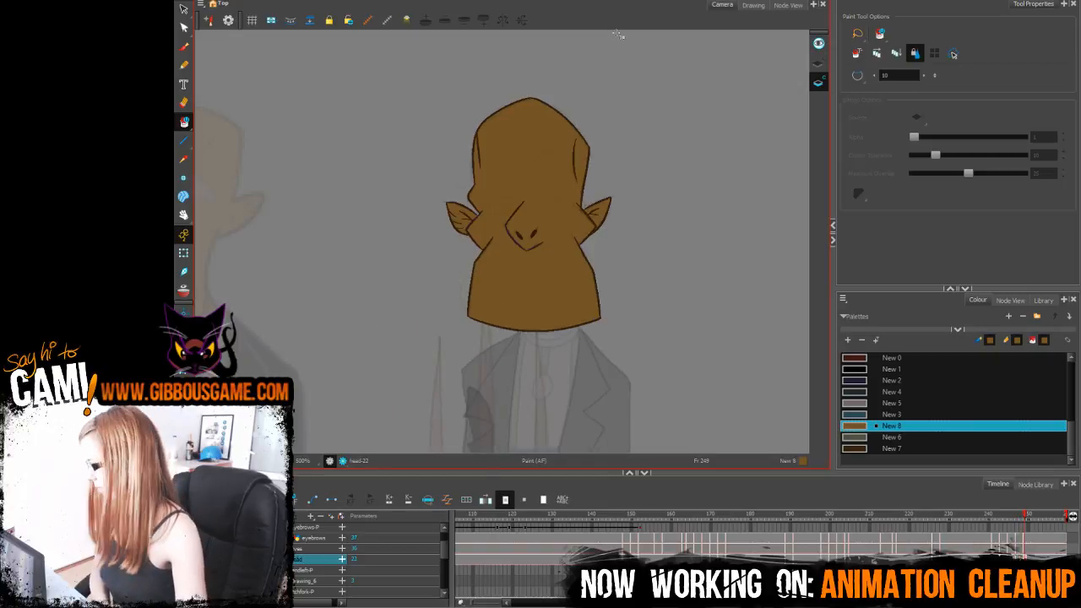
{"action": "key", "text": "comma"}
{"action": "key", "text": "comma"}
{"action": "key", "text": "comma"}
{"action": "key", "text": "comma"}
{"action": "key", "text": "comma"}
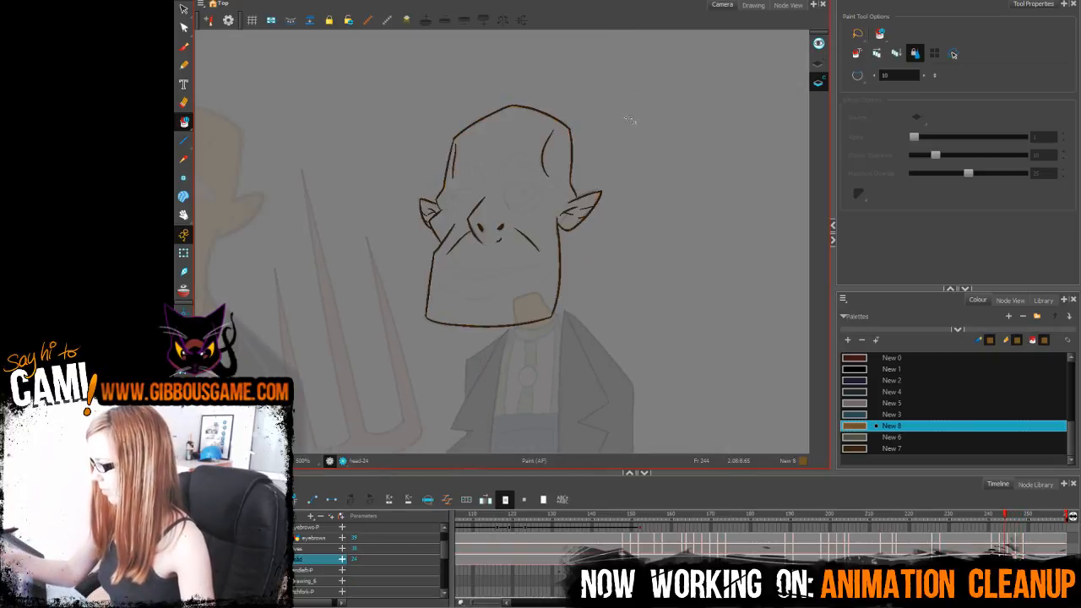
{"action": "key", "text": "comma"}
{"action": "key", "text": "comma"}
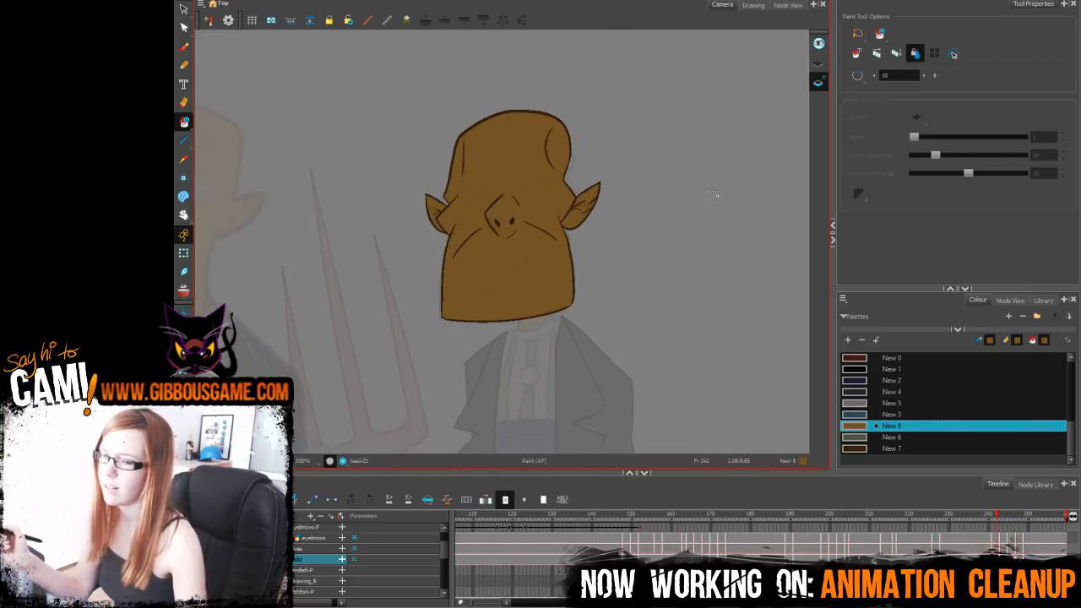
{"action": "key", "text": "comma"}
{"action": "key", "text": "comma"}
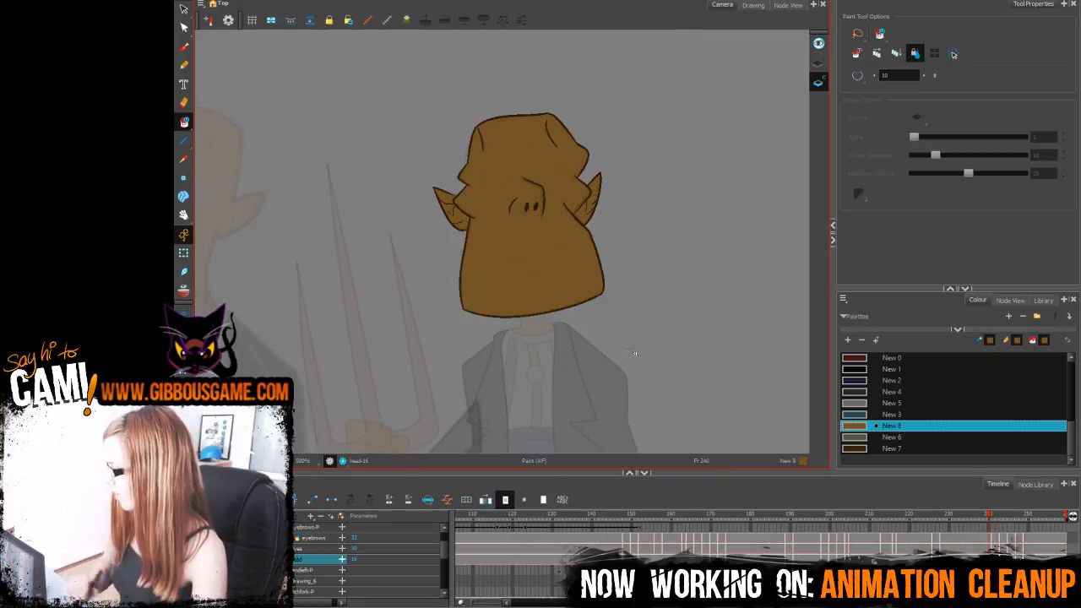
{"action": "key", "text": "period"}
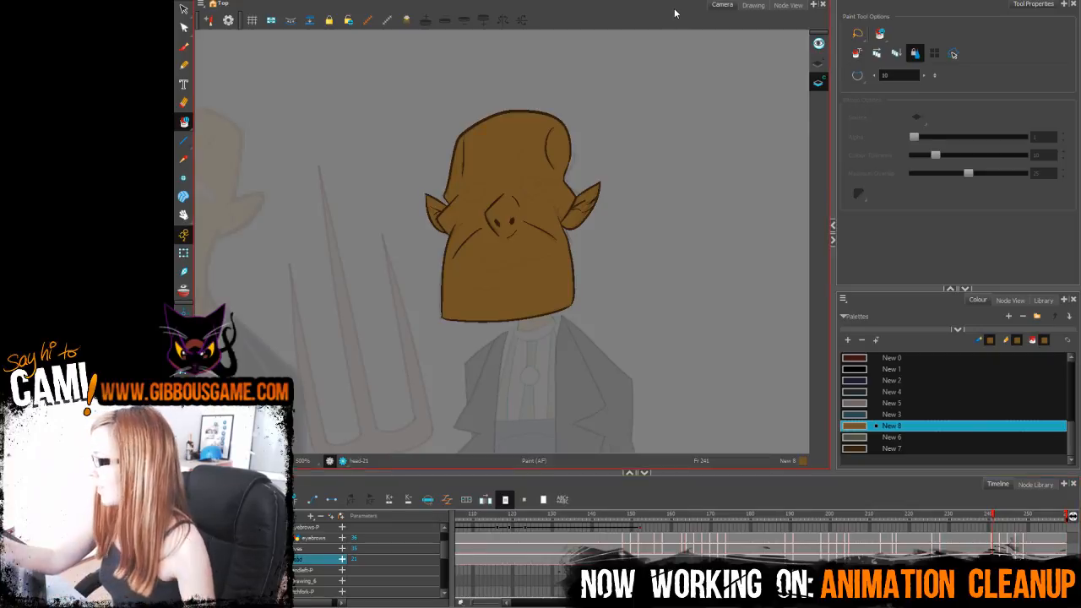
{"action": "left_click_drag", "start_coordinate": [993, 515], "coordinate": [992, 515]}
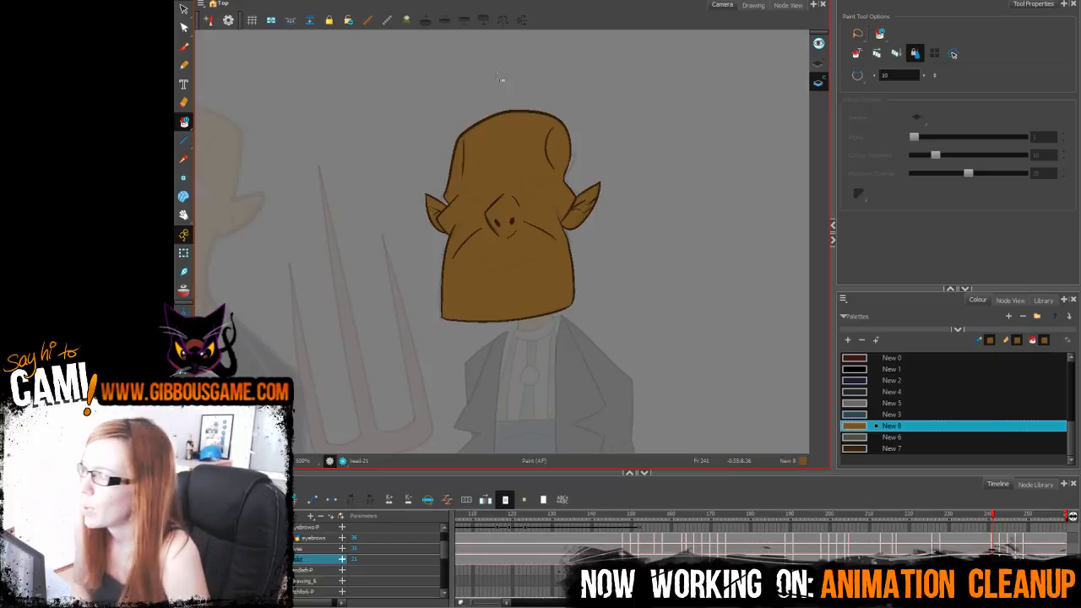
Step: Sketch a small eye shape and an upright oval beside the head at frame 241 with the Pencil tool in New 8
{"action": "key", "text": "alt+/"}
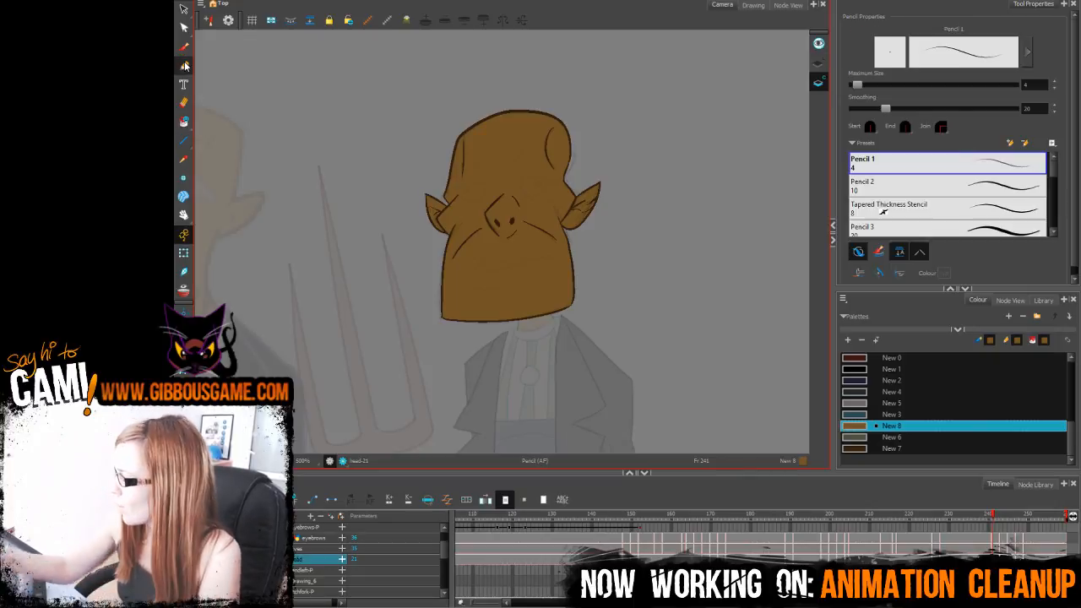
{"action": "left_click", "coordinate": [880, 429]}
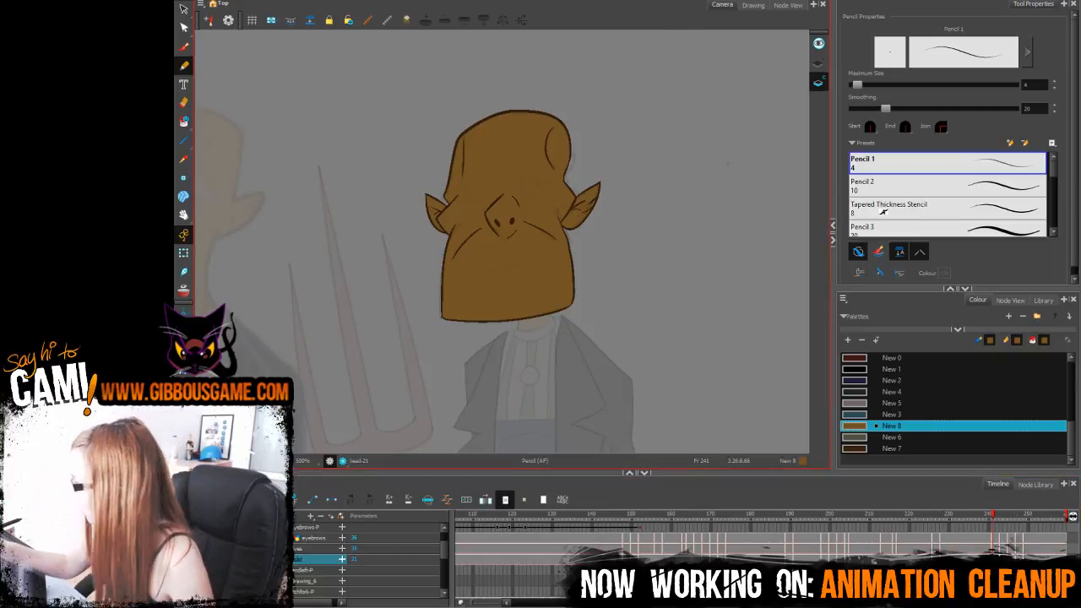
{"action": "mouse_move", "coordinate": [698, 201]}
{"action": "left_mouse_down"}
{"action": "mouse_move", "coordinate": [711, 187]}
{"action": "mouse_move", "coordinate": [728, 199]}
{"action": "mouse_move", "coordinate": [700, 208]}
{"action": "left_mouse_up"}
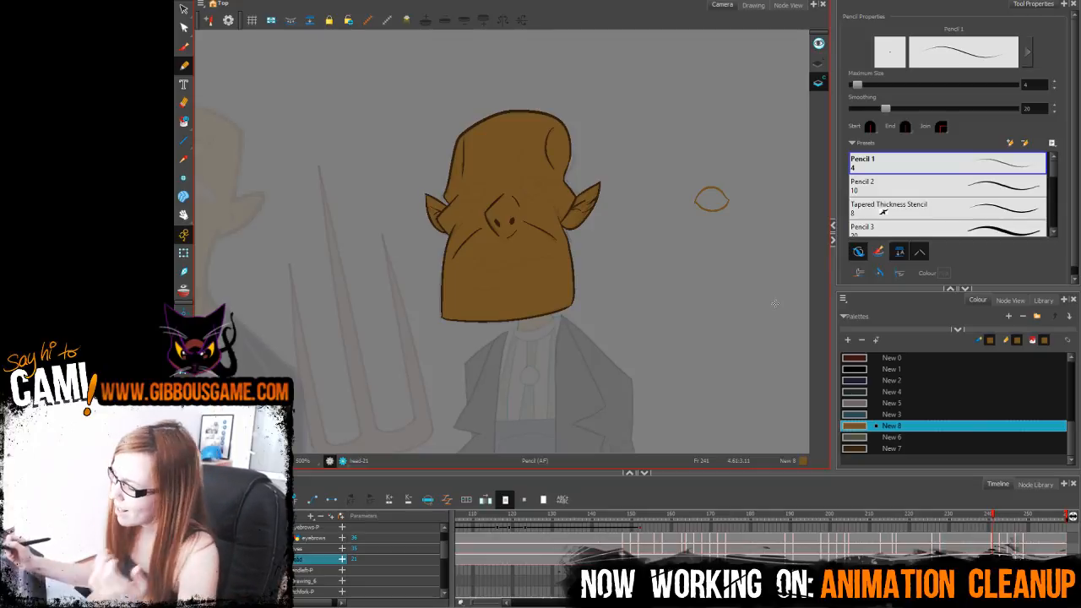
{"action": "mouse_move", "coordinate": [691, 238]}
{"action": "left_mouse_down"}
{"action": "mouse_move", "coordinate": [702, 268]}
{"action": "mouse_move", "coordinate": [692, 270]}
{"action": "mouse_move", "coordinate": [703, 256]}
{"action": "mouse_move", "coordinate": [684, 268]}
{"action": "left_mouse_up"}
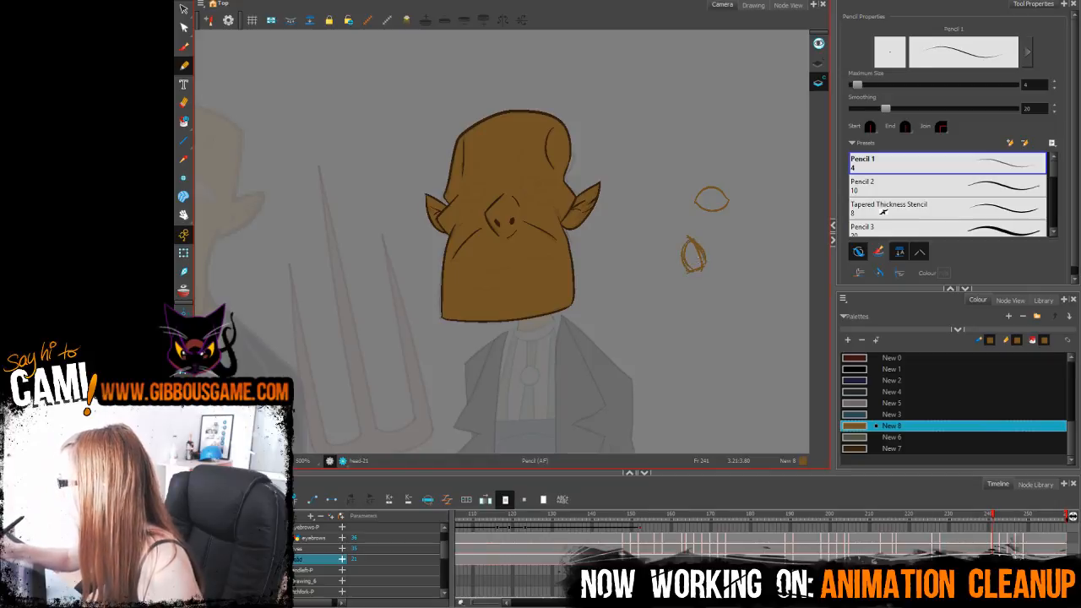
Step: Select the two small sketched shapes beside the head and delete them
{"action": "left_click", "coordinate": [184, 9]}
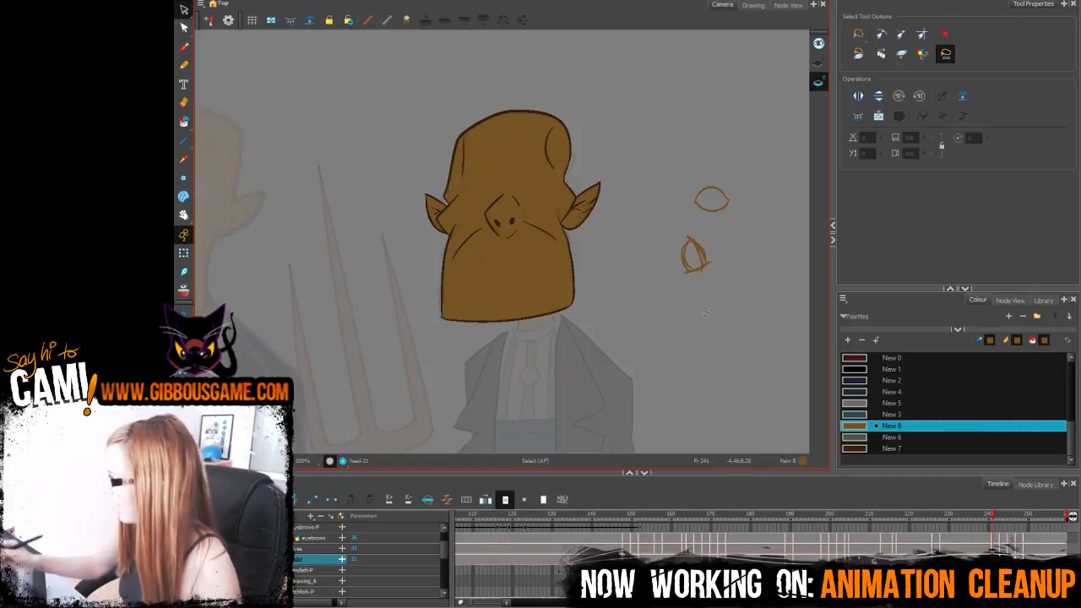
{"action": "left_click_drag", "start_coordinate": [732, 315], "coordinate": [718, 344]}
{"action": "key", "text": "Delete"}
Step: Return to frame 1 and disable Line Art in the head layer's drawing properties
{"action": "mouse_move", "coordinate": [991, 516]}
{"action": "left_mouse_down"}
{"action": "mouse_move", "coordinate": [1044, 532]}
{"action": "mouse_move", "coordinate": [1014, 547]}
{"action": "mouse_move", "coordinate": [1062, 551]}
{"action": "mouse_move", "coordinate": [813, 555]}
{"action": "left_mouse_up"}
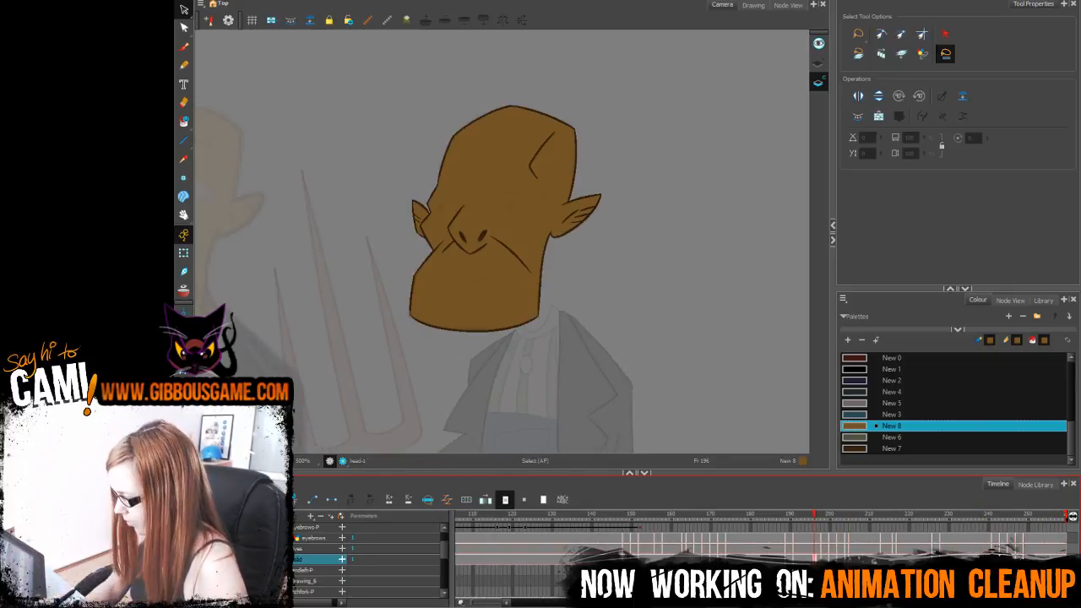
{"action": "left_click_drag", "start_coordinate": [1048, 516], "coordinate": [381, 530]}
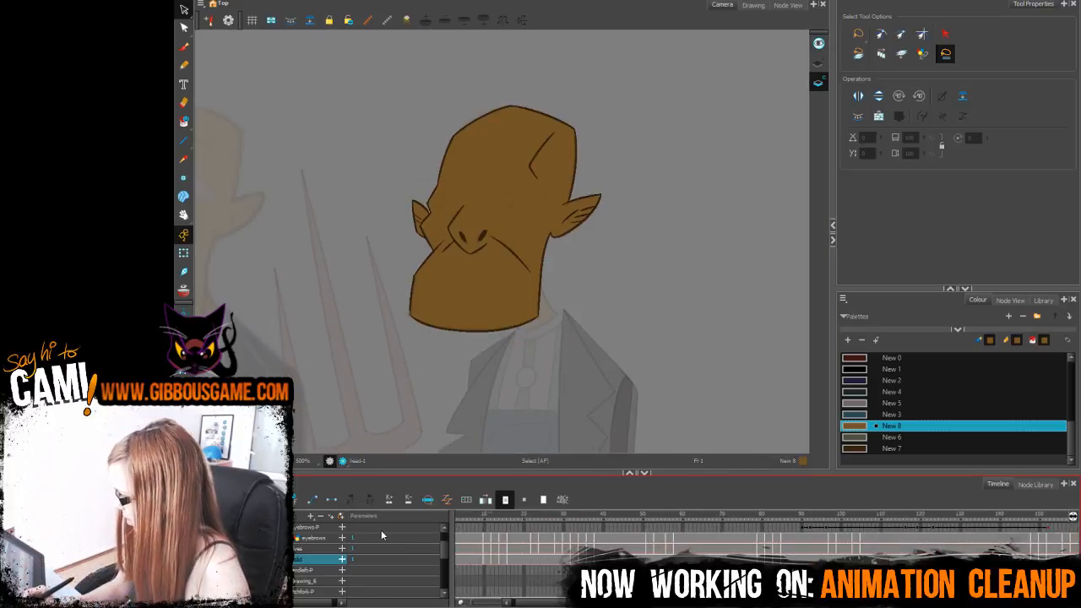
{"action": "double_click", "coordinate": [323, 560]}
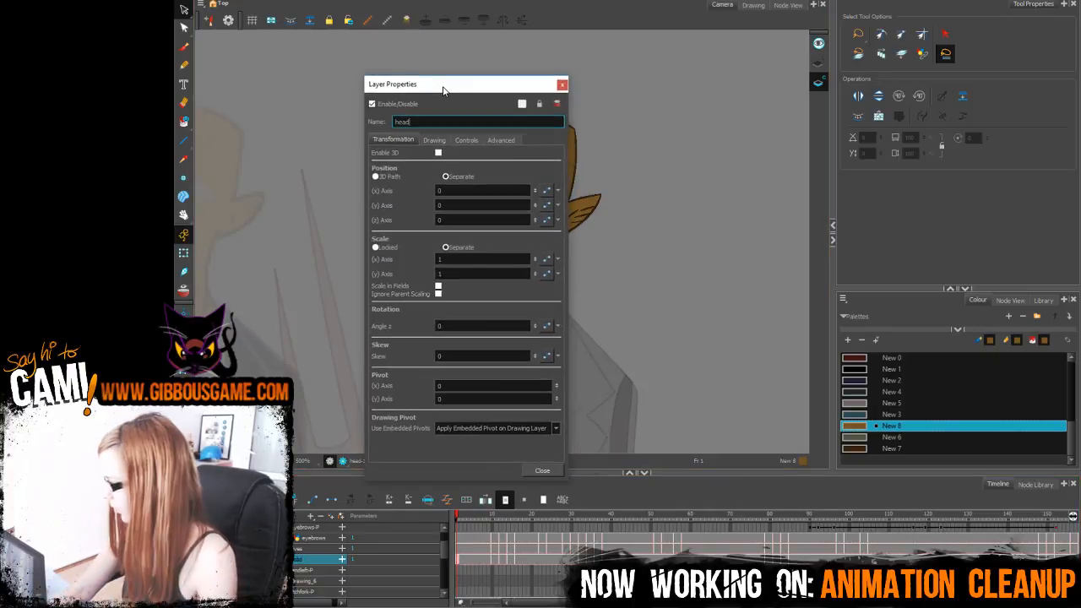
{"action": "left_click", "coordinate": [434, 140]}
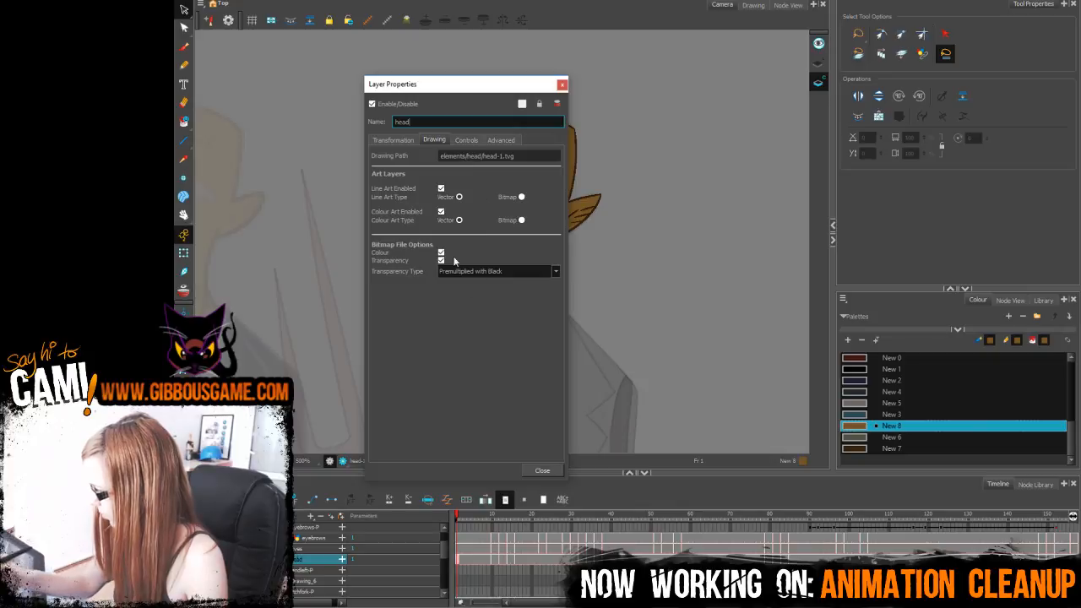
{"action": "left_click", "coordinate": [441, 188]}
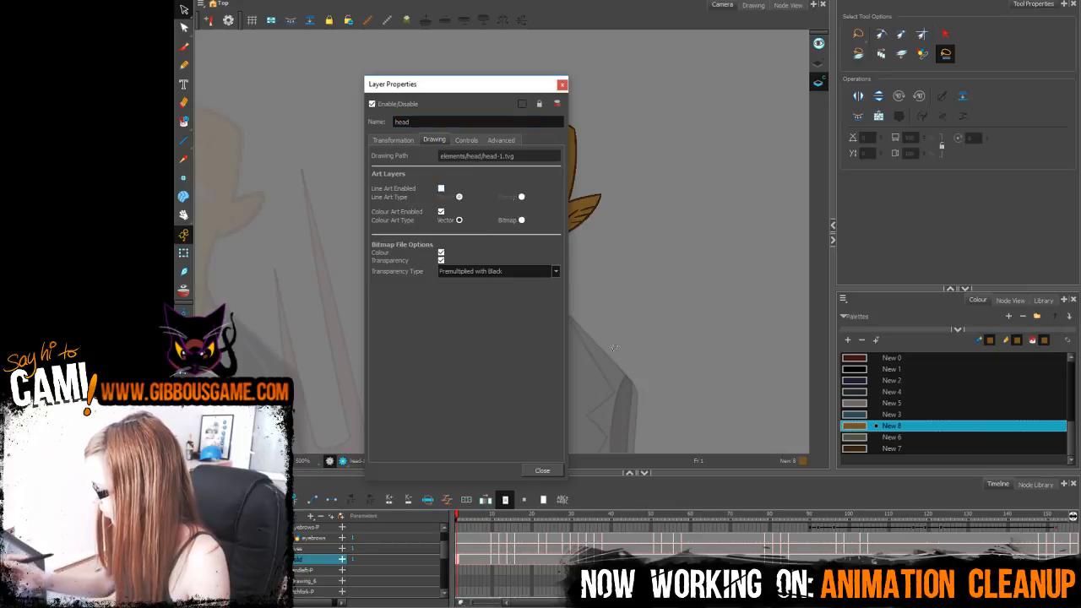
{"action": "left_click", "coordinate": [543, 471]}
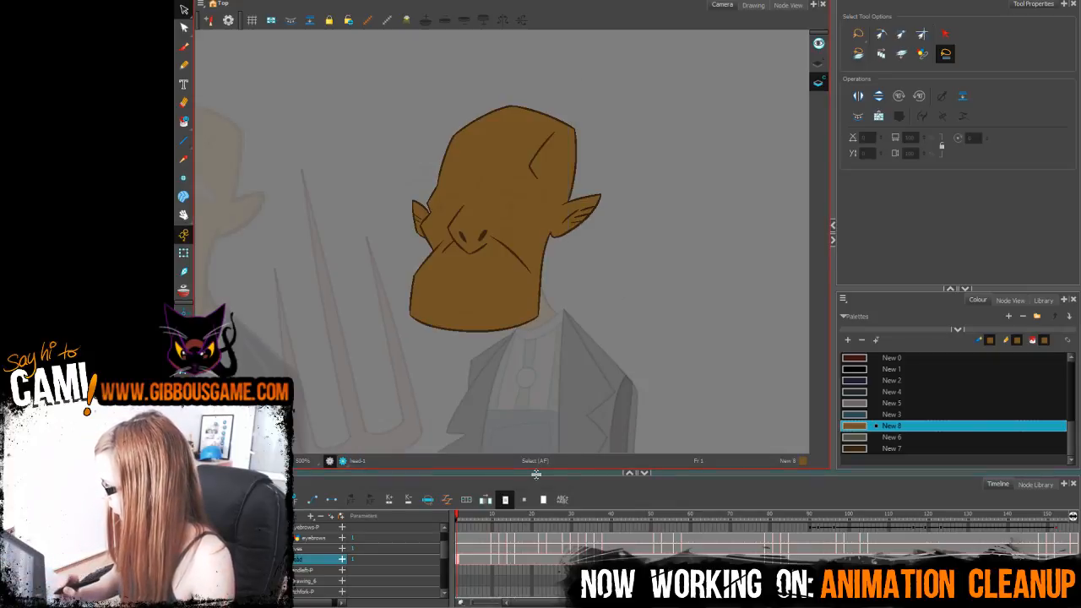
Step: Play back the animation from the first frame with both farmers in view, and stop on frame 6
{"action": "key", "text": "shift+Return"}
{"action": "key", "text": "1"}
{"action": "key", "text": "1"}
{"action": "key", "text": "1"}
{"action": "key", "text": "1"}
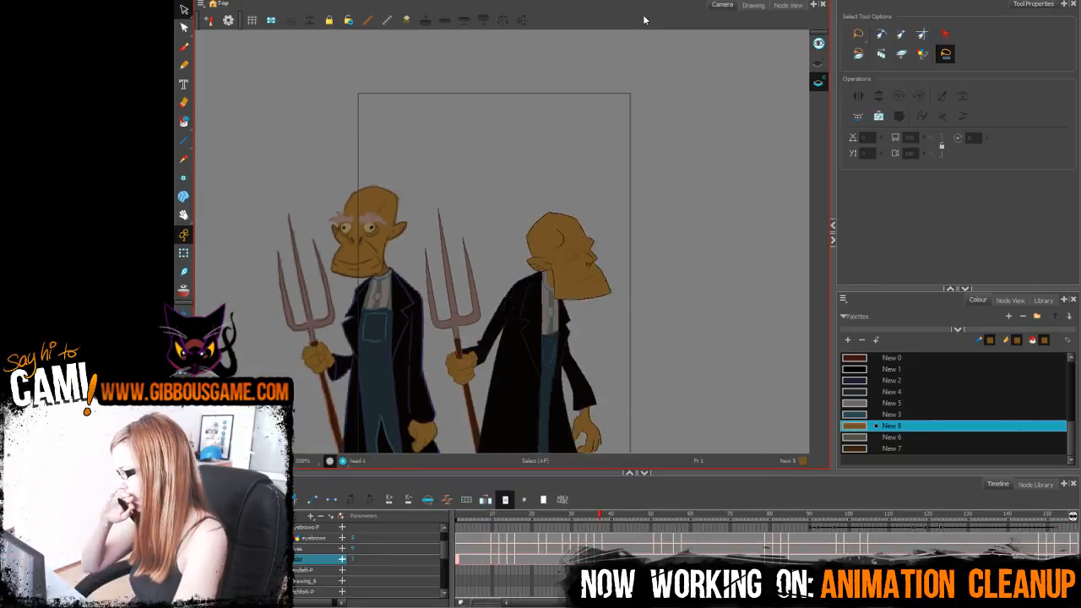
{"action": "key", "text": "1"}
{"action": "key", "text": "1"}
{"action": "key", "text": "1"}
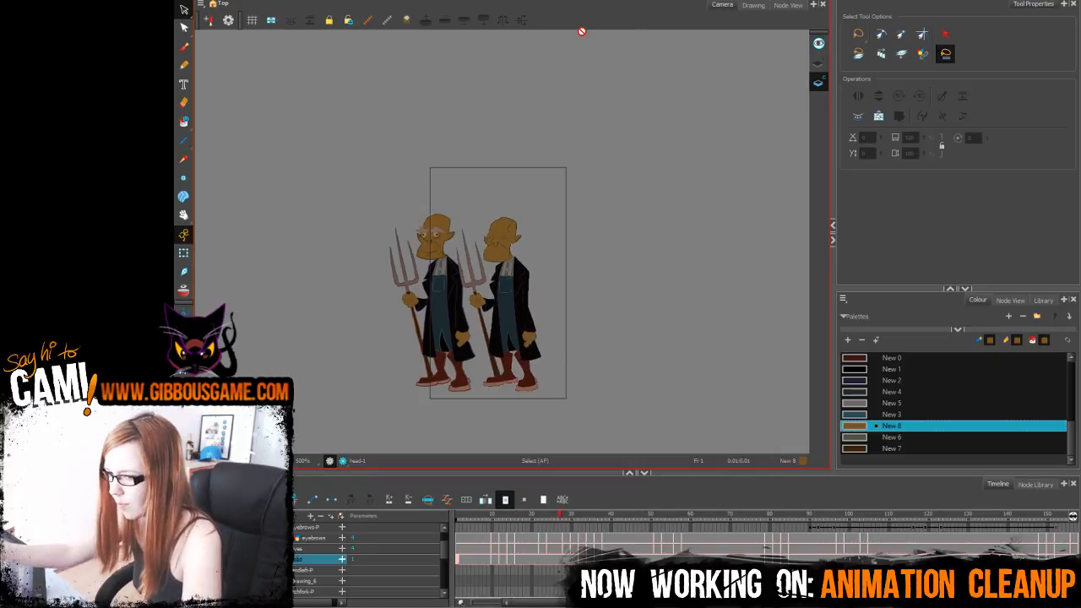
{"action": "left_click", "coordinate": [528, 559]}
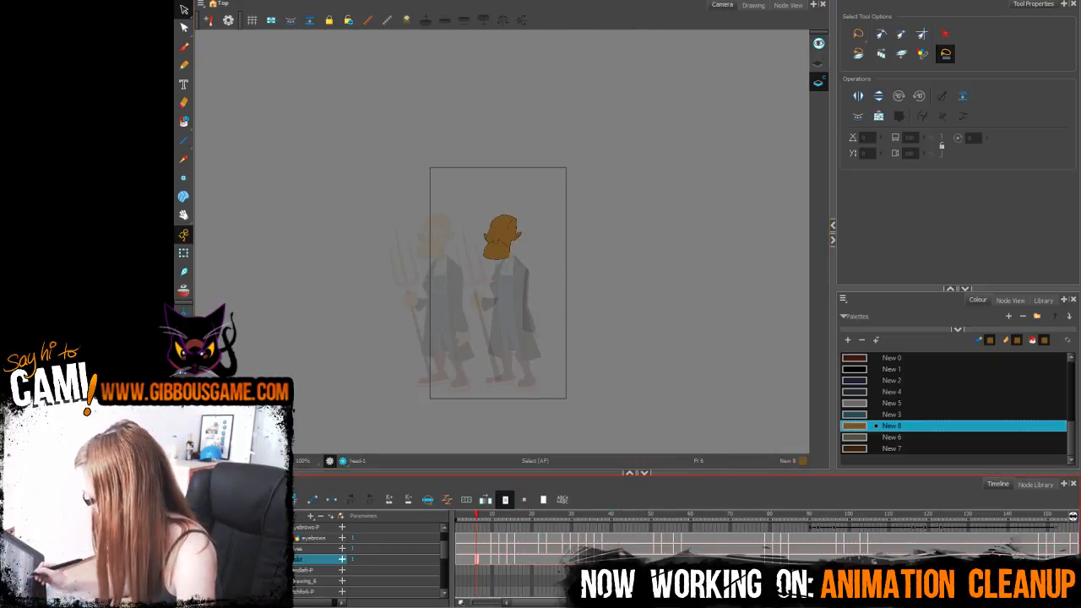
Step: Fill the unpainted head at frame 204 with the New 8 brown using the Paint tool
{"action": "left_click", "coordinate": [647, 521]}
{"action": "left_click_drag", "start_coordinate": [648, 524], "coordinate": [845, 513]}
{"action": "scroll", "coordinate": [504, 239], "scroll_direction": "up", "scroll_amount": 5}
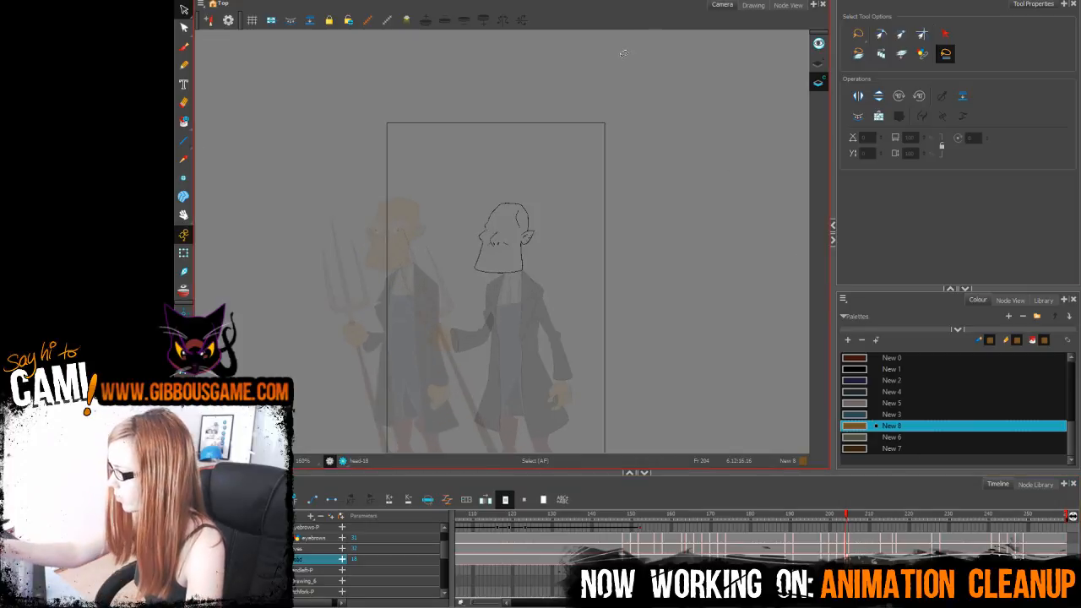
{"action": "key", "text": "alt+i"}
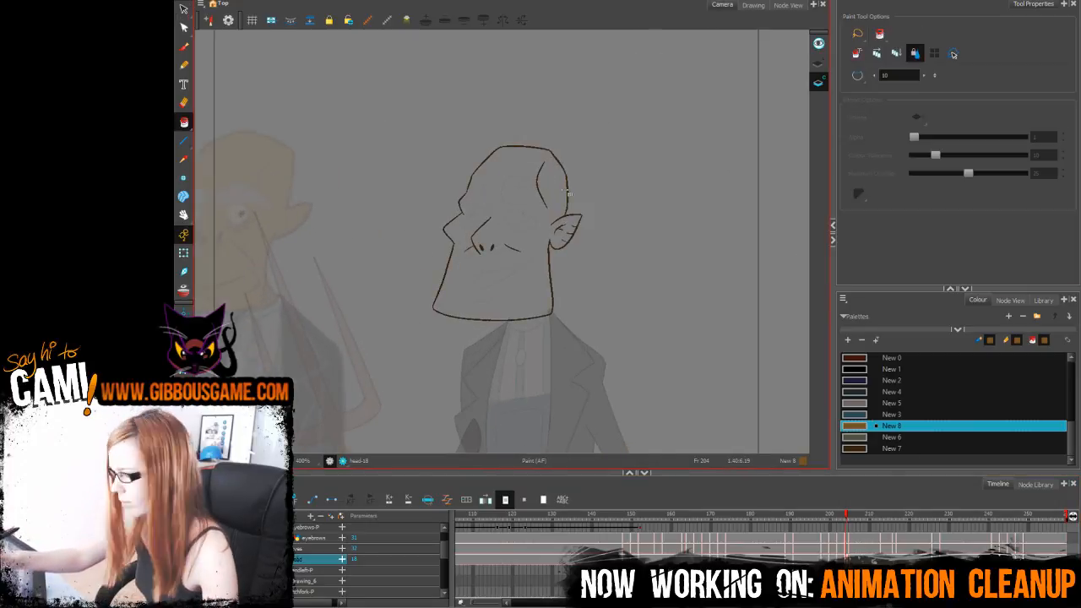
{"action": "left_click", "coordinate": [534, 174]}
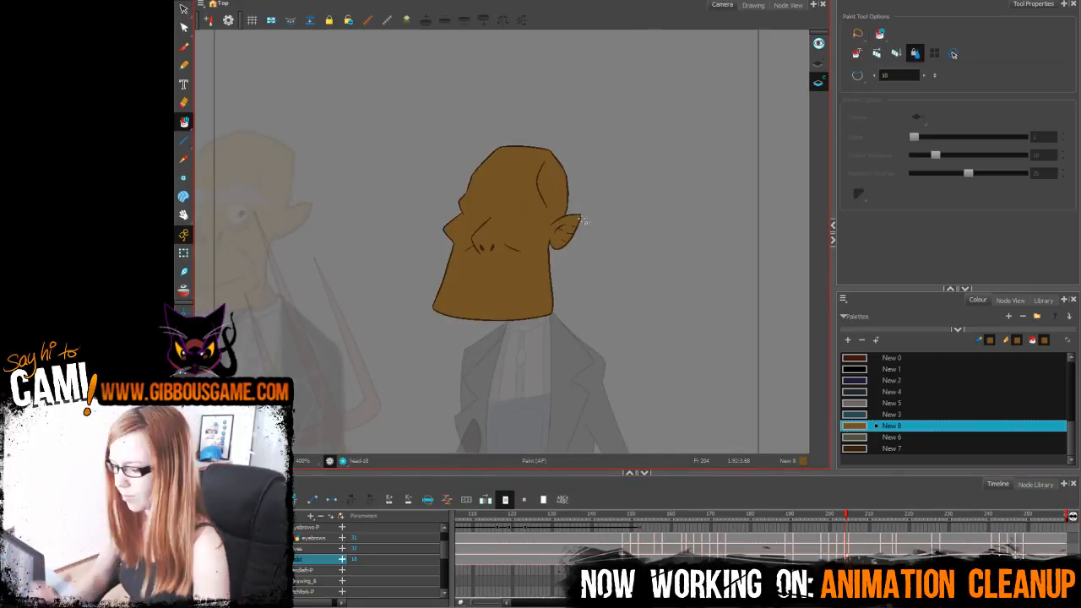
Step: Fill the unpainted head at frame 202 and in the frames back to 199 with New 8
{"action": "key", "text": "comma"}
{"action": "key", "text": "comma"}
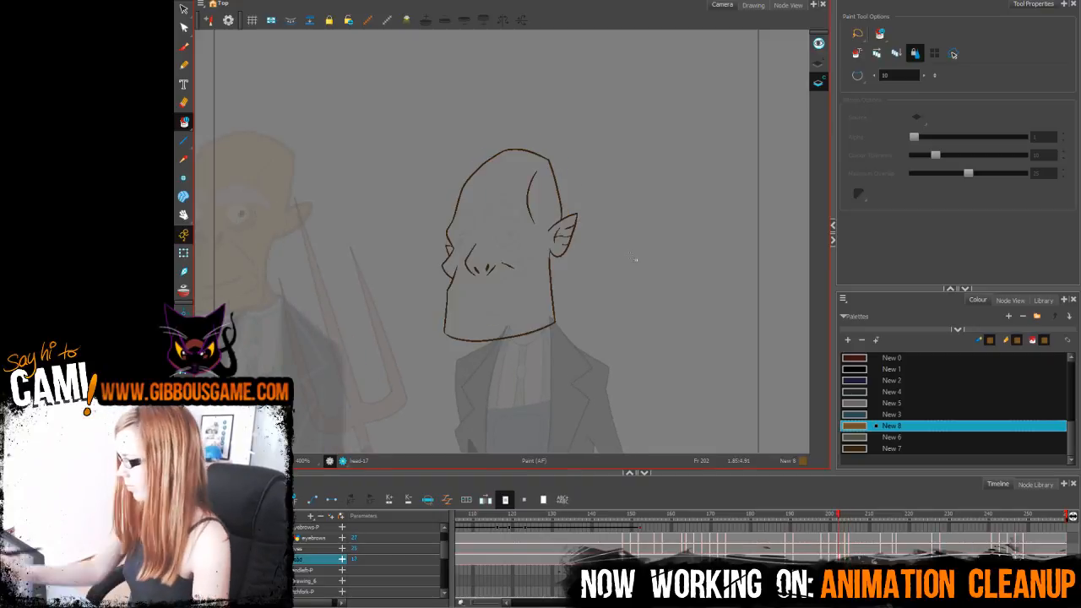
{"action": "left_click_drag", "start_coordinate": [633, 210], "coordinate": [710, 290]}
{"action": "key", "text": "comma"}
{"action": "key", "text": "comma"}
{"action": "mouse_move", "coordinate": [609, 210]}
{"action": "left_mouse_down"}
{"action": "mouse_move", "coordinate": [538, 375]}
{"action": "mouse_move", "coordinate": [634, 330]}
{"action": "left_mouse_up"}
{"action": "key", "text": "comma"}
{"action": "key", "text": "comma"}
{"action": "key", "text": "comma"}
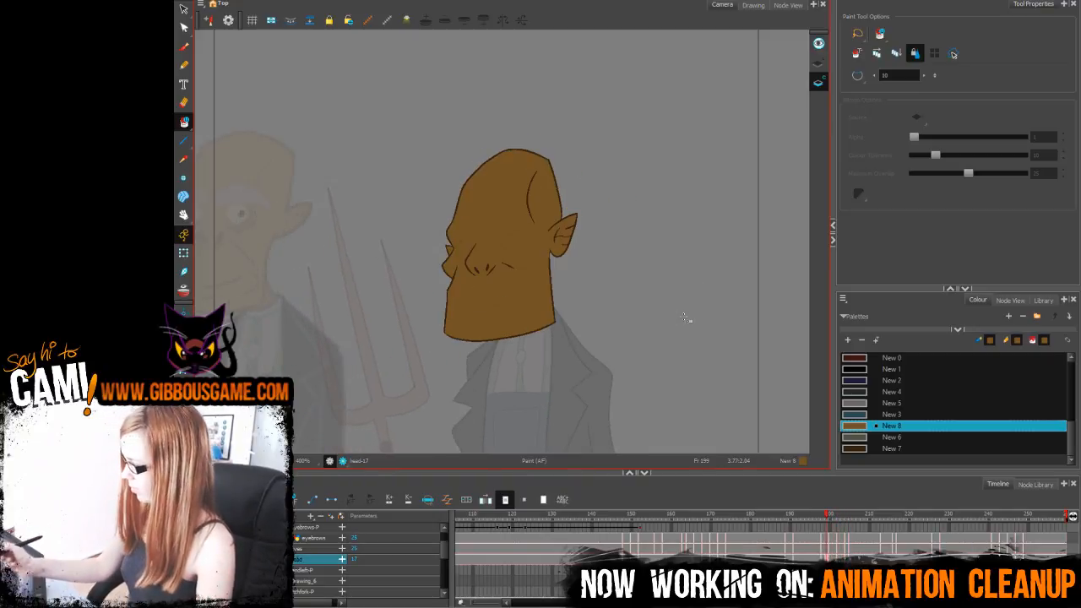
Step: Scrub the timeline back to frame 1 and on to frame 114 to check the head drawings for missing fills
{"action": "left_click", "coordinate": [788, 518]}
{"action": "mouse_move", "coordinate": [789, 525]}
{"action": "left_mouse_down"}
{"action": "mouse_move", "coordinate": [600, 541]}
{"action": "mouse_move", "coordinate": [562, 557]}
{"action": "left_mouse_up"}
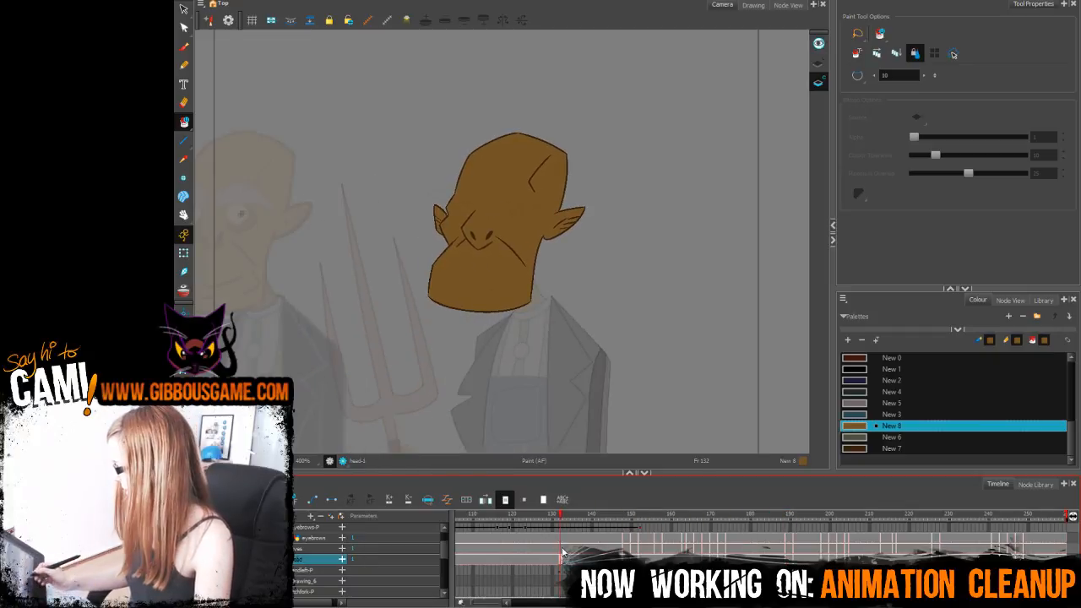
{"action": "left_click_drag", "start_coordinate": [578, 603], "coordinate": [522, 602]}
{"action": "left_click", "coordinate": [474, 516]}
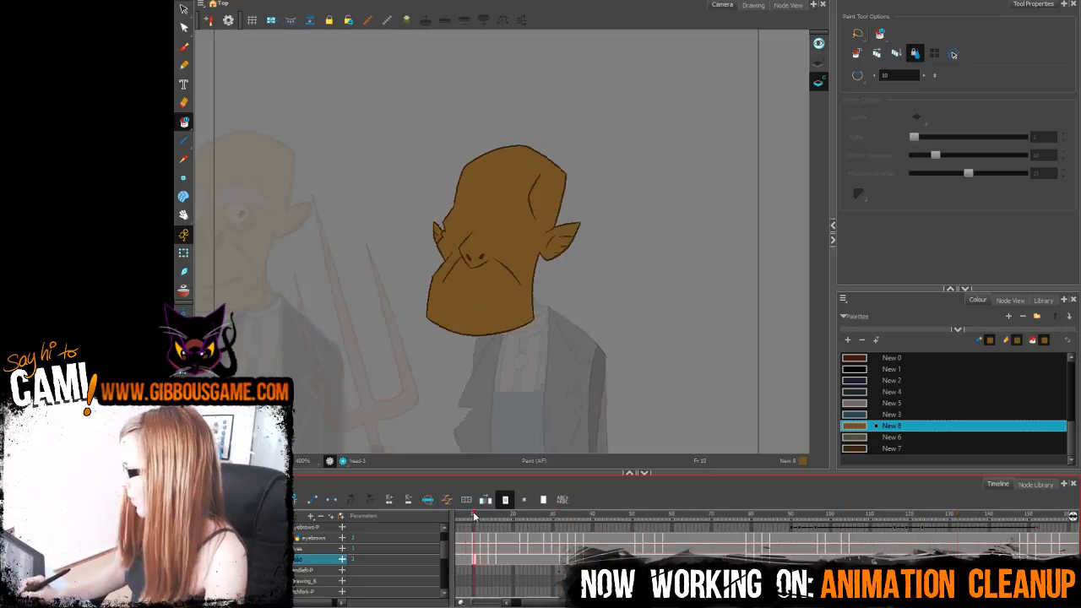
{"action": "left_click_drag", "start_coordinate": [474, 516], "coordinate": [453, 518]}
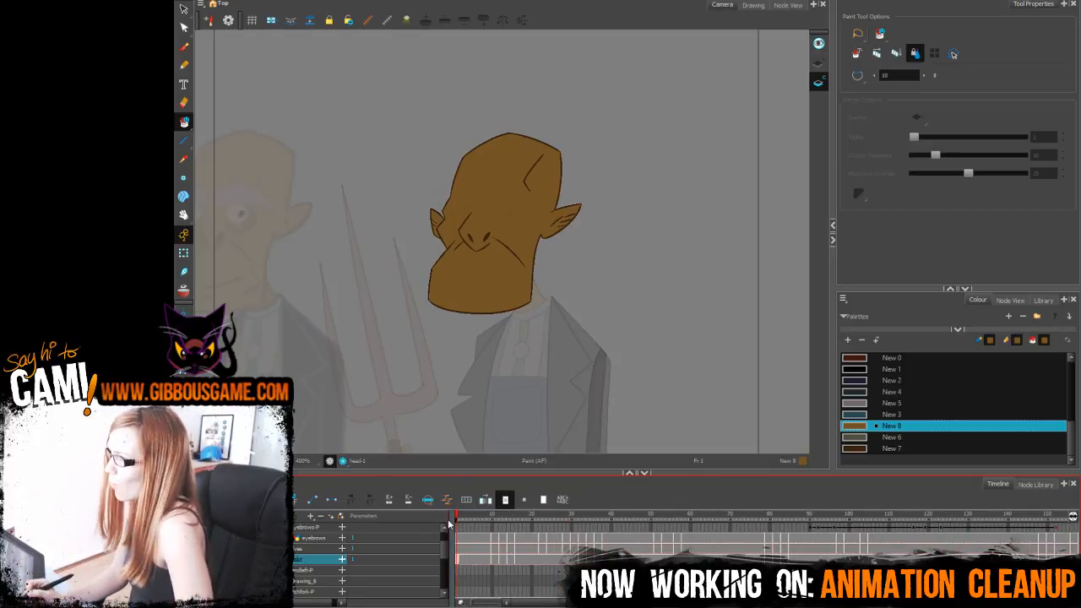
{"action": "left_click", "coordinate": [569, 88]}
{"action": "key", "text": "period"}
{"action": "key", "text": "period"}
{"action": "key", "text": "period"}
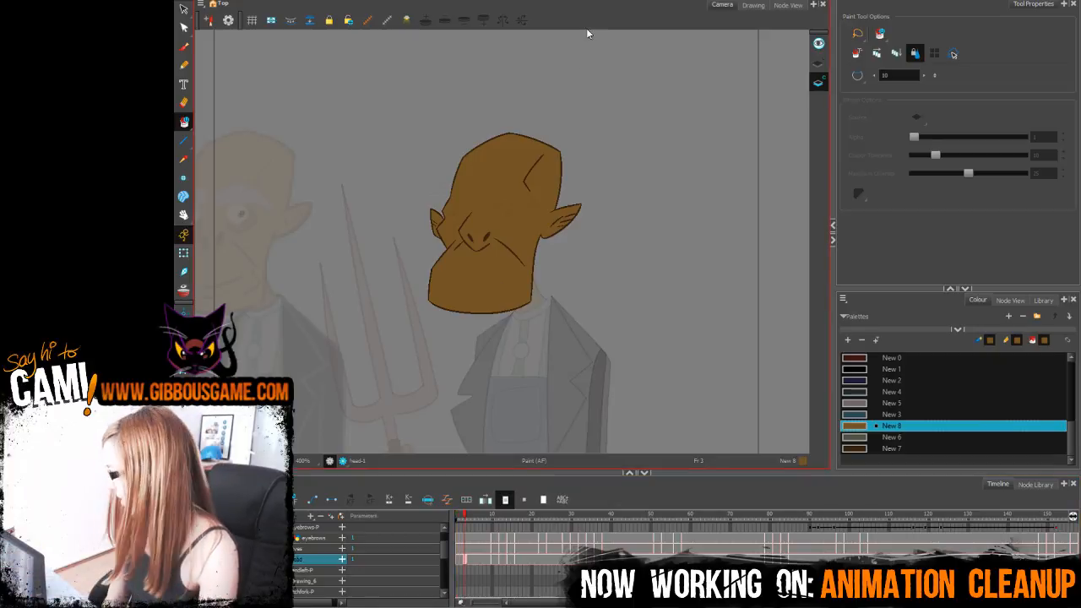
{"action": "mouse_move", "coordinate": [469, 516]}
{"action": "left_mouse_down"}
{"action": "mouse_move", "coordinate": [664, 545]}
{"action": "mouse_move", "coordinate": [902, 532]}
{"action": "left_mouse_up"}
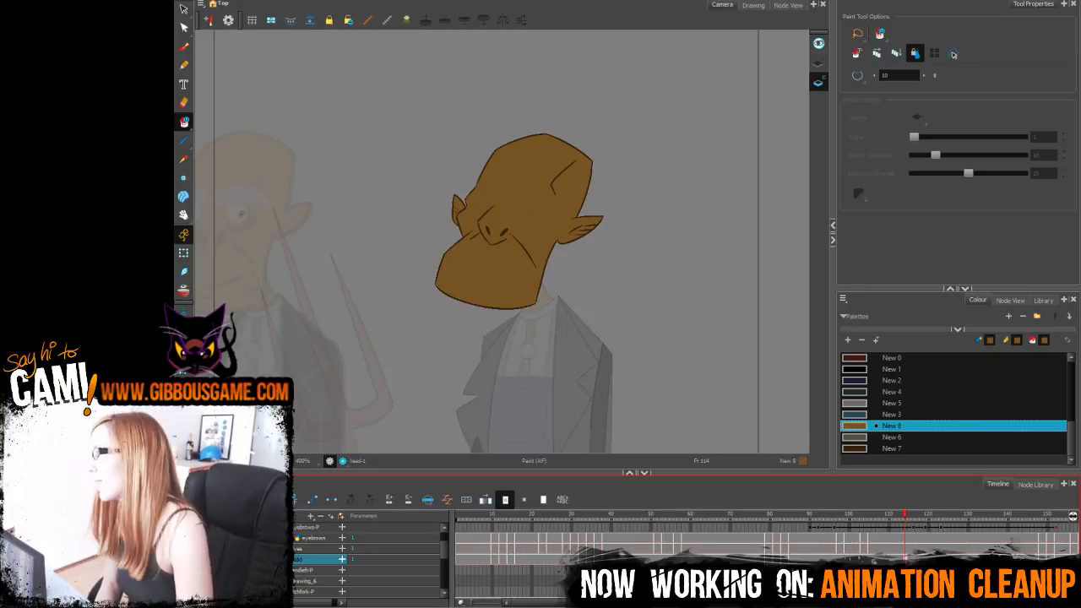
{"action": "scroll", "coordinate": [446, 549], "scroll_direction": "up", "scroll_amount": 1}
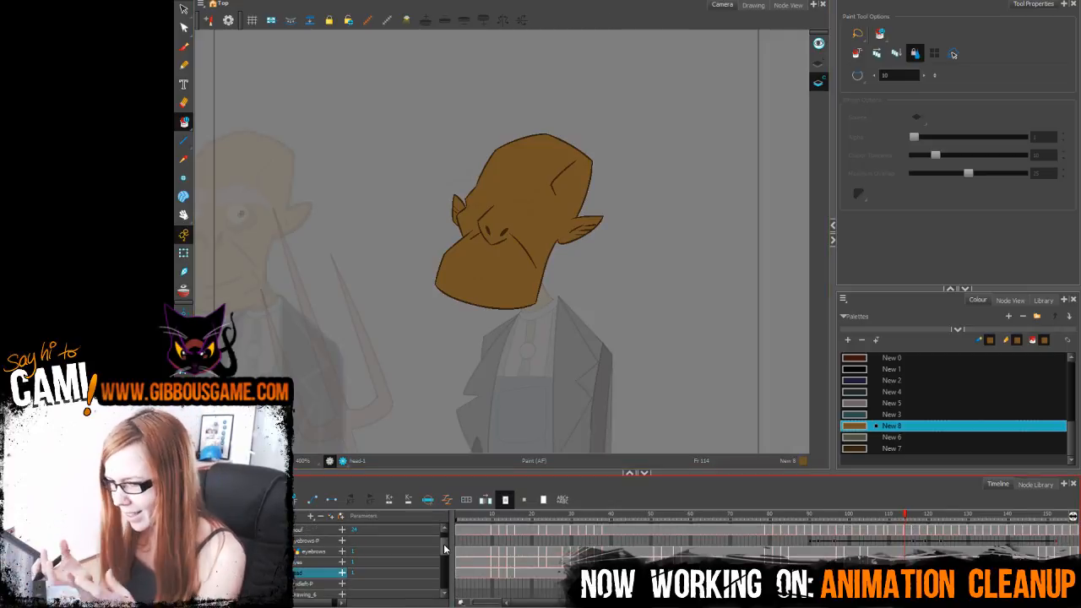
{"action": "scroll", "coordinate": [443, 544], "scroll_direction": "up", "scroll_amount": 1}
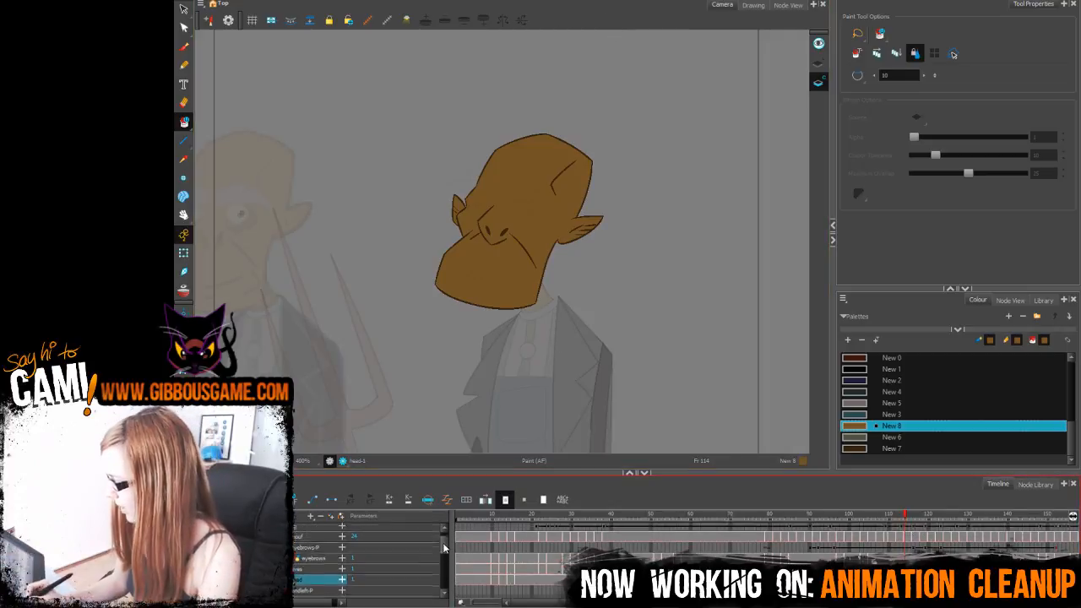
{"action": "scroll", "coordinate": [445, 544], "scroll_direction": "down", "scroll_amount": 1}
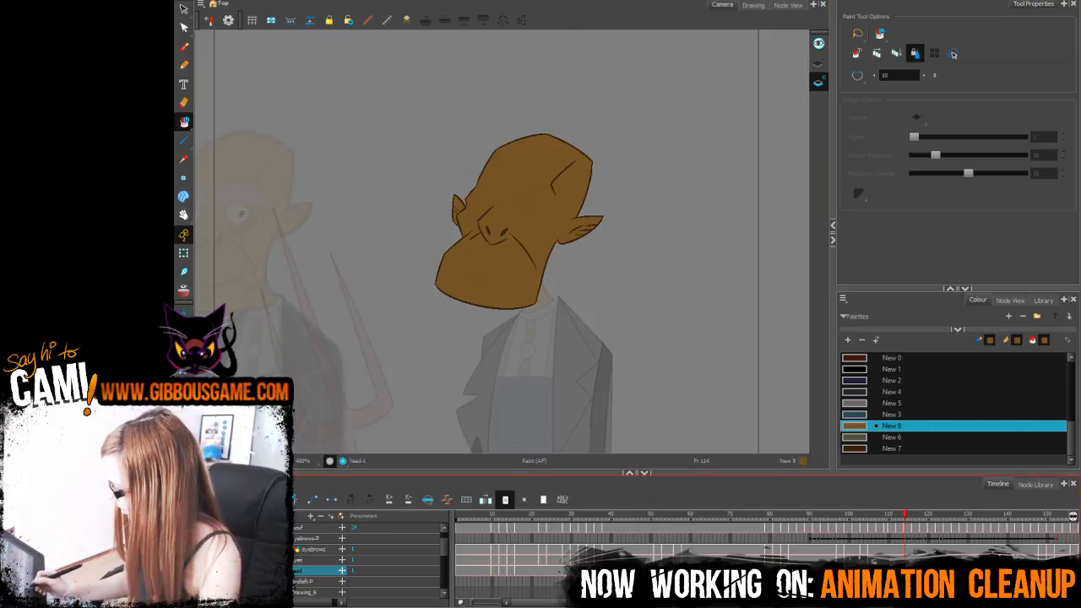
Step: Return to frame 1, select the eyebrows layer for drawing with the Pencil tool, and turn off the light table
{"action": "left_click", "coordinate": [461, 514]}
{"action": "scroll", "coordinate": [446, 551], "scroll_direction": "up", "scroll_amount": 1}
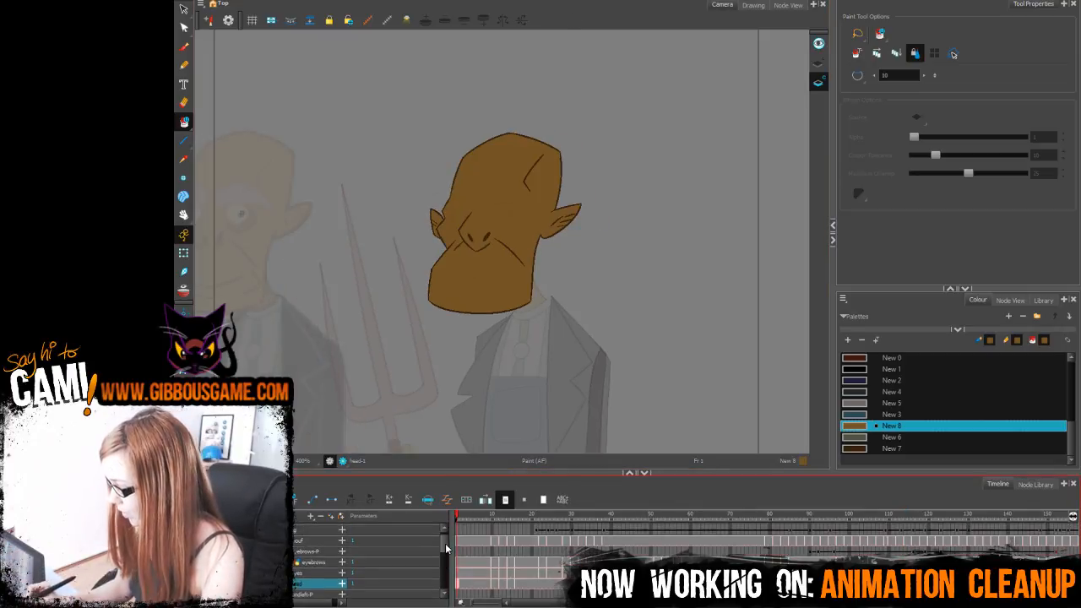
{"action": "left_click", "coordinate": [318, 575]}
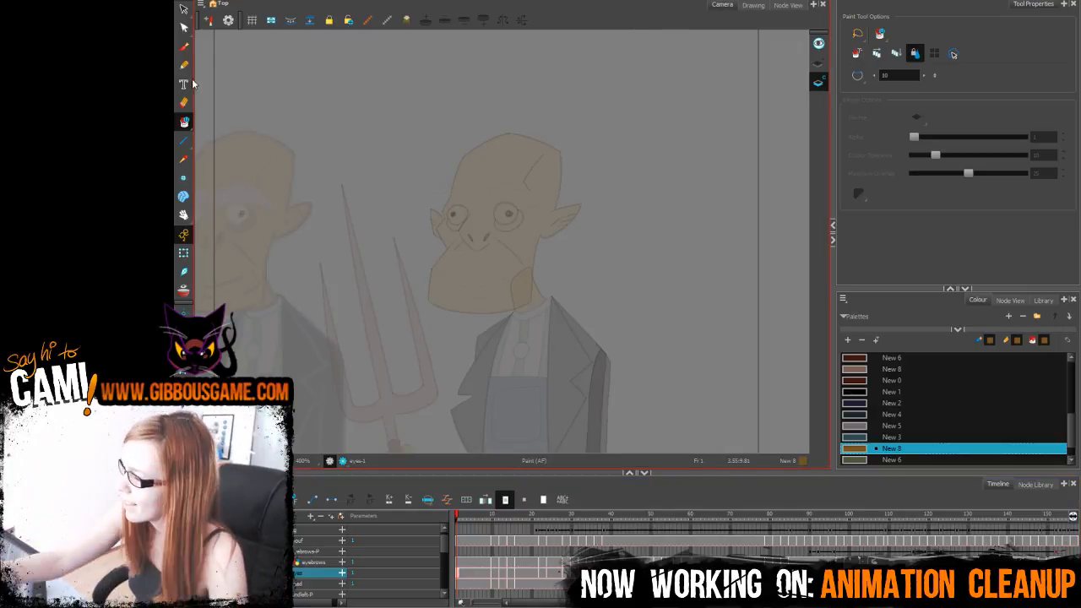
{"action": "key", "text": "alt+x"}
{"action": "mouse_move", "coordinate": [464, 521]}
{"action": "left_mouse_down"}
{"action": "mouse_move", "coordinate": [599, 537]}
{"action": "mouse_move", "coordinate": [457, 552]}
{"action": "left_mouse_up"}
{"action": "left_click", "coordinate": [314, 563]}
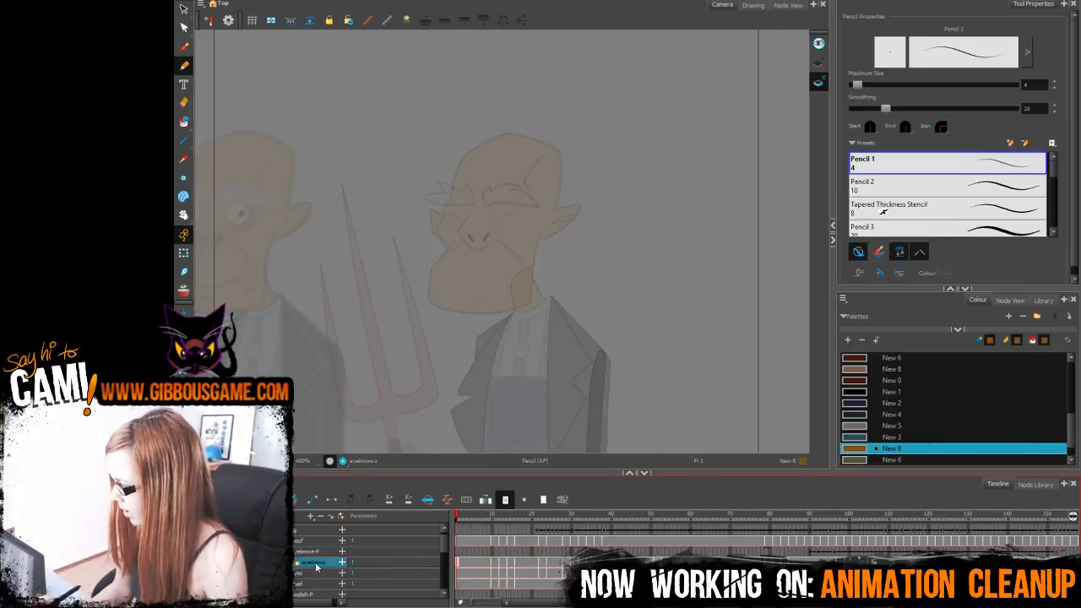
{"action": "left_click_drag", "start_coordinate": [564, 394], "coordinate": [691, 408]}
{"action": "key", "text": "shift+l"}
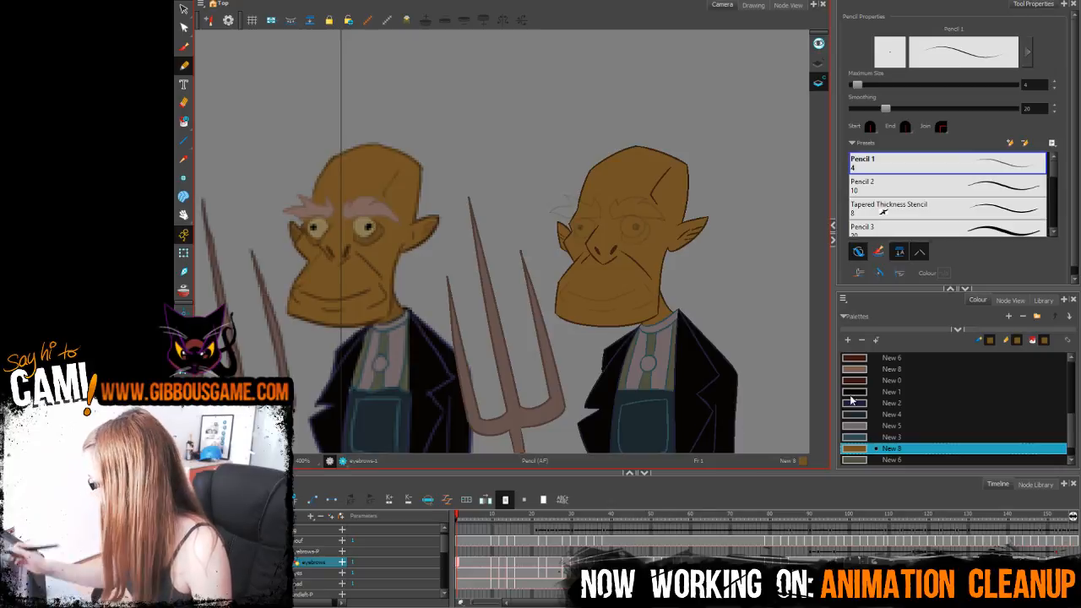
Step: Add a new palette swatch and set it to the pink eyebrow fill colour sampled from the reference farmer
{"action": "left_click", "coordinate": [848, 340]}
{"action": "double_click", "coordinate": [858, 448]}
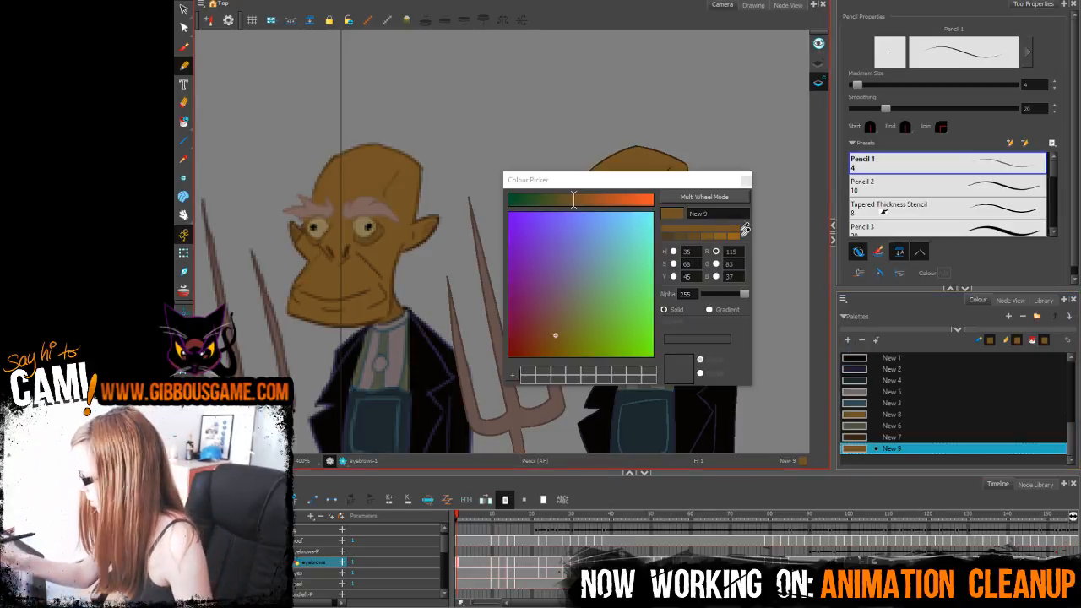
{"action": "left_click", "coordinate": [363, 205]}
{"action": "left_click", "coordinate": [745, 180]}
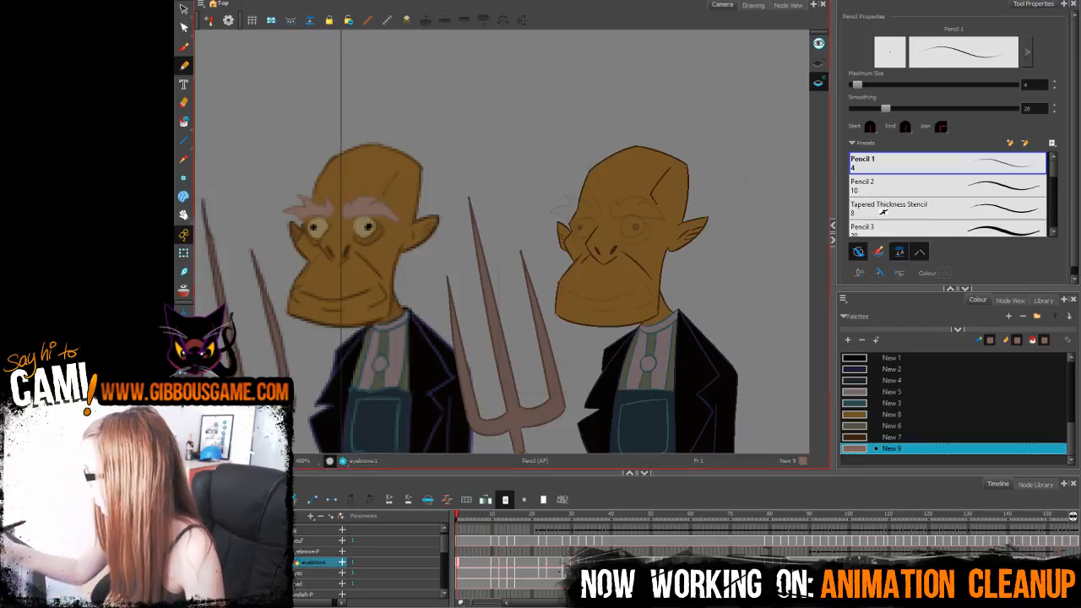
Step: Add a second new swatch and set it to the darker eyebrow outline colour sampled from the reference farmer
{"action": "left_click", "coordinate": [849, 340]}
{"action": "double_click", "coordinate": [858, 447]}
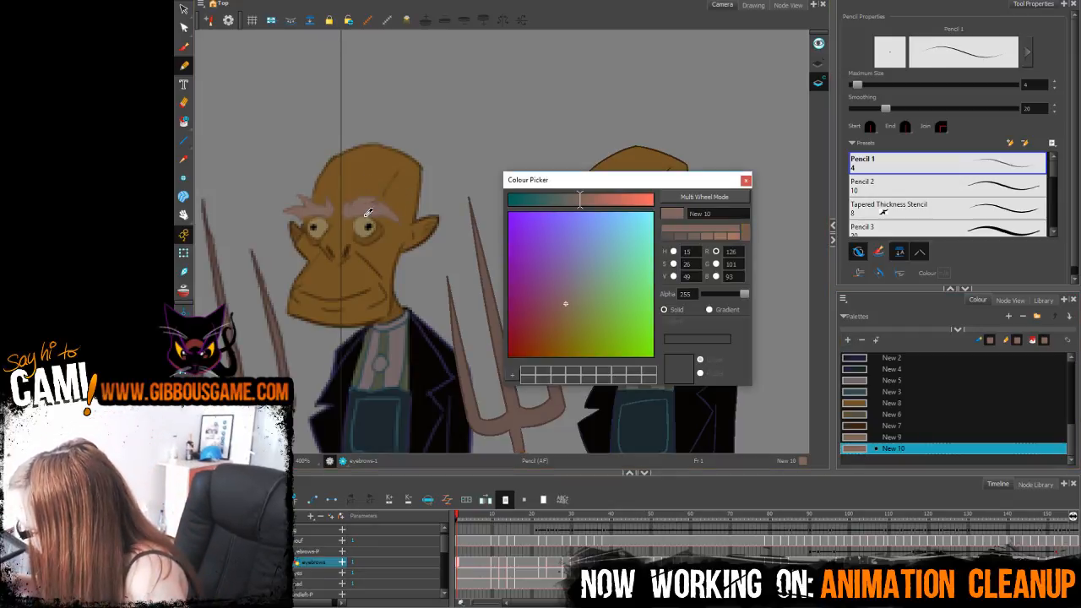
{"action": "left_click", "coordinate": [366, 219]}
{"action": "left_click", "coordinate": [746, 180]}
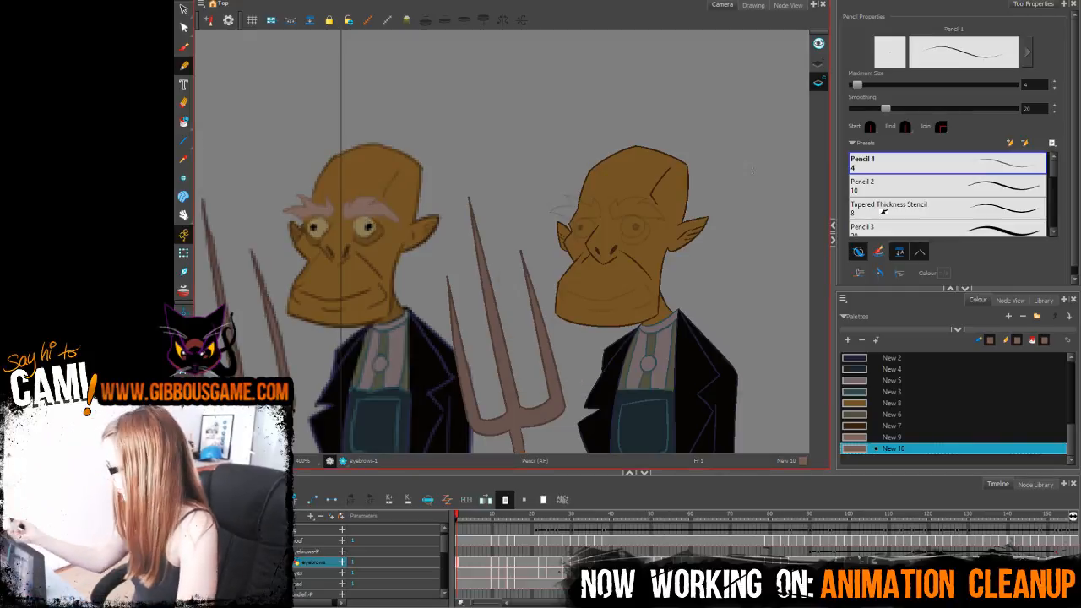
Step: Try a pencil stroke along the lower edge of the right-hand eyebrow on the eyebrows layer, using New 10
{"action": "key", "text": "b"}
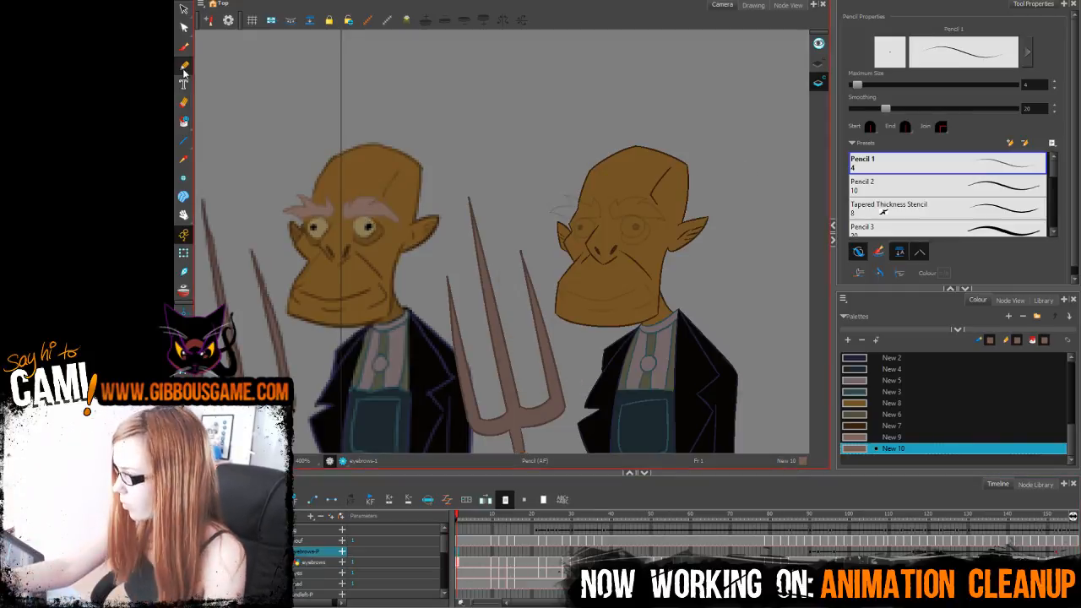
{"action": "left_click_drag", "start_coordinate": [792, 341], "coordinate": [703, 383]}
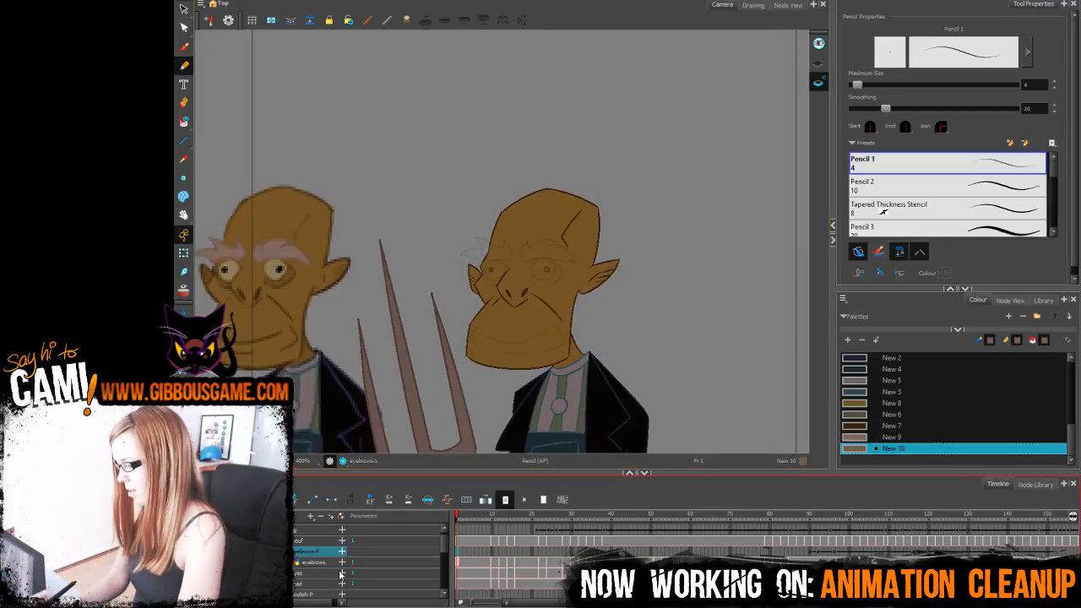
{"action": "key", "text": "shift+b"}
{"action": "left_click_drag", "start_coordinate": [462, 252], "coordinate": [485, 242]}
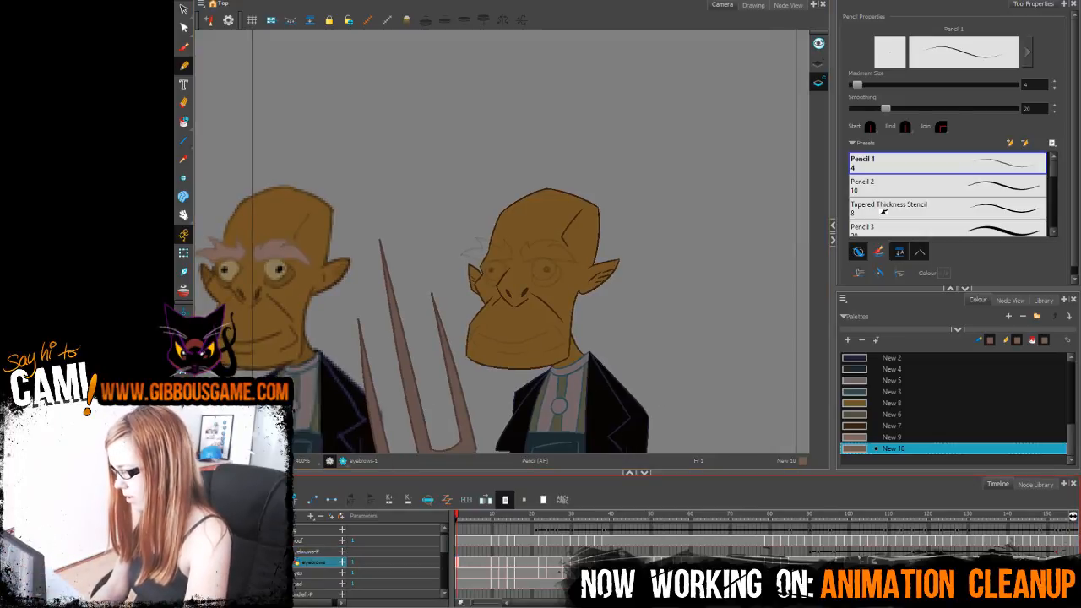
{"action": "left_click", "coordinate": [316, 553]}
{"action": "key", "text": "2"}
{"action": "key", "text": "2"}
{"action": "key", "text": "2"}
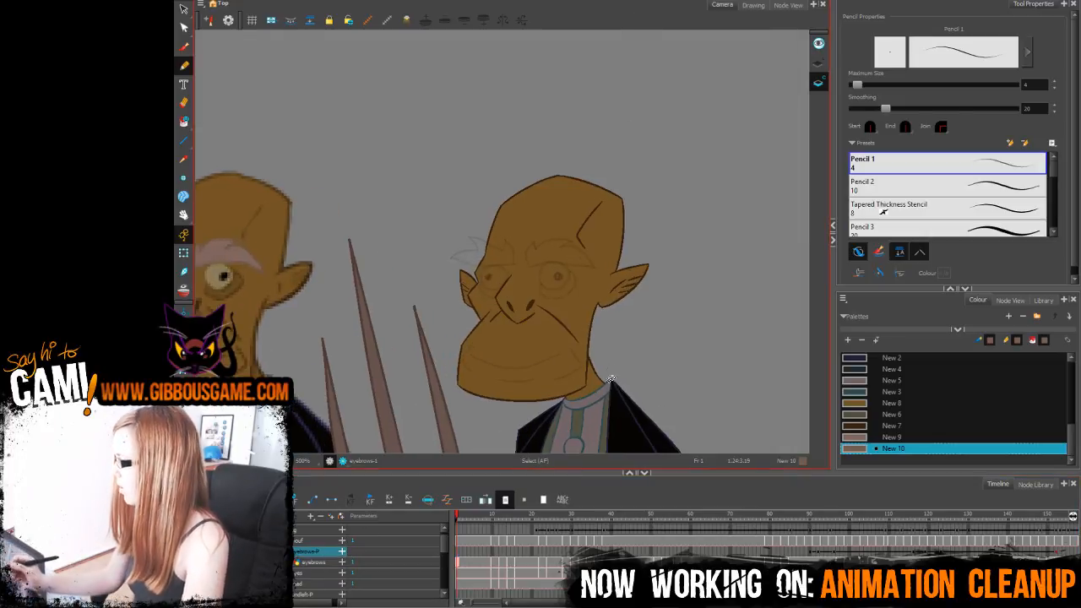
{"action": "left_click_drag", "start_coordinate": [622, 227], "coordinate": [617, 130]}
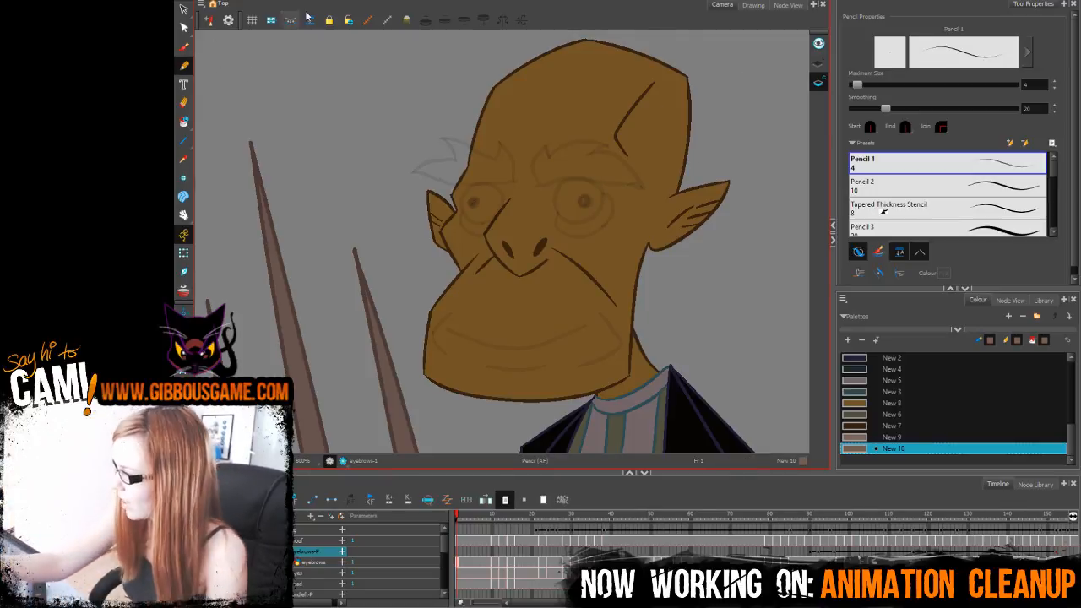
{"action": "left_click_drag", "start_coordinate": [688, 315], "coordinate": [702, 396]}
{"action": "left_click_drag", "start_coordinate": [559, 265], "coordinate": [644, 269]}
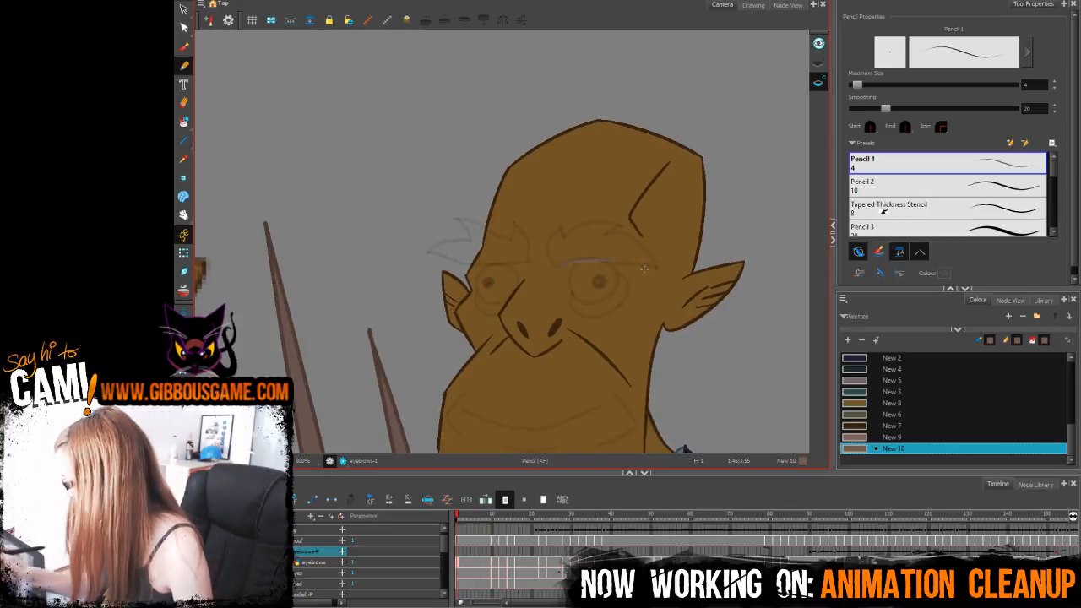
Step: Add a new drawing layer directly above the eyebrows layer and go to its empty cell at frame 2
{"action": "left_click", "coordinate": [462, 564]}
{"action": "left_click", "coordinate": [458, 565]}
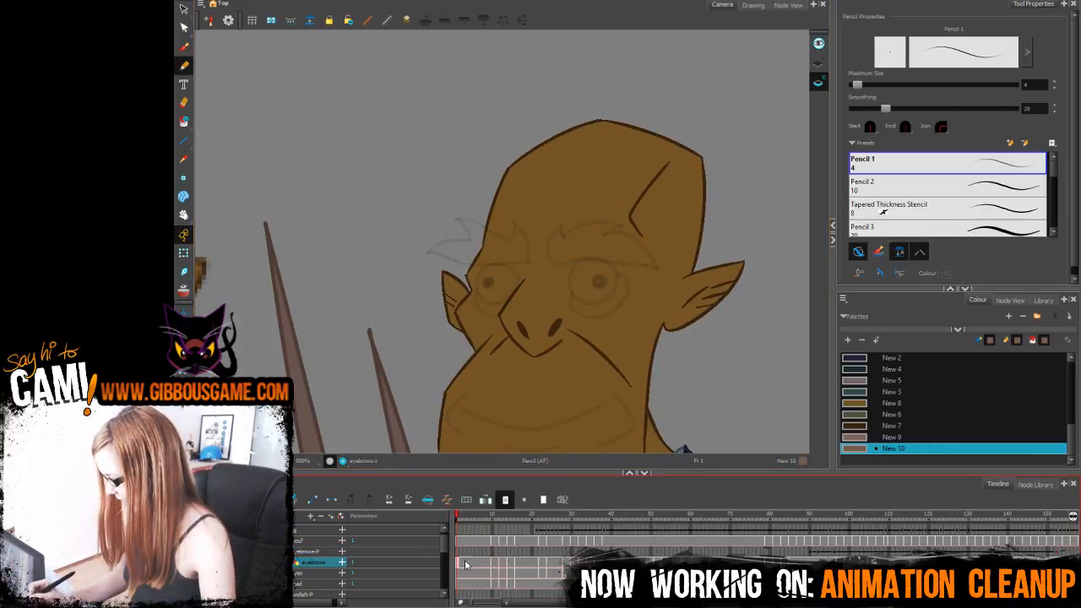
{"action": "key", "text": "ctrl+r"}
{"action": "left_click", "coordinate": [591, 314]}
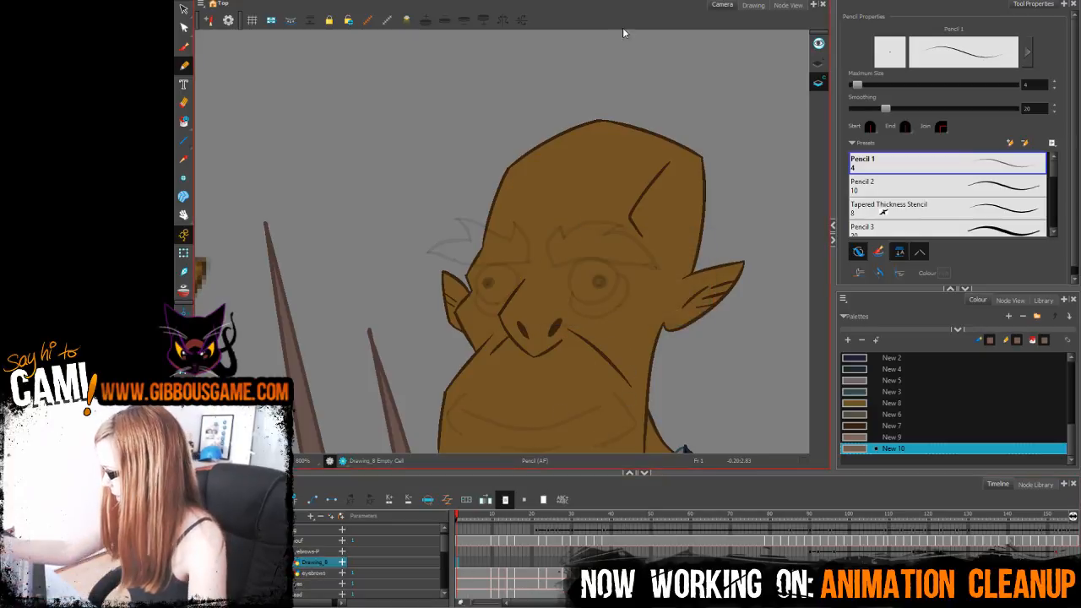
{"action": "left_click", "coordinate": [460, 562]}
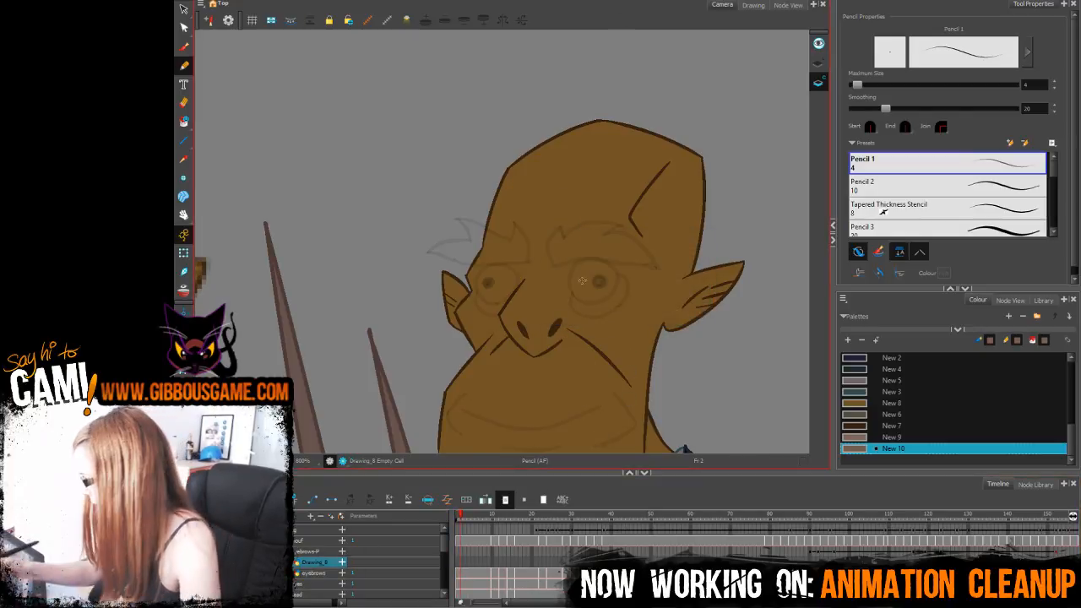
Step: Trace the rough sketch of the right-hand eyebrow on the new layer with the Pencil tool in New 10
{"action": "left_click_drag", "start_coordinate": [543, 262], "coordinate": [658, 270]}
{"action": "key", "text": "ctrl+z"}
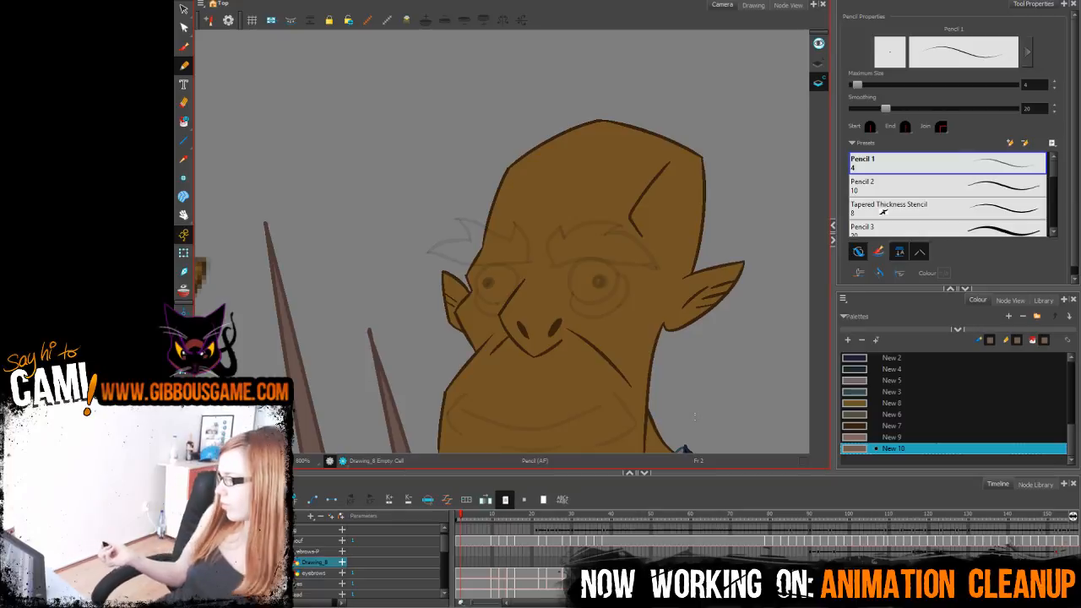
{"action": "key", "text": "2"}
{"action": "key", "text": "2"}
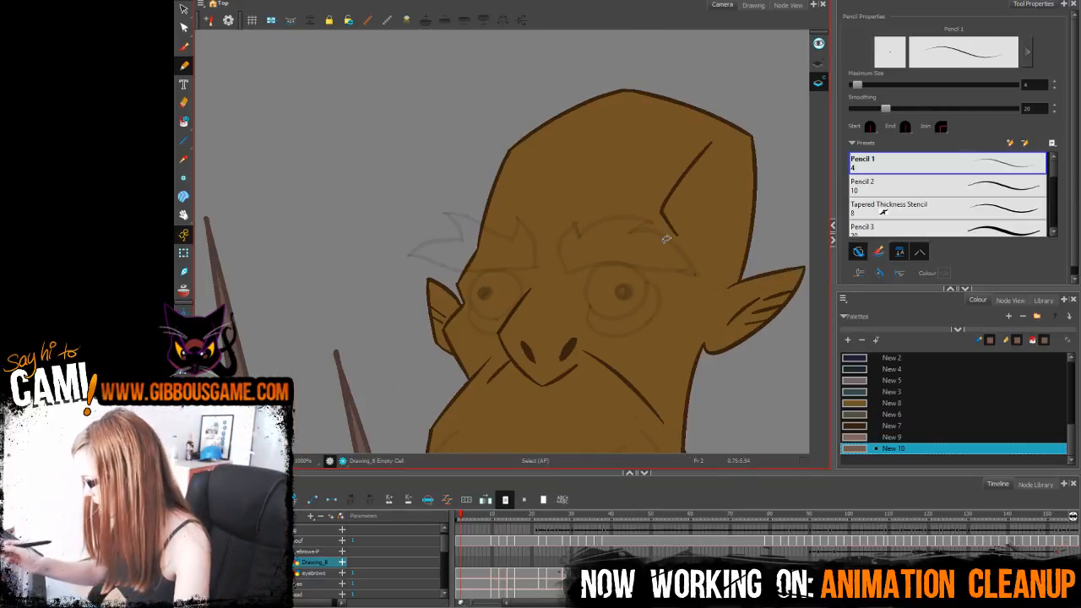
{"action": "key", "text": "space"}
{"action": "left_click_drag", "start_coordinate": [662, 317], "coordinate": [614, 366]}
{"action": "left_click_drag", "start_coordinate": [539, 326], "coordinate": [699, 324]}
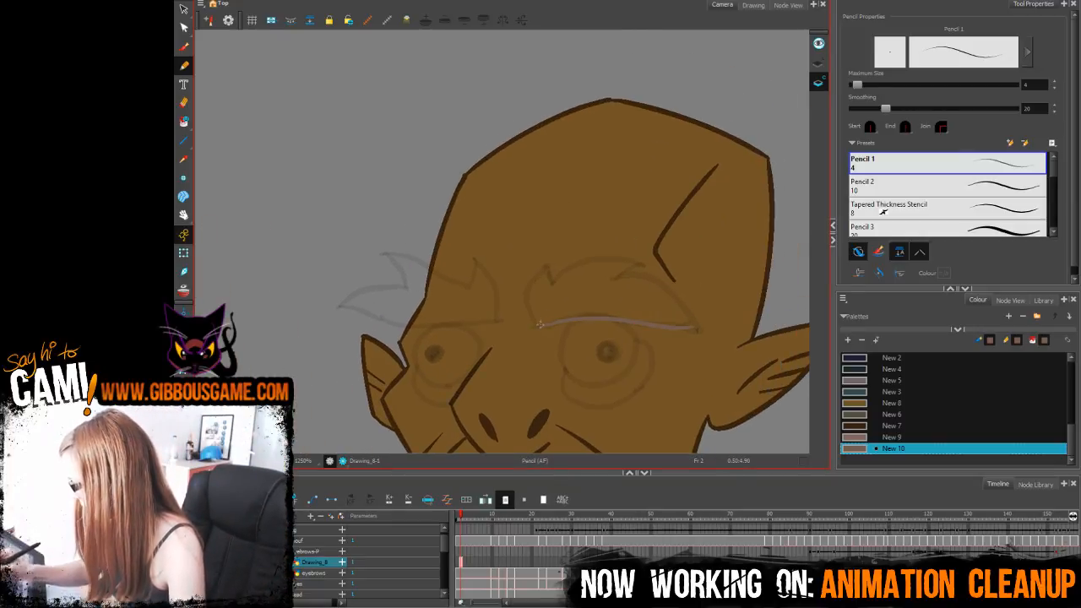
{"action": "mouse_move", "coordinate": [540, 324]}
{"action": "left_mouse_down"}
{"action": "mouse_move", "coordinate": [559, 264]}
{"action": "mouse_move", "coordinate": [546, 267]}
{"action": "mouse_move", "coordinate": [592, 260]}
{"action": "mouse_move", "coordinate": [644, 265]}
{"action": "mouse_move", "coordinate": [698, 322]}
{"action": "mouse_move", "coordinate": [673, 292]}
{"action": "mouse_move", "coordinate": [618, 274]}
{"action": "left_mouse_up"}
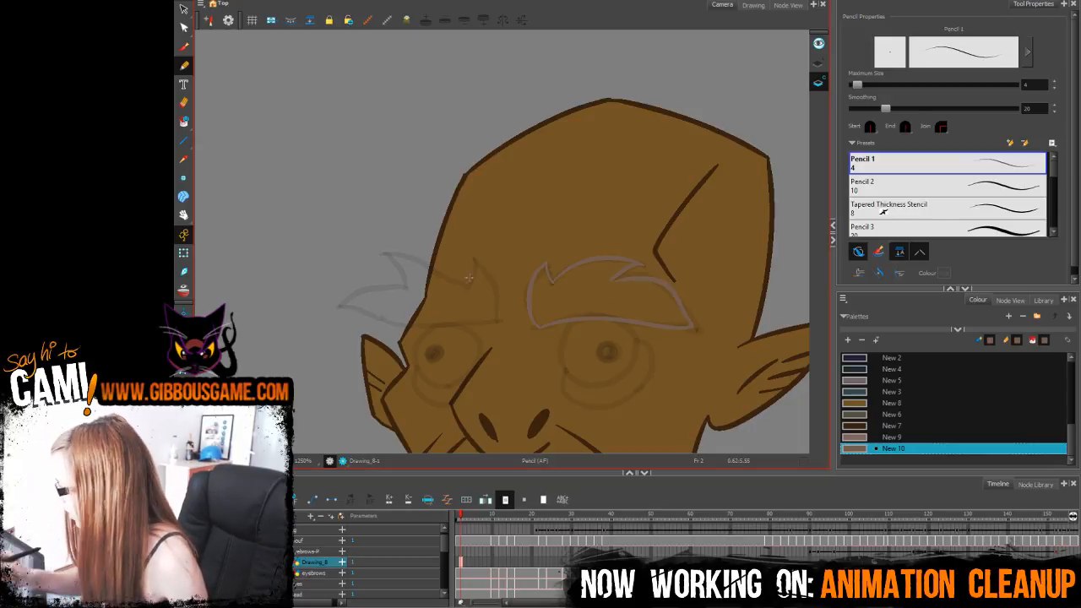
Step: Trace the left-hand eyebrow's outline in New 10, redoing strokes that miss the rough sketch
{"action": "mouse_move", "coordinate": [502, 318]}
{"action": "left_mouse_down"}
{"action": "mouse_move", "coordinate": [416, 323]}
{"action": "mouse_move", "coordinate": [342, 306]}
{"action": "left_mouse_up"}
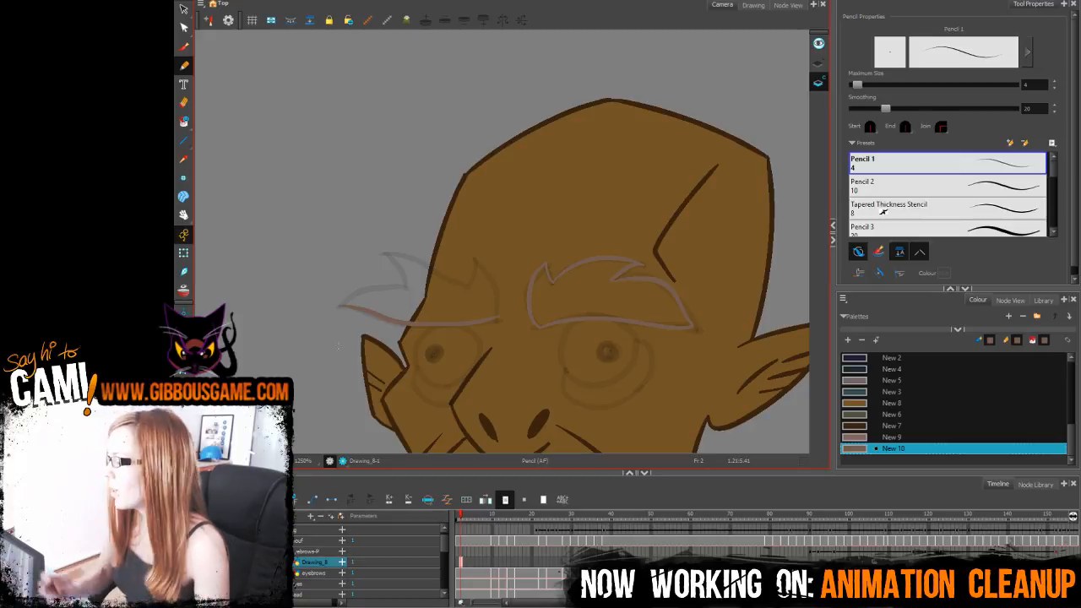
{"action": "key", "text": "ctrl+z"}
{"action": "mouse_move", "coordinate": [499, 321]}
{"action": "left_mouse_down"}
{"action": "mouse_move", "coordinate": [402, 326]}
{"action": "mouse_move", "coordinate": [339, 307]}
{"action": "left_mouse_up"}
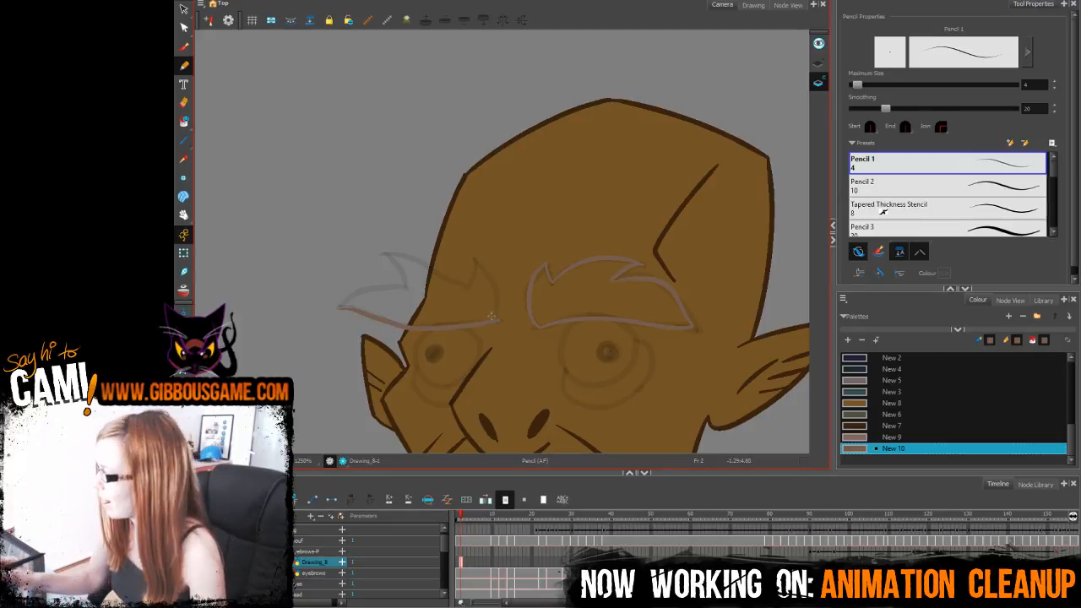
{"action": "mouse_move", "coordinate": [498, 315]}
{"action": "left_mouse_down"}
{"action": "mouse_move", "coordinate": [475, 257]}
{"action": "mouse_move", "coordinate": [457, 291]}
{"action": "mouse_move", "coordinate": [469, 288]}
{"action": "mouse_move", "coordinate": [384, 252]}
{"action": "mouse_move", "coordinate": [412, 296]}
{"action": "mouse_move", "coordinate": [402, 278]}
{"action": "mouse_move", "coordinate": [339, 306]}
{"action": "mouse_move", "coordinate": [400, 285]}
{"action": "left_mouse_up"}
{"action": "key", "text": "ctrl+z"}
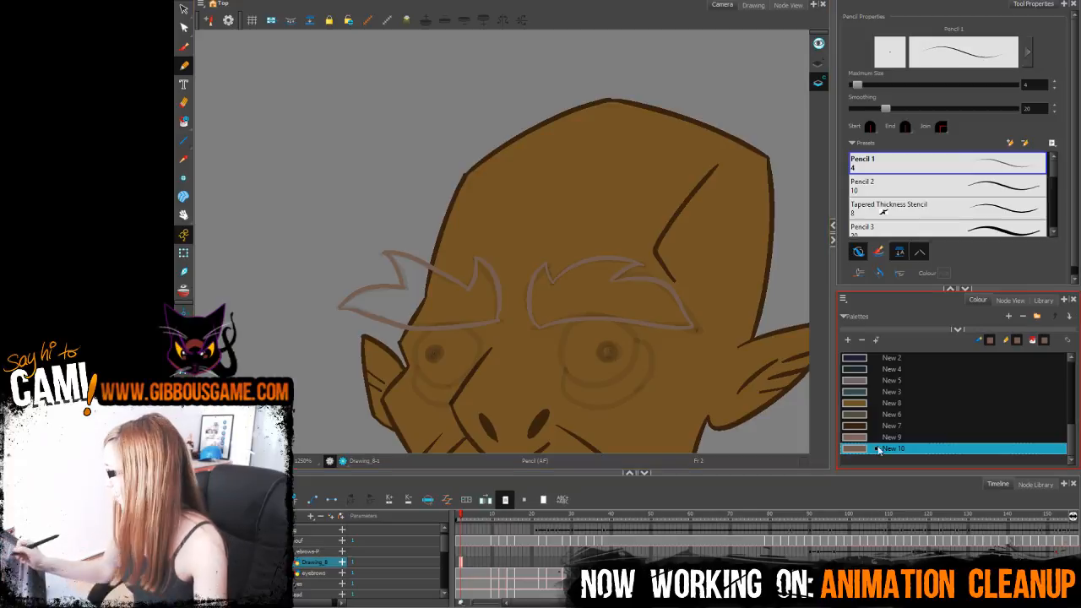
Step: Clean up the inner notch of the left-hand eyebrow outline by deleting the excess contour with the Contour Editor
{"action": "left_click", "coordinate": [185, 27]}
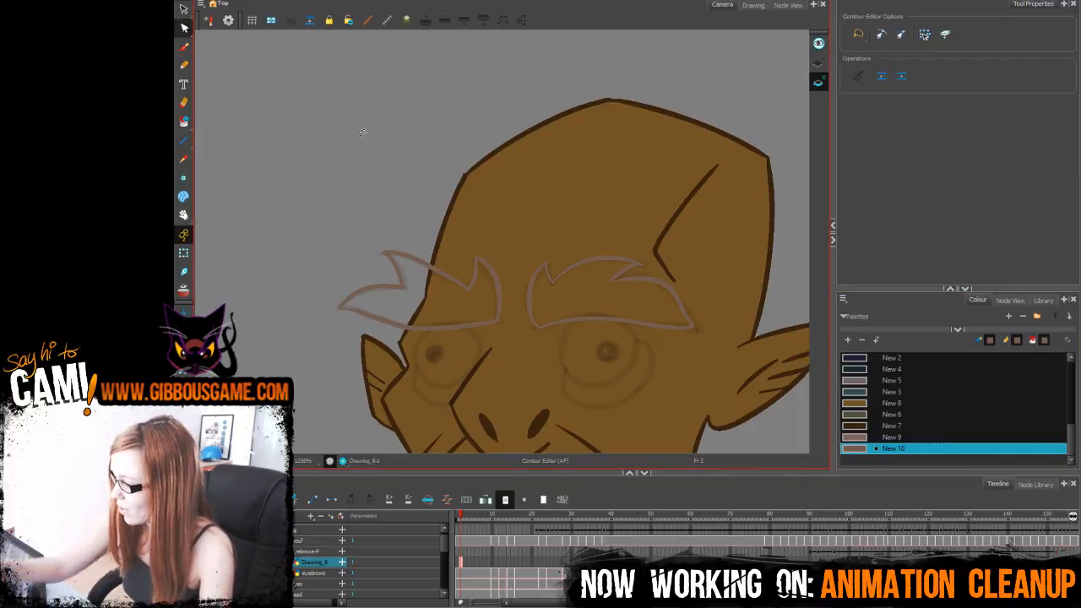
{"action": "left_click", "coordinate": [469, 292]}
{"action": "left_click", "coordinate": [474, 286]}
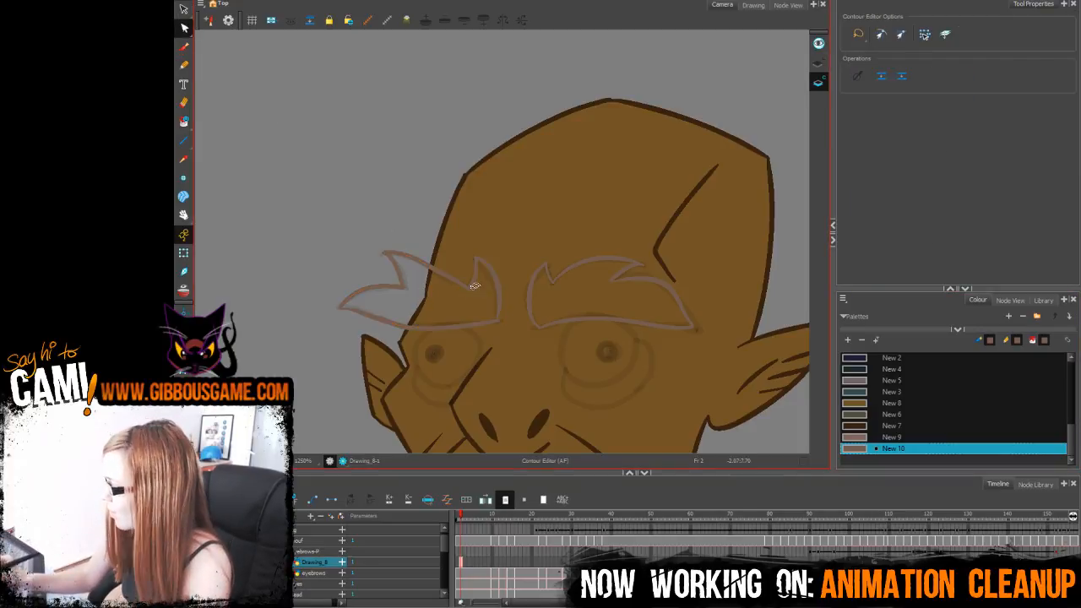
{"action": "left_click", "coordinate": [474, 285]}
{"action": "left_click", "coordinate": [466, 292]}
{"action": "key", "text": "Delete"}
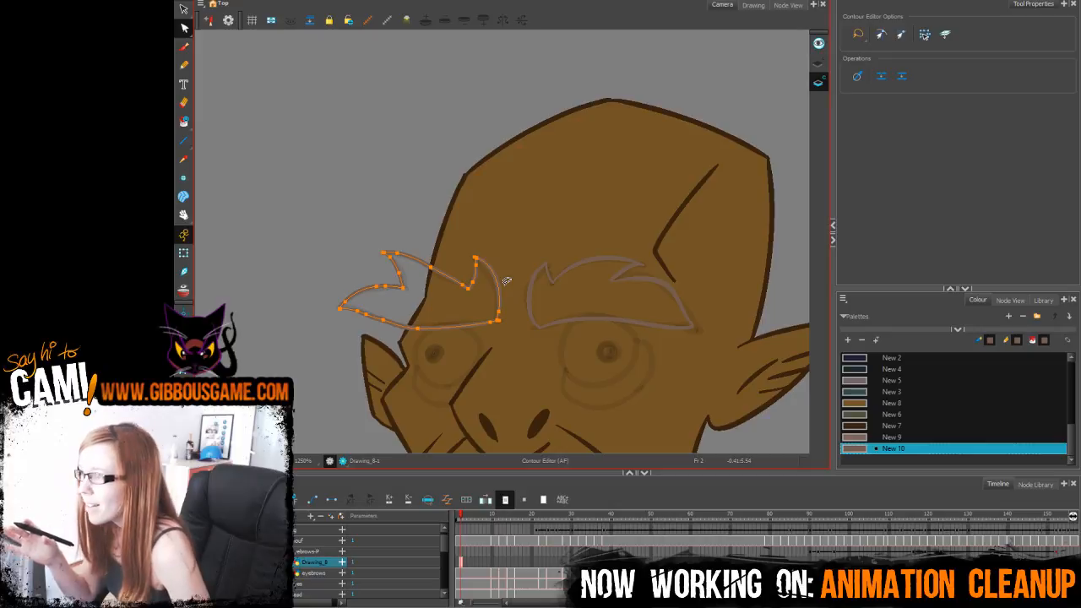
Step: Move the New 7 swatch above New 6 in the colour palette
{"action": "key", "text": "alt+slash"}
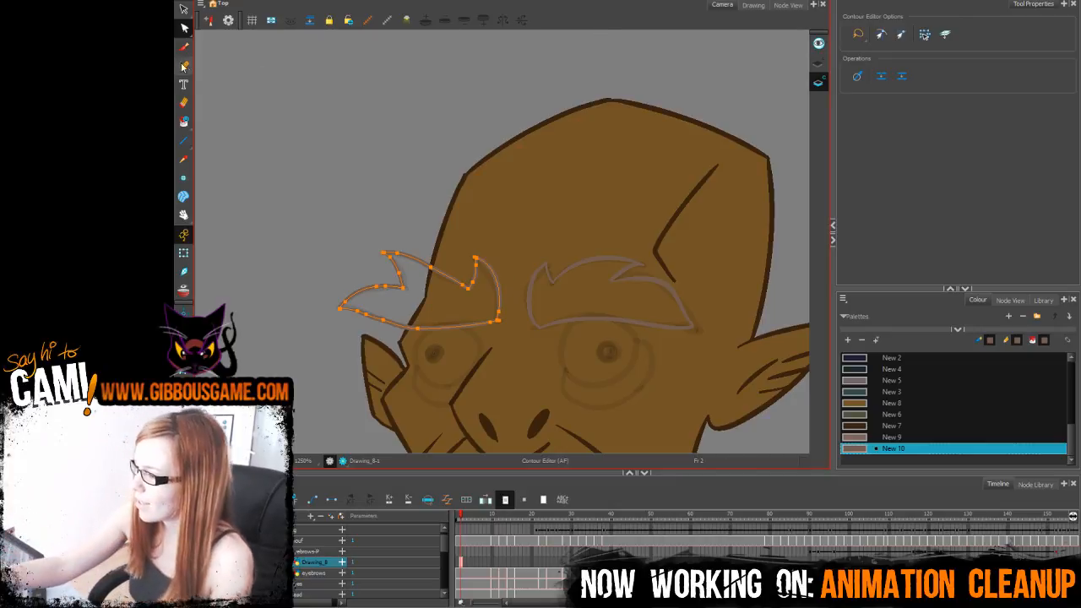
{"action": "left_click", "coordinate": [937, 453]}
{"action": "left_click_drag", "start_coordinate": [908, 427], "coordinate": [903, 417]}
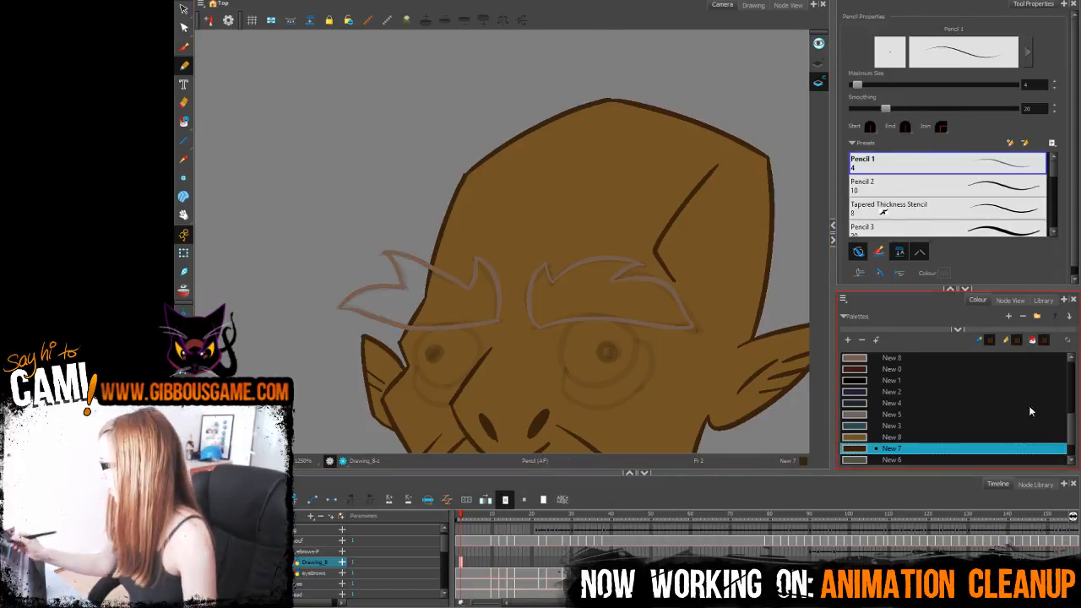
{"action": "left_click_drag", "start_coordinate": [1068, 417], "coordinate": [1071, 440]}
Step: Fill both traced eyebrows with the New 9 pink using the Paint tool and compare them with the reference farmer
{"action": "left_click", "coordinate": [846, 440]}
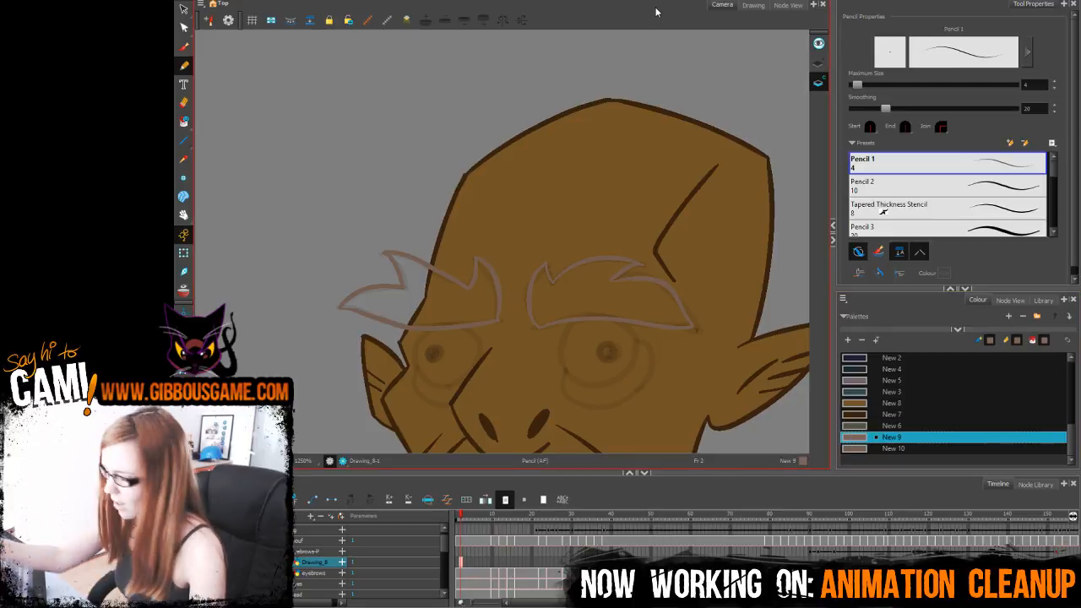
{"action": "key", "text": "alt+i"}
{"action": "left_click", "coordinate": [510, 282]}
{"action": "left_click", "coordinate": [637, 300]}
{"action": "key", "text": "1"}
{"action": "key", "text": "1"}
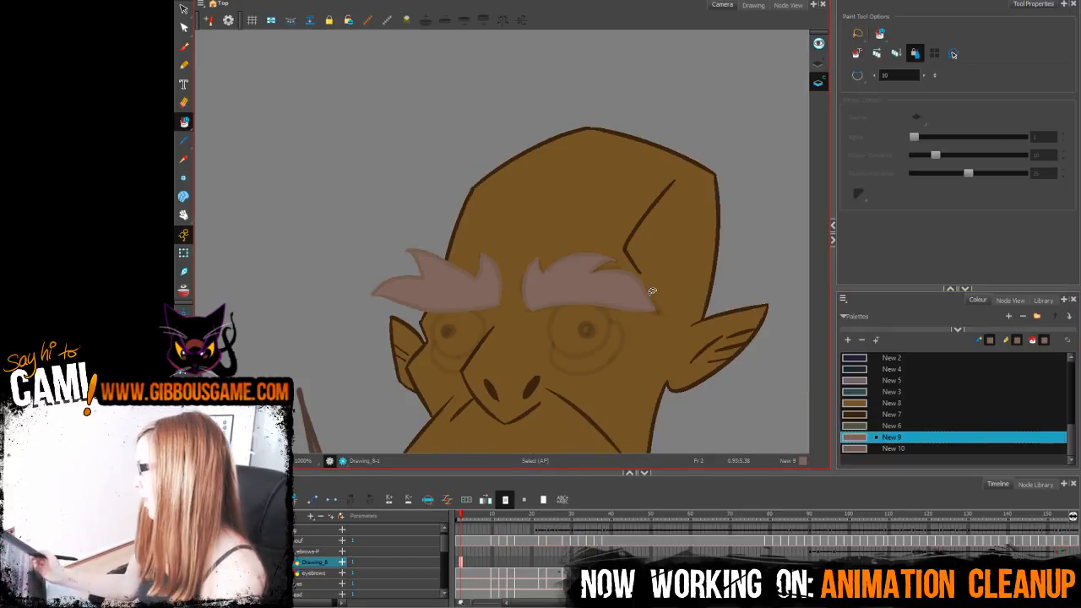
{"action": "left_click_drag", "start_coordinate": [276, 403], "coordinate": [512, 414]}
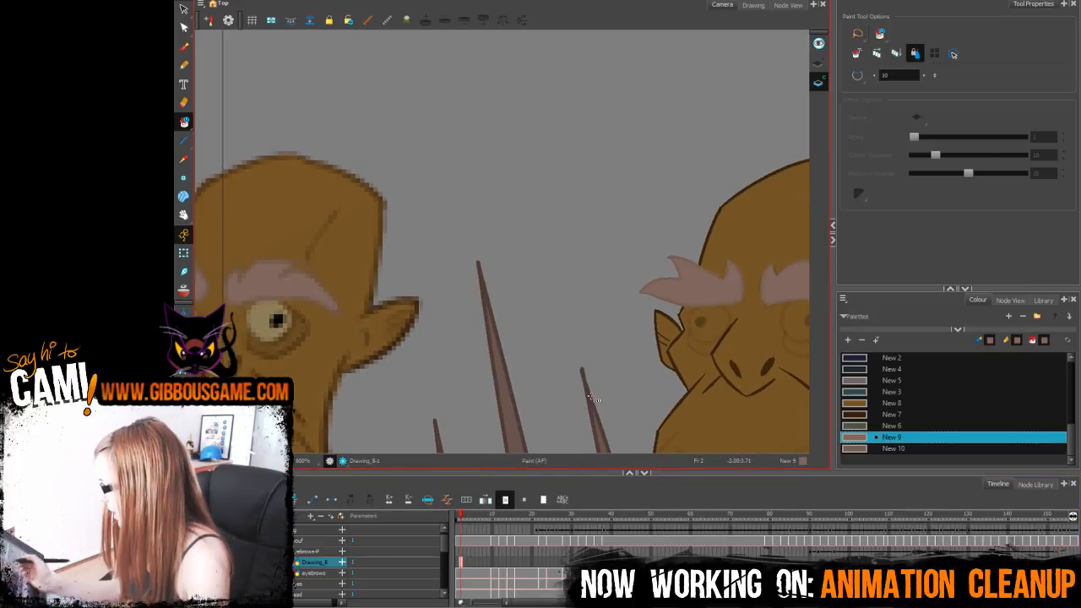
Step: Extend the exposure of the new eyebrow drawing so that it covers frames 1 to 9
{"action": "left_click", "coordinate": [490, 562]}
{"action": "key", "text": "F5"}
{"action": "left_click_drag", "start_coordinate": [463, 566], "coordinate": [457, 563]}
{"action": "left_click", "coordinate": [491, 563]}
{"action": "key", "text": "F5"}
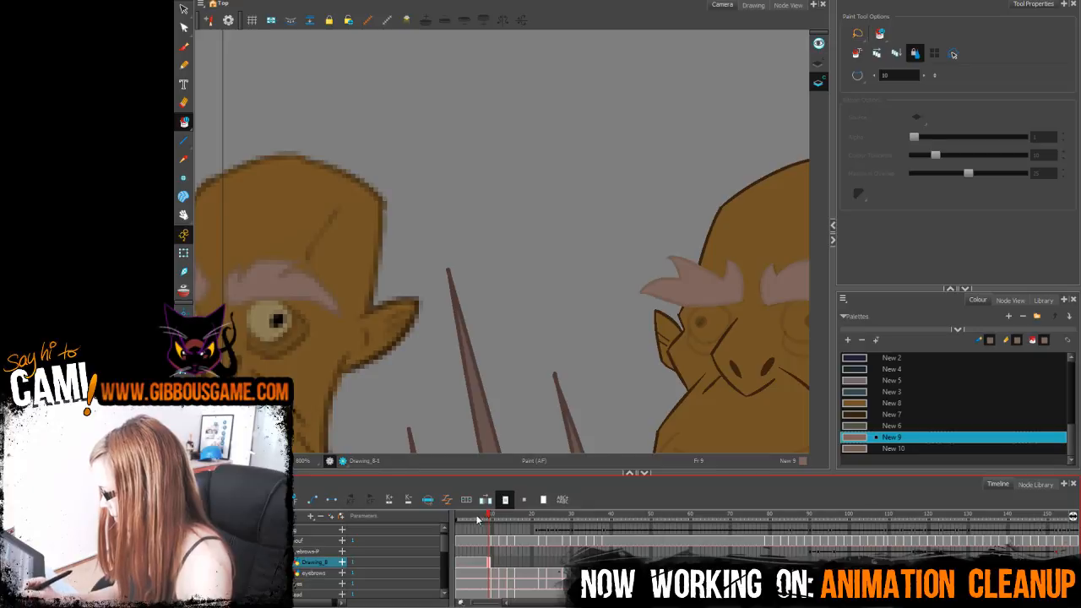
Step: Extend the exposure of the eyebrow drawing to frame 21, then clear it from frames 10 to 15
{"action": "left_click_drag", "start_coordinate": [478, 519], "coordinate": [537, 576]}
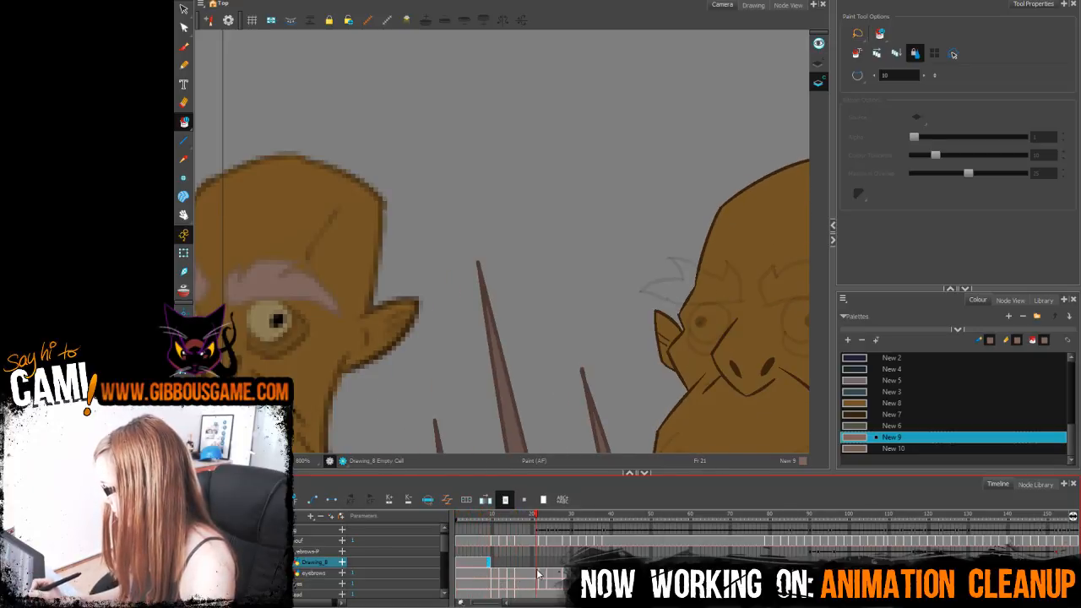
{"action": "key", "text": "F5"}
{"action": "left_click", "coordinate": [493, 564]}
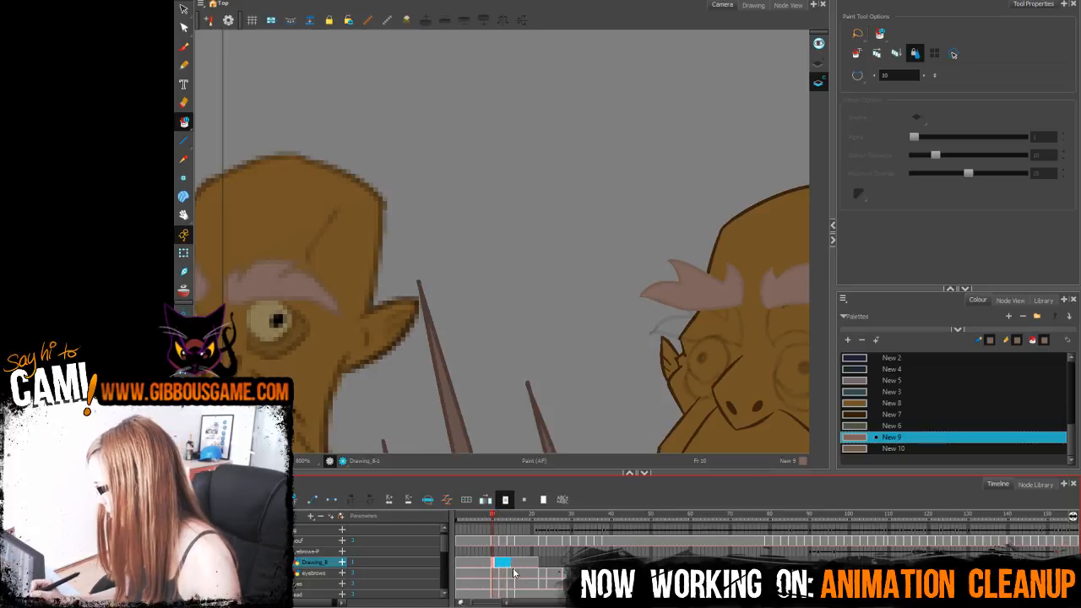
{"action": "left_click", "coordinate": [512, 564]}
{"action": "left_click", "coordinate": [488, 564]}
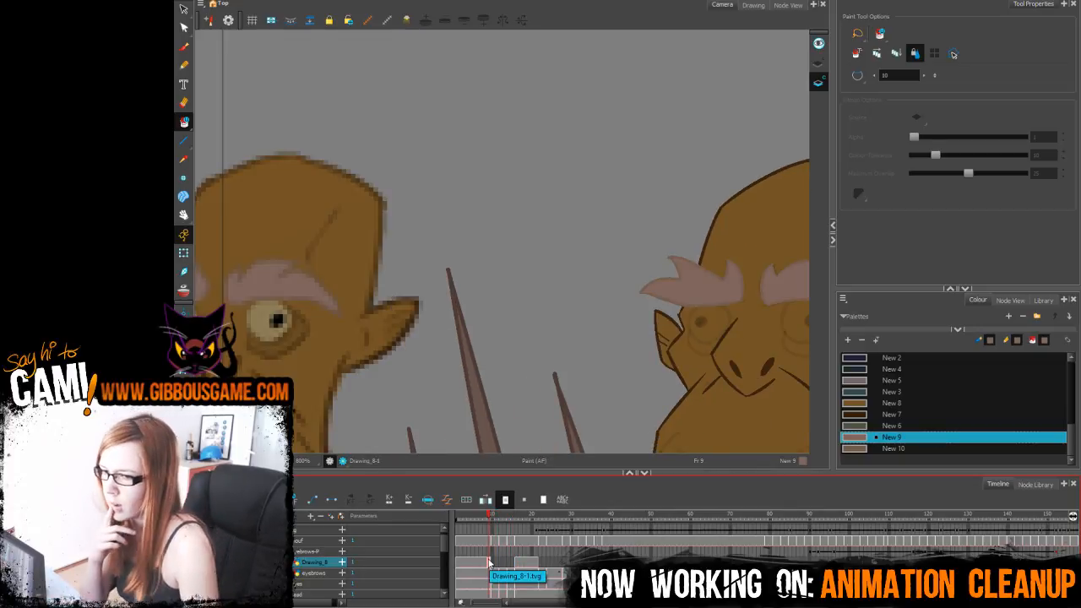
Step: Trace the lower, inner and upper edges of the right-hand eyebrow on frame 10 with the Pencil tool in New 9
{"action": "left_click", "coordinate": [184, 65]}
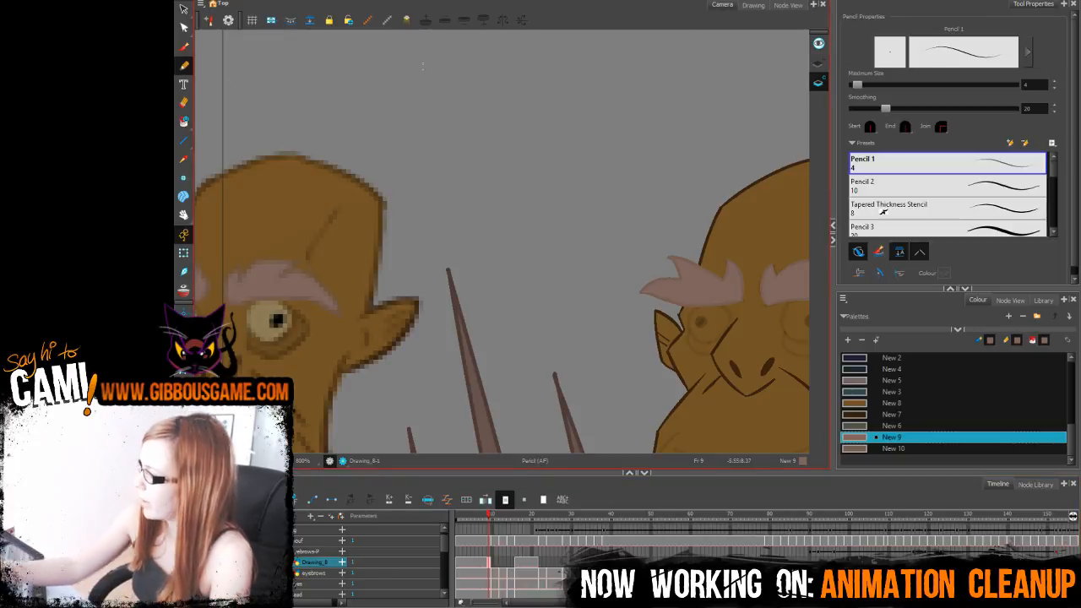
{"action": "mouse_move", "coordinate": [618, 345]}
{"action": "left_mouse_down"}
{"action": "mouse_move", "coordinate": [408, 351]}
{"action": "mouse_move", "coordinate": [366, 335]}
{"action": "left_mouse_up"}
{"action": "left_click", "coordinate": [494, 563]}
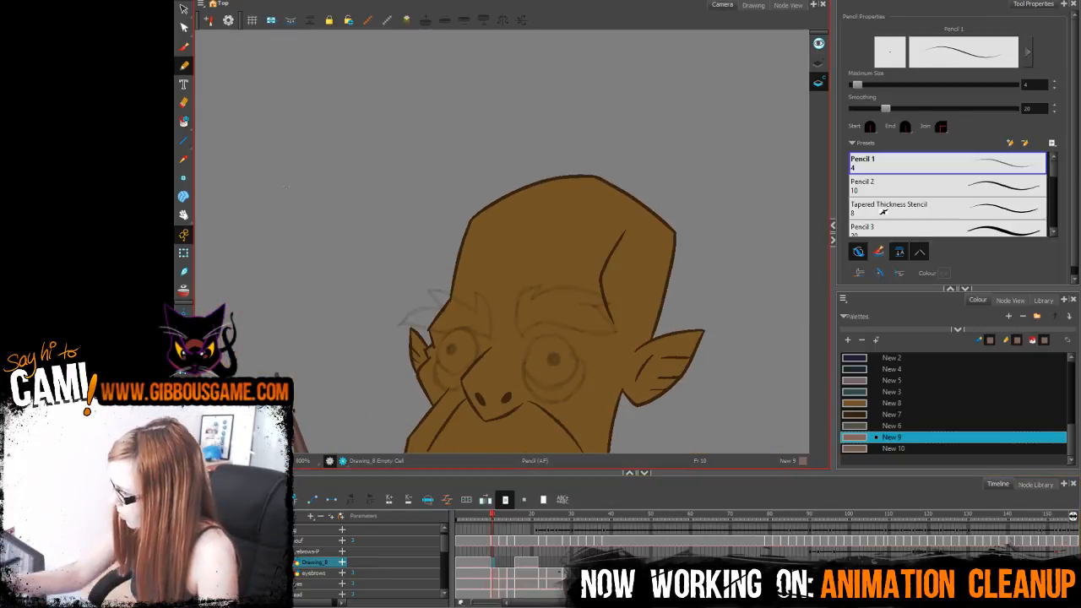
{"action": "left_click", "coordinate": [184, 65]}
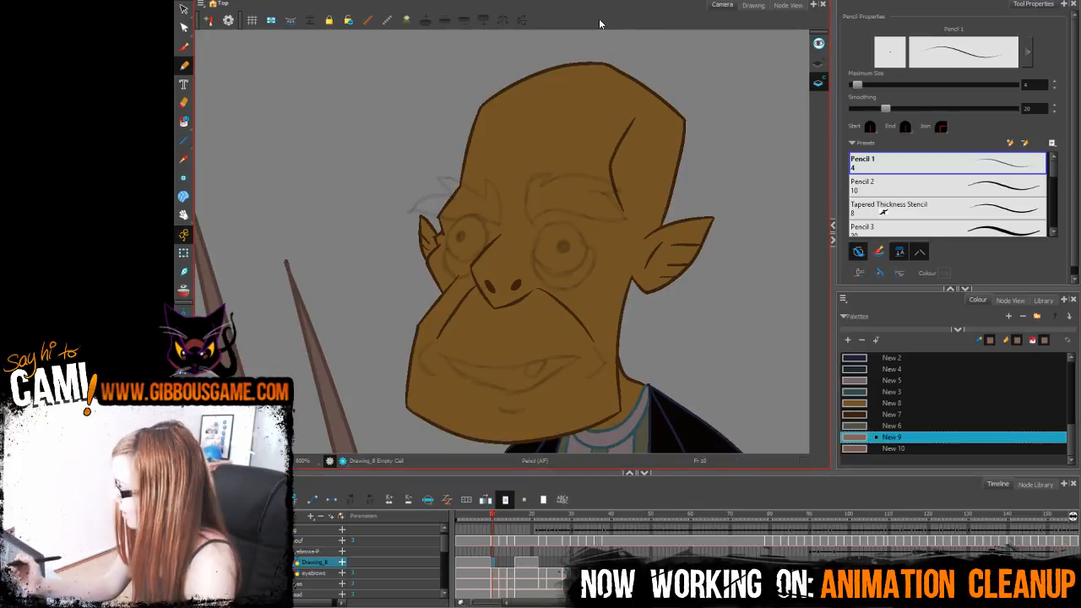
{"action": "key", "text": "2"}
{"action": "key", "text": "2"}
{"action": "left_click_drag", "start_coordinate": [634, 223], "coordinate": [566, 385]}
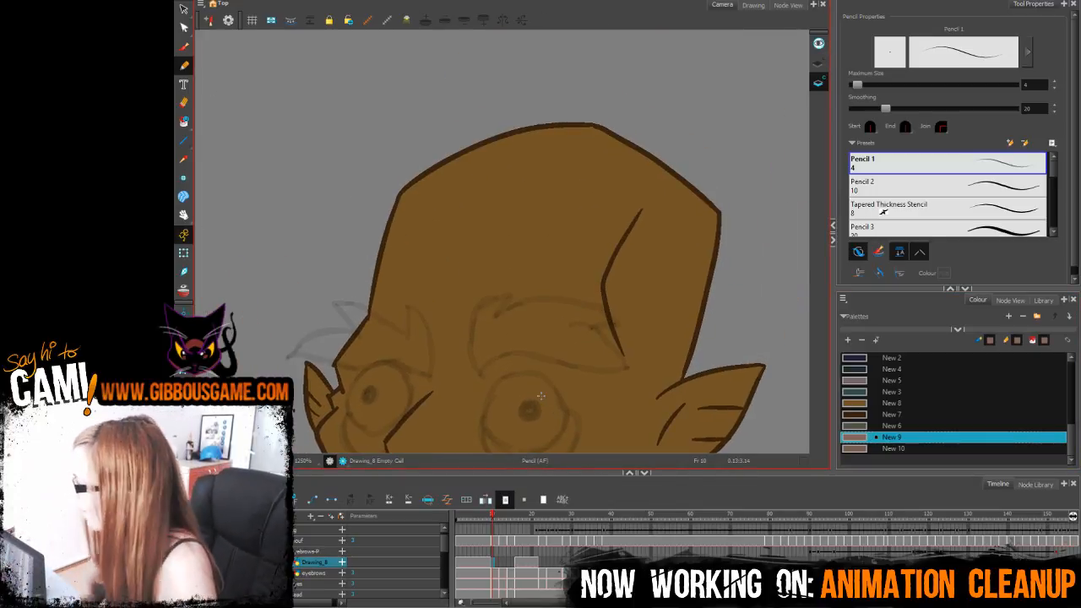
{"action": "mouse_move", "coordinate": [481, 373]}
{"action": "left_mouse_down"}
{"action": "mouse_move", "coordinate": [502, 354]}
{"action": "mouse_move", "coordinate": [576, 358]}
{"action": "left_mouse_up"}
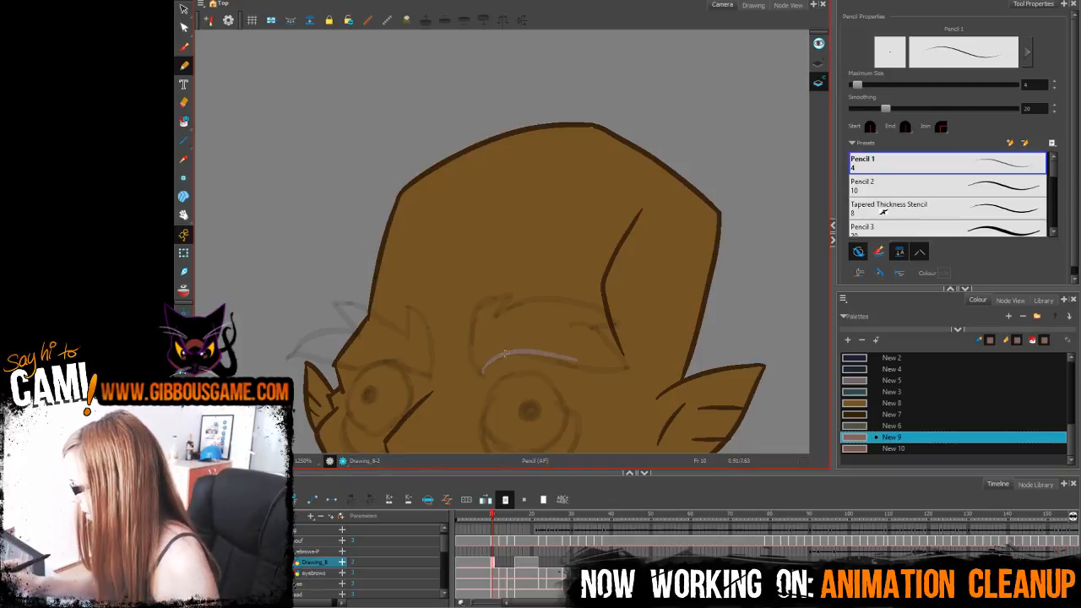
{"action": "key", "text": "ctrl+z"}
{"action": "left_click_drag", "start_coordinate": [480, 371], "coordinate": [514, 361]}
{"action": "mouse_move", "coordinate": [483, 369]}
{"action": "left_mouse_down"}
{"action": "mouse_move", "coordinate": [630, 365]}
{"action": "mouse_move", "coordinate": [471, 320]}
{"action": "mouse_move", "coordinate": [507, 293]}
{"action": "mouse_move", "coordinate": [498, 313]}
{"action": "mouse_move", "coordinate": [572, 301]}
{"action": "mouse_move", "coordinate": [615, 320]}
{"action": "mouse_move", "coordinate": [590, 326]}
{"action": "left_mouse_up"}
{"action": "key", "text": "ctrl+z"}
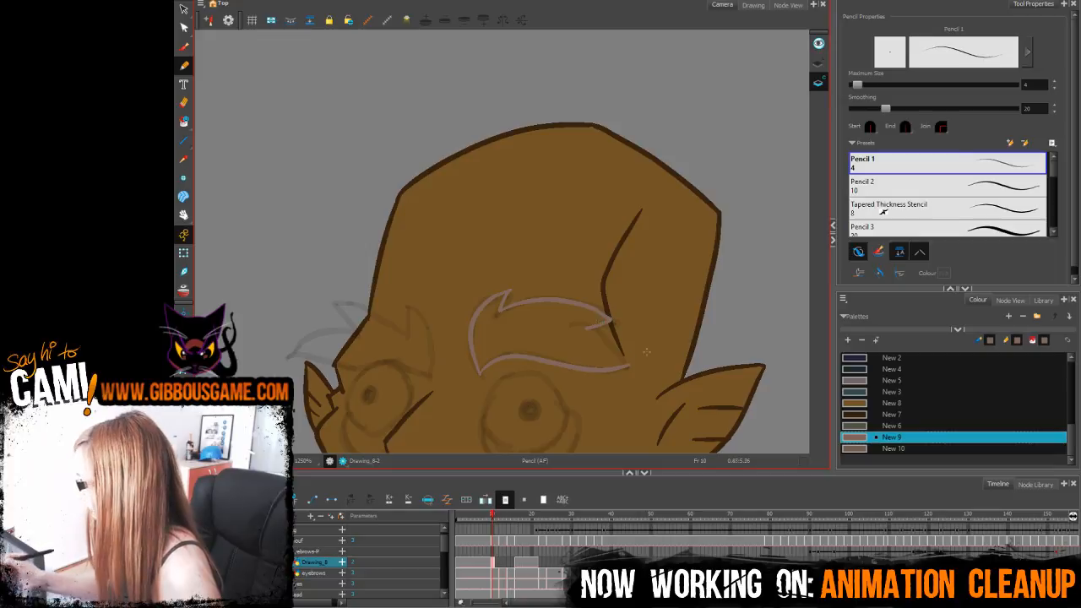
Step: Close the outer tip of the right-hand eyebrow outline on frame 10
{"action": "left_click_drag", "start_coordinate": [628, 365], "coordinate": [588, 328]}
{"action": "key", "text": "ctrl+z"}
{"action": "mouse_move", "coordinate": [629, 365]}
{"action": "left_mouse_down"}
{"action": "mouse_move", "coordinate": [600, 334]}
{"action": "mouse_move", "coordinate": [567, 328]}
{"action": "left_mouse_up"}
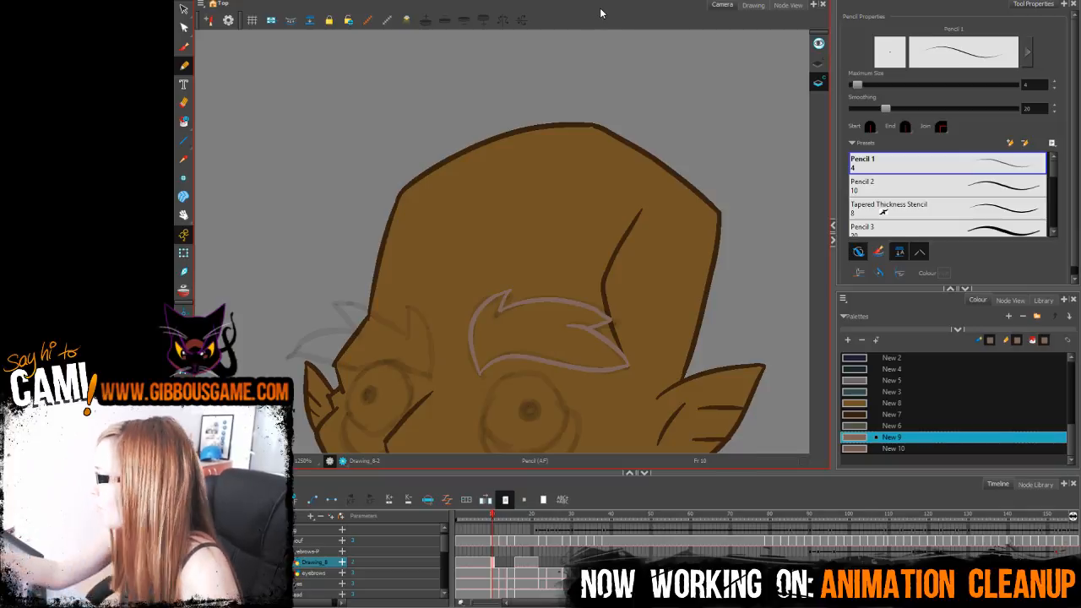
Step: Trace the outline of the left-hand eyebrow on frame 10, including its pointed outer tufts
{"action": "mouse_move", "coordinate": [430, 383]}
{"action": "left_mouse_down"}
{"action": "mouse_move", "coordinate": [513, 352]}
{"action": "mouse_move", "coordinate": [480, 336]}
{"action": "mouse_move", "coordinate": [404, 329]}
{"action": "left_mouse_up"}
{"action": "mouse_move", "coordinate": [511, 343]}
{"action": "left_mouse_down"}
{"action": "mouse_move", "coordinate": [513, 318]}
{"action": "mouse_move", "coordinate": [491, 276]}
{"action": "left_mouse_up"}
{"action": "mouse_move", "coordinate": [492, 275]}
{"action": "left_mouse_down"}
{"action": "mouse_move", "coordinate": [490, 303]}
{"action": "mouse_move", "coordinate": [413, 271]}
{"action": "mouse_move", "coordinate": [441, 300]}
{"action": "mouse_move", "coordinate": [374, 326]}
{"action": "left_mouse_up"}
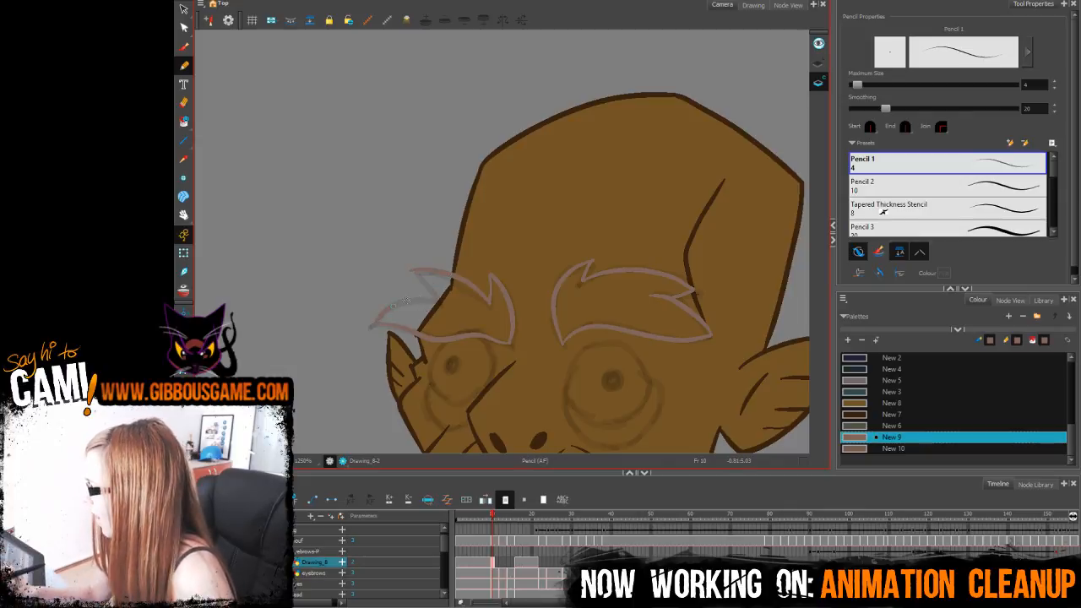
Step: Fill both traced eyebrows on frame 10 with New 10 using the Paint tool
{"action": "left_click", "coordinate": [860, 448]}
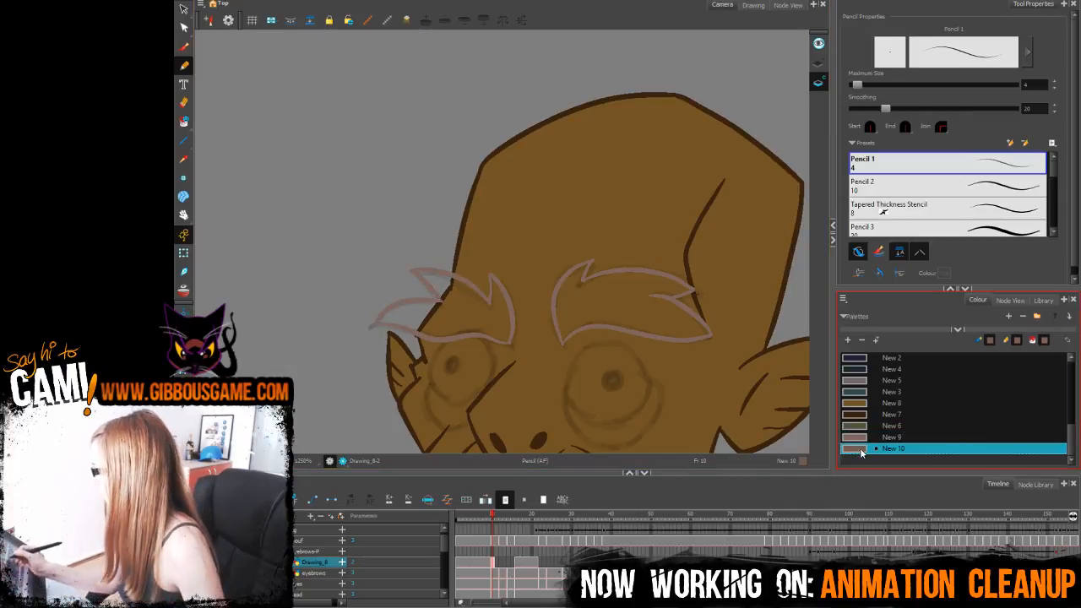
{"action": "key", "text": "alt+i"}
{"action": "left_click", "coordinate": [504, 297]}
{"action": "left_click", "coordinate": [604, 307]}
{"action": "key", "text": "2"}
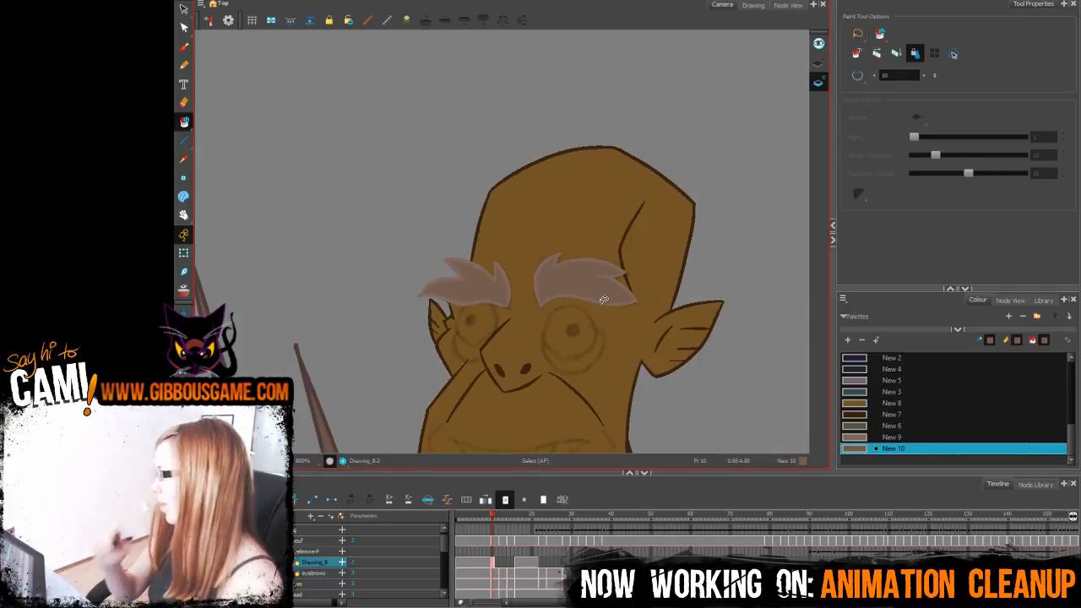
{"action": "key", "text": "2"}
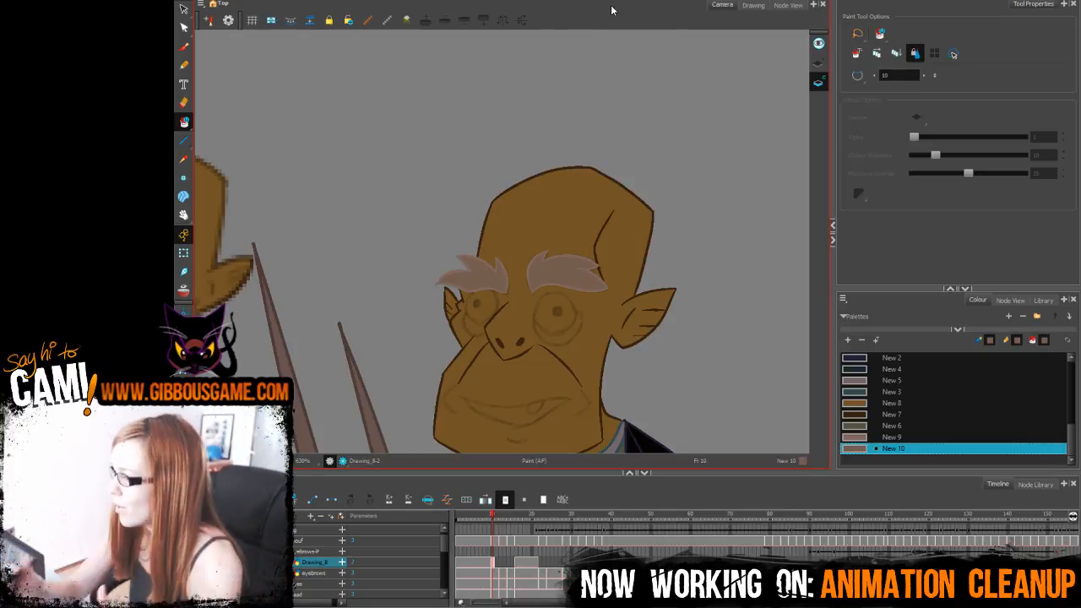
Step: Extend the exposure of the frame 10 eyebrow drawing to frame 11 and move on to frame 12
{"action": "left_click", "coordinate": [186, 62]}
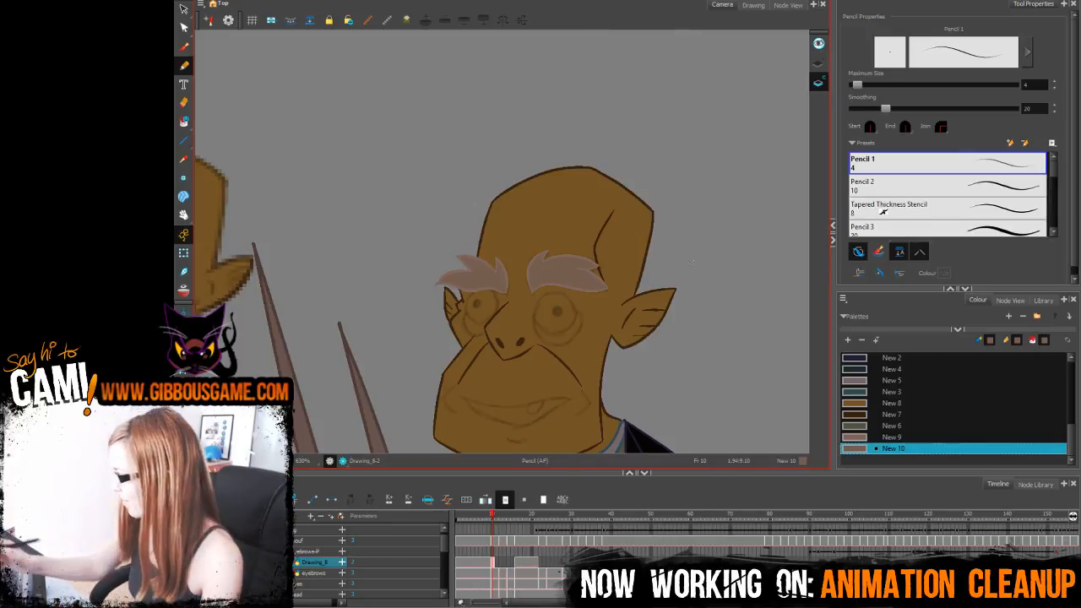
{"action": "left_click_drag", "start_coordinate": [757, 391], "coordinate": [747, 341]}
{"action": "left_click", "coordinate": [503, 567]}
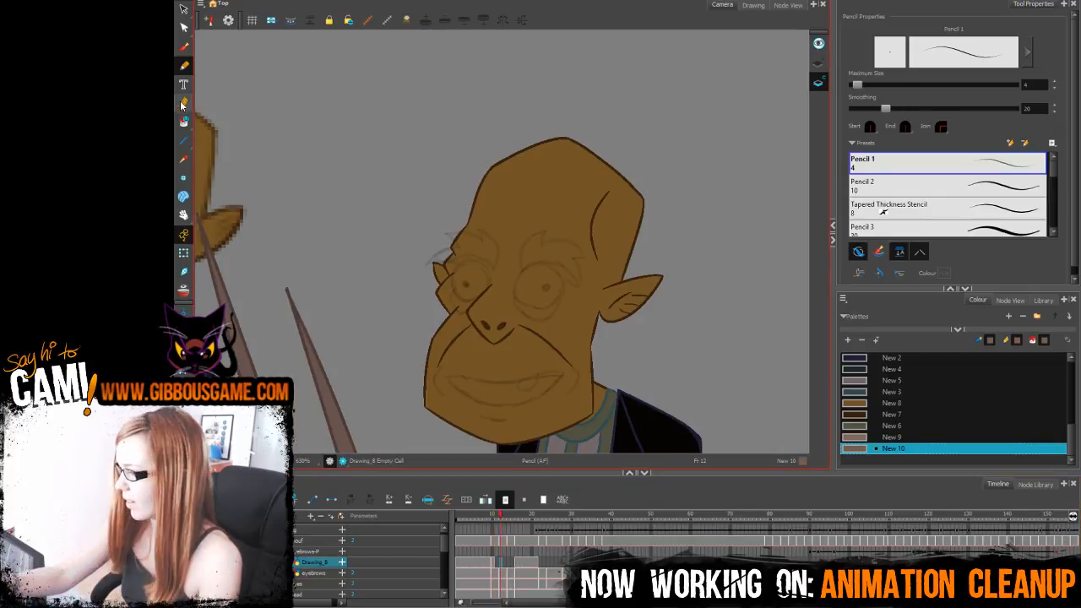
{"action": "key", "text": "2"}
{"action": "key", "text": "2"}
{"action": "key", "text": "2"}
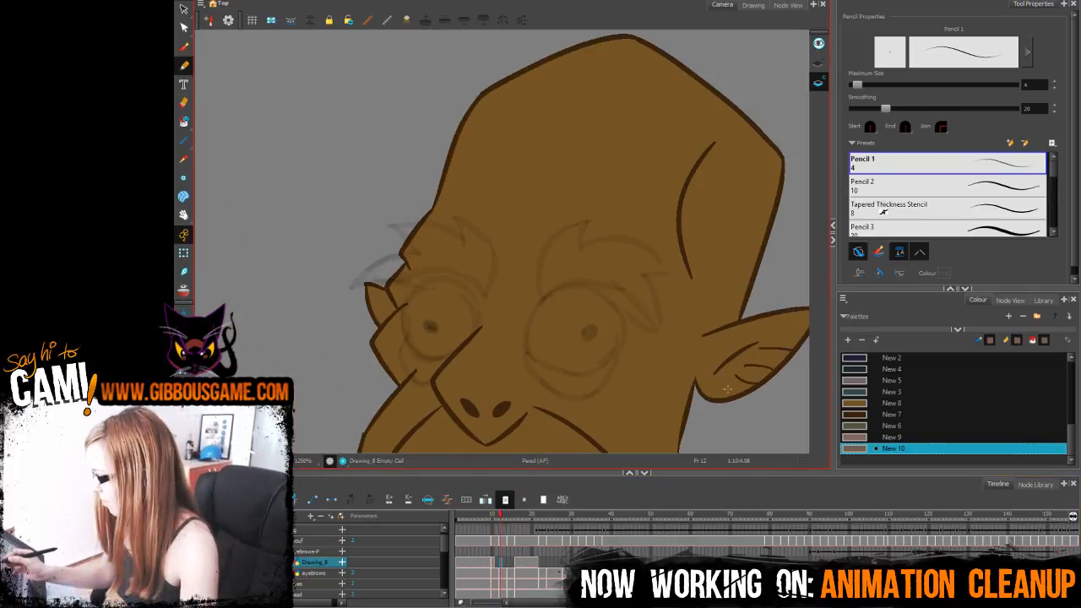
{"action": "left_click_drag", "start_coordinate": [712, 382], "coordinate": [669, 338]}
{"action": "left_click", "coordinate": [497, 564]}
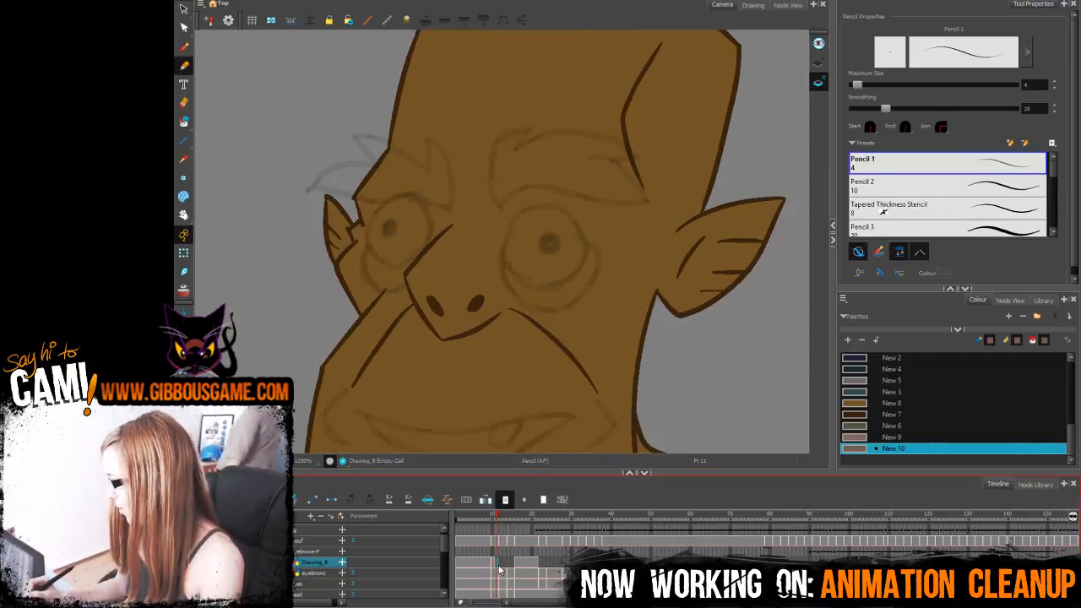
{"action": "key", "text": "F5"}
{"action": "left_click", "coordinate": [495, 564]}
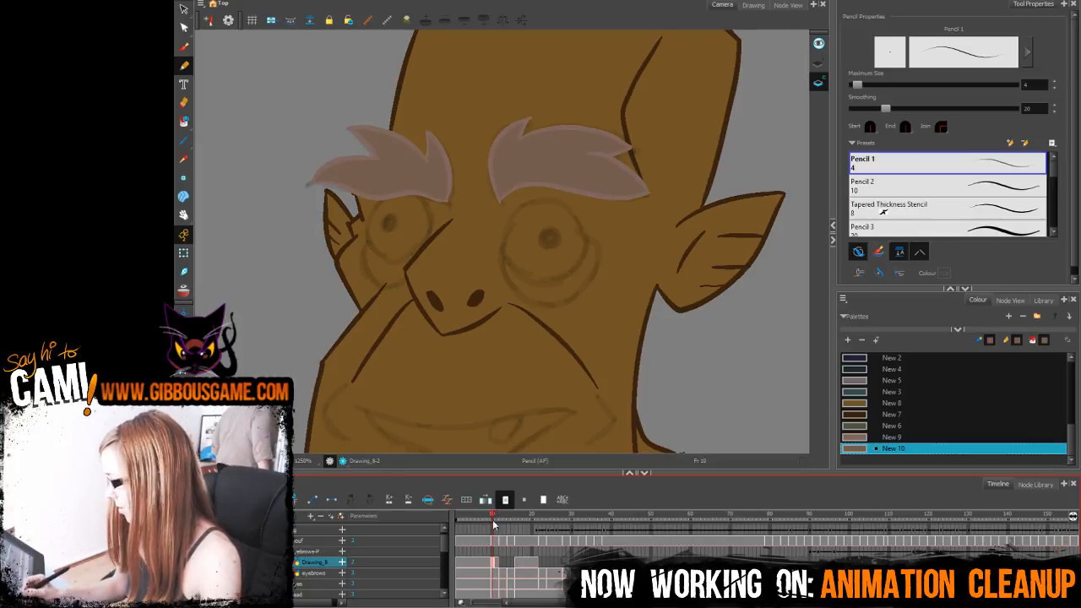
{"action": "left_click", "coordinate": [497, 523]}
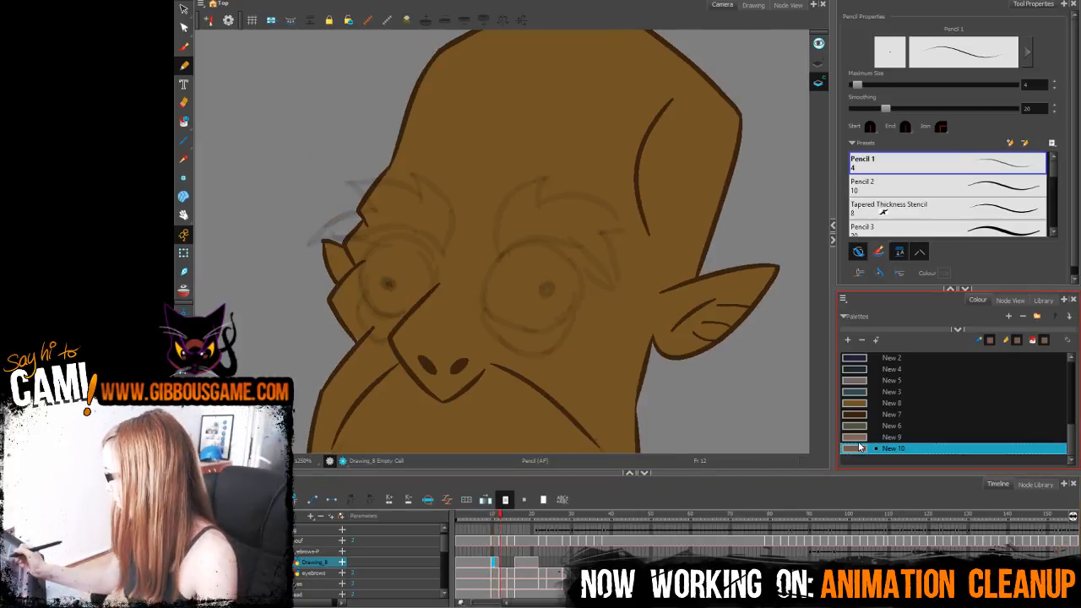
Step: Trace the outlines of both eyebrows on frame 12 with the Pencil tool in New 9, following the rough sketch
{"action": "left_click", "coordinate": [887, 437]}
{"action": "left_click", "coordinate": [184, 67]}
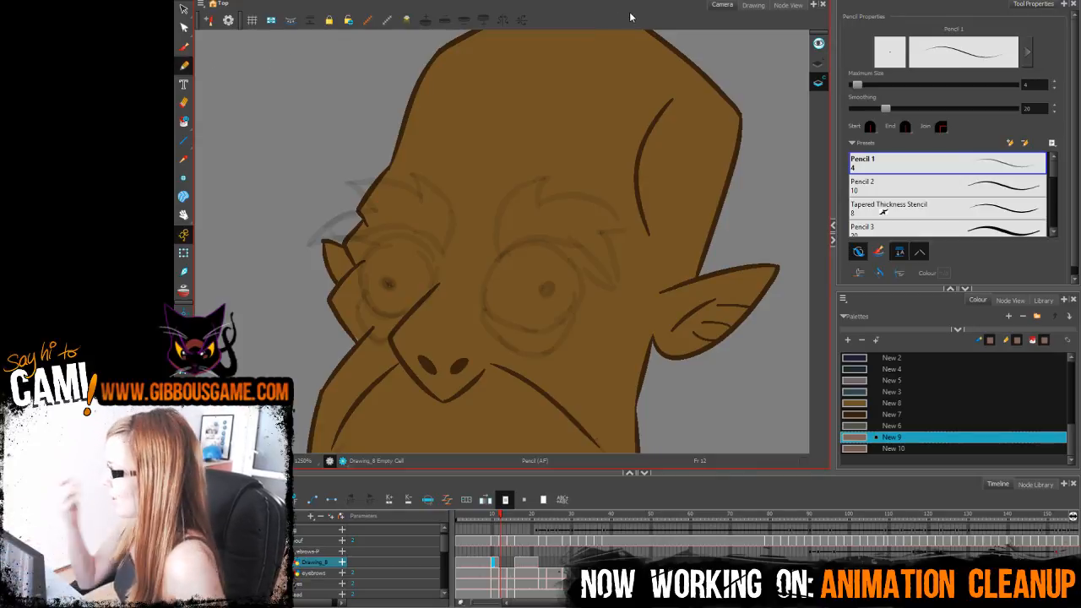
{"action": "left_click", "coordinate": [501, 565]}
{"action": "left_click_drag", "start_coordinate": [497, 255], "coordinate": [600, 283]}
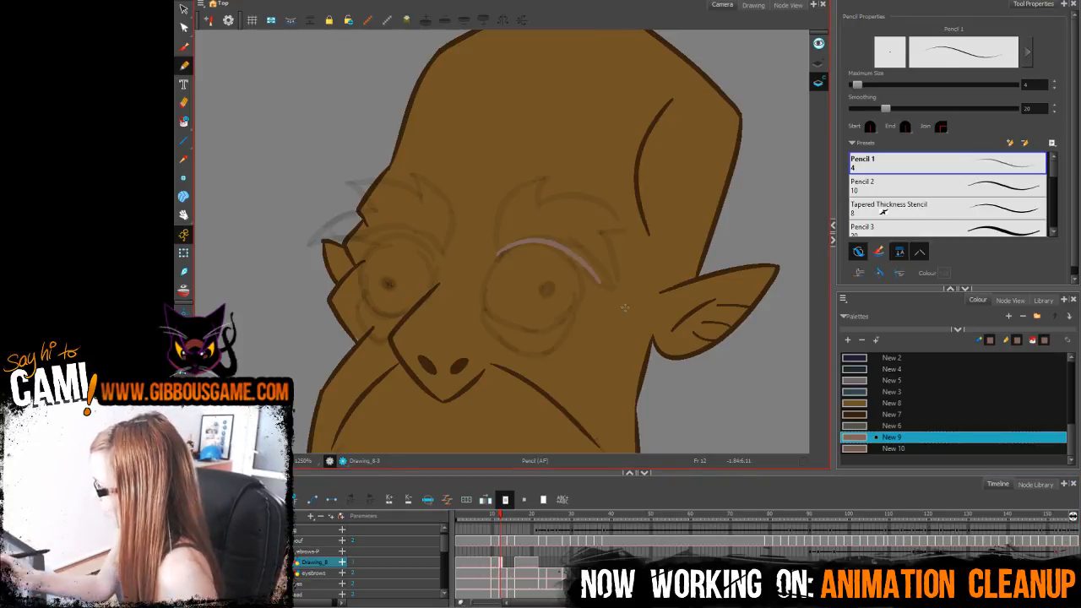
{"action": "key", "text": "ctrl+z"}
{"action": "mouse_move", "coordinate": [497, 256]}
{"action": "left_mouse_down"}
{"action": "mouse_move", "coordinate": [541, 244]}
{"action": "mouse_move", "coordinate": [631, 298]}
{"action": "mouse_move", "coordinate": [521, 240]}
{"action": "mouse_move", "coordinate": [624, 283]}
{"action": "mouse_move", "coordinate": [606, 231]}
{"action": "mouse_move", "coordinate": [599, 238]}
{"action": "mouse_move", "coordinate": [625, 235]}
{"action": "mouse_move", "coordinate": [616, 213]}
{"action": "mouse_move", "coordinate": [541, 219]}
{"action": "mouse_move", "coordinate": [549, 178]}
{"action": "mouse_move", "coordinate": [507, 196]}
{"action": "mouse_move", "coordinate": [502, 250]}
{"action": "left_mouse_up"}
{"action": "key", "text": "ctrl+z"}
{"action": "key", "text": "ctrl+z"}
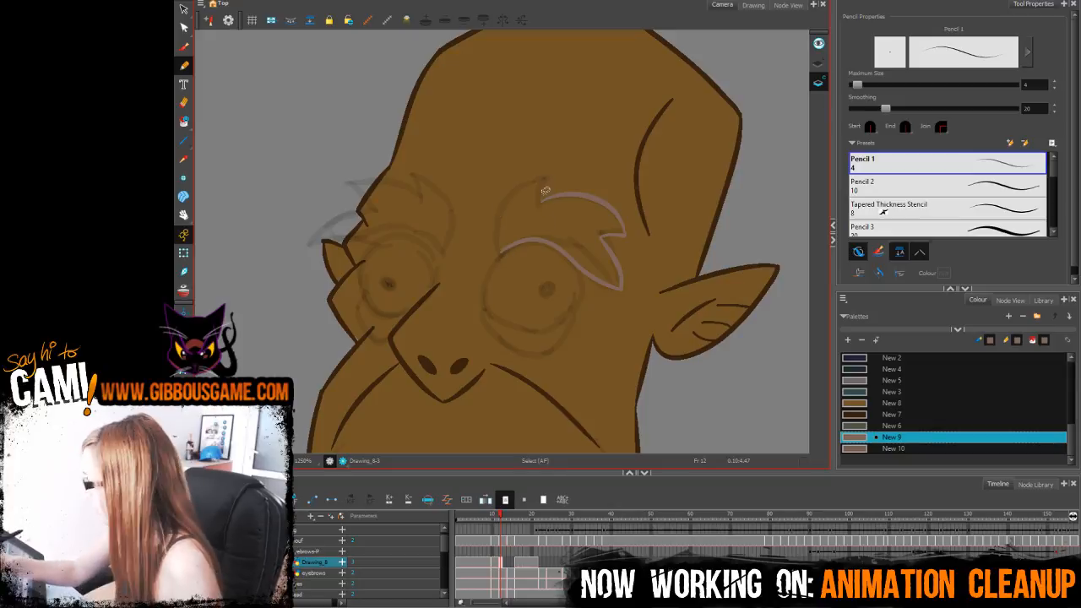
{"action": "mouse_move", "coordinate": [541, 200]}
{"action": "left_mouse_down"}
{"action": "mouse_move", "coordinate": [549, 175]}
{"action": "mouse_move", "coordinate": [528, 181]}
{"action": "mouse_move", "coordinate": [502, 248]}
{"action": "mouse_move", "coordinate": [522, 185]}
{"action": "mouse_move", "coordinate": [549, 175]}
{"action": "left_mouse_up"}
{"action": "key", "text": "ctrl+z"}
{"action": "mouse_move", "coordinate": [446, 249]}
{"action": "left_mouse_down"}
{"action": "mouse_move", "coordinate": [414, 172]}
{"action": "mouse_move", "coordinate": [421, 198]}
{"action": "mouse_move", "coordinate": [349, 178]}
{"action": "mouse_move", "coordinate": [388, 219]}
{"action": "mouse_move", "coordinate": [360, 208]}
{"action": "mouse_move", "coordinate": [320, 239]}
{"action": "mouse_move", "coordinate": [402, 228]}
{"action": "mouse_move", "coordinate": [447, 250]}
{"action": "mouse_move", "coordinate": [322, 241]}
{"action": "left_mouse_up"}
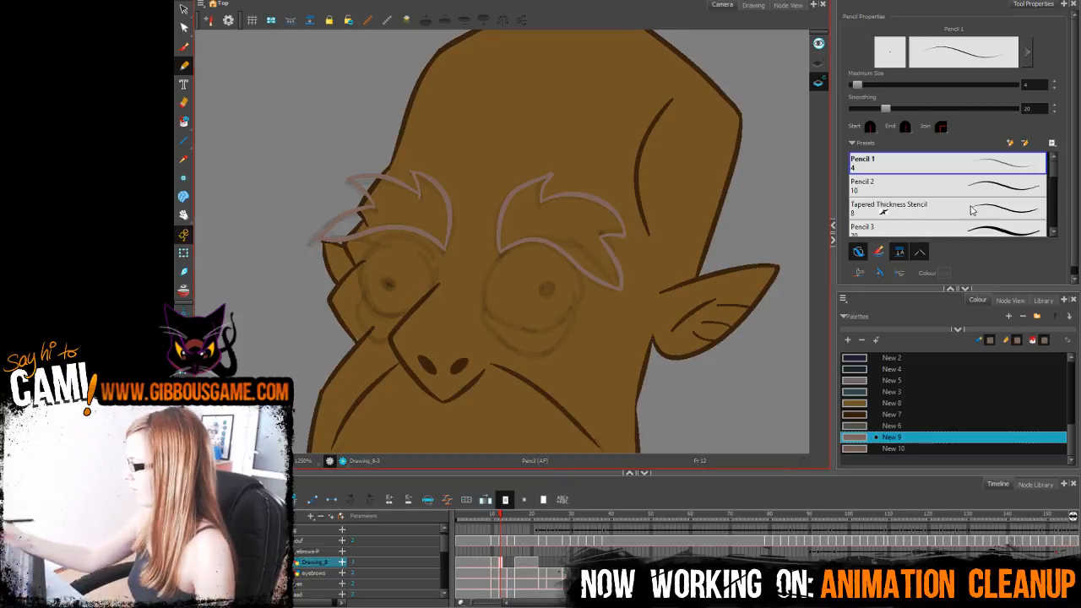
Step: Fill both traced eyebrows on frame 12 with New 10 using the Paint tool
{"action": "left_click", "coordinate": [879, 447]}
{"action": "key", "text": "alt+i"}
{"action": "left_click", "coordinate": [413, 211]}
{"action": "left_click", "coordinate": [567, 215]}
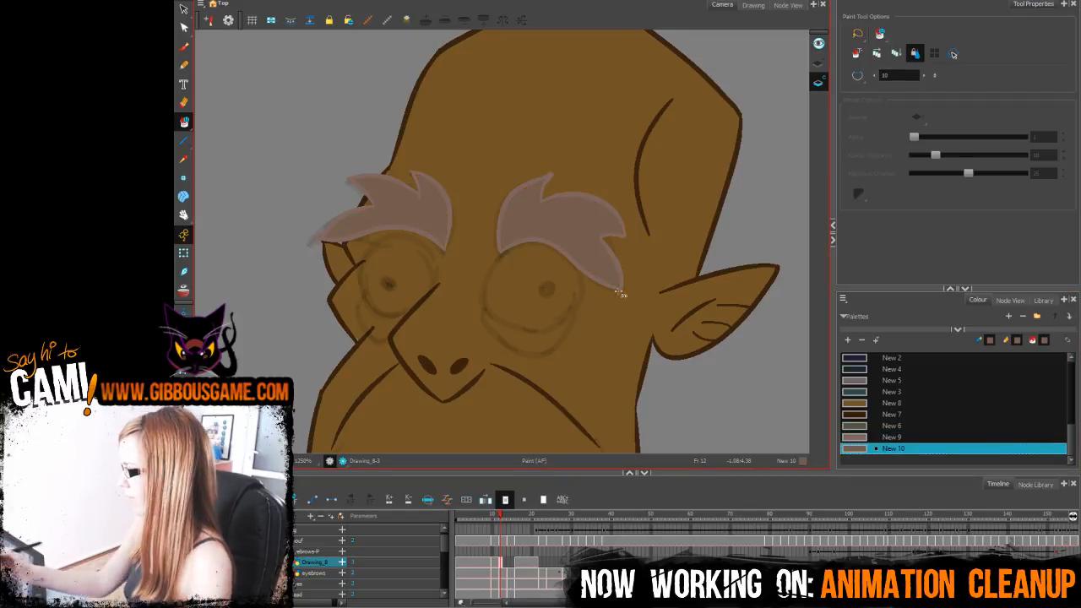
Step: Trace the outline of the right-hand eyebrow on frame 14 with the Pencil tool in New 9
{"action": "key", "text": "1"}
{"action": "left_click", "coordinate": [510, 564]}
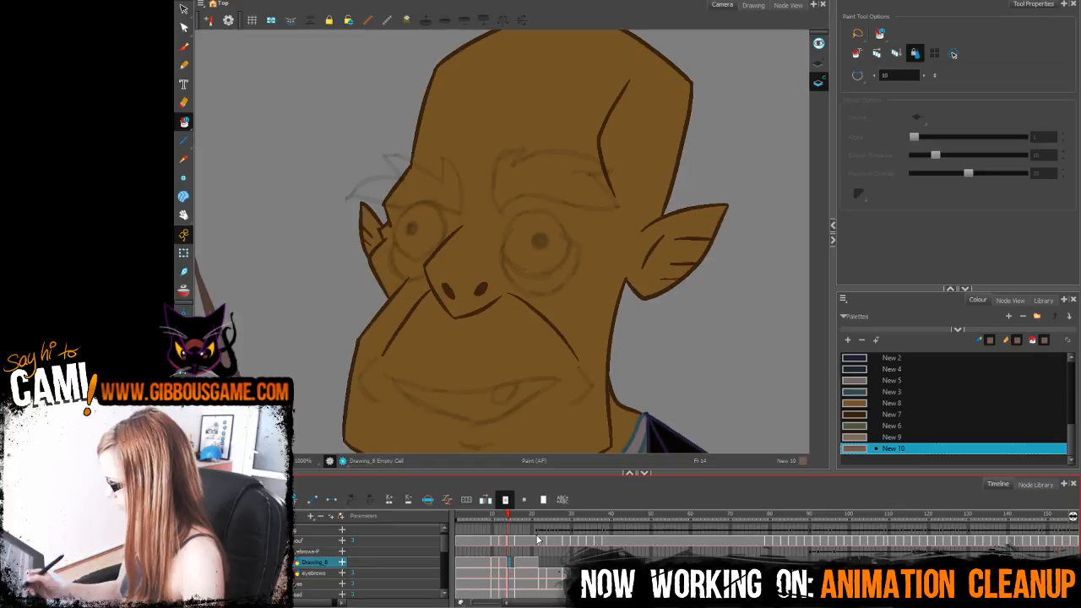
{"action": "left_click", "coordinate": [855, 437]}
{"action": "left_click", "coordinate": [183, 65]}
{"action": "scroll", "coordinate": [554, 313], "scroll_direction": "up", "scroll_amount": 3}
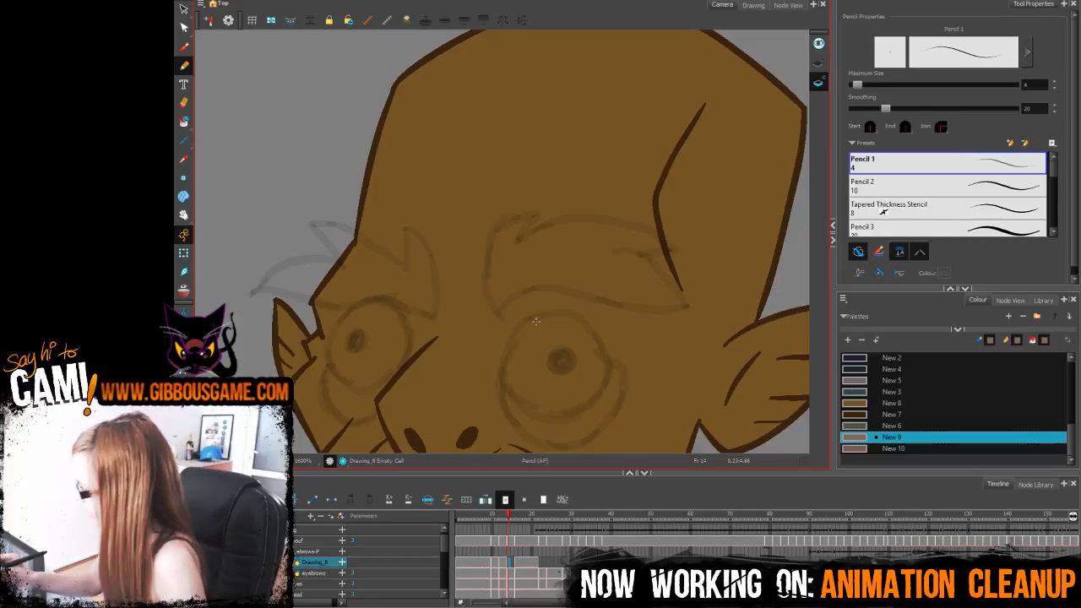
{"action": "mouse_move", "coordinate": [497, 310]}
{"action": "left_mouse_down"}
{"action": "mouse_move", "coordinate": [529, 289]}
{"action": "mouse_move", "coordinate": [672, 309]}
{"action": "left_mouse_up"}
{"action": "key", "text": "ctrl+z"}
{"action": "mouse_move", "coordinate": [498, 314]}
{"action": "left_mouse_down"}
{"action": "mouse_move", "coordinate": [698, 301]}
{"action": "mouse_move", "coordinate": [561, 293]}
{"action": "mouse_move", "coordinate": [689, 312]}
{"action": "mouse_move", "coordinate": [507, 305]}
{"action": "mouse_move", "coordinate": [698, 301]}
{"action": "mouse_move", "coordinate": [611, 254]}
{"action": "mouse_move", "coordinate": [680, 252]}
{"action": "mouse_move", "coordinate": [539, 226]}
{"action": "mouse_move", "coordinate": [538, 211]}
{"action": "mouse_move", "coordinate": [483, 264]}
{"action": "mouse_move", "coordinate": [498, 310]}
{"action": "left_mouse_up"}
{"action": "key", "text": "ctrl+z"}
{"action": "key", "text": "ctrl+z"}
{"action": "key", "text": "ctrl+z"}
{"action": "left_click_drag", "start_coordinate": [578, 372], "coordinate": [646, 382]}
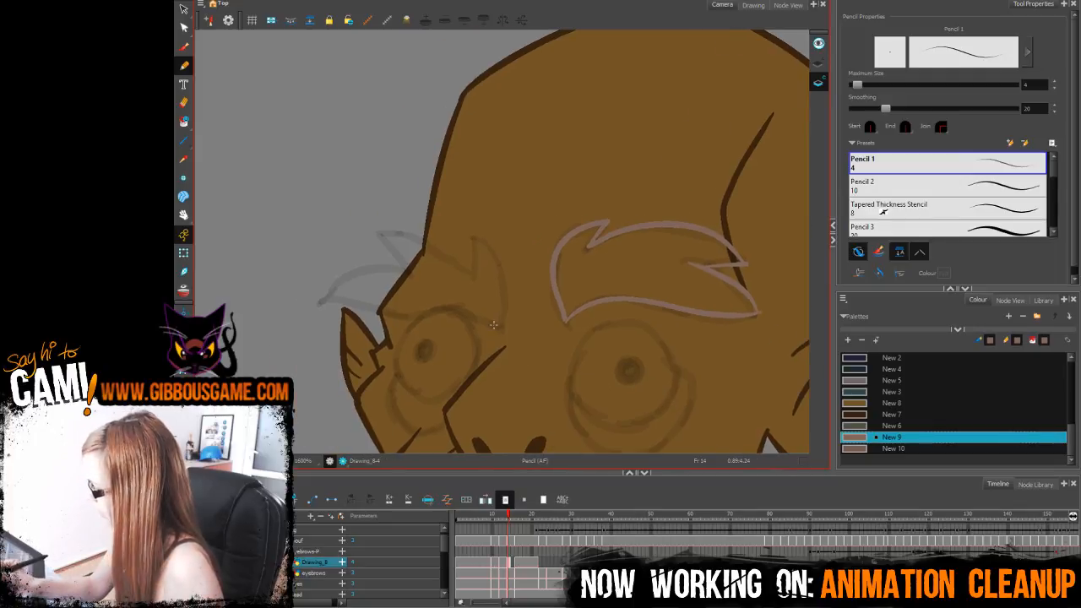
Step: Trace the outline of the left-hand eyebrow on frame 14, closing it at its outer point
{"action": "left_click_drag", "start_coordinate": [497, 324], "coordinate": [316, 296]}
{"action": "mouse_move", "coordinate": [501, 315]}
{"action": "left_mouse_down"}
{"action": "mouse_move", "coordinate": [476, 239]}
{"action": "mouse_move", "coordinate": [470, 274]}
{"action": "mouse_move", "coordinate": [377, 232]}
{"action": "left_mouse_up"}
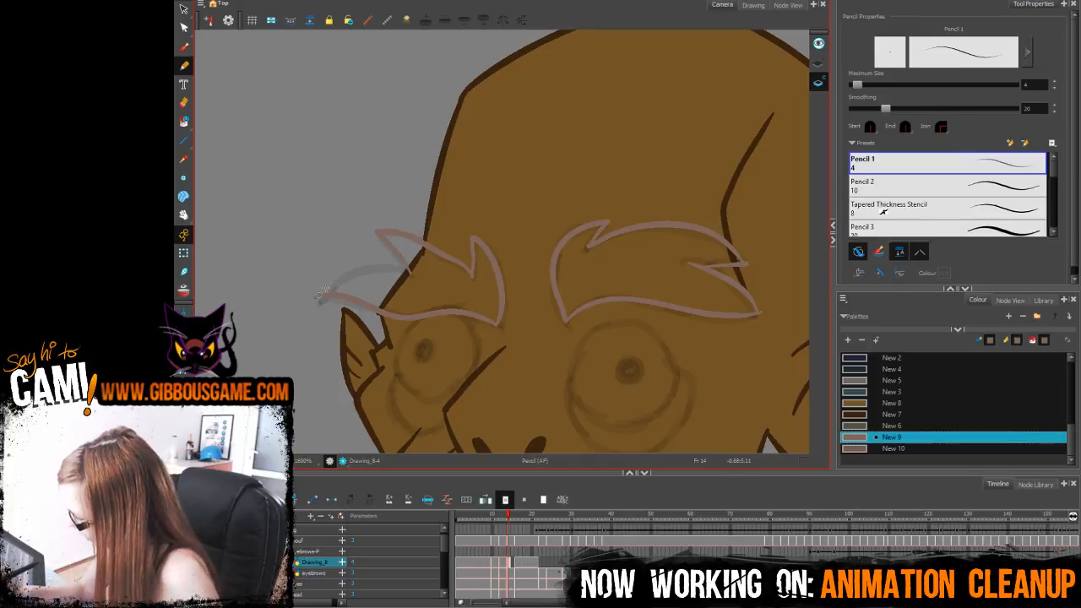
{"action": "left_click_drag", "start_coordinate": [323, 291], "coordinate": [317, 297]}
Step: Fill both eyebrows on frame 14 with New 10 and extend the drawing's exposure to frame 15
{"action": "left_click", "coordinate": [881, 448]}
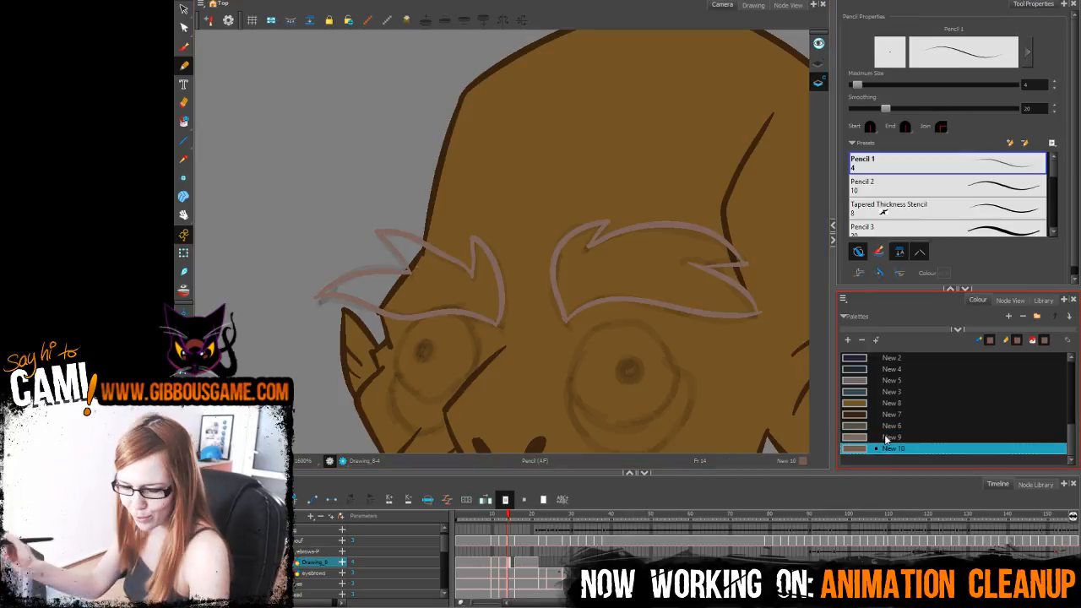
{"action": "key", "text": "alt+i"}
{"action": "left_click", "coordinate": [448, 283]}
{"action": "left_click", "coordinate": [632, 289]}
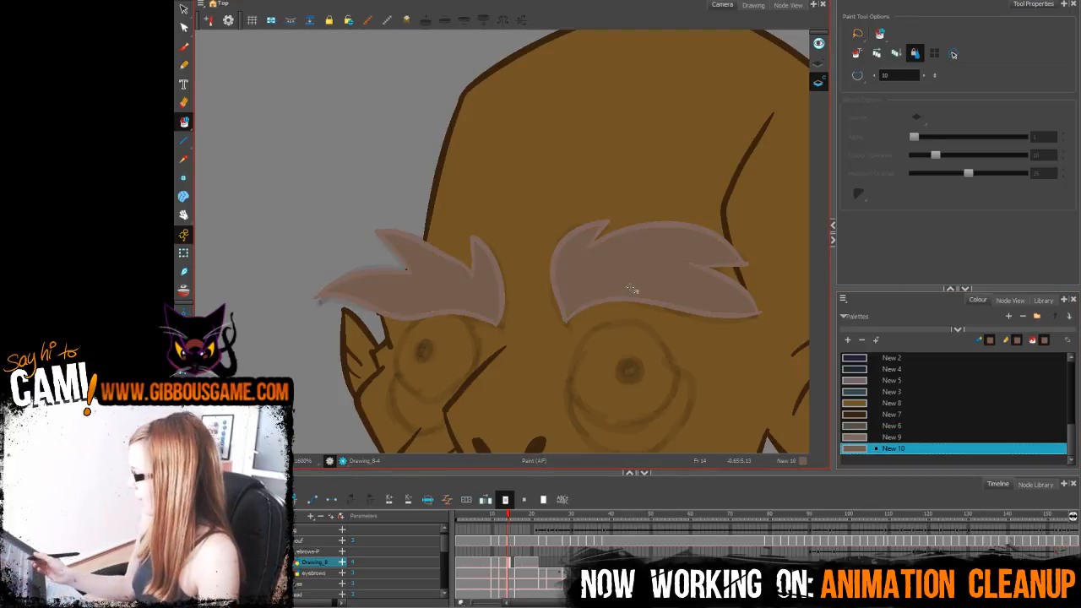
{"action": "left_click", "coordinate": [516, 564]}
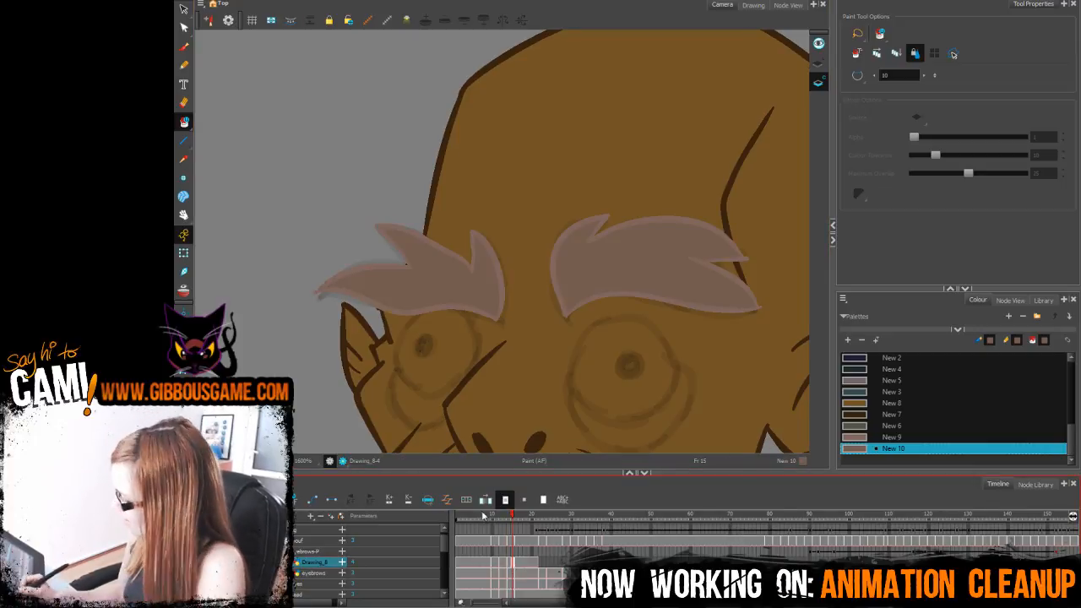
Step: Trace the outline of the right-hand eyebrow on frame 22 with the Pencil tool in New 10
{"action": "left_click_drag", "start_coordinate": [480, 514], "coordinate": [536, 579]}
{"action": "left_click", "coordinate": [855, 438]}
{"action": "left_click", "coordinate": [859, 448]}
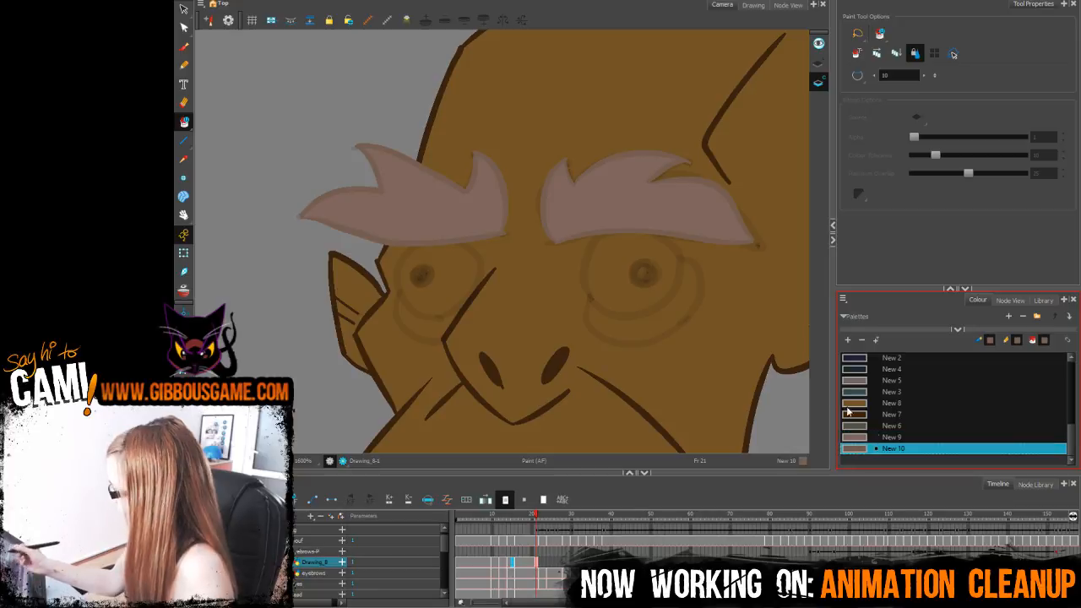
{"action": "key", "text": "alt+/"}
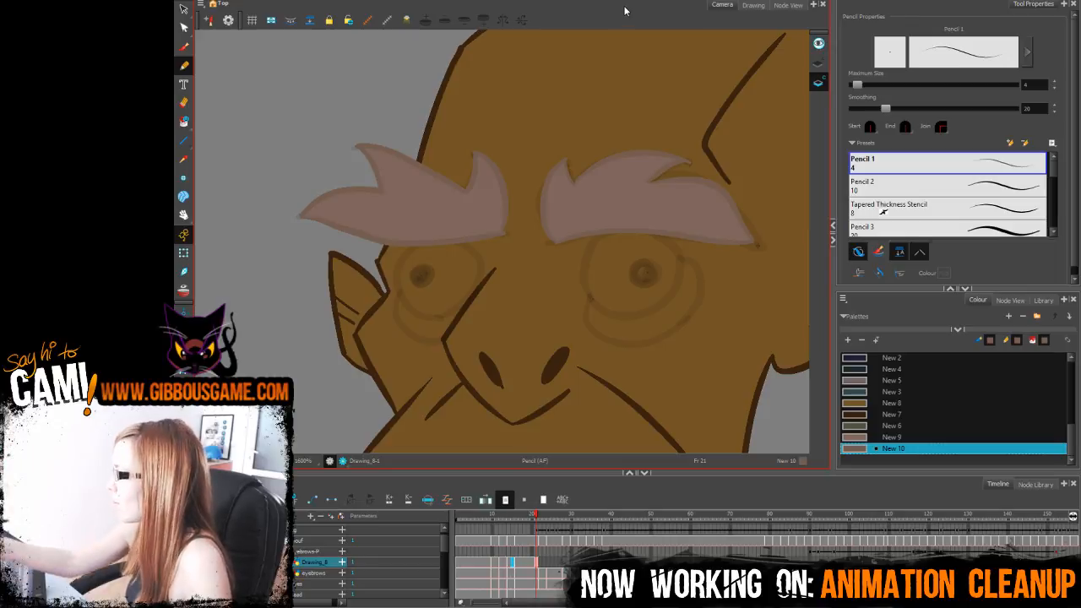
{"action": "left_click_drag", "start_coordinate": [666, 362], "coordinate": [580, 407]}
{"action": "key", "text": "."}
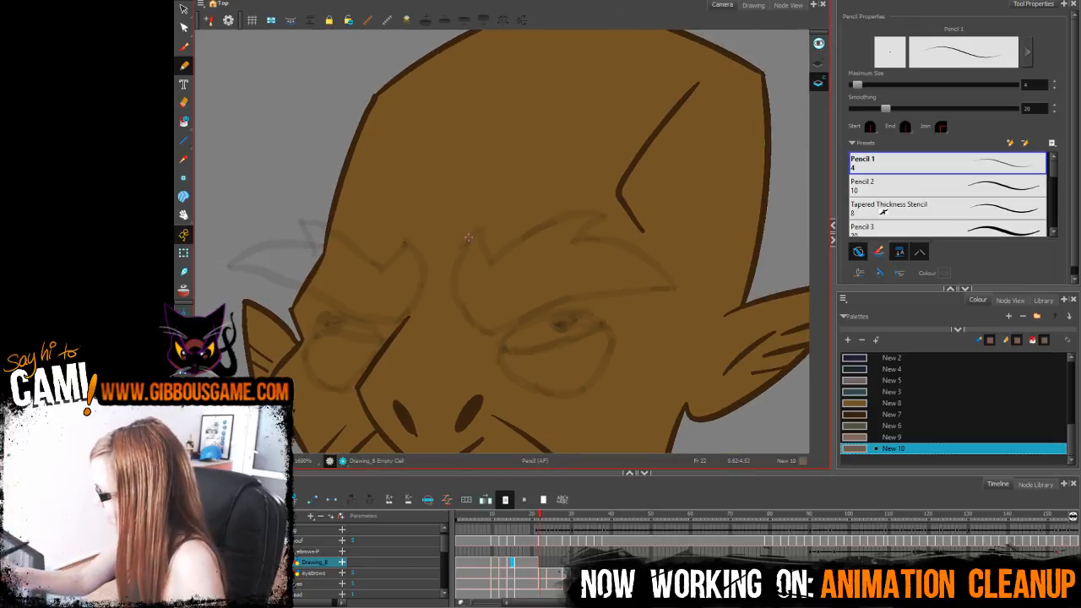
{"action": "mouse_move", "coordinate": [479, 229]}
{"action": "left_mouse_down"}
{"action": "mouse_move", "coordinate": [457, 305]}
{"action": "mouse_move", "coordinate": [490, 333]}
{"action": "left_mouse_up"}
{"action": "key", "text": "ctrl+z"}
{"action": "mouse_move", "coordinate": [479, 228]}
{"action": "left_mouse_down"}
{"action": "mouse_move", "coordinate": [473, 324]}
{"action": "mouse_move", "coordinate": [499, 336]}
{"action": "mouse_move", "coordinate": [491, 330]}
{"action": "mouse_move", "coordinate": [578, 292]}
{"action": "mouse_move", "coordinate": [671, 280]}
{"action": "mouse_move", "coordinate": [564, 242]}
{"action": "mouse_move", "coordinate": [608, 218]}
{"action": "mouse_move", "coordinate": [582, 210]}
{"action": "mouse_move", "coordinate": [491, 262]}
{"action": "left_mouse_up"}
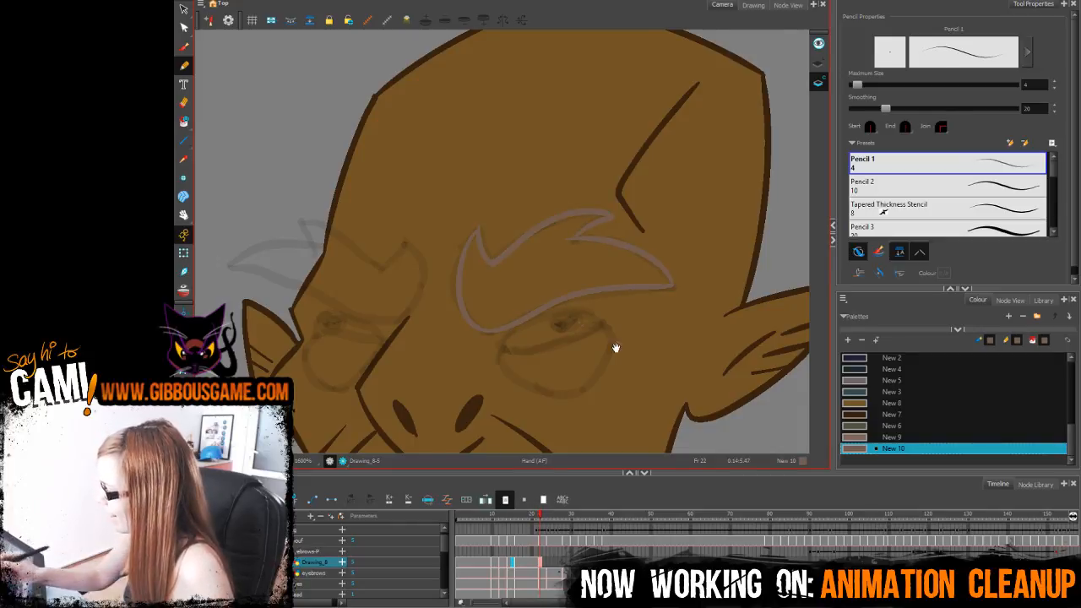
Step: Trace the outline of the left-hand eyebrow on frame 22 and extend the drawing's exposure to frame 23
{"action": "left_click_drag", "start_coordinate": [617, 347], "coordinate": [713, 359]}
{"action": "mouse_move", "coordinate": [458, 278]}
{"action": "left_mouse_down"}
{"action": "mouse_move", "coordinate": [496, 262]}
{"action": "mouse_move", "coordinate": [463, 335]}
{"action": "mouse_move", "coordinate": [311, 275]}
{"action": "mouse_move", "coordinate": [393, 255]}
{"action": "left_mouse_up"}
{"action": "left_click_drag", "start_coordinate": [458, 275], "coordinate": [390, 236]}
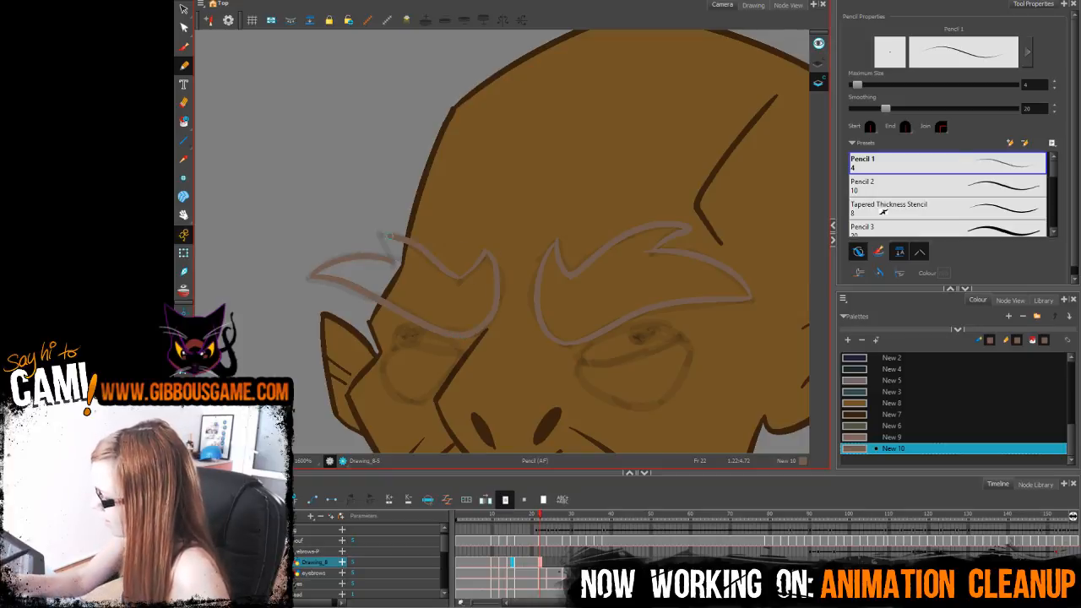
{"action": "left_click_drag", "start_coordinate": [688, 390], "coordinate": [668, 362]}
{"action": "left_click", "coordinate": [545, 563]}
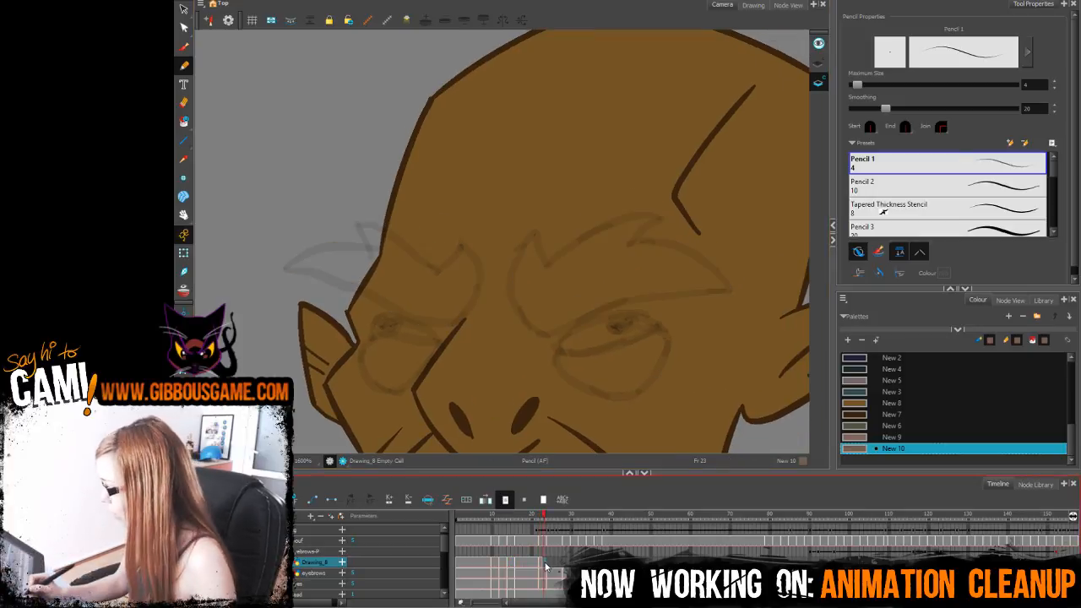
{"action": "key", "text": "F5"}
{"action": "left_click", "coordinate": [551, 564]}
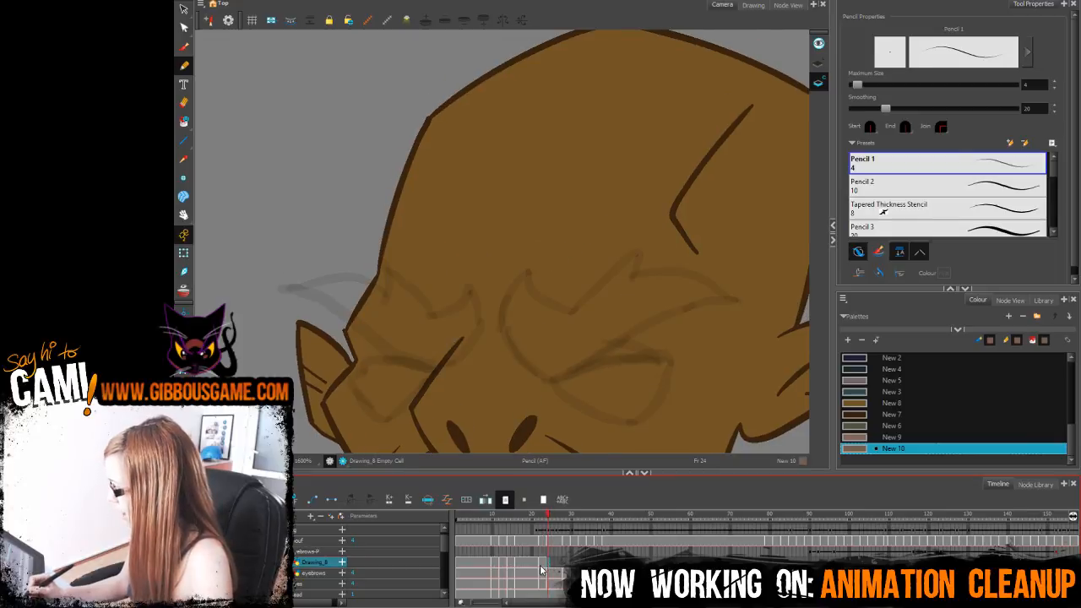
{"action": "left_click", "coordinate": [541, 564]}
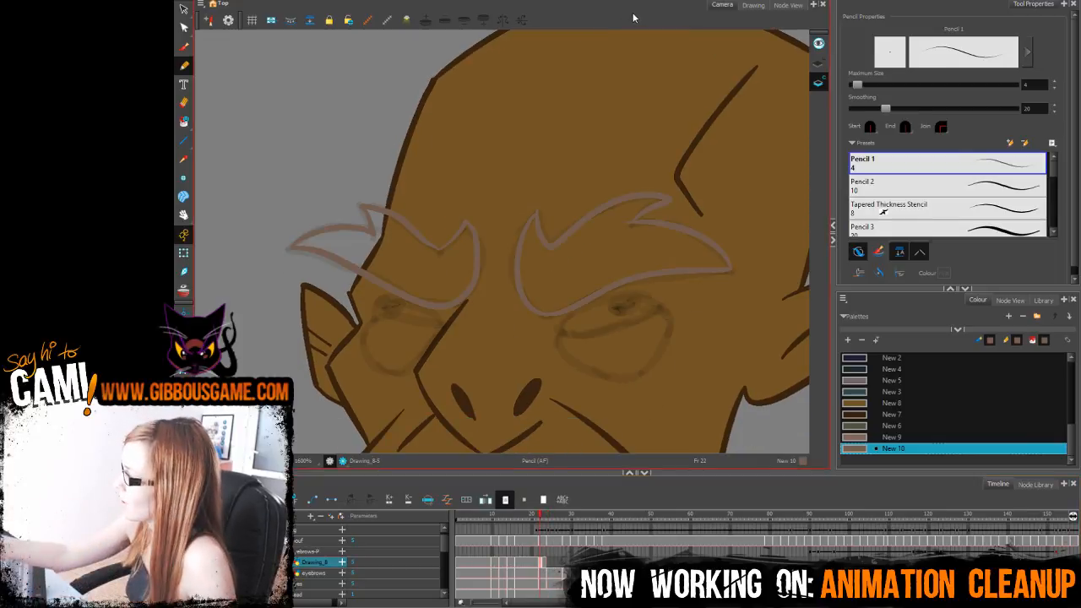
{"action": "left_click_drag", "start_coordinate": [663, 395], "coordinate": [602, 370]}
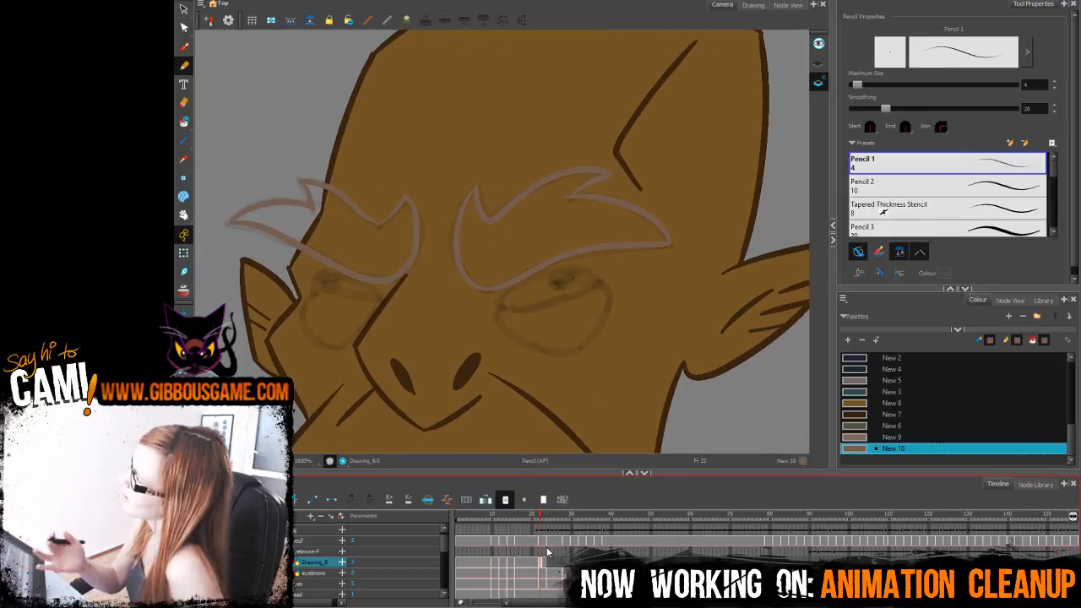
Step: Trace the outline of the right-hand eyebrow on frame 24, including its forked upper edge
{"action": "left_click", "coordinate": [548, 564]}
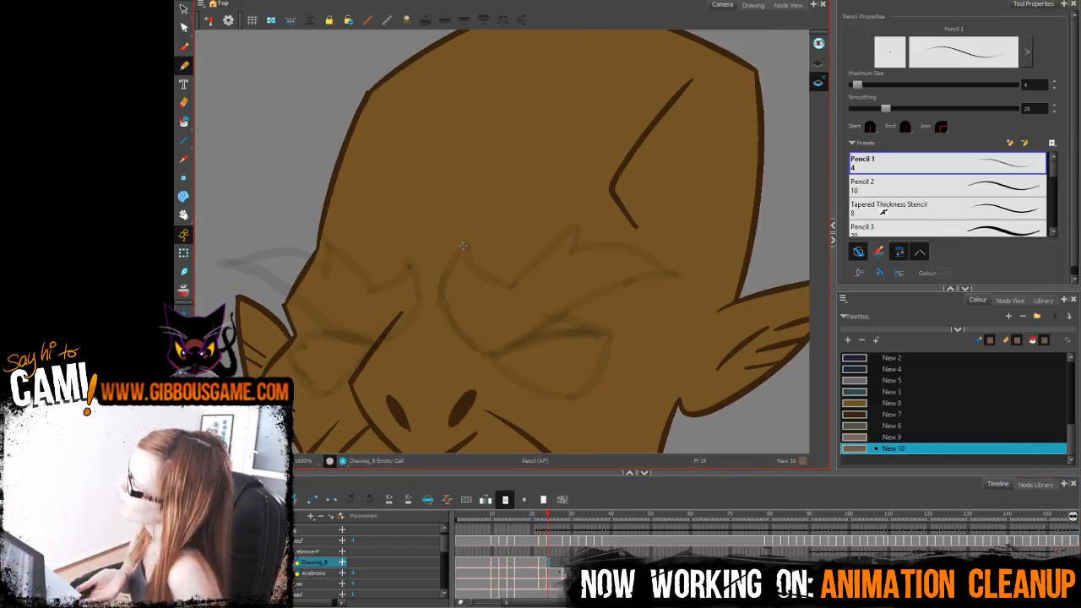
{"action": "mouse_move", "coordinate": [467, 247]}
{"action": "left_mouse_down"}
{"action": "mouse_move", "coordinate": [440, 288]}
{"action": "mouse_move", "coordinate": [496, 355]}
{"action": "mouse_move", "coordinate": [565, 308]}
{"action": "mouse_move", "coordinate": [673, 269]}
{"action": "mouse_move", "coordinate": [574, 251]}
{"action": "mouse_move", "coordinate": [581, 228]}
{"action": "left_mouse_up"}
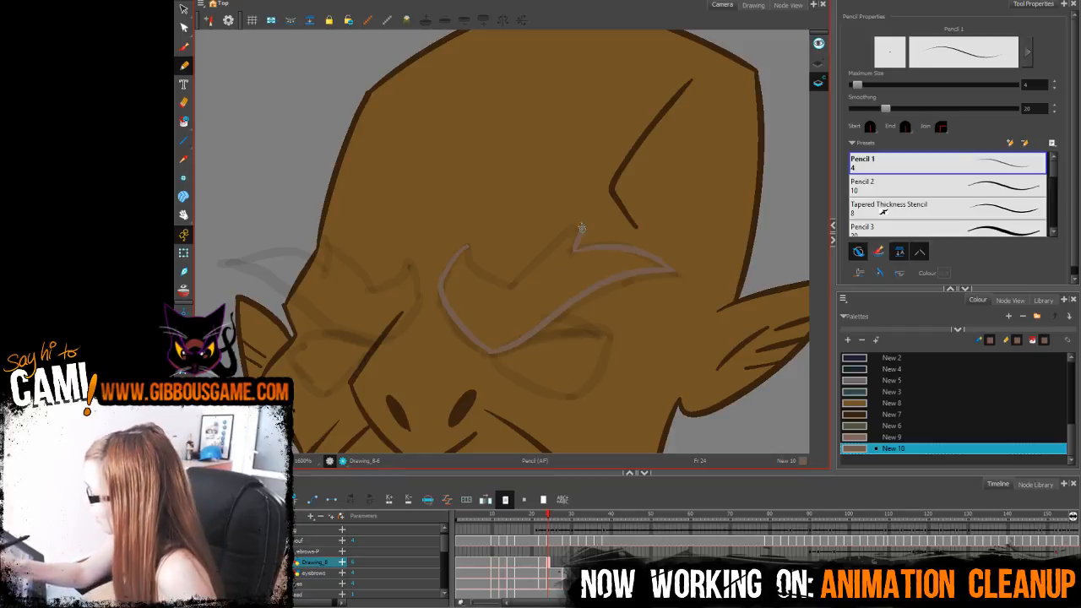
{"action": "mouse_move", "coordinate": [469, 248]}
{"action": "left_mouse_down"}
{"action": "mouse_move", "coordinate": [518, 274]}
{"action": "mouse_move", "coordinate": [581, 227]}
{"action": "left_mouse_up"}
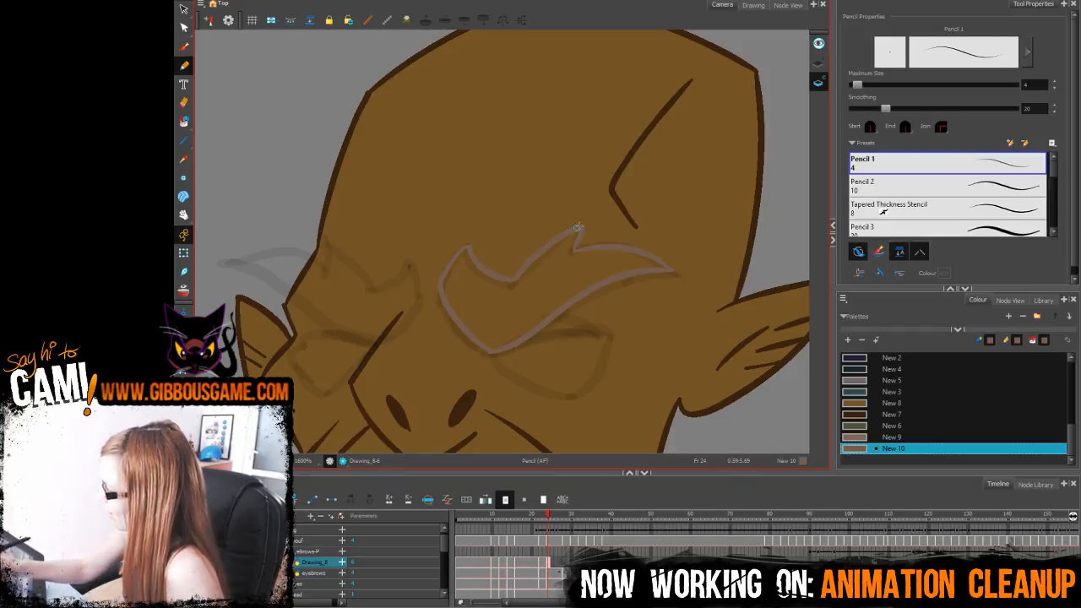
Step: Trace the outline of the left-hand eyebrow on frame 24, redrawing strokes that miss the sketch
{"action": "key", "text": "space"}
{"action": "left_click_drag", "start_coordinate": [609, 355], "coordinate": [771, 370]}
{"action": "mouse_move", "coordinate": [578, 281]}
{"action": "left_mouse_down"}
{"action": "mouse_move", "coordinate": [534, 303]}
{"action": "mouse_move", "coordinate": [484, 253]}
{"action": "mouse_move", "coordinate": [489, 264]}
{"action": "mouse_move", "coordinate": [420, 270]}
{"action": "left_mouse_up"}
{"action": "key", "text": "ctrl+z"}
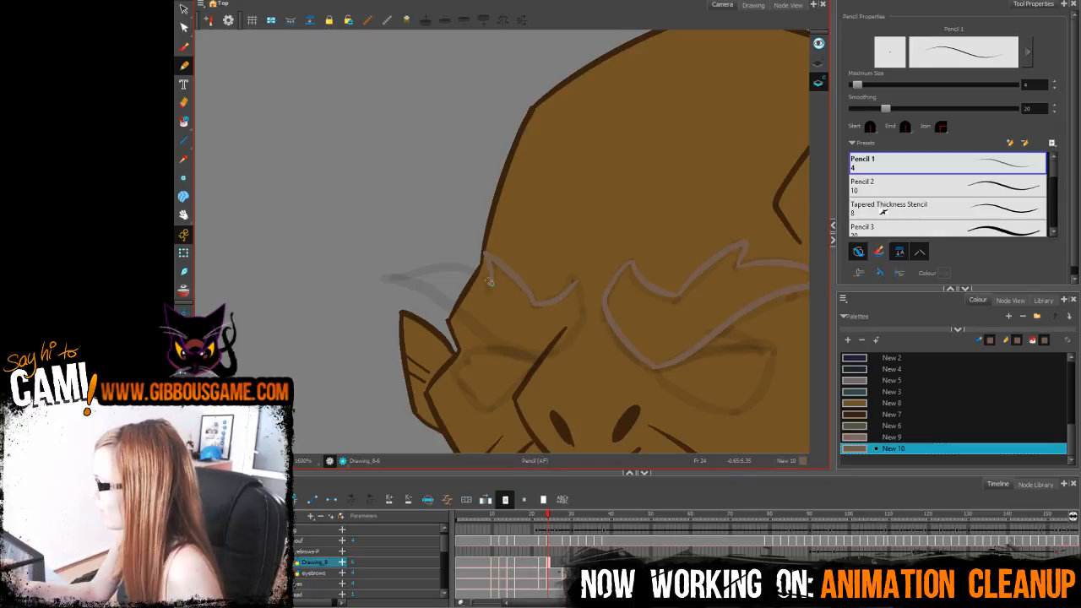
{"action": "mouse_move", "coordinate": [491, 283]}
{"action": "left_mouse_down"}
{"action": "mouse_move", "coordinate": [398, 280]}
{"action": "mouse_move", "coordinate": [543, 336]}
{"action": "left_mouse_up"}
{"action": "key", "text": "ctrl+z"}
{"action": "mouse_move", "coordinate": [402, 282]}
{"action": "left_mouse_down"}
{"action": "mouse_move", "coordinate": [543, 352]}
{"action": "mouse_move", "coordinate": [503, 338]}
{"action": "mouse_move", "coordinate": [563, 348]}
{"action": "mouse_move", "coordinate": [547, 352]}
{"action": "mouse_move", "coordinate": [574, 327]}
{"action": "mouse_move", "coordinate": [578, 282]}
{"action": "left_mouse_up"}
{"action": "key", "text": "ctrl+z"}
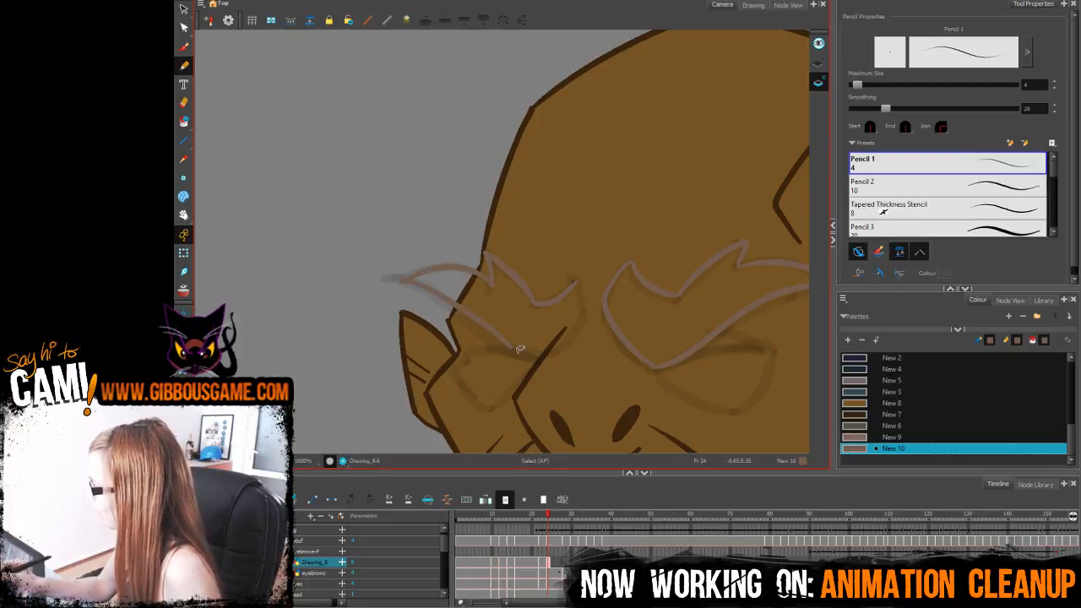
{"action": "mouse_move", "coordinate": [513, 347]}
{"action": "left_mouse_down"}
{"action": "mouse_move", "coordinate": [556, 346]}
{"action": "mouse_move", "coordinate": [578, 282]}
{"action": "left_mouse_up"}
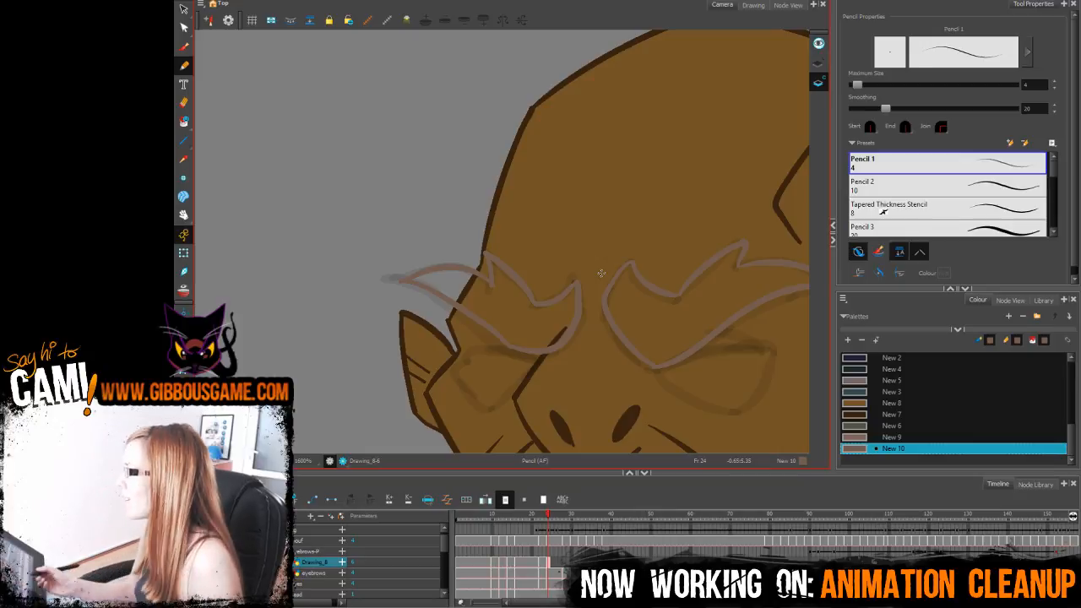
Step: Fill both eyebrows on frame 24 with New 9 and extend the drawing's exposure to frame 27
{"action": "left_click", "coordinate": [893, 437]}
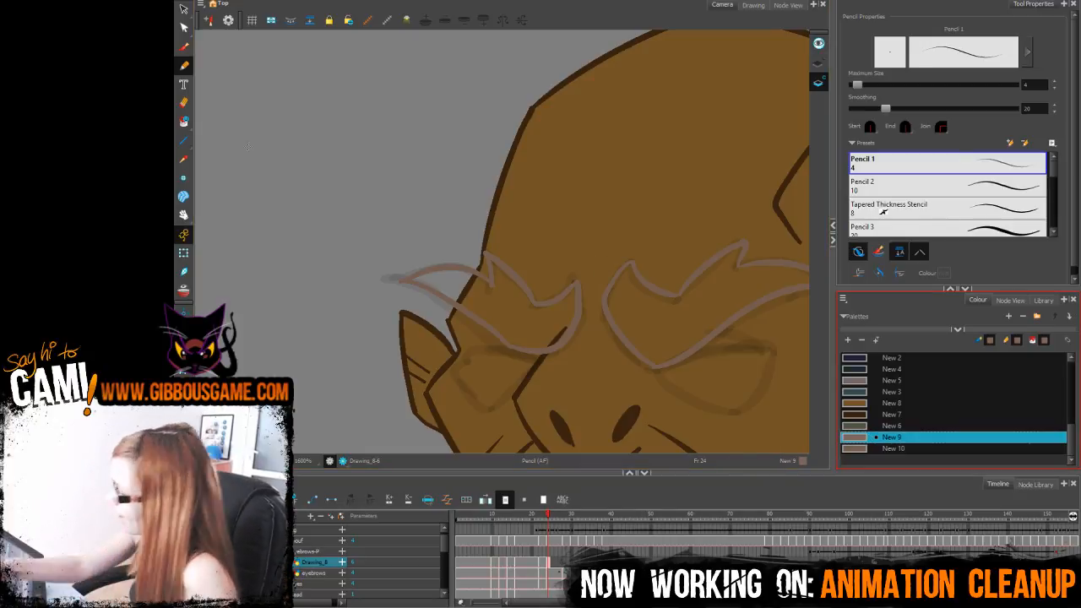
{"action": "left_click", "coordinate": [184, 123]}
{"action": "left_click", "coordinate": [525, 328]}
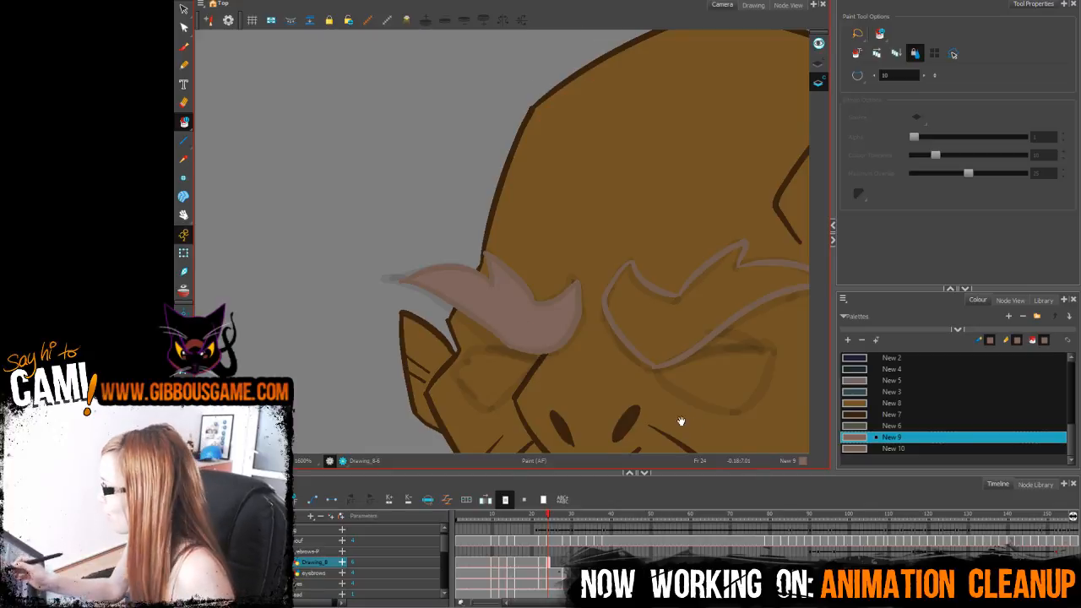
{"action": "left_click_drag", "start_coordinate": [681, 420], "coordinate": [489, 444]}
{"action": "left_click", "coordinate": [479, 350]}
{"action": "left_click", "coordinate": [184, 64]}
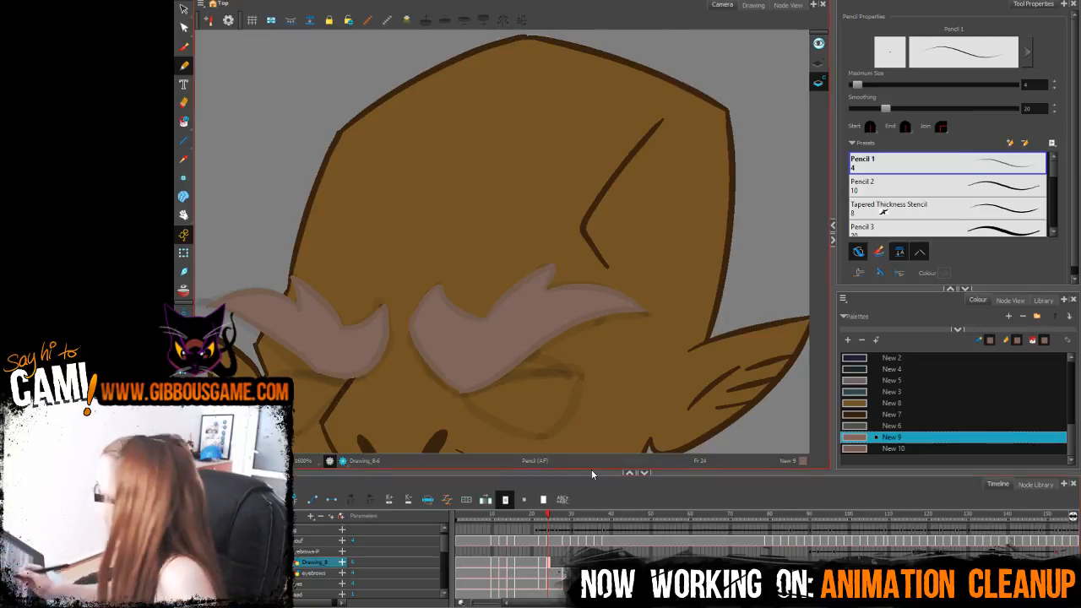
{"action": "left_click", "coordinate": [560, 562]}
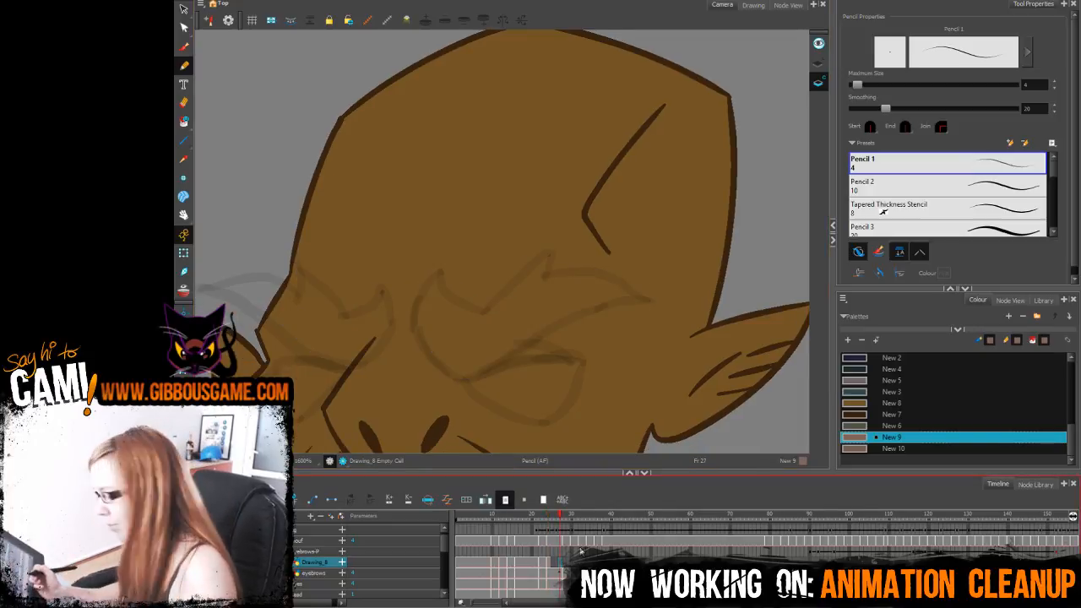
{"action": "key", "text": "F5"}
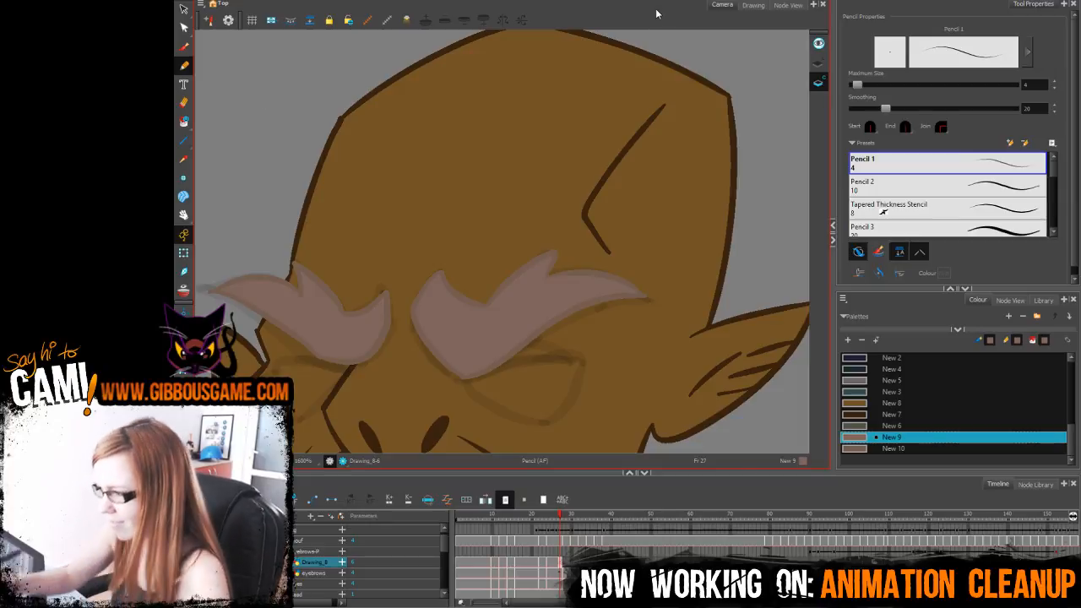
Step: Fill both outlined eyebrows in the drawing on frame 23 with New 9 using the Paint tool
{"action": "left_click_drag", "start_coordinate": [725, 350], "coordinate": [822, 289]}
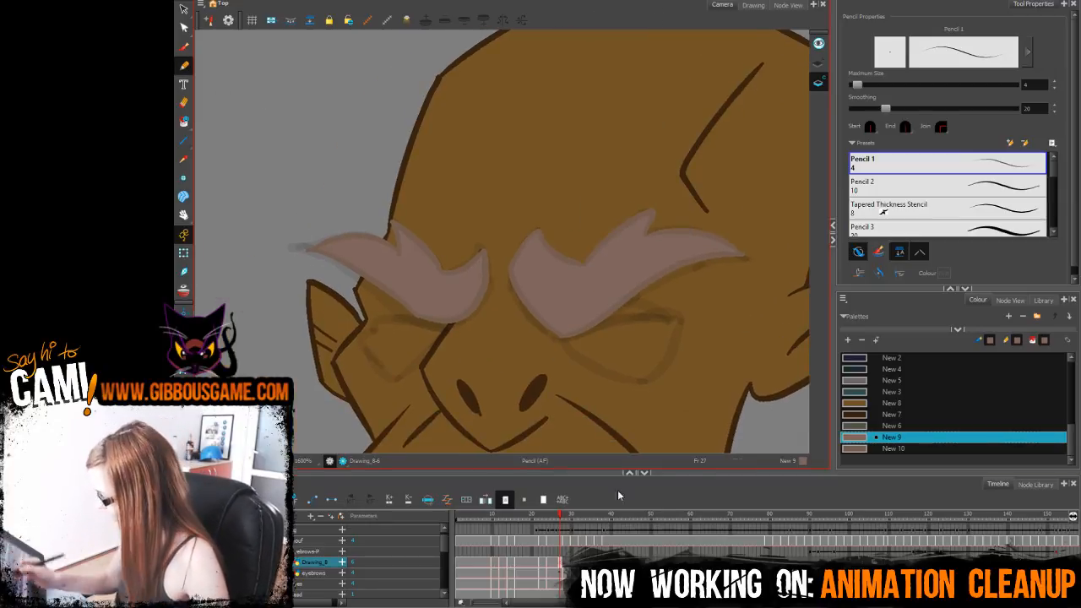
{"action": "mouse_move", "coordinate": [559, 517]}
{"action": "left_mouse_down"}
{"action": "mouse_move", "coordinate": [489, 559]}
{"action": "mouse_move", "coordinate": [553, 564]}
{"action": "mouse_move", "coordinate": [520, 574]}
{"action": "mouse_move", "coordinate": [547, 572]}
{"action": "left_mouse_up"}
{"action": "left_click", "coordinate": [894, 448]}
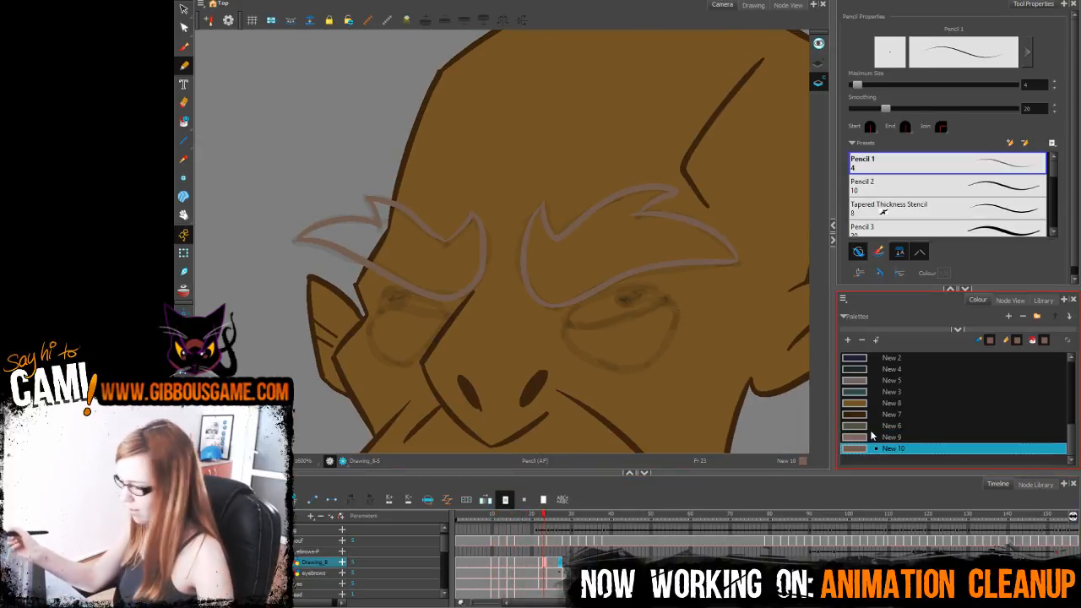
{"action": "key", "text": "alt+i"}
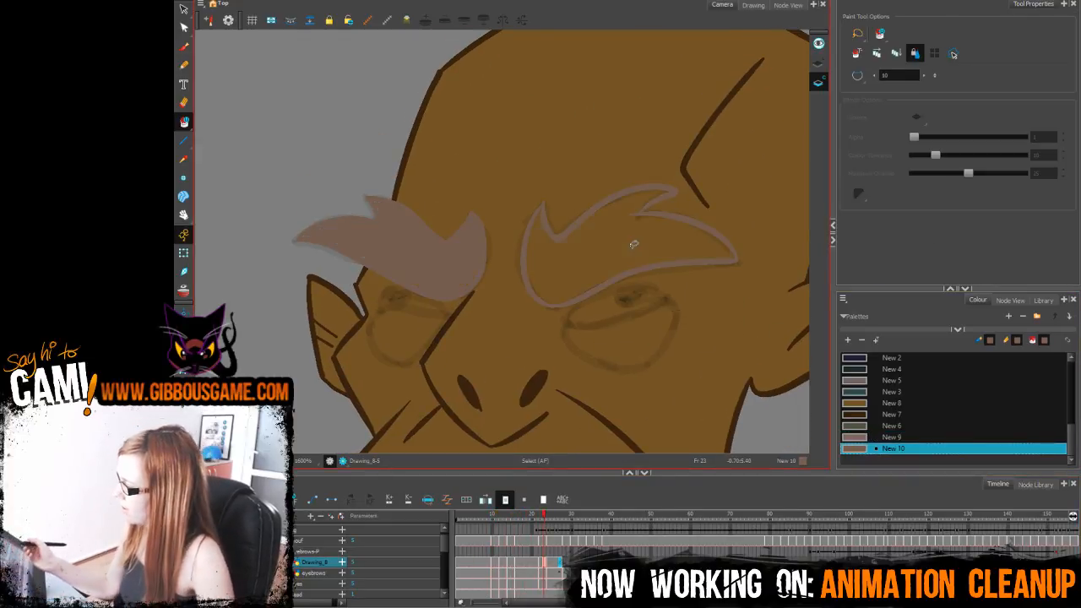
{"action": "left_click", "coordinate": [885, 438]}
{"action": "left_click", "coordinate": [384, 243]}
{"action": "left_click", "coordinate": [617, 249]}
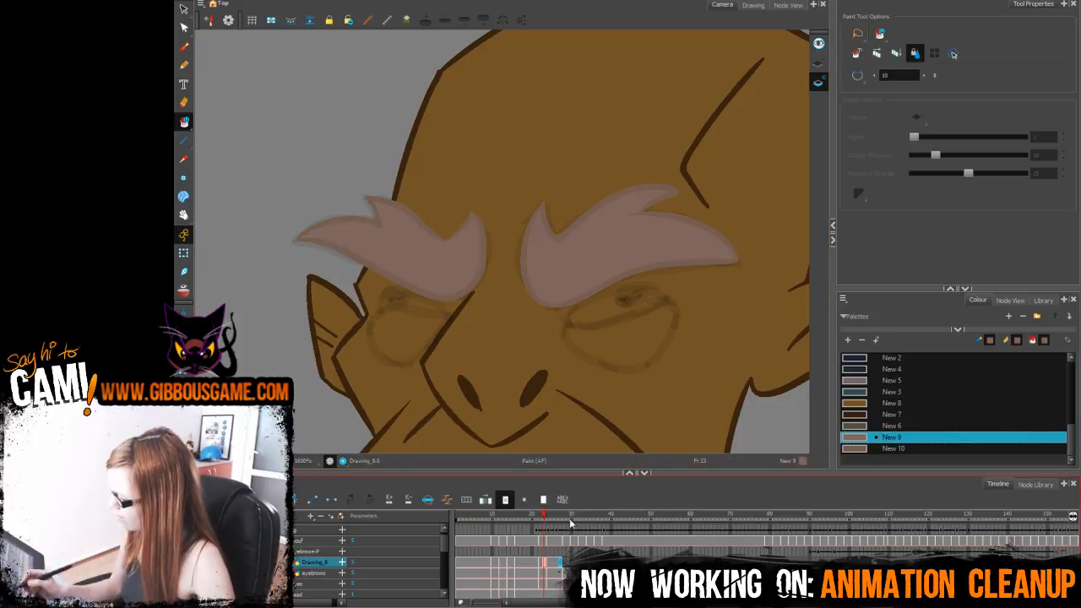
Step: Trace the outline of the right-hand eyebrow on frame 28 with the Pencil tool in New 10
{"action": "left_click", "coordinate": [540, 521]}
{"action": "mouse_move", "coordinate": [541, 518]}
{"action": "left_mouse_down"}
{"action": "mouse_move", "coordinate": [553, 525]}
{"action": "mouse_move", "coordinate": [523, 582]}
{"action": "mouse_move", "coordinate": [563, 576]}
{"action": "left_mouse_up"}
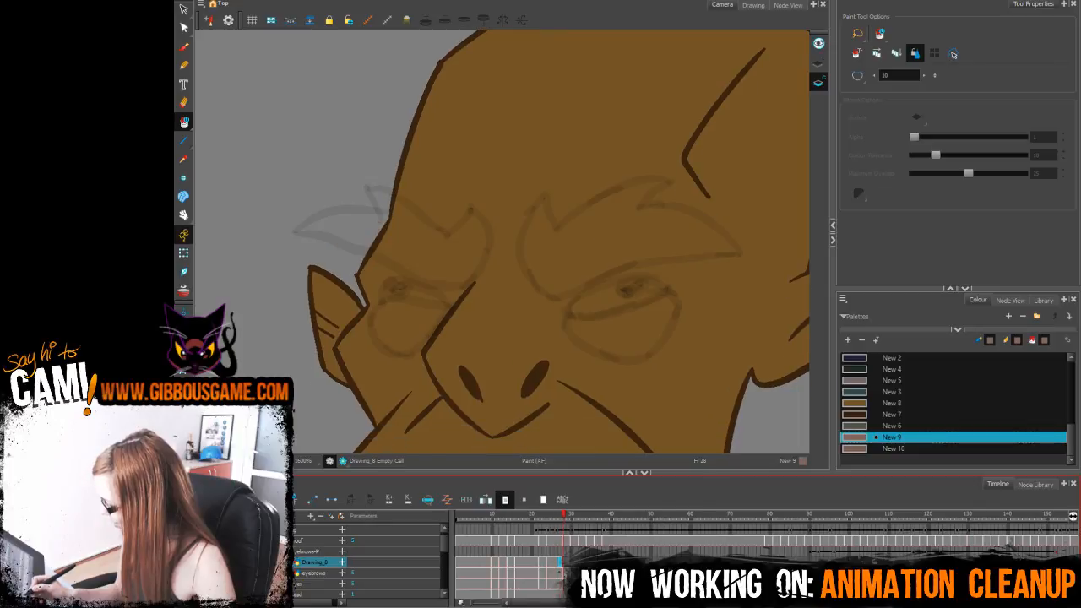
{"action": "left_click", "coordinate": [860, 448]}
{"action": "key", "text": "alt+slash"}
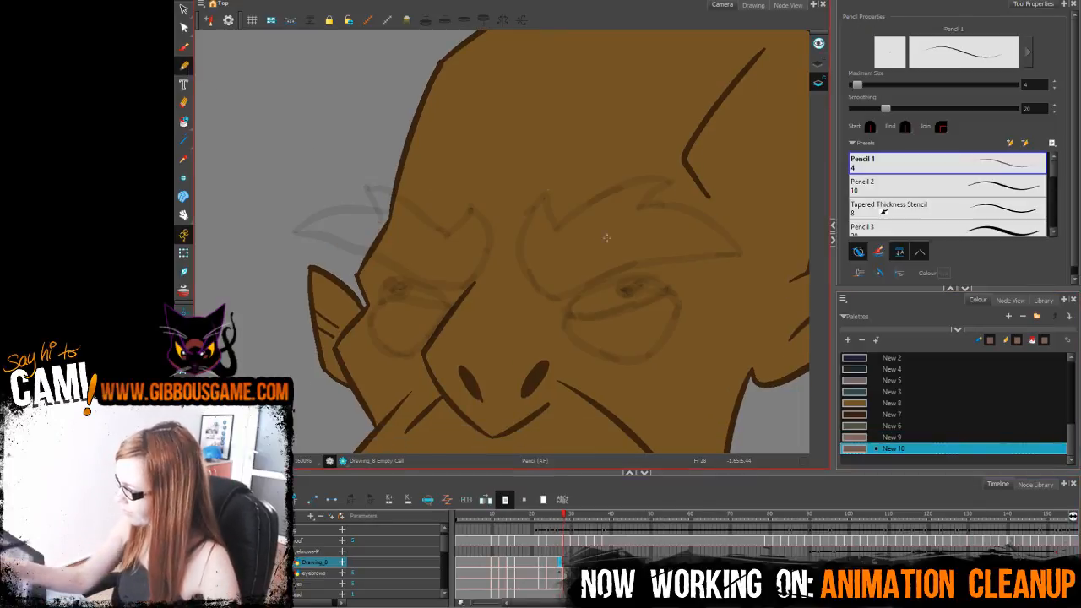
{"action": "left_click_drag", "start_coordinate": [596, 372], "coordinate": [557, 393]}
{"action": "mouse_move", "coordinate": [567, 512]}
{"action": "left_mouse_down"}
{"action": "mouse_move", "coordinate": [490, 568]}
{"action": "mouse_move", "coordinate": [574, 573]}
{"action": "mouse_move", "coordinate": [564, 573]}
{"action": "left_mouse_up"}
{"action": "key", "text": "comma"}
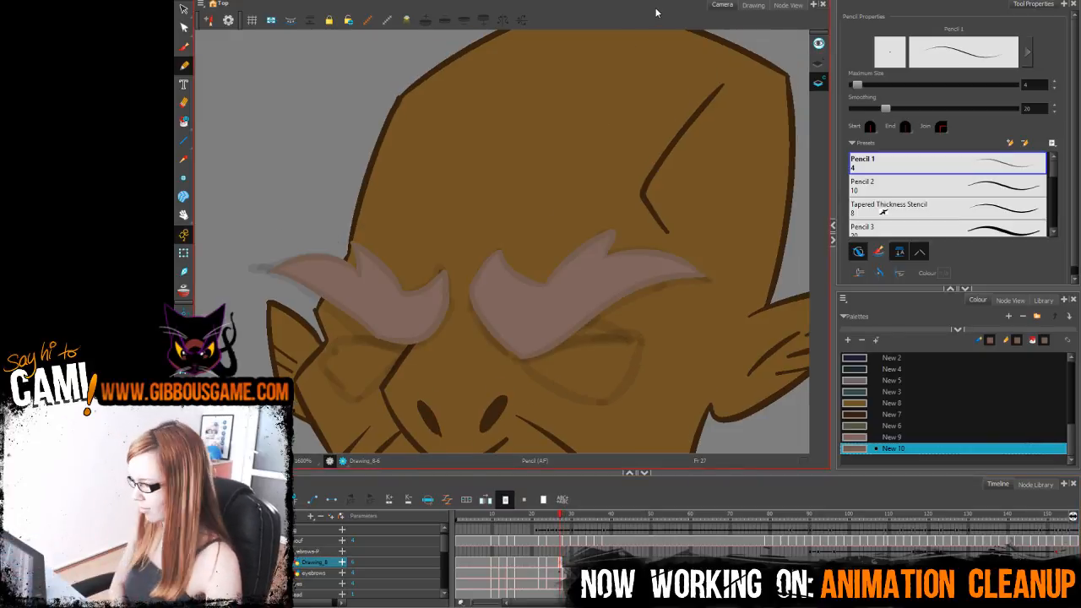
{"action": "key", "text": "period"}
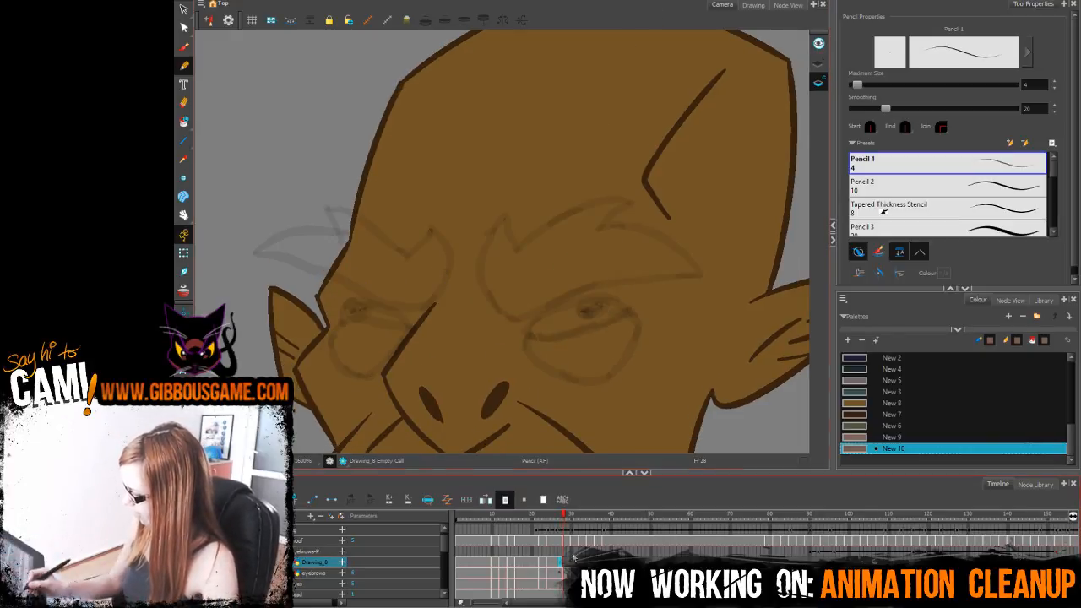
{"action": "mouse_move", "coordinate": [505, 217]}
{"action": "left_mouse_down"}
{"action": "mouse_move", "coordinate": [482, 246]}
{"action": "mouse_move", "coordinate": [507, 318]}
{"action": "left_mouse_up"}
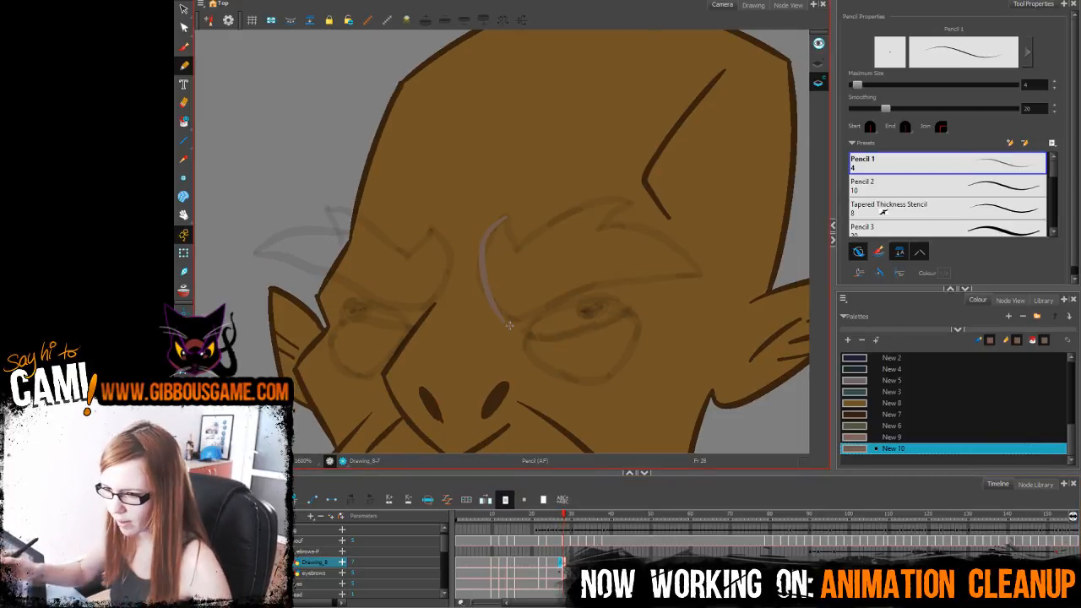
{"action": "key", "text": "ctrl+z"}
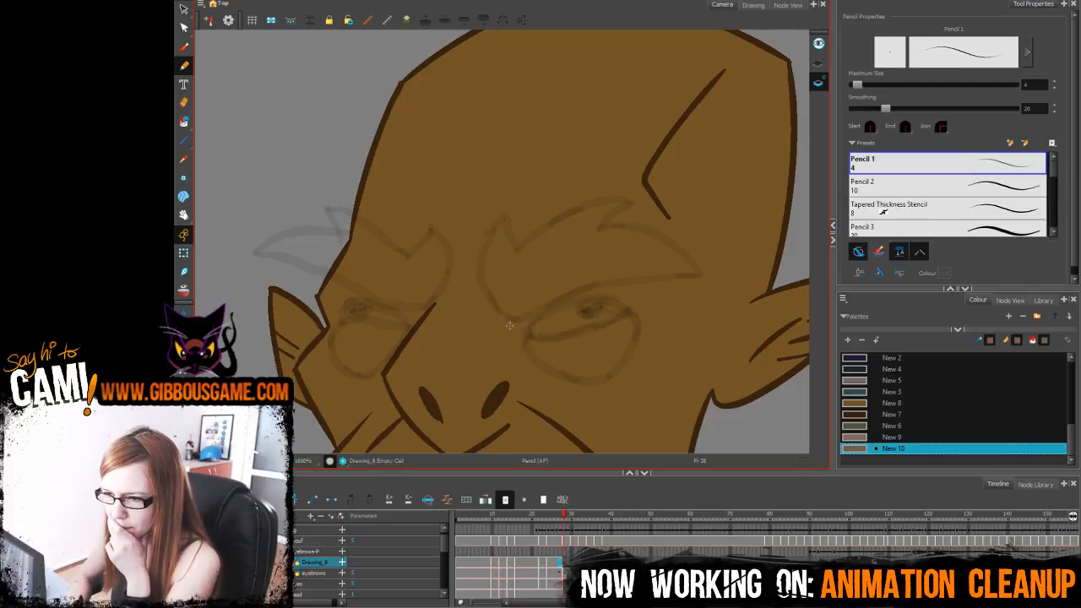
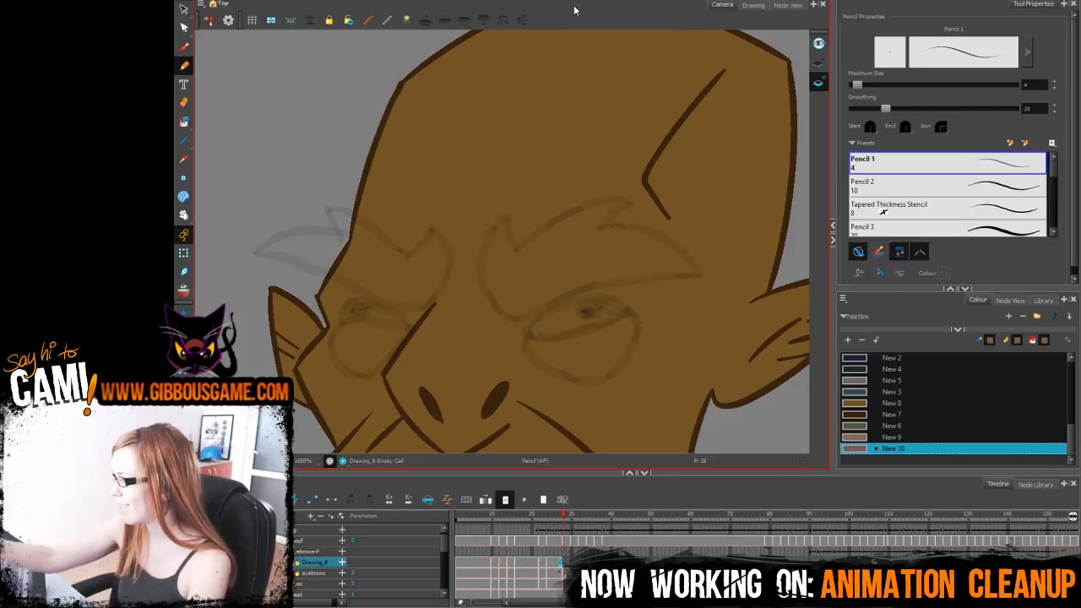
{"action": "mouse_move", "coordinate": [505, 216]}
{"action": "left_mouse_down"}
{"action": "mouse_move", "coordinate": [479, 257]}
{"action": "mouse_move", "coordinate": [508, 311]}
{"action": "left_mouse_up"}
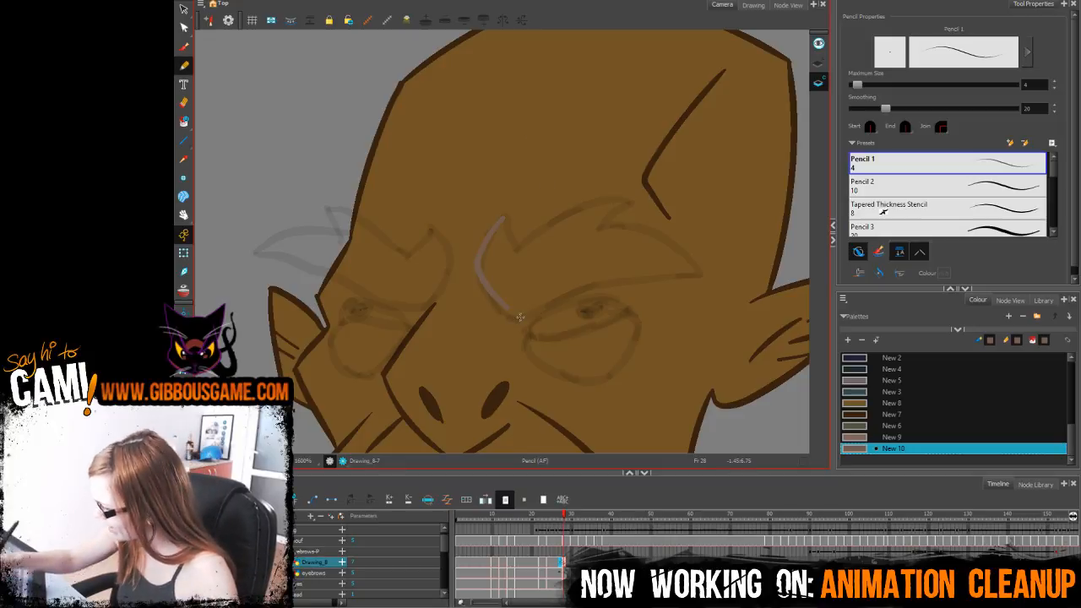
{"action": "key", "text": "ctrl+z"}
{"action": "mouse_move", "coordinate": [505, 217]}
{"action": "left_mouse_down"}
{"action": "mouse_move", "coordinate": [476, 264]}
{"action": "mouse_move", "coordinate": [518, 318]}
{"action": "mouse_move", "coordinate": [534, 318]}
{"action": "mouse_move", "coordinate": [600, 280]}
{"action": "mouse_move", "coordinate": [701, 273]}
{"action": "mouse_move", "coordinate": [617, 227]}
{"action": "mouse_move", "coordinate": [621, 192]}
{"action": "left_mouse_up"}
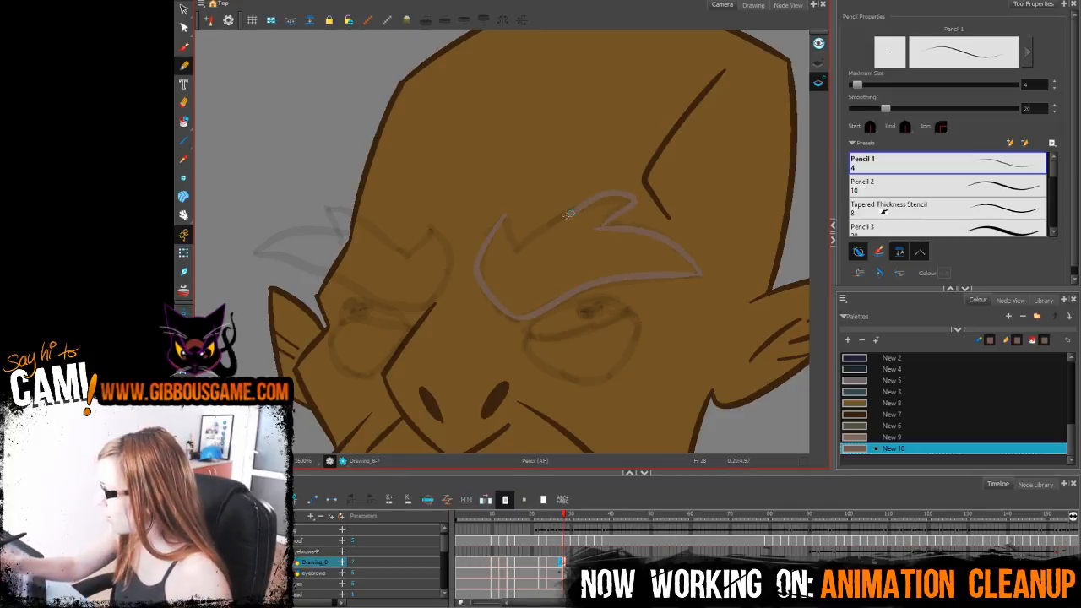
{"action": "mouse_move", "coordinate": [506, 216]}
{"action": "left_mouse_down"}
{"action": "mouse_move", "coordinate": [572, 214]}
{"action": "mouse_move", "coordinate": [525, 244]}
{"action": "mouse_move", "coordinate": [631, 204]}
{"action": "left_mouse_up"}
Step: Trace the outline of the left-hand eyebrow on frame 28, following the sketch beyond the edge of the head
{"action": "left_click_drag", "start_coordinate": [609, 283], "coordinate": [683, 313]}
{"action": "mouse_move", "coordinate": [508, 258]}
{"action": "left_mouse_down"}
{"action": "mouse_move", "coordinate": [519, 270]}
{"action": "mouse_move", "coordinate": [504, 332]}
{"action": "mouse_move", "coordinate": [343, 290]}
{"action": "left_mouse_up"}
{"action": "key", "text": "ctrl+z"}
{"action": "mouse_move", "coordinate": [505, 335]}
{"action": "left_mouse_down"}
{"action": "mouse_move", "coordinate": [331, 287]}
{"action": "mouse_move", "coordinate": [416, 263]}
{"action": "left_mouse_up"}
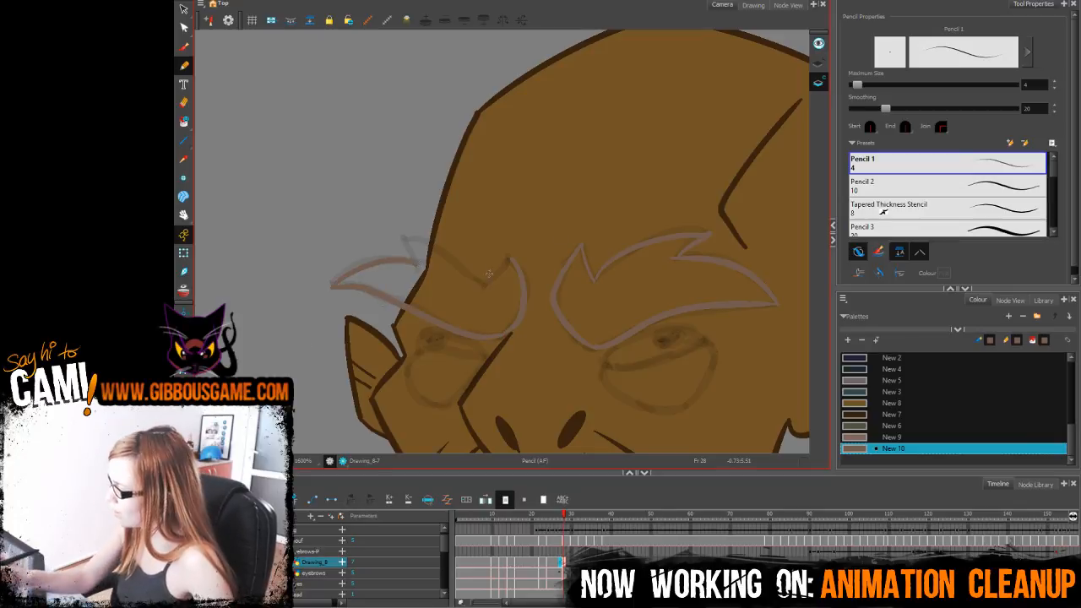
{"action": "mouse_move", "coordinate": [507, 259]}
{"action": "left_mouse_down"}
{"action": "mouse_move", "coordinate": [477, 286]}
{"action": "mouse_move", "coordinate": [492, 282]}
{"action": "mouse_move", "coordinate": [480, 284]}
{"action": "mouse_move", "coordinate": [425, 239]}
{"action": "left_mouse_up"}
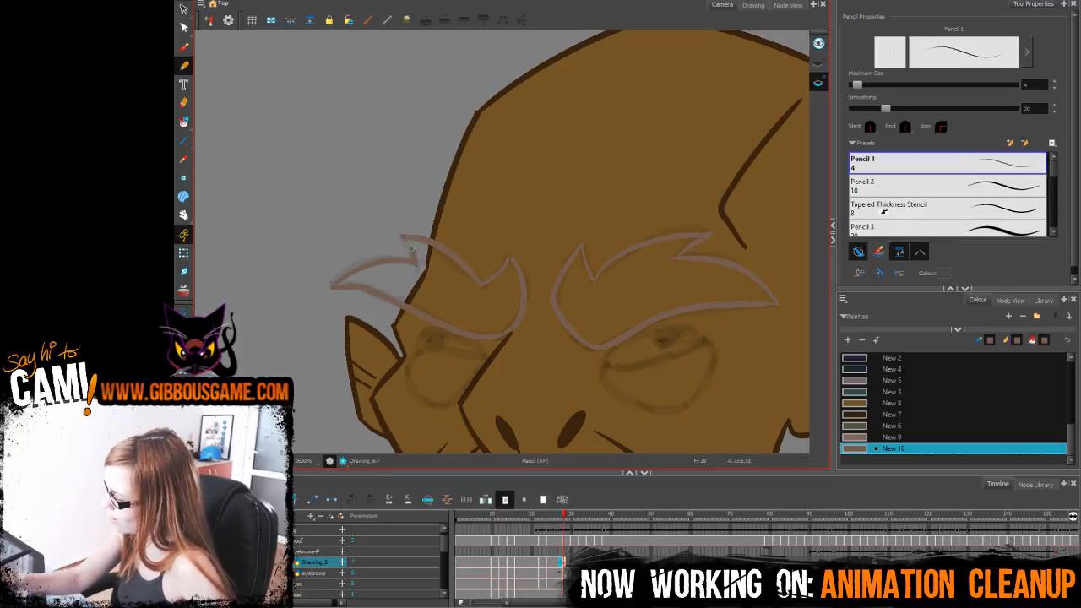
Step: Trace the outline of the right-hand eyebrow on frame 30 with the Pencil tool in New 10
{"action": "left_click_drag", "start_coordinate": [654, 377], "coordinate": [564, 364]}
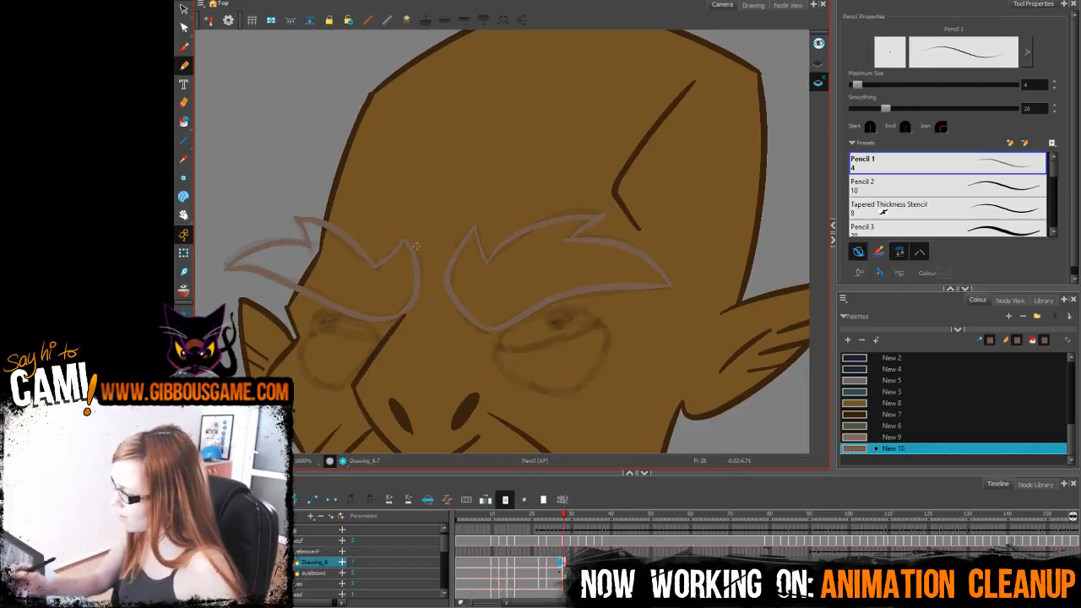
{"action": "key", "text": "period"}
{"action": "left_click", "coordinate": [572, 561]}
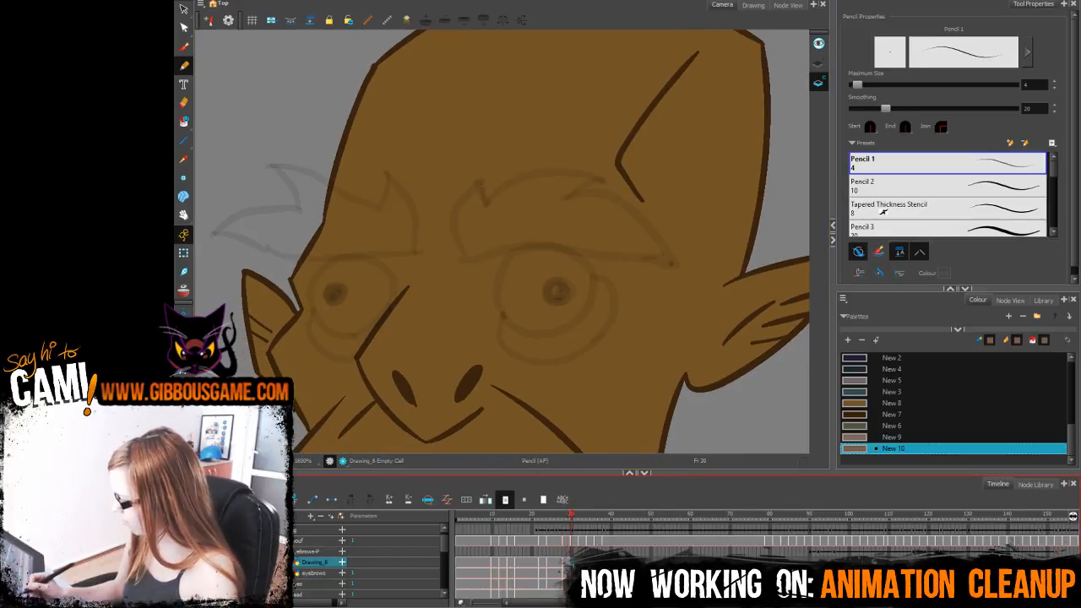
{"action": "left_click_drag", "start_coordinate": [598, 403], "coordinate": [601, 445]}
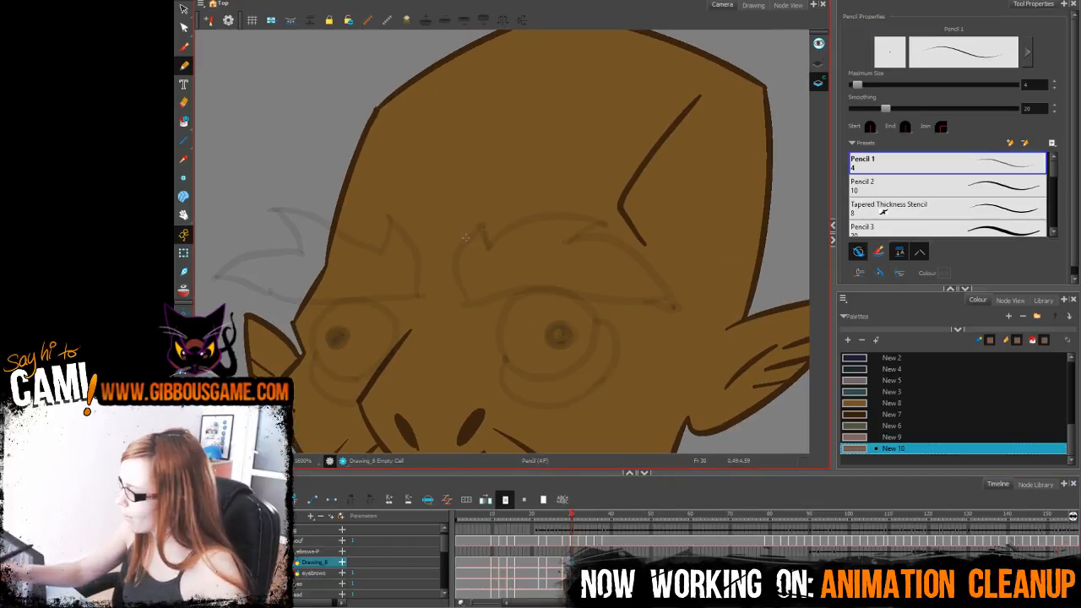
{"action": "mouse_move", "coordinate": [481, 224]}
{"action": "left_mouse_down"}
{"action": "mouse_move", "coordinate": [459, 258]}
{"action": "mouse_move", "coordinate": [467, 297]}
{"action": "left_mouse_up"}
{"action": "key", "text": "ctrl+z"}
{"action": "mouse_move", "coordinate": [481, 225]}
{"action": "left_mouse_down"}
{"action": "mouse_move", "coordinate": [469, 300]}
{"action": "mouse_move", "coordinate": [696, 290]}
{"action": "mouse_move", "coordinate": [670, 299]}
{"action": "mouse_move", "coordinate": [630, 245]}
{"action": "mouse_move", "coordinate": [576, 229]}
{"action": "left_mouse_up"}
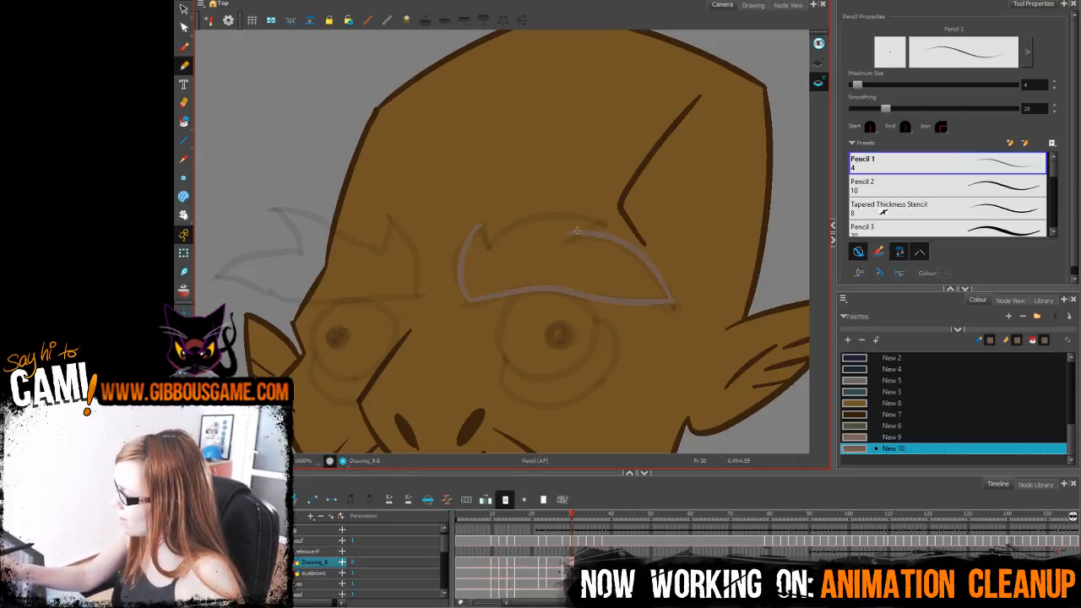
{"action": "key", "text": "ctrl+z"}
{"action": "mouse_move", "coordinate": [668, 294]}
{"action": "left_mouse_down"}
{"action": "mouse_move", "coordinate": [620, 240]}
{"action": "mouse_move", "coordinate": [573, 240]}
{"action": "left_mouse_up"}
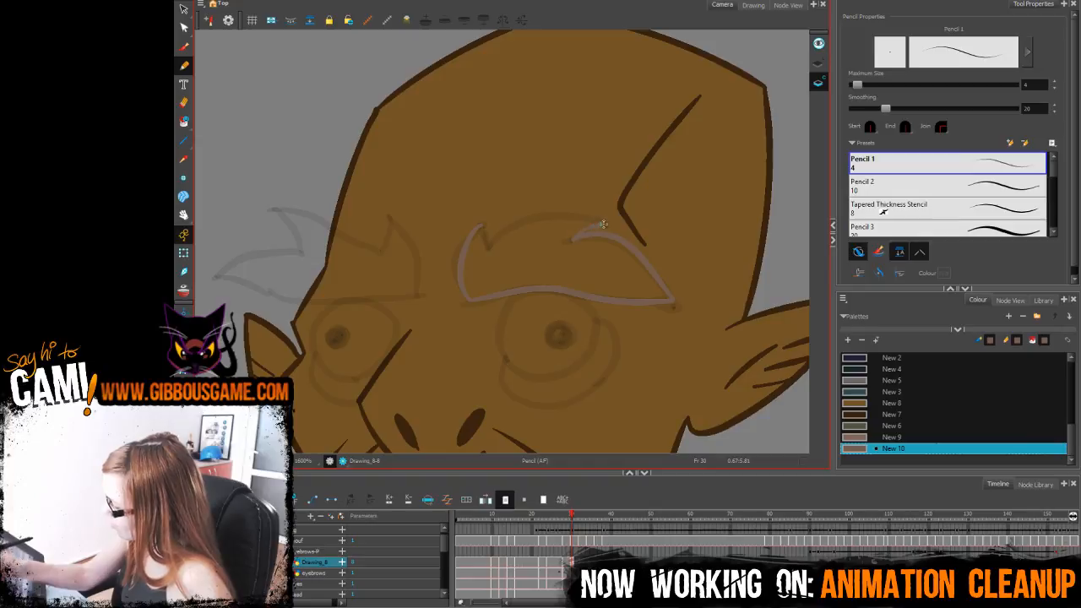
{"action": "mouse_move", "coordinate": [489, 245]}
{"action": "left_mouse_down"}
{"action": "mouse_move", "coordinate": [510, 226]}
{"action": "mouse_move", "coordinate": [602, 224]}
{"action": "left_mouse_up"}
Step: Trace the outline of the left-hand eyebrow on frame 30, including the tips beyond the head's edge
{"action": "key", "text": "space"}
{"action": "left_click_drag", "start_coordinate": [616, 320], "coordinate": [800, 369]}
{"action": "mouse_move", "coordinate": [592, 344]}
{"action": "left_mouse_down"}
{"action": "mouse_move", "coordinate": [465, 349]}
{"action": "mouse_move", "coordinate": [400, 323]}
{"action": "mouse_move", "coordinate": [425, 307]}
{"action": "mouse_move", "coordinate": [484, 299]}
{"action": "mouse_move", "coordinate": [457, 259]}
{"action": "left_mouse_up"}
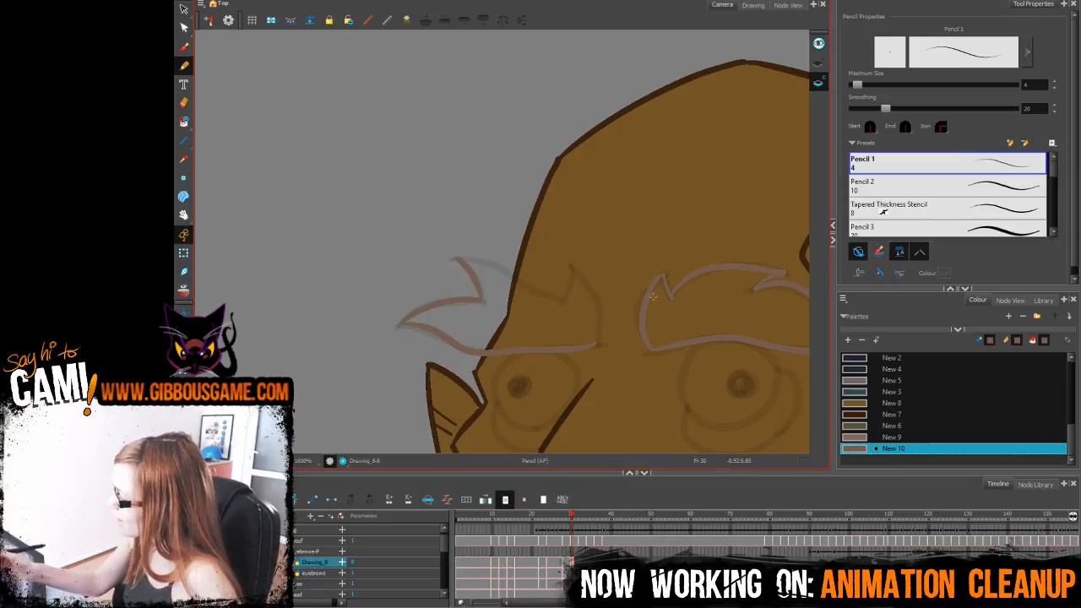
{"action": "mouse_move", "coordinate": [595, 335]}
{"action": "left_mouse_down"}
{"action": "mouse_move", "coordinate": [567, 269]}
{"action": "mouse_move", "coordinate": [563, 300]}
{"action": "mouse_move", "coordinate": [457, 259]}
{"action": "left_mouse_up"}
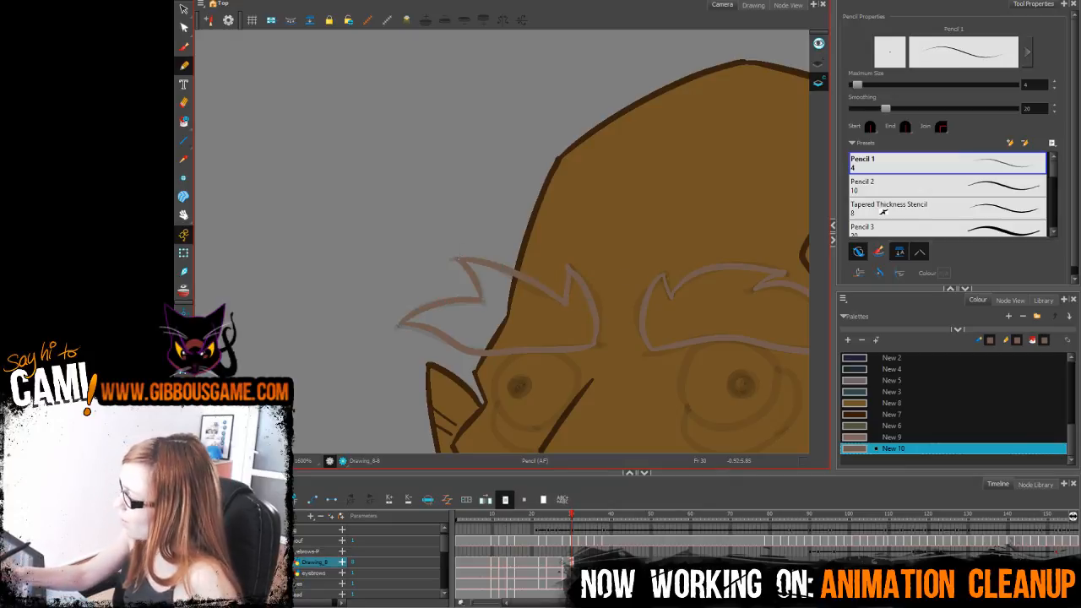
{"action": "left_click_drag", "start_coordinate": [703, 365], "coordinate": [567, 356]}
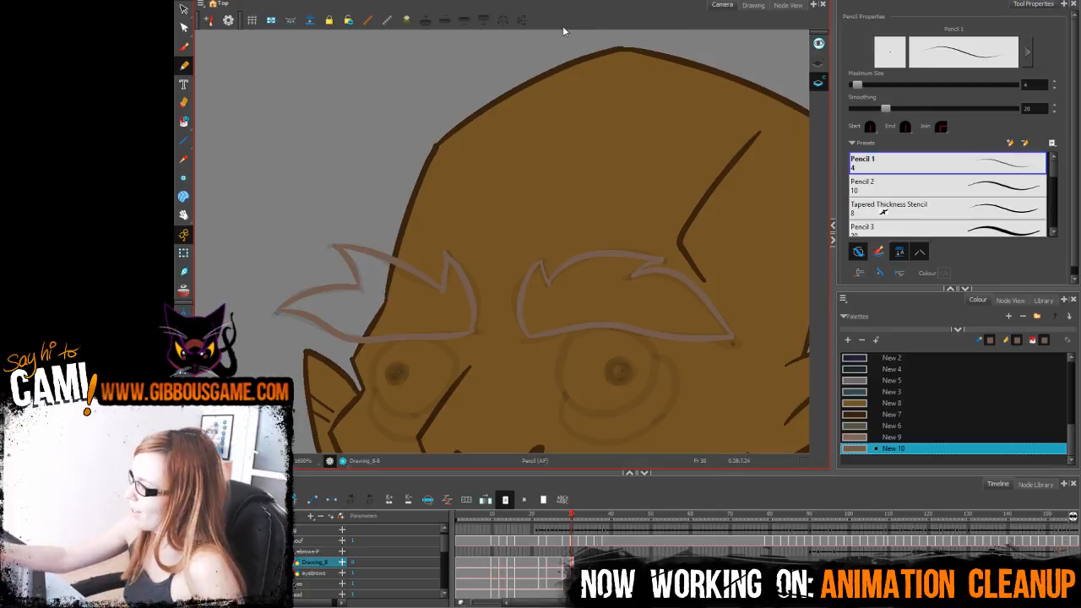
{"action": "left_click_drag", "start_coordinate": [666, 384], "coordinate": [645, 338]}
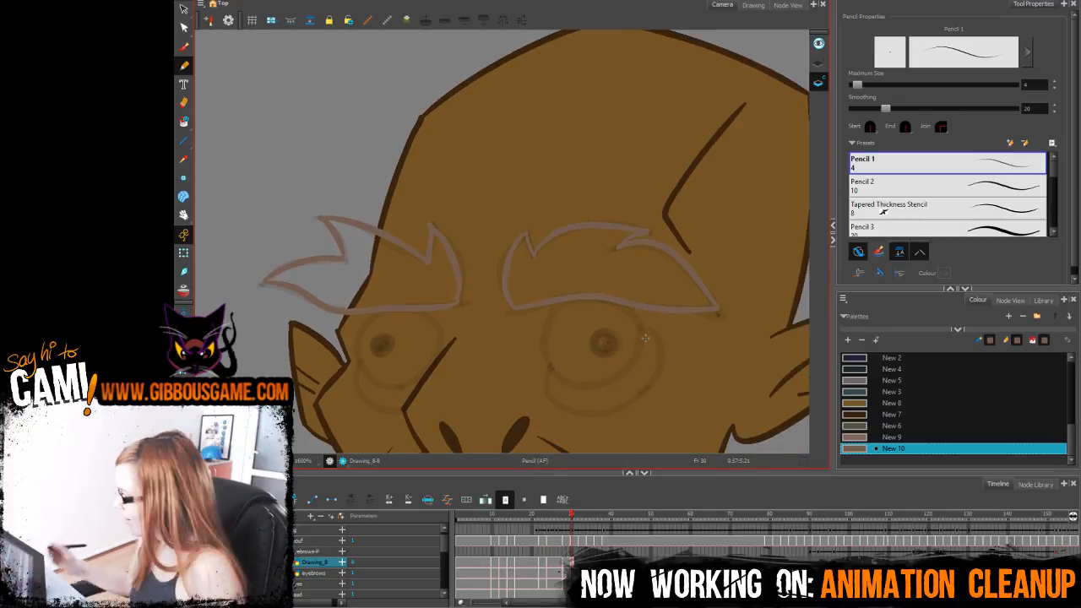
Step: Trace the outline of the right-hand eyebrow on frame 32 in New 10, following the sketch past the head's edge
{"action": "left_click", "coordinate": [579, 557]}
{"action": "key", "text": "period"}
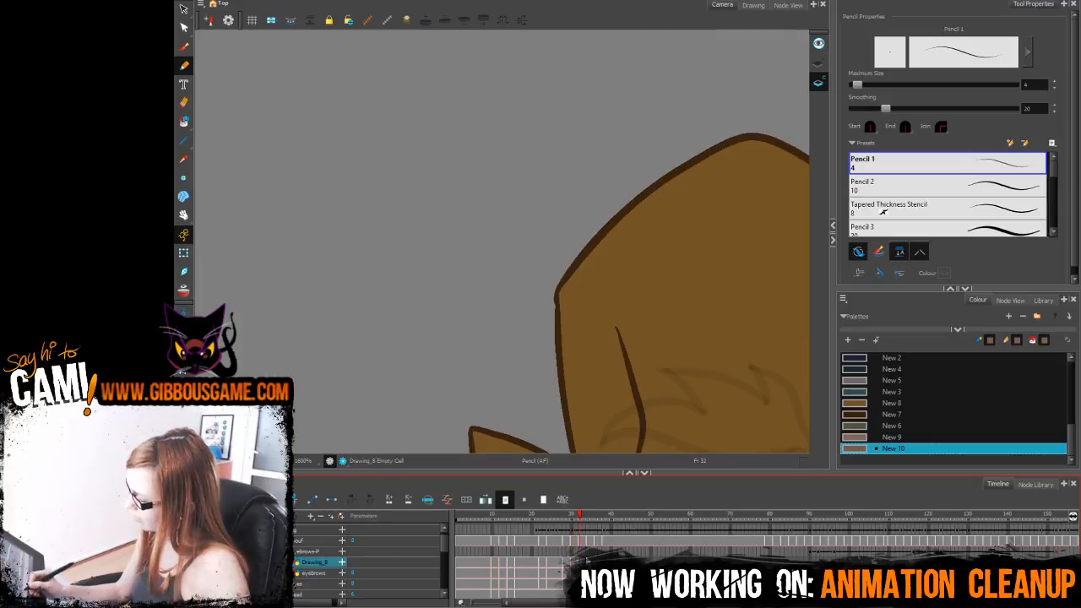
{"action": "left_click_drag", "start_coordinate": [632, 362], "coordinate": [412, 227]}
{"action": "left_click_drag", "start_coordinate": [712, 338], "coordinate": [513, 396]}
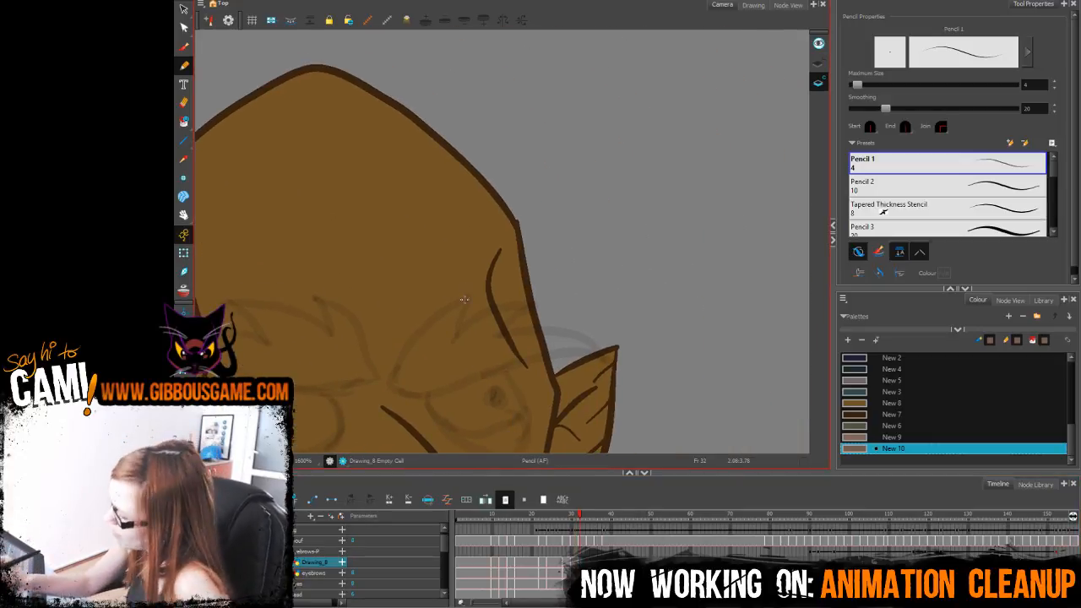
{"action": "mouse_move", "coordinate": [464, 299]}
{"action": "left_mouse_down"}
{"action": "mouse_move", "coordinate": [392, 386]}
{"action": "mouse_move", "coordinate": [549, 370]}
{"action": "left_mouse_up"}
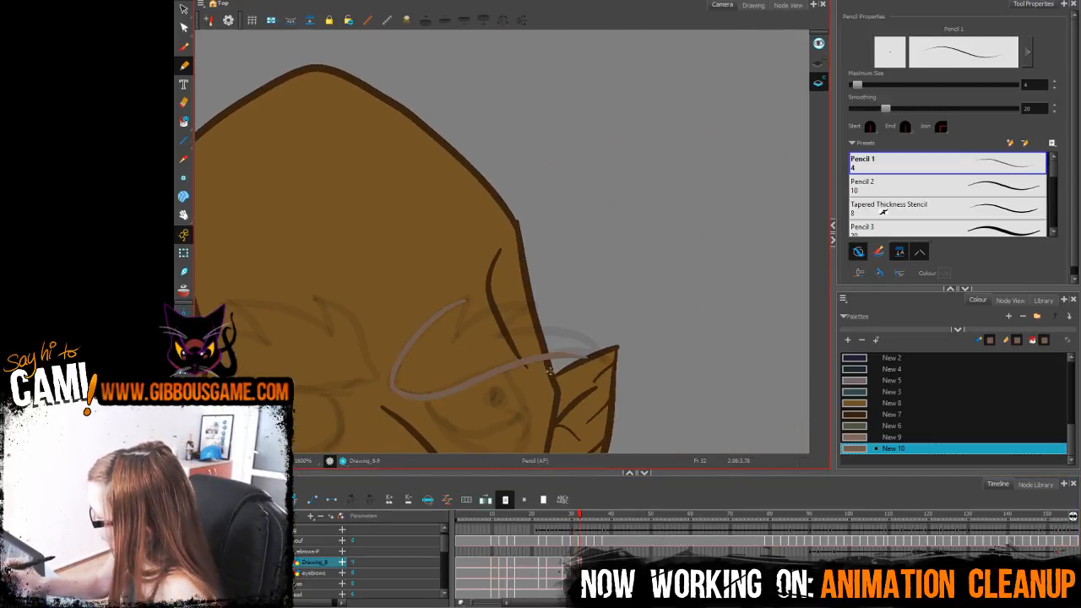
{"action": "key", "text": "ctrl+z"}
{"action": "mouse_move", "coordinate": [392, 387]}
{"action": "left_mouse_down"}
{"action": "mouse_move", "coordinate": [420, 395]}
{"action": "mouse_move", "coordinate": [590, 357]}
{"action": "mouse_move", "coordinate": [498, 328]}
{"action": "mouse_move", "coordinate": [532, 309]}
{"action": "mouse_move", "coordinate": [518, 302]}
{"action": "mouse_move", "coordinate": [452, 336]}
{"action": "mouse_move", "coordinate": [466, 296]}
{"action": "left_mouse_up"}
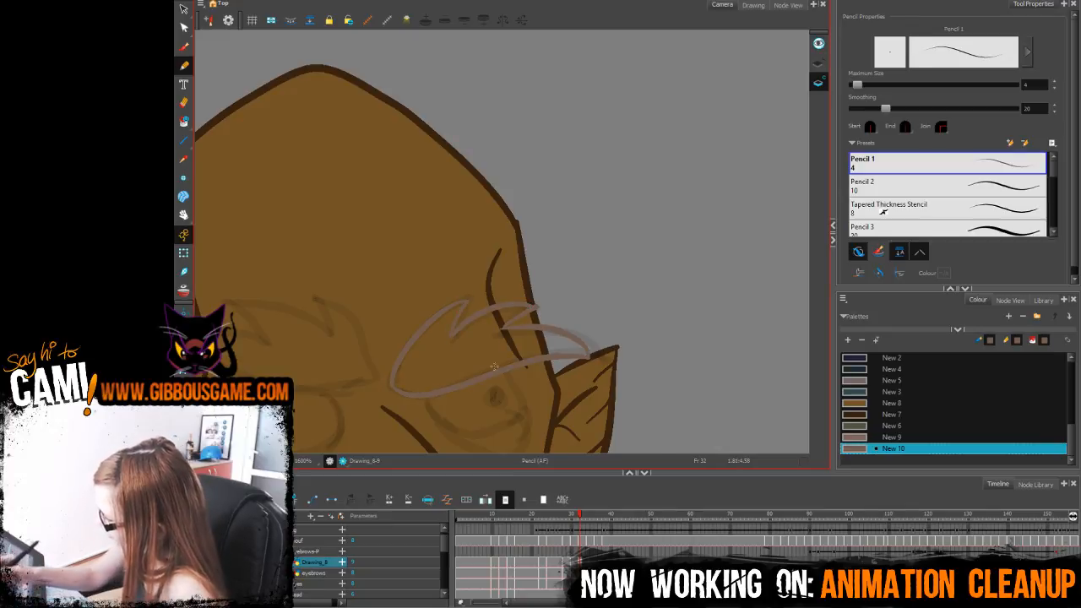
Step: Trace the outline of the left-hand eyebrow on frame 32, closing the shape at its pointed tufts
{"action": "left_click_drag", "start_coordinate": [424, 388], "coordinate": [588, 379]}
{"action": "left_click_drag", "start_coordinate": [507, 382], "coordinate": [329, 355]}
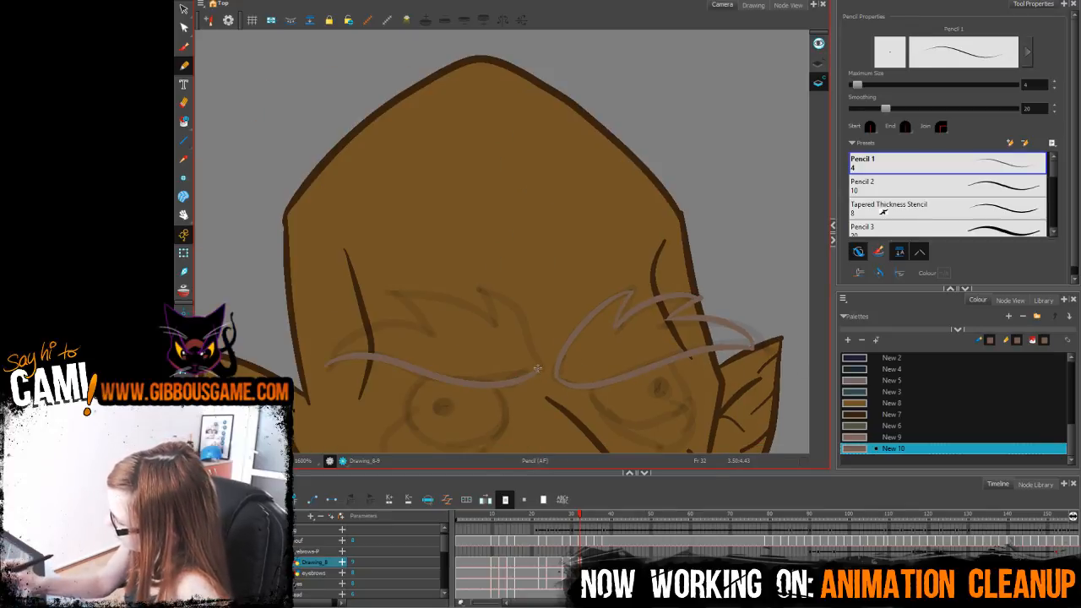
{"action": "mouse_move", "coordinate": [538, 368]}
{"action": "left_mouse_down"}
{"action": "mouse_move", "coordinate": [501, 300]}
{"action": "mouse_move", "coordinate": [395, 292]}
{"action": "left_mouse_up"}
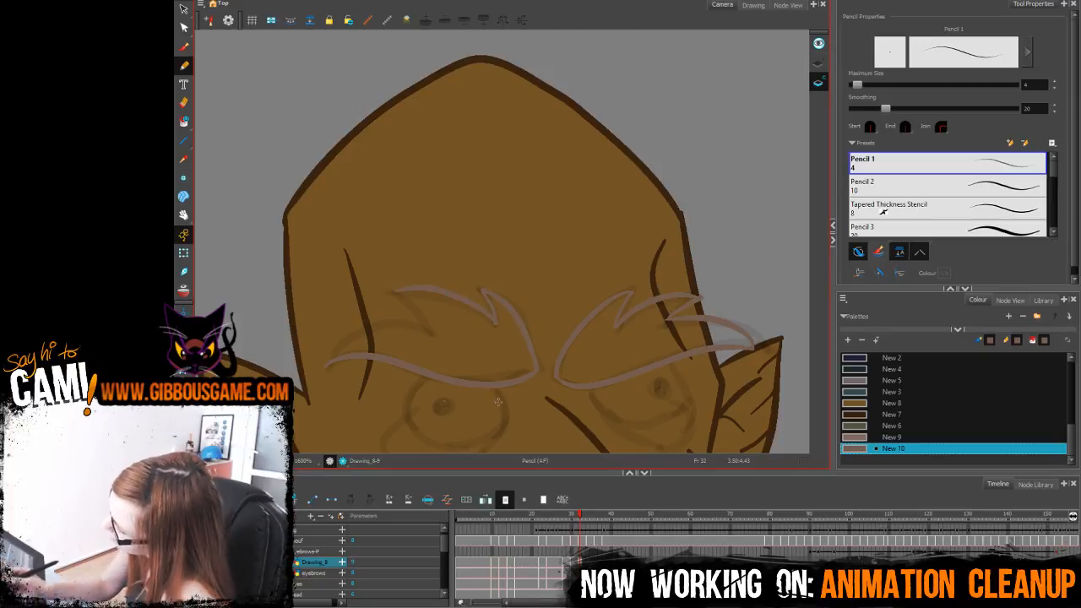
{"action": "key", "text": "ctrl+z"}
{"action": "left_click_drag", "start_coordinate": [495, 321], "coordinate": [390, 290]}
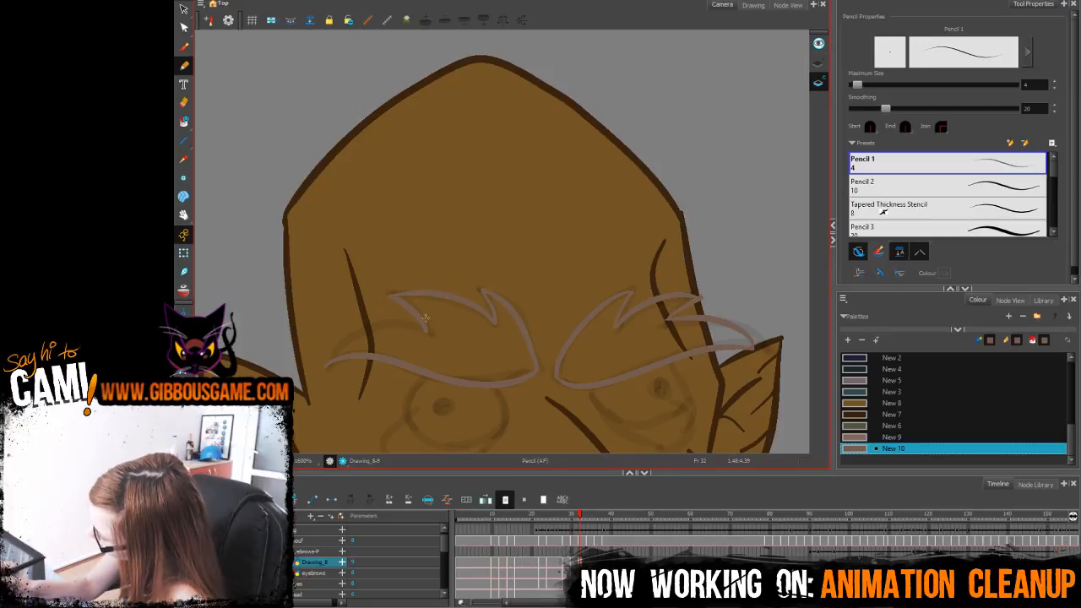
{"action": "mouse_move", "coordinate": [328, 360]}
{"action": "left_mouse_down"}
{"action": "mouse_move", "coordinate": [353, 332]}
{"action": "mouse_move", "coordinate": [413, 328]}
{"action": "left_mouse_up"}
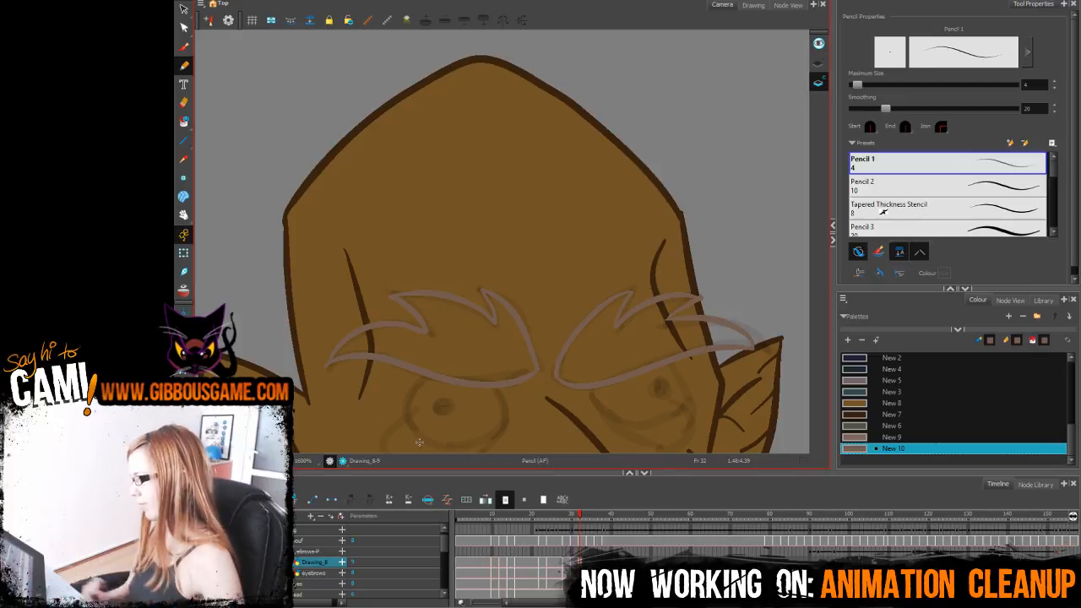
Step: Fill both outlined eyebrows on frame 32 with New 9 using the Paint tool
{"action": "left_click", "coordinate": [863, 438]}
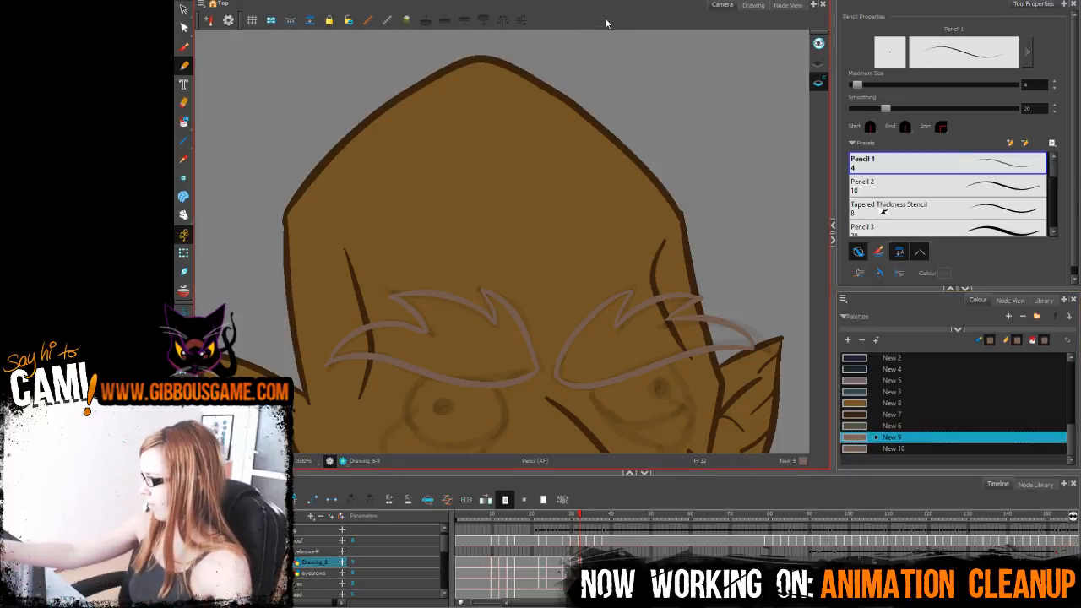
{"action": "left_click", "coordinate": [183, 122]}
{"action": "left_click", "coordinate": [457, 338]}
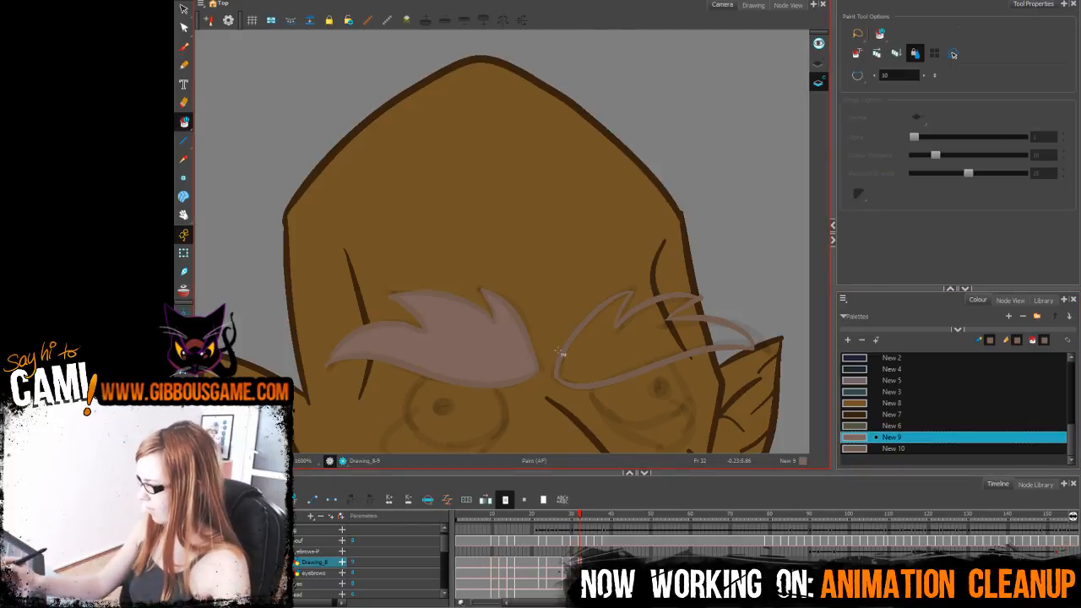
{"action": "left_click", "coordinate": [659, 334]}
Step: Fill both outlined eyebrows on frame 30 with New 9
{"action": "left_click", "coordinate": [576, 519]}
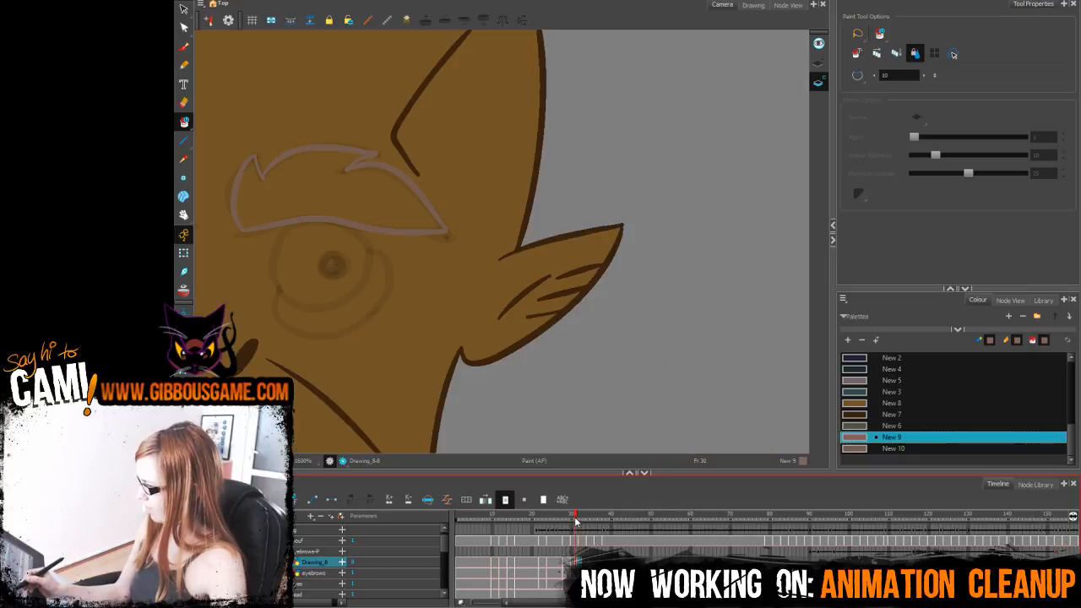
{"action": "left_click", "coordinate": [343, 177]}
{"action": "left_click_drag", "start_coordinate": [391, 261], "coordinate": [620, 350]}
{"action": "left_click", "coordinate": [359, 285]}
Step: Extend the frame 32 eyebrow drawing's exposure to frame 33 and fill both eyebrows on frame 28 with New 9
{"action": "left_click", "coordinate": [580, 521]}
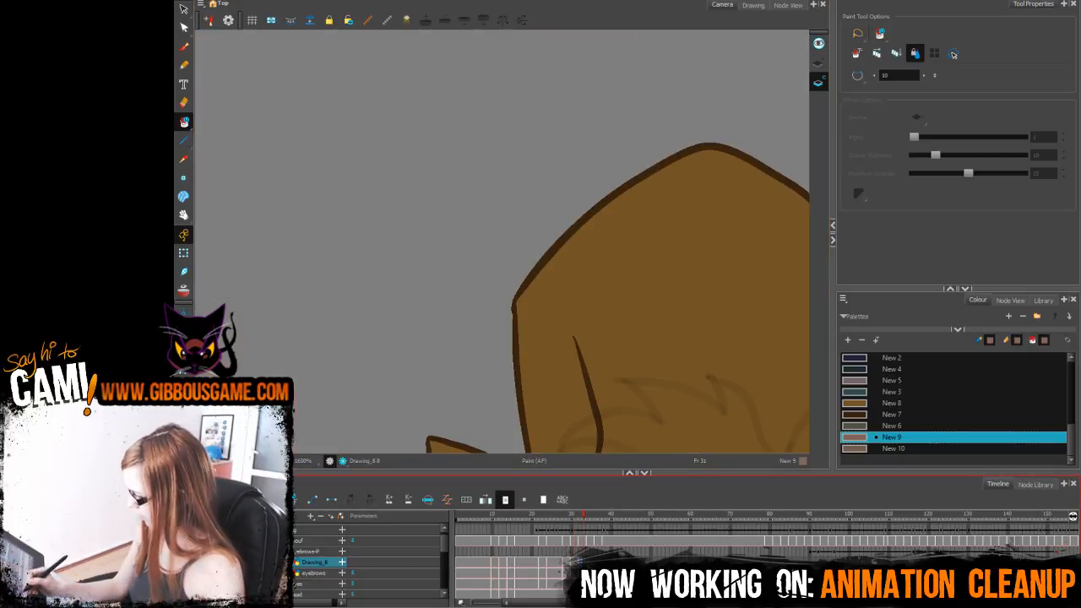
{"action": "mouse_move", "coordinate": [580, 521]}
{"action": "left_mouse_down"}
{"action": "mouse_move", "coordinate": [533, 523]}
{"action": "mouse_move", "coordinate": [517, 568]}
{"action": "mouse_move", "coordinate": [581, 561]}
{"action": "left_mouse_up"}
{"action": "left_click", "coordinate": [521, 329]}
{"action": "left_click", "coordinate": [380, 325]}
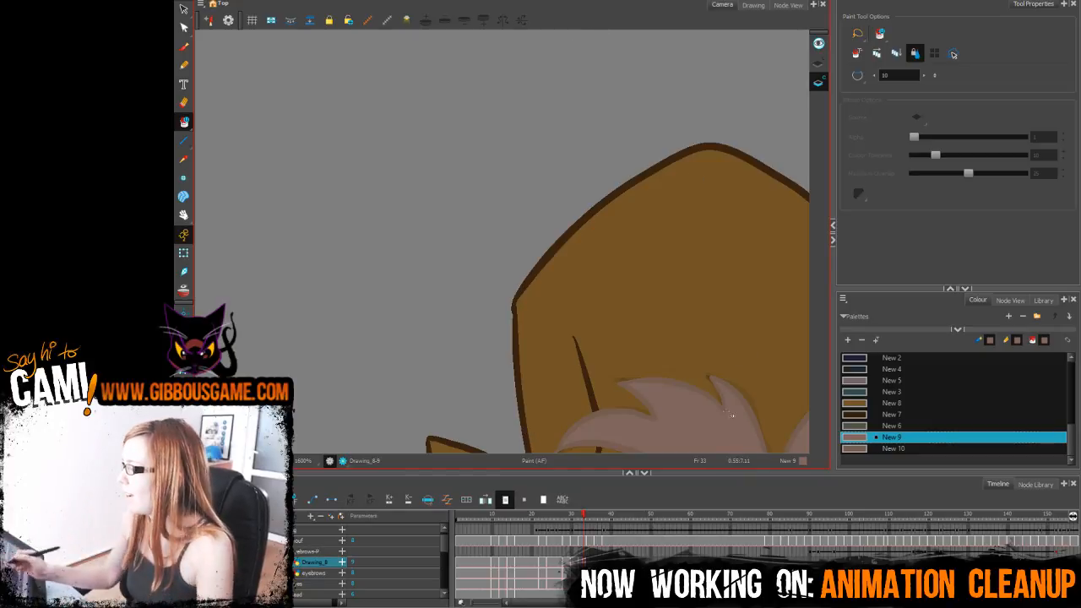
Step: Trace the lower edge and inner tip of the left-hand eyebrow on frame 34 with the Pencil tool in New 10
{"action": "left_click_drag", "start_coordinate": [675, 402], "coordinate": [476, 290]}
{"action": "left_click_drag", "start_coordinate": [698, 420], "coordinate": [643, 361]}
{"action": "left_click", "coordinate": [588, 517]}
{"action": "left_click_drag", "start_coordinate": [696, 397], "coordinate": [501, 396]}
{"action": "left_click", "coordinate": [857, 449]}
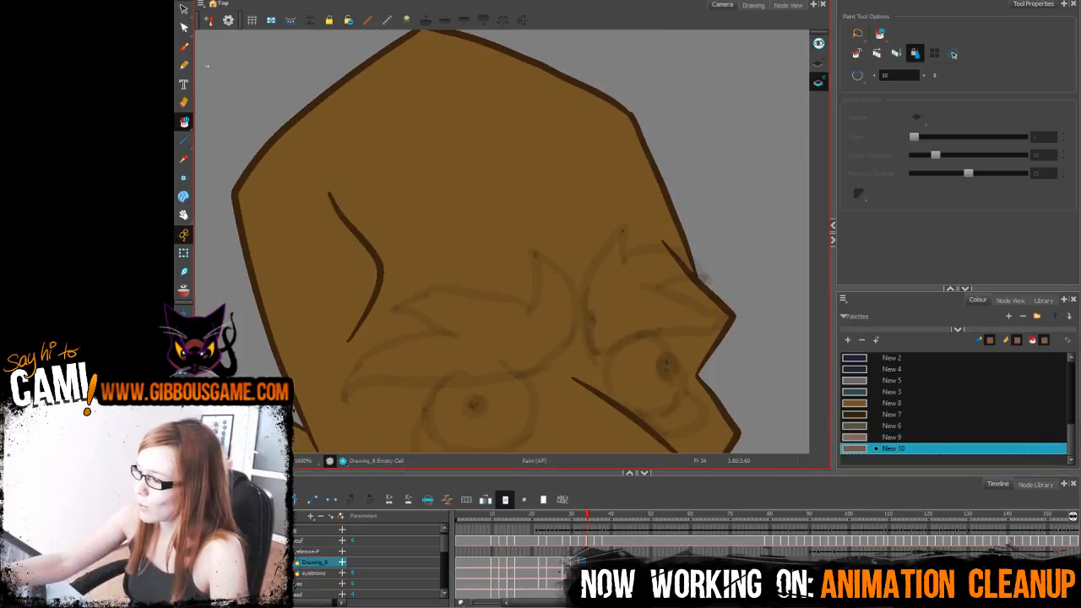
{"action": "key", "text": "alt+slash"}
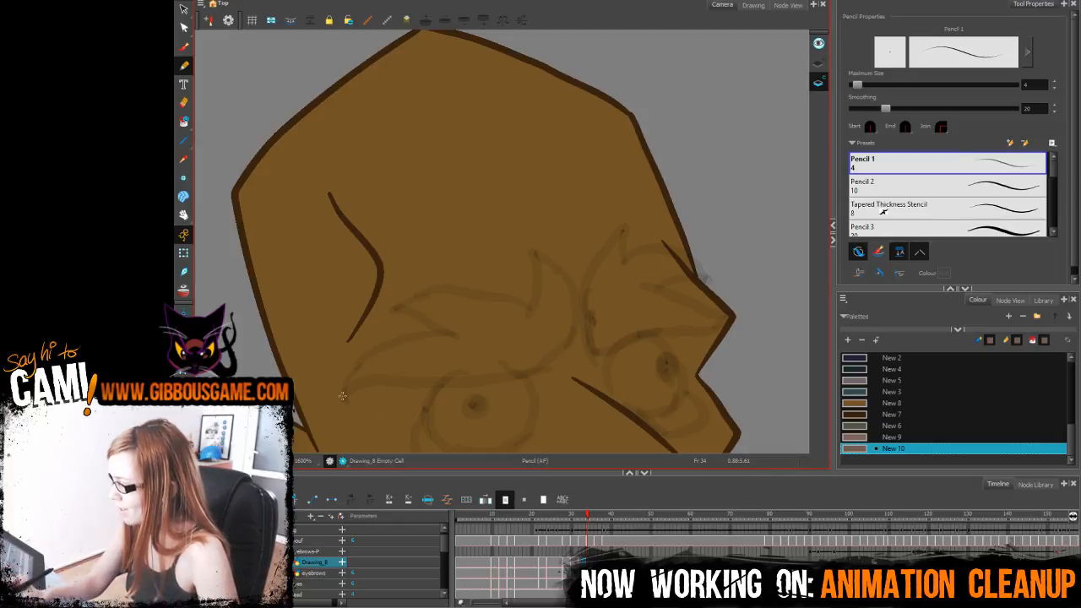
{"action": "mouse_move", "coordinate": [343, 394]}
{"action": "left_mouse_down"}
{"action": "mouse_move", "coordinate": [561, 356]}
{"action": "mouse_move", "coordinate": [551, 255]}
{"action": "left_mouse_up"}
{"action": "key", "text": "ctrl+z"}
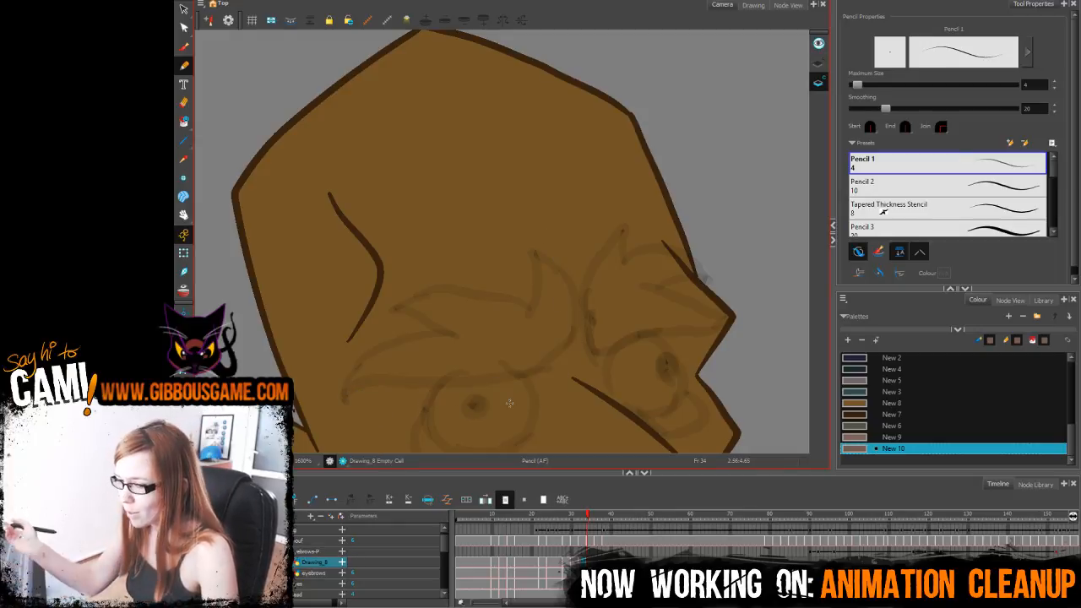
{"action": "mouse_move", "coordinate": [338, 397]}
{"action": "left_mouse_down"}
{"action": "mouse_move", "coordinate": [481, 374]}
{"action": "mouse_move", "coordinate": [575, 307]}
{"action": "left_mouse_up"}
{"action": "key", "text": "ctrl+z"}
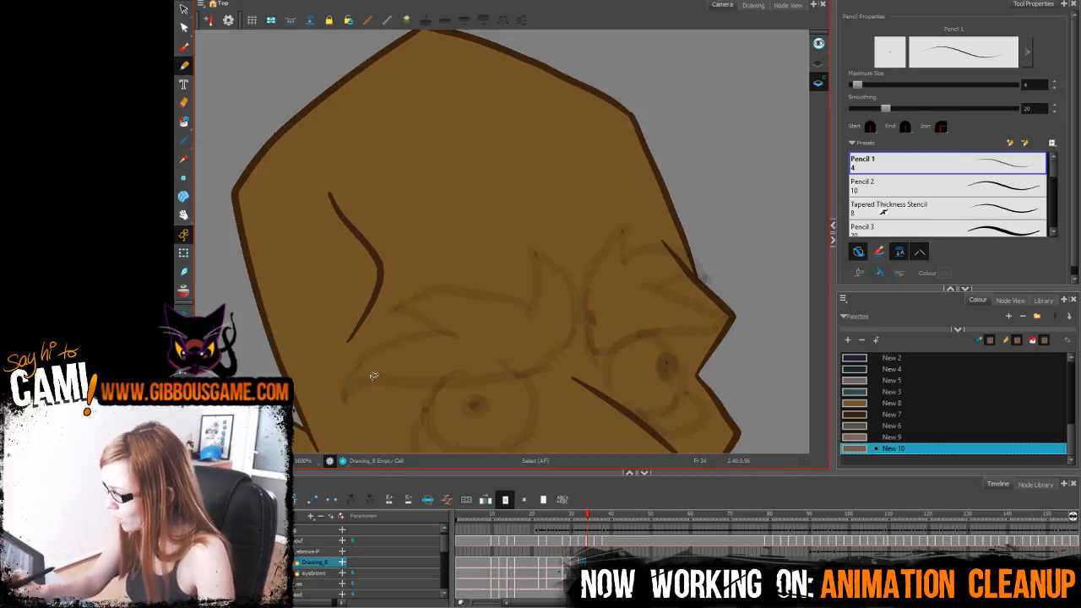
{"action": "mouse_move", "coordinate": [346, 396]}
{"action": "left_mouse_down"}
{"action": "mouse_move", "coordinate": [576, 303]}
{"action": "mouse_move", "coordinate": [559, 260]}
{"action": "mouse_move", "coordinate": [370, 390]}
{"action": "mouse_move", "coordinate": [557, 353]}
{"action": "mouse_move", "coordinate": [533, 245]}
{"action": "left_mouse_up"}
{"action": "key", "text": "ctrl+z"}
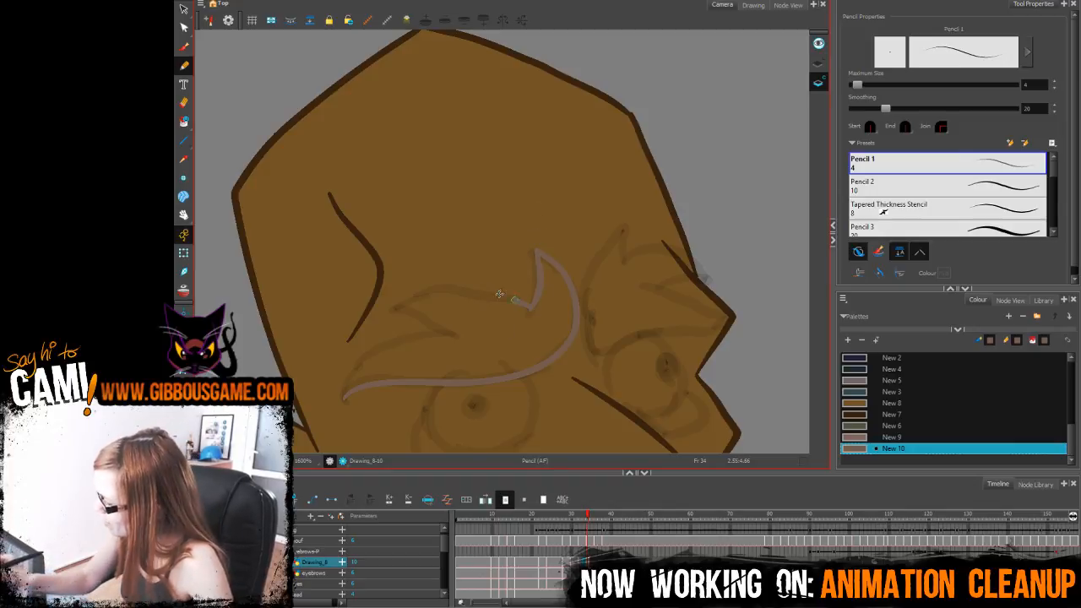
Step: Complete the left-hand eyebrow's outline on frame 34 by tracing its upper edge and outer tufts
{"action": "left_click_drag", "start_coordinate": [500, 294], "coordinate": [419, 291]}
{"action": "key", "text": "ctrl+z"}
{"action": "mouse_move", "coordinate": [530, 306]}
{"action": "left_mouse_down"}
{"action": "mouse_move", "coordinate": [412, 299]}
{"action": "mouse_move", "coordinate": [394, 310]}
{"action": "mouse_move", "coordinate": [463, 332]}
{"action": "left_mouse_up"}
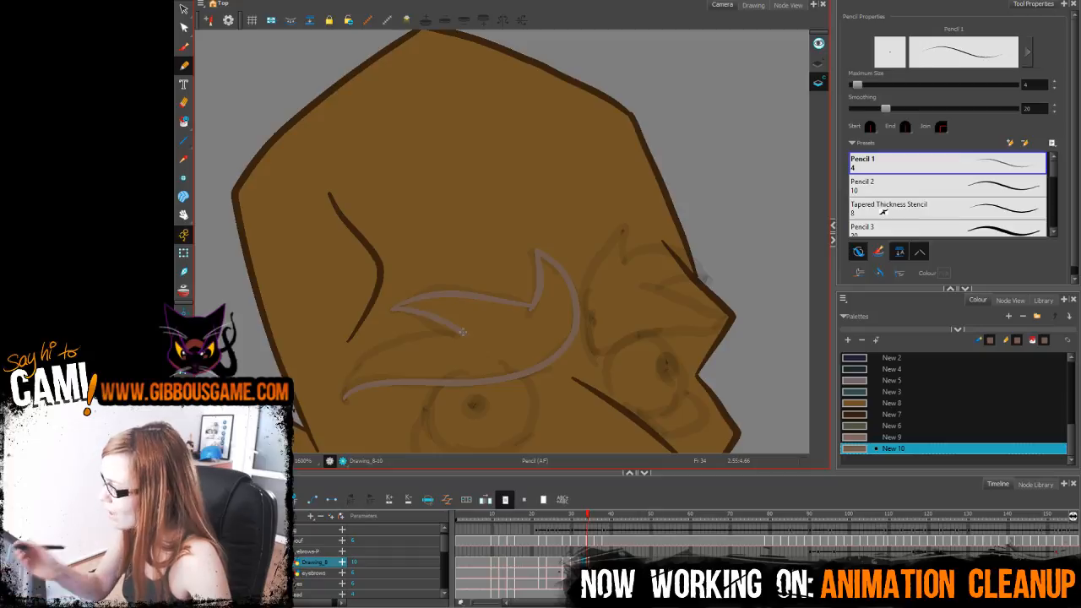
{"action": "mouse_move", "coordinate": [345, 396]}
{"action": "left_mouse_down"}
{"action": "mouse_move", "coordinate": [383, 345]}
{"action": "mouse_move", "coordinate": [446, 331]}
{"action": "left_mouse_up"}
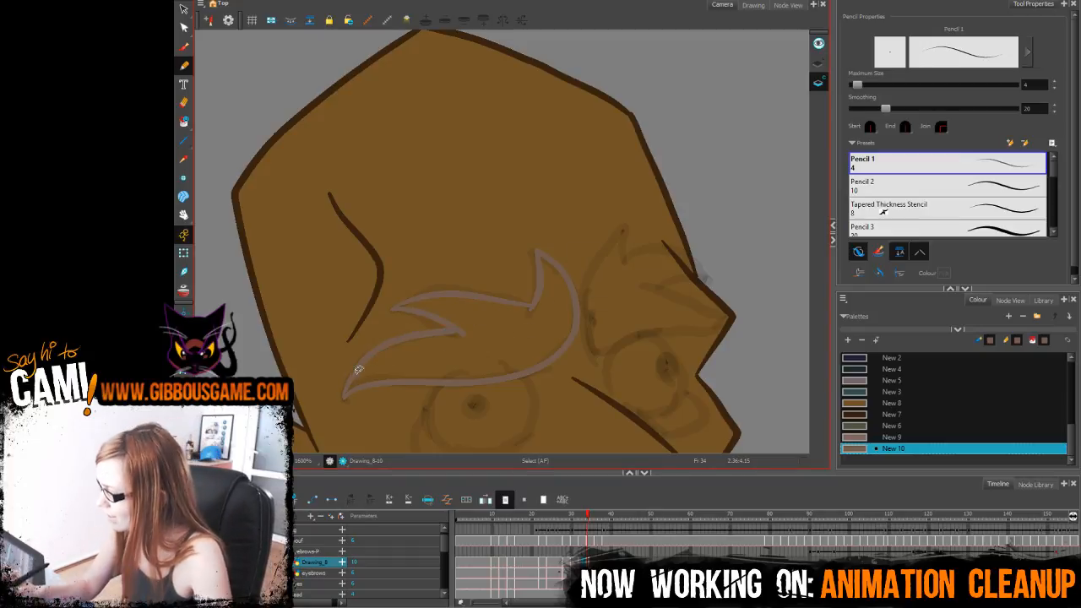
{"action": "key", "text": "ctrl+z"}
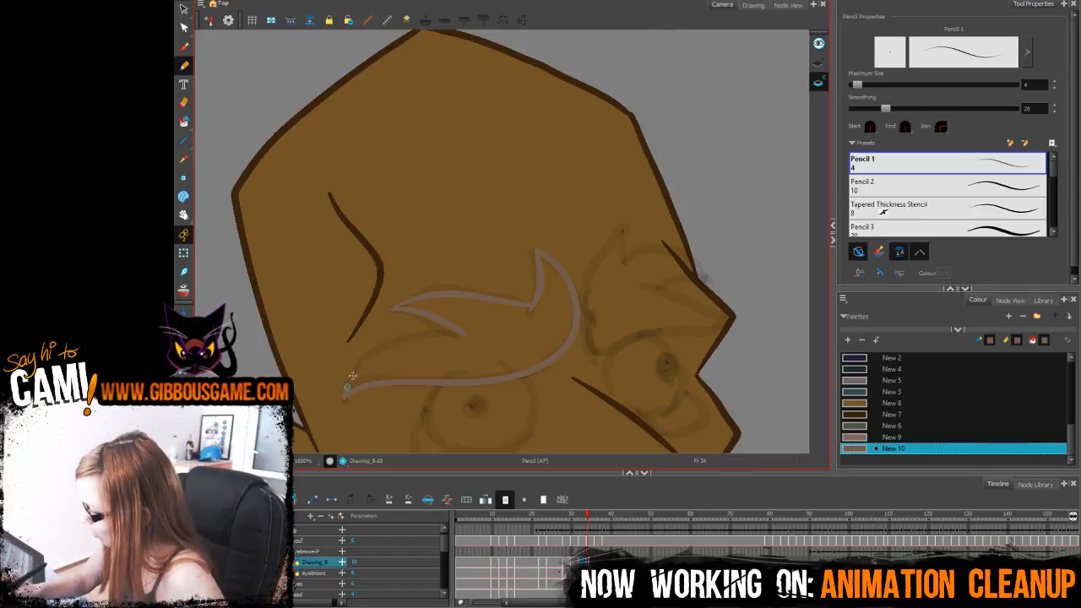
{"action": "mouse_move", "coordinate": [345, 392]}
{"action": "left_mouse_down"}
{"action": "mouse_move", "coordinate": [370, 354]}
{"action": "mouse_move", "coordinate": [434, 332]}
{"action": "left_mouse_up"}
Step: Trace the outline of the right-hand eyebrow on frame 34 and extend the drawing's exposure to frame 35
{"action": "left_click_drag", "start_coordinate": [722, 385], "coordinate": [664, 400]}
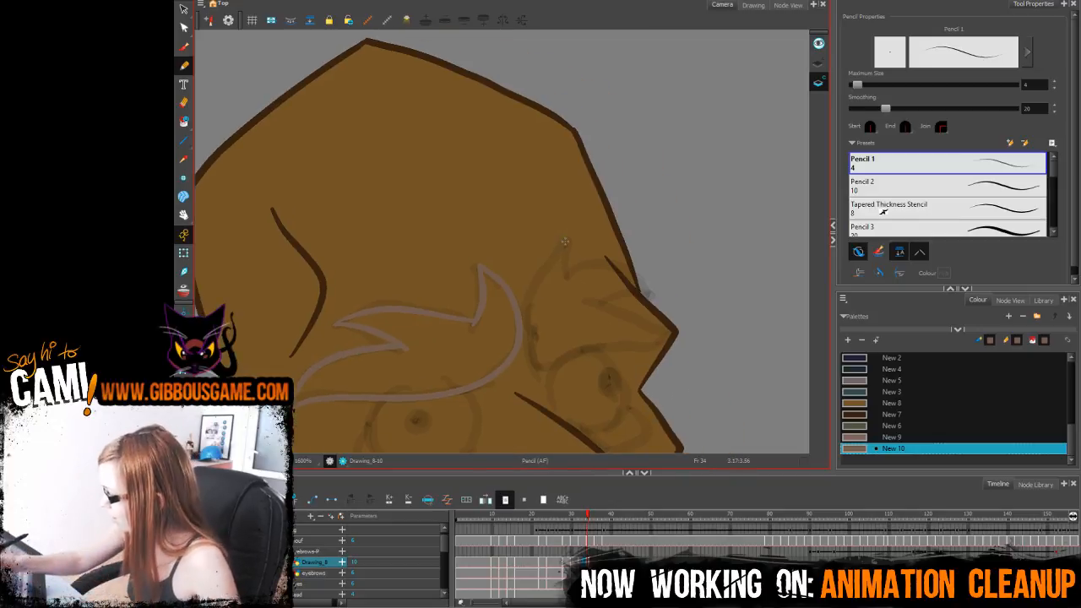
{"action": "mouse_move", "coordinate": [565, 244]}
{"action": "left_mouse_down"}
{"action": "mouse_move", "coordinate": [545, 369]}
{"action": "mouse_move", "coordinate": [671, 341]}
{"action": "left_mouse_up"}
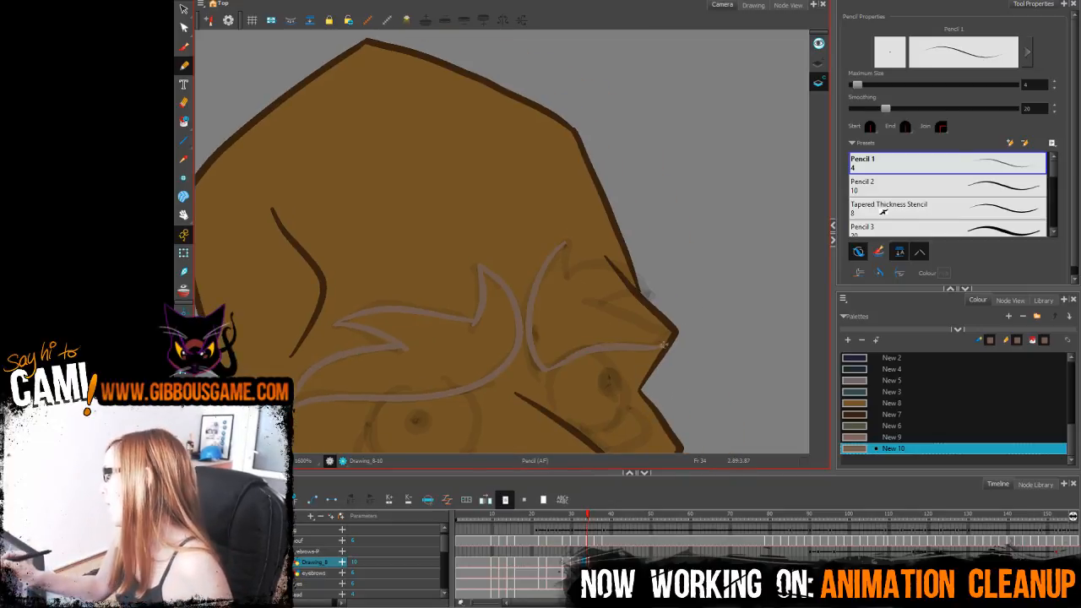
{"action": "left_click_drag", "start_coordinate": [615, 305], "coordinate": [675, 329]}
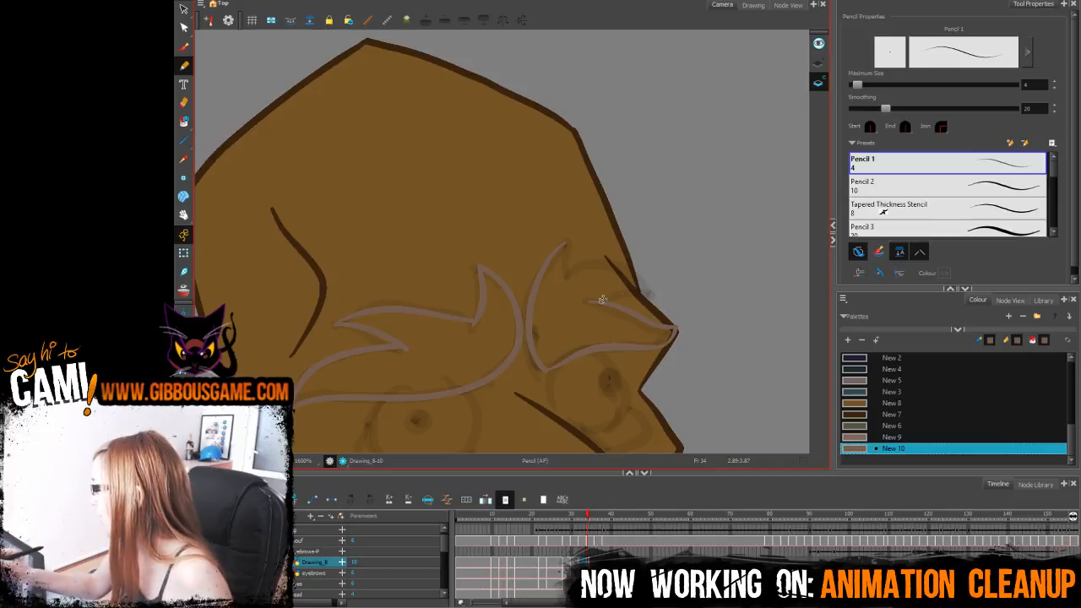
{"action": "mouse_move", "coordinate": [603, 299]}
{"action": "left_mouse_down"}
{"action": "mouse_move", "coordinate": [632, 269]}
{"action": "mouse_move", "coordinate": [568, 268]}
{"action": "left_mouse_up"}
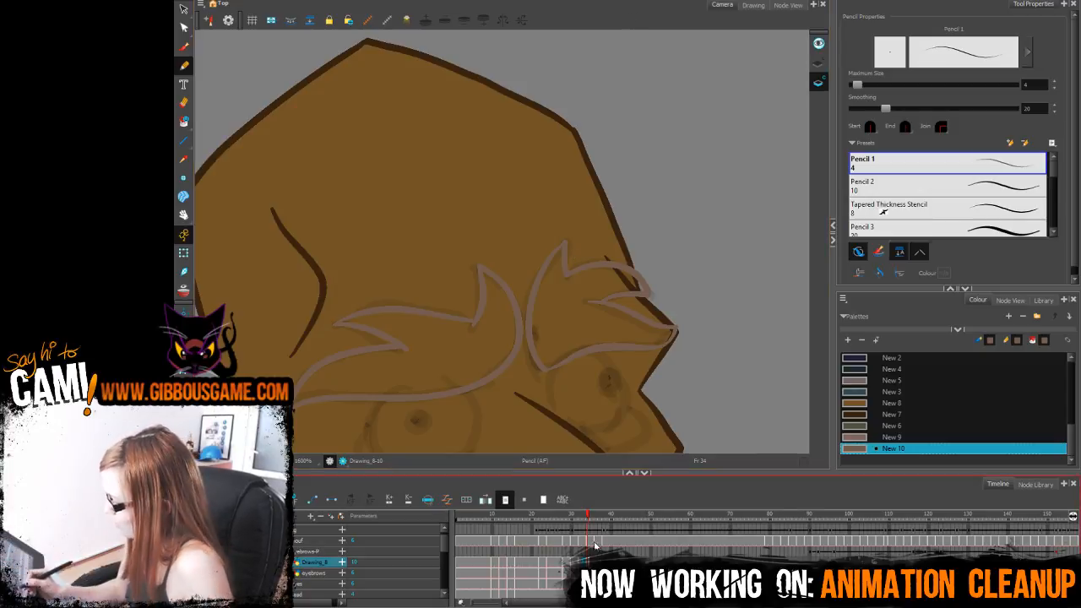
{"action": "key", "text": "period"}
{"action": "key", "text": "F5"}
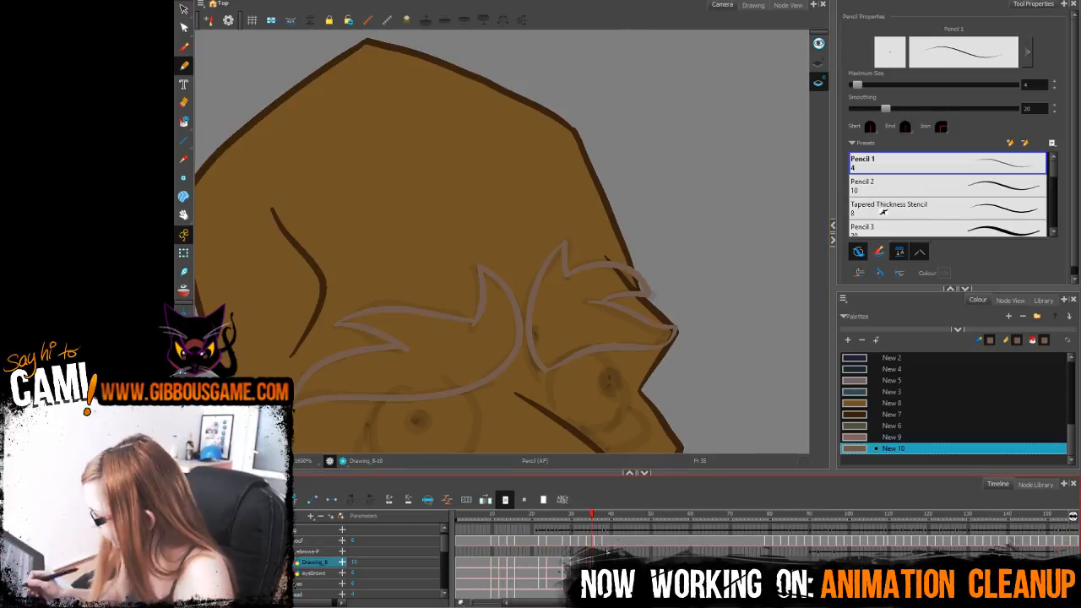
{"action": "key", "text": "period"}
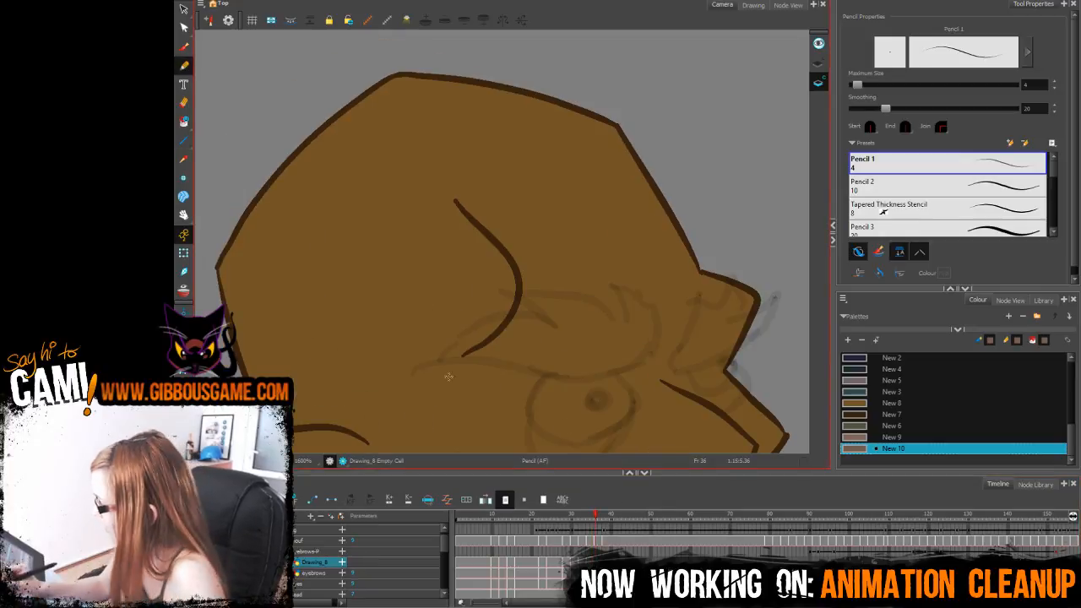
{"action": "mouse_move", "coordinate": [434, 362]}
{"action": "left_mouse_down"}
{"action": "mouse_move", "coordinate": [611, 377]}
{"action": "mouse_move", "coordinate": [471, 363]}
{"action": "mouse_move", "coordinate": [588, 375]}
{"action": "left_mouse_up"}
{"action": "key", "text": "ctrl+z"}
{"action": "key", "text": "ctrl+z"}
{"action": "scroll", "coordinate": [547, 428], "scroll_direction": "up", "scroll_amount": 3}
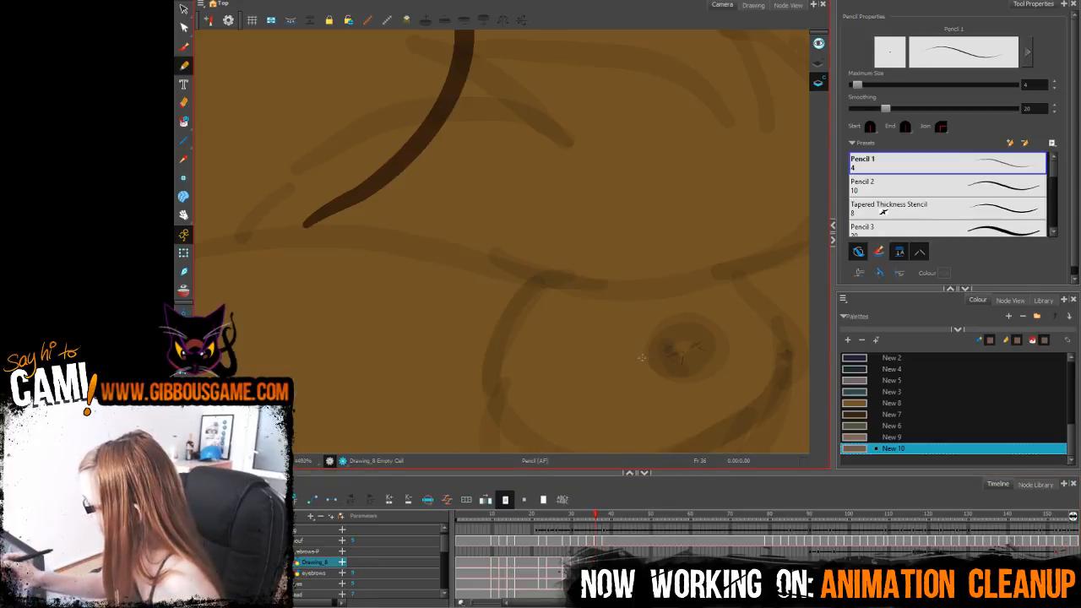
{"action": "key", "text": "1"}
{"action": "key", "text": "1"}
{"action": "key", "text": "1"}
{"action": "key", "text": "1"}
{"action": "key", "text": "1"}
{"action": "key", "text": "1"}
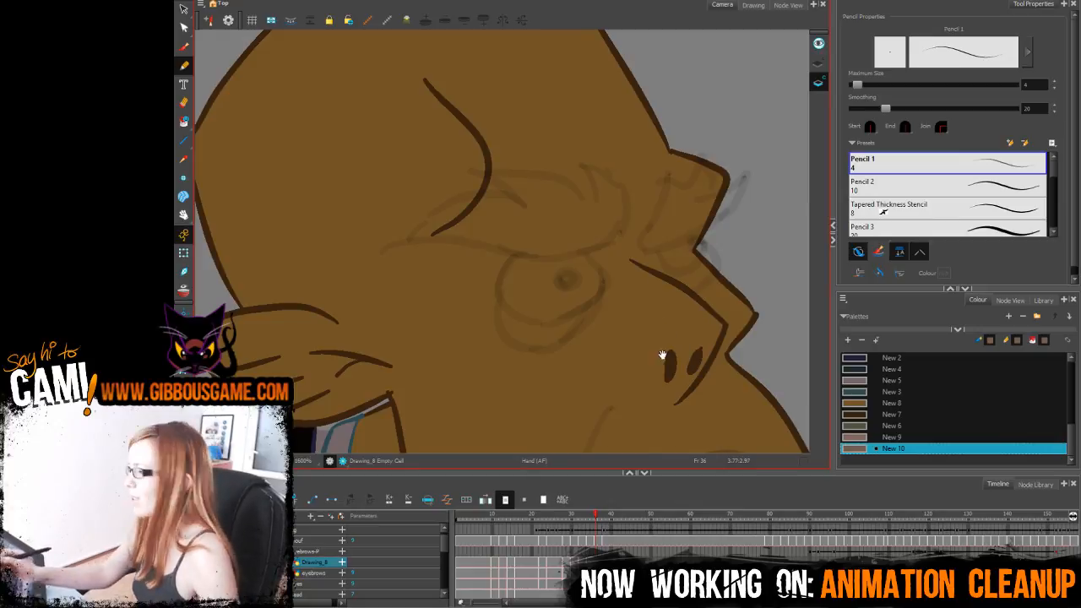
{"action": "left_click_drag", "start_coordinate": [663, 355], "coordinate": [656, 439]}
{"action": "mouse_move", "coordinate": [390, 330]}
{"action": "left_mouse_down"}
{"action": "mouse_move", "coordinate": [519, 343]}
{"action": "mouse_move", "coordinate": [433, 329]}
{"action": "mouse_move", "coordinate": [549, 344]}
{"action": "mouse_move", "coordinate": [608, 313]}
{"action": "mouse_move", "coordinate": [613, 266]}
{"action": "mouse_move", "coordinate": [452, 322]}
{"action": "mouse_move", "coordinate": [573, 338]}
{"action": "left_mouse_up"}
{"action": "key", "text": "ctrl+z"}
{"action": "key", "text": "ctrl+z"}
{"action": "key", "text": "ctrl+z"}
{"action": "mouse_move", "coordinate": [387, 331]}
{"action": "left_mouse_down"}
{"action": "mouse_move", "coordinate": [589, 336]}
{"action": "mouse_move", "coordinate": [620, 316]}
{"action": "left_mouse_up"}
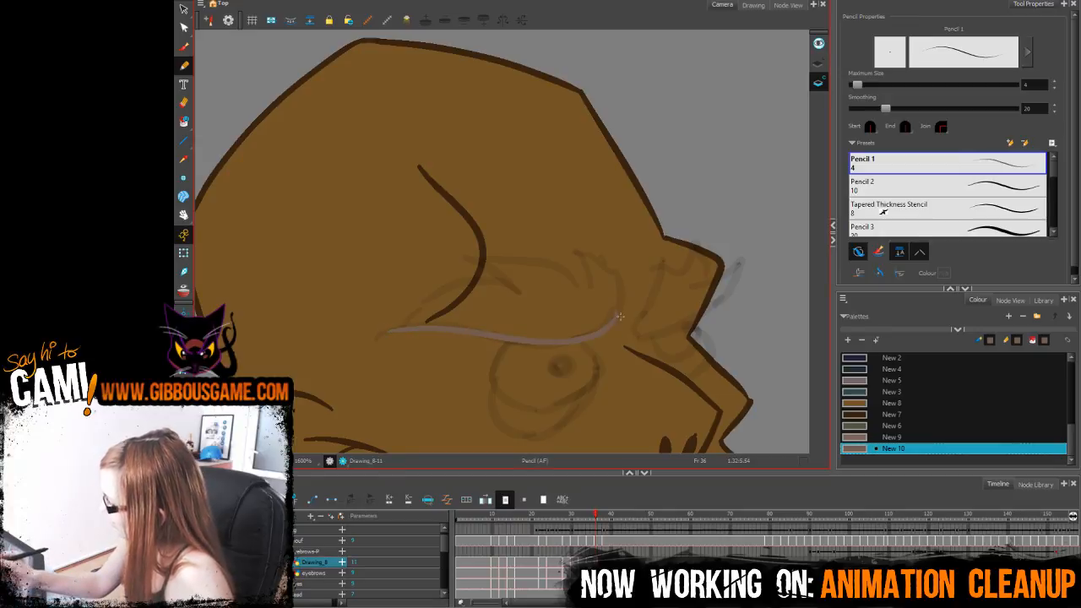
{"action": "key", "text": "ctrl+z"}
{"action": "left_click_drag", "start_coordinate": [390, 330], "coordinate": [596, 336]}
{"action": "key", "text": "ctrl+z"}
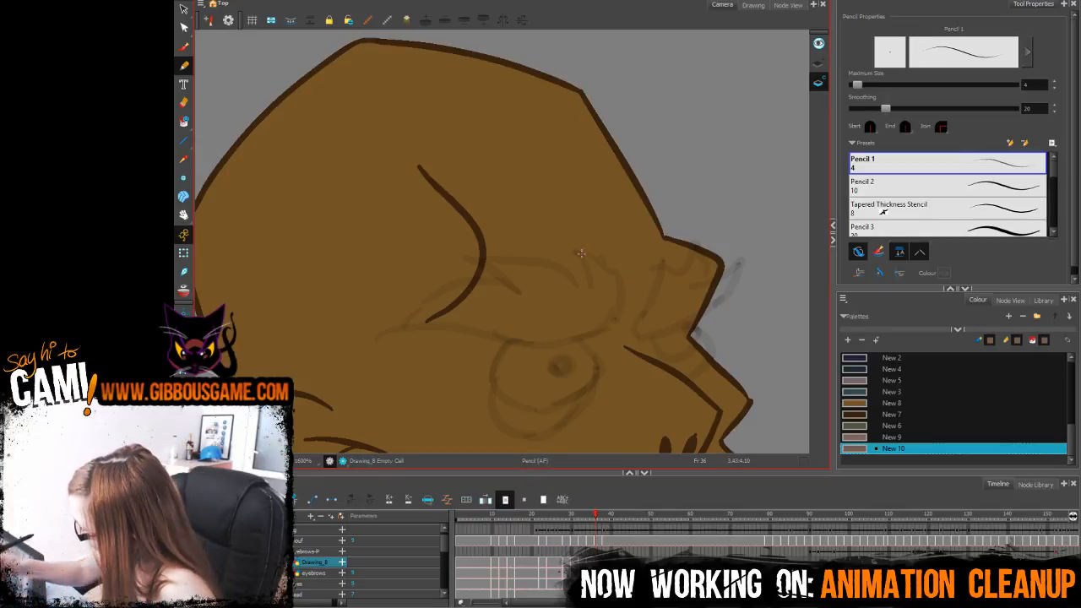
Step: Trace the outlines of both eyebrows on frame 36 in New 10 and extend the drawing's exposure to frame 37
{"action": "left_click_drag", "start_coordinate": [575, 251], "coordinate": [614, 269]}
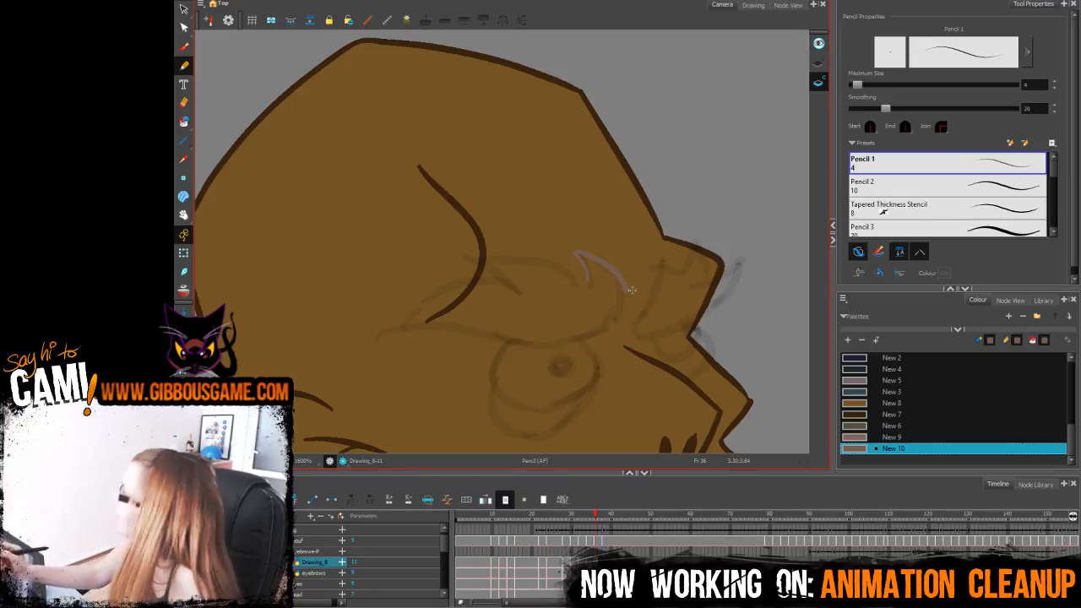
{"action": "mouse_move", "coordinate": [630, 289]}
{"action": "left_mouse_down"}
{"action": "mouse_move", "coordinate": [603, 329]}
{"action": "mouse_move", "coordinate": [573, 340]}
{"action": "mouse_move", "coordinate": [521, 346]}
{"action": "mouse_move", "coordinate": [407, 321]}
{"action": "mouse_move", "coordinate": [487, 283]}
{"action": "mouse_move", "coordinate": [522, 282]}
{"action": "mouse_move", "coordinate": [502, 282]}
{"action": "mouse_move", "coordinate": [464, 256]}
{"action": "mouse_move", "coordinate": [573, 279]}
{"action": "left_mouse_up"}
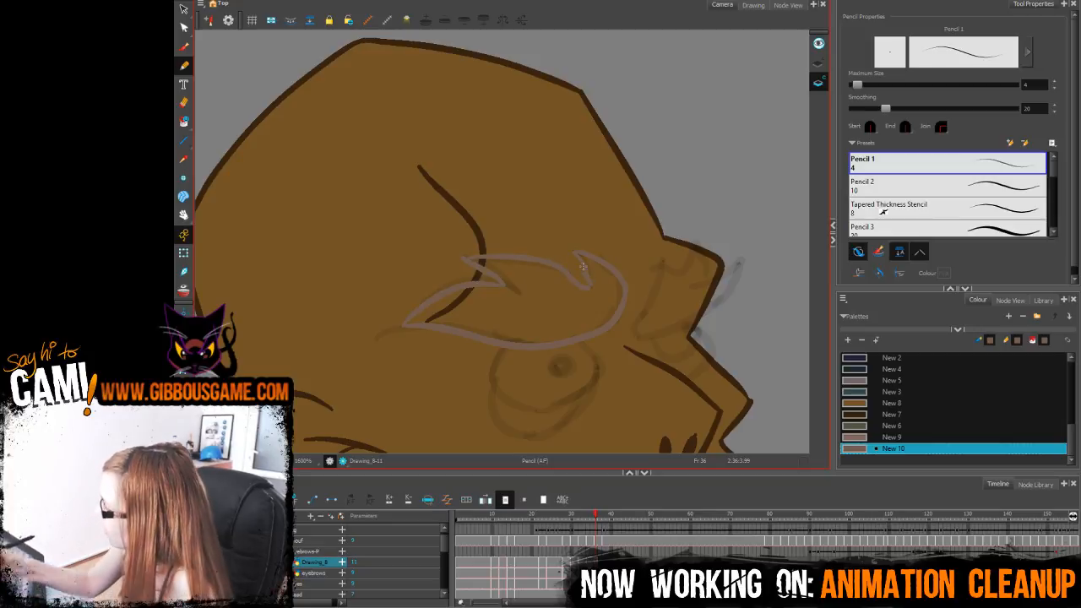
{"action": "left_click_drag", "start_coordinate": [695, 341], "coordinate": [580, 365]}
{"action": "mouse_move", "coordinate": [548, 286]}
{"action": "left_mouse_down"}
{"action": "mouse_move", "coordinate": [533, 323]}
{"action": "mouse_move", "coordinate": [548, 338]}
{"action": "mouse_move", "coordinate": [526, 350]}
{"action": "mouse_move", "coordinate": [589, 336]}
{"action": "mouse_move", "coordinate": [618, 310]}
{"action": "mouse_move", "coordinate": [627, 284]}
{"action": "left_mouse_up"}
{"action": "left_click_drag", "start_coordinate": [561, 298], "coordinate": [588, 301]}
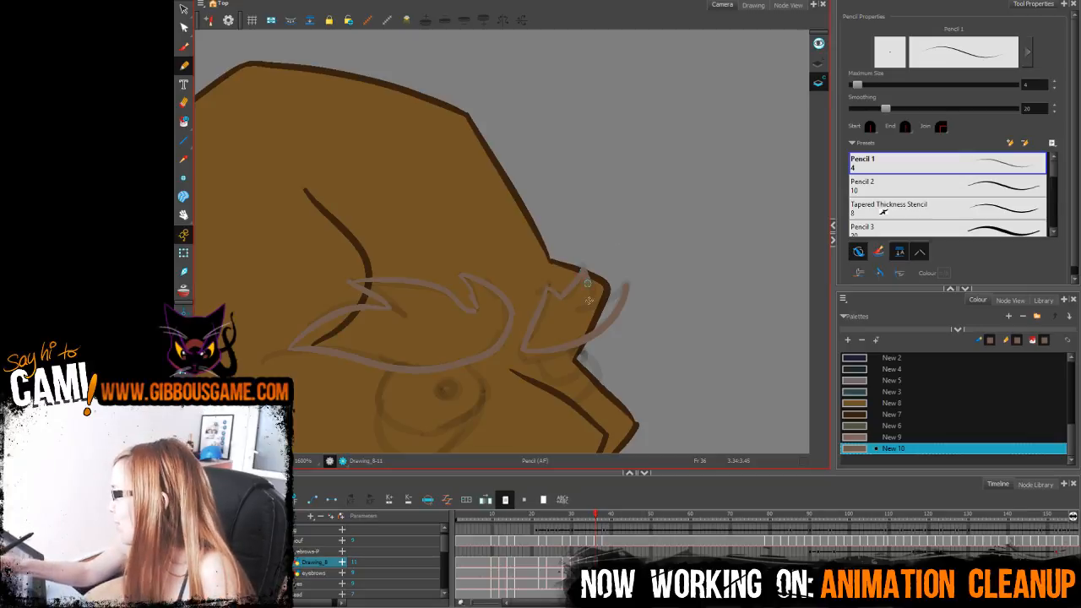
{"action": "left_click", "coordinate": [600, 526]}
{"action": "key", "text": "F5"}
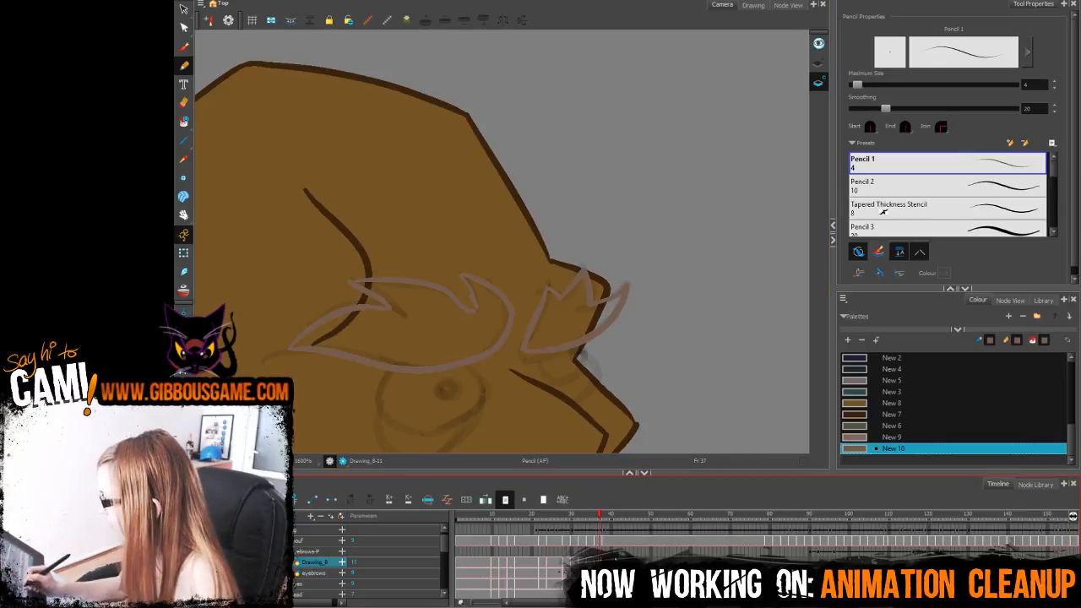
Step: Trace the visible eyebrow's outline on frame 38 with the Pencil tool in New 10 and fill it with New 9
{"action": "key", "text": "."}
{"action": "left_click", "coordinate": [870, 438]}
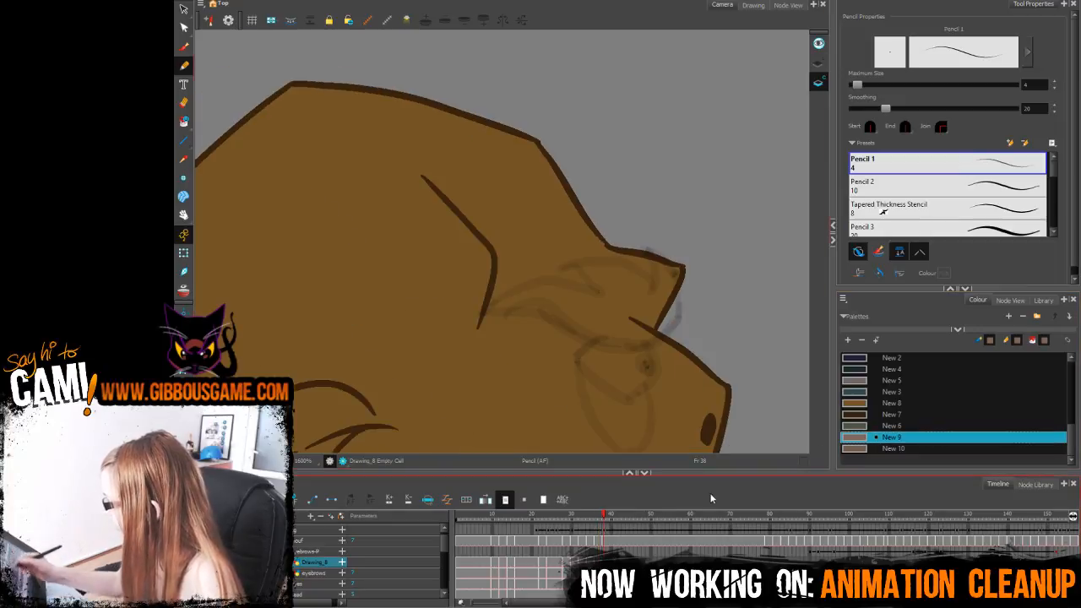
{"action": "left_click", "coordinate": [893, 448]}
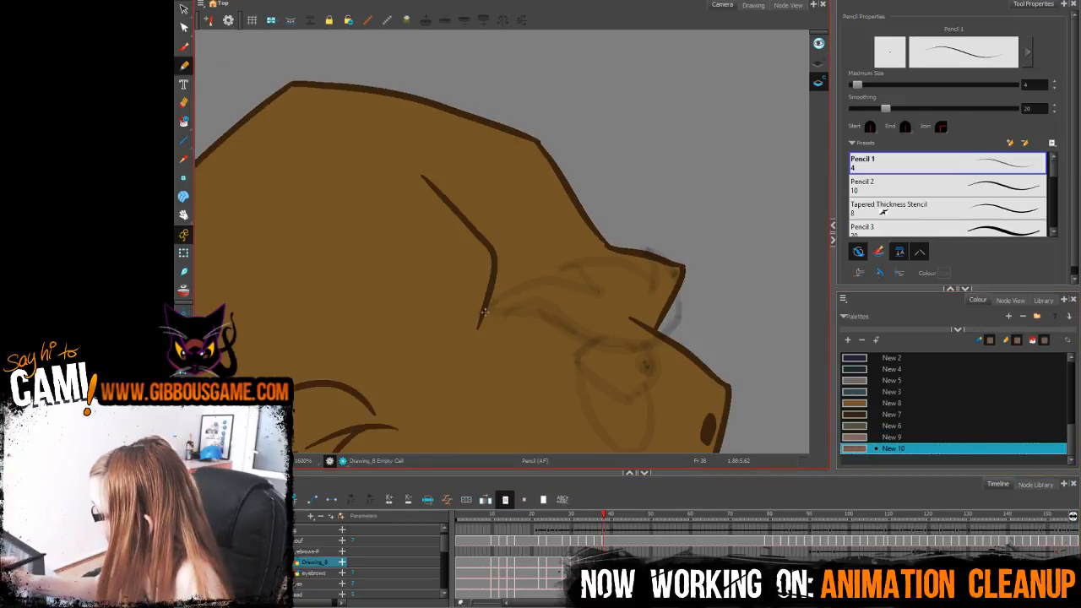
{"action": "mouse_move", "coordinate": [484, 313]}
{"action": "left_mouse_down"}
{"action": "mouse_move", "coordinate": [634, 346]}
{"action": "mouse_move", "coordinate": [680, 278]}
{"action": "mouse_move", "coordinate": [654, 285]}
{"action": "mouse_move", "coordinate": [566, 264]}
{"action": "left_mouse_up"}
{"action": "mouse_move", "coordinate": [488, 310]}
{"action": "left_mouse_down"}
{"action": "mouse_move", "coordinate": [519, 287]}
{"action": "mouse_move", "coordinate": [643, 284]}
{"action": "left_mouse_up"}
{"action": "left_click", "coordinate": [861, 437]}
{"action": "key", "text": "alt+i"}
{"action": "left_click", "coordinate": [634, 304]}
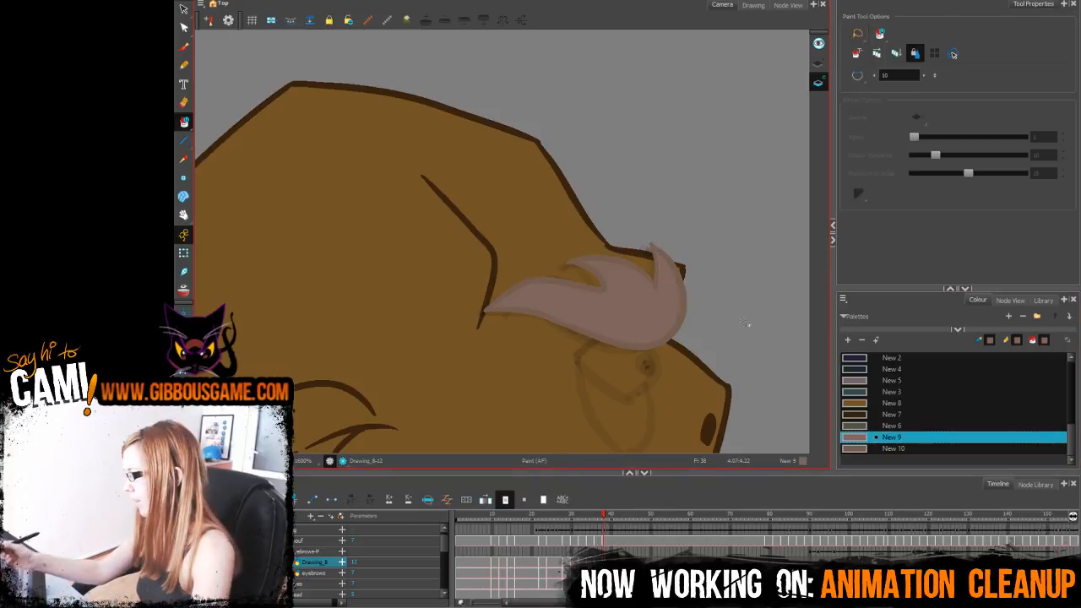
Step: Go back to frame 37 and fill both eyebrows with New 9
{"action": "key", "text": "g"}
{"action": "key", "text": "f"}
{"action": "key", "text": "f"}
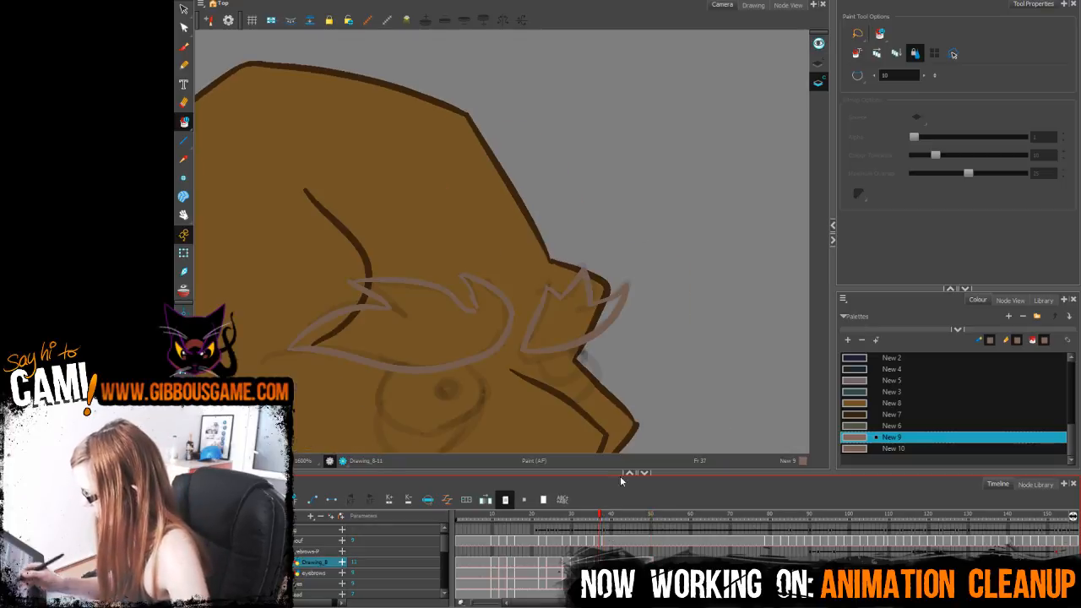
{"action": "left_click", "coordinate": [568, 321]}
{"action": "left_click", "coordinate": [433, 343]}
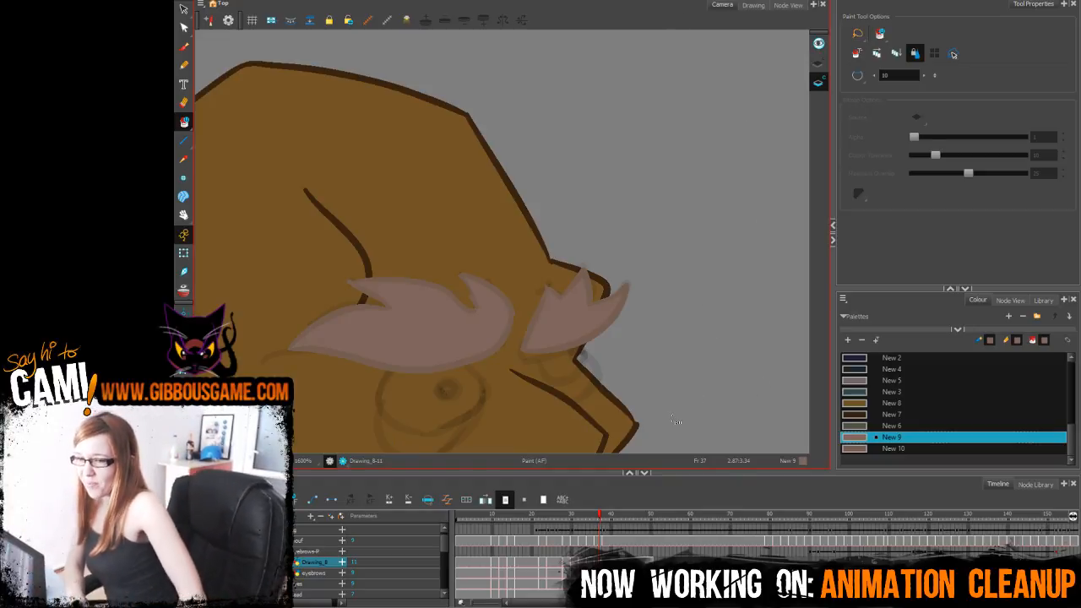
Step: Scrub back and forth between frames 16 and 45 to examine the cleaned-up eyebrows as the head turns, stopping at frame 35
{"action": "key", "text": "alt+q"}
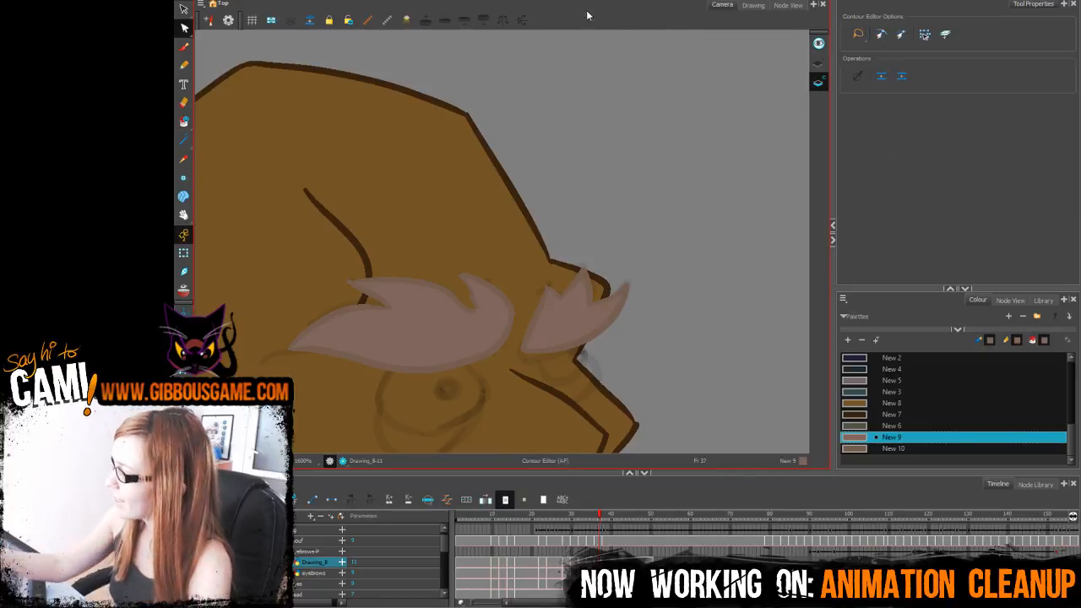
{"action": "left_click", "coordinate": [185, 30]}
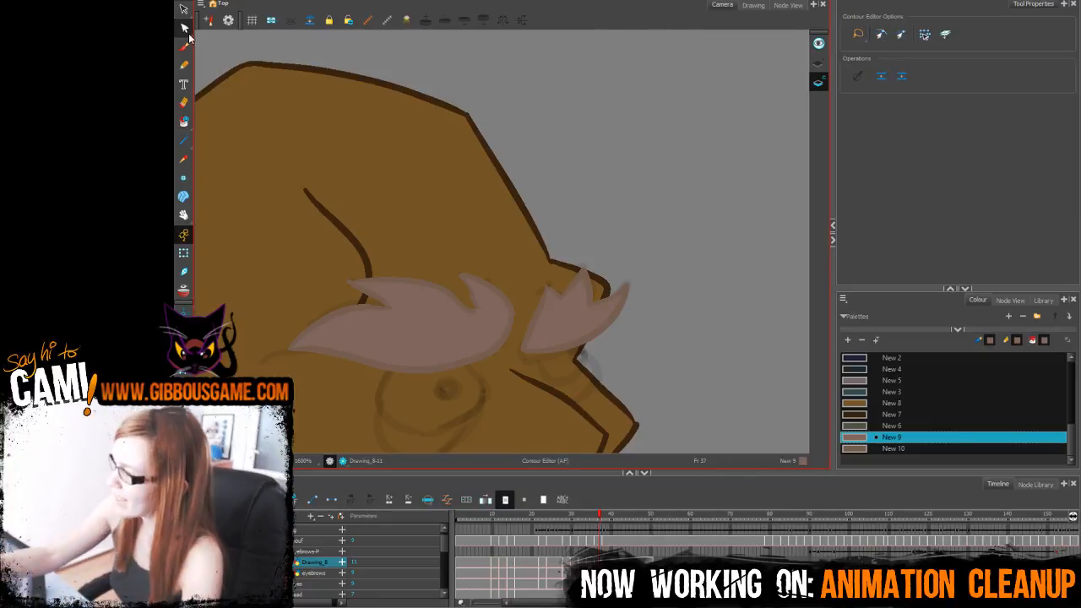
{"action": "left_click", "coordinate": [608, 19]}
{"action": "scroll", "coordinate": [609, 52], "scroll_direction": "down", "scroll_amount": 3}
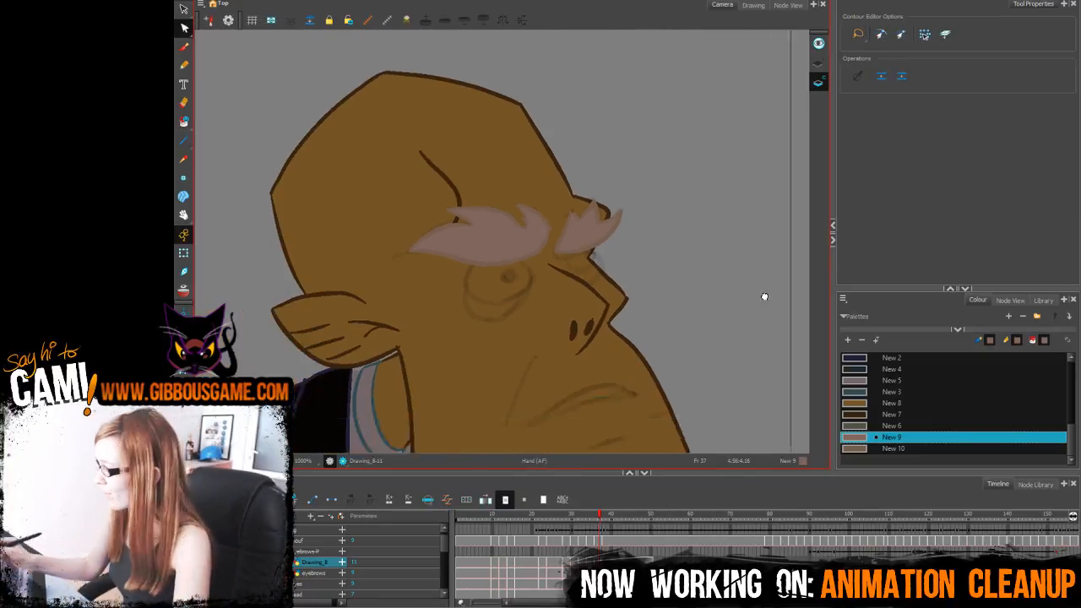
{"action": "left_click_drag", "start_coordinate": [603, 521], "coordinate": [460, 517]}
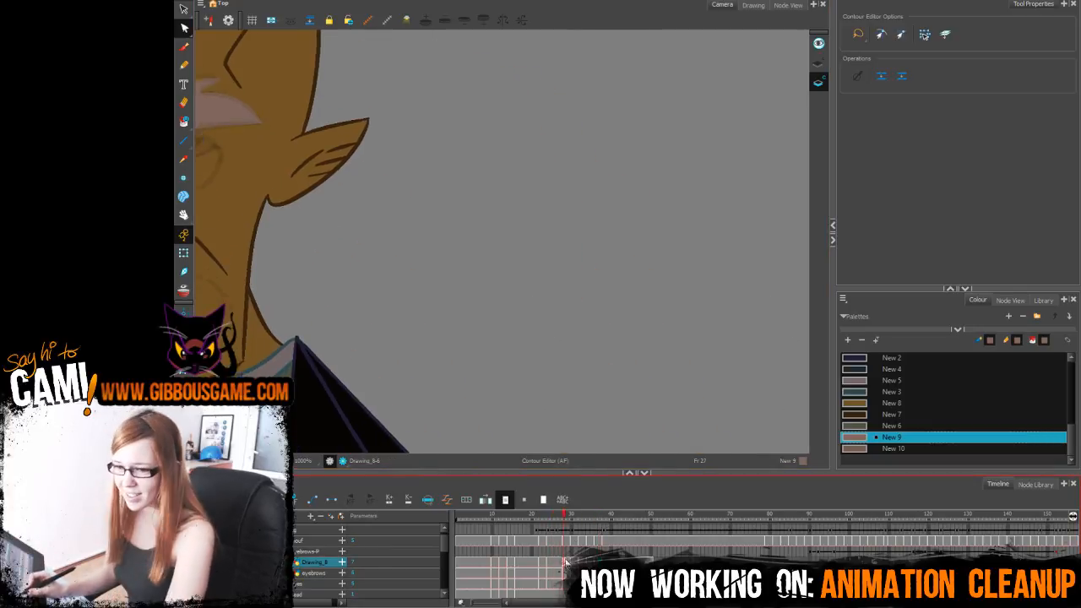
{"action": "left_click", "coordinate": [517, 562]}
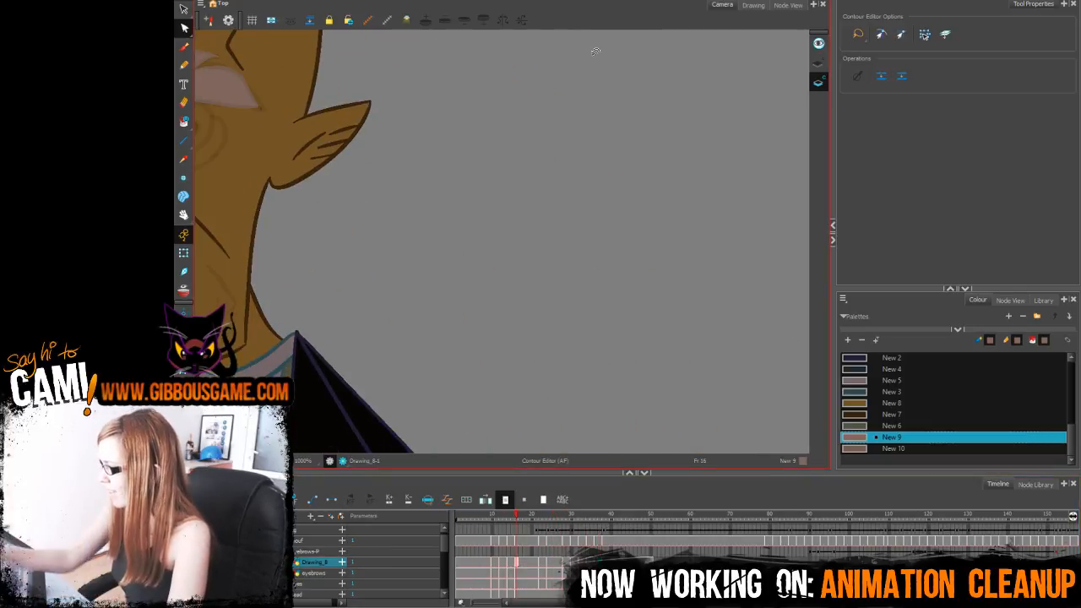
{"action": "left_click_drag", "start_coordinate": [533, 227], "coordinate": [760, 350]}
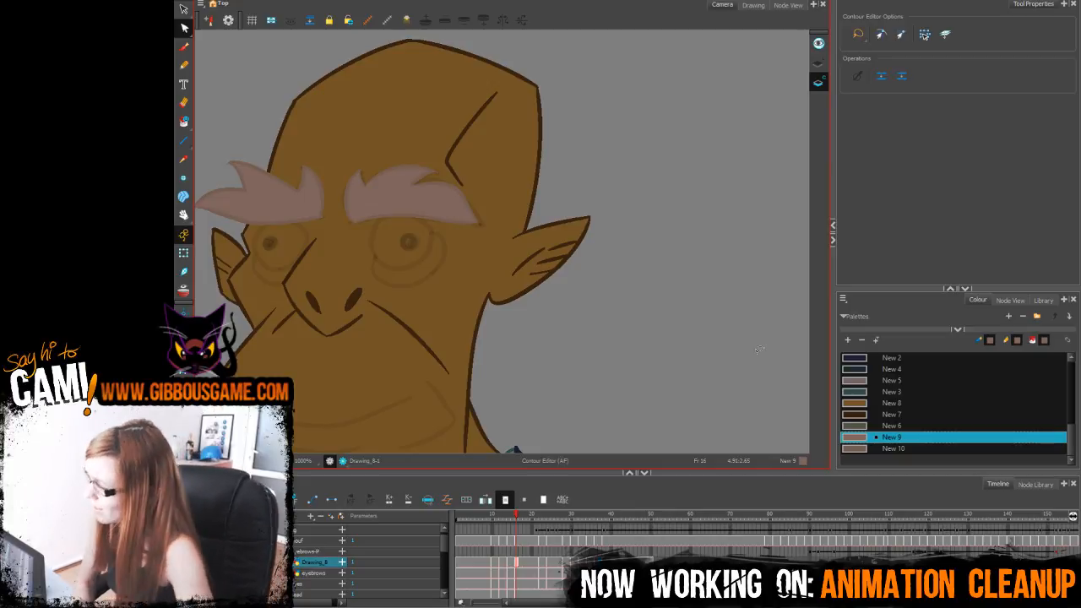
{"action": "left_click_drag", "start_coordinate": [521, 514], "coordinate": [610, 514]}
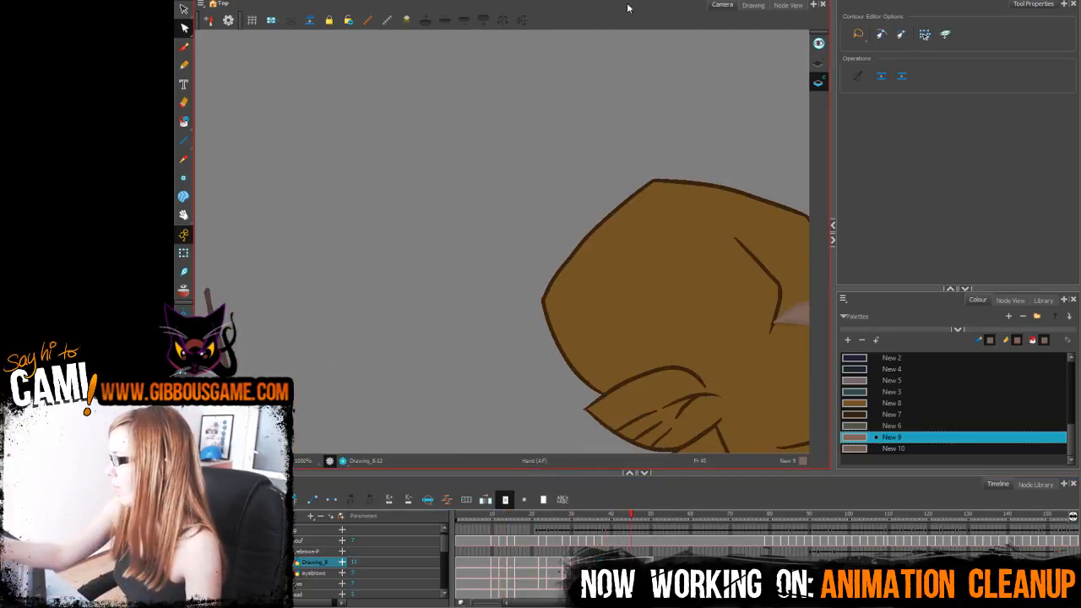
{"action": "left_click_drag", "start_coordinate": [724, 395], "coordinate": [451, 356]}
{"action": "left_click_drag", "start_coordinate": [490, 514], "coordinate": [592, 514]}
{"action": "left_click_drag", "start_coordinate": [547, 318], "coordinate": [701, 321]}
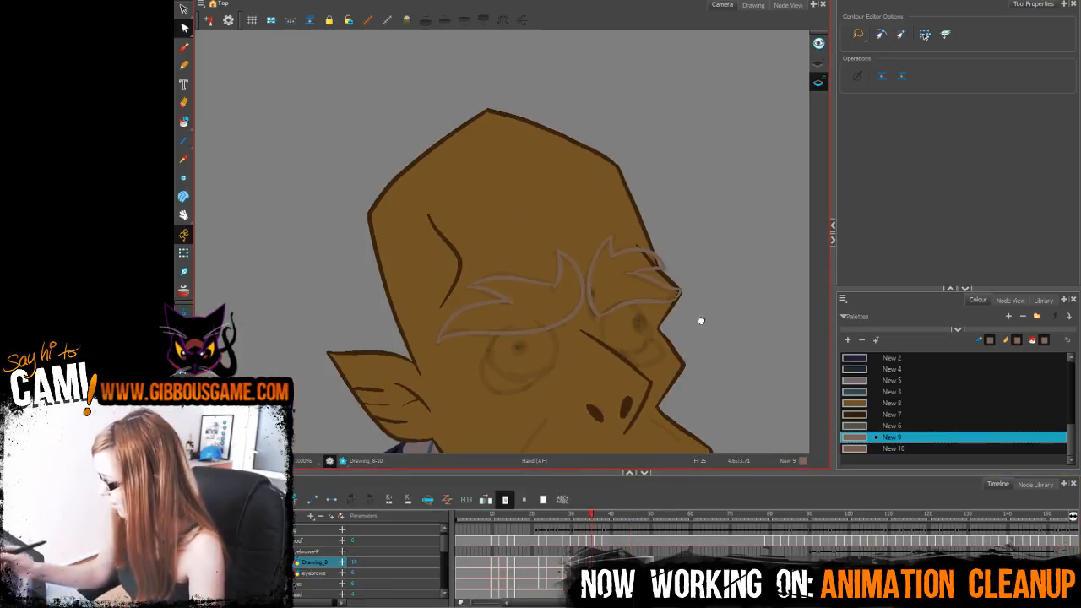
{"action": "left_click", "coordinate": [859, 450]}
{"action": "key", "text": "alt+i"}
{"action": "left_click", "coordinate": [522, 323]}
{"action": "left_click", "coordinate": [640, 303]}
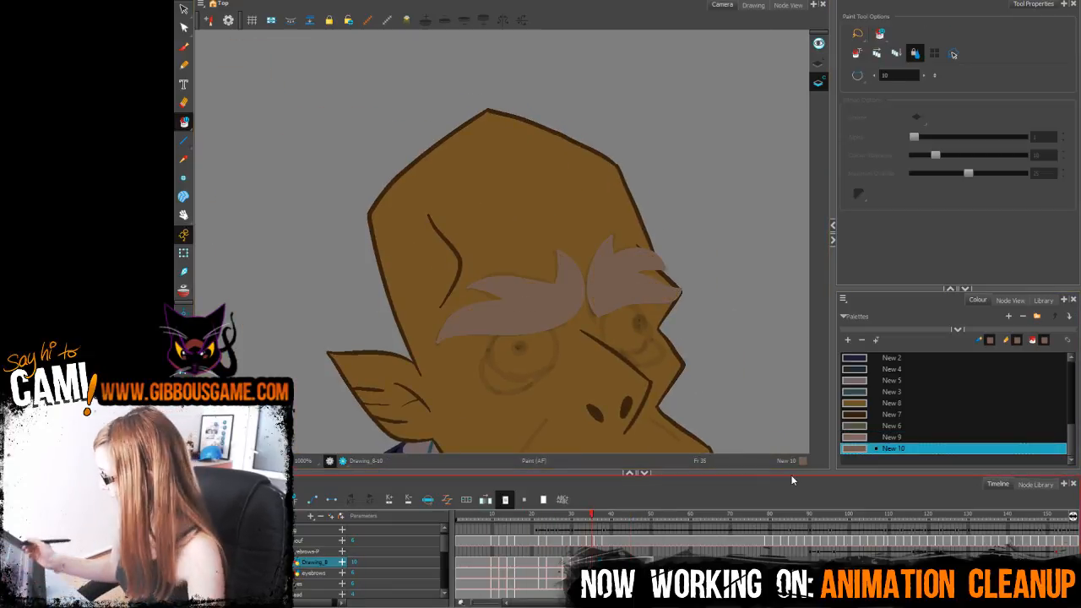
{"action": "key", "text": "ctrl+z"}
{"action": "key", "text": "ctrl+z"}
Step: Fill both eyebrows on frame 35 with New 9
{"action": "left_click", "coordinate": [859, 437]}
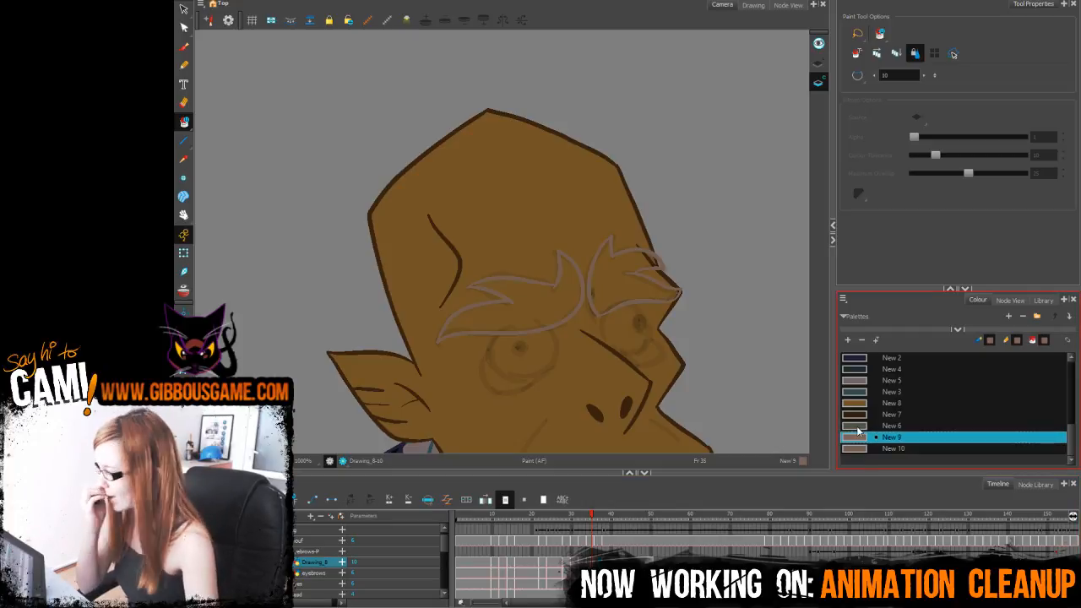
{"action": "left_click", "coordinate": [522, 323]}
{"action": "left_click", "coordinate": [640, 304]}
Step: Step through the frames around 31 and scrub forward to frame 52 to check the eyebrow drawings' continuity
{"action": "left_click", "coordinate": [577, 529]}
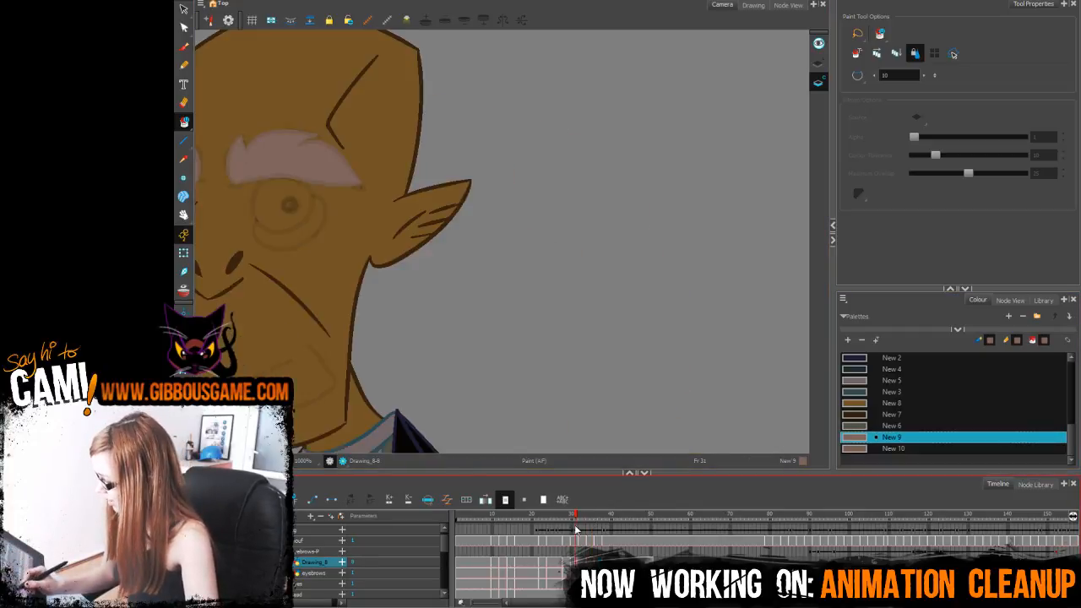
{"action": "key", "text": "comma"}
{"action": "key", "text": "period"}
{"action": "key", "text": "period"}
{"action": "key", "text": "period"}
{"action": "key", "text": "comma"}
{"action": "key", "text": "comma"}
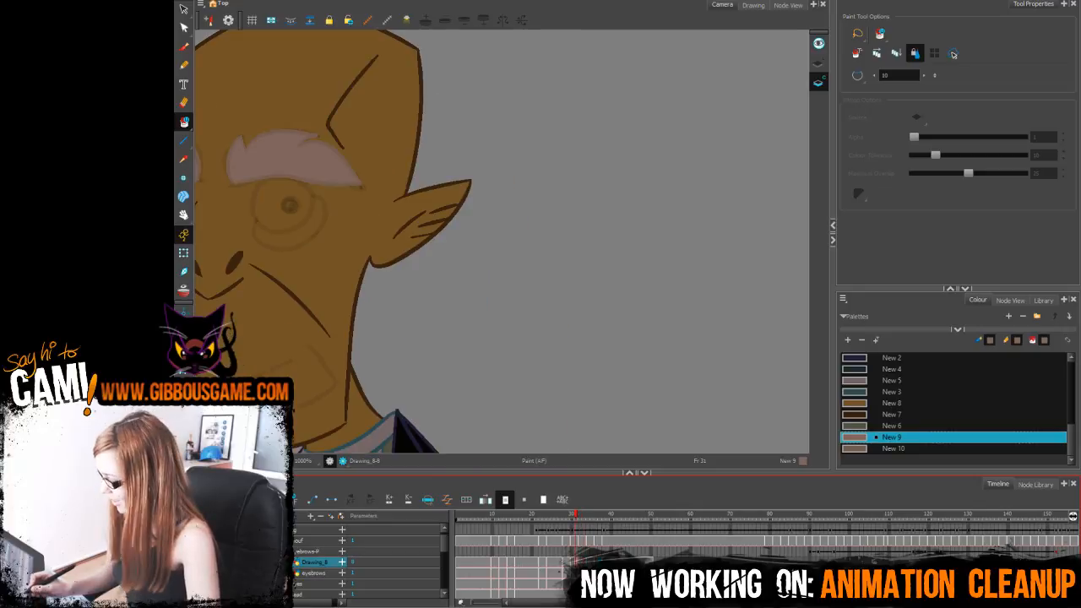
{"action": "left_click_drag", "start_coordinate": [582, 293], "coordinate": [778, 379]}
{"action": "left_click_drag", "start_coordinate": [495, 523], "coordinate": [603, 539]}
{"action": "left_click_drag", "start_coordinate": [640, 314], "coordinate": [420, 282]}
{"action": "mouse_move", "coordinate": [605, 517]}
{"action": "left_mouse_down"}
{"action": "mouse_move", "coordinate": [518, 538]}
{"action": "mouse_move", "coordinate": [597, 558]}
{"action": "mouse_move", "coordinate": [689, 545]}
{"action": "mouse_move", "coordinate": [651, 521]}
{"action": "mouse_move", "coordinate": [672, 524]}
{"action": "mouse_move", "coordinate": [662, 523]}
{"action": "left_mouse_up"}
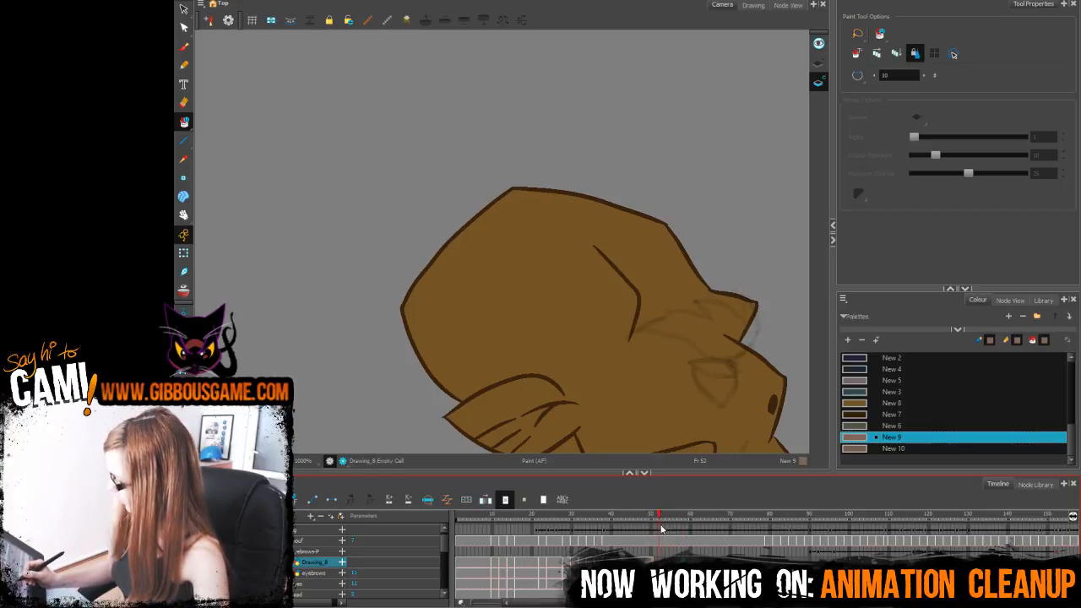
Step: Trace the visible eyebrow's closed outline on frame 53 with the Pencil tool in New 10
{"action": "left_click", "coordinate": [893, 448]}
{"action": "left_click", "coordinate": [185, 66]}
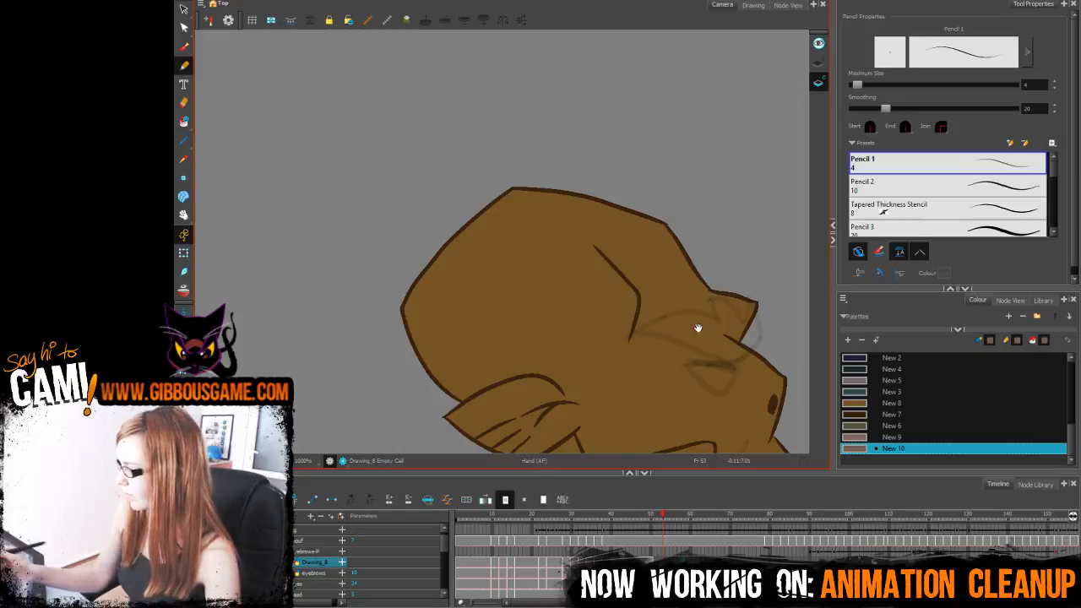
{"action": "left_click_drag", "start_coordinate": [698, 329], "coordinate": [562, 317]}
{"action": "key", "text": "2"}
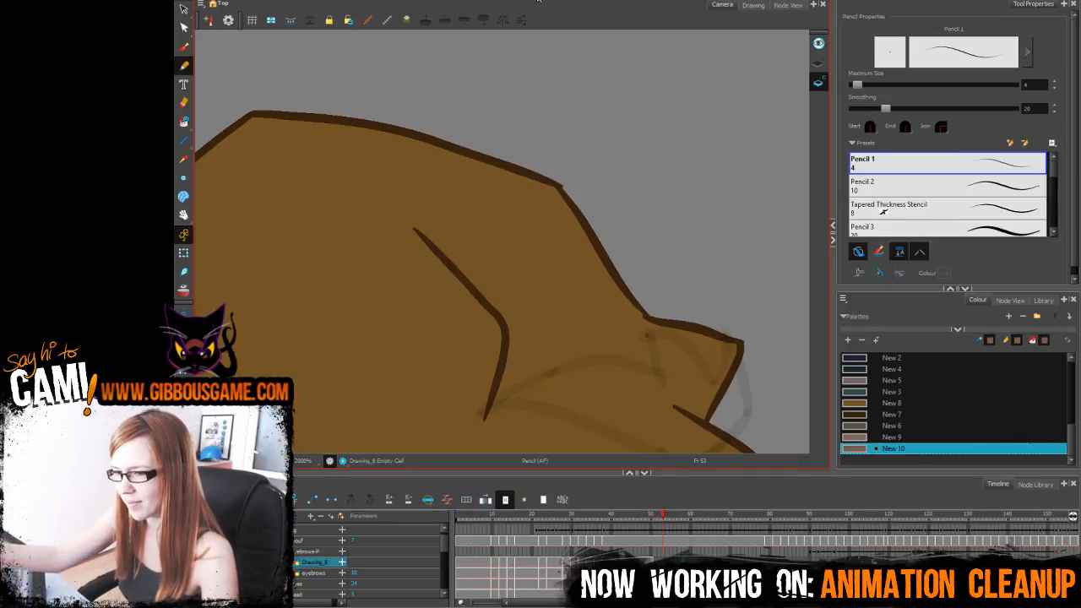
{"action": "left_click_drag", "start_coordinate": [772, 368], "coordinate": [745, 301]}
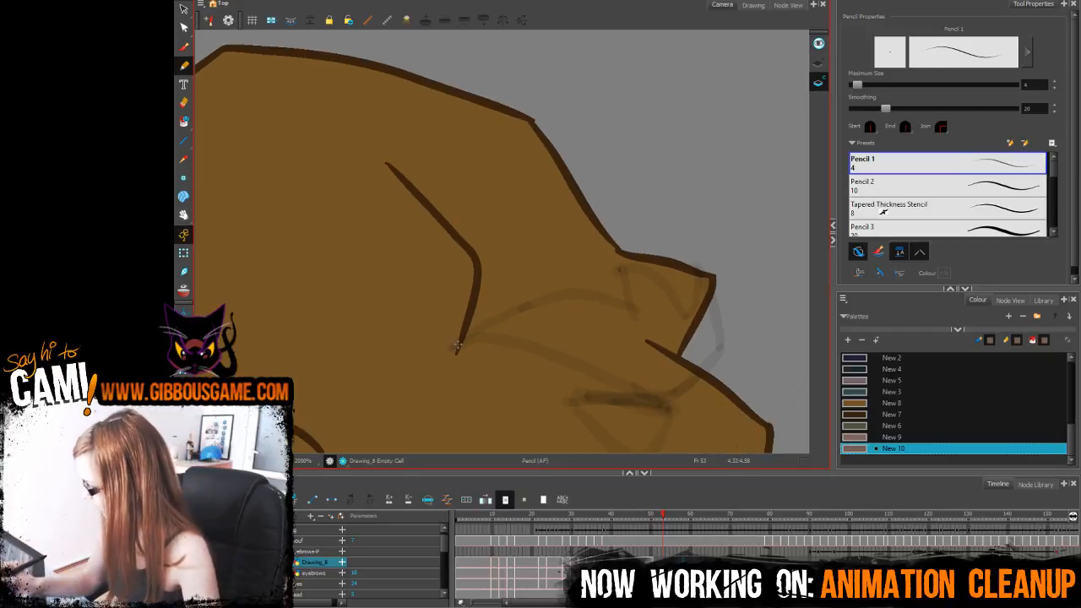
{"action": "mouse_move", "coordinate": [457, 342]}
{"action": "left_mouse_down"}
{"action": "mouse_move", "coordinate": [673, 389]}
{"action": "mouse_move", "coordinate": [659, 391]}
{"action": "mouse_move", "coordinate": [720, 344]}
{"action": "mouse_move", "coordinate": [694, 258]}
{"action": "mouse_move", "coordinate": [682, 318]}
{"action": "mouse_move", "coordinate": [639, 270]}
{"action": "mouse_move", "coordinate": [619, 268]}
{"action": "mouse_move", "coordinate": [634, 321]}
{"action": "mouse_move", "coordinate": [591, 288]}
{"action": "mouse_move", "coordinate": [530, 295]}
{"action": "mouse_move", "coordinate": [460, 346]}
{"action": "left_mouse_up"}
Step: Return to frame 51 and trace the eyebrow's full outline with its pointed tufts in New 10
{"action": "key", "text": "period"}
{"action": "key", "text": "period"}
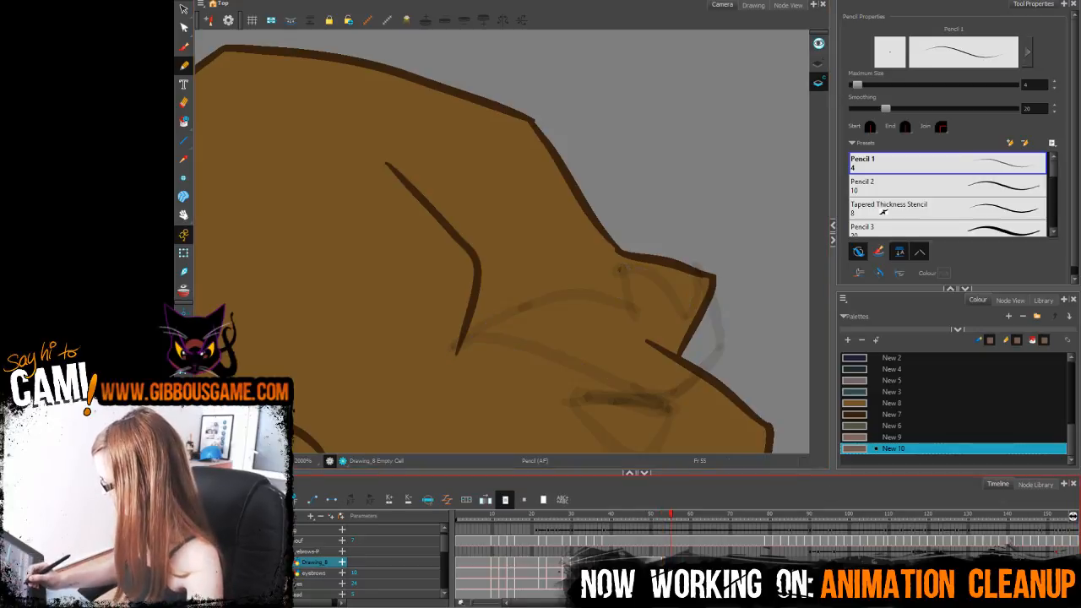
{"action": "key", "text": "comma"}
{"action": "key", "text": "comma"}
{"action": "key", "text": "comma"}
{"action": "key", "text": "comma"}
{"action": "key", "text": "period"}
{"action": "key", "text": "comma"}
{"action": "key", "text": "space"}
{"action": "left_click_drag", "start_coordinate": [644, 365], "coordinate": [637, 339]}
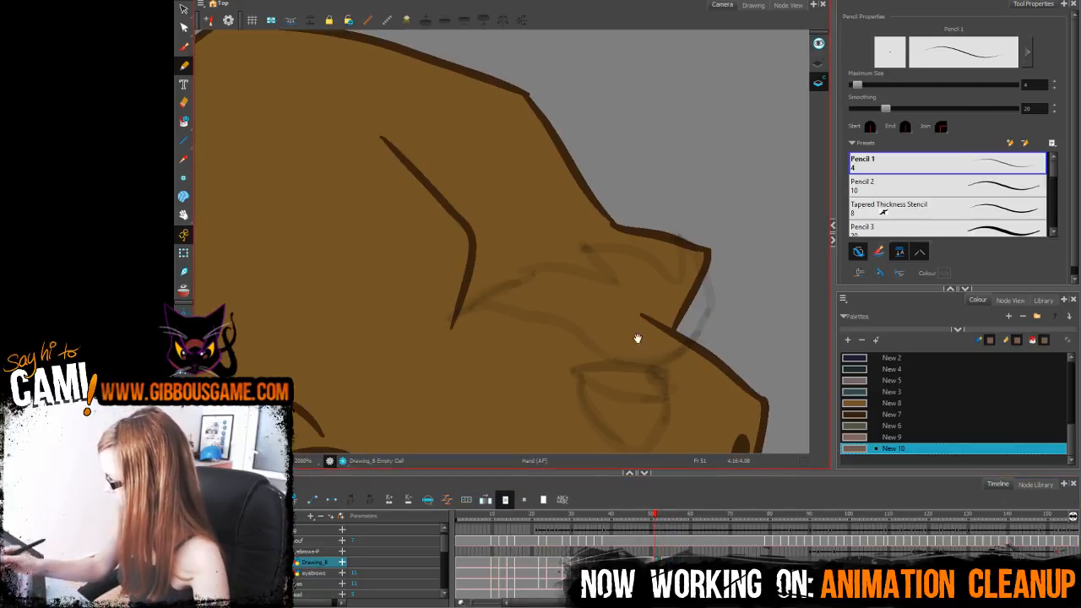
{"action": "mouse_move", "coordinate": [457, 306]}
{"action": "left_mouse_down"}
{"action": "mouse_move", "coordinate": [513, 307]}
{"action": "mouse_move", "coordinate": [609, 348]}
{"action": "mouse_move", "coordinate": [690, 342]}
{"action": "mouse_move", "coordinate": [707, 276]}
{"action": "mouse_move", "coordinate": [682, 244]}
{"action": "mouse_move", "coordinate": [686, 283]}
{"action": "mouse_move", "coordinate": [619, 248]}
{"action": "mouse_move", "coordinate": [590, 246]}
{"action": "mouse_move", "coordinate": [612, 284]}
{"action": "mouse_move", "coordinate": [527, 267]}
{"action": "mouse_move", "coordinate": [456, 304]}
{"action": "left_mouse_up"}
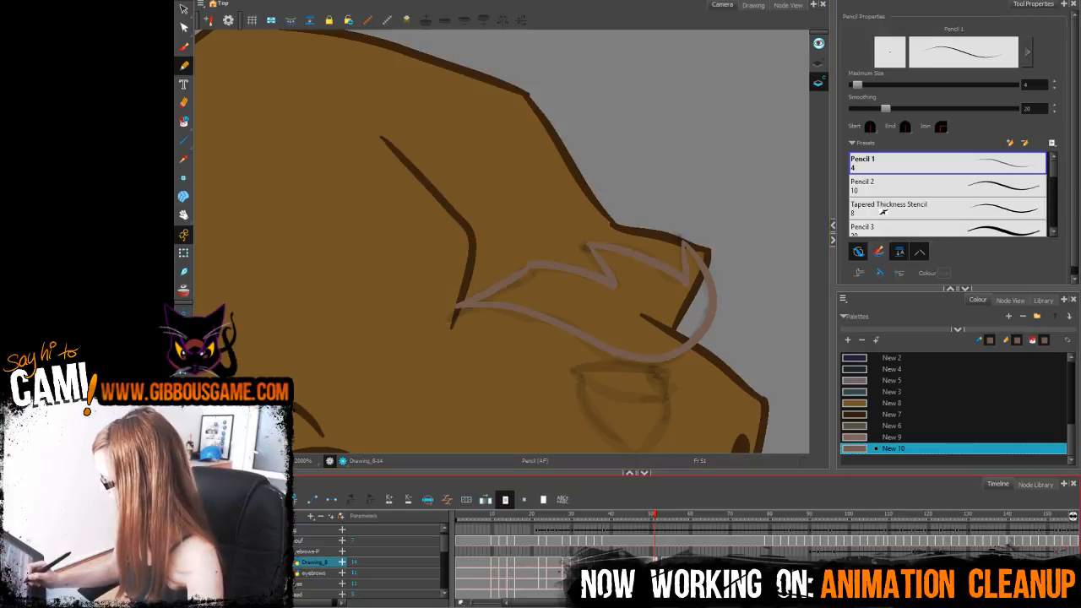
Step: Flip through frames 49 to 58 to compare the traced eyebrows with the rough sketches
{"action": "key", "text": "period"}
{"action": "key", "text": "comma"}
{"action": "key", "text": "period"}
{"action": "key", "text": "period"}
{"action": "key", "text": "period"}
{"action": "key", "text": "period"}
{"action": "key", "text": "period"}
{"action": "key", "text": "period"}
{"action": "key", "text": "period"}
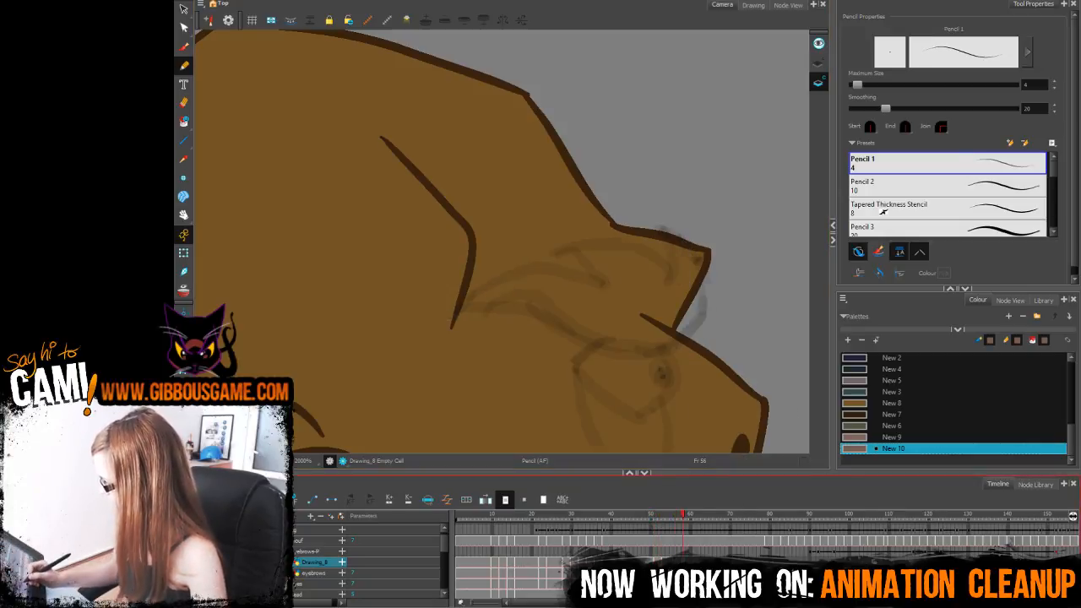
{"action": "key", "text": "comma"}
{"action": "key", "text": "comma"}
{"action": "key", "text": "comma"}
{"action": "key", "text": "comma"}
{"action": "key", "text": "comma"}
{"action": "key", "text": "comma"}
{"action": "key", "text": "comma"}
{"action": "key", "text": "comma"}
{"action": "key", "text": "comma"}
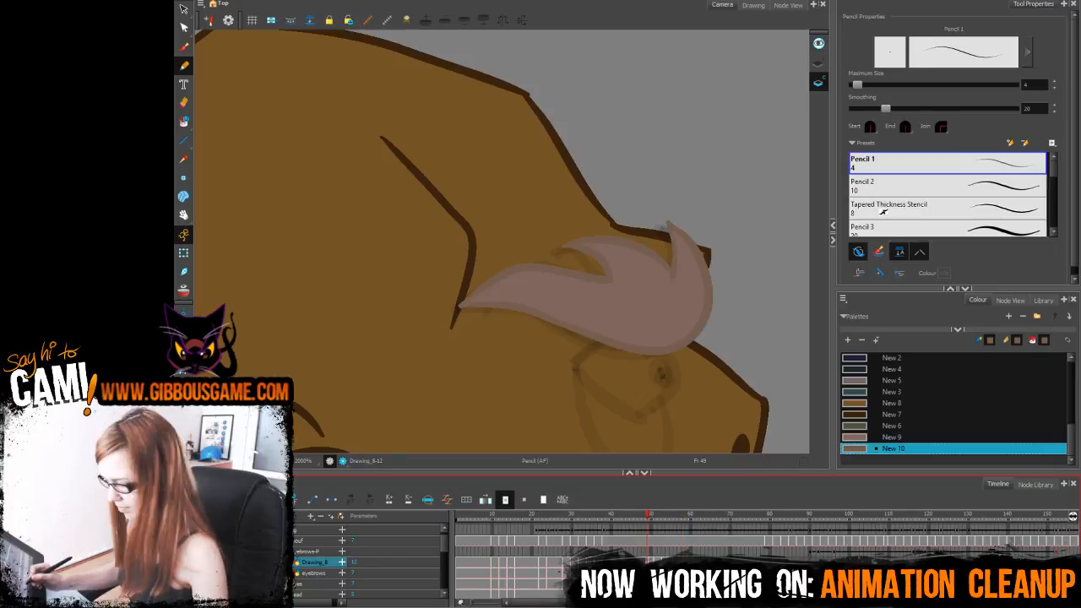
Step: Flip through the eyebrow drawings and extend the eyebrow exposure on the timeline up to frame 78
{"action": "key", "text": "g"}
{"action": "key", "text": "g"}
{"action": "key", "text": "period"}
{"action": "key", "text": "comma"}
{"action": "key", "text": "comma"}
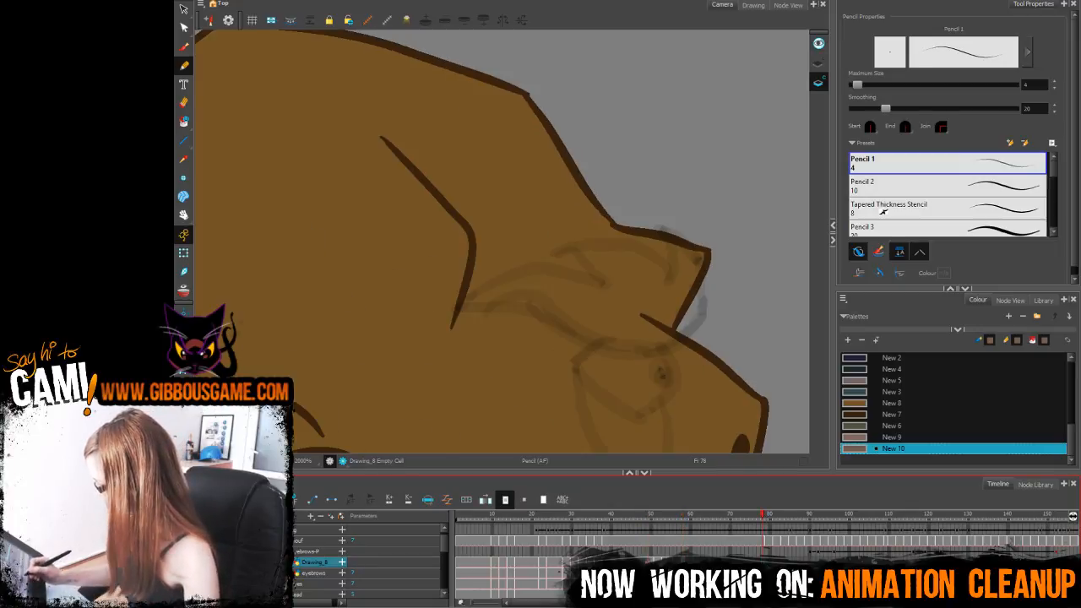
{"action": "key", "text": "F5"}
{"action": "key", "text": "f"}
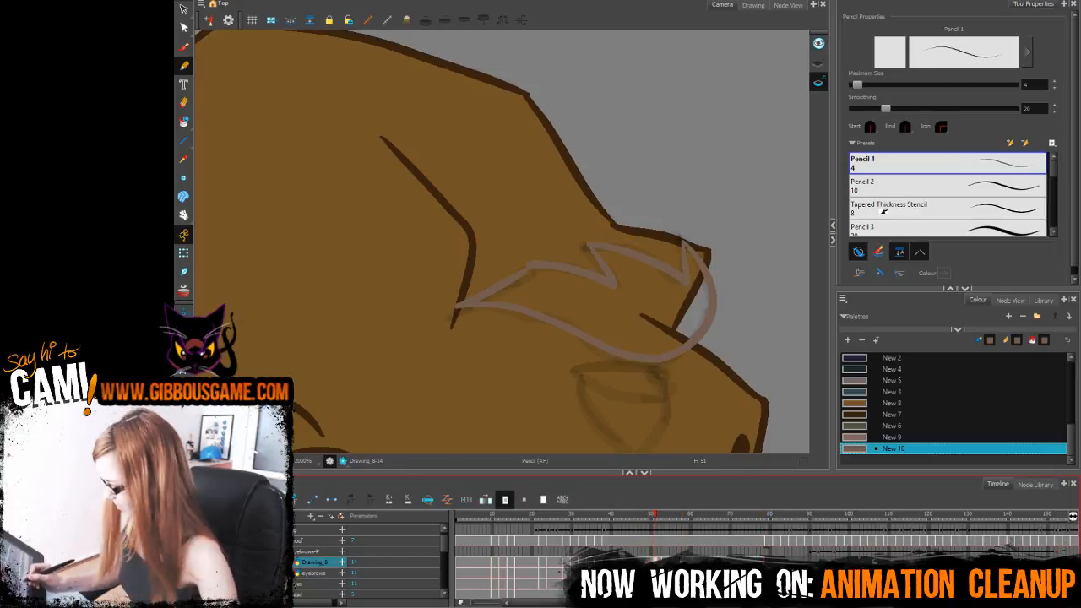
Step: Fill the newly traced eyebrow outlines around frames 51 to 56 with New 9
{"action": "key", "text": "period"}
{"action": "key", "text": "period"}
{"action": "key", "text": "period"}
{"action": "key", "text": "period"}
{"action": "key", "text": "period"}
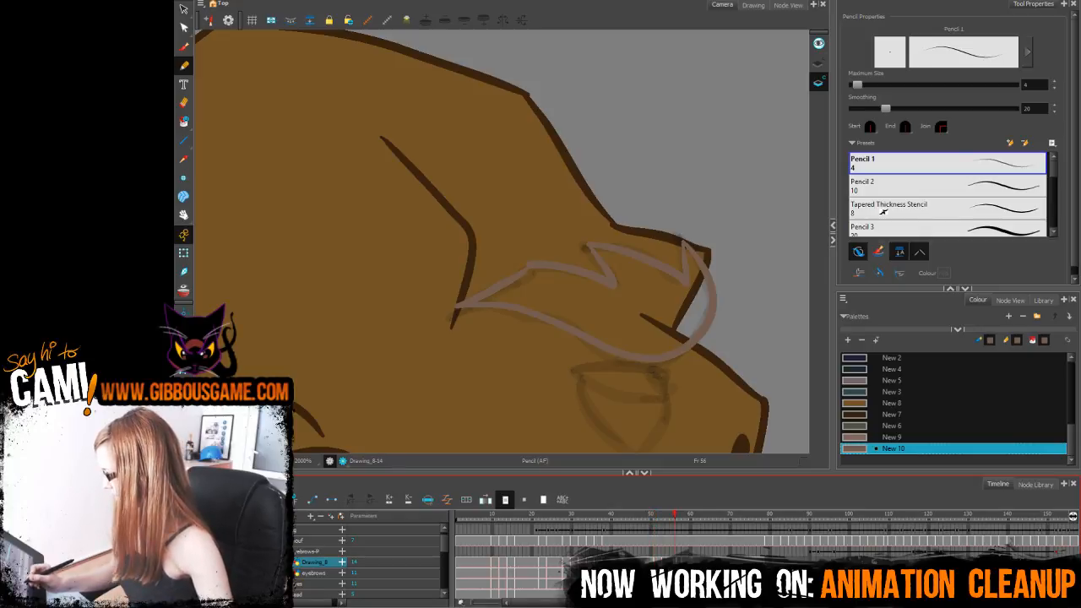
{"action": "left_click", "coordinate": [858, 437]}
{"action": "key", "text": "alt+i"}
{"action": "left_click", "coordinate": [656, 330]}
{"action": "left_click_drag", "start_coordinate": [674, 517], "coordinate": [616, 513]}
{"action": "left_click", "coordinate": [675, 529]}
{"action": "left_click", "coordinate": [642, 350]}
Step: View the full figure and play the animation from frame 1 to check the eyebrows' motion
{"action": "key", "text": "1"}
{"action": "key", "text": "g"}
{"action": "key", "text": "g"}
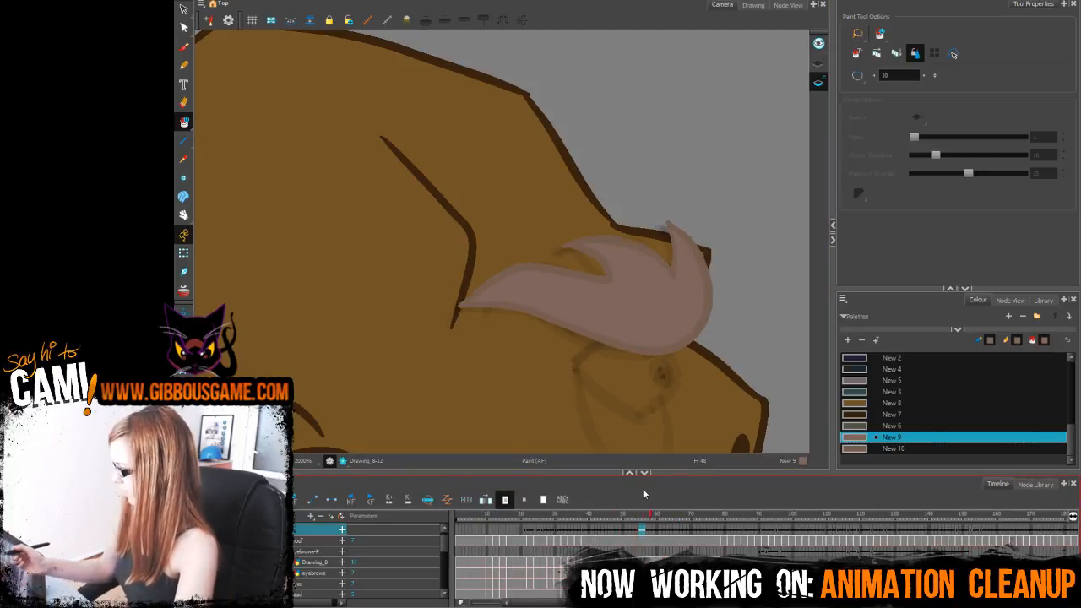
{"action": "key", "text": "1"}
{"action": "key", "text": "1"}
{"action": "key", "text": "1"}
{"action": "key", "text": "1"}
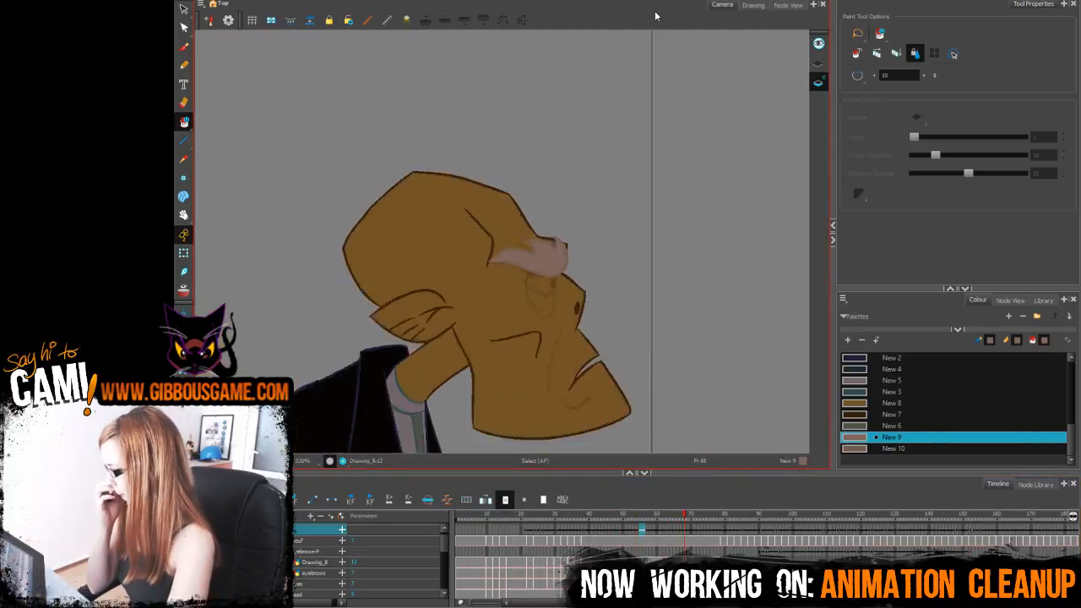
{"action": "key", "text": "1"}
{"action": "key", "text": "1"}
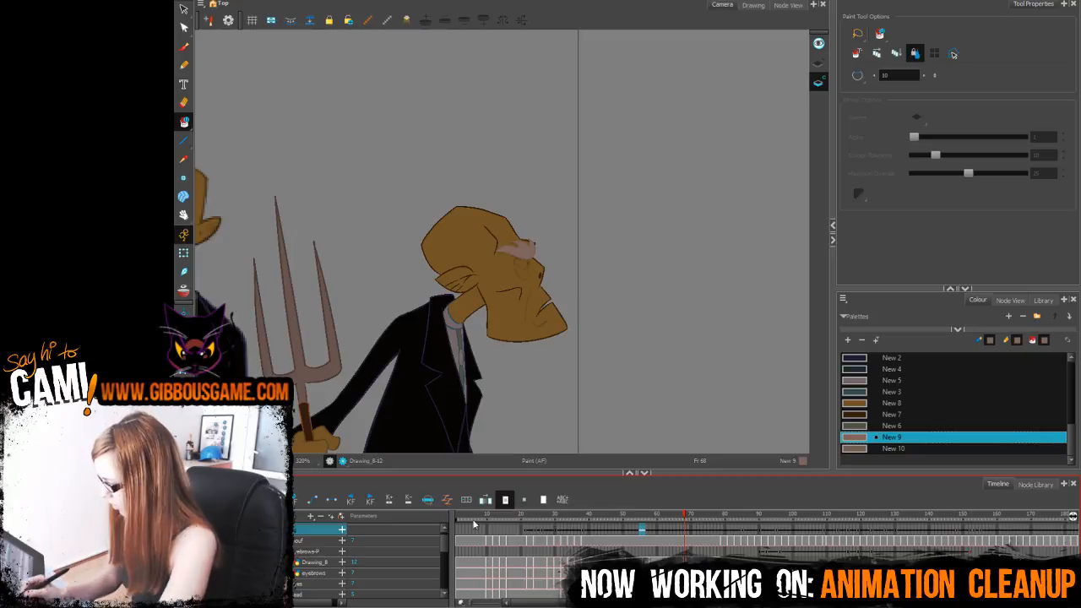
{"action": "left_click", "coordinate": [456, 517]}
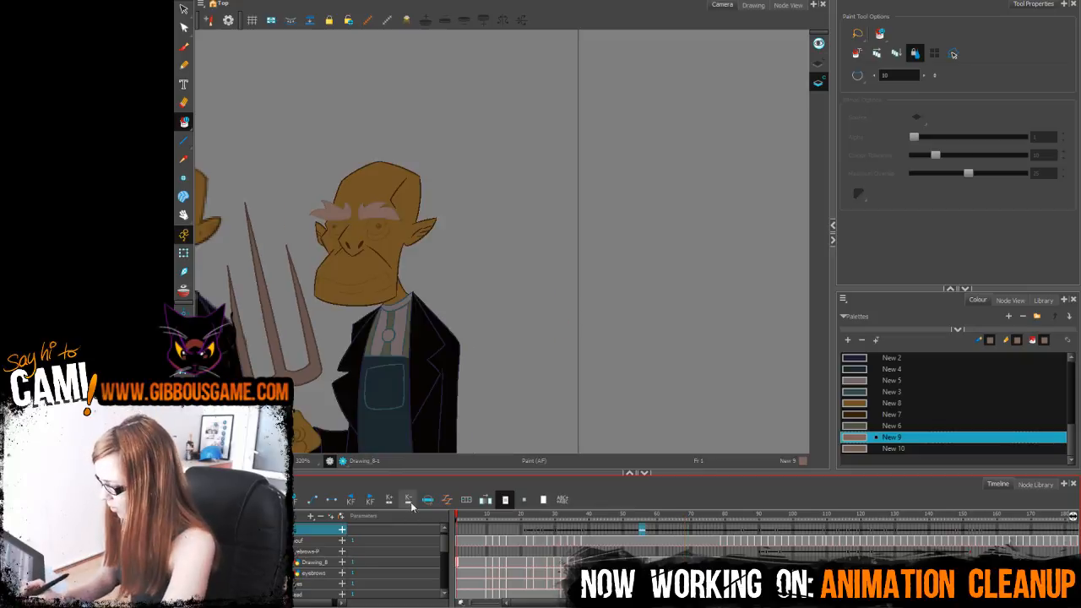
{"action": "key", "text": "1"}
{"action": "key", "text": "1"}
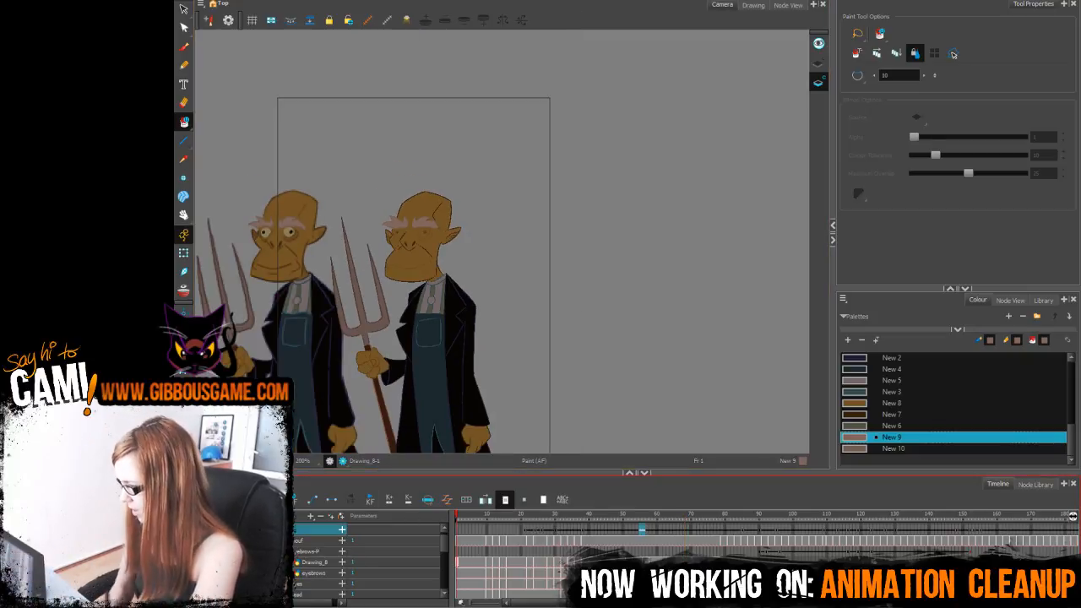
{"action": "left_click", "coordinate": [505, 514]}
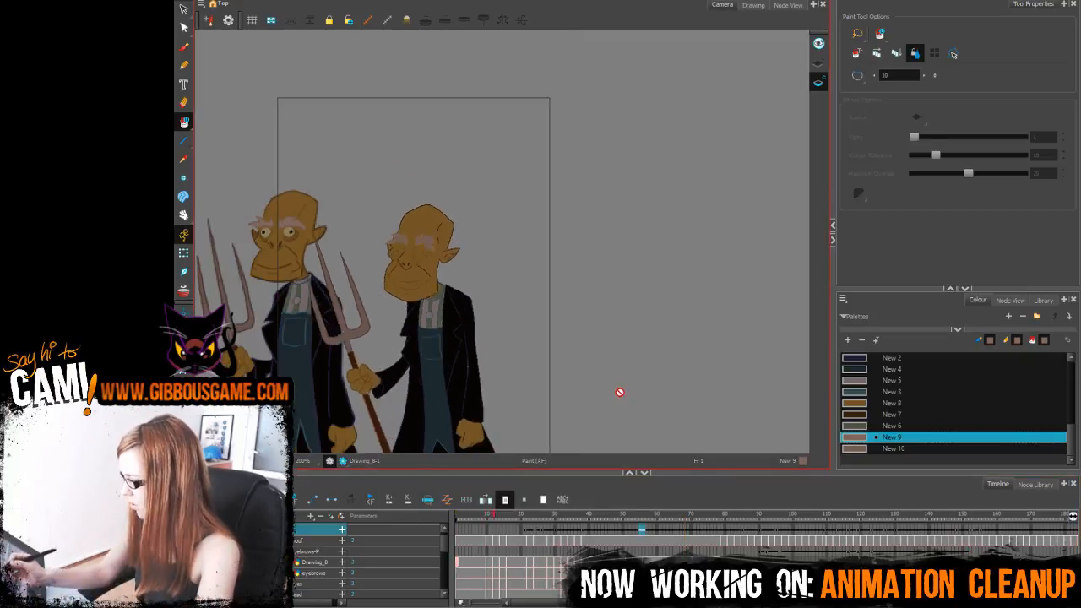
{"action": "left_click_drag", "start_coordinate": [596, 354], "coordinate": [681, 228]}
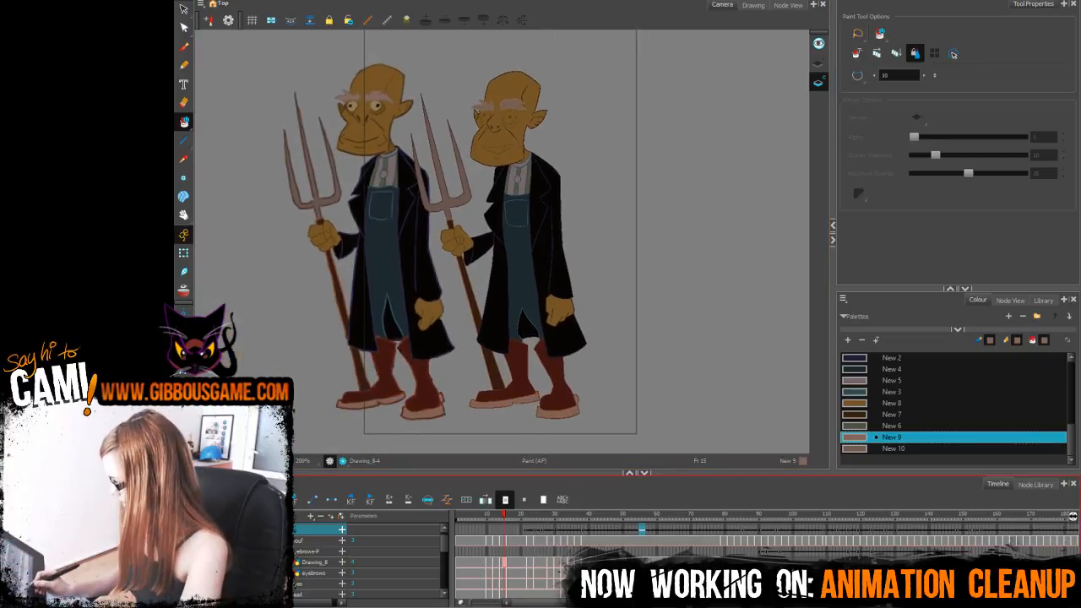
{"action": "left_click", "coordinate": [457, 515]}
{"action": "key", "text": "shift+Return"}
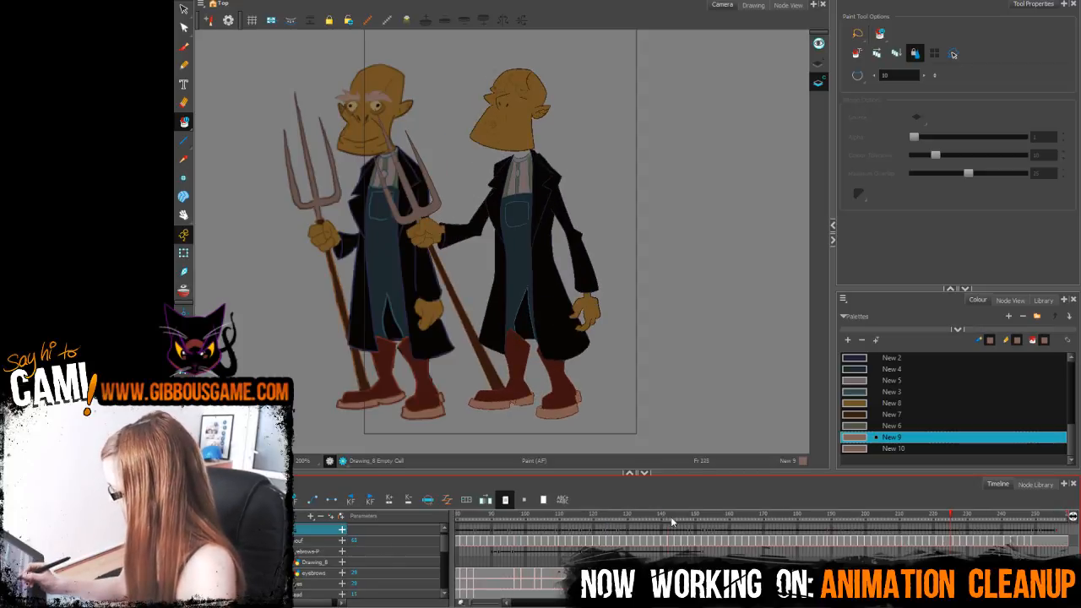
Step: Find the matching head pose at frame 36 and reuse its eyebrow drawing for the return turn near frame 80
{"action": "left_click", "coordinate": [655, 561]}
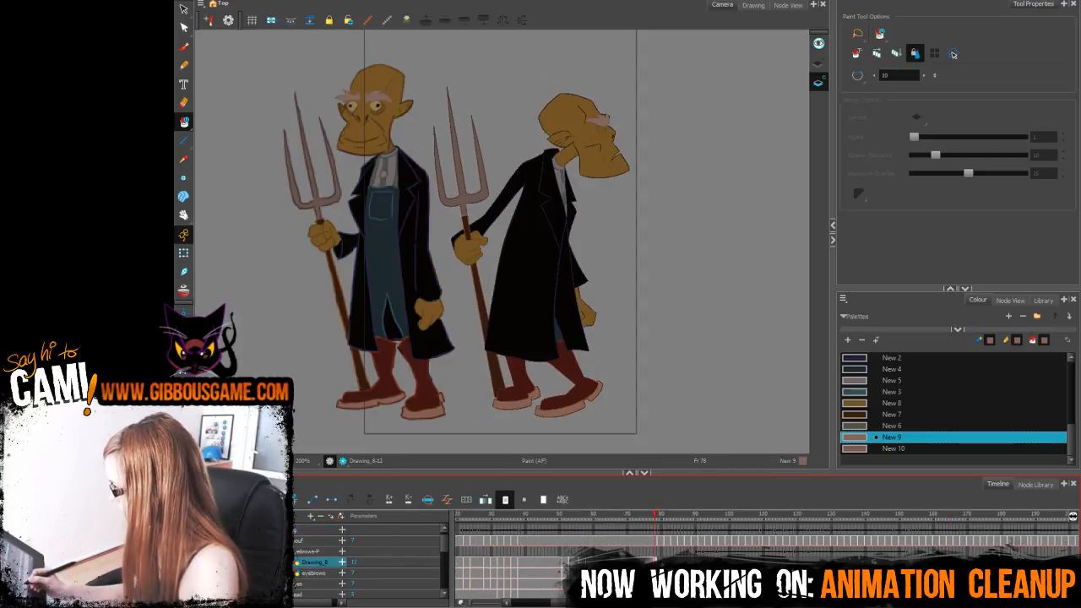
{"action": "left_click", "coordinate": [679, 561]}
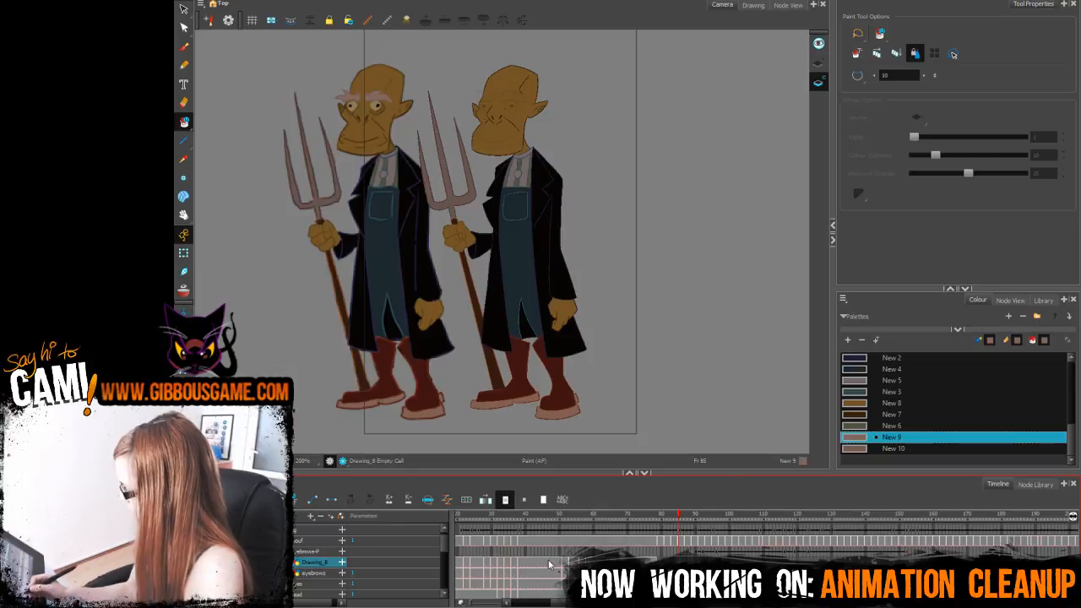
{"action": "left_click", "coordinate": [528, 563]}
{"action": "left_click_drag", "start_coordinate": [558, 602], "coordinate": [525, 602]}
{"action": "left_click", "coordinate": [468, 562]}
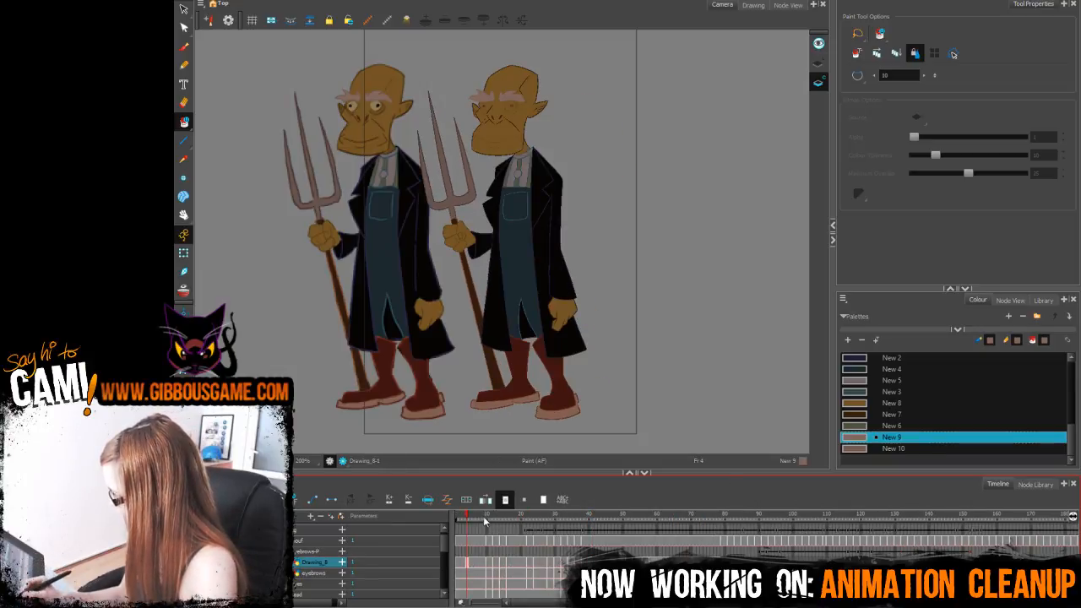
{"action": "left_click_drag", "start_coordinate": [484, 518], "coordinate": [524, 531]}
{"action": "left_click_drag", "start_coordinate": [522, 580], "coordinate": [620, 581]}
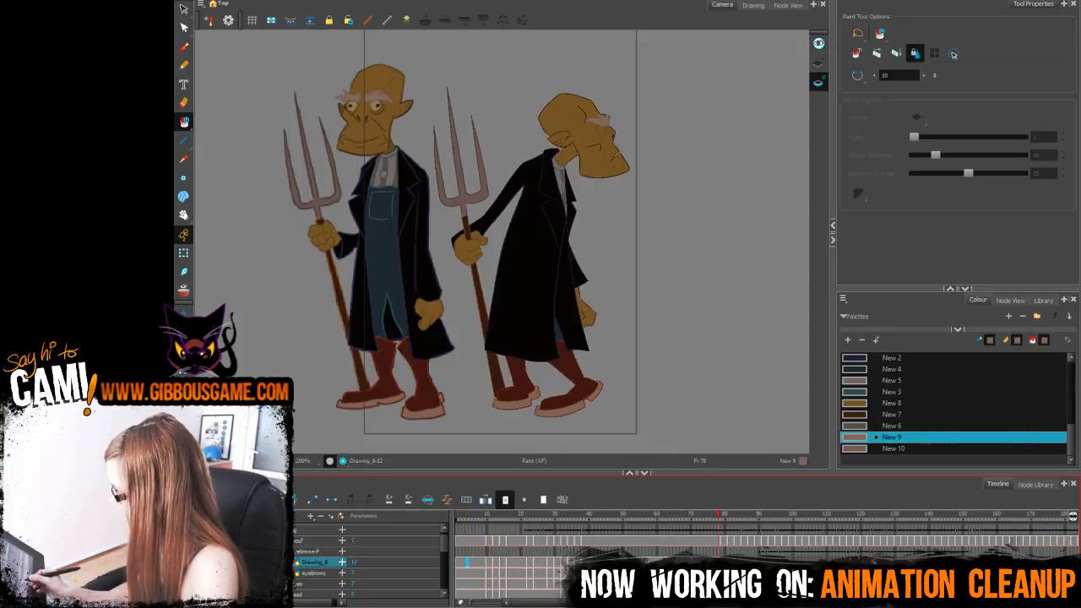
{"action": "mouse_move", "coordinate": [719, 582]}
{"action": "left_mouse_down"}
{"action": "mouse_move", "coordinate": [561, 577]}
{"action": "mouse_move", "coordinate": [737, 578]}
{"action": "mouse_move", "coordinate": [576, 578]}
{"action": "left_mouse_up"}
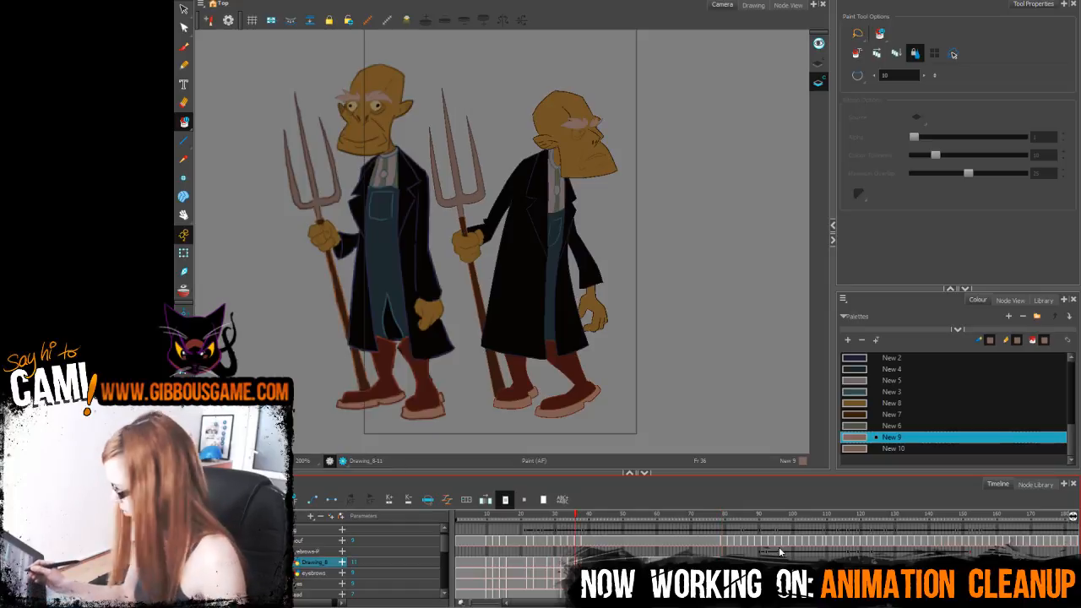
{"action": "left_click", "coordinate": [723, 514]}
Step: Reuse the eyebrow drawing from frame 34 on frames 81 and 82
{"action": "left_click", "coordinate": [568, 561]}
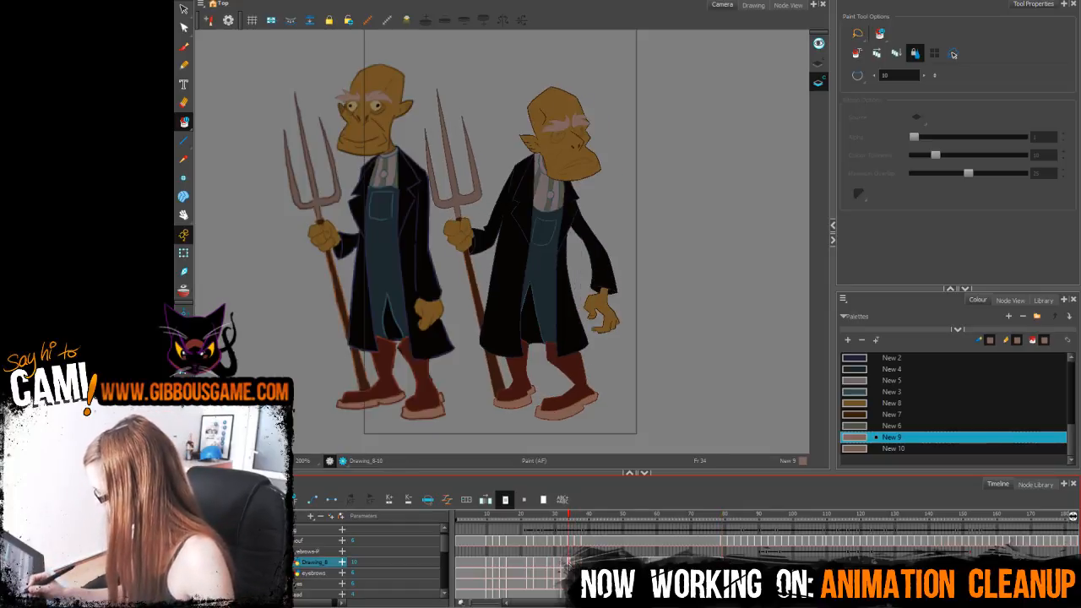
{"action": "left_click", "coordinate": [727, 514]}
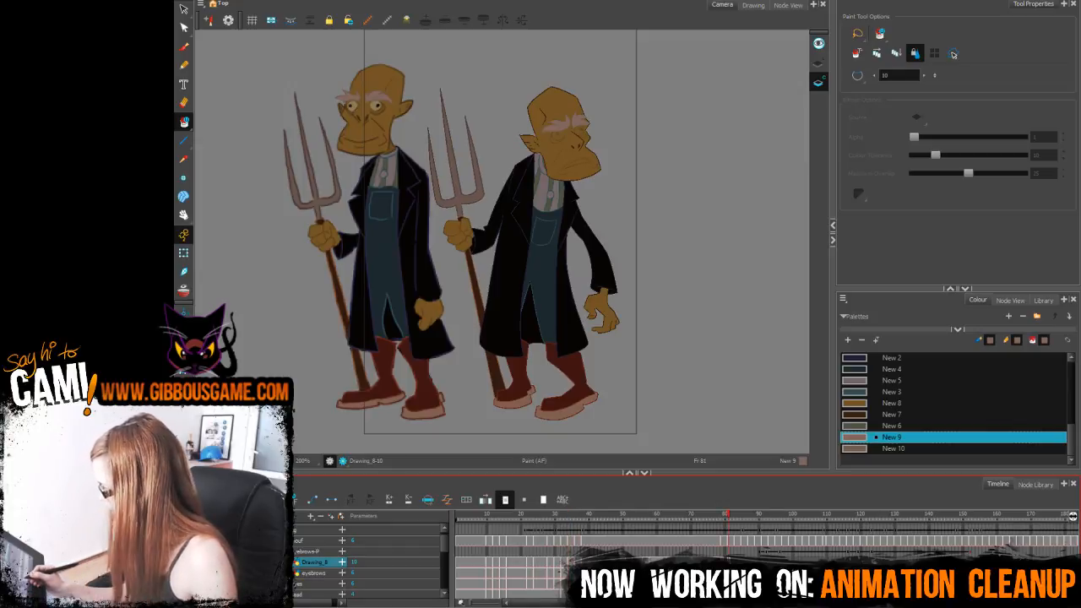
{"action": "key", "text": "comma"}
{"action": "key", "text": "period"}
{"action": "key", "text": "period"}
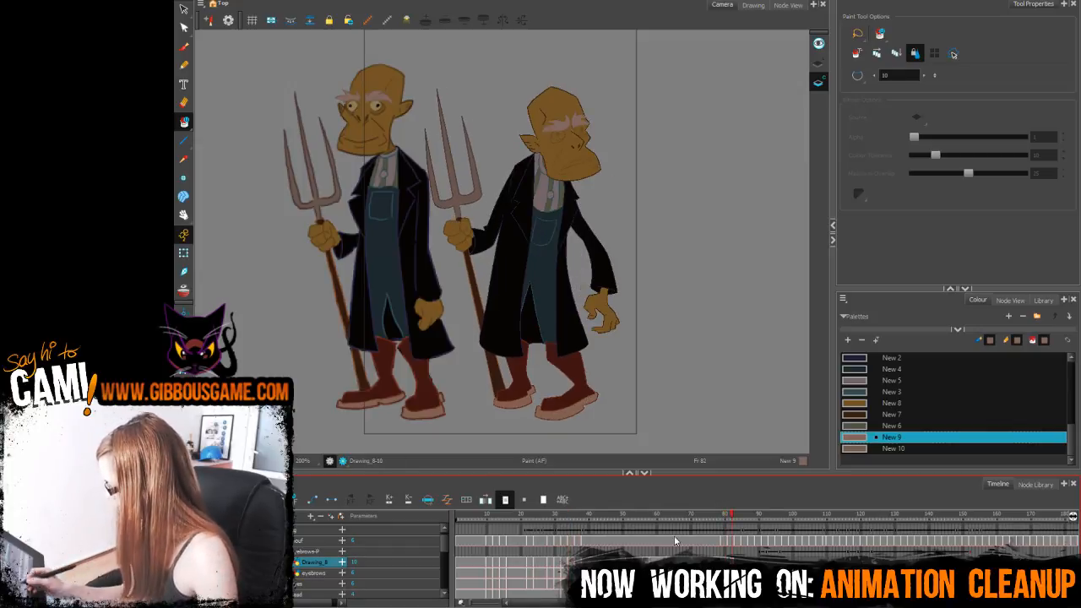
Step: Reuse the front-facing eyebrow drawing from frame 32 at frame 83
{"action": "left_click", "coordinate": [565, 562]}
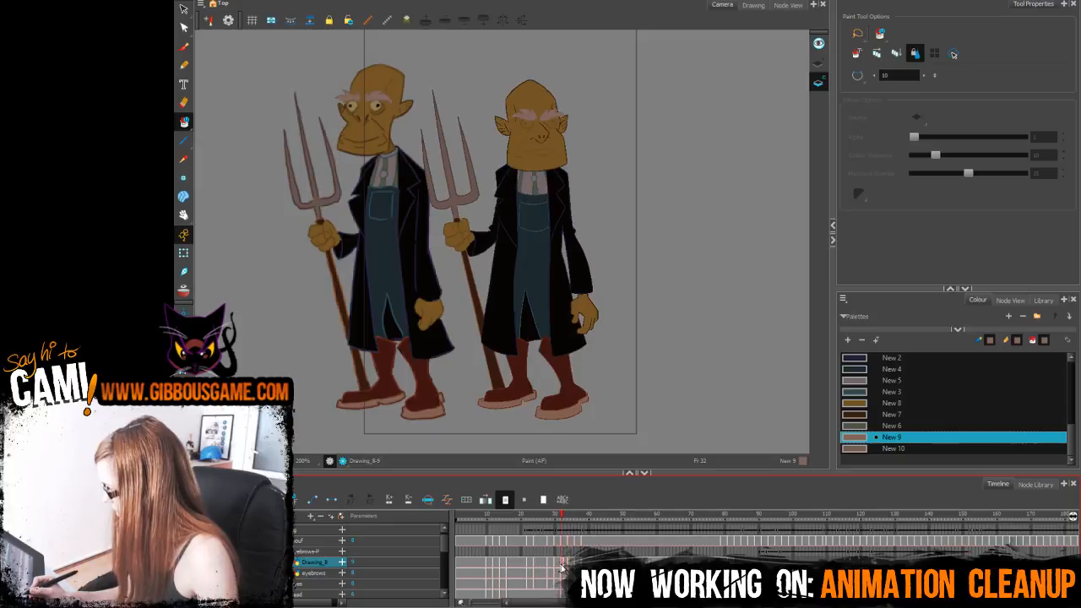
{"action": "left_click", "coordinate": [739, 563]}
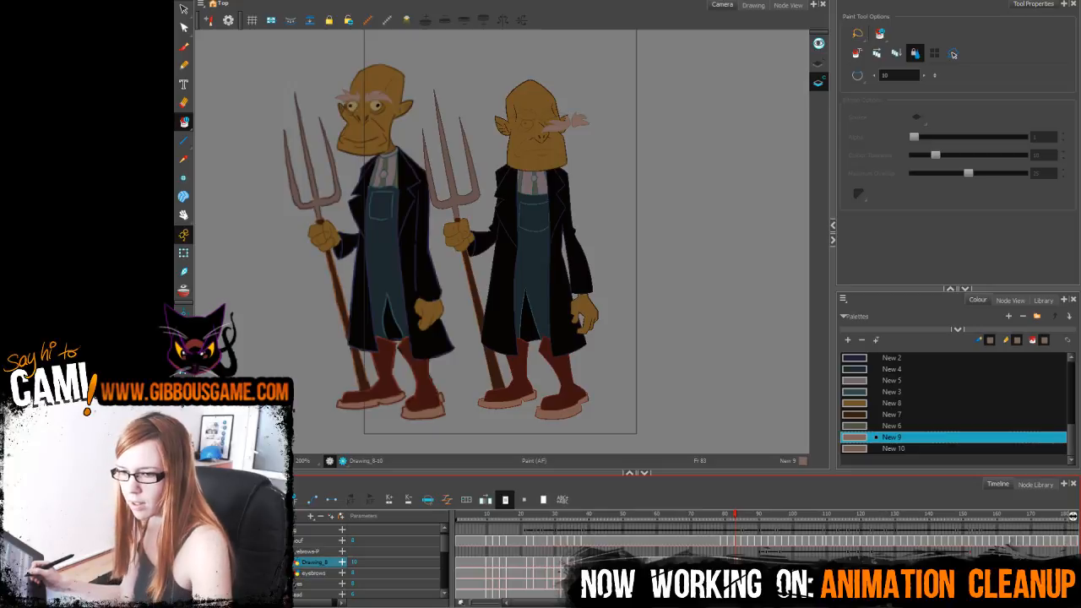
{"action": "key", "text": "."}
{"action": "key", "text": "."}
{"action": "key", "text": "."}
{"action": "key", "text": "."}
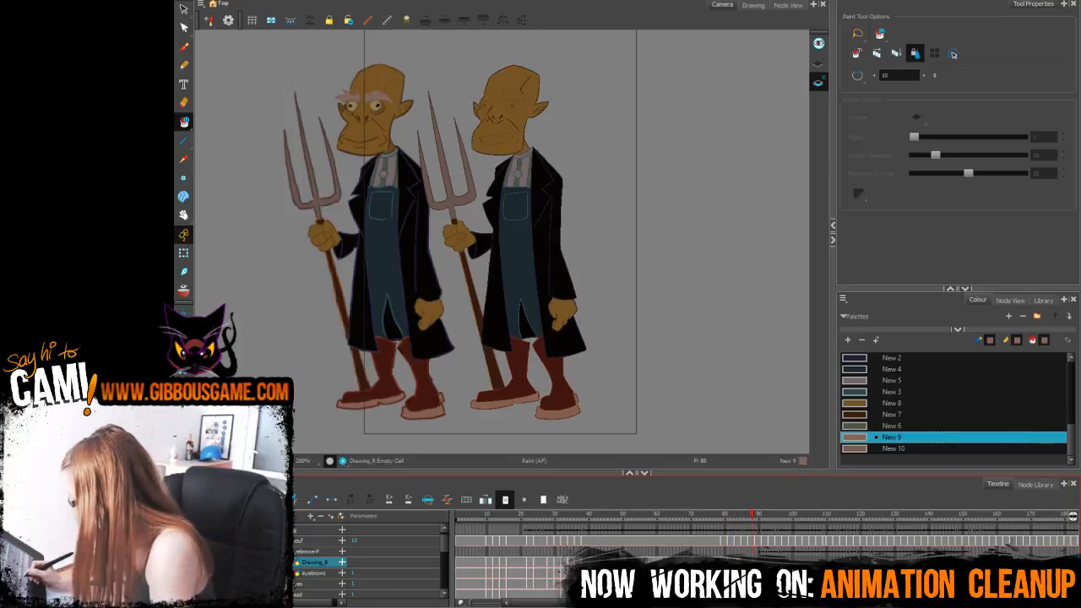
{"action": "key", "text": "f"}
{"action": "key", "text": "comma"}
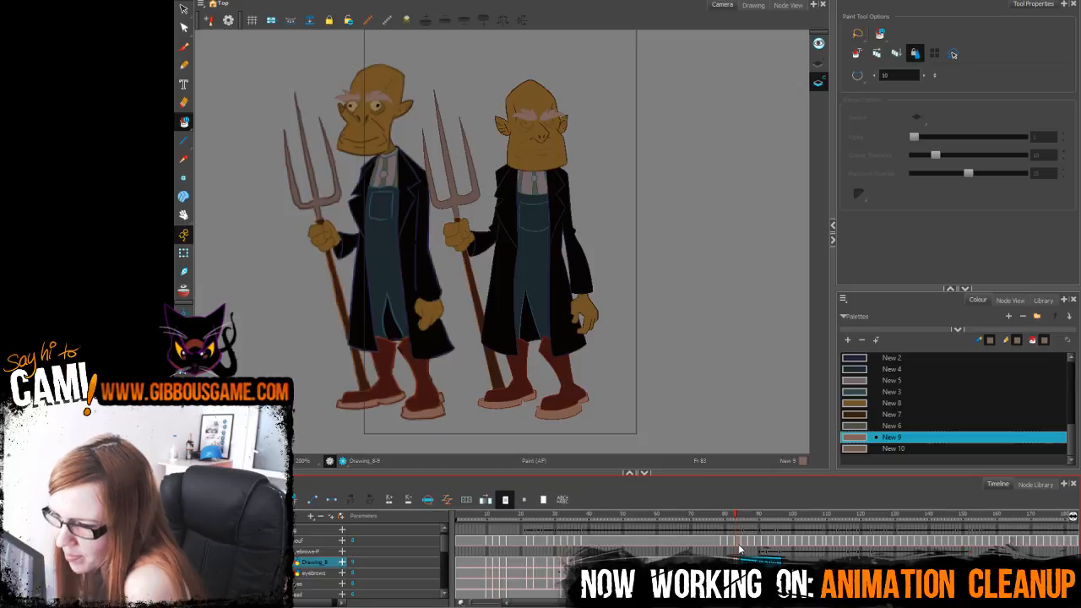
Step: Copy the eyebrow drawing from frame 6 onto the matching resting pose around frame 93
{"action": "mouse_move", "coordinate": [736, 517]}
{"action": "left_mouse_down"}
{"action": "mouse_move", "coordinate": [714, 528]}
{"action": "mouse_move", "coordinate": [744, 536]}
{"action": "left_mouse_up"}
{"action": "left_click", "coordinate": [478, 565]}
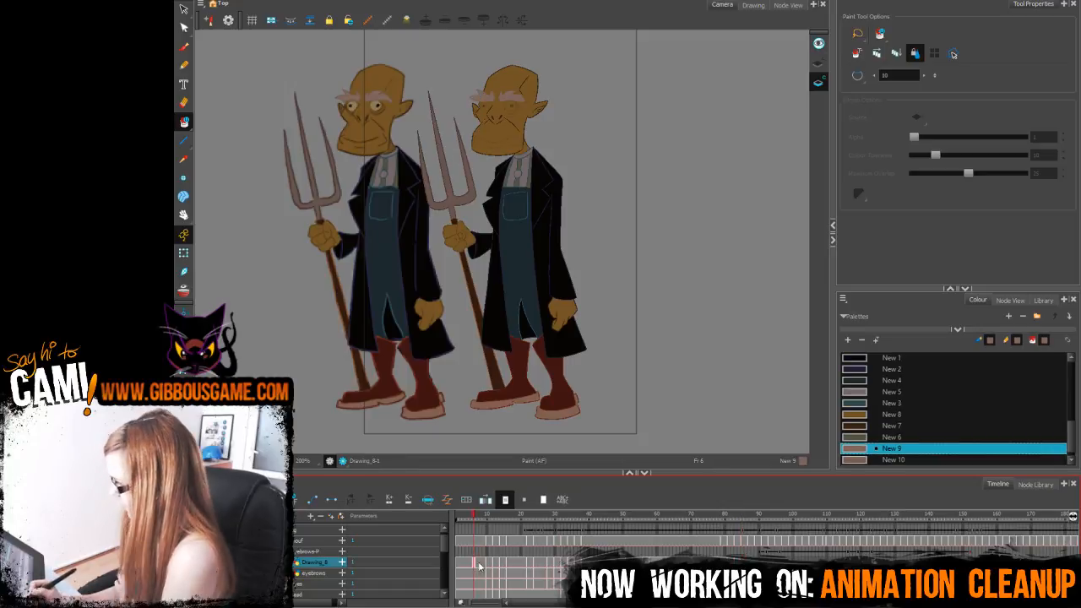
{"action": "key", "text": "ctrl+s"}
{"action": "left_click_drag", "start_coordinate": [754, 514], "coordinate": [791, 516]}
{"action": "key", "text": "ctrl+v"}
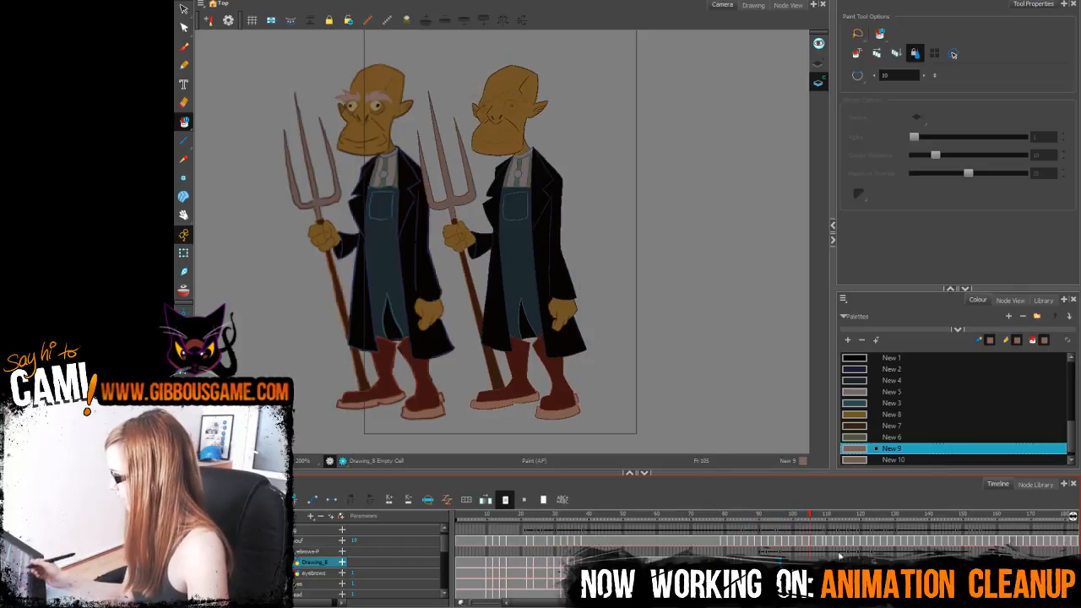
Step: Check the eyebrow layer's cells ahead to frame 147 and return to frame 93
{"action": "left_click", "coordinate": [949, 515]}
{"action": "key", "text": "F5"}
{"action": "key", "text": "period"}
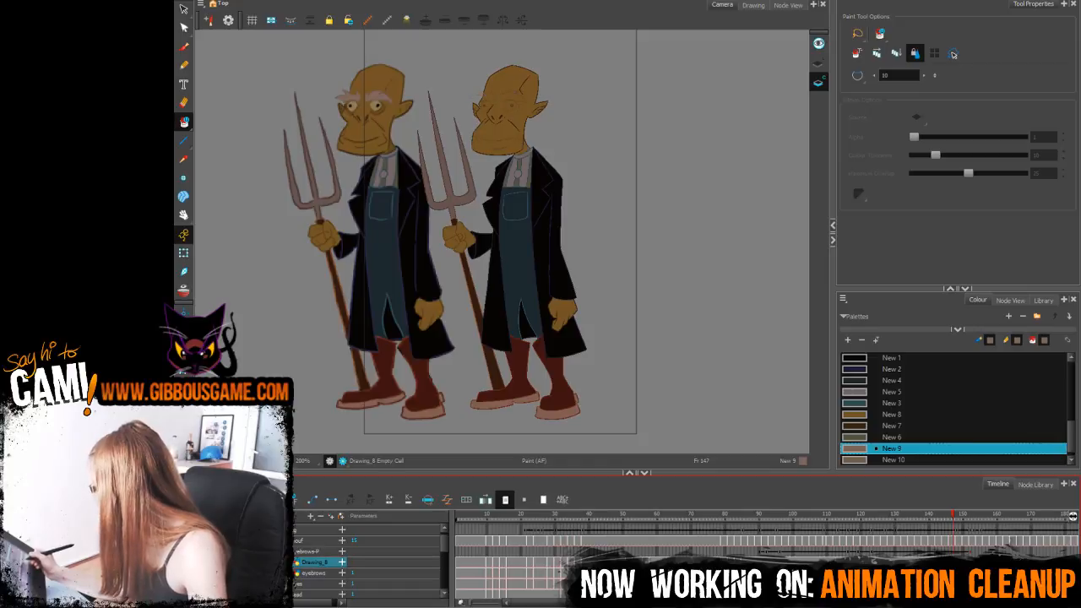
{"action": "key", "text": "F5"}
{"action": "key", "text": "Delete"}
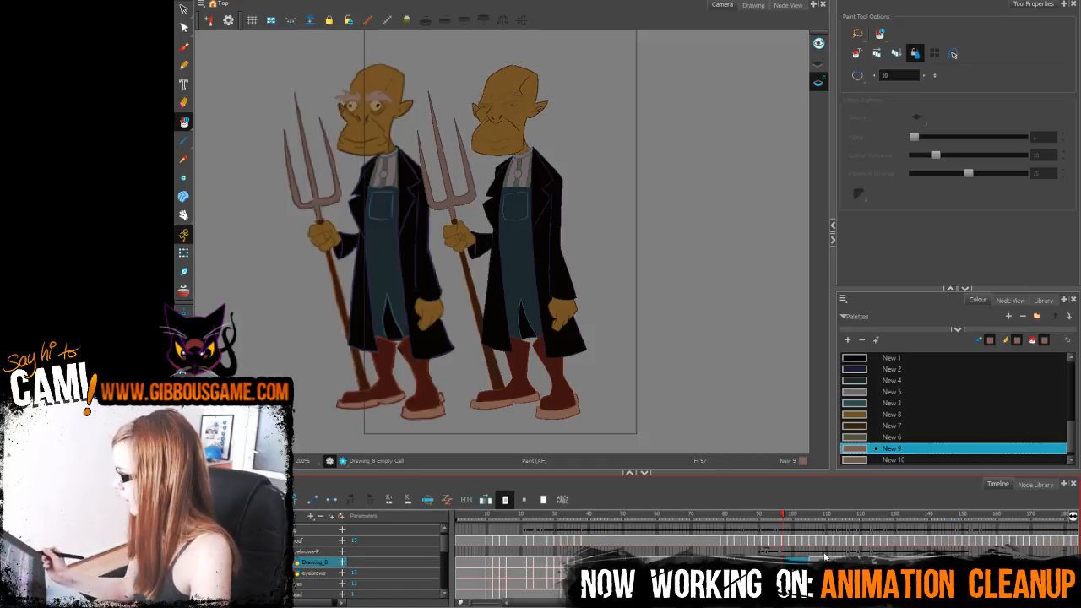
{"action": "left_click_drag", "start_coordinate": [792, 515], "coordinate": [771, 561]}
Step: Trace both eyebrows' closed, tufted outlines on frame 97 with the Pencil tool in New 10
{"action": "left_click", "coordinate": [184, 66]}
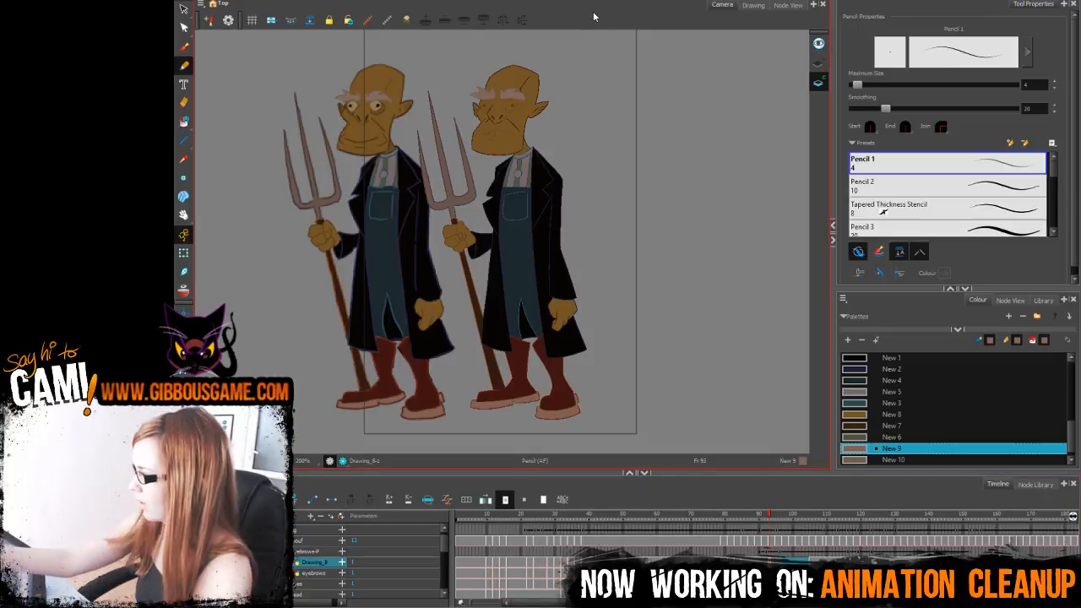
{"action": "key", "text": "2"}
{"action": "key", "text": "2"}
{"action": "left_click_drag", "start_coordinate": [643, 199], "coordinate": [670, 429]}
{"action": "left_click_drag", "start_coordinate": [770, 515], "coordinate": [787, 514]}
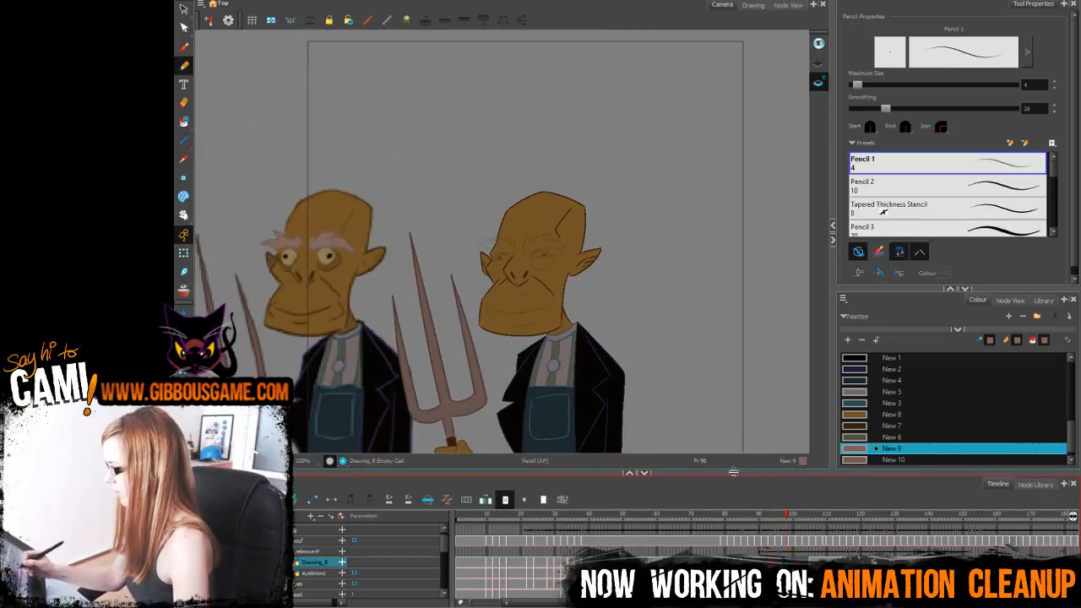
{"action": "left_click_drag", "start_coordinate": [667, 317], "coordinate": [639, 293]}
{"action": "key", "text": "2"}
{"action": "key", "text": "2"}
{"action": "key", "text": "2"}
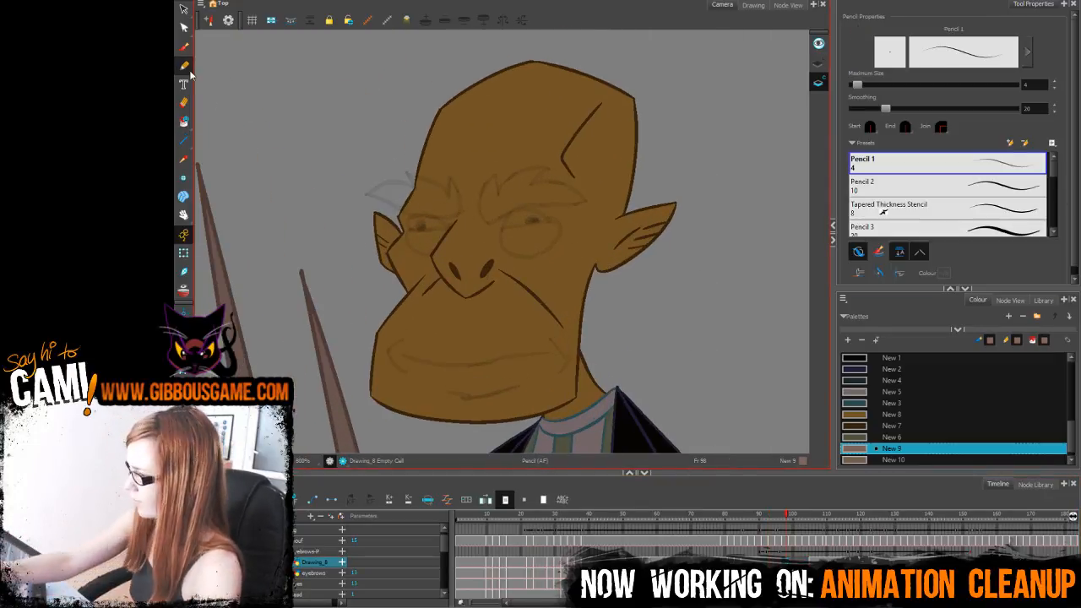
{"action": "key", "text": "2"}
{"action": "left_click", "coordinate": [870, 461]}
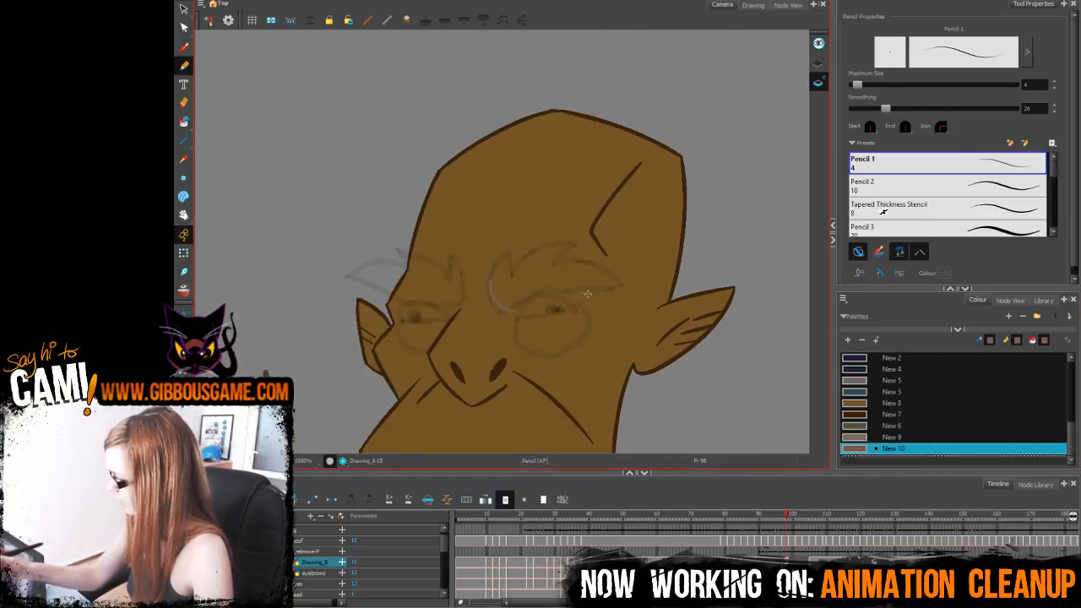
{"action": "key", "text": "2"}
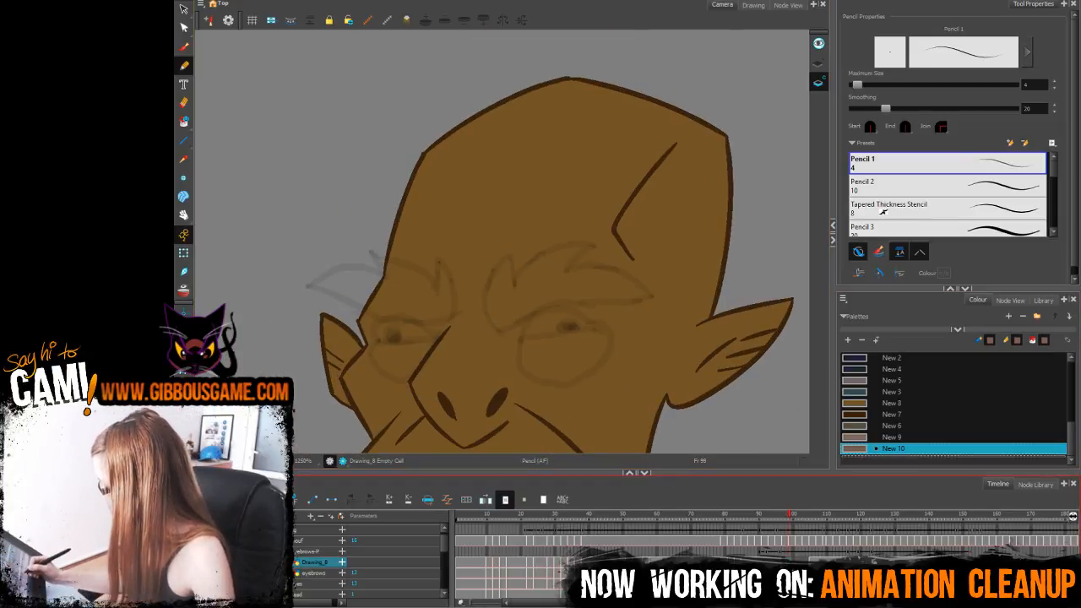
{"action": "key", "text": "."}
{"action": "mouse_move", "coordinate": [506, 259]}
{"action": "left_mouse_down"}
{"action": "mouse_move", "coordinate": [500, 329]}
{"action": "mouse_move", "coordinate": [568, 299]}
{"action": "mouse_move", "coordinate": [653, 294]}
{"action": "mouse_move", "coordinate": [615, 270]}
{"action": "mouse_move", "coordinate": [517, 286]}
{"action": "mouse_move", "coordinate": [539, 252]}
{"action": "mouse_move", "coordinate": [594, 241]}
{"action": "mouse_move", "coordinate": [570, 265]}
{"action": "mouse_move", "coordinate": [639, 291]}
{"action": "left_mouse_up"}
{"action": "key", "text": "ctrl+z"}
{"action": "mouse_move", "coordinate": [448, 316]}
{"action": "left_mouse_down"}
{"action": "mouse_move", "coordinate": [448, 271]}
{"action": "mouse_move", "coordinate": [438, 287]}
{"action": "mouse_move", "coordinate": [397, 258]}
{"action": "mouse_move", "coordinate": [372, 252]}
{"action": "mouse_move", "coordinate": [386, 286]}
{"action": "mouse_move", "coordinate": [387, 273]}
{"action": "mouse_move", "coordinate": [343, 265]}
{"action": "mouse_move", "coordinate": [309, 286]}
{"action": "mouse_move", "coordinate": [389, 321]}
{"action": "mouse_move", "coordinate": [452, 314]}
{"action": "left_mouse_up"}
Step: Fill both eyebrows on frame 97 with New 9 and check them against the whole head
{"action": "left_click", "coordinate": [891, 437]}
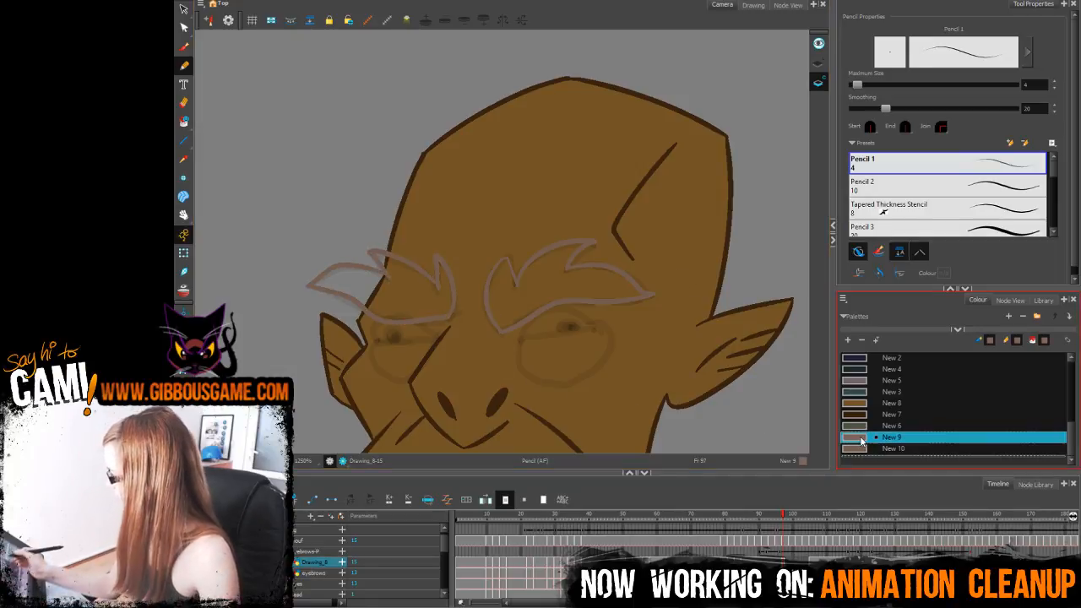
{"action": "key", "text": "alt+i"}
{"action": "left_click", "coordinate": [442, 294]}
{"action": "left_click", "coordinate": [512, 294]}
{"action": "key", "text": "1"}
{"action": "key", "text": "1"}
{"action": "key", "text": "1"}
{"action": "key", "text": "1"}
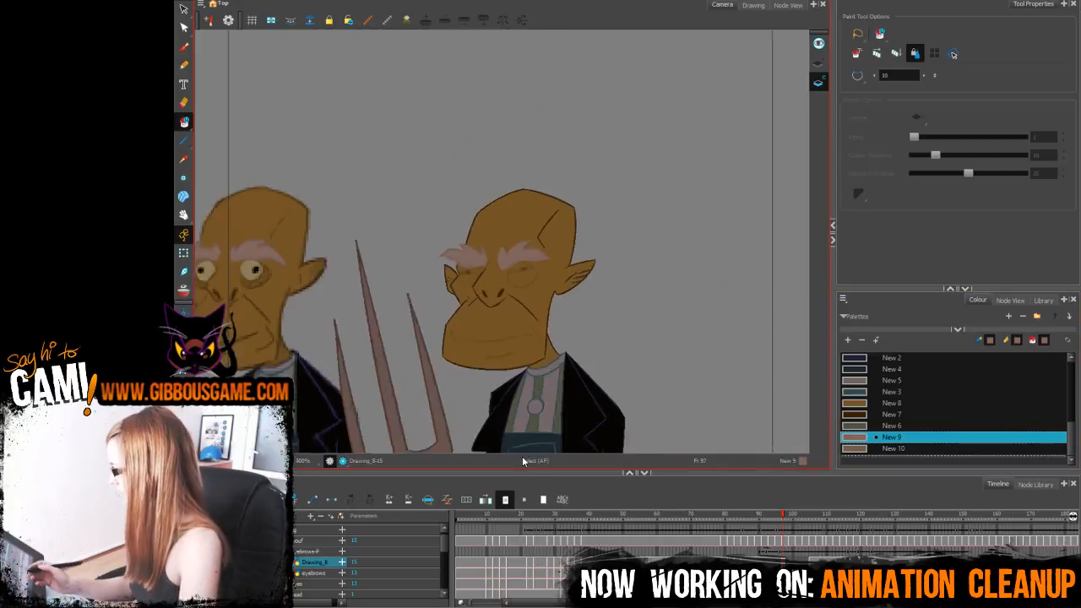
{"action": "key", "text": "period"}
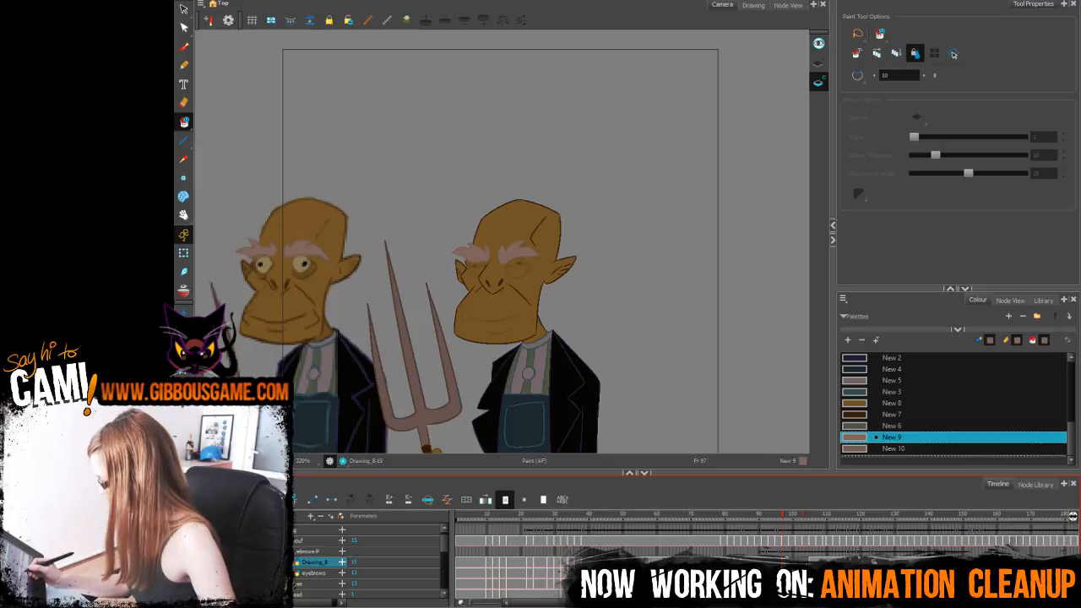
Step: Step ahead through the eyebrow layer from frame 97 to frame 103
{"action": "key", "text": "period"}
{"action": "key", "text": "period"}
{"action": "key", "text": "period"}
{"action": "key", "text": "period"}
{"action": "key", "text": "period"}
{"action": "key", "text": "period"}
{"action": "scroll", "coordinate": [765, 549], "scroll_direction": "right", "scroll_amount": 4}
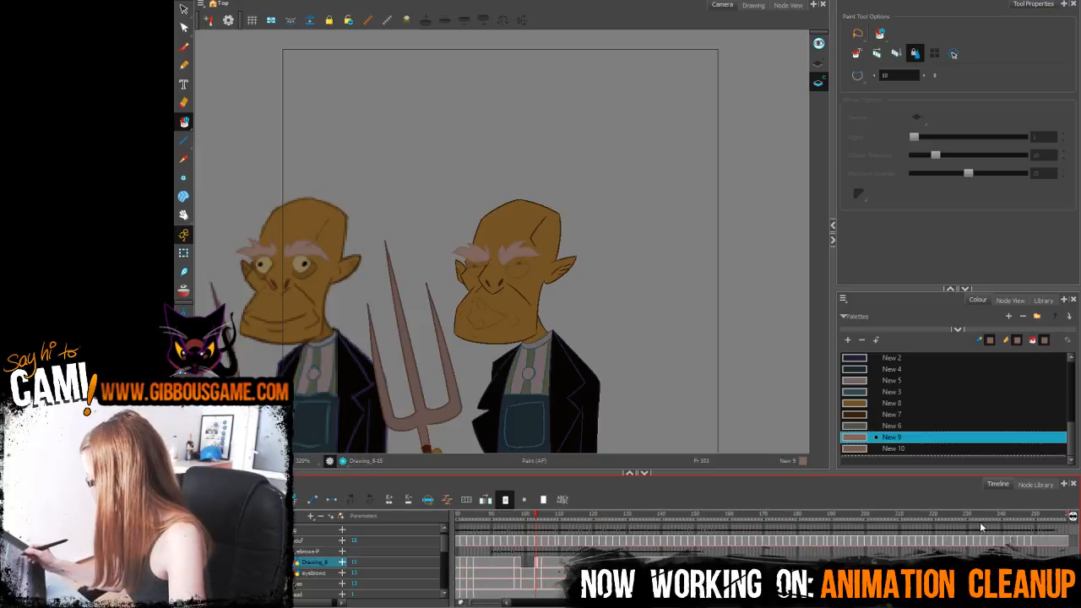
Step: Using the pose on frame 259, reorder the pitchfork's connection in the Composite so the pitchfork draws in front of the head
{"action": "left_click_drag", "start_coordinate": [982, 516], "coordinate": [1065, 515]}
{"action": "key", "text": "shift+t"}
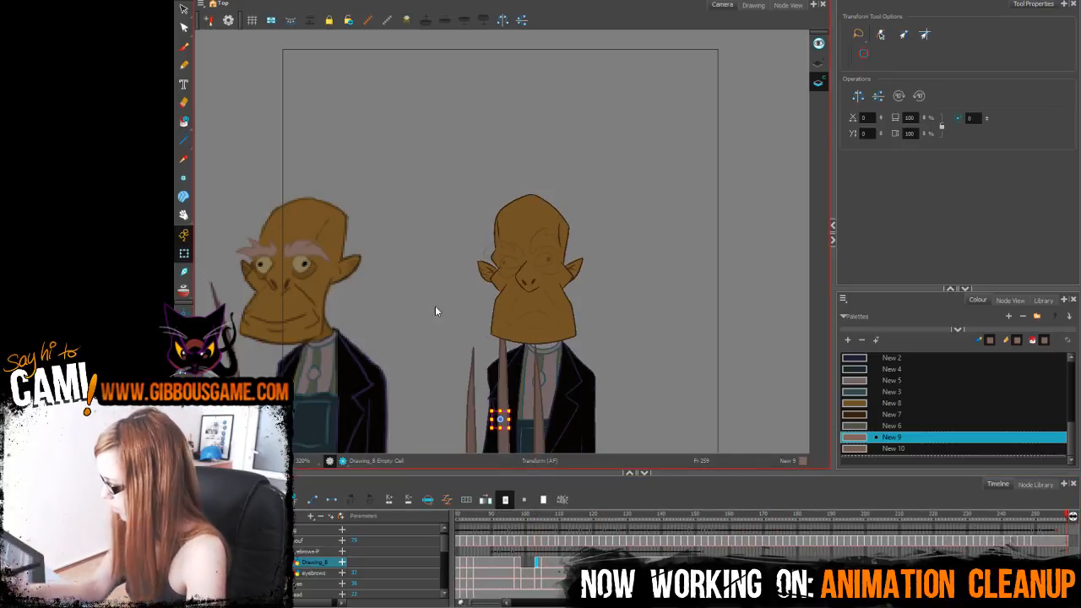
{"action": "left_click", "coordinate": [513, 393]}
{"action": "left_click", "coordinate": [788, 5]}
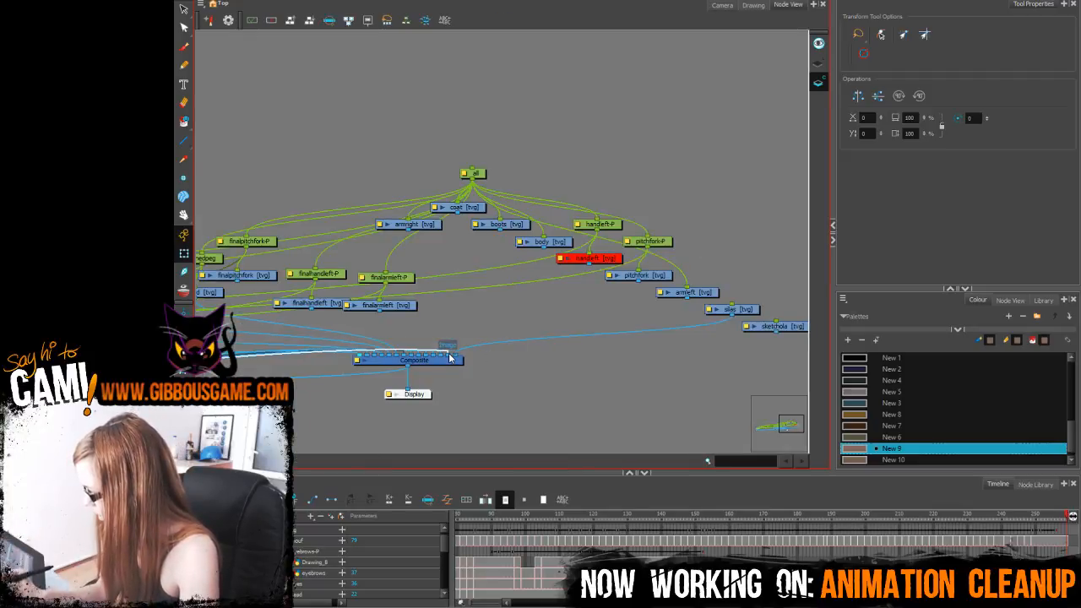
{"action": "left_click", "coordinate": [722, 5]}
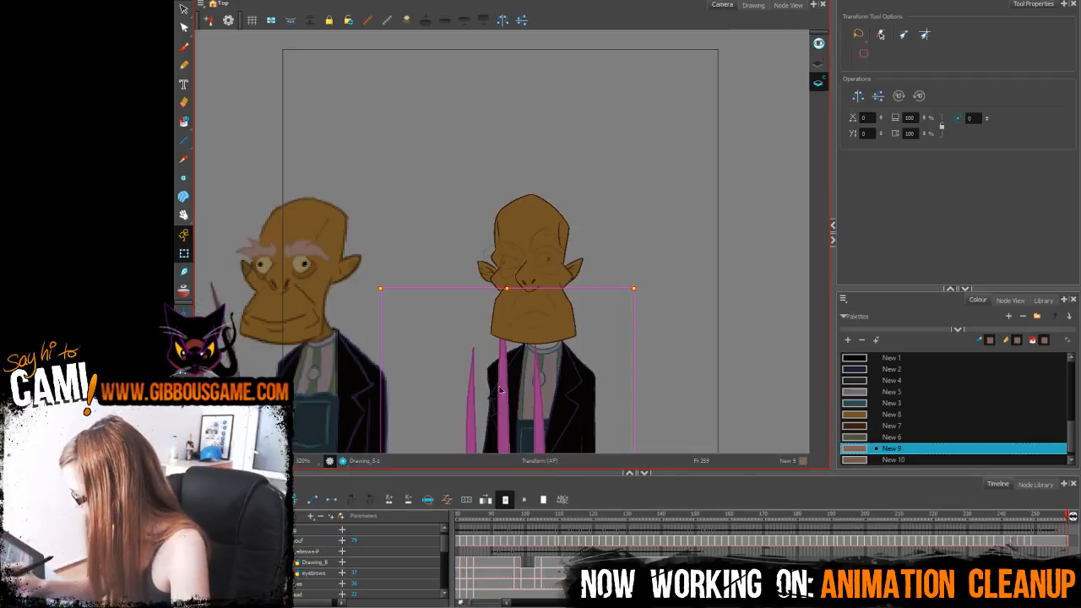
{"action": "left_click", "coordinate": [788, 5]}
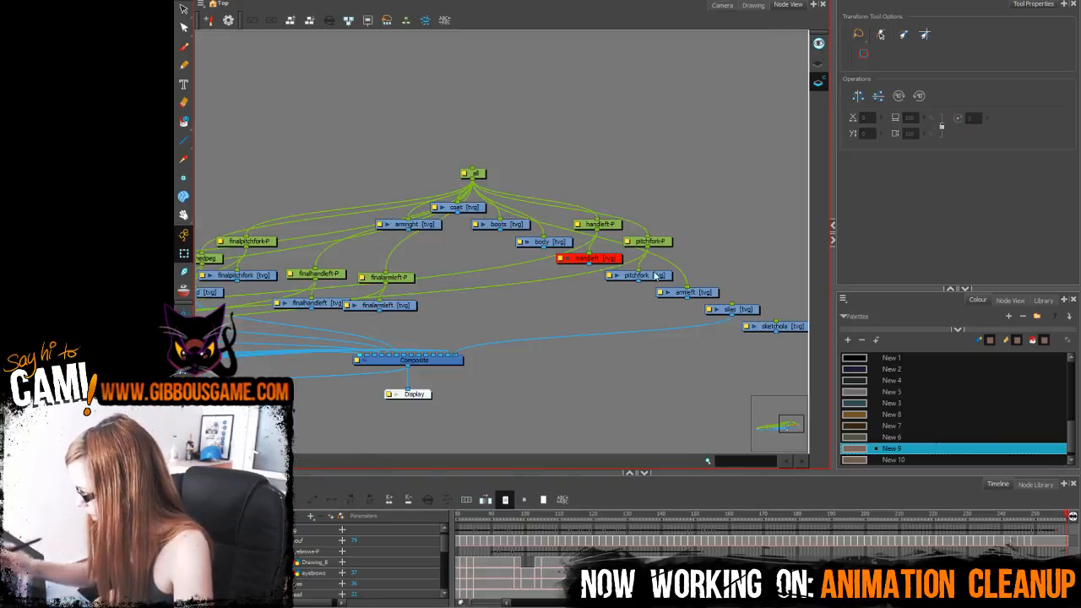
{"action": "left_click", "coordinate": [723, 6]}
{"action": "left_click", "coordinate": [536, 398]}
{"action": "left_click", "coordinate": [788, 5]}
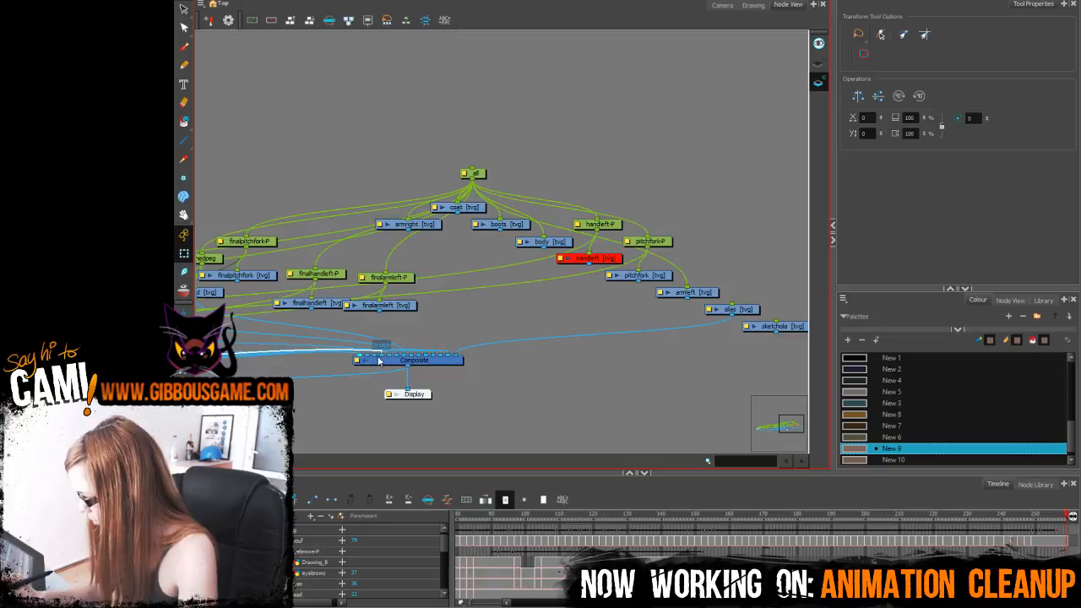
{"action": "left_click", "coordinate": [716, 6]}
Step: Play the animation from frame 1 in an enlarged Camera view that shows the whole farmer
{"action": "left_click_drag", "start_coordinate": [664, 257], "coordinate": [637, 24]}
{"action": "left_click", "coordinate": [666, 67]}
{"action": "key", "text": "1"}
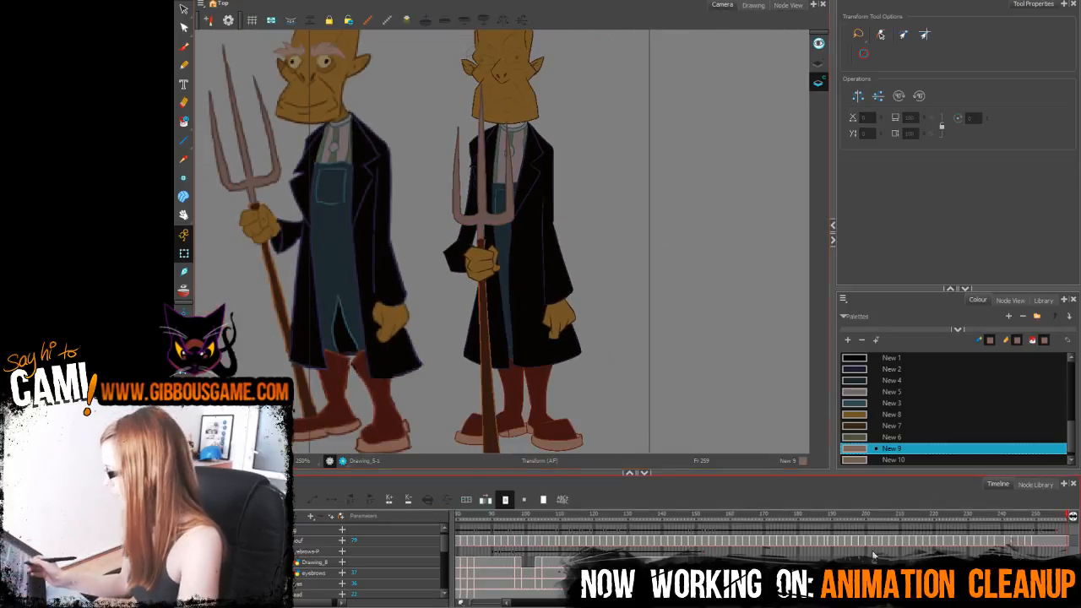
{"action": "left_click_drag", "start_coordinate": [875, 556], "coordinate": [531, 590]}
{"action": "mouse_move", "coordinate": [478, 519]}
{"action": "left_mouse_down"}
{"action": "mouse_move", "coordinate": [433, 527]}
{"action": "mouse_move", "coordinate": [443, 578]}
{"action": "left_mouse_up"}
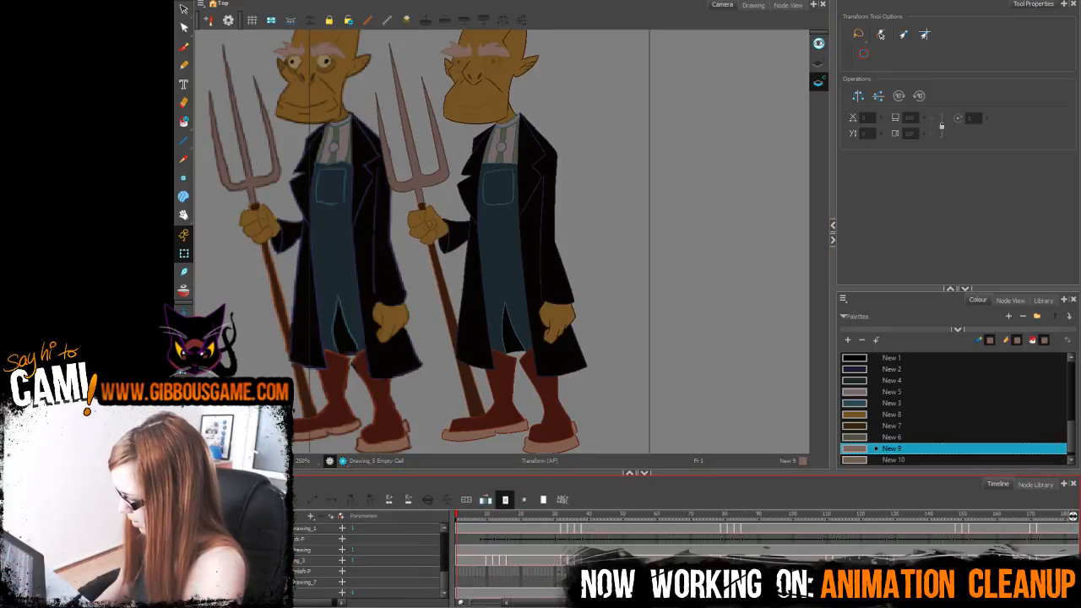
{"action": "left_click_drag", "start_coordinate": [596, 182], "coordinate": [626, 264]}
{"action": "key", "text": "1"}
{"action": "key", "text": "1"}
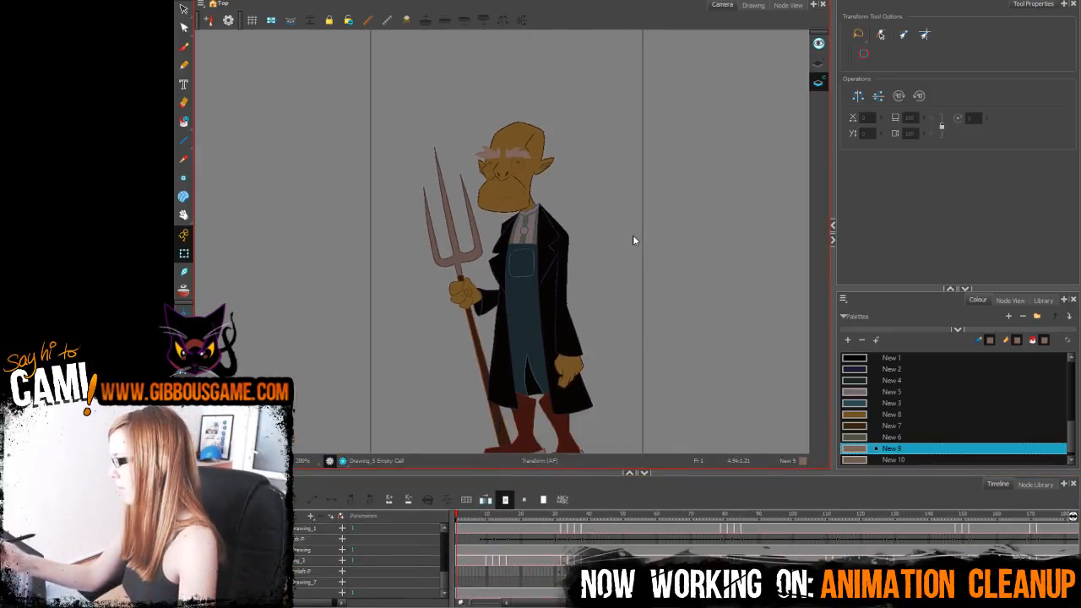
{"action": "left_click", "coordinate": [644, 474]}
{"action": "key", "text": "2"}
{"action": "key", "text": "2"}
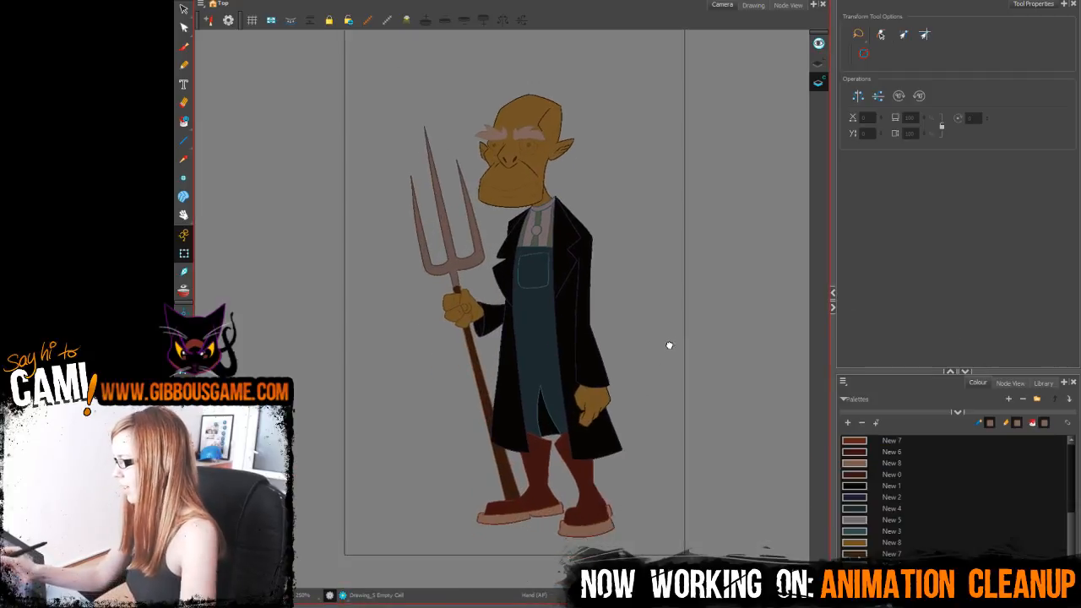
{"action": "left_click_drag", "start_coordinate": [669, 345], "coordinate": [667, 348]}
{"action": "key", "text": "shift+Return"}
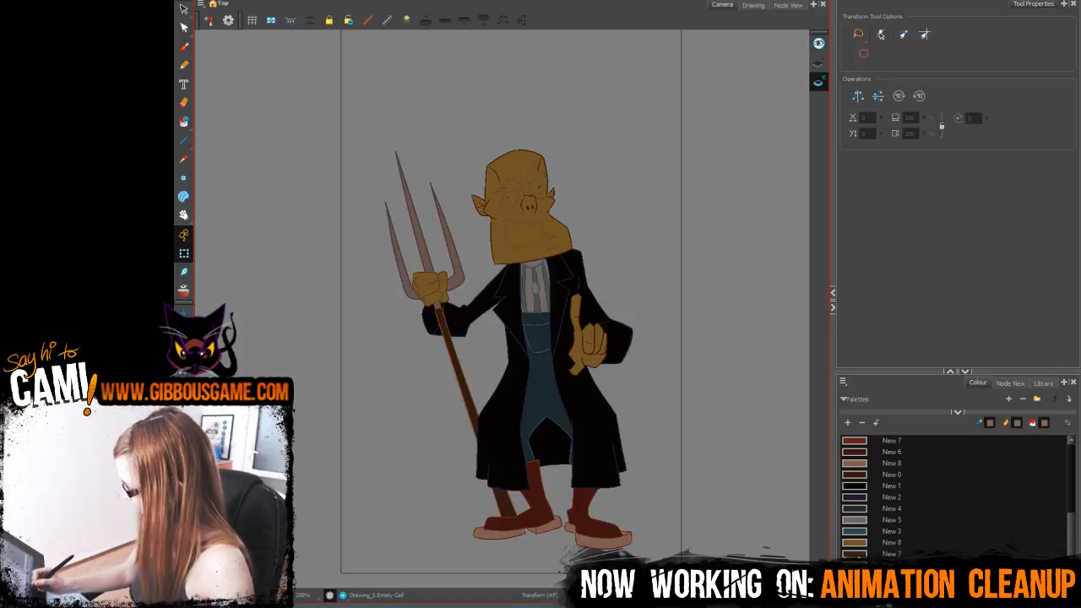
Step: Bring back the timeline, check the eyebrow layer's cells between frames 145 and 152, and stop at frame 150
{"action": "left_click_drag", "start_coordinate": [714, 605], "coordinate": [714, 473]}
{"action": "left_click_drag", "start_coordinate": [700, 517], "coordinate": [708, 543]}
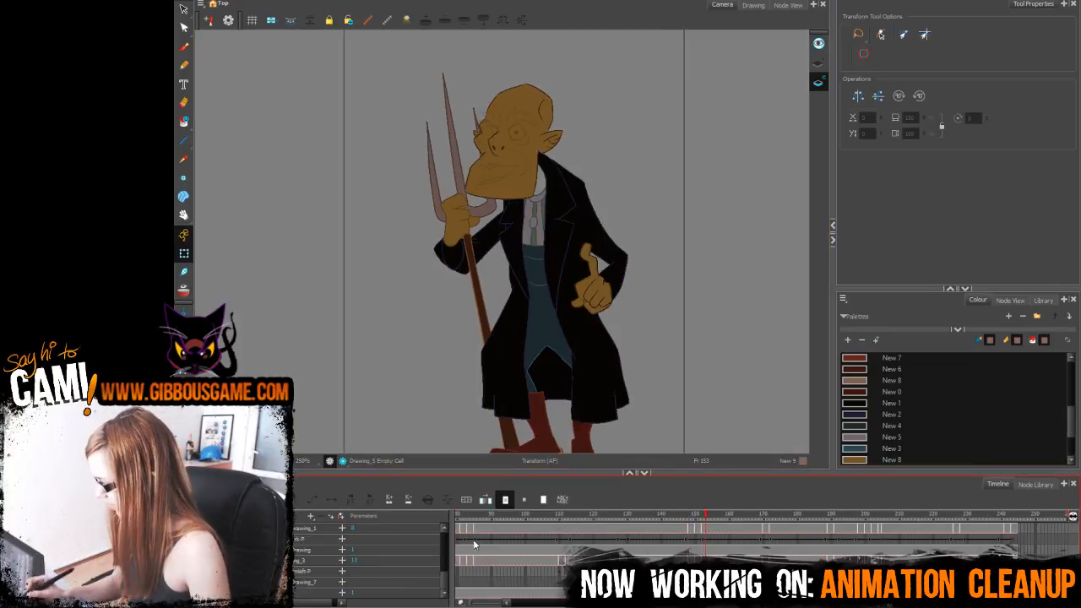
{"action": "scroll", "coordinate": [440, 546], "scroll_direction": "down", "scroll_amount": 3}
{"action": "left_click", "coordinate": [679, 571]}
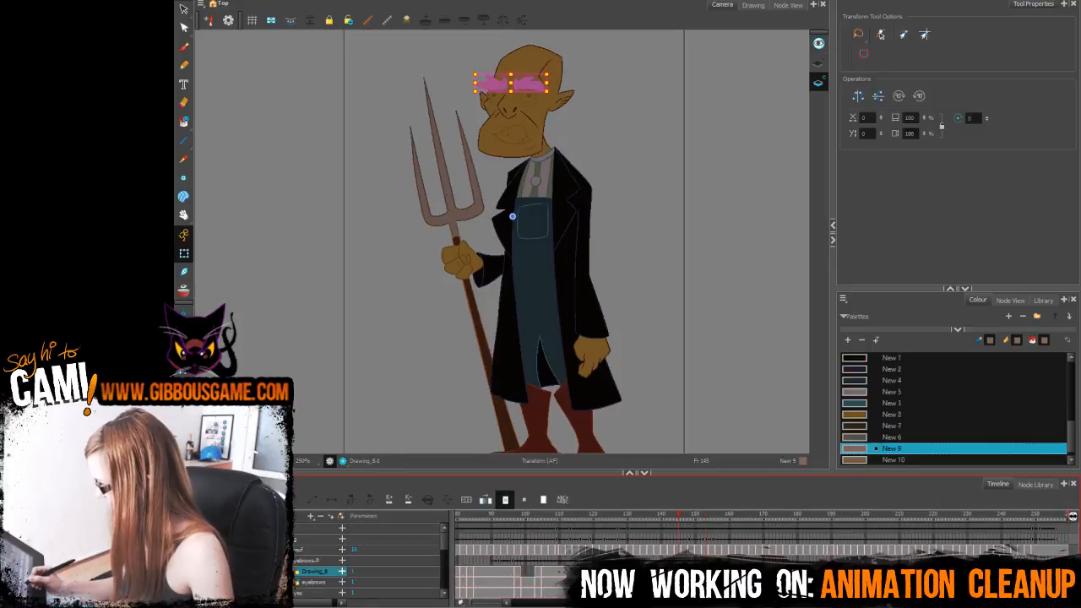
{"action": "left_click_drag", "start_coordinate": [678, 571], "coordinate": [702, 571]}
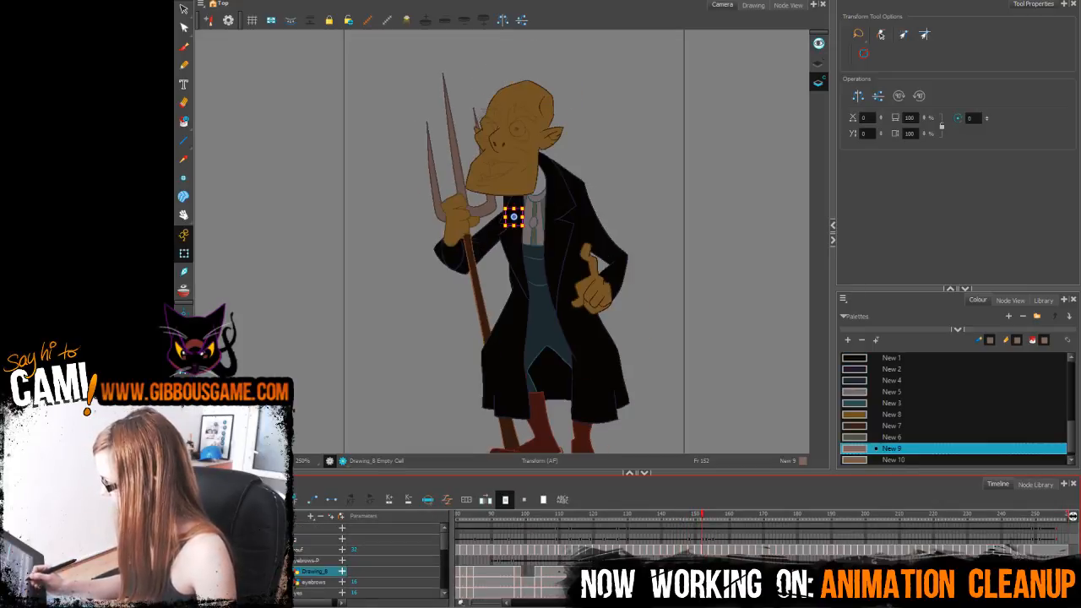
{"action": "key", "text": "comma"}
{"action": "key", "text": "comma"}
Step: Trace both eyebrows' closed, tufted outlines on frame 150 with the Pencil tool in New 10
{"action": "left_click", "coordinate": [183, 65]}
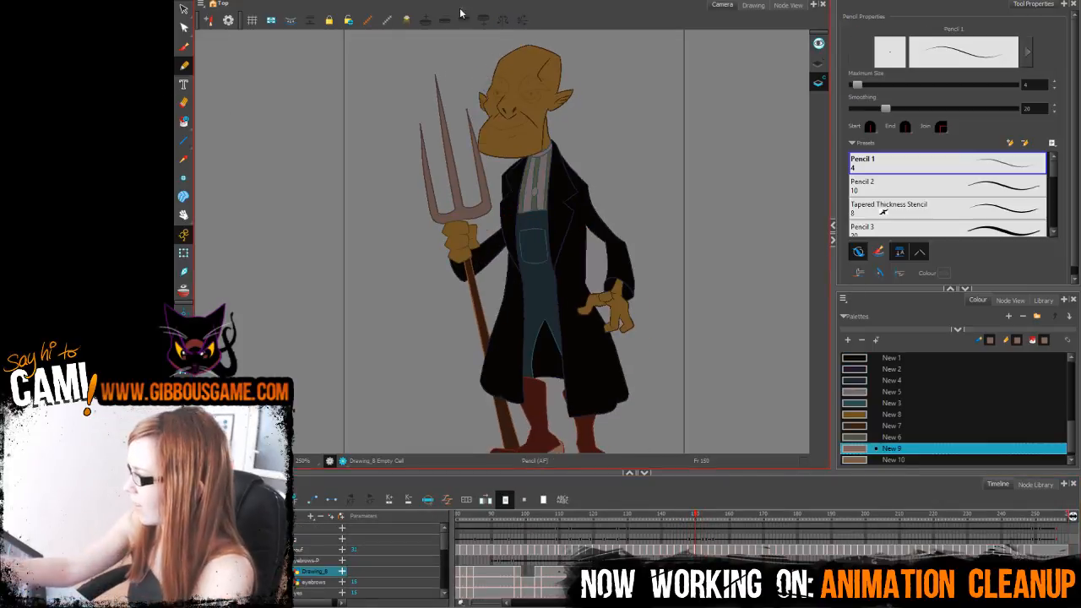
{"action": "key", "text": "2"}
{"action": "key", "text": "2"}
{"action": "key", "text": "2"}
{"action": "left_click_drag", "start_coordinate": [590, 154], "coordinate": [595, 335]}
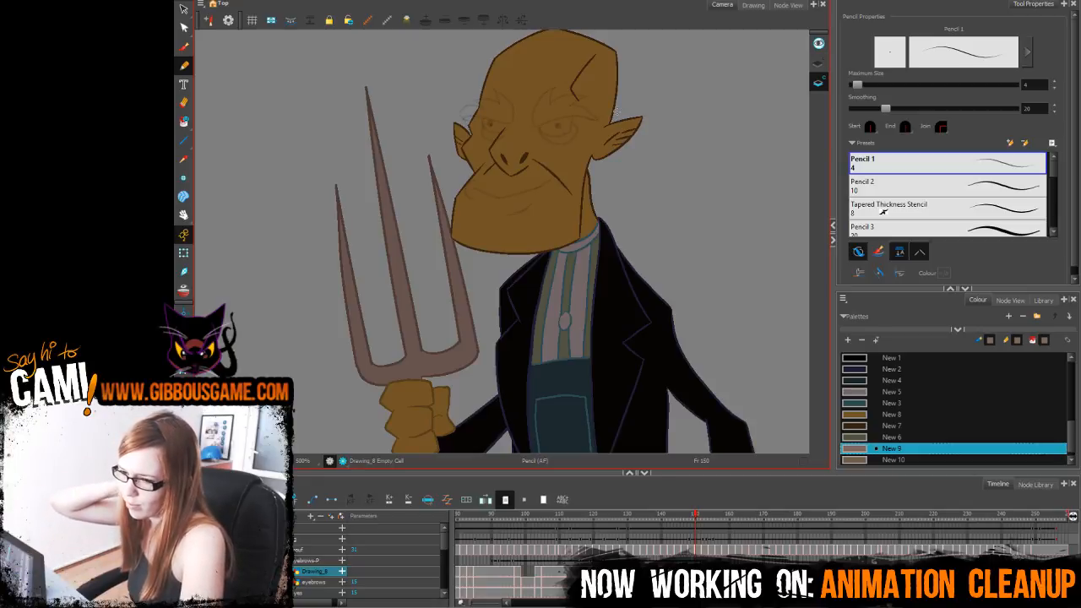
{"action": "key", "text": "2"}
{"action": "key", "text": "2"}
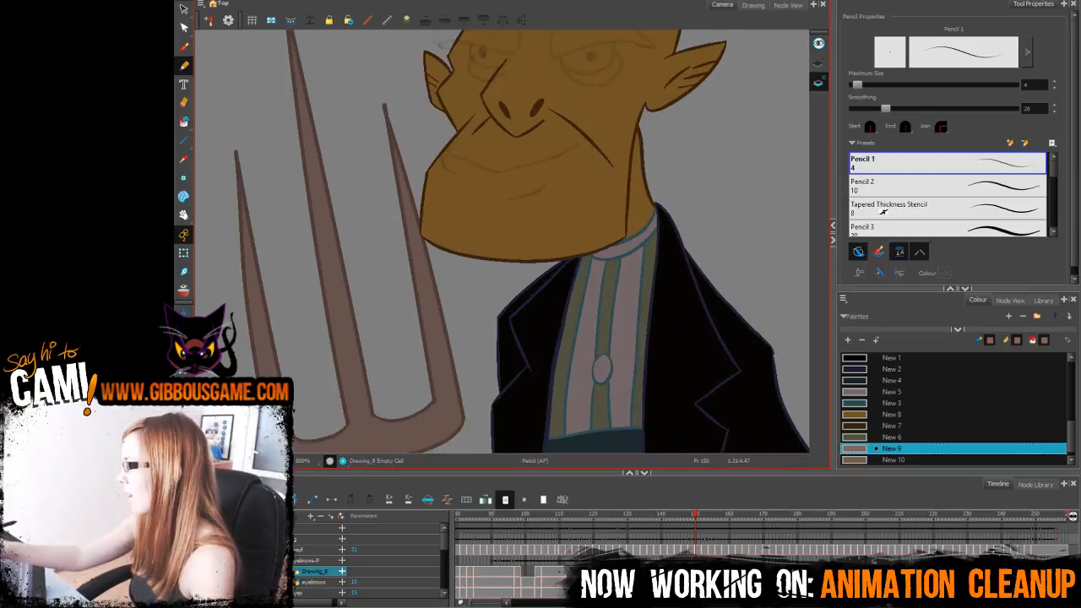
{"action": "left_click_drag", "start_coordinate": [778, 194], "coordinate": [730, 401]}
{"action": "left_click", "coordinate": [895, 459]}
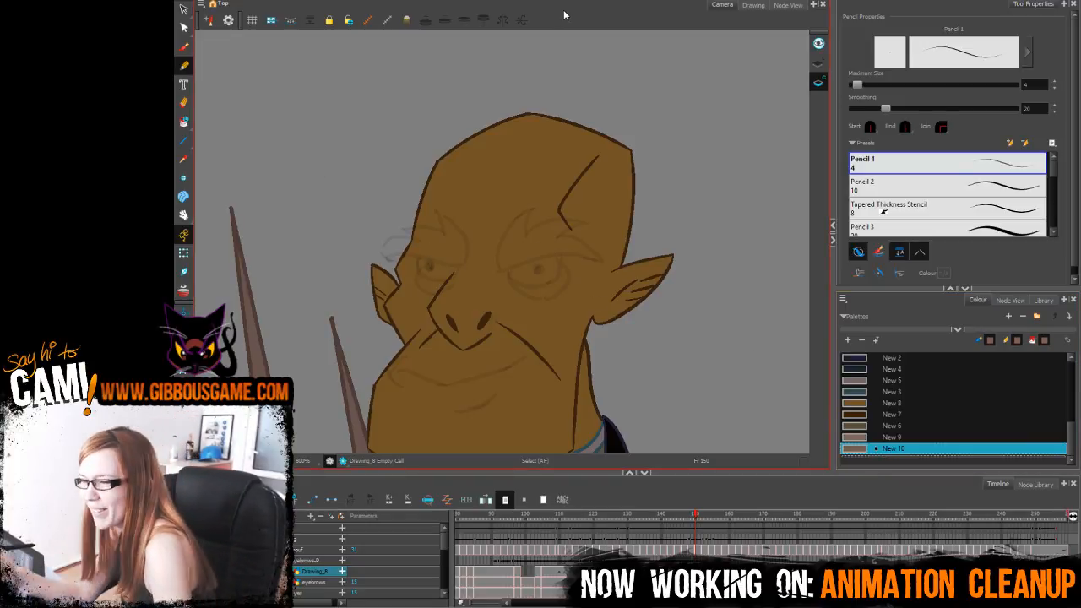
{"action": "key", "text": "2"}
{"action": "mouse_move", "coordinate": [541, 193]}
{"action": "left_mouse_down"}
{"action": "mouse_move", "coordinate": [500, 293]}
{"action": "mouse_move", "coordinate": [551, 268]}
{"action": "mouse_move", "coordinate": [663, 273]}
{"action": "mouse_move", "coordinate": [590, 228]}
{"action": "mouse_move", "coordinate": [628, 213]}
{"action": "mouse_move", "coordinate": [565, 212]}
{"action": "mouse_move", "coordinate": [541, 196]}
{"action": "mouse_move", "coordinate": [536, 229]}
{"action": "left_mouse_up"}
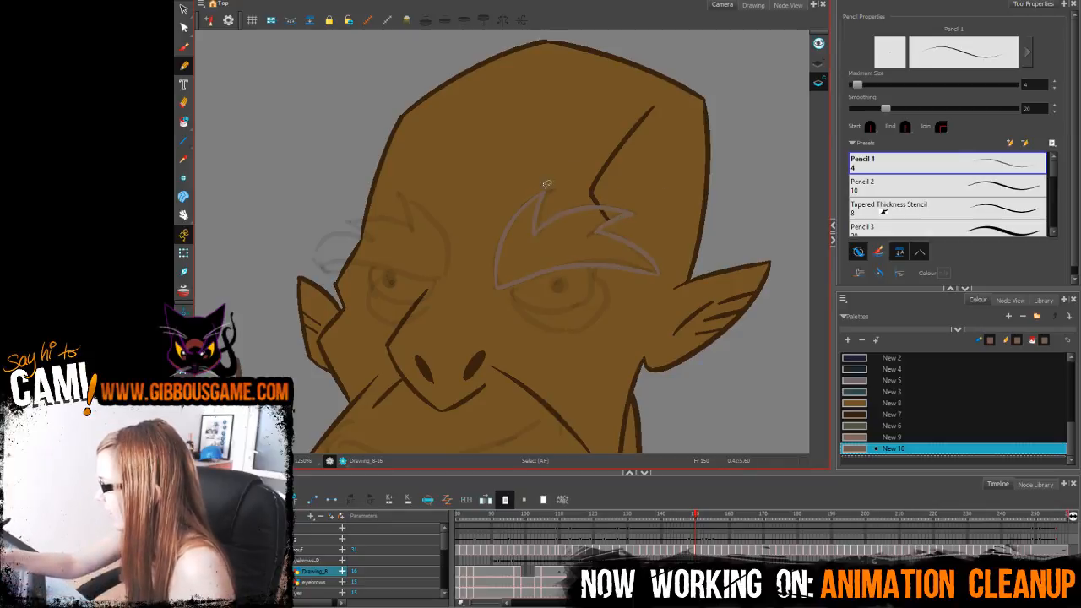
{"action": "key", "text": "ctrl+z"}
{"action": "left_click_drag", "start_coordinate": [543, 192], "coordinate": [536, 229]}
{"action": "mouse_move", "coordinate": [690, 305]}
{"action": "left_mouse_down"}
{"action": "mouse_move", "coordinate": [715, 328]}
{"action": "mouse_move", "coordinate": [785, 354]}
{"action": "left_mouse_up"}
{"action": "mouse_move", "coordinate": [424, 322]}
{"action": "left_mouse_down"}
{"action": "mouse_move", "coordinate": [510, 324]}
{"action": "mouse_move", "coordinate": [535, 280]}
{"action": "mouse_move", "coordinate": [492, 242]}
{"action": "mouse_move", "coordinate": [507, 279]}
{"action": "mouse_move", "coordinate": [445, 268]}
{"action": "mouse_move", "coordinate": [465, 284]}
{"action": "mouse_move", "coordinate": [421, 315]}
{"action": "mouse_move", "coordinate": [417, 291]}
{"action": "mouse_move", "coordinate": [464, 285]}
{"action": "left_mouse_up"}
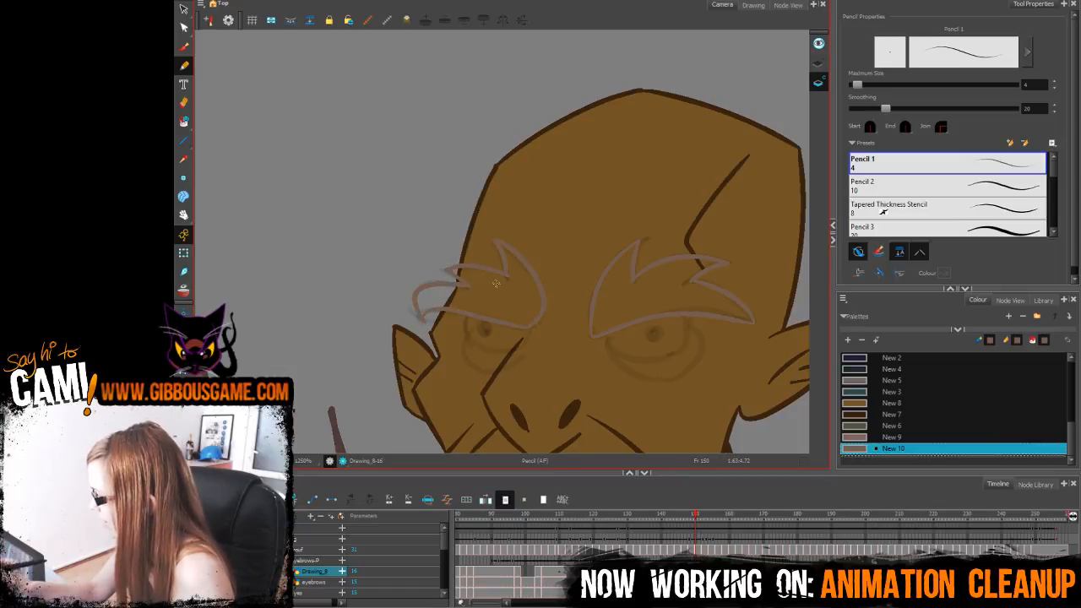
Step: Fill both eyebrows on frame 150 with New 9
{"action": "key", "text": "space"}
{"action": "left_click_drag", "start_coordinate": [696, 399], "coordinate": [543, 369]}
{"action": "left_click", "coordinate": [929, 436]}
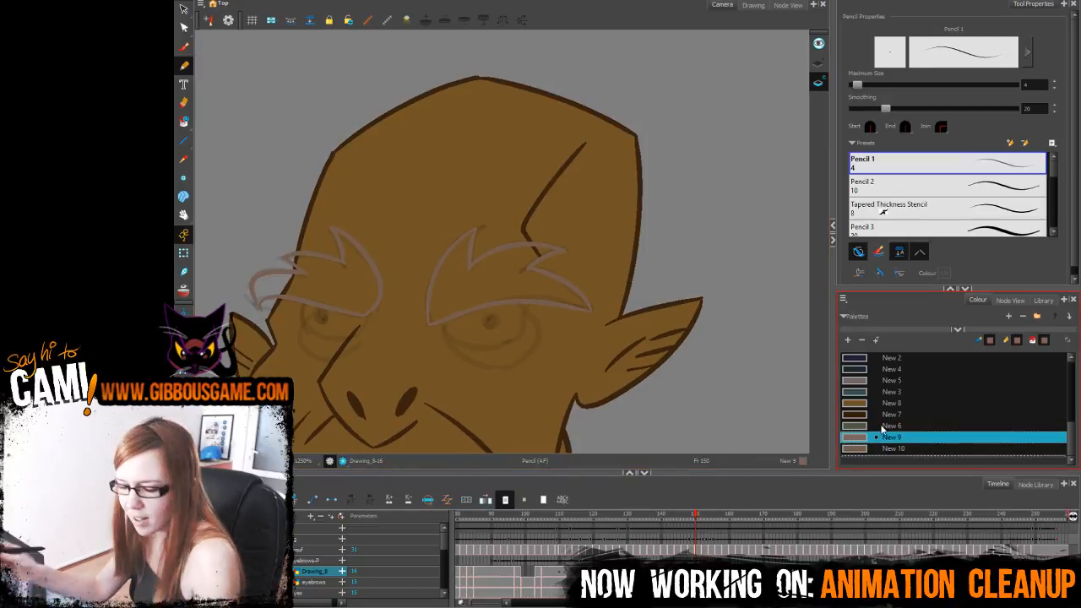
{"action": "key", "text": "alt+i"}
{"action": "left_click", "coordinate": [363, 283]}
{"action": "left_click", "coordinate": [559, 280]}
{"action": "left_click_drag", "start_coordinate": [543, 378], "coordinate": [596, 275]}
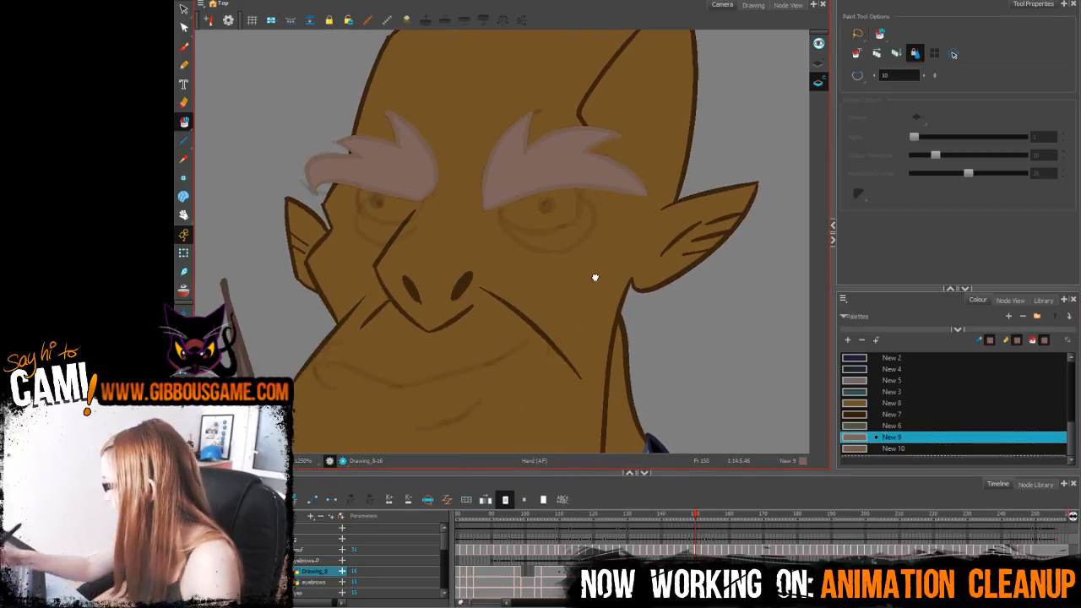
Step: Trace both raised eyebrows over the sketch on frame 152 with the Pencil tool in New 10
{"action": "key", "text": "comma"}
{"action": "key", "text": "comma"}
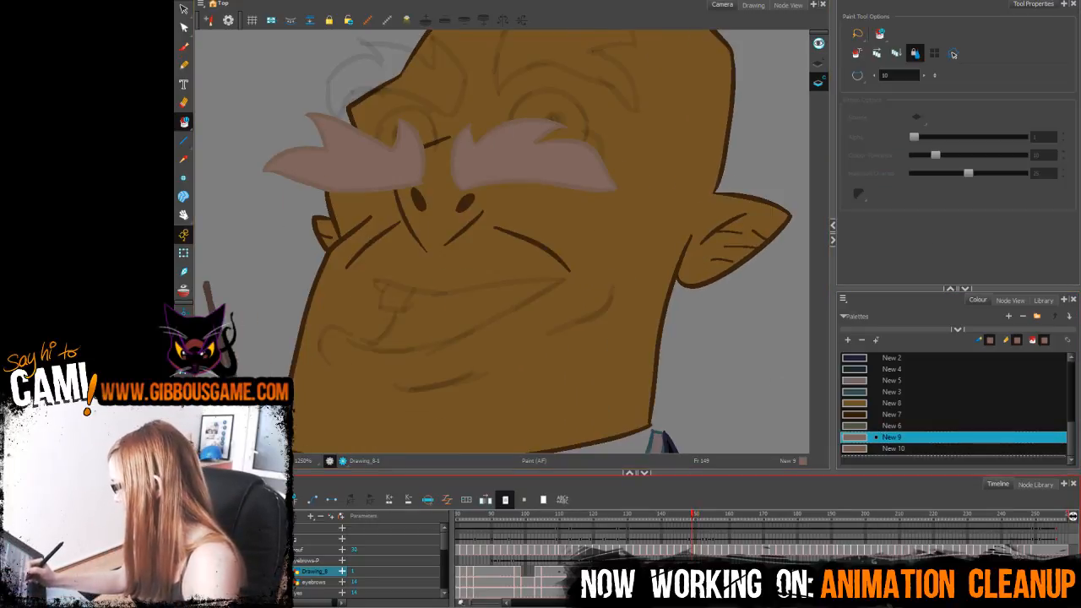
{"action": "left_click", "coordinate": [702, 552]}
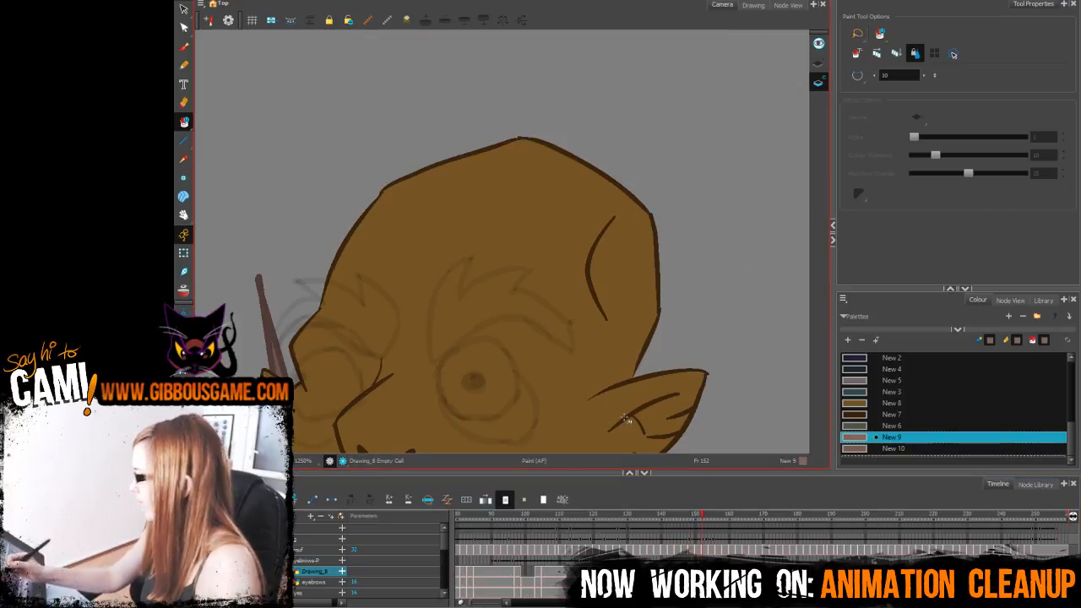
{"action": "left_click", "coordinate": [855, 448]}
{"action": "left_click", "coordinate": [185, 67]}
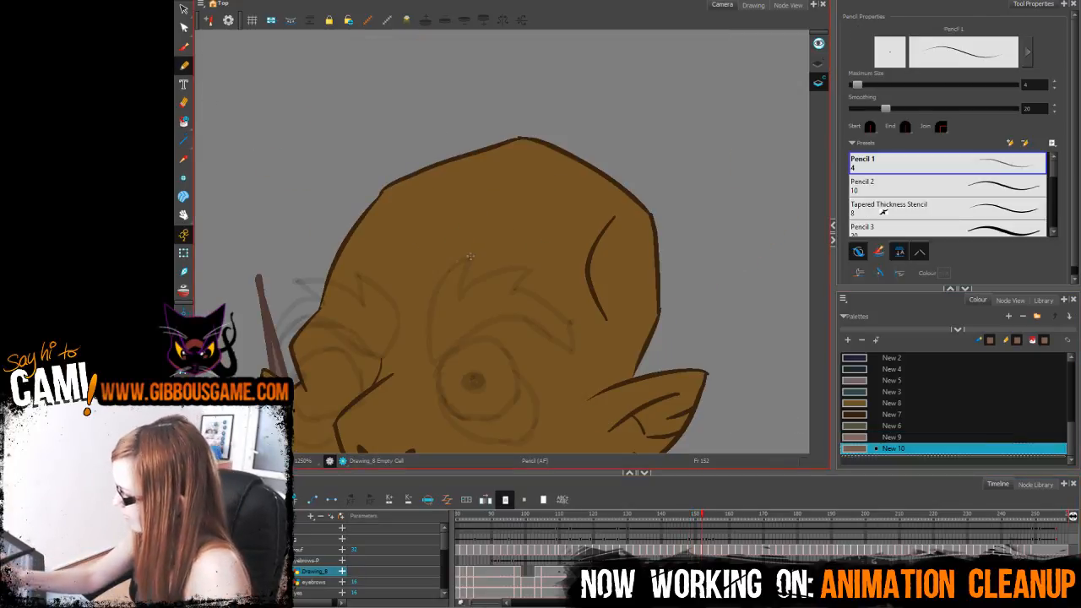
{"action": "mouse_move", "coordinate": [469, 256]}
{"action": "left_mouse_down"}
{"action": "mouse_move", "coordinate": [433, 305]}
{"action": "mouse_move", "coordinate": [434, 357]}
{"action": "mouse_move", "coordinate": [493, 322]}
{"action": "mouse_move", "coordinate": [537, 329]}
{"action": "mouse_move", "coordinate": [569, 355]}
{"action": "mouse_move", "coordinate": [560, 314]}
{"action": "mouse_move", "coordinate": [510, 292]}
{"action": "mouse_move", "coordinate": [526, 269]}
{"action": "mouse_move", "coordinate": [464, 290]}
{"action": "mouse_move", "coordinate": [471, 259]}
{"action": "left_mouse_up"}
{"action": "left_click_drag", "start_coordinate": [676, 365], "coordinate": [787, 365]}
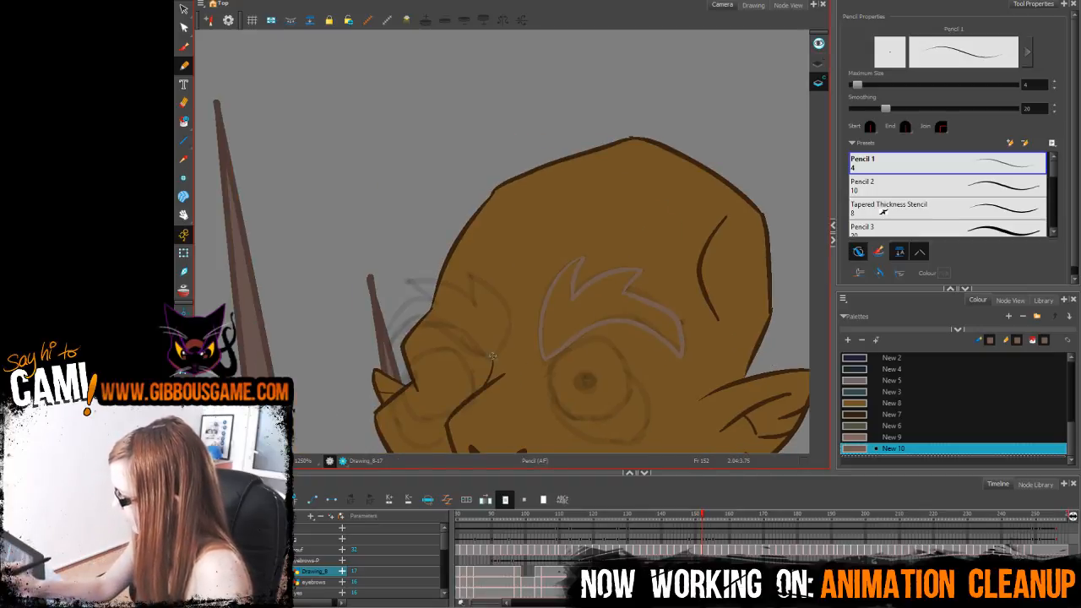
{"action": "mouse_move", "coordinate": [493, 356]}
{"action": "left_mouse_down"}
{"action": "mouse_move", "coordinate": [509, 311]}
{"action": "mouse_move", "coordinate": [472, 272]}
{"action": "mouse_move", "coordinate": [479, 301]}
{"action": "mouse_move", "coordinate": [415, 282]}
{"action": "left_mouse_up"}
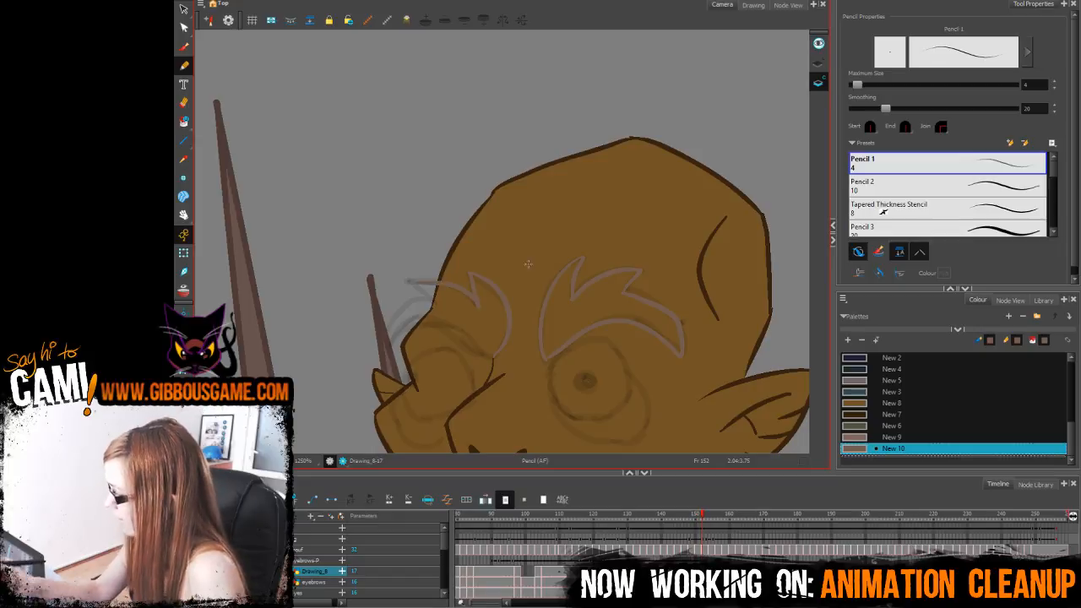
{"action": "key", "text": "ctrl+z"}
{"action": "mouse_move", "coordinate": [485, 294]}
{"action": "left_mouse_down"}
{"action": "mouse_move", "coordinate": [428, 277]}
{"action": "mouse_move", "coordinate": [440, 300]}
{"action": "left_mouse_up"}
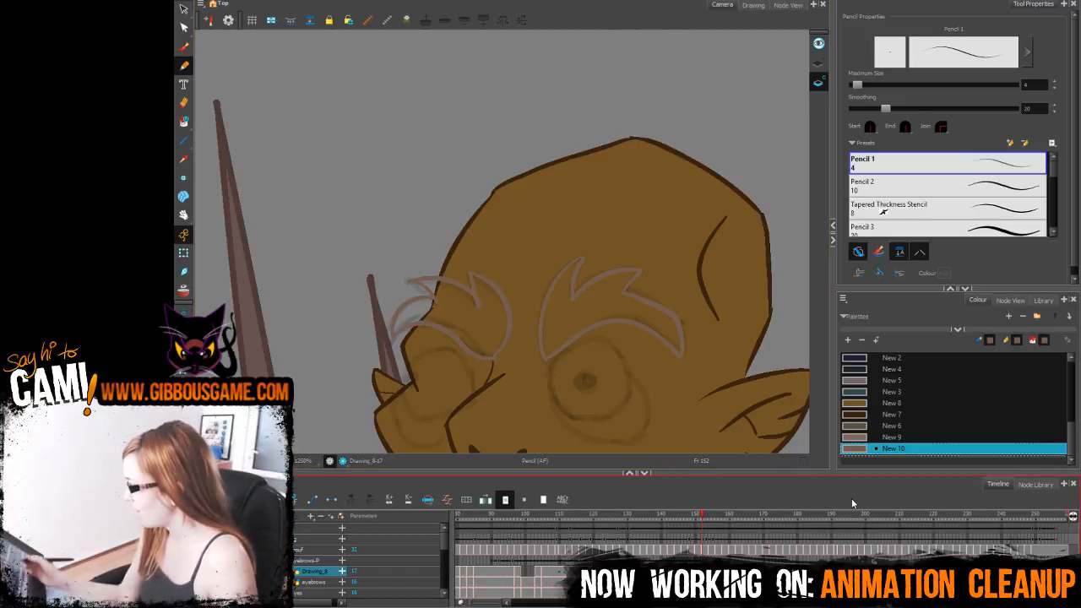
Step: Reuse the frame 152 eyebrow drawing on frame 155 and fill both eyebrows with New 9
{"action": "key", "text": "period"}
{"action": "key", "text": "period"}
{"action": "key", "text": "period"}
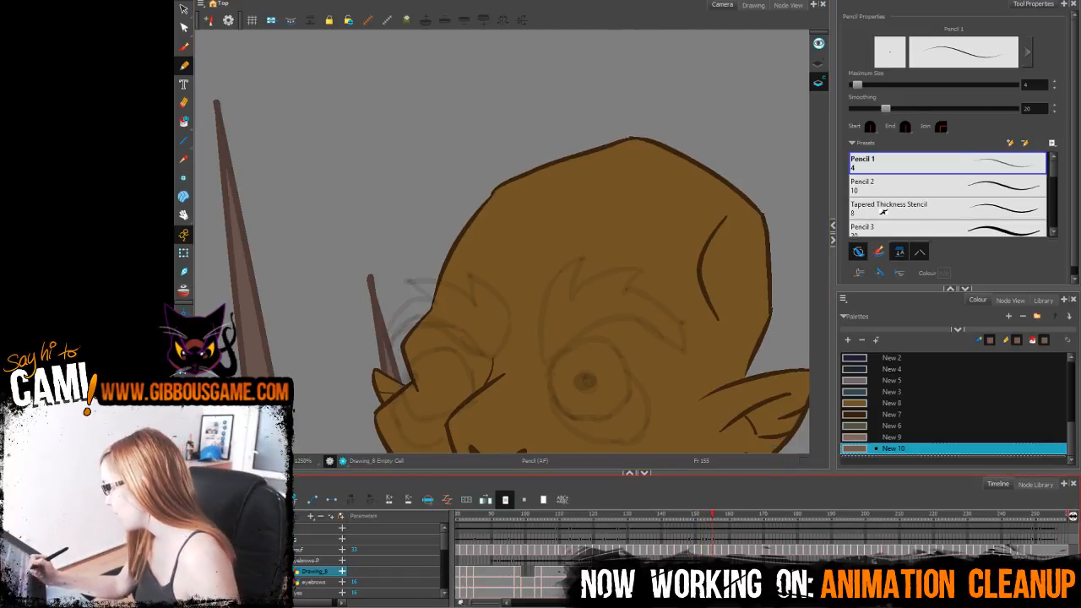
{"action": "key", "text": "ctrl+v"}
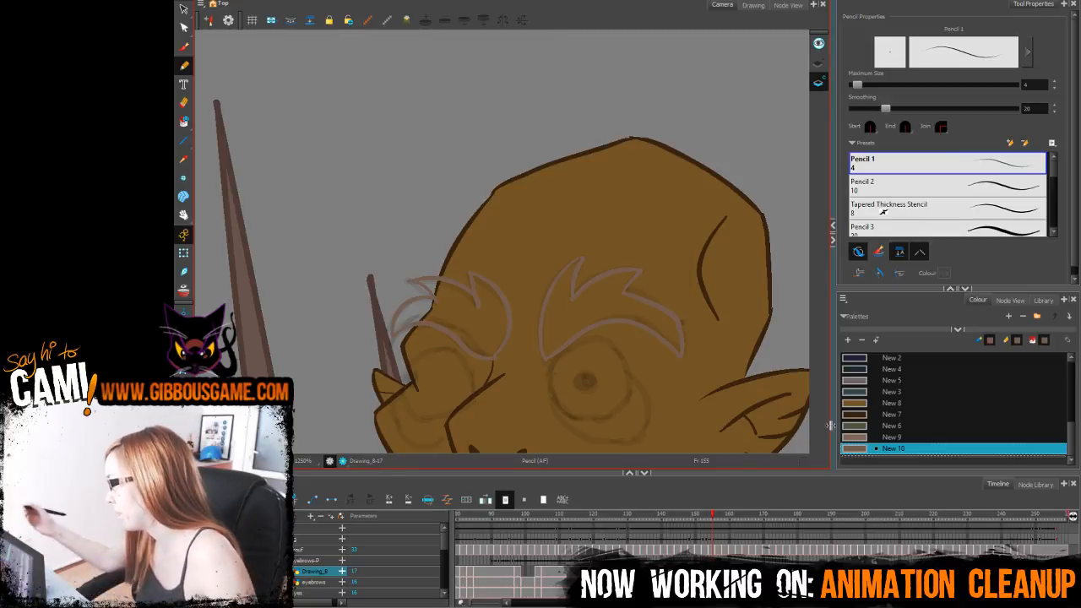
{"action": "left_click", "coordinate": [856, 434]}
{"action": "left_click", "coordinate": [183, 120]}
{"action": "left_click", "coordinate": [498, 317]}
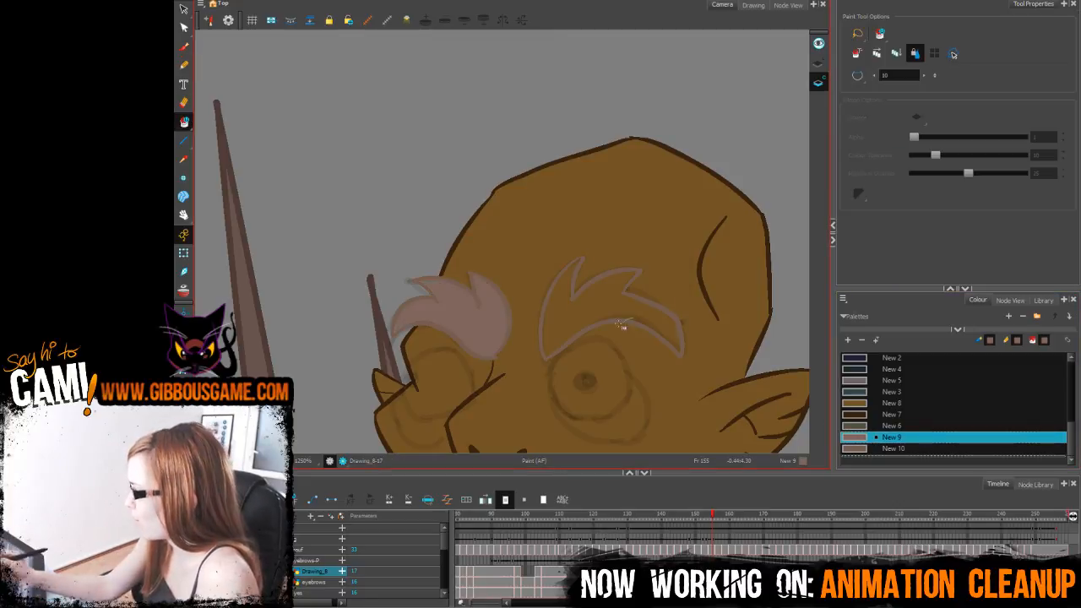
{"action": "left_click", "coordinate": [605, 333]}
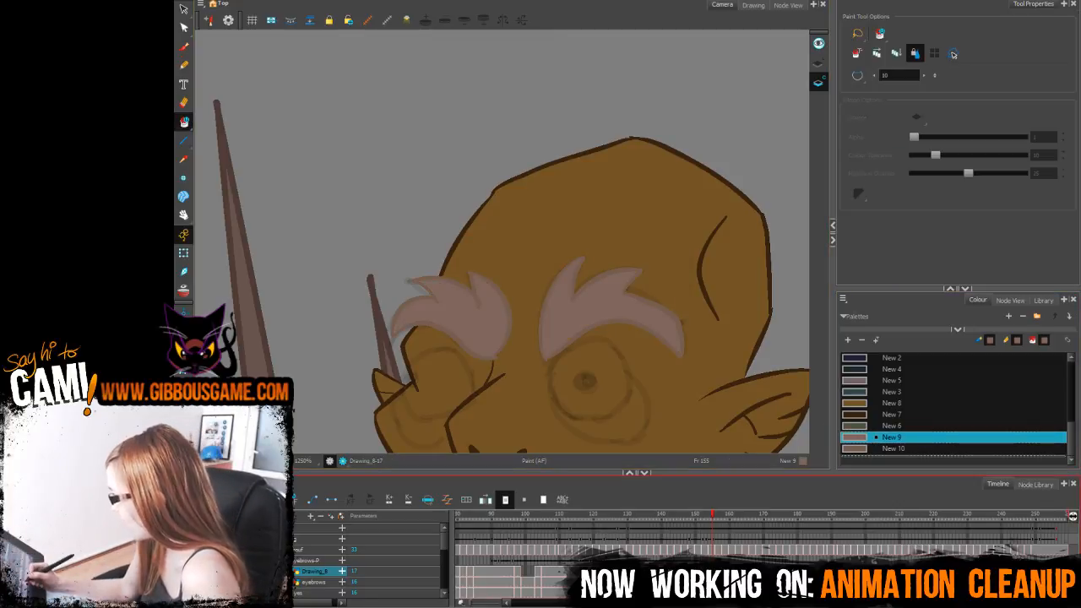
Step: Trace both eyebrows' closed, tufted outlines over the sketch on frame 148 with the Pencil tool in New 10
{"action": "key", "text": "comma"}
{"action": "key", "text": "comma"}
{"action": "key", "text": "comma"}
{"action": "key", "text": "comma"}
{"action": "key", "text": "comma"}
{"action": "key", "text": "comma"}
{"action": "key", "text": "comma"}
{"action": "left_click", "coordinate": [861, 451]}
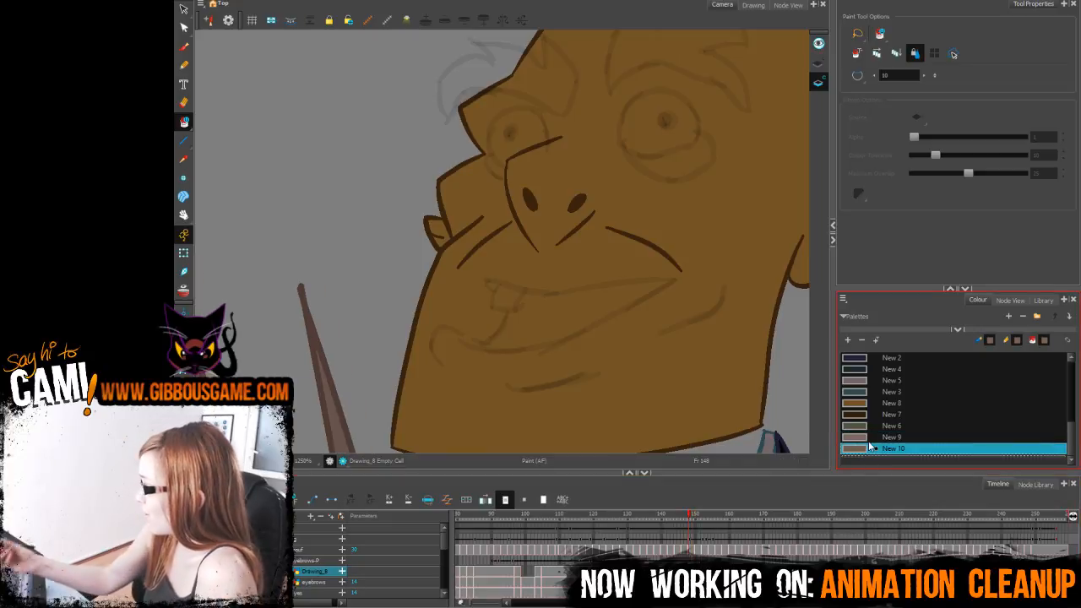
{"action": "left_click", "coordinate": [184, 47]}
{"action": "left_click", "coordinate": [183, 65]}
{"action": "left_click_drag", "start_coordinate": [653, 135], "coordinate": [497, 310]}
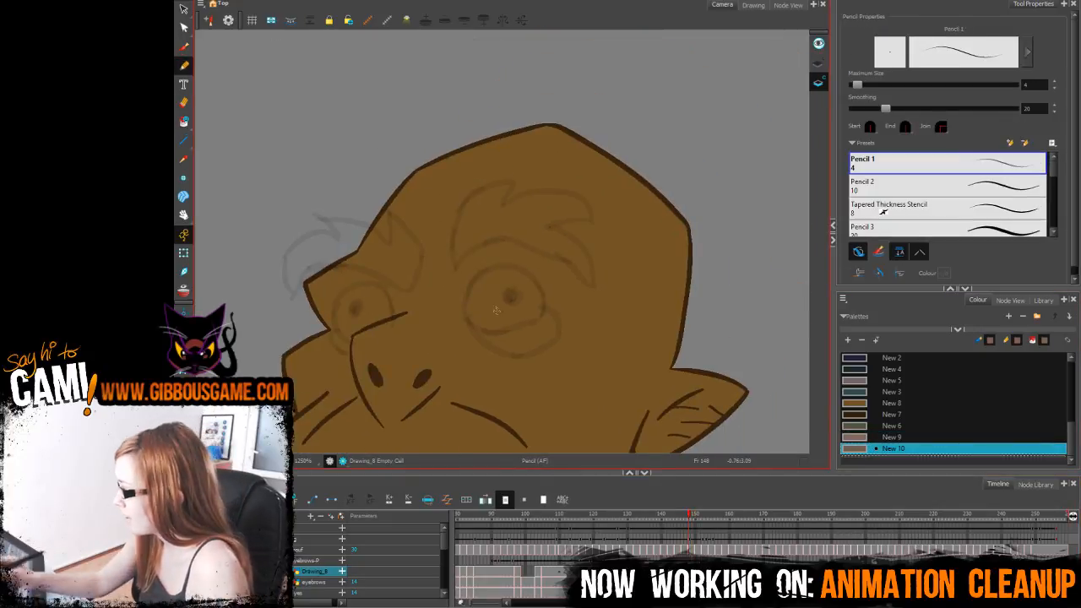
{"action": "mouse_move", "coordinate": [462, 260]}
{"action": "left_mouse_down"}
{"action": "mouse_move", "coordinate": [502, 235]}
{"action": "mouse_move", "coordinate": [543, 254]}
{"action": "left_mouse_up"}
{"action": "key", "text": "ctrl+z"}
{"action": "mouse_move", "coordinate": [459, 263]}
{"action": "left_mouse_down"}
{"action": "mouse_move", "coordinate": [512, 240]}
{"action": "mouse_move", "coordinate": [594, 283]}
{"action": "left_mouse_up"}
{"action": "mouse_move", "coordinate": [568, 214]}
{"action": "left_mouse_down"}
{"action": "mouse_move", "coordinate": [593, 221]}
{"action": "mouse_move", "coordinate": [587, 205]}
{"action": "mouse_move", "coordinate": [545, 188]}
{"action": "mouse_move", "coordinate": [502, 201]}
{"action": "mouse_move", "coordinate": [512, 179]}
{"action": "mouse_move", "coordinate": [467, 197]}
{"action": "mouse_move", "coordinate": [456, 269]}
{"action": "left_mouse_up"}
{"action": "left_click_drag", "start_coordinate": [582, 374], "coordinate": [620, 413]}
{"action": "mouse_move", "coordinate": [439, 322]}
{"action": "left_mouse_down"}
{"action": "mouse_move", "coordinate": [355, 304]}
{"action": "mouse_move", "coordinate": [330, 334]}
{"action": "mouse_move", "coordinate": [452, 315]}
{"action": "mouse_move", "coordinate": [447, 270]}
{"action": "mouse_move", "coordinate": [427, 251]}
{"action": "mouse_move", "coordinate": [414, 273]}
{"action": "mouse_move", "coordinate": [362, 258]}
{"action": "mouse_move", "coordinate": [384, 273]}
{"action": "mouse_move", "coordinate": [354, 269]}
{"action": "mouse_move", "coordinate": [319, 295]}
{"action": "mouse_move", "coordinate": [330, 336]}
{"action": "left_mouse_up"}
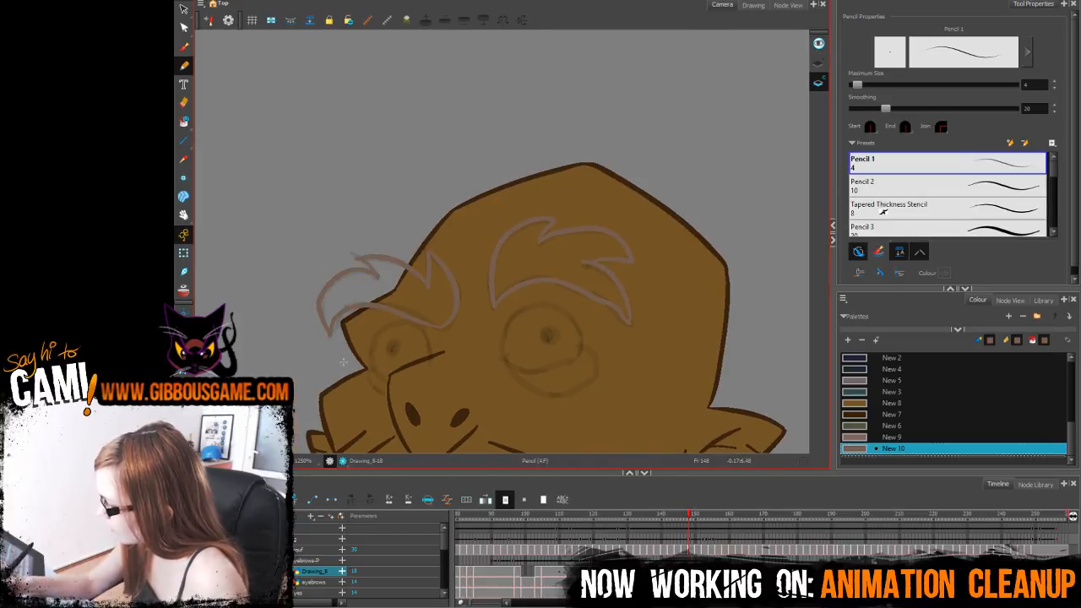
Step: Fill both eyebrows on frame 148 with New 9 using the Paint tool
{"action": "left_click_drag", "start_coordinate": [720, 423], "coordinate": [678, 378]}
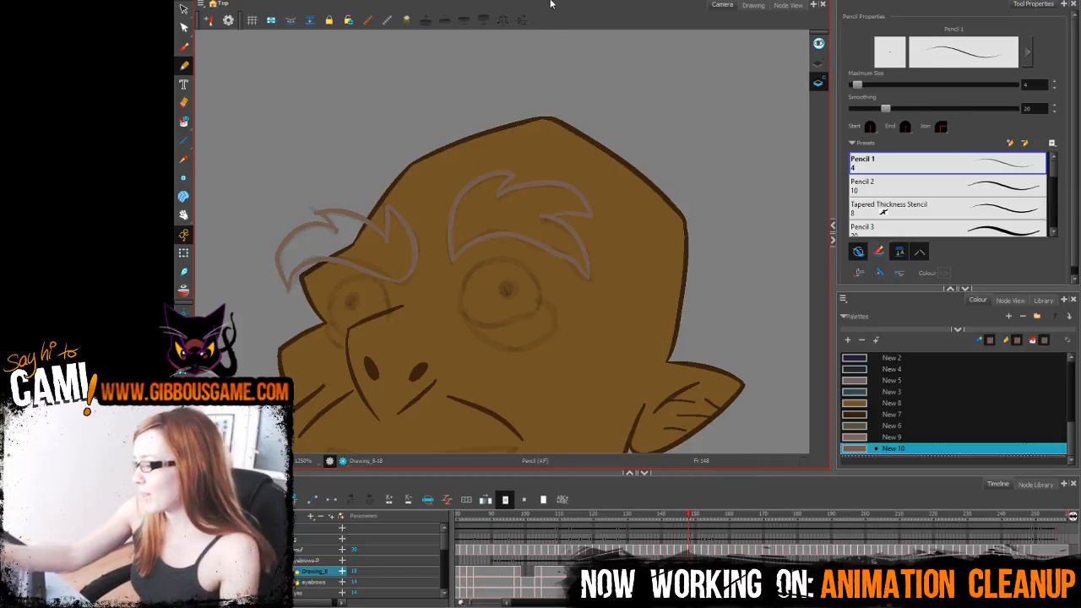
{"action": "left_click", "coordinate": [184, 122]}
{"action": "left_click", "coordinate": [892, 437]}
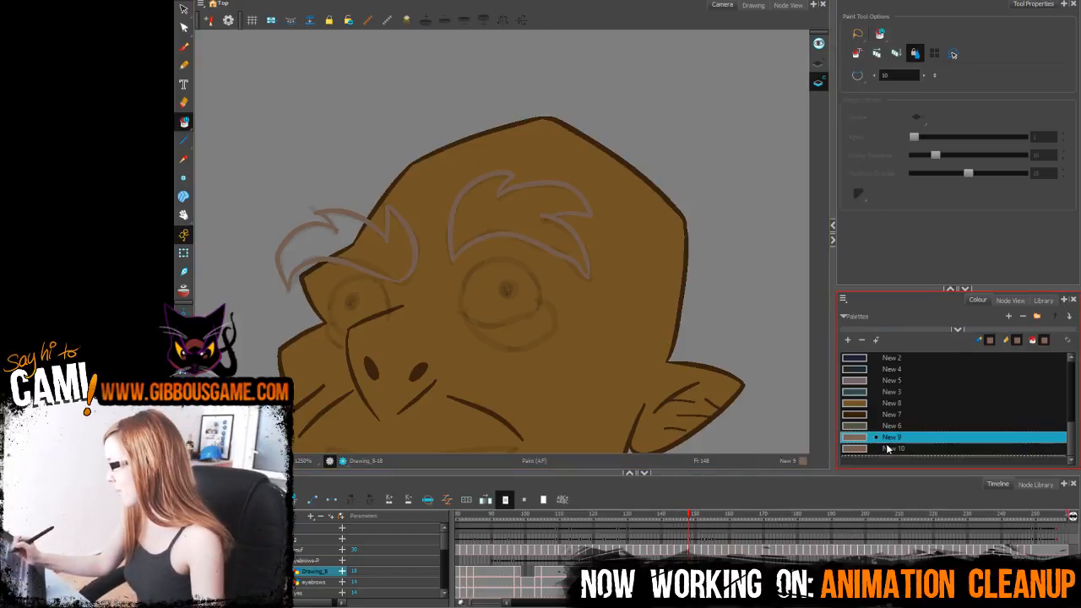
{"action": "left_click_drag", "start_coordinate": [370, 217], "coordinate": [557, 233]}
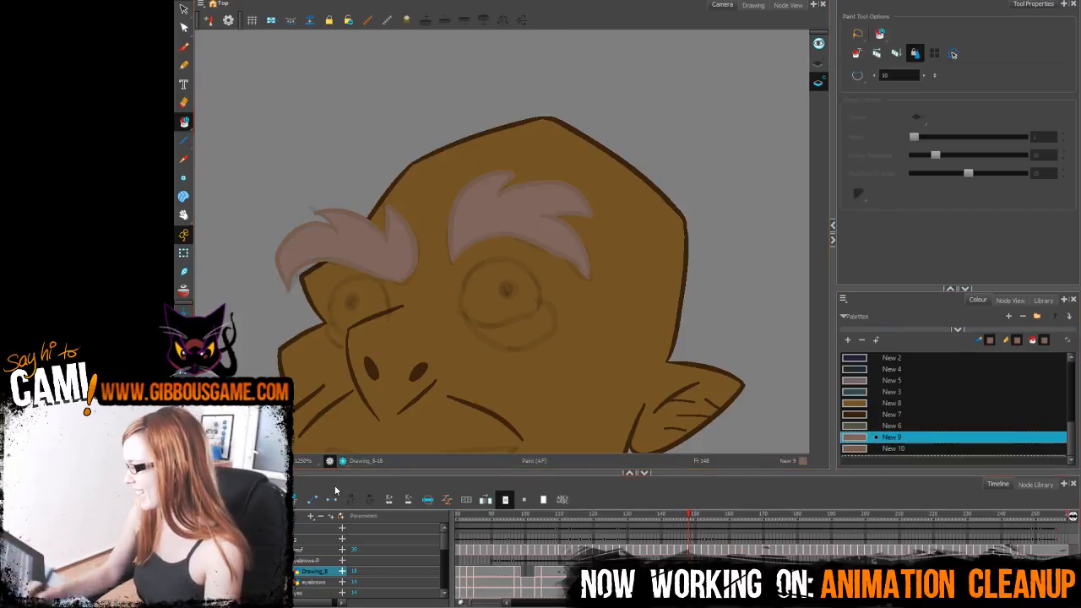
Step: Trace the near eyebrow's lower edge and inner tufts over the sketch on frame 156 with the Pencil tool in New 10
{"action": "left_click", "coordinate": [695, 516]}
{"action": "mouse_move", "coordinate": [693, 516]}
{"action": "left_mouse_down"}
{"action": "mouse_move", "coordinate": [683, 518]}
{"action": "mouse_move", "coordinate": [706, 526]}
{"action": "mouse_move", "coordinate": [689, 517]}
{"action": "left_mouse_up"}
{"action": "left_click_drag", "start_coordinate": [664, 330], "coordinate": [700, 233]}
{"action": "mouse_move", "coordinate": [692, 517]}
{"action": "left_mouse_down"}
{"action": "mouse_move", "coordinate": [709, 514]}
{"action": "mouse_move", "coordinate": [685, 545]}
{"action": "mouse_move", "coordinate": [702, 534]}
{"action": "left_mouse_up"}
{"action": "left_click_drag", "start_coordinate": [714, 340], "coordinate": [723, 300]}
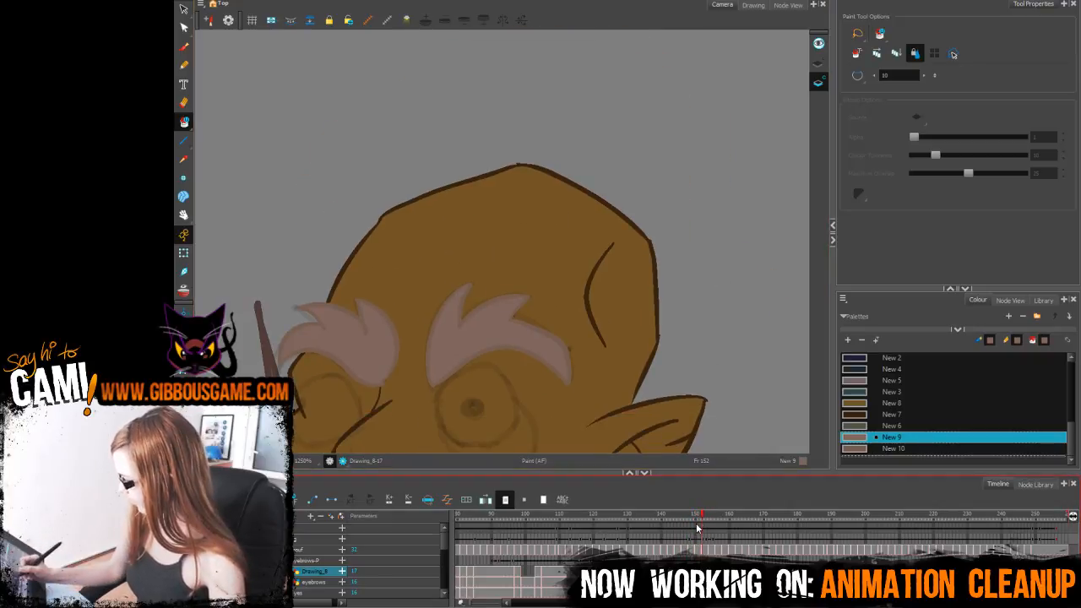
{"action": "mouse_move", "coordinate": [697, 516]}
{"action": "left_mouse_down"}
{"action": "mouse_move", "coordinate": [685, 521]}
{"action": "mouse_move", "coordinate": [718, 517]}
{"action": "left_mouse_up"}
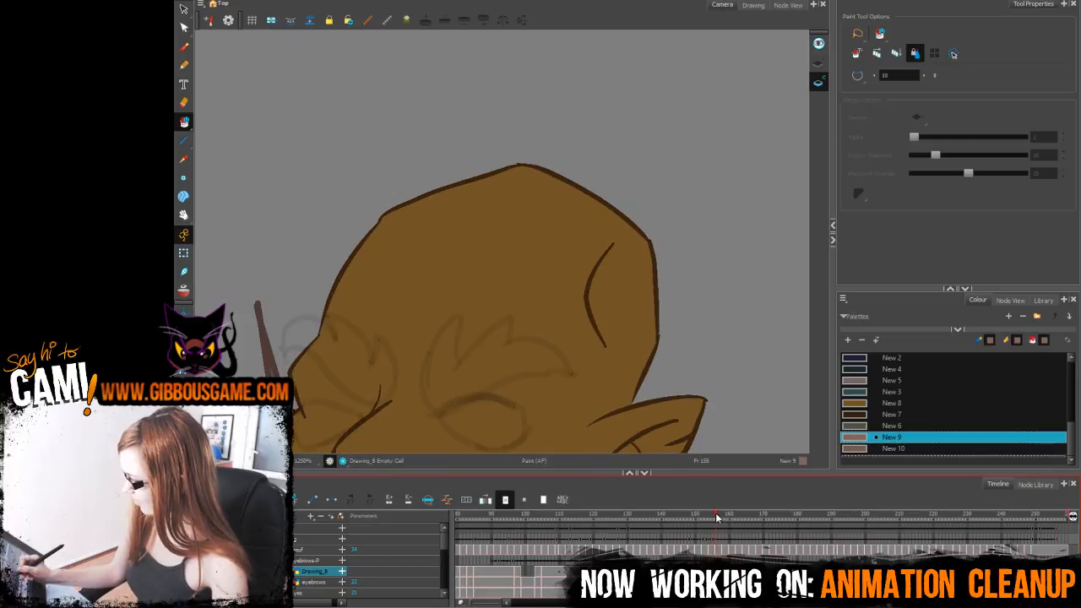
{"action": "left_click", "coordinate": [869, 449]}
{"action": "left_click", "coordinate": [184, 65]}
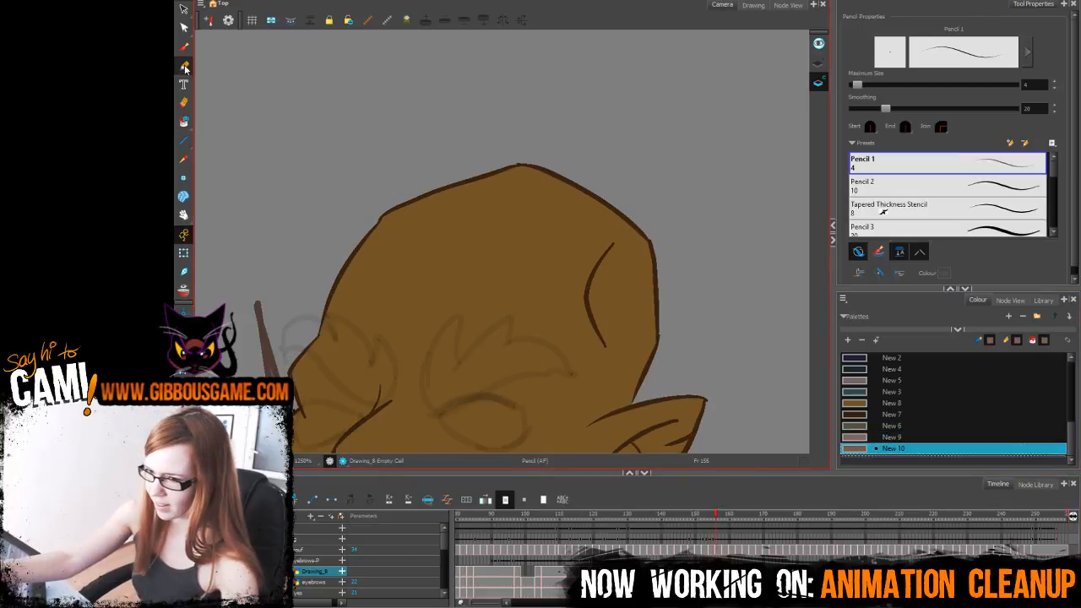
{"action": "left_click_drag", "start_coordinate": [701, 369], "coordinate": [737, 340]}
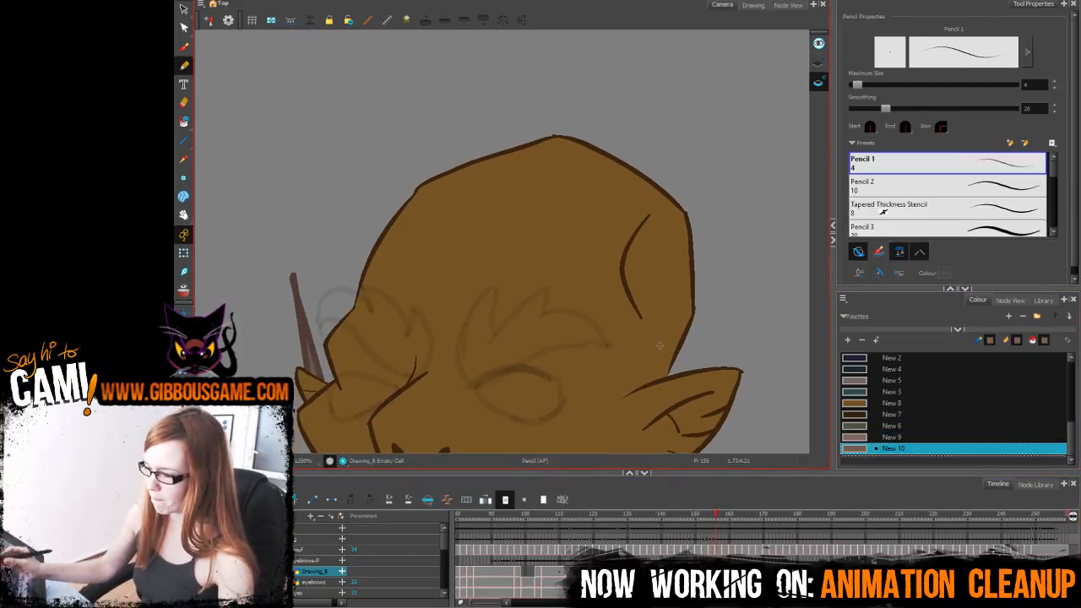
{"action": "mouse_move", "coordinate": [497, 286]}
{"action": "left_mouse_down"}
{"action": "mouse_move", "coordinate": [458, 335]}
{"action": "mouse_move", "coordinate": [479, 385]}
{"action": "mouse_move", "coordinate": [471, 389]}
{"action": "mouse_move", "coordinate": [530, 359]}
{"action": "mouse_move", "coordinate": [610, 345]}
{"action": "left_mouse_up"}
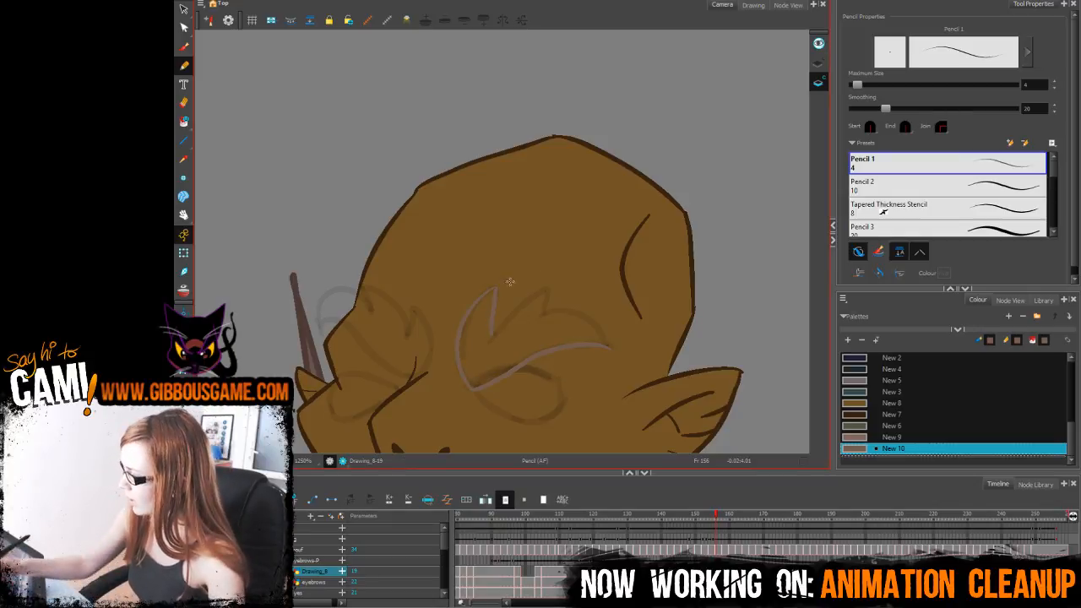
{"action": "mouse_move", "coordinate": [496, 287]}
{"action": "left_mouse_down"}
{"action": "mouse_move", "coordinate": [491, 334]}
{"action": "mouse_move", "coordinate": [541, 291]}
{"action": "mouse_move", "coordinate": [545, 316]}
{"action": "left_mouse_up"}
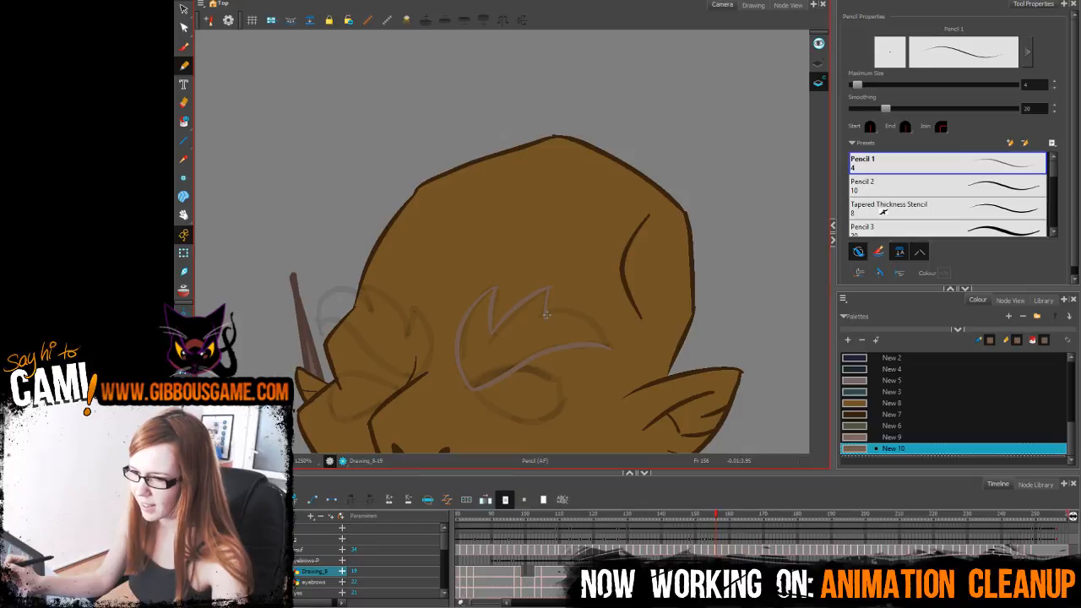
{"action": "key", "text": "ctrl+z"}
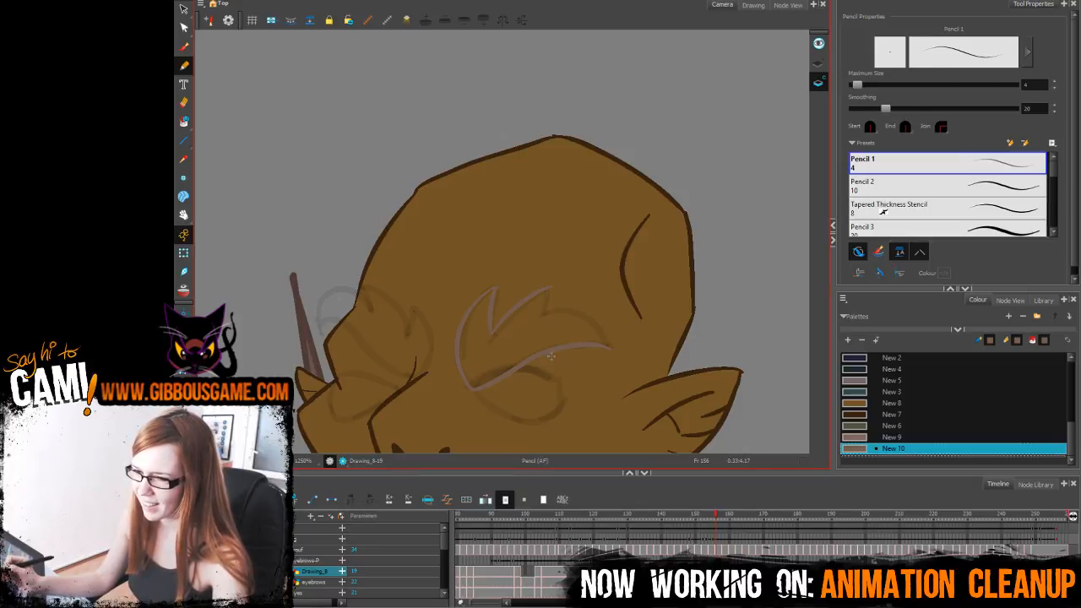
{"action": "left_click_drag", "start_coordinate": [548, 289], "coordinate": [545, 316]}
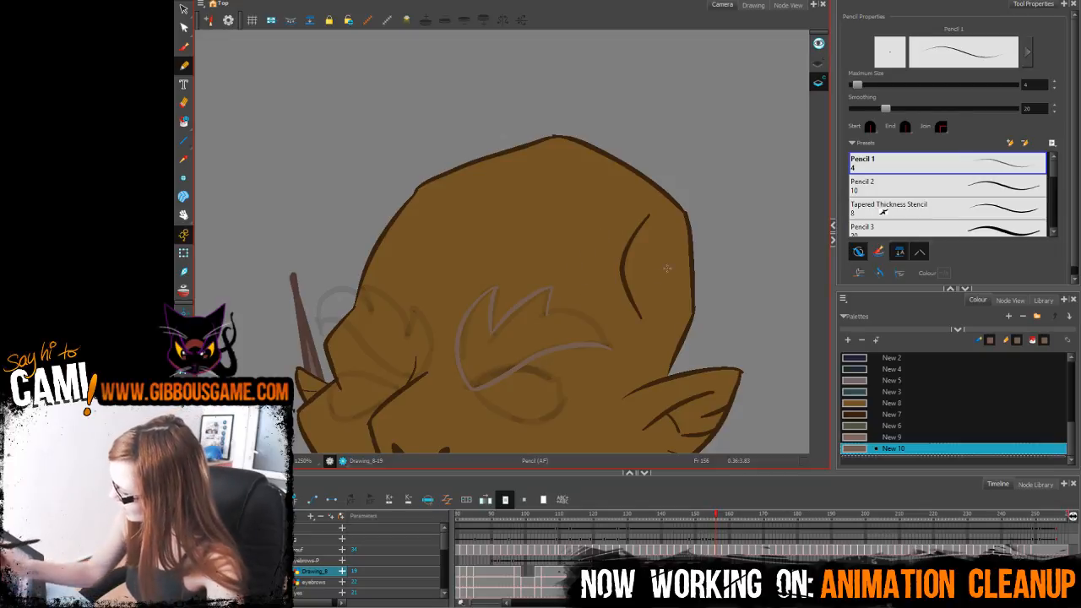
Step: Close the near eyebrow's outer tuft and trace the far eyebrow's outline on frame 156
{"action": "mouse_move", "coordinate": [608, 348]}
{"action": "left_mouse_down"}
{"action": "mouse_move", "coordinate": [597, 323]}
{"action": "mouse_move", "coordinate": [549, 312]}
{"action": "left_mouse_up"}
{"action": "key", "text": "ctrl+z"}
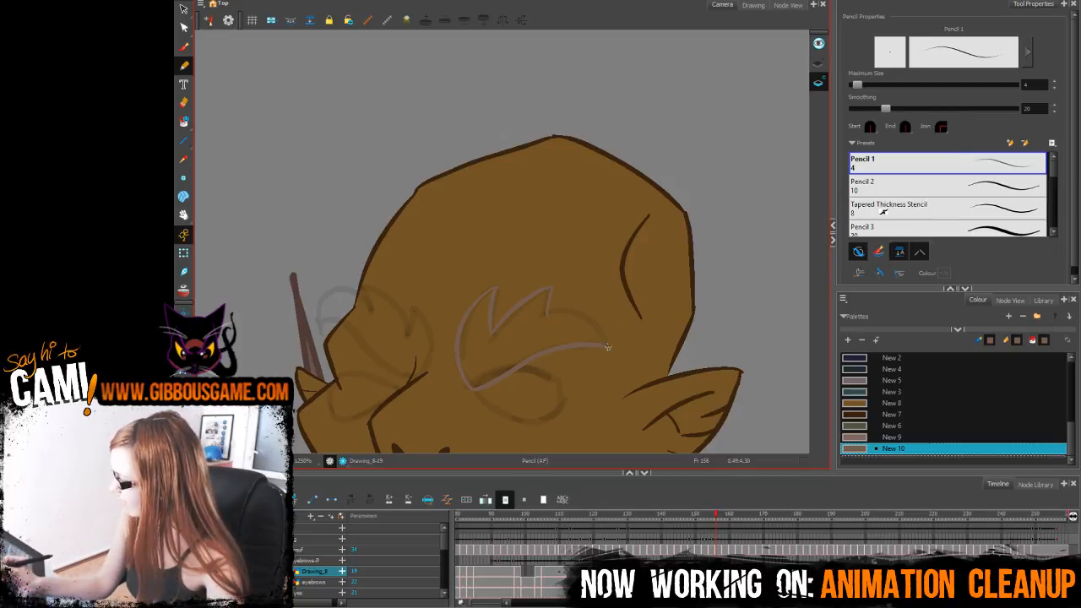
{"action": "key", "text": "ctrl+z"}
{"action": "mouse_move", "coordinate": [608, 347]}
{"action": "left_mouse_down"}
{"action": "mouse_move", "coordinate": [595, 310]}
{"action": "mouse_move", "coordinate": [542, 316]}
{"action": "mouse_move", "coordinate": [608, 345]}
{"action": "mouse_move", "coordinate": [545, 316]}
{"action": "left_mouse_up"}
{"action": "key", "text": "ctrl+z"}
{"action": "key", "text": "ctrl+z"}
{"action": "mouse_move", "coordinate": [609, 346]}
{"action": "left_mouse_down"}
{"action": "mouse_move", "coordinate": [572, 310]}
{"action": "mouse_move", "coordinate": [542, 315]}
{"action": "left_mouse_up"}
{"action": "key", "text": "ctrl+z"}
{"action": "mouse_move", "coordinate": [610, 346]}
{"action": "left_mouse_down"}
{"action": "mouse_move", "coordinate": [577, 310]}
{"action": "mouse_move", "coordinate": [549, 311]}
{"action": "left_mouse_up"}
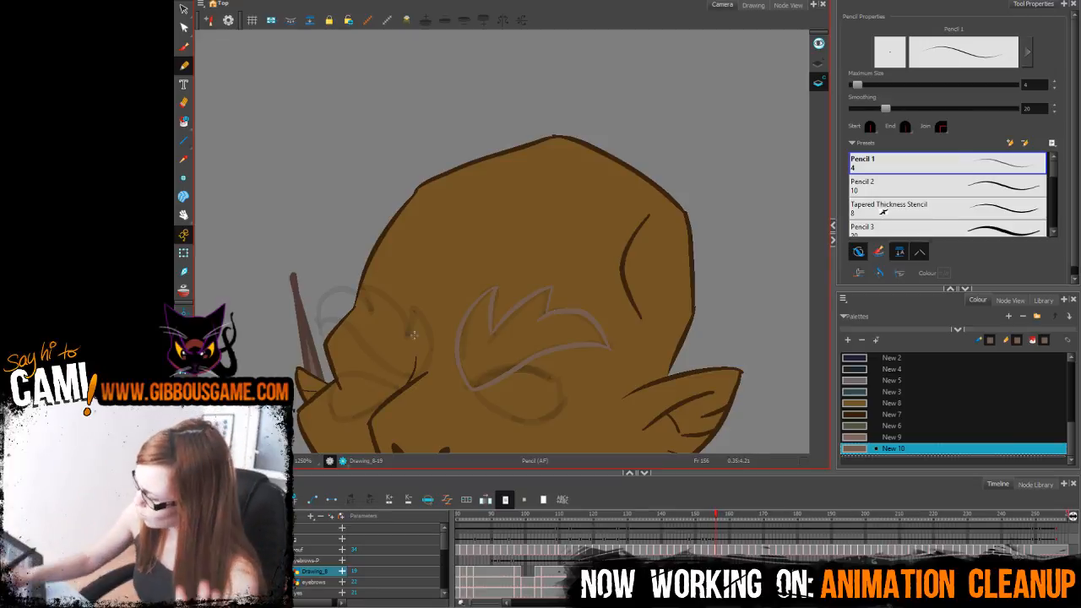
{"action": "mouse_move", "coordinate": [411, 372]}
{"action": "left_mouse_down"}
{"action": "mouse_move", "coordinate": [412, 305]}
{"action": "mouse_move", "coordinate": [358, 284]}
{"action": "mouse_move", "coordinate": [366, 298]}
{"action": "mouse_move", "coordinate": [384, 275]}
{"action": "mouse_move", "coordinate": [366, 304]}
{"action": "mouse_move", "coordinate": [338, 287]}
{"action": "mouse_move", "coordinate": [418, 310]}
{"action": "mouse_move", "coordinate": [411, 376]}
{"action": "mouse_move", "coordinate": [326, 320]}
{"action": "left_mouse_up"}
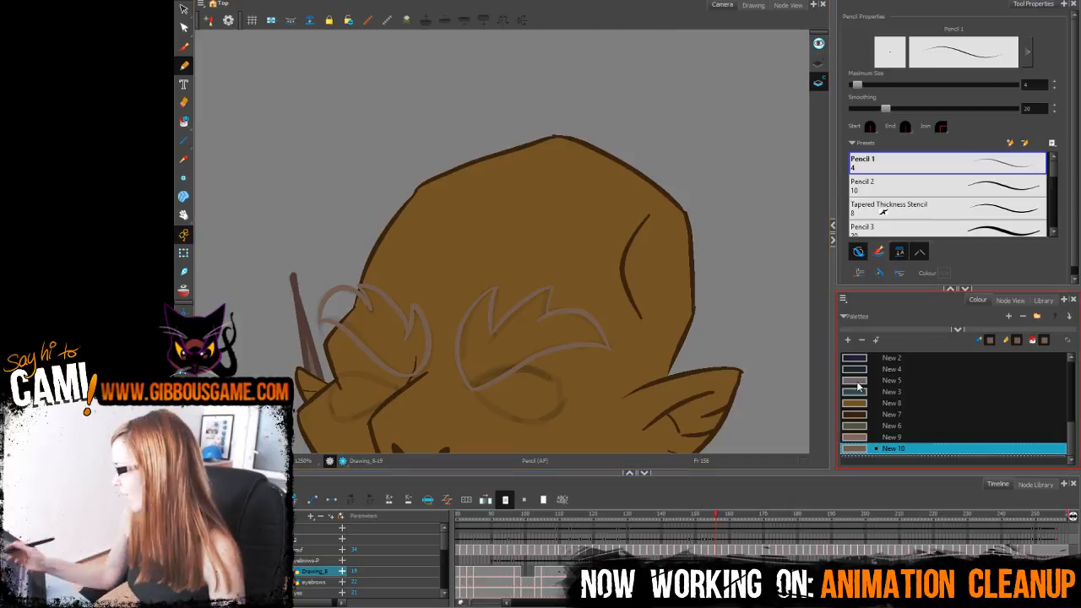
Step: Fill both eyebrows on frame 156 with New 9
{"action": "left_click", "coordinate": [858, 437]}
{"action": "key", "text": "alt+i"}
{"action": "left_click", "coordinate": [380, 333]}
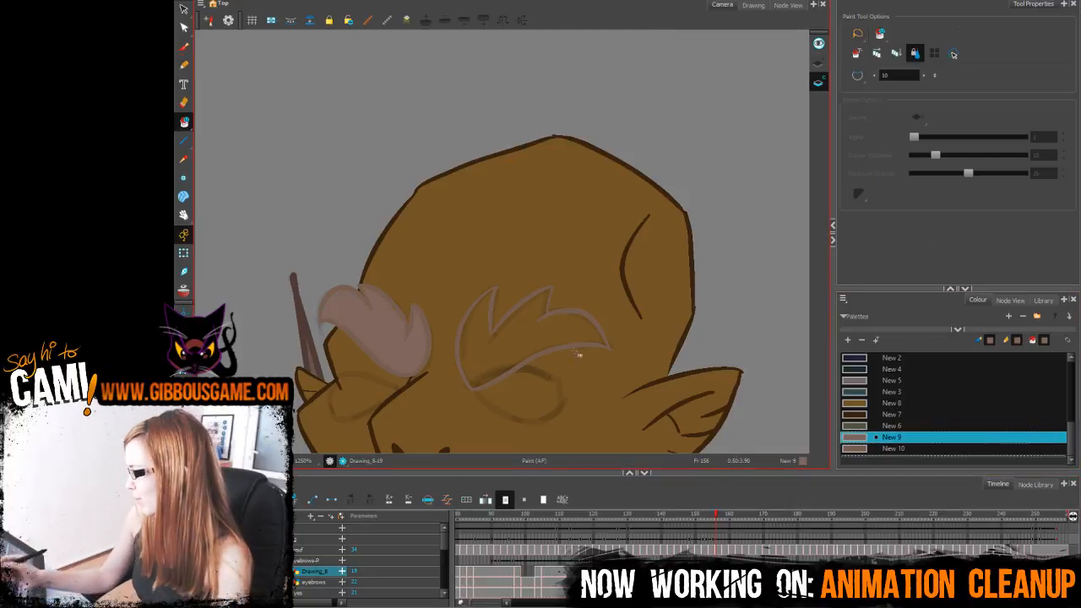
{"action": "left_click", "coordinate": [491, 342]}
Step: Trace the near raised eyebrow's tufted outline over the sketch on frame 158 with the Pencil tool in New 10
{"action": "key", "text": "alt+x"}
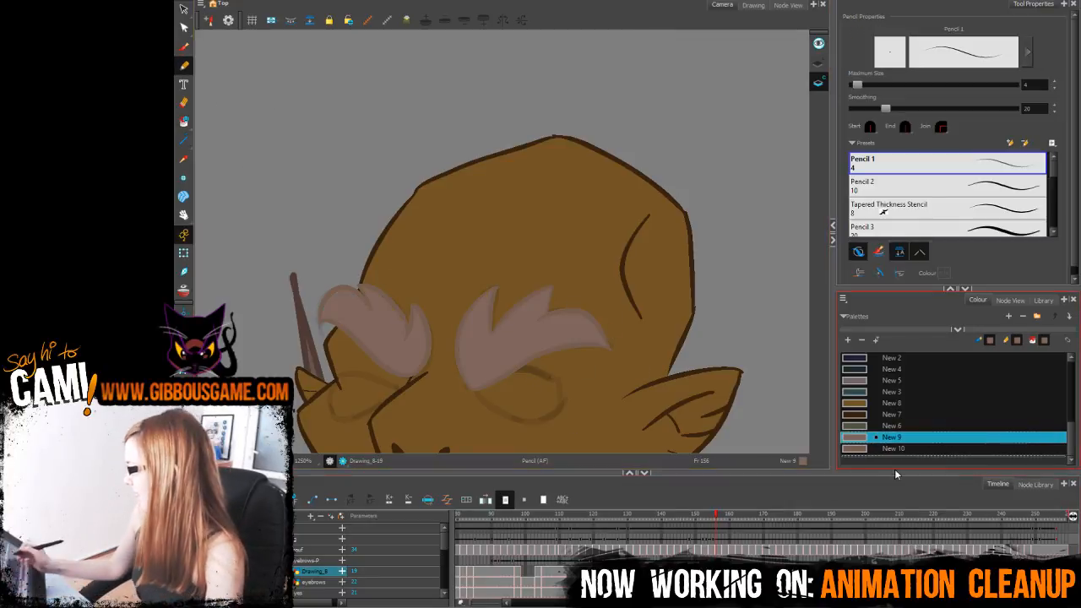
{"action": "key", "text": "."}
{"action": "key", "text": "."}
{"action": "key", "text": "."}
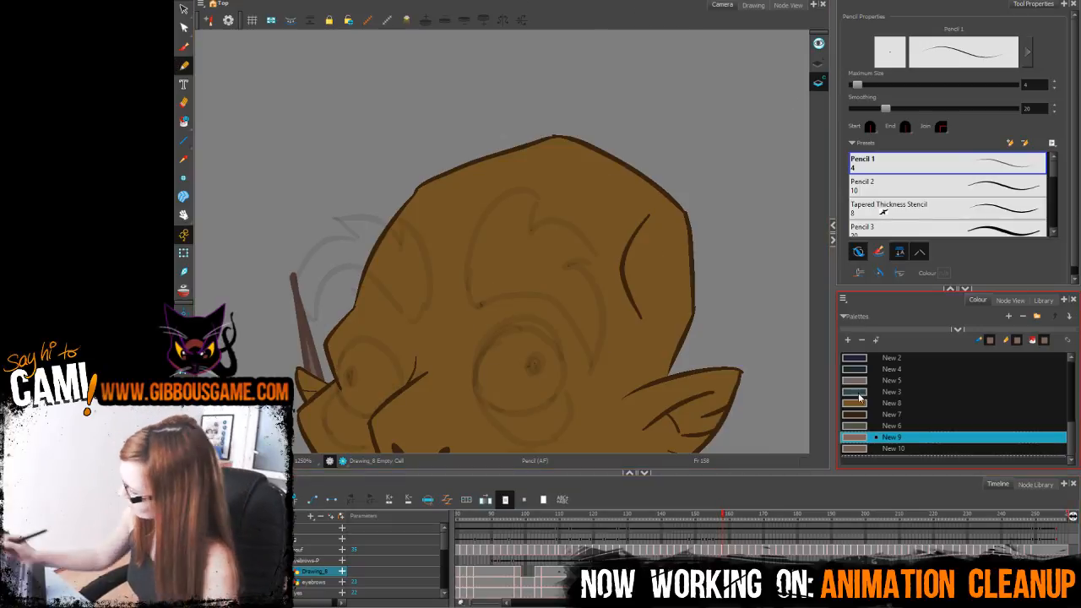
{"action": "left_click", "coordinate": [860, 449]}
{"action": "mouse_move", "coordinate": [534, 196]}
{"action": "left_mouse_down"}
{"action": "mouse_move", "coordinate": [509, 194]}
{"action": "mouse_move", "coordinate": [472, 296]}
{"action": "mouse_move", "coordinate": [495, 200]}
{"action": "mouse_move", "coordinate": [544, 186]}
{"action": "left_mouse_up"}
{"action": "key", "text": "ctrl+z"}
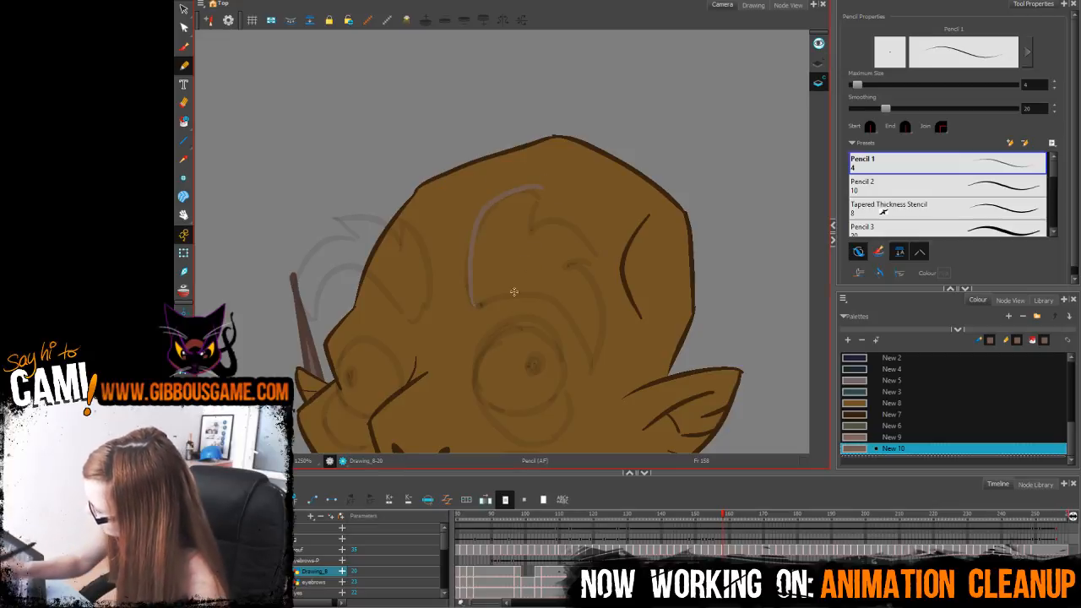
{"action": "key", "text": "ctrl+z"}
{"action": "mouse_move", "coordinate": [474, 304]}
{"action": "left_mouse_down"}
{"action": "mouse_move", "coordinate": [472, 262]}
{"action": "mouse_move", "coordinate": [496, 200]}
{"action": "mouse_move", "coordinate": [544, 187]}
{"action": "left_mouse_up"}
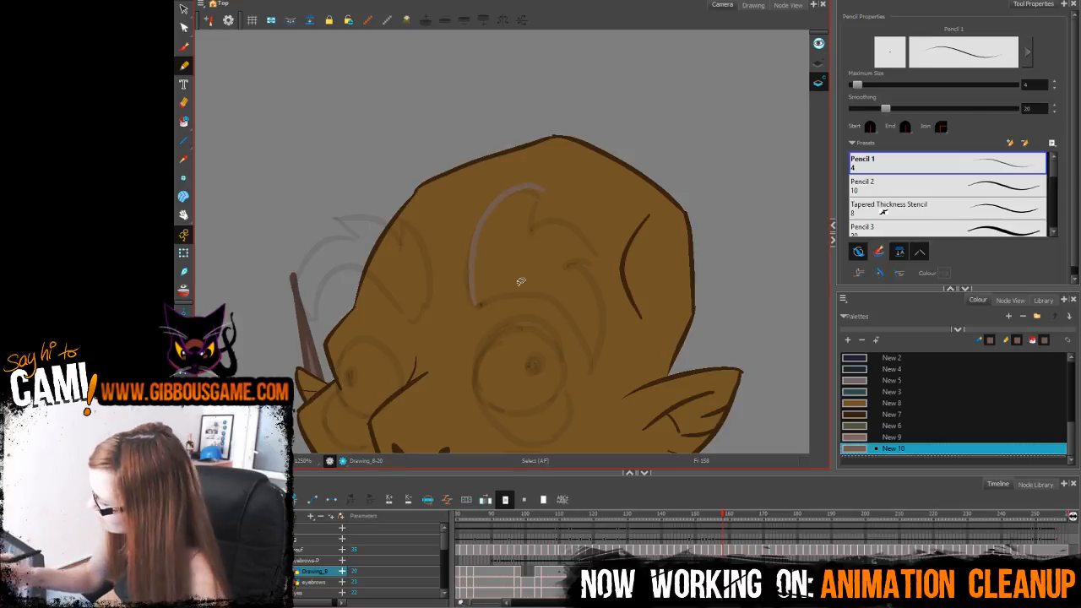
{"action": "key", "text": "ctrl+z"}
{"action": "mouse_move", "coordinate": [590, 369]}
{"action": "left_mouse_down"}
{"action": "mouse_move", "coordinate": [566, 313]}
{"action": "mouse_move", "coordinate": [468, 305]}
{"action": "mouse_move", "coordinate": [553, 303]}
{"action": "mouse_move", "coordinate": [462, 307]}
{"action": "left_mouse_up"}
{"action": "key", "text": "ctrl+z"}
{"action": "key", "text": "ctrl+z"}
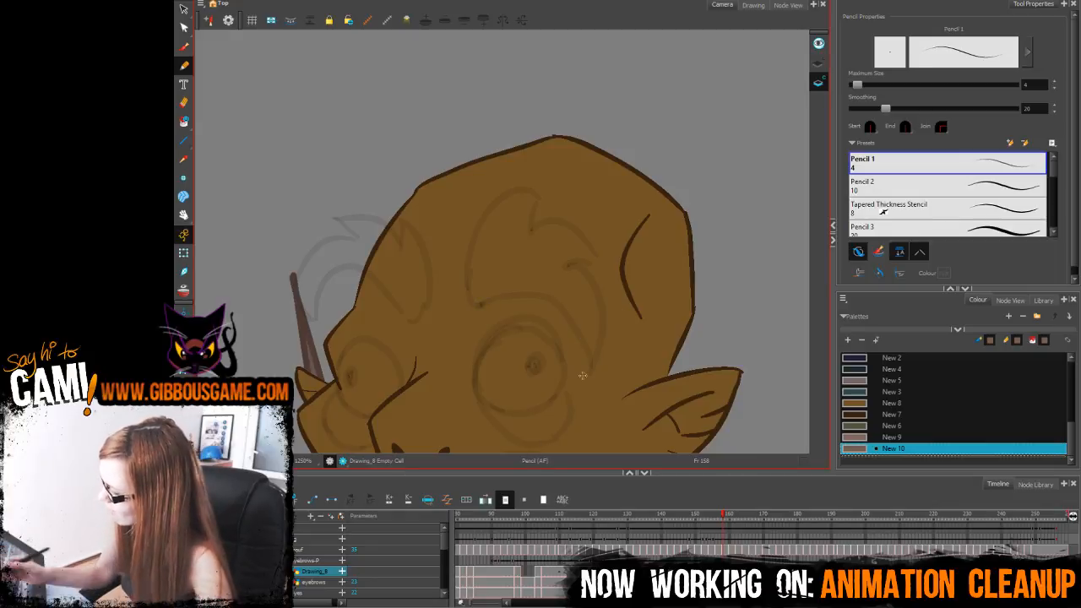
{"action": "mouse_move", "coordinate": [590, 371]}
{"action": "left_mouse_down"}
{"action": "mouse_move", "coordinate": [583, 341]}
{"action": "mouse_move", "coordinate": [542, 296]}
{"action": "mouse_move", "coordinate": [473, 306]}
{"action": "left_mouse_up"}
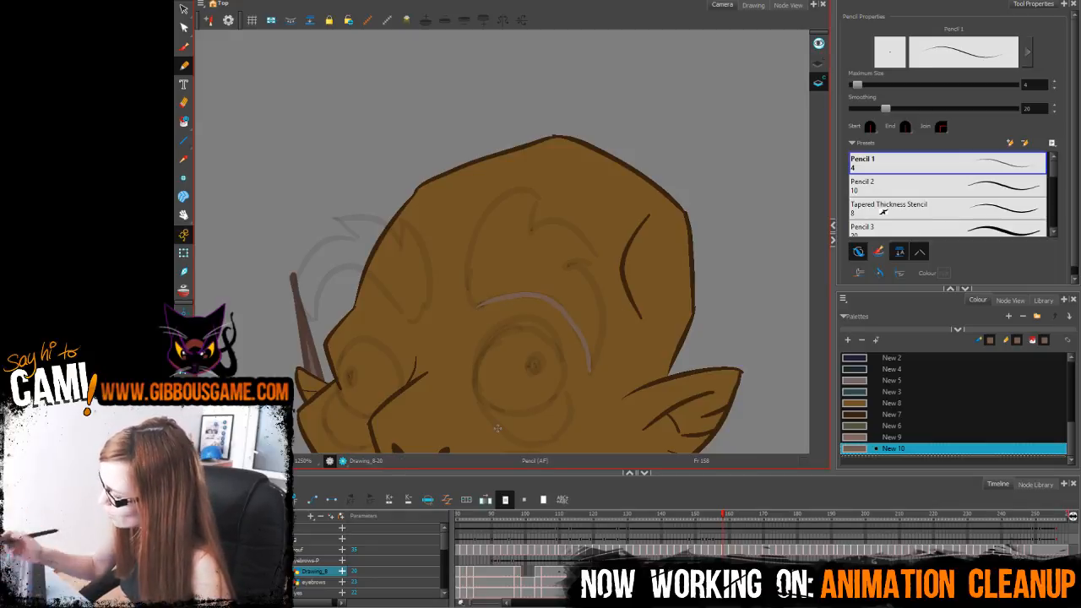
{"action": "mouse_move", "coordinate": [591, 368]}
{"action": "left_mouse_down"}
{"action": "mouse_move", "coordinate": [602, 304]}
{"action": "mouse_move", "coordinate": [569, 266]}
{"action": "mouse_move", "coordinate": [596, 258]}
{"action": "mouse_move", "coordinate": [534, 227]}
{"action": "mouse_move", "coordinate": [540, 195]}
{"action": "mouse_move", "coordinate": [471, 240]}
{"action": "mouse_move", "coordinate": [473, 303]}
{"action": "left_mouse_up"}
{"action": "key", "text": "ctrl+z"}
{"action": "key", "text": "ctrl+z"}
Step: Trace the far raised eyebrow's outline over the sketch on frame 158
{"action": "left_click_drag", "start_coordinate": [566, 363], "coordinate": [714, 373]}
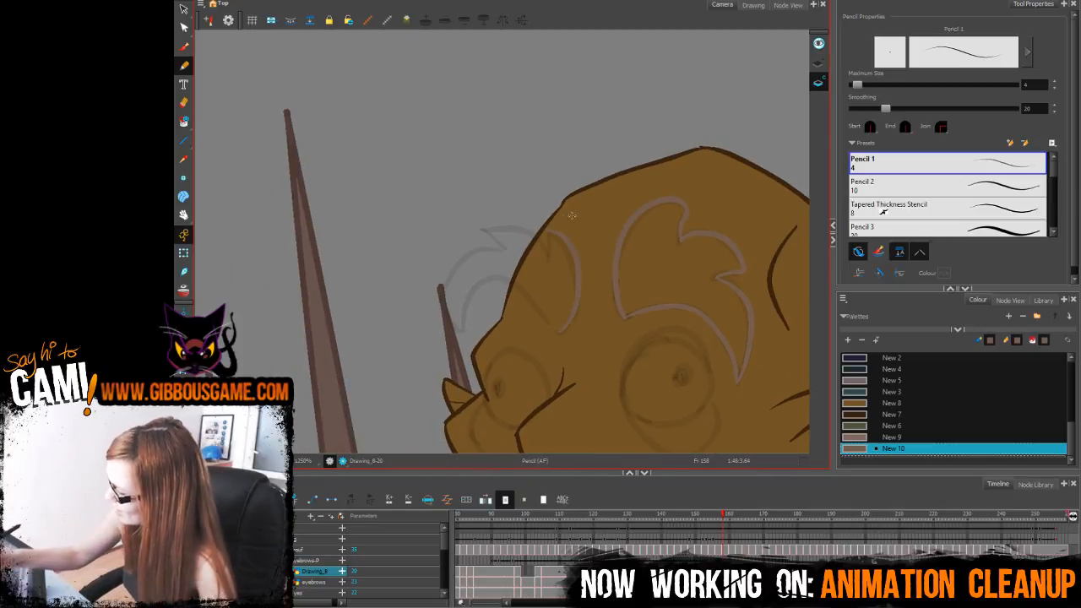
{"action": "mouse_move", "coordinate": [548, 252]}
{"action": "left_mouse_down"}
{"action": "mouse_move", "coordinate": [502, 225]}
{"action": "mouse_move", "coordinate": [503, 255]}
{"action": "mouse_move", "coordinate": [489, 249]}
{"action": "mouse_move", "coordinate": [452, 304]}
{"action": "mouse_move", "coordinate": [464, 328]}
{"action": "left_mouse_up"}
{"action": "mouse_move", "coordinate": [556, 331]}
{"action": "left_mouse_down"}
{"action": "mouse_move", "coordinate": [481, 282]}
{"action": "mouse_move", "coordinate": [464, 328]}
{"action": "left_mouse_up"}
Step: Fill both raised eyebrows on frame 158 with New 9
{"action": "left_click_drag", "start_coordinate": [727, 387], "coordinate": [590, 392]}
{"action": "left_click", "coordinate": [869, 435]}
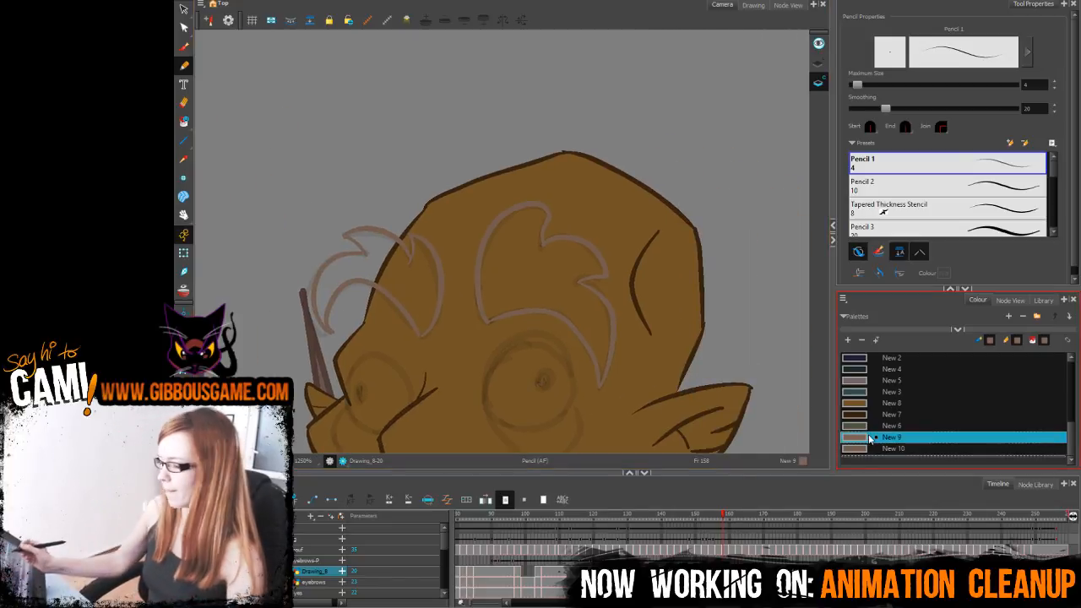
{"action": "key", "text": "alt+i"}
{"action": "left_click", "coordinate": [415, 279]}
{"action": "left_click", "coordinate": [575, 269]}
{"action": "key", "text": "1"}
{"action": "key", "text": "1"}
{"action": "key", "text": "1"}
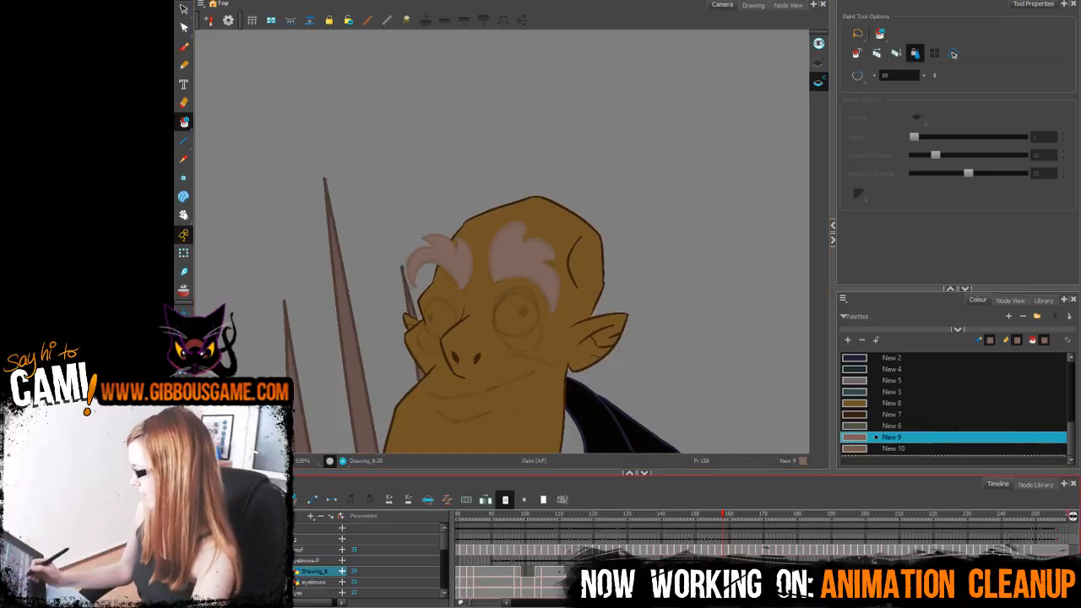
Step: Trace both eyebrows' closed, tufted outlines over the sketch on frame 163 with the Pencil tool in New 10
{"action": "mouse_move", "coordinate": [723, 521]}
{"action": "left_mouse_down"}
{"action": "mouse_move", "coordinate": [739, 521]}
{"action": "mouse_move", "coordinate": [678, 522]}
{"action": "mouse_move", "coordinate": [740, 521]}
{"action": "left_mouse_up"}
{"action": "left_click", "coordinate": [893, 447]}
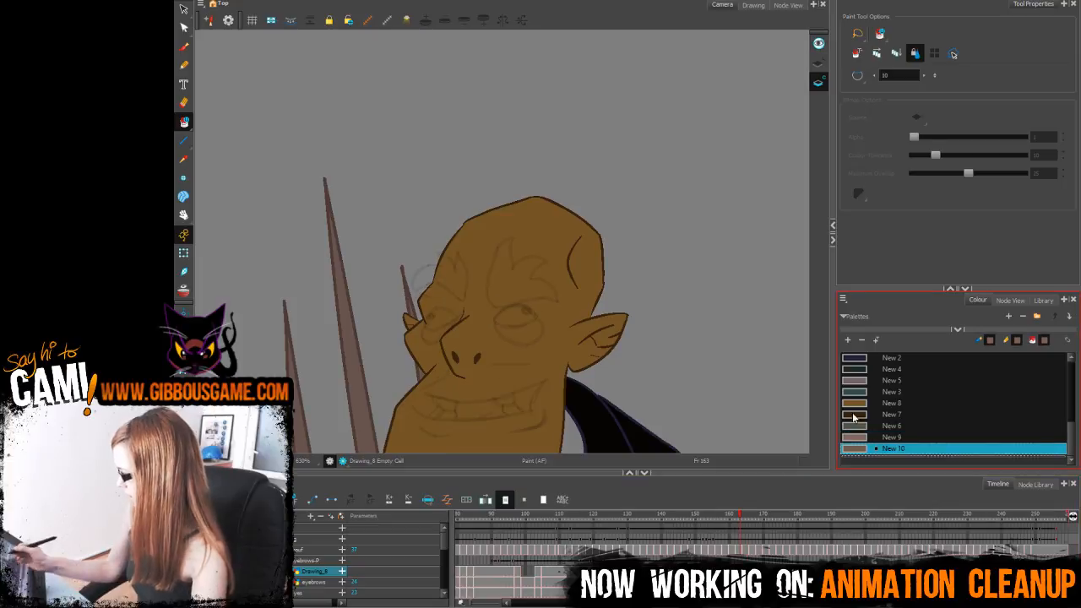
{"action": "left_click", "coordinate": [185, 65]}
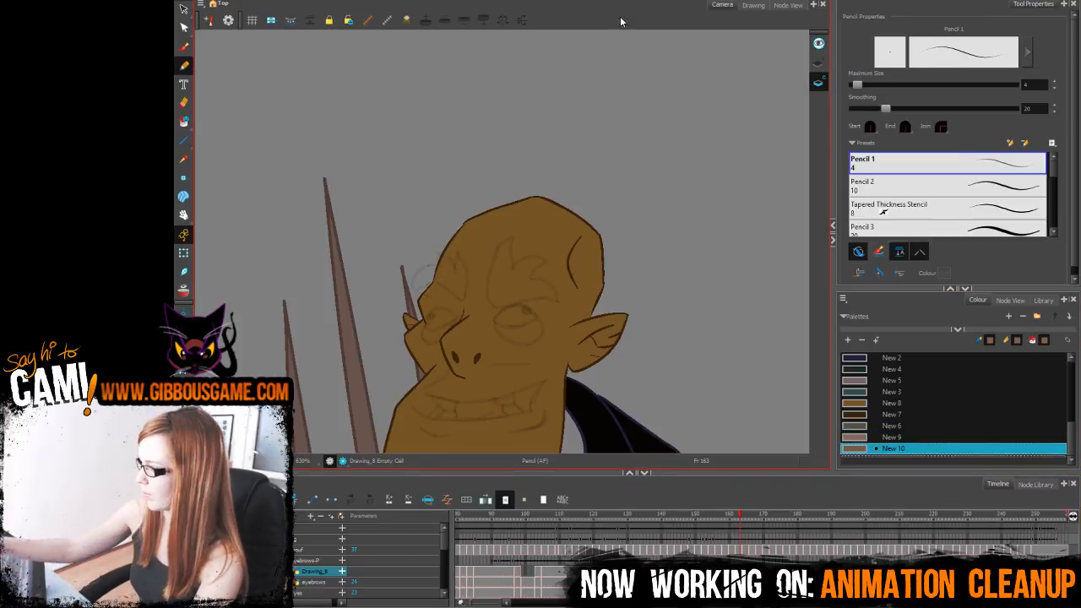
{"action": "scroll", "coordinate": [513, 254], "scroll_direction": "up", "scroll_amount": 3}
{"action": "mouse_move", "coordinate": [524, 231]}
{"action": "left_mouse_down"}
{"action": "mouse_move", "coordinate": [487, 258]}
{"action": "mouse_move", "coordinate": [475, 322]}
{"action": "mouse_move", "coordinate": [497, 377]}
{"action": "mouse_move", "coordinate": [607, 363]}
{"action": "mouse_move", "coordinate": [558, 314]}
{"action": "mouse_move", "coordinate": [590, 282]}
{"action": "mouse_move", "coordinate": [583, 275]}
{"action": "mouse_move", "coordinate": [522, 300]}
{"action": "mouse_move", "coordinate": [525, 234]}
{"action": "left_mouse_up"}
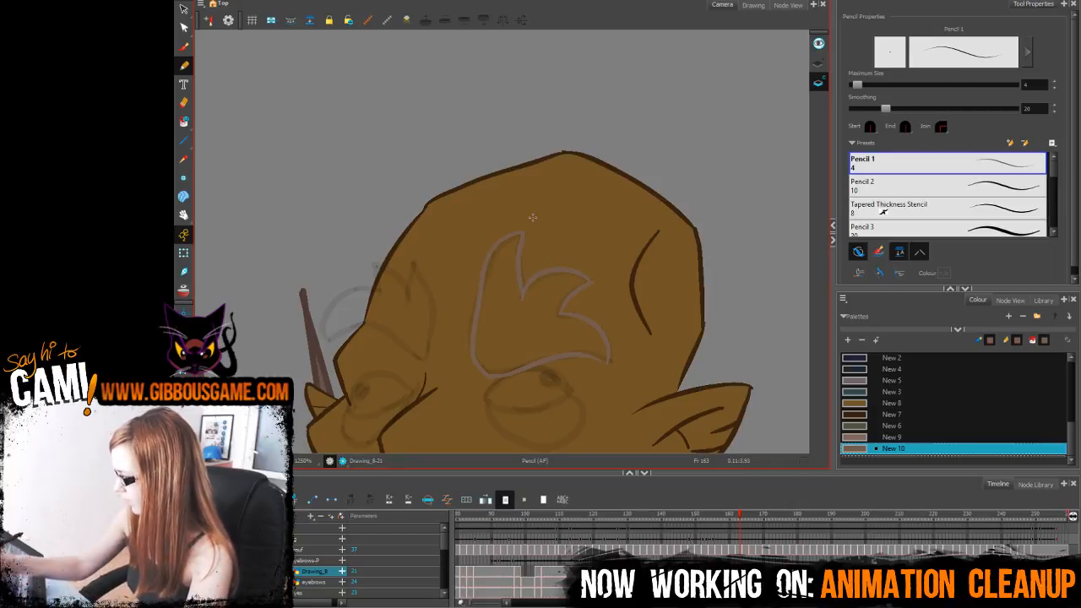
{"action": "left_click_drag", "start_coordinate": [697, 372], "coordinate": [799, 376]}
{"action": "mouse_move", "coordinate": [432, 346]}
{"action": "left_mouse_down"}
{"action": "mouse_move", "coordinate": [494, 341]}
{"action": "mouse_move", "coordinate": [522, 367]}
{"action": "mouse_move", "coordinate": [523, 280]}
{"action": "mouse_move", "coordinate": [516, 272]}
{"action": "mouse_move", "coordinate": [514, 306]}
{"action": "mouse_move", "coordinate": [474, 271]}
{"action": "mouse_move", "coordinate": [482, 292]}
{"action": "mouse_move", "coordinate": [432, 308]}
{"action": "mouse_move", "coordinate": [429, 343]}
{"action": "left_mouse_up"}
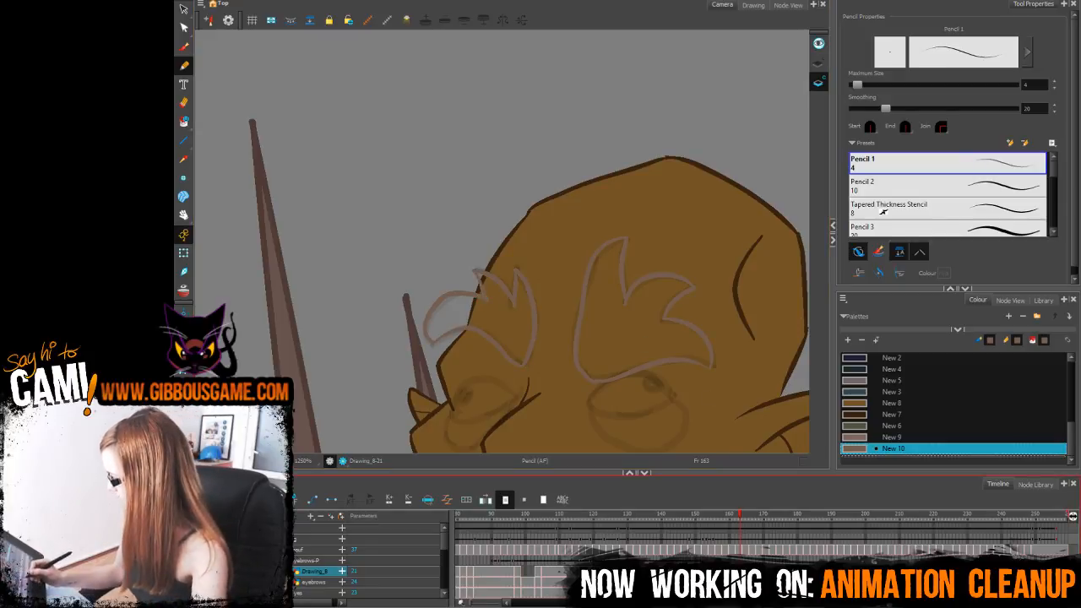
Step: Trace both lowered eyebrows over the sketch on frame 164 with the Pencil tool in New 10
{"action": "key", "text": "."}
{"action": "left_click_drag", "start_coordinate": [647, 388], "coordinate": [603, 375]}
{"action": "mouse_move", "coordinate": [563, 299]}
{"action": "left_mouse_down"}
{"action": "mouse_move", "coordinate": [545, 314]}
{"action": "mouse_move", "coordinate": [541, 385]}
{"action": "mouse_move", "coordinate": [631, 358]}
{"action": "mouse_move", "coordinate": [684, 370]}
{"action": "mouse_move", "coordinate": [634, 340]}
{"action": "mouse_move", "coordinate": [633, 311]}
{"action": "mouse_move", "coordinate": [574, 325]}
{"action": "left_mouse_up"}
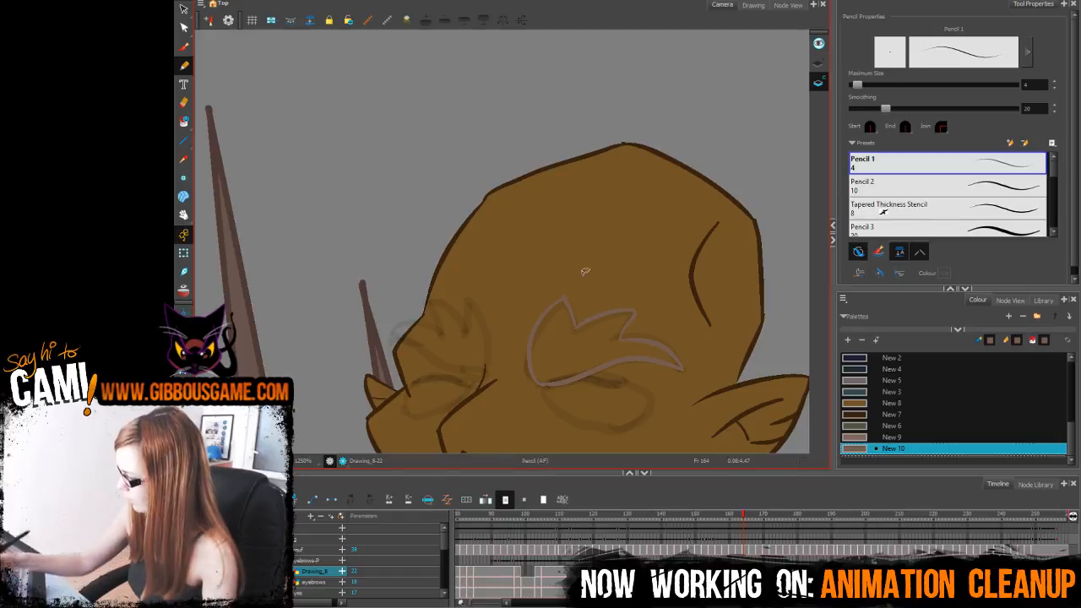
{"action": "left_click_drag", "start_coordinate": [484, 370], "coordinate": [396, 334]}
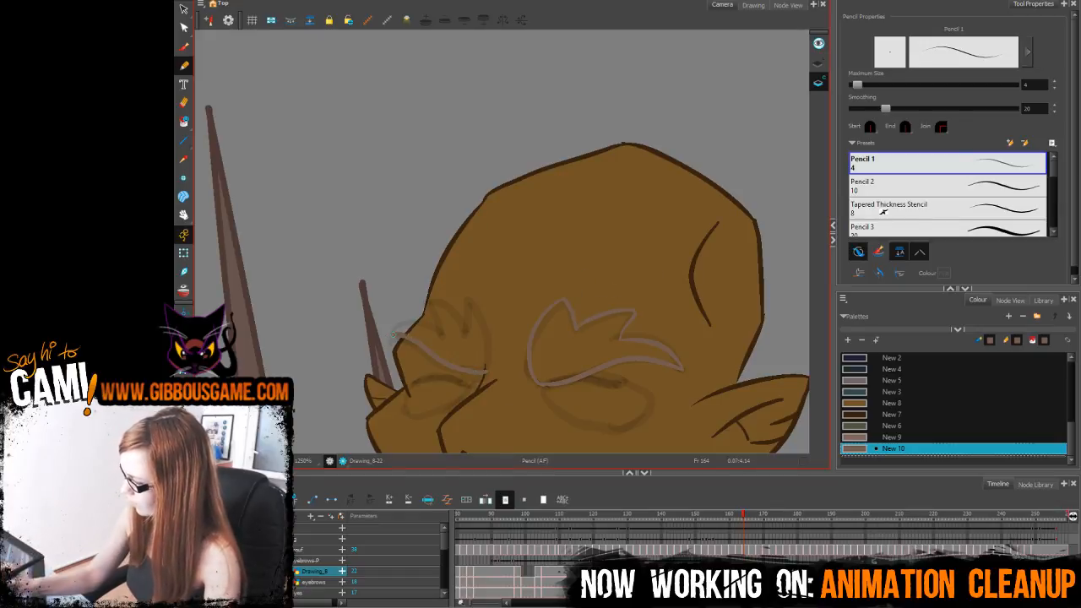
{"action": "mouse_move", "coordinate": [483, 368]}
{"action": "left_mouse_down"}
{"action": "mouse_move", "coordinate": [466, 303]}
{"action": "mouse_move", "coordinate": [452, 306]}
{"action": "mouse_move", "coordinate": [442, 334]}
{"action": "mouse_move", "coordinate": [397, 323]}
{"action": "mouse_move", "coordinate": [390, 337]}
{"action": "left_mouse_up"}
{"action": "key", "text": "ctrl+z"}
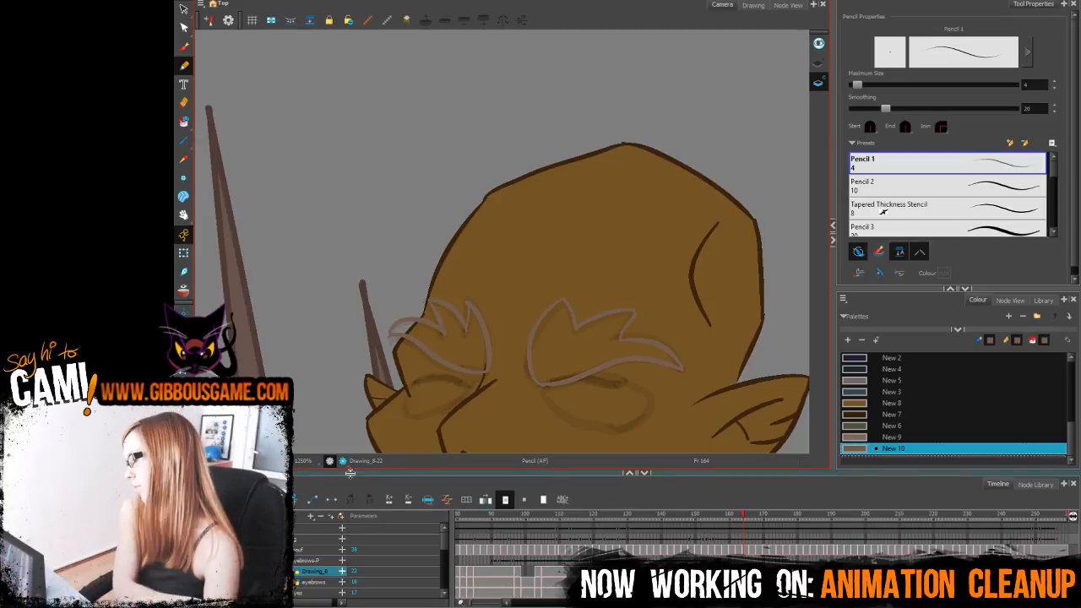
Step: Trace the near eyebrow's tufted outline over the sketch on frame 166 with the Pencil tool in New 10
{"action": "key", "text": "period"}
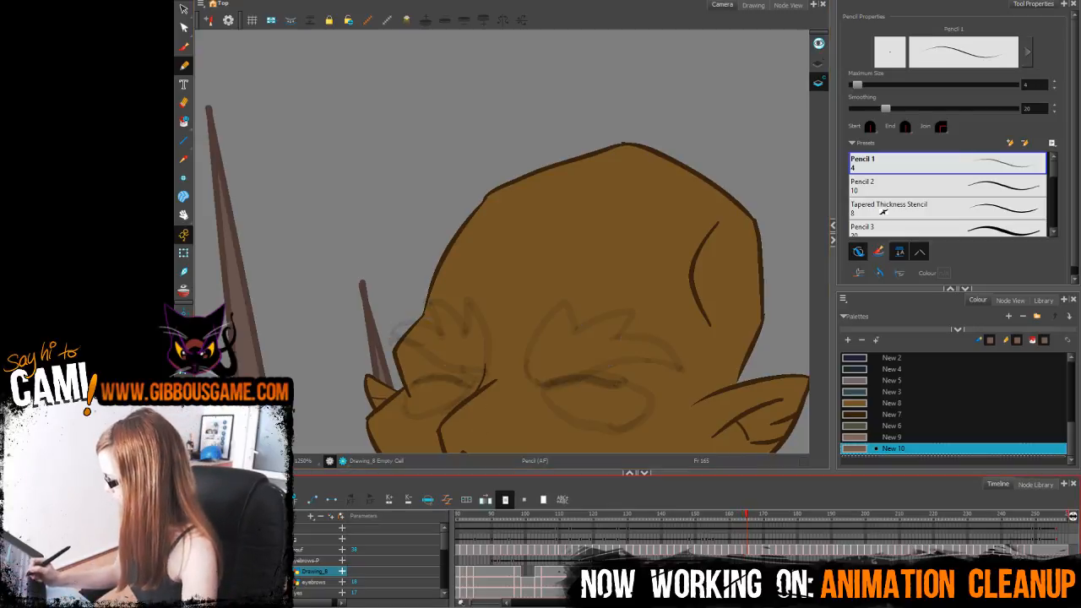
{"action": "key", "text": "comma"}
{"action": "key", "text": "period"}
{"action": "key", "text": "period"}
{"action": "mouse_move", "coordinate": [536, 368]}
{"action": "left_mouse_down"}
{"action": "mouse_move", "coordinate": [571, 341]}
{"action": "mouse_move", "coordinate": [628, 326]}
{"action": "mouse_move", "coordinate": [679, 362]}
{"action": "left_mouse_up"}
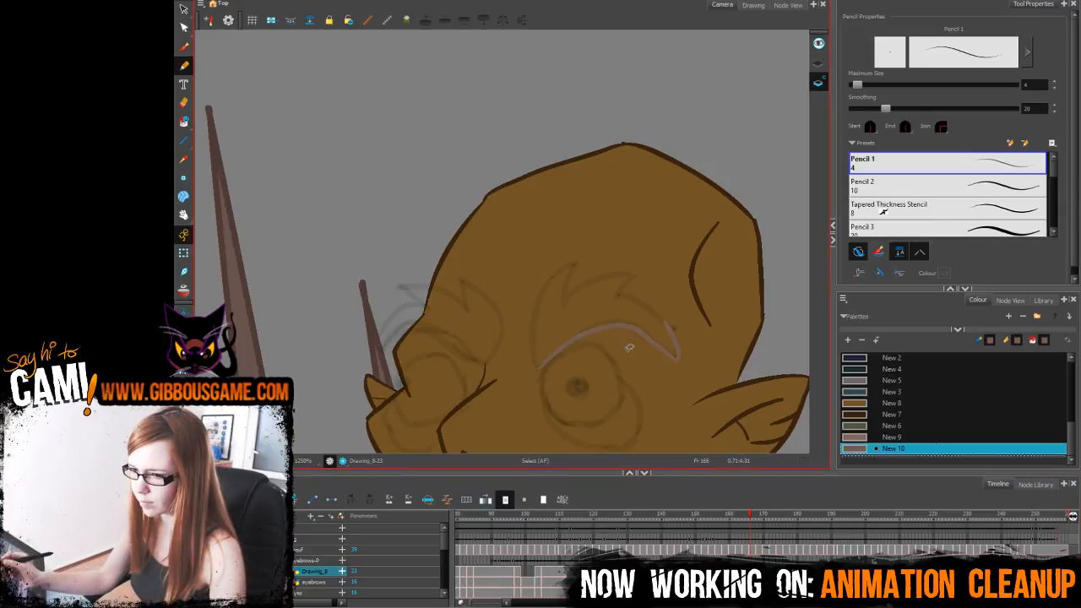
{"action": "key", "text": "ctrl+z"}
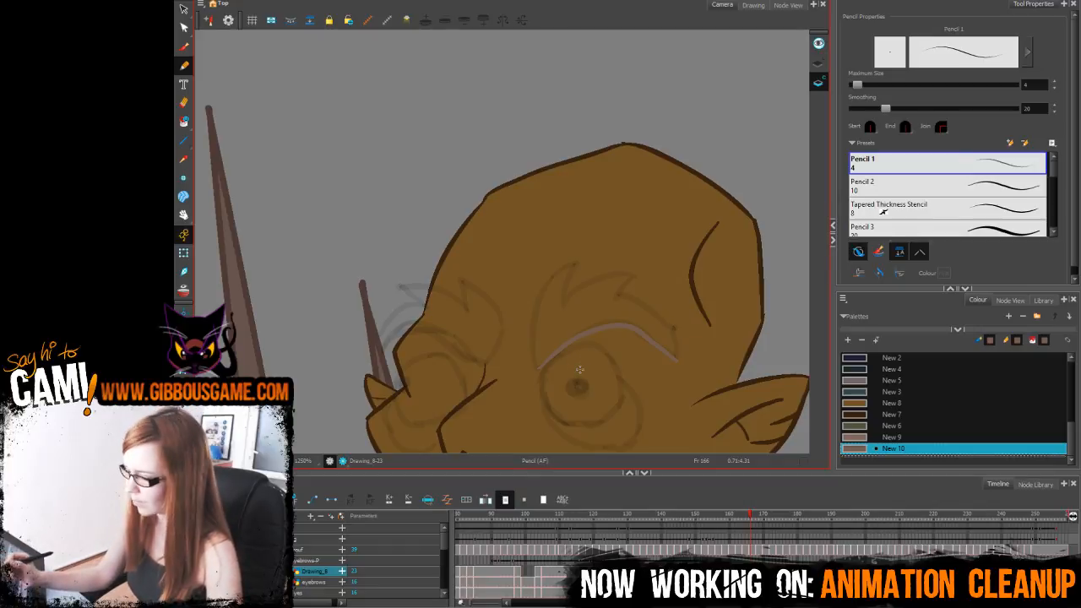
{"action": "key", "text": "ctrl+z"}
{"action": "mouse_move", "coordinate": [540, 369]}
{"action": "left_mouse_down"}
{"action": "mouse_move", "coordinate": [615, 326]}
{"action": "mouse_move", "coordinate": [662, 345]}
{"action": "left_mouse_up"}
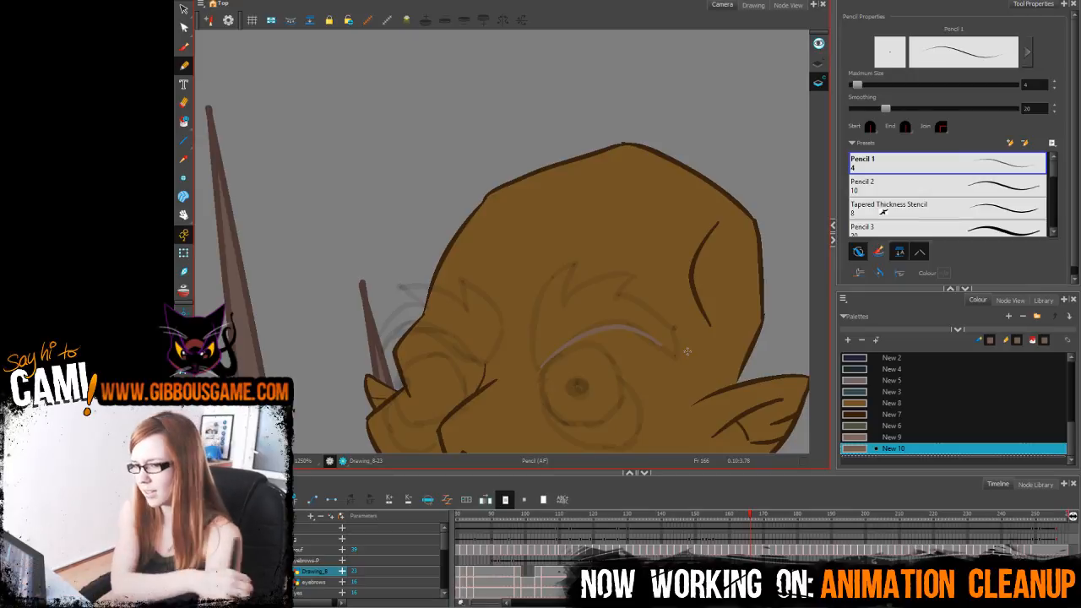
{"action": "key", "text": "ctrl+z"}
{"action": "mouse_move", "coordinate": [542, 367]}
{"action": "left_mouse_down"}
{"action": "mouse_move", "coordinate": [621, 325]}
{"action": "mouse_move", "coordinate": [676, 351]}
{"action": "mouse_move", "coordinate": [668, 328]}
{"action": "mouse_move", "coordinate": [611, 292]}
{"action": "mouse_move", "coordinate": [632, 277]}
{"action": "mouse_move", "coordinate": [559, 299]}
{"action": "mouse_move", "coordinate": [575, 264]}
{"action": "mouse_move", "coordinate": [538, 305]}
{"action": "mouse_move", "coordinate": [541, 369]}
{"action": "left_mouse_up"}
Step: Trace the far eyebrow's outline over the sketch on frame 166, including its tip beyond the head's edge
{"action": "key", "text": "space"}
{"action": "left_click_drag", "start_coordinate": [700, 406], "coordinate": [776, 408]}
{"action": "mouse_move", "coordinate": [562, 363]}
{"action": "left_mouse_down"}
{"action": "mouse_move", "coordinate": [570, 308]}
{"action": "mouse_move", "coordinate": [541, 284]}
{"action": "left_mouse_up"}
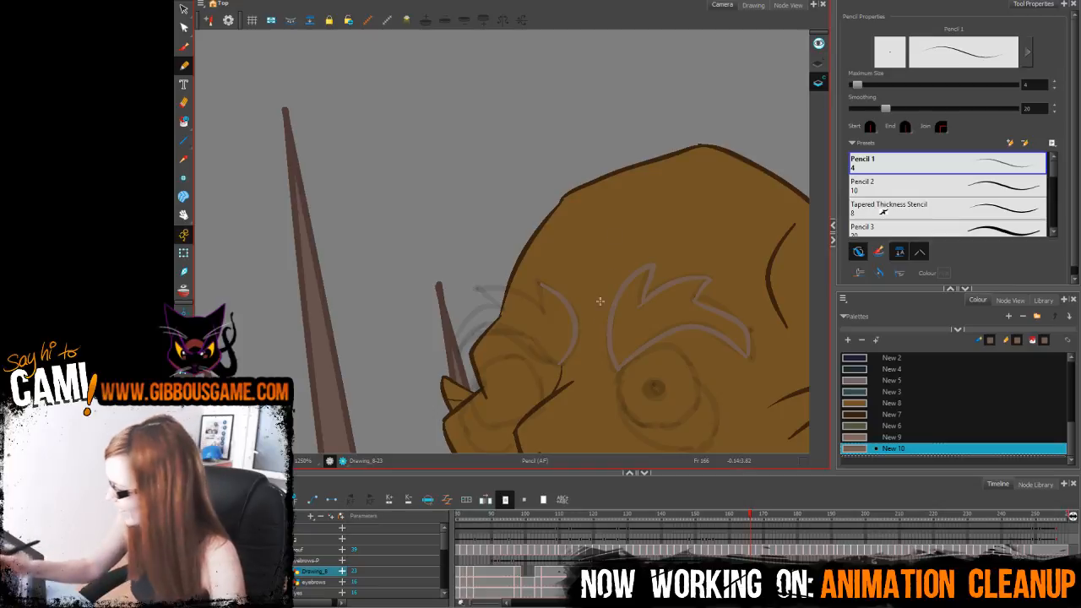
{"action": "key", "text": "ctrl+z"}
{"action": "mouse_move", "coordinate": [563, 365]}
{"action": "left_mouse_down"}
{"action": "mouse_move", "coordinate": [540, 283]}
{"action": "mouse_move", "coordinate": [543, 309]}
{"action": "mouse_move", "coordinate": [478, 288]}
{"action": "mouse_move", "coordinate": [500, 308]}
{"action": "mouse_move", "coordinate": [462, 347]}
{"action": "mouse_move", "coordinate": [544, 363]}
{"action": "left_mouse_up"}
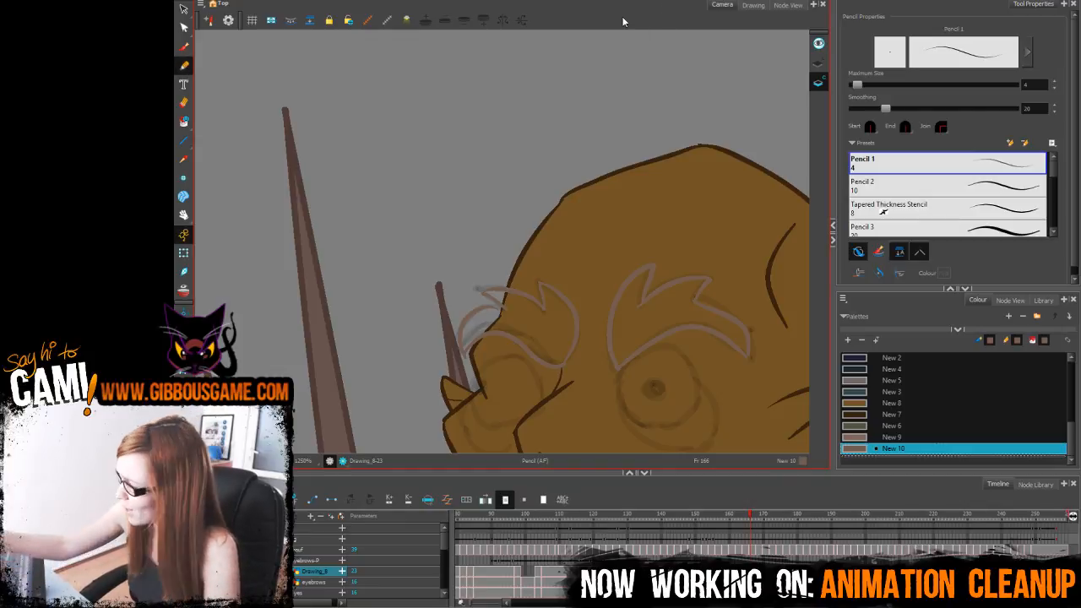
Step: Fill both eyebrows on frame 166 with New 9 and extend the drawing's exposure to frame 167
{"action": "key", "text": "space"}
{"action": "left_click_drag", "start_coordinate": [756, 412], "coordinate": [704, 413]}
{"action": "left_click", "coordinate": [858, 437]}
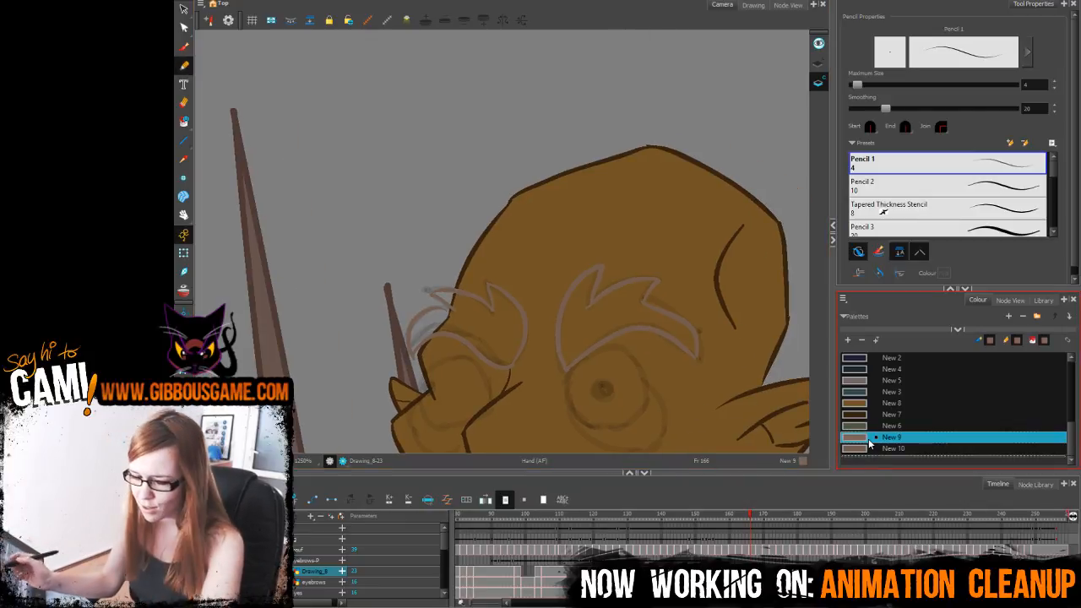
{"action": "key", "text": "alt+i"}
{"action": "left_click", "coordinate": [498, 318]}
{"action": "left_click", "coordinate": [594, 332]}
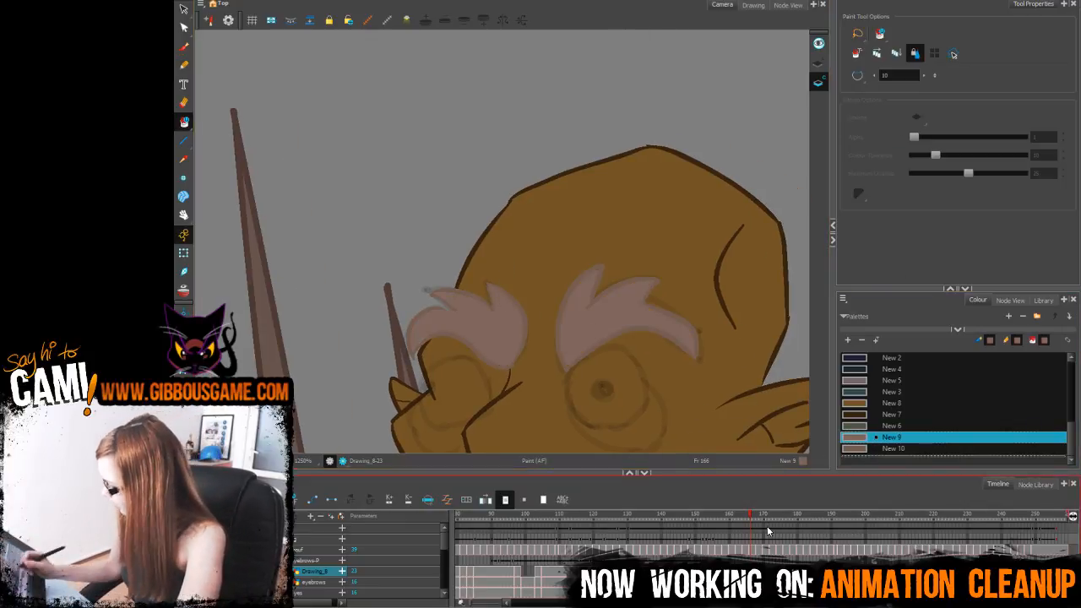
{"action": "key", "text": "."}
{"action": "key", "text": "F5"}
{"action": "key", "text": "."}
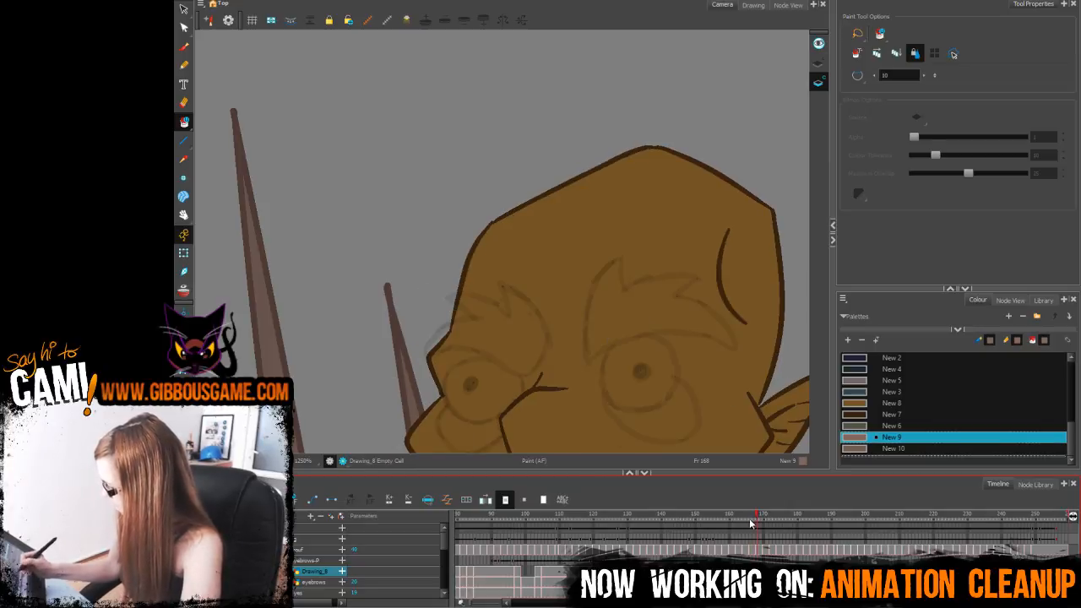
Step: Trace both eyebrows over the closed-eye sketch on frame 99 with the Pencil tool in New 10
{"action": "left_click_drag", "start_coordinate": [750, 524], "coordinate": [524, 524]}
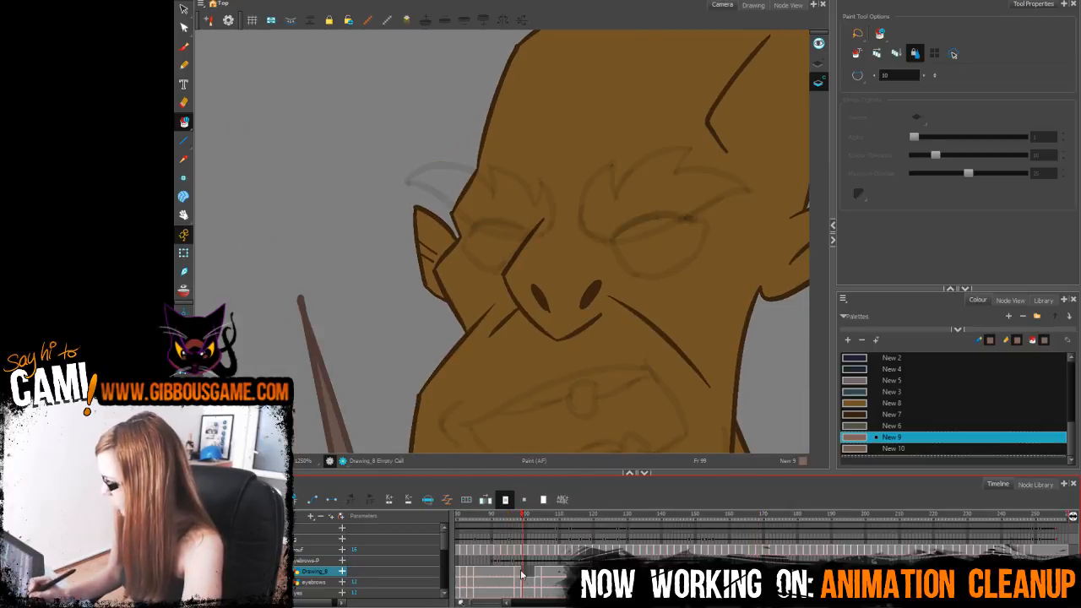
{"action": "left_click", "coordinate": [866, 448]}
{"action": "left_click", "coordinate": [184, 65]}
{"action": "mouse_move", "coordinate": [620, 191]}
{"action": "left_mouse_down"}
{"action": "mouse_move", "coordinate": [577, 287]}
{"action": "mouse_move", "coordinate": [538, 313]}
{"action": "mouse_move", "coordinate": [706, 285]}
{"action": "left_mouse_up"}
{"action": "key", "text": "ctrl+z"}
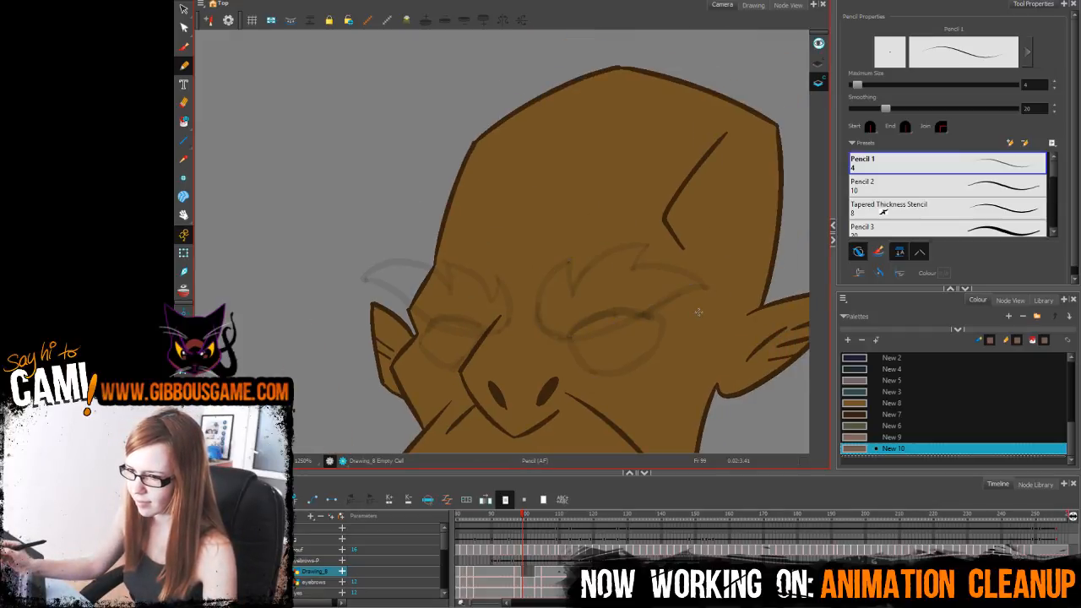
{"action": "mouse_move", "coordinate": [569, 261]}
{"action": "left_mouse_down"}
{"action": "mouse_move", "coordinate": [543, 288]}
{"action": "mouse_move", "coordinate": [550, 335]}
{"action": "mouse_move", "coordinate": [715, 284]}
{"action": "mouse_move", "coordinate": [640, 267]}
{"action": "mouse_move", "coordinate": [656, 236]}
{"action": "mouse_move", "coordinate": [573, 294]}
{"action": "left_mouse_up"}
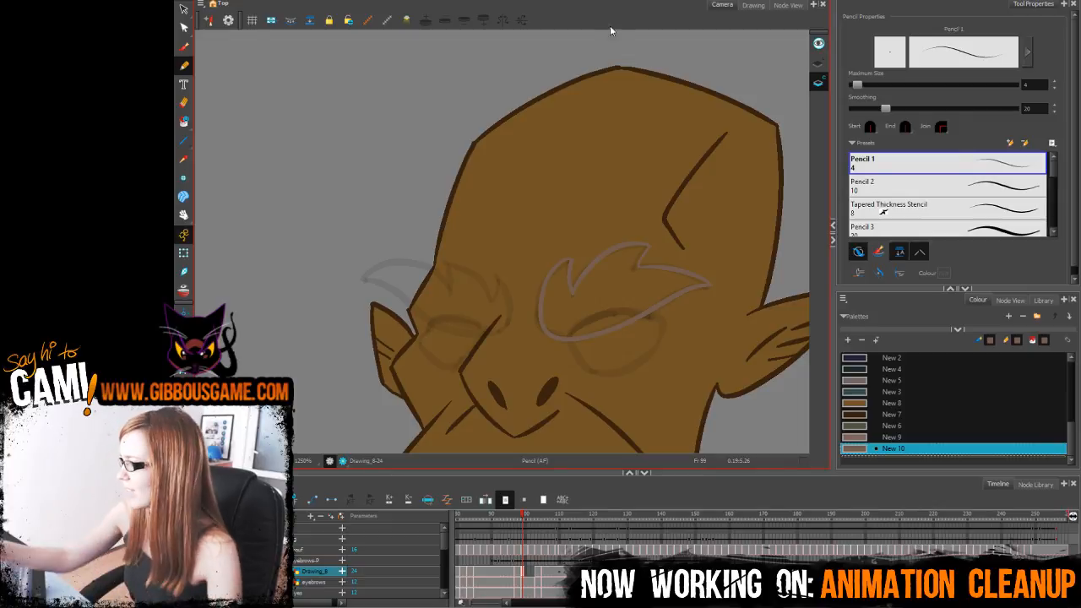
{"action": "mouse_move", "coordinate": [556, 282]}
{"action": "left_mouse_down"}
{"action": "mouse_move", "coordinate": [554, 351]}
{"action": "mouse_move", "coordinate": [539, 380]}
{"action": "mouse_move", "coordinate": [507, 380]}
{"action": "mouse_move", "coordinate": [409, 324]}
{"action": "mouse_move", "coordinate": [480, 321]}
{"action": "left_mouse_up"}
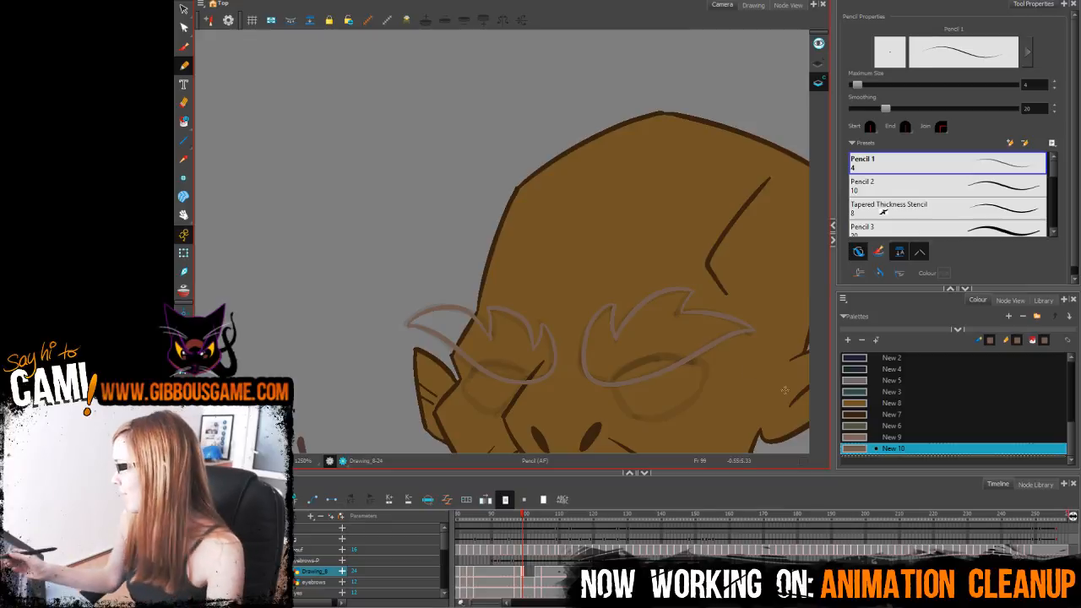
Step: Compare the finished eyebrows on the frames up to 167 with the untraced sketch on frame 168
{"action": "left_click_drag", "start_coordinate": [680, 295], "coordinate": [547, 213]}
{"action": "left_click", "coordinate": [754, 514]}
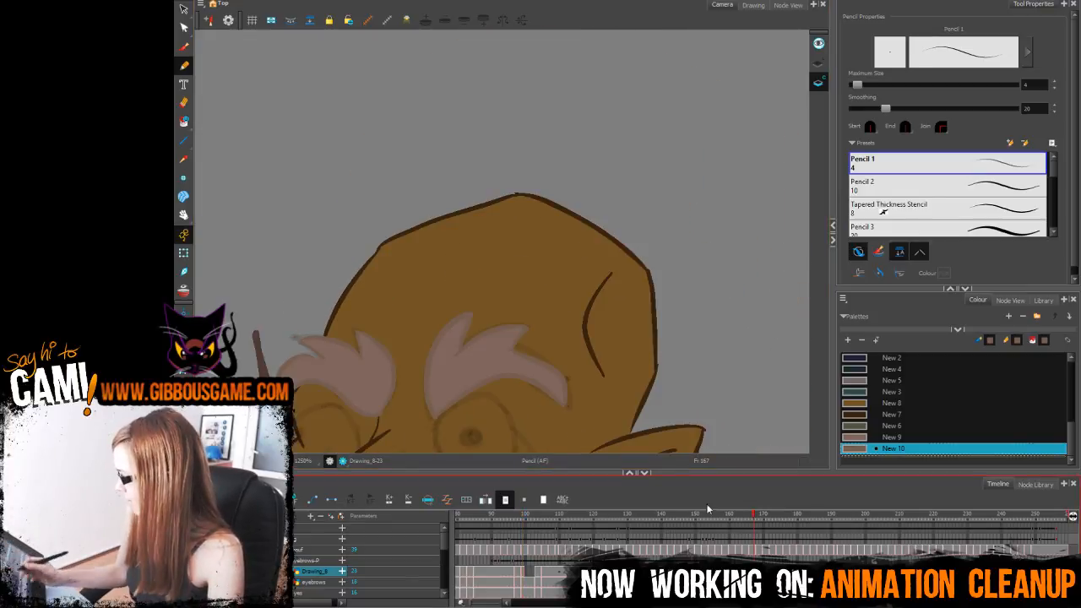
{"action": "mouse_move", "coordinate": [707, 512]}
{"action": "left_mouse_down"}
{"action": "mouse_move", "coordinate": [516, 517]}
{"action": "mouse_move", "coordinate": [753, 513]}
{"action": "left_mouse_up"}
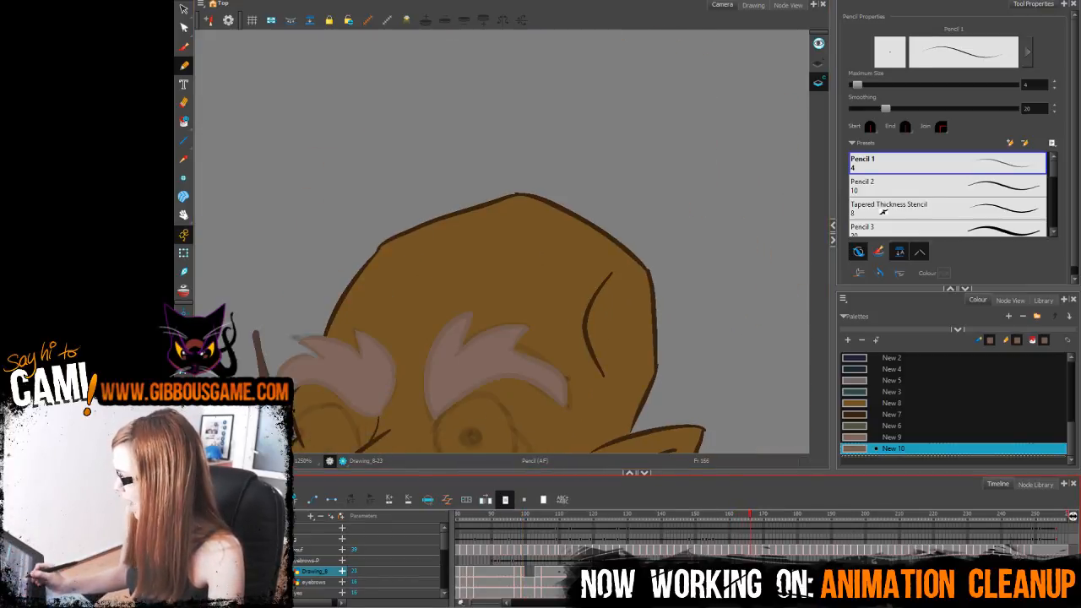
{"action": "left_click_drag", "start_coordinate": [572, 331], "coordinate": [584, 287]}
{"action": "key", "text": "period"}
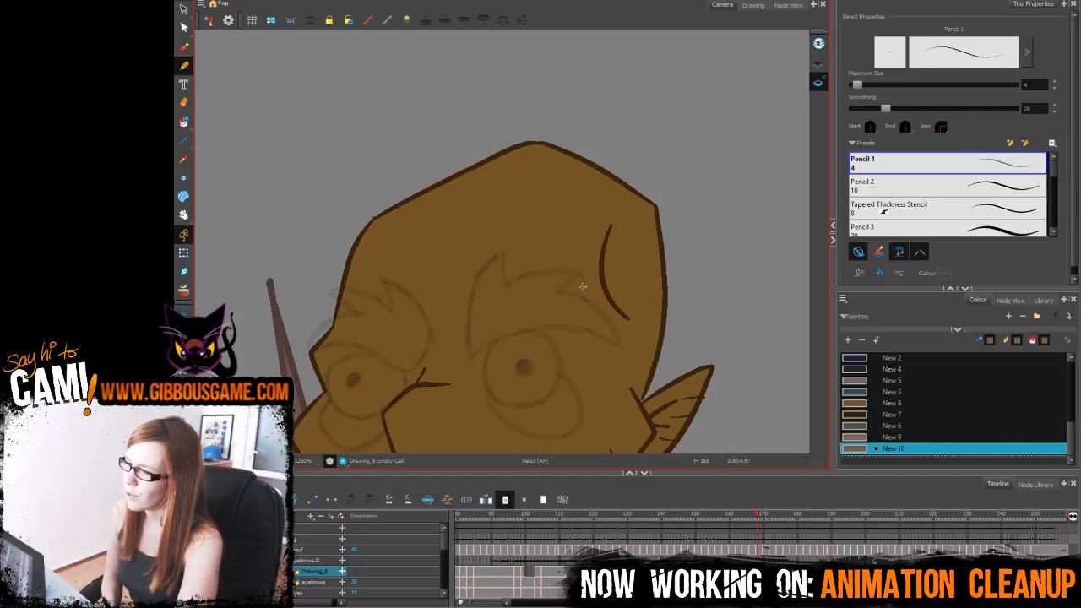
{"action": "left_click", "coordinate": [184, 65]}
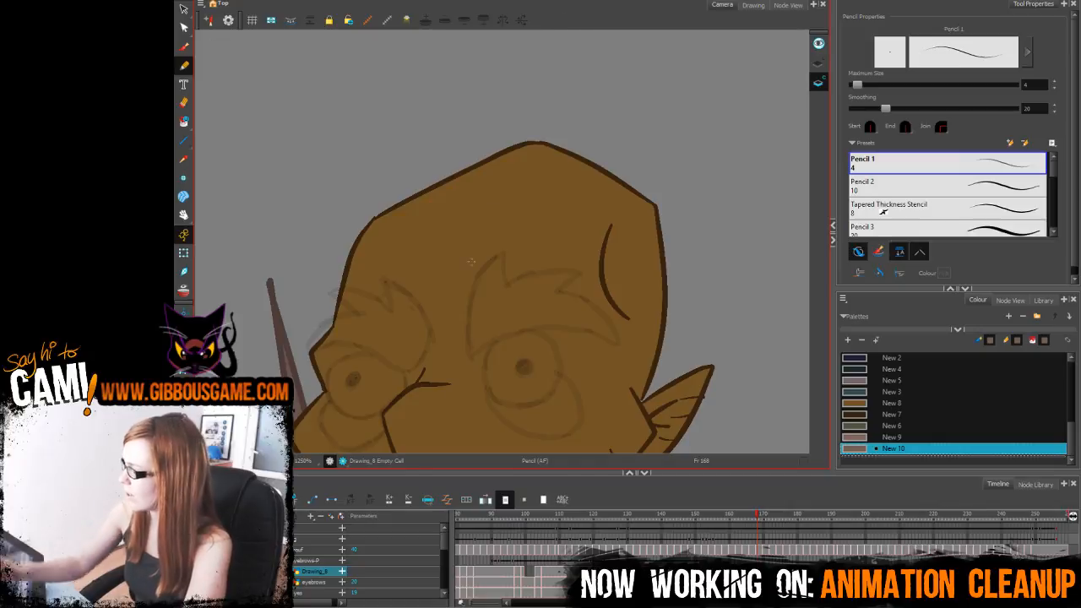
{"action": "key", "text": "comma"}
{"action": "key", "text": "comma"}
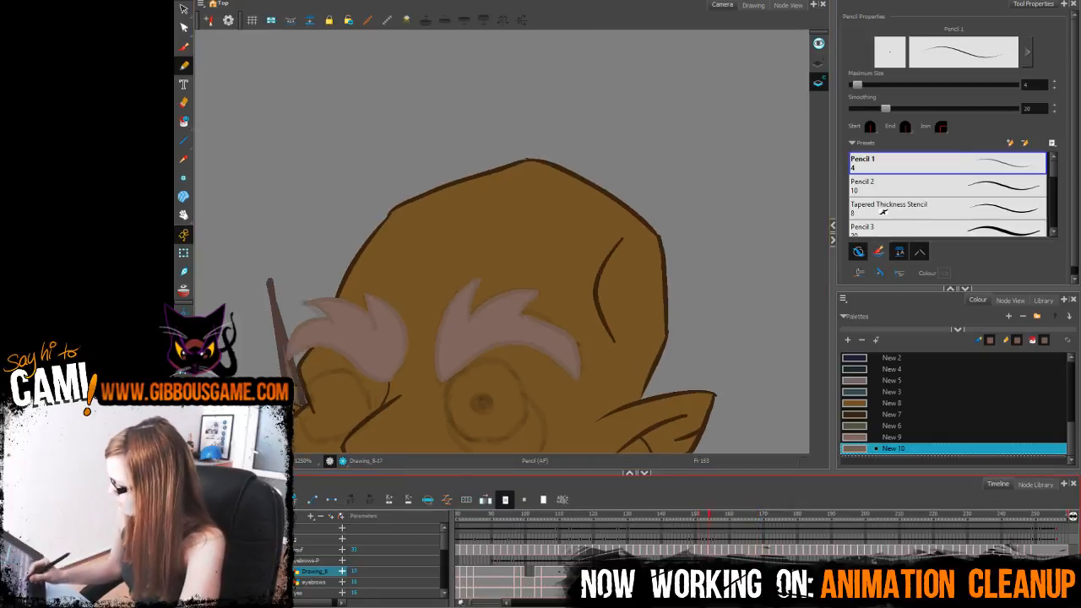
{"action": "key", "text": "period"}
{"action": "key", "text": "period"}
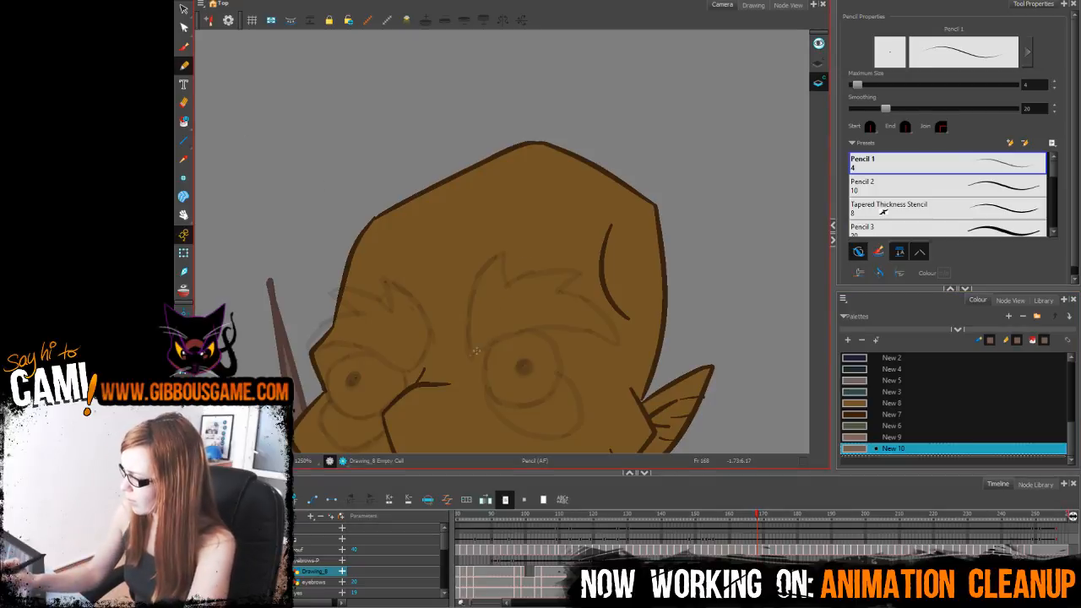
Step: Trace the near eyebrow's closed outline over the sketch on frame 168 with the Pencil tool in New 10
{"action": "mouse_move", "coordinate": [474, 353]}
{"action": "left_mouse_down"}
{"action": "mouse_move", "coordinate": [583, 333]}
{"action": "mouse_move", "coordinate": [615, 344]}
{"action": "left_mouse_up"}
{"action": "key", "text": "ctrl+z"}
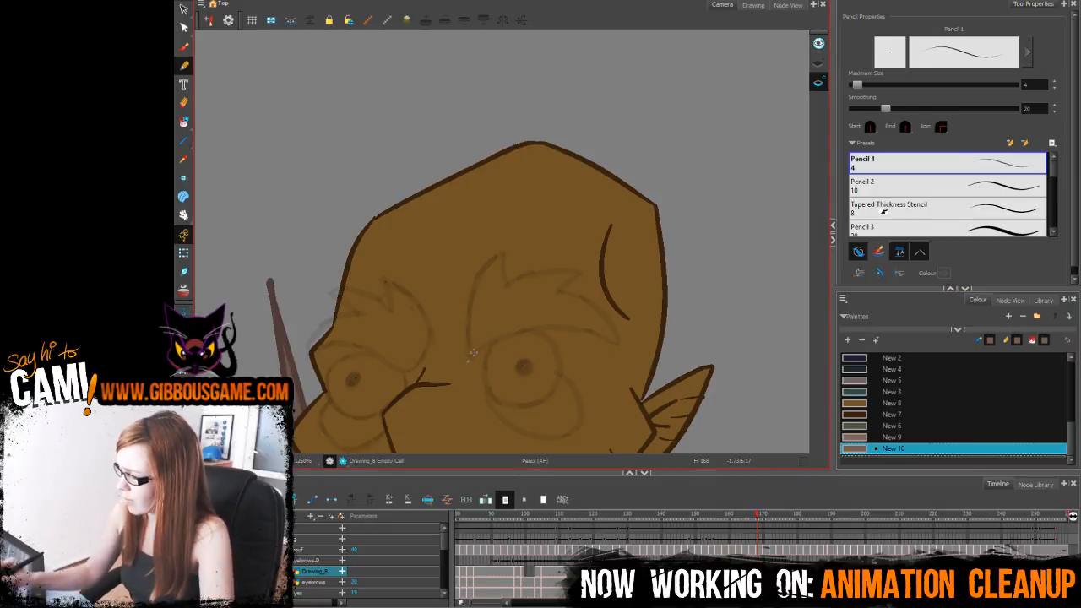
{"action": "mouse_move", "coordinate": [469, 362]}
{"action": "left_mouse_down"}
{"action": "mouse_move", "coordinate": [535, 329]}
{"action": "mouse_move", "coordinate": [618, 342]}
{"action": "left_mouse_up"}
{"action": "key", "text": "ctrl+z"}
{"action": "mouse_move", "coordinate": [506, 253]}
{"action": "left_mouse_down"}
{"action": "mouse_move", "coordinate": [464, 334]}
{"action": "mouse_move", "coordinate": [469, 353]}
{"action": "mouse_move", "coordinate": [507, 334]}
{"action": "mouse_move", "coordinate": [586, 331]}
{"action": "mouse_move", "coordinate": [615, 344]}
{"action": "mouse_move", "coordinate": [570, 279]}
{"action": "mouse_move", "coordinate": [503, 277]}
{"action": "mouse_move", "coordinate": [581, 274]}
{"action": "left_mouse_up"}
{"action": "key", "text": "ctrl+z"}
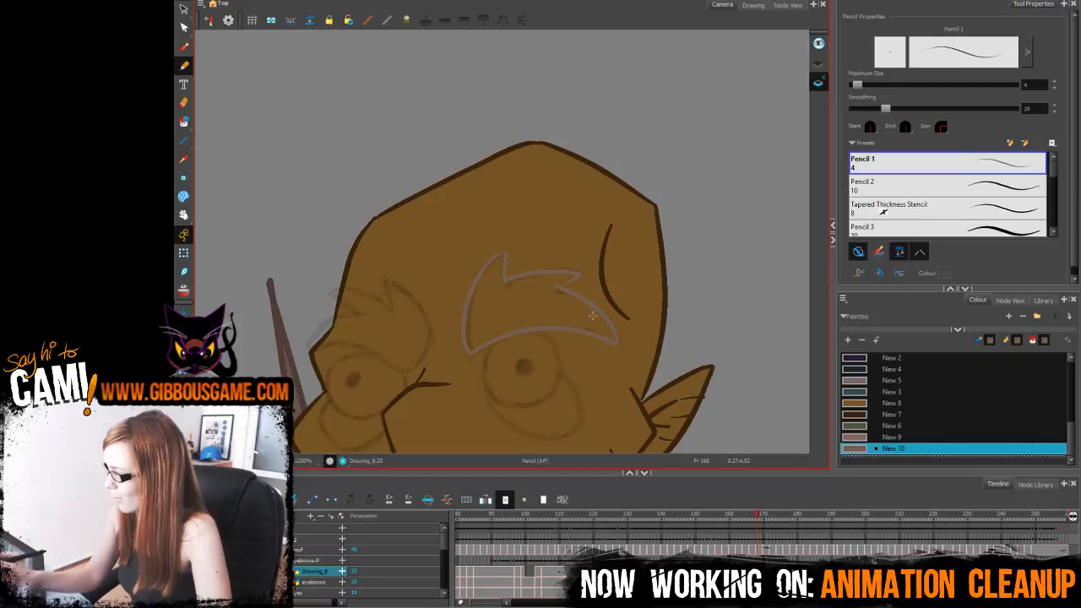
Step: Trace the far eyebrow's outline over the sketch on frame 168
{"action": "left_click_drag", "start_coordinate": [680, 348], "coordinate": [823, 357]}
{"action": "mouse_move", "coordinate": [554, 374]}
{"action": "left_mouse_down"}
{"action": "mouse_move", "coordinate": [535, 288]}
{"action": "mouse_move", "coordinate": [536, 318]}
{"action": "mouse_move", "coordinate": [468, 302]}
{"action": "mouse_move", "coordinate": [501, 329]}
{"action": "mouse_move", "coordinate": [453, 351]}
{"action": "left_mouse_up"}
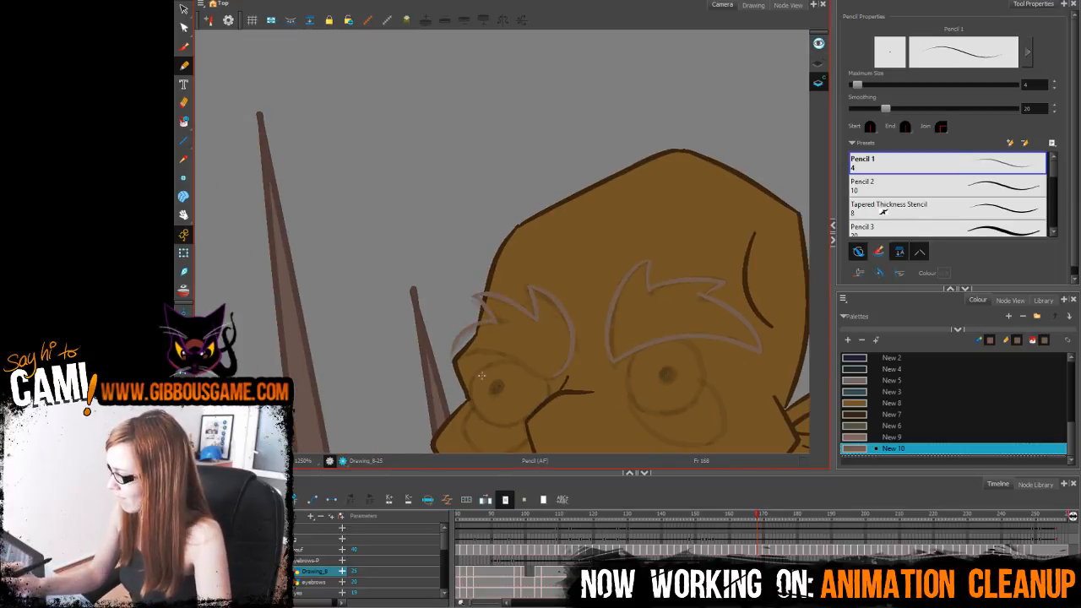
{"action": "left_click_drag", "start_coordinate": [531, 364], "coordinate": [453, 351]}
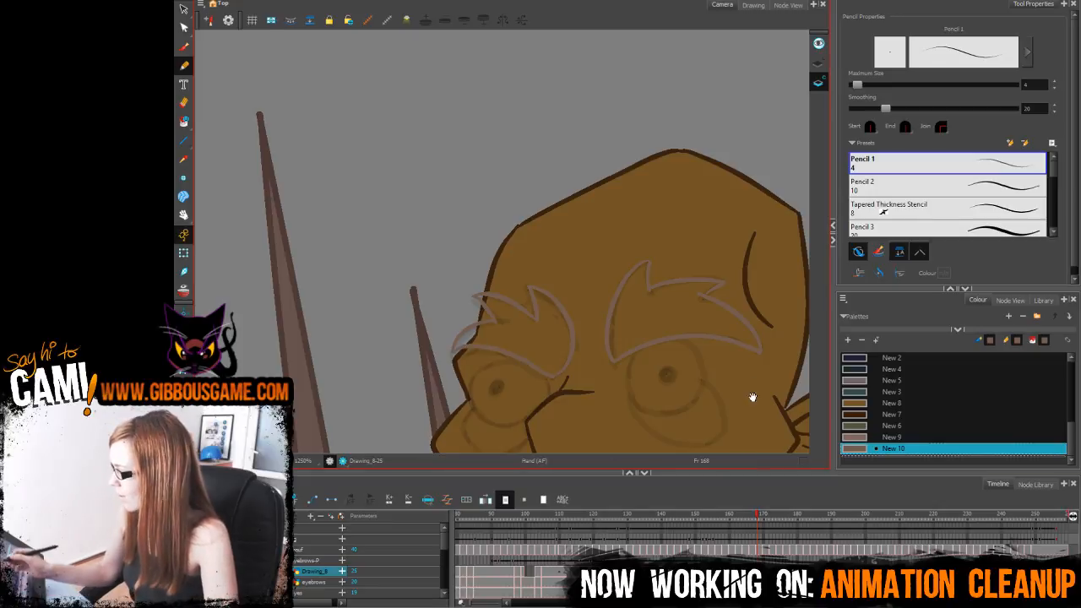
Step: Fill both eyebrows on frame 168 with New 9
{"action": "left_click_drag", "start_coordinate": [753, 398], "coordinate": [634, 389]}
{"action": "left_click", "coordinate": [854, 437]}
{"action": "key", "text": "alt+i"}
{"action": "left_click", "coordinate": [397, 319]}
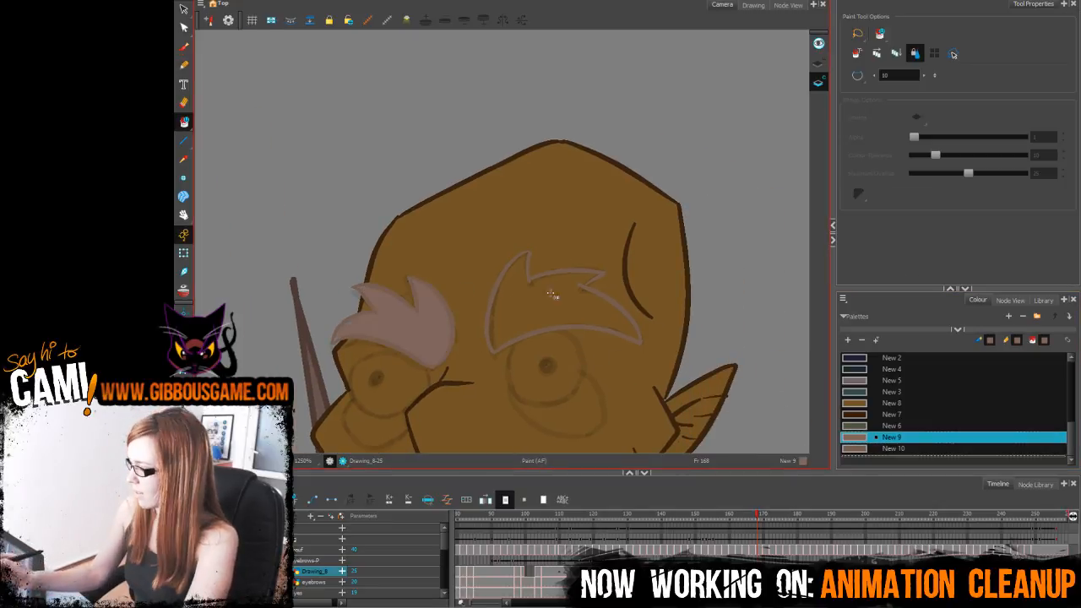
{"action": "left_click", "coordinate": [554, 296]}
Step: Review the filled eyebrows on the frames between 147 and 169
{"action": "mouse_move", "coordinate": [756, 521]}
{"action": "left_mouse_down"}
{"action": "mouse_move", "coordinate": [747, 522]}
{"action": "mouse_move", "coordinate": [762, 521]}
{"action": "mouse_move", "coordinate": [771, 541]}
{"action": "mouse_move", "coordinate": [739, 527]}
{"action": "mouse_move", "coordinate": [750, 537]}
{"action": "left_mouse_up"}
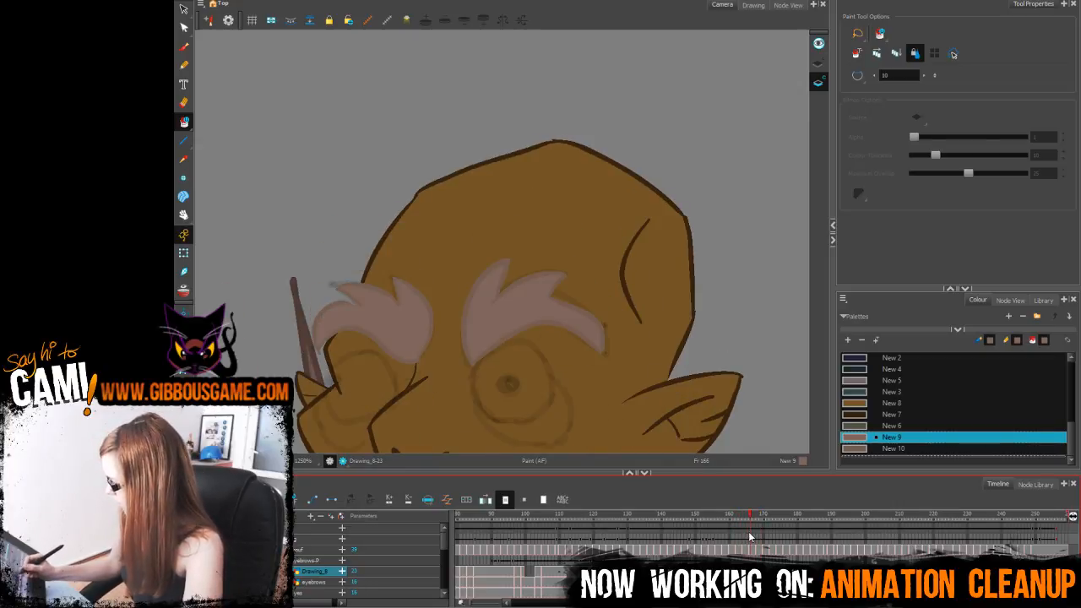
{"action": "left_click", "coordinate": [895, 448]}
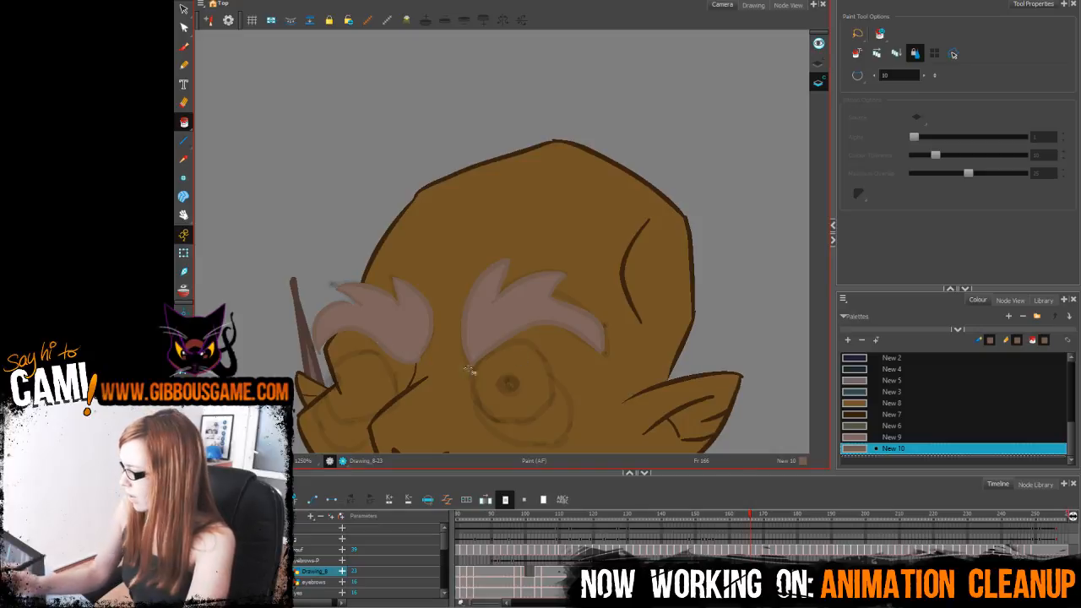
{"action": "left_click_drag", "start_coordinate": [750, 521], "coordinate": [757, 515]}
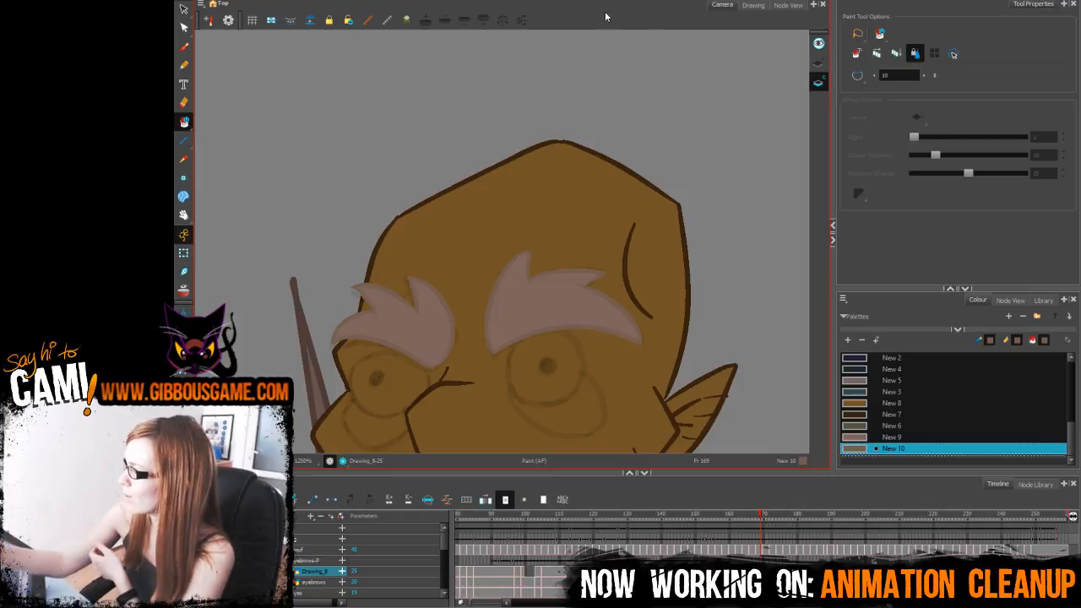
{"action": "left_click_drag", "start_coordinate": [764, 516], "coordinate": [683, 516]}
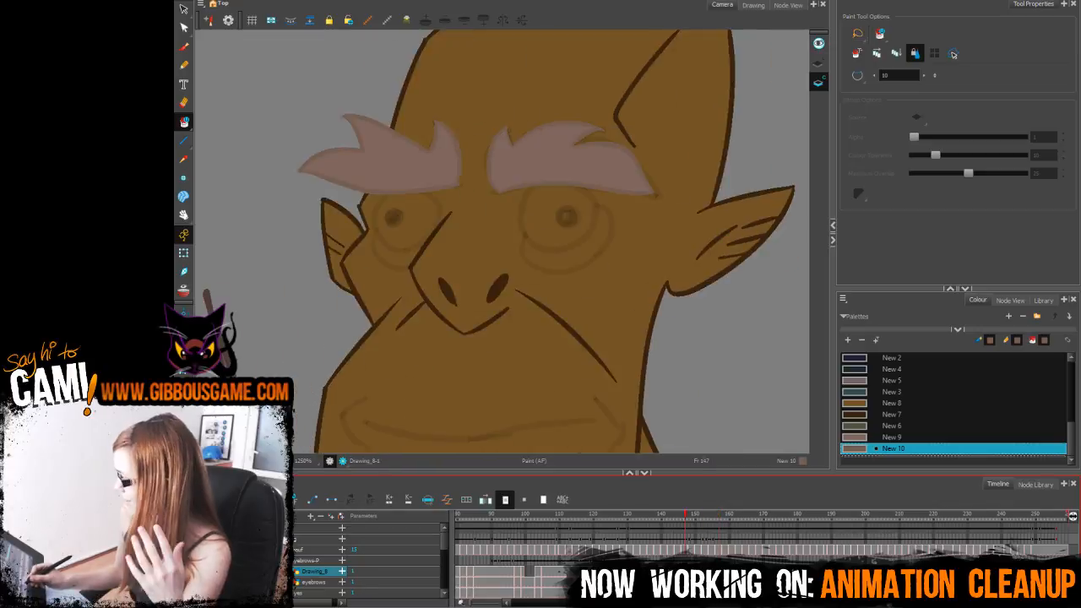
{"action": "left_click", "coordinate": [693, 516]}
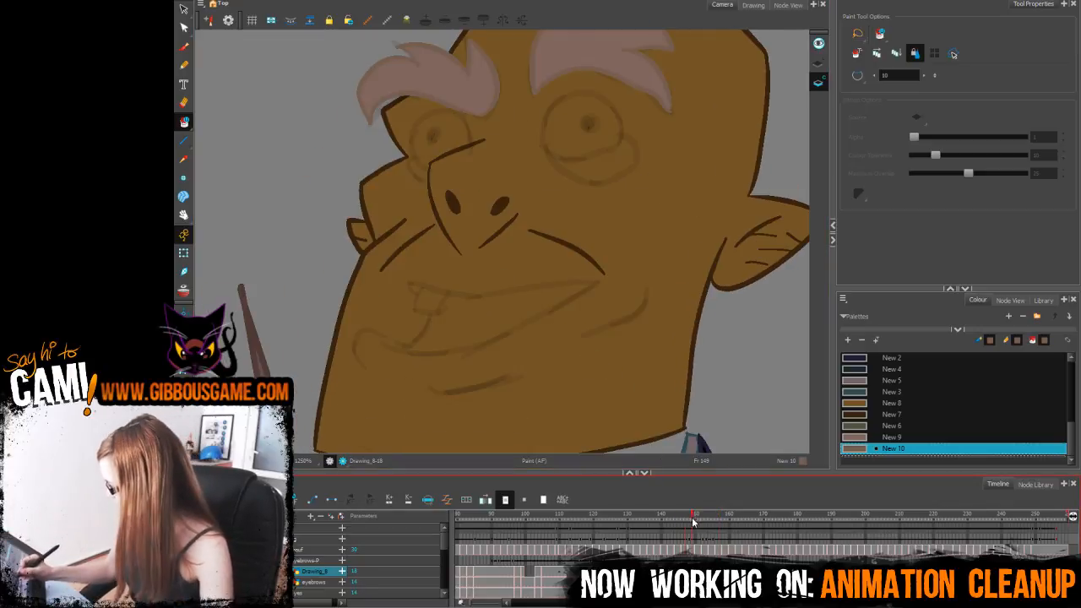
Step: Extend frame 99's eyebrow drawing across the empty cells that follow it in the timeline
{"action": "left_click", "coordinate": [530, 574]}
{"action": "left_click", "coordinate": [548, 572]}
{"action": "left_click_drag", "start_coordinate": [538, 516], "coordinate": [519, 589]}
{"action": "key", "text": "."}
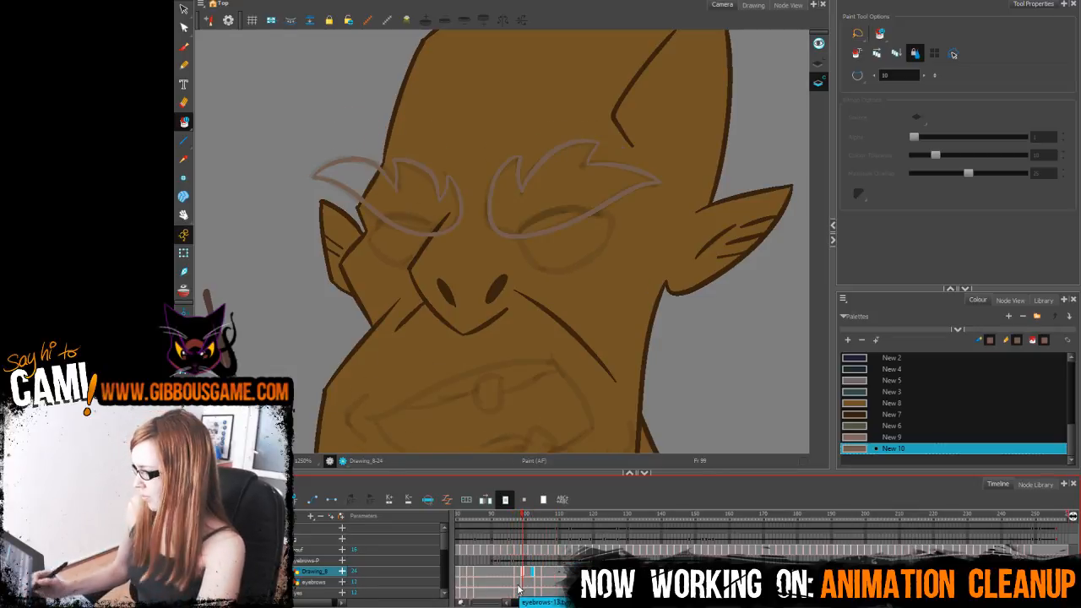
Step: Pick New 9 from the filled eyebrow on frame 98 and fill both eyebrows on frame 99 with it
{"action": "key", "text": "d"}
{"action": "left_click", "coordinate": [406, 179]}
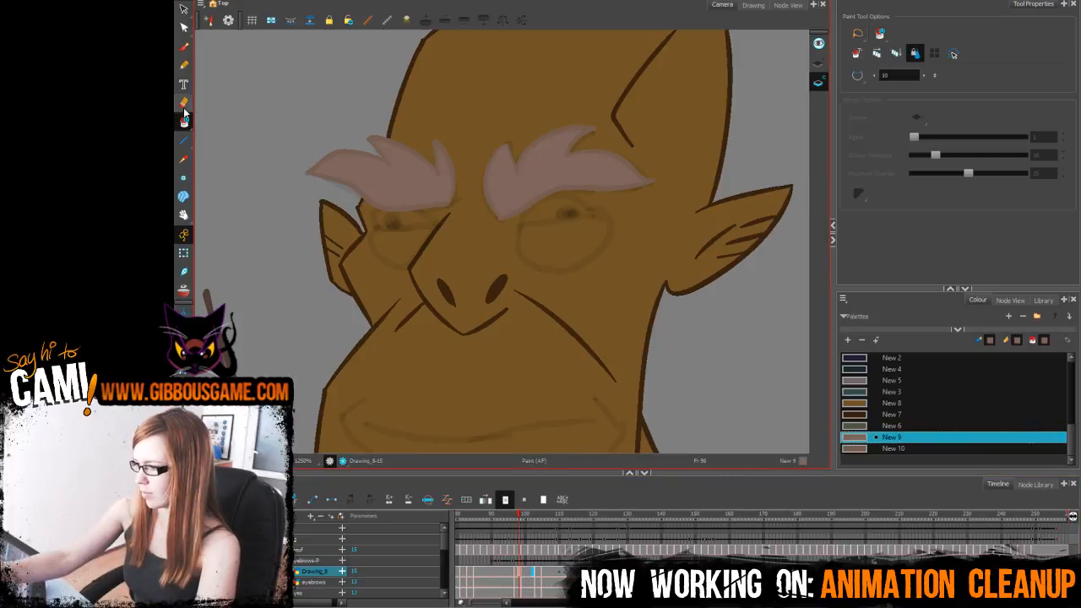
{"action": "left_click", "coordinate": [184, 121]}
{"action": "key", "text": "d"}
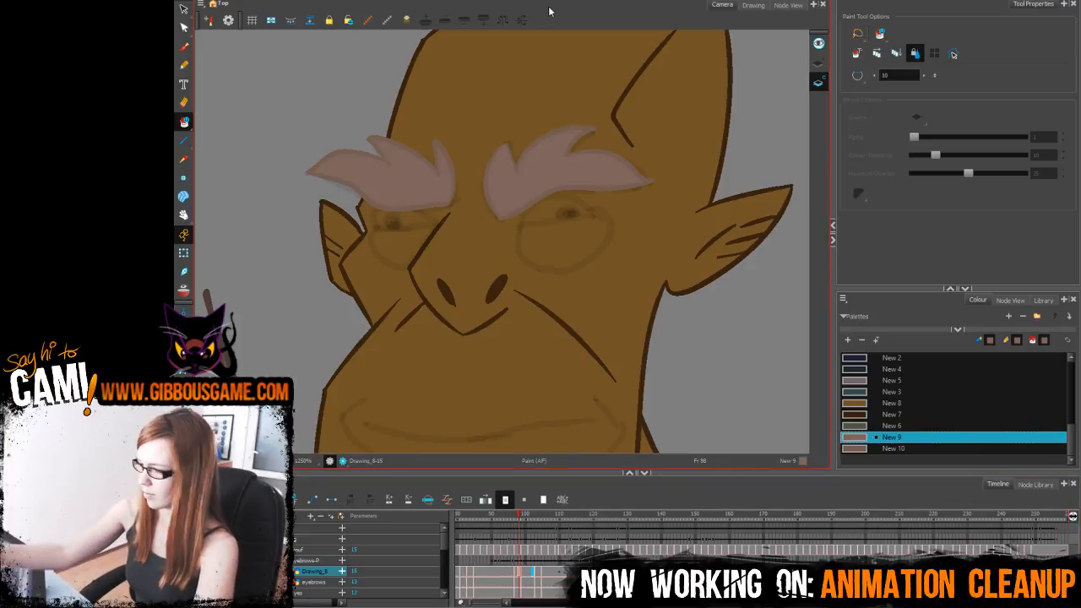
{"action": "key", "text": "."}
{"action": "left_click", "coordinate": [427, 203]}
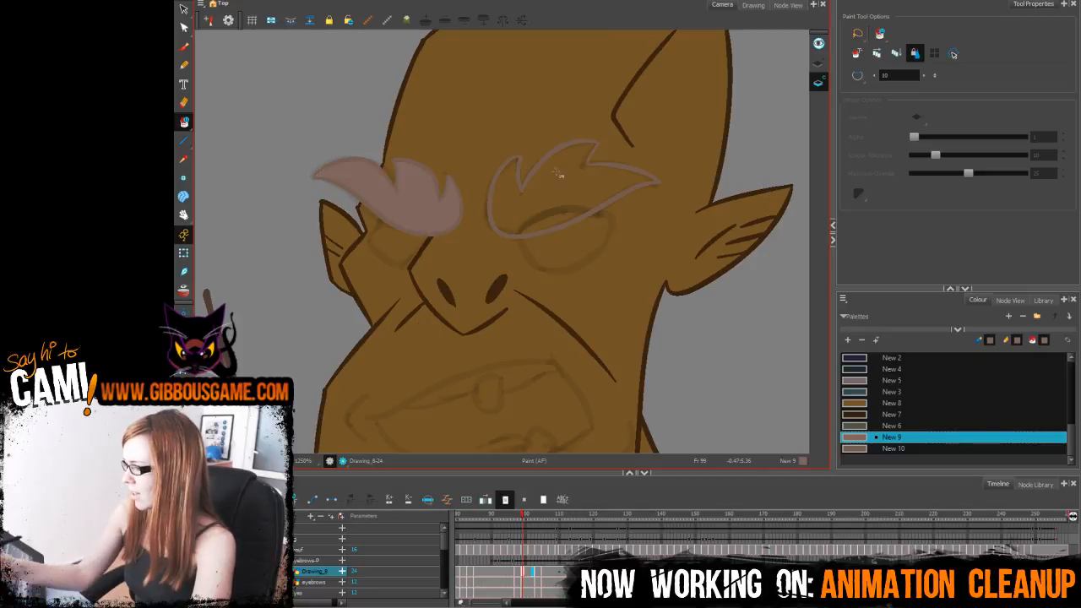
{"action": "left_click", "coordinate": [572, 200]}
Step: Step through frames 96 to 100 to check the eyebrow motion around the filled drawing
{"action": "key", "text": "comma"}
{"action": "key", "text": "comma"}
{"action": "key", "text": "comma"}
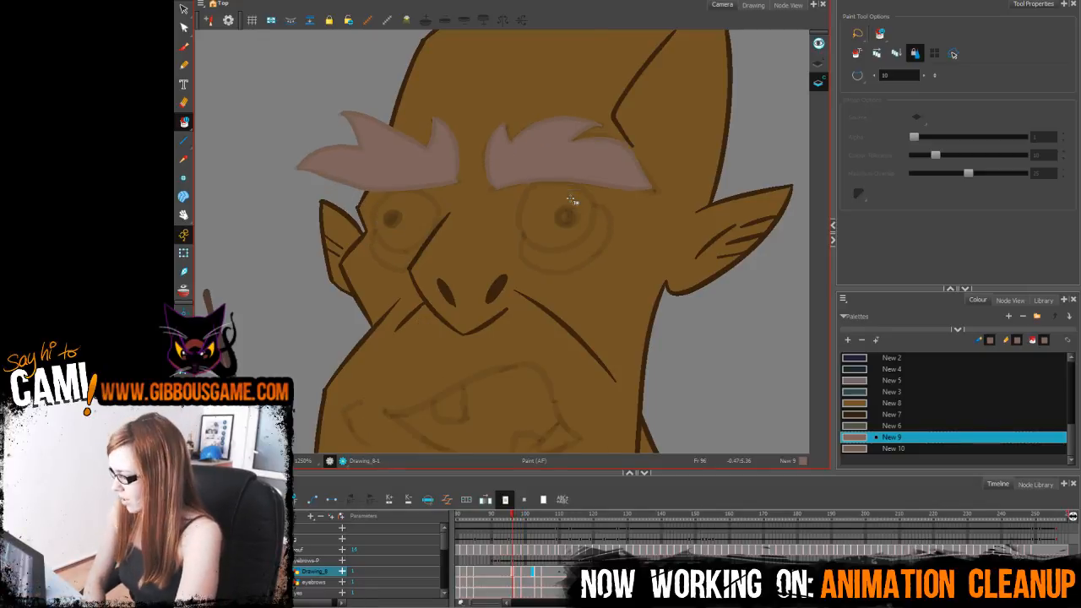
{"action": "key", "text": "period"}
{"action": "key", "text": "period"}
{"action": "key", "text": "period"}
{"action": "key", "text": "period"}
{"action": "key", "text": "period"}
{"action": "key", "text": "period"}
{"action": "key", "text": "period"}
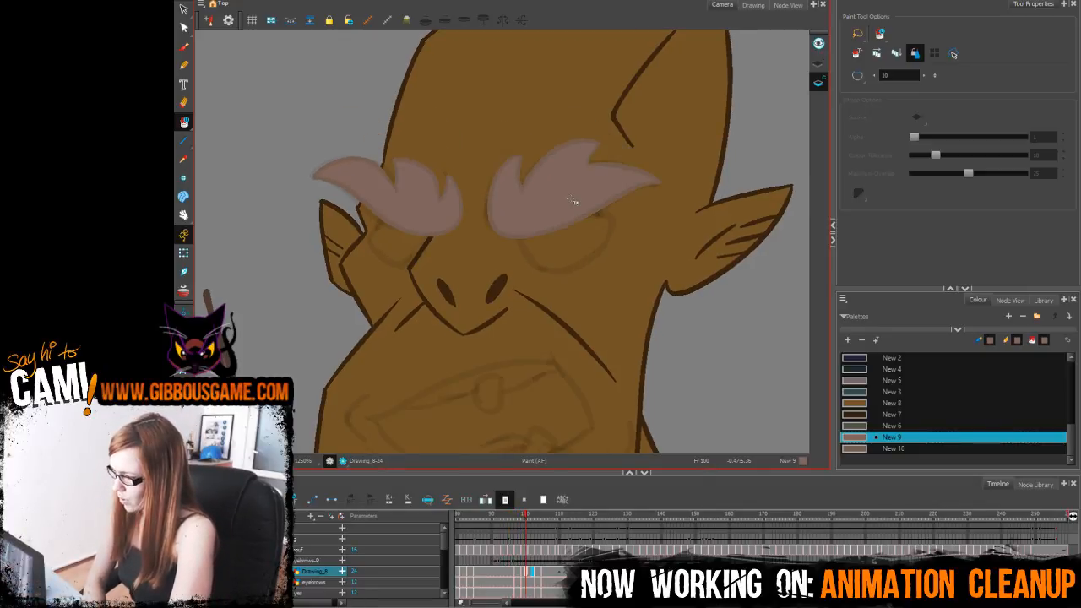
Step: Step through the frames from 100 onward and play the animation from near its start to check the eyebrow motion
{"action": "key", "text": "period"}
{"action": "key", "text": "period"}
{"action": "key", "text": "period"}
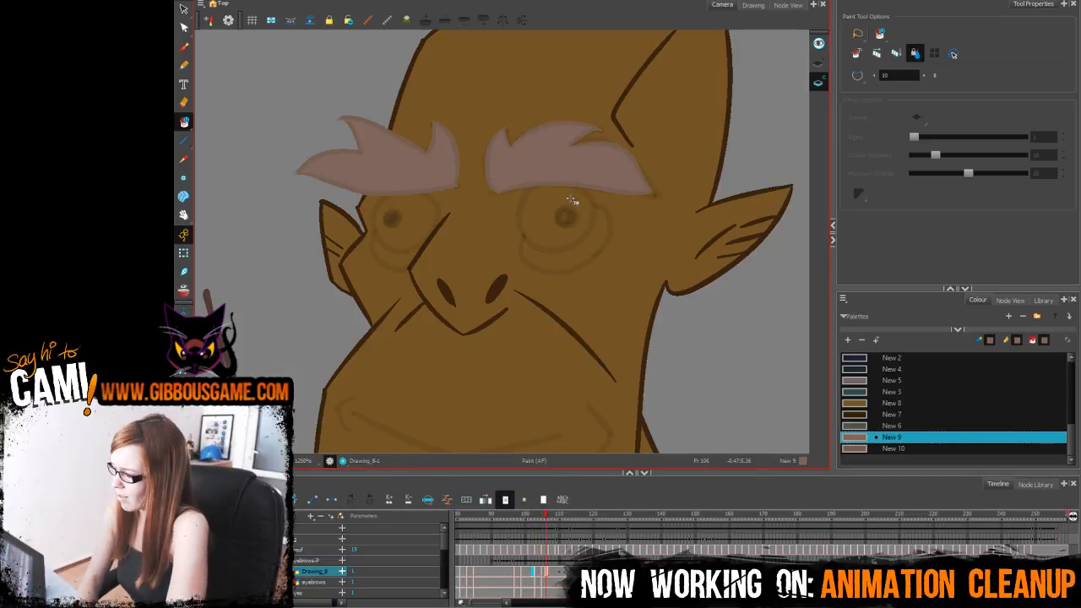
{"action": "key", "text": "period"}
{"action": "key", "text": "period"}
{"action": "key", "text": "period"}
{"action": "key", "text": "period"}
{"action": "key", "text": "period"}
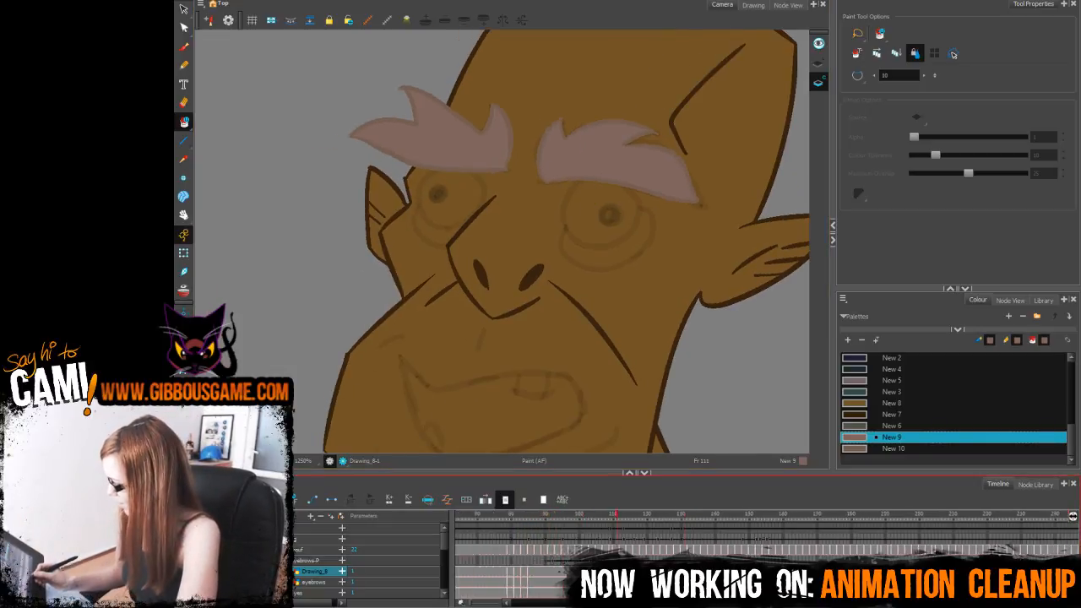
{"action": "left_click_drag", "start_coordinate": [693, 602], "coordinate": [583, 602]}
{"action": "left_click", "coordinate": [485, 517]}
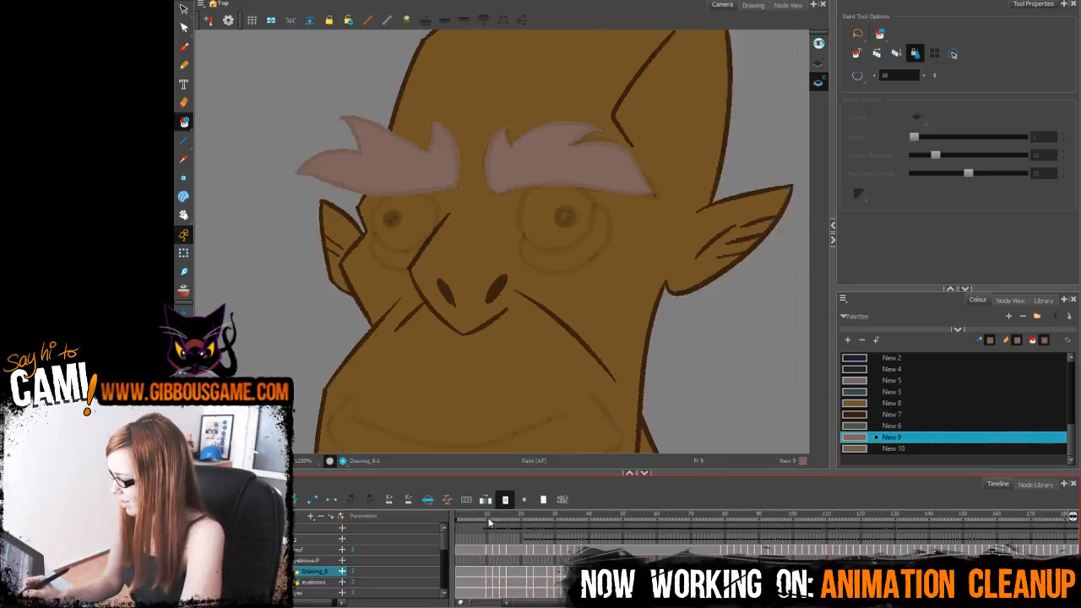
{"action": "key", "text": "shift+Return"}
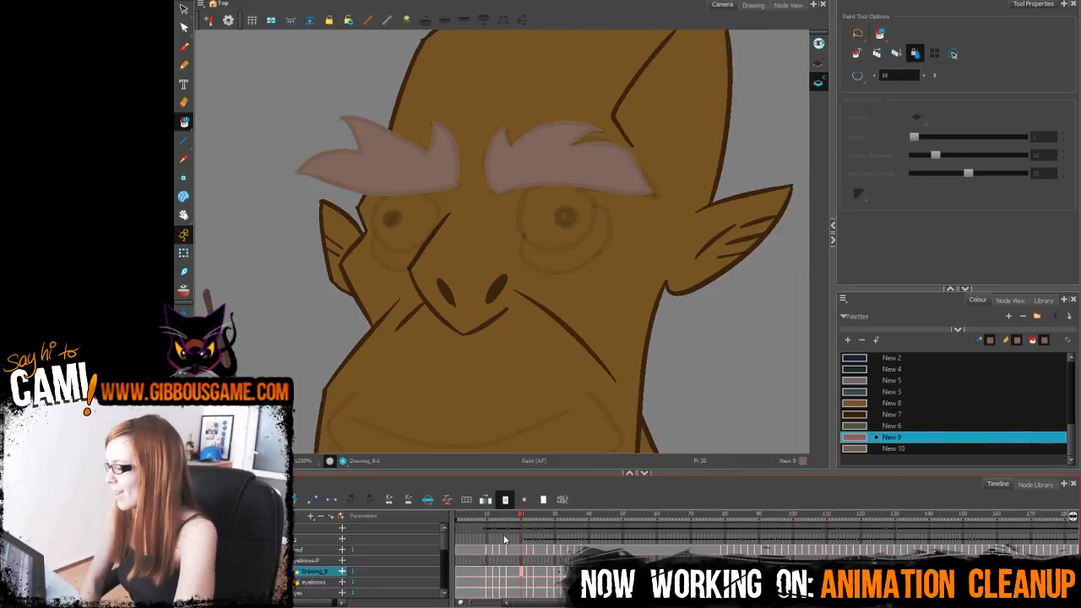
Step: Check the eyebrows around frames 162 to 165 and fill both outlined eyebrows on frame 165 with New 9
{"action": "left_click", "coordinate": [640, 555]}
{"action": "mouse_move", "coordinate": [640, 555]}
{"action": "left_mouse_down"}
{"action": "mouse_move", "coordinate": [984, 559]}
{"action": "mouse_move", "coordinate": [988, 523]}
{"action": "mouse_move", "coordinate": [997, 515]}
{"action": "mouse_move", "coordinate": [1002, 542]}
{"action": "mouse_move", "coordinate": [1009, 517]}
{"action": "mouse_move", "coordinate": [1016, 521]}
{"action": "left_mouse_up"}
{"action": "key", "text": "comma"}
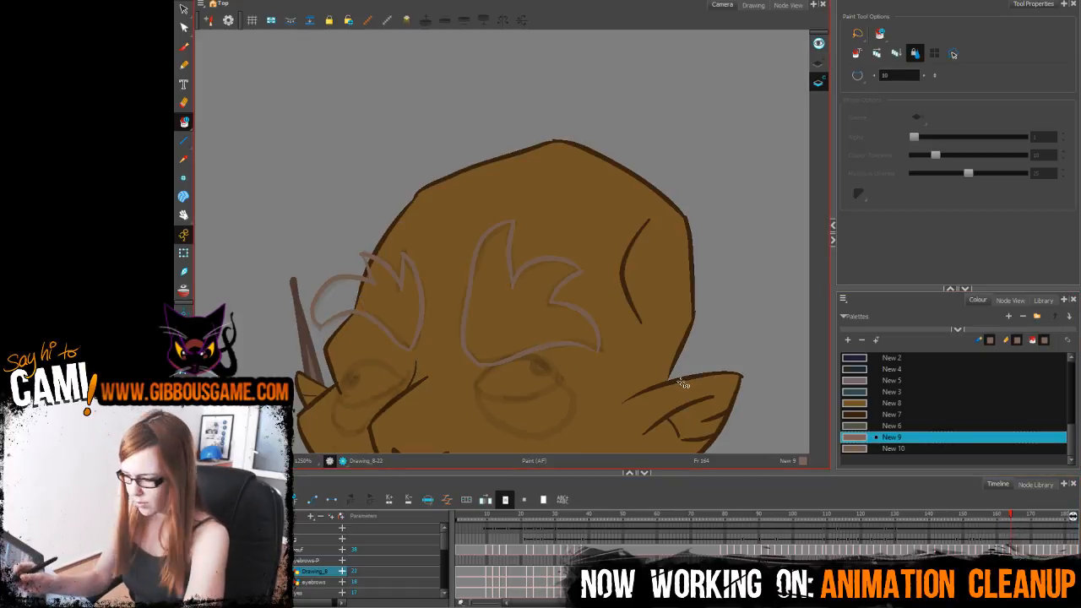
{"action": "key", "text": "period"}
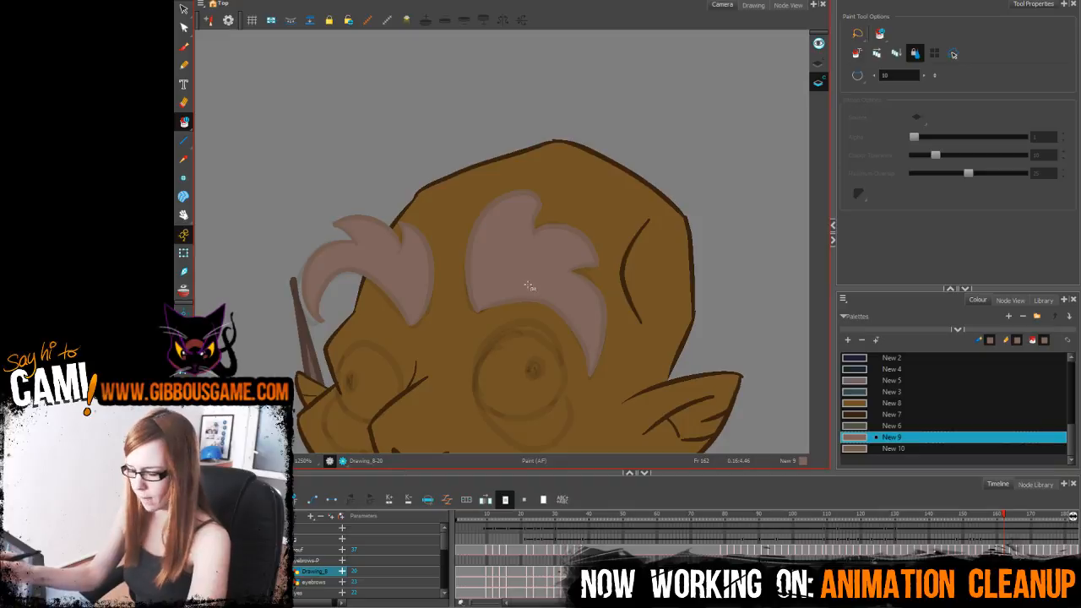
{"action": "key", "text": "comma"}
{"action": "left_click", "coordinate": [476, 314]}
{"action": "key", "text": "period"}
{"action": "key", "text": "period"}
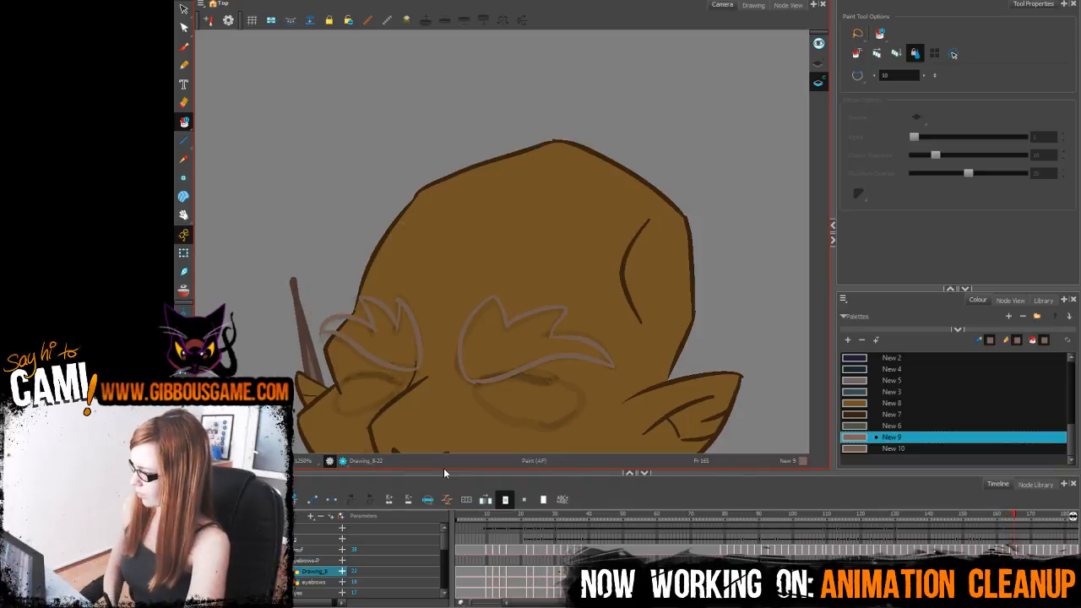
{"action": "left_click", "coordinate": [507, 346]}
{"action": "left_click", "coordinate": [389, 342]}
{"action": "left_click_drag", "start_coordinate": [632, 385], "coordinate": [626, 317]}
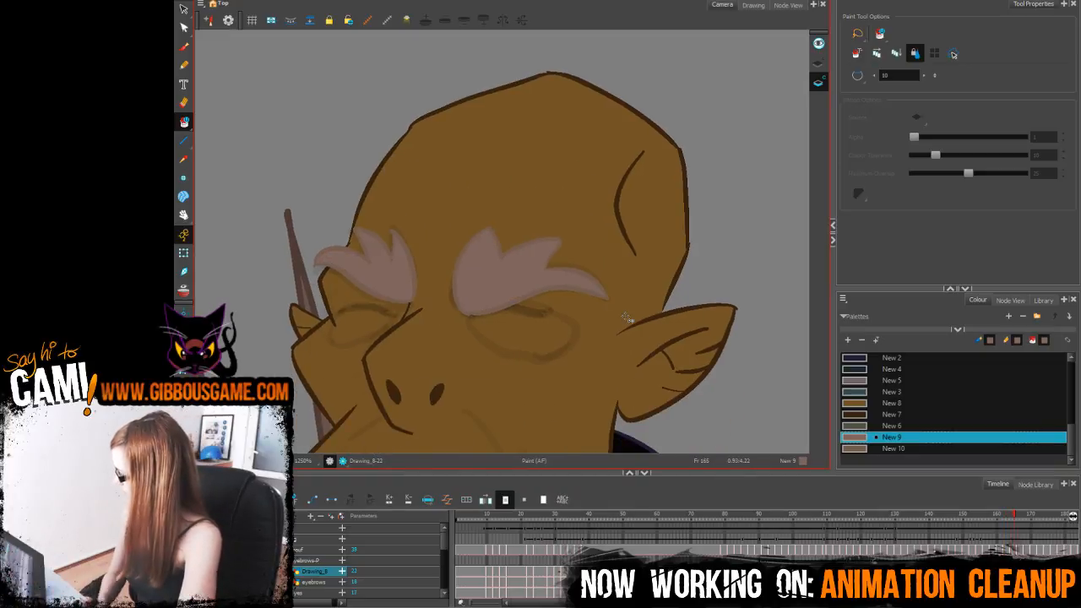
Step: Trace both eyebrows over the rough sketch on the empty frame 170 with the Pencil in New 10
{"action": "key", "text": "period"}
{"action": "key", "text": "period"}
{"action": "key", "text": "period"}
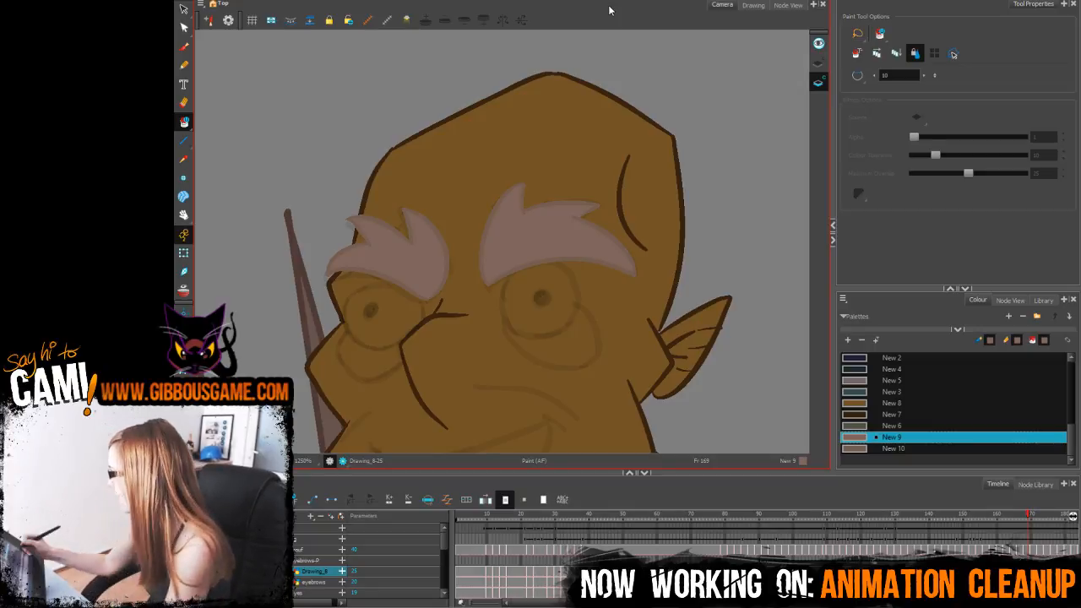
{"action": "left_click", "coordinate": [1032, 522]}
{"action": "left_click_drag", "start_coordinate": [1031, 522], "coordinate": [1035, 550]}
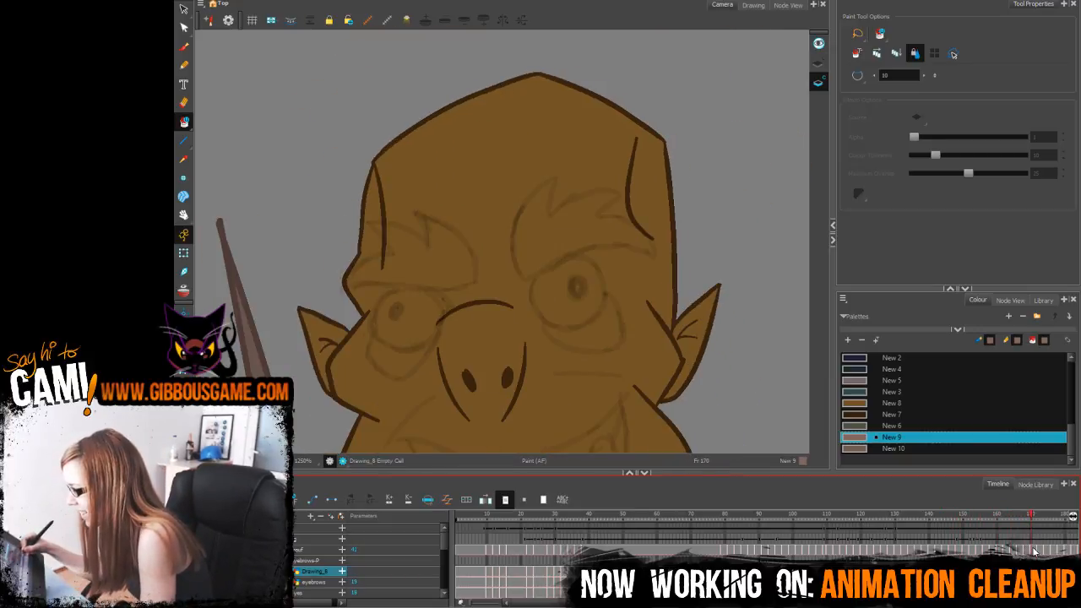
{"action": "left_click", "coordinate": [873, 448]}
{"action": "key", "text": "alt+slash"}
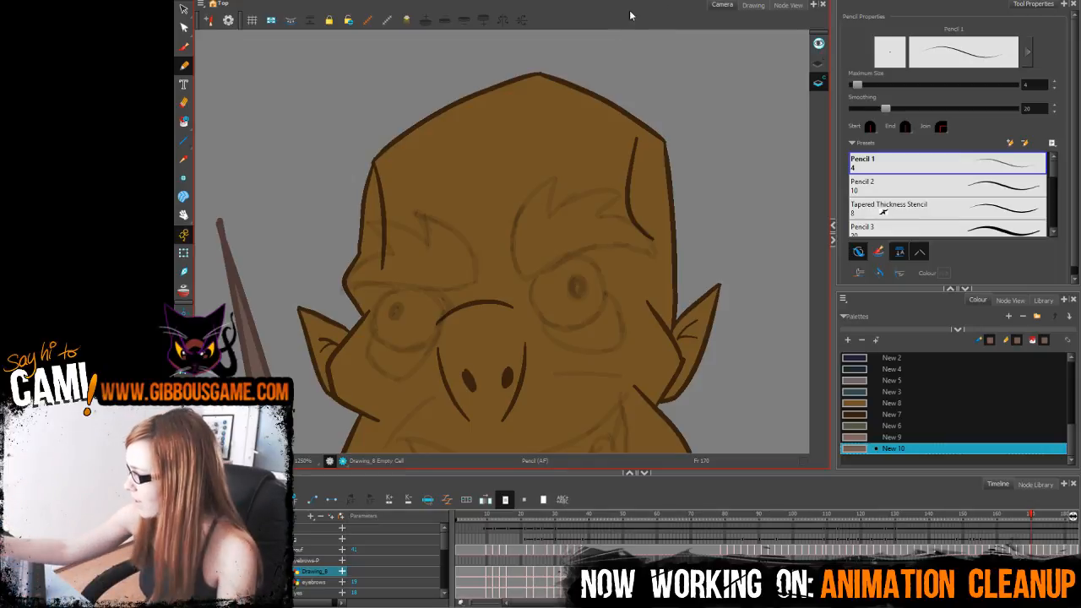
{"action": "mouse_move", "coordinate": [553, 177]}
{"action": "left_mouse_down"}
{"action": "mouse_move", "coordinate": [512, 239]}
{"action": "mouse_move", "coordinate": [531, 284]}
{"action": "mouse_move", "coordinate": [524, 278]}
{"action": "mouse_move", "coordinate": [588, 246]}
{"action": "mouse_move", "coordinate": [652, 245]}
{"action": "left_mouse_up"}
{"action": "mouse_move", "coordinate": [613, 213]}
{"action": "left_mouse_down"}
{"action": "mouse_move", "coordinate": [634, 197]}
{"action": "mouse_move", "coordinate": [598, 218]}
{"action": "mouse_move", "coordinate": [621, 198]}
{"action": "mouse_move", "coordinate": [602, 188]}
{"action": "mouse_move", "coordinate": [552, 199]}
{"action": "mouse_move", "coordinate": [555, 178]}
{"action": "mouse_move", "coordinate": [549, 212]}
{"action": "left_mouse_up"}
{"action": "mouse_move", "coordinate": [342, 291]}
{"action": "left_mouse_down"}
{"action": "mouse_move", "coordinate": [477, 283]}
{"action": "mouse_move", "coordinate": [421, 214]}
{"action": "mouse_move", "coordinate": [428, 244]}
{"action": "mouse_move", "coordinate": [370, 223]}
{"action": "mouse_move", "coordinate": [391, 249]}
{"action": "mouse_move", "coordinate": [348, 288]}
{"action": "left_mouse_up"}
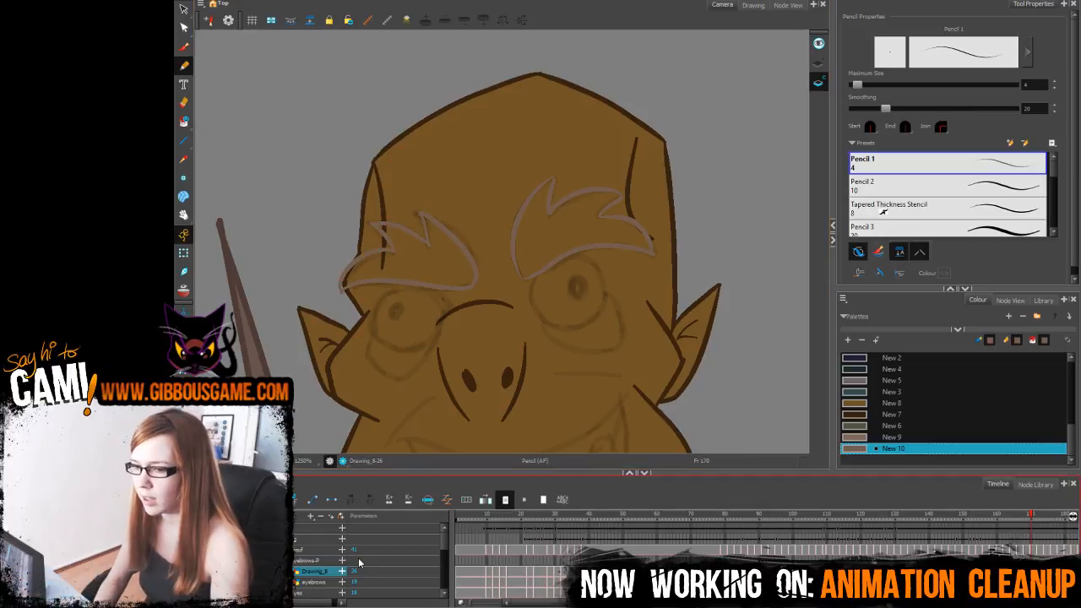
Step: Fill both traced eyebrows on frame 170 with New 9
{"action": "left_click", "coordinate": [893, 436]}
{"action": "key", "text": "alt+i"}
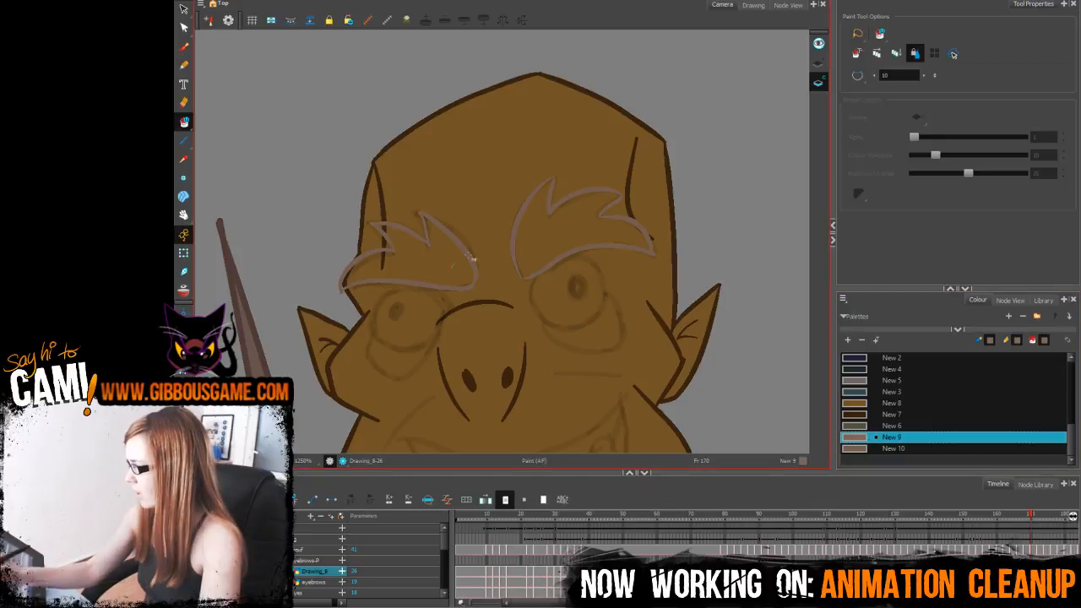
{"action": "left_click_drag", "start_coordinate": [473, 261], "coordinate": [535, 324]}
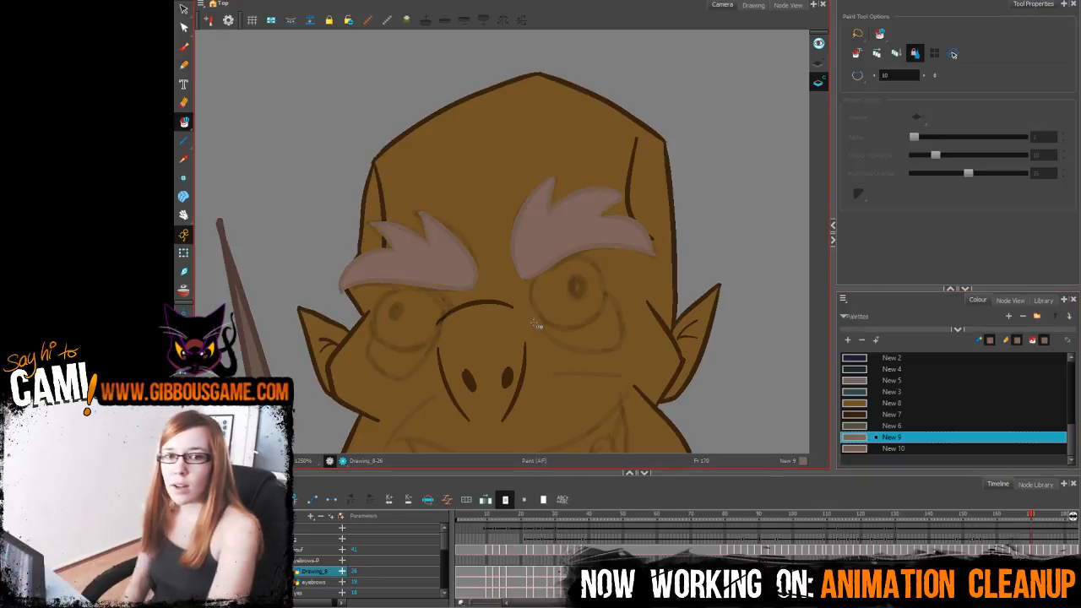